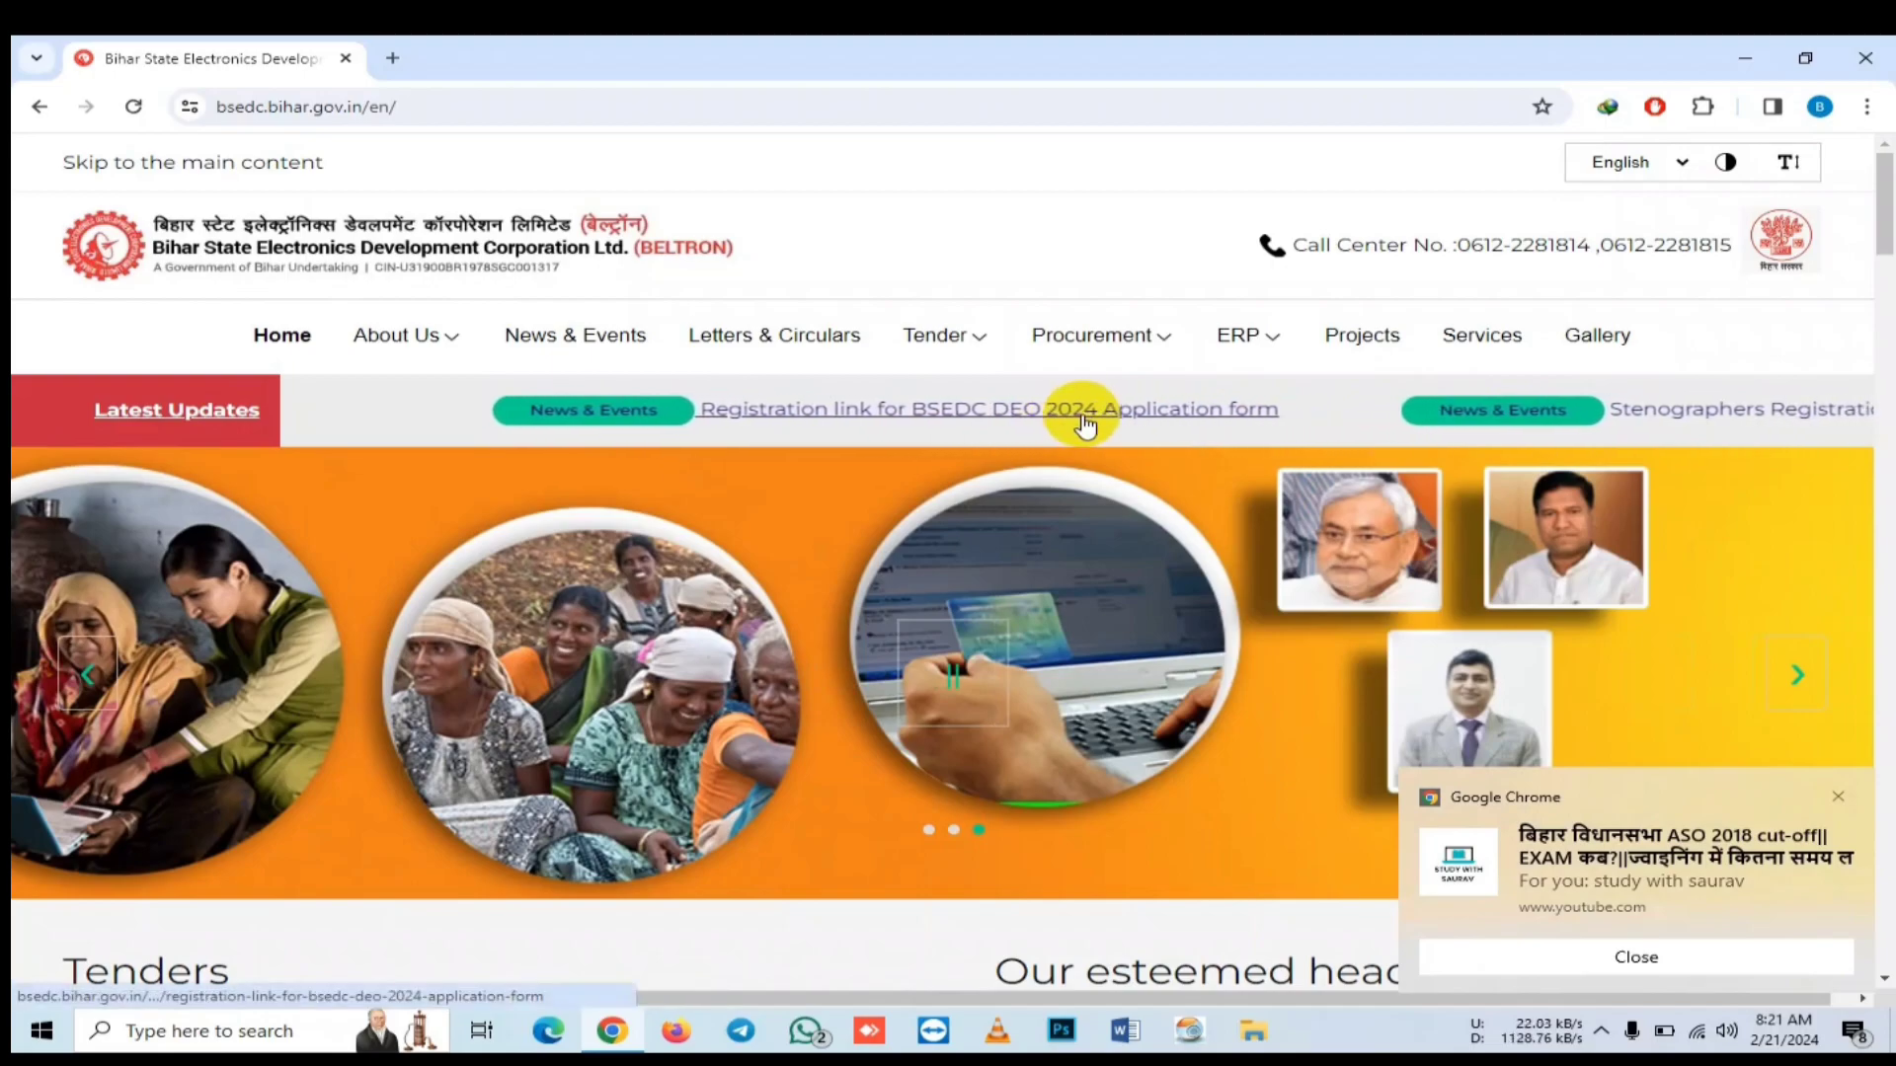
- Open the News & Events entry "Registration link for BSEDC DEO 2024 Application form" and follow its headline link to the applicant login page
scroll(1032, 419, "down", 8)
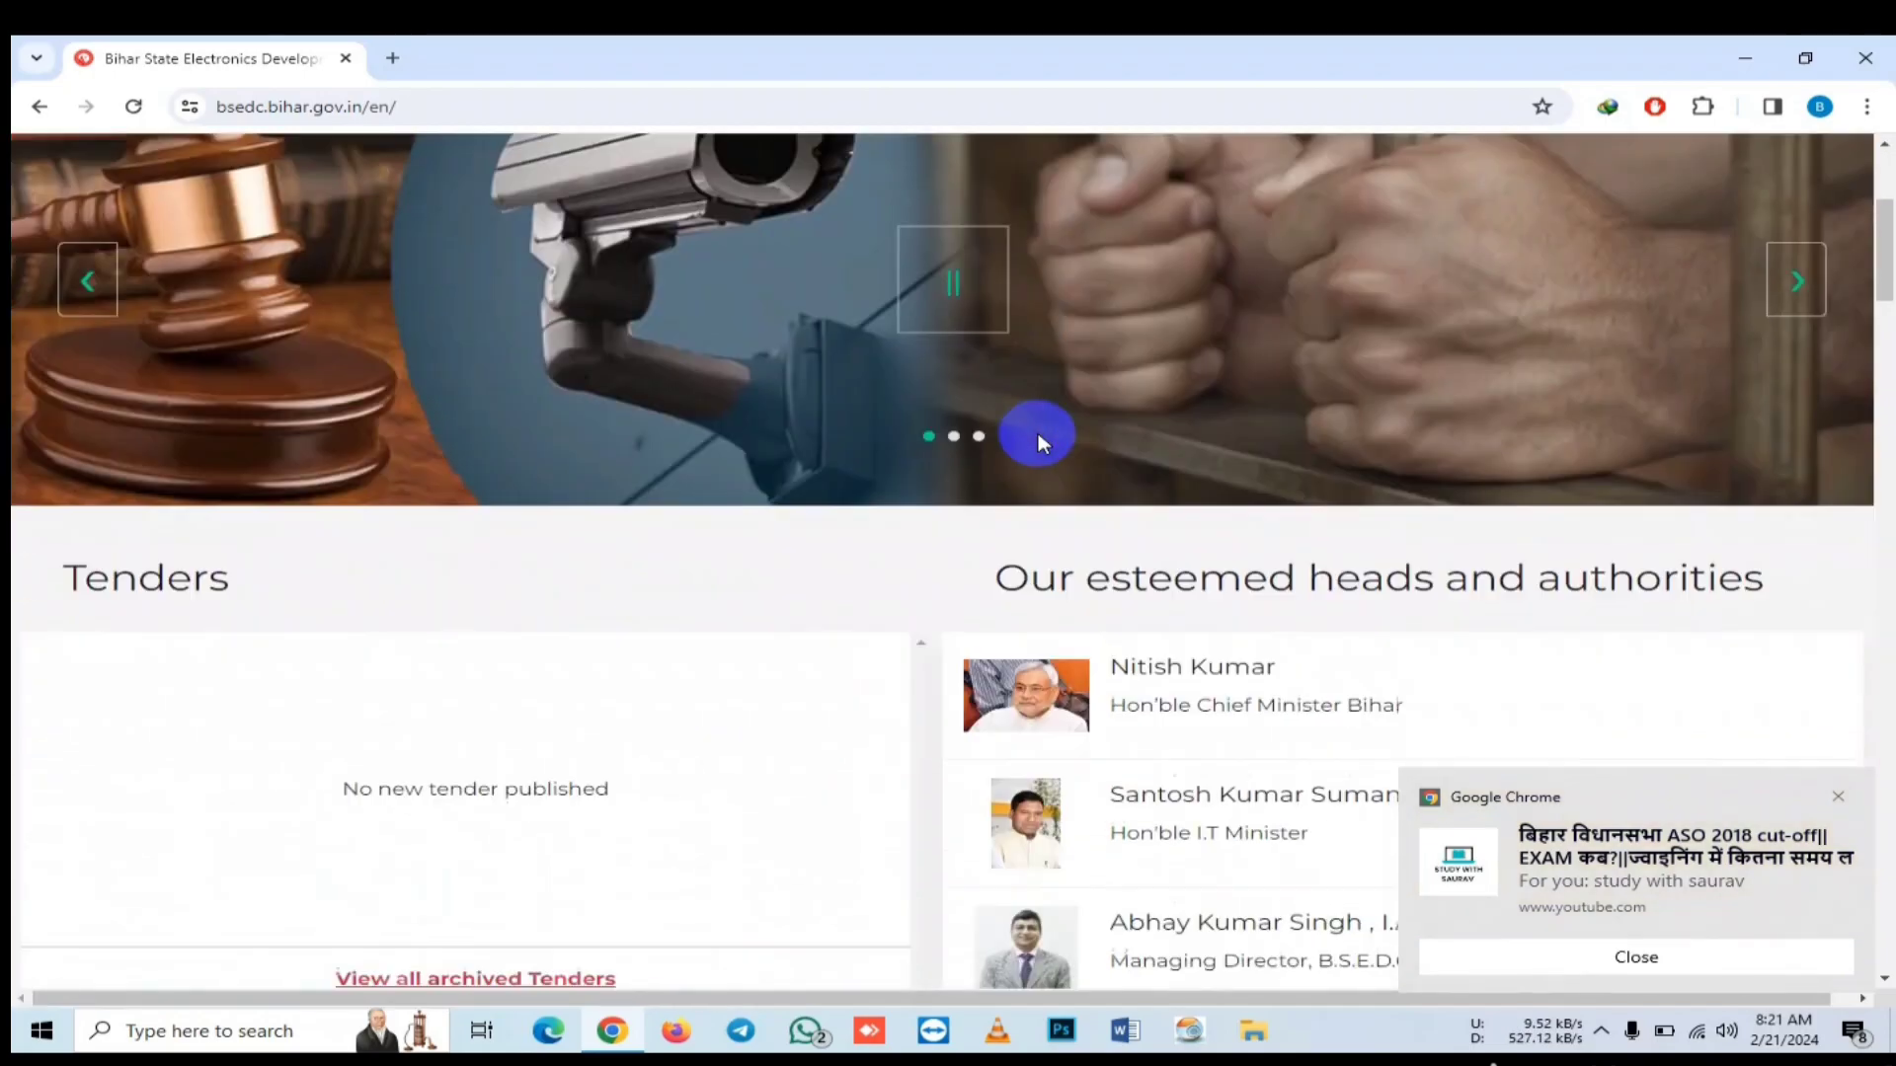
scroll(917, 456, "down", 2)
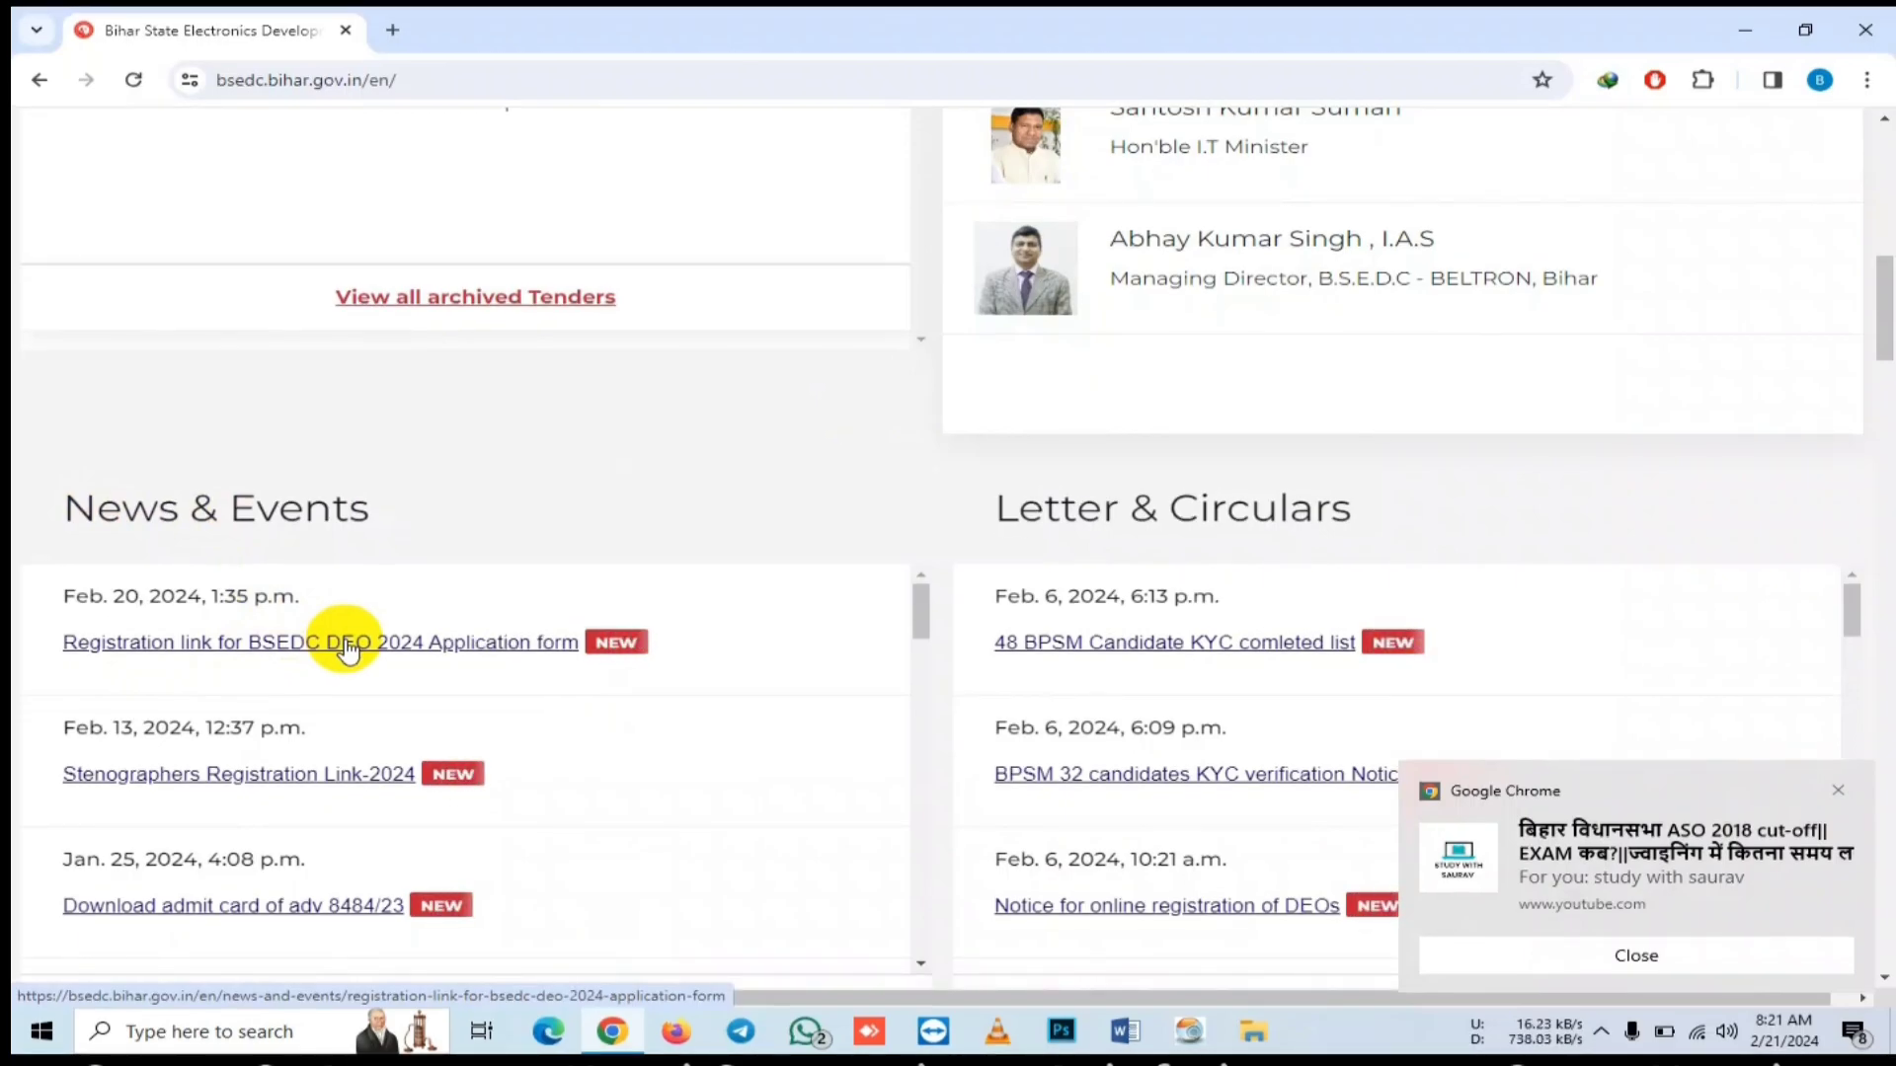
left_click(345, 649)
scroll(553, 554, "down", 2)
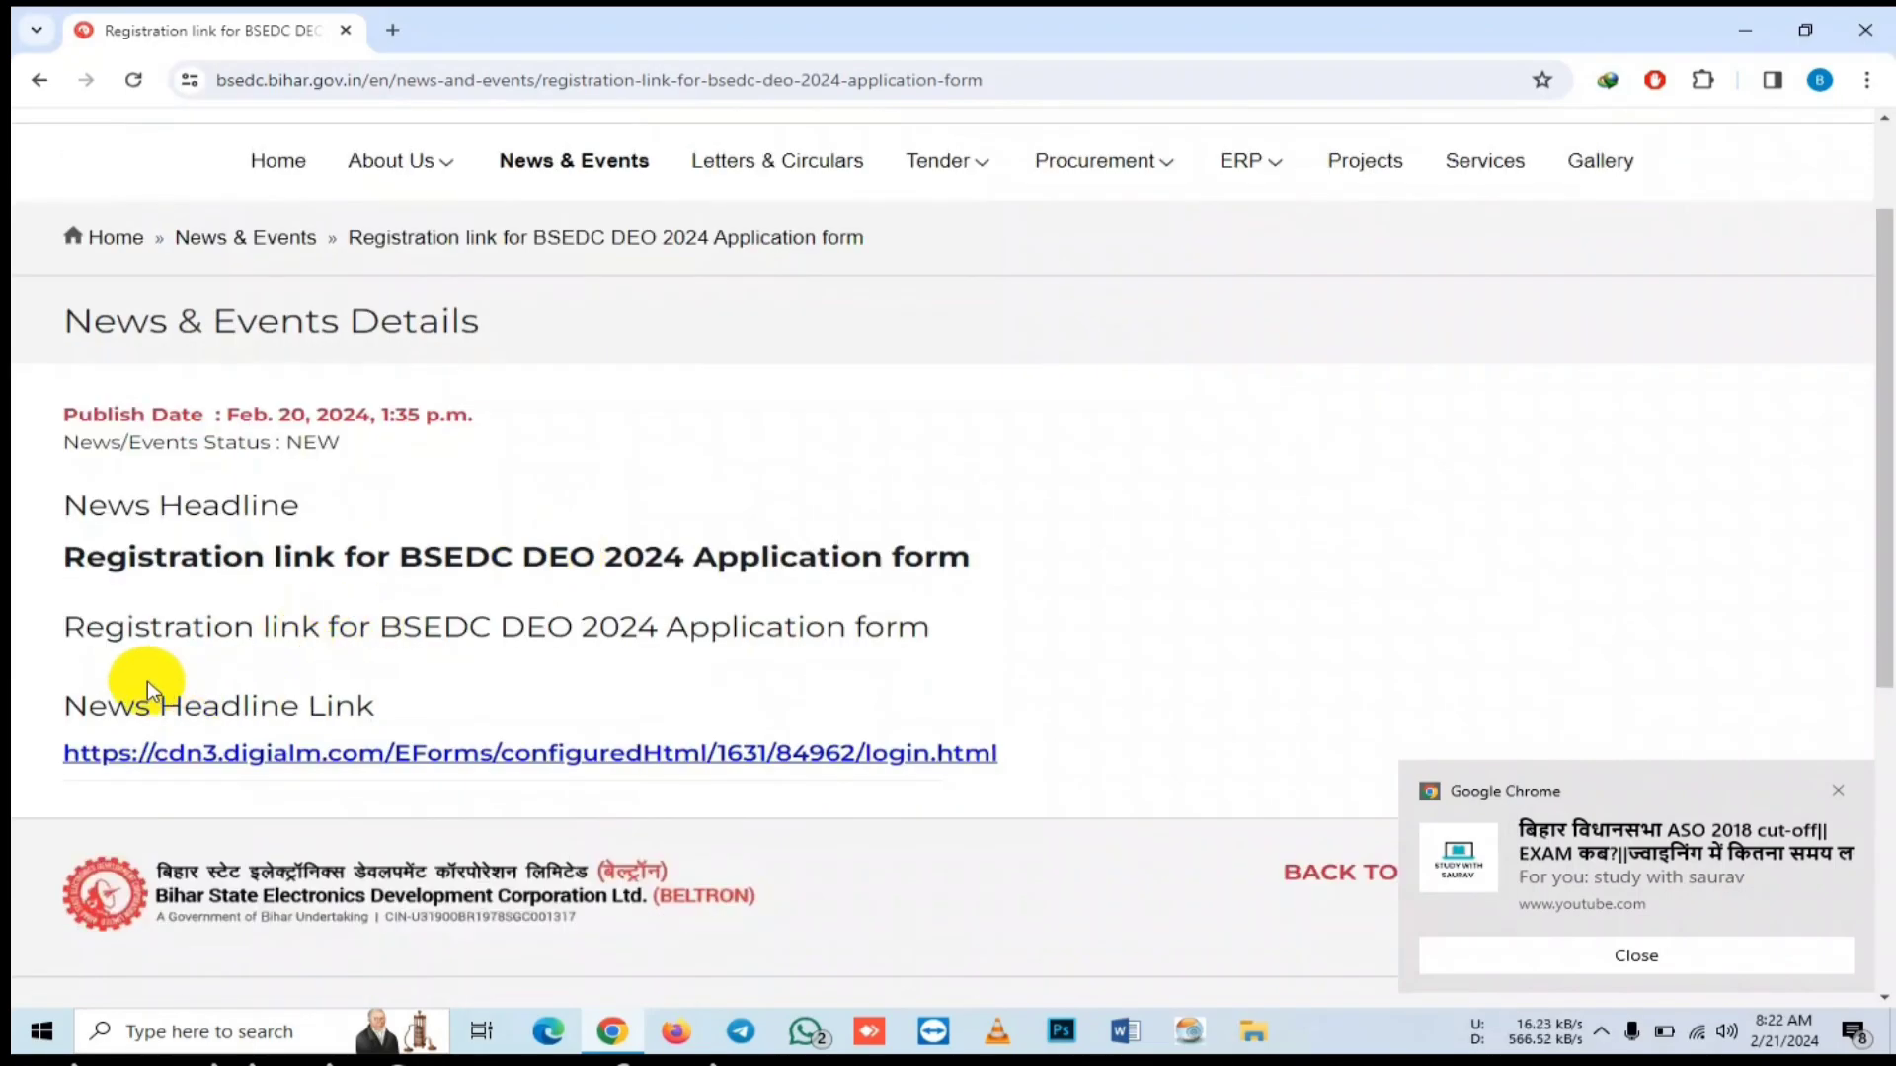
left_click(412, 753)
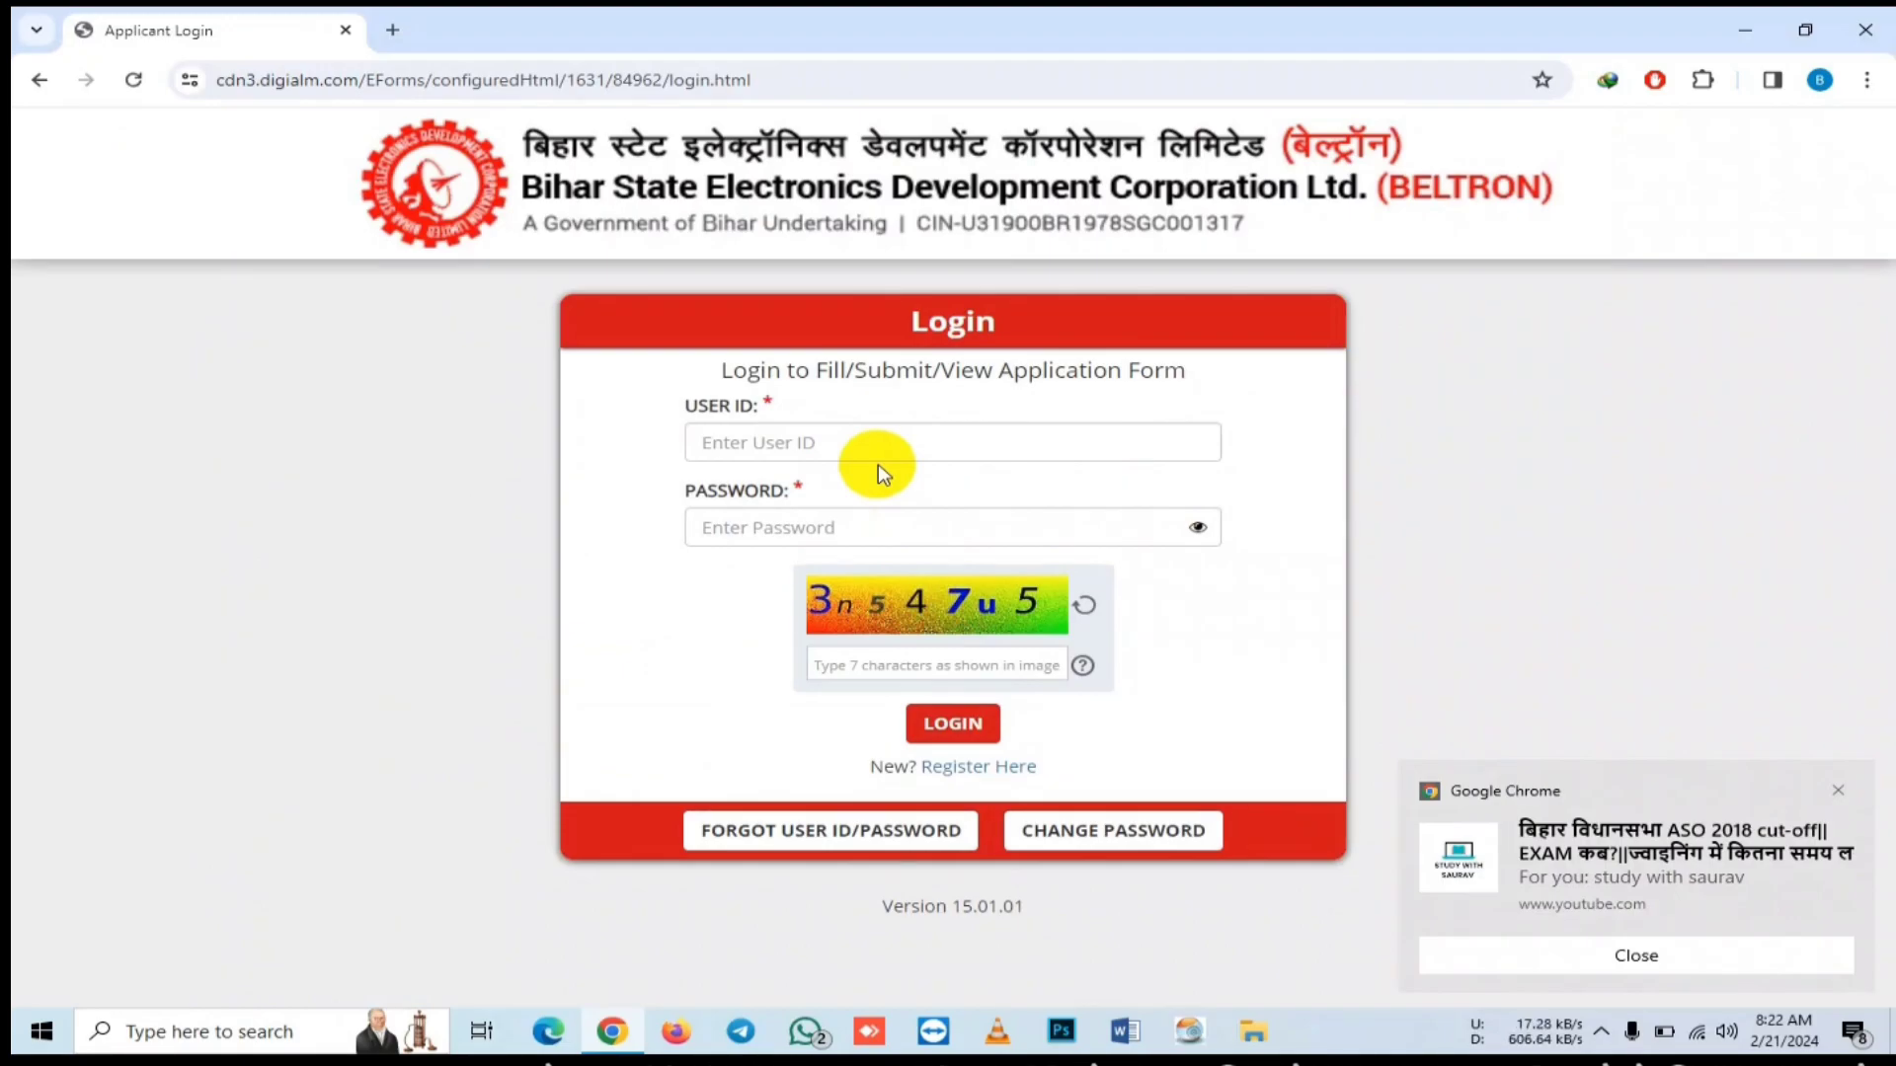
- Open the registration form for new applicants, close its instructions and agree to the privacy notice
left_click(906, 427)
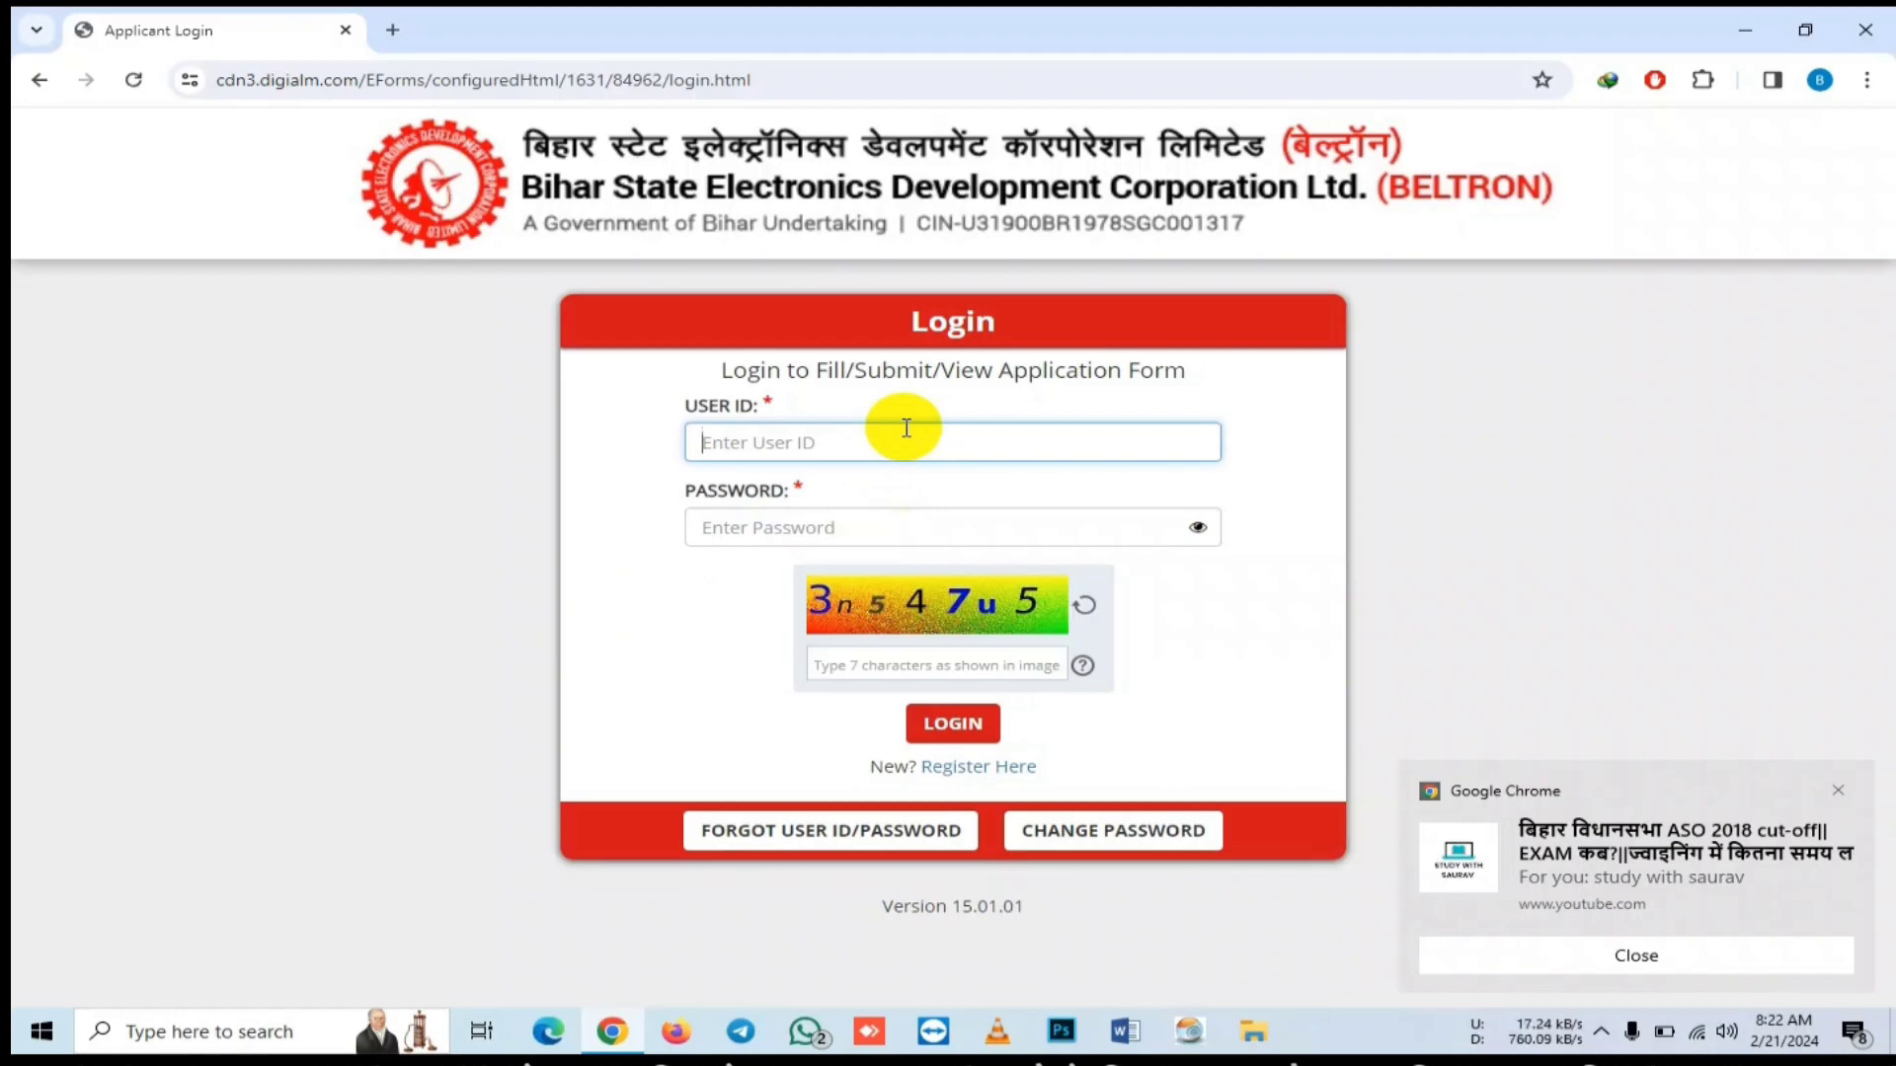
left_click(882, 518)
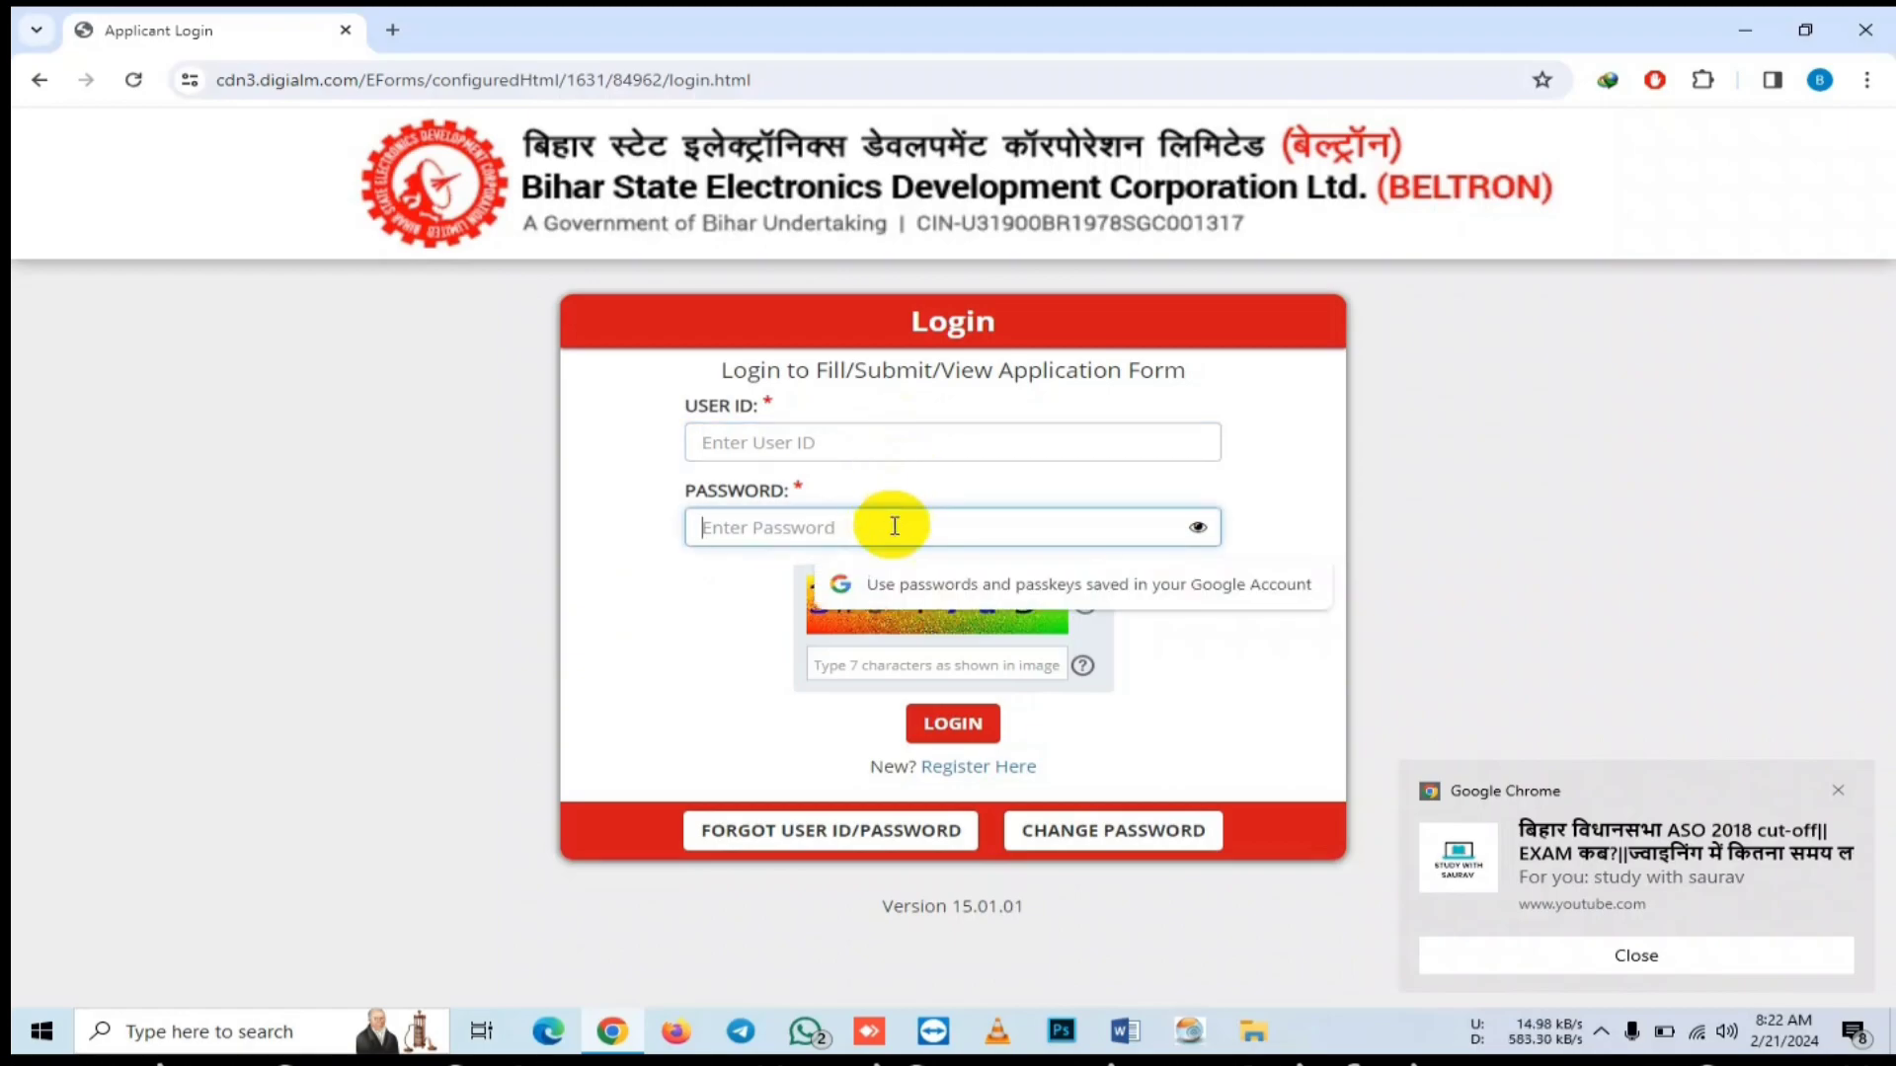
left_click(1134, 681)
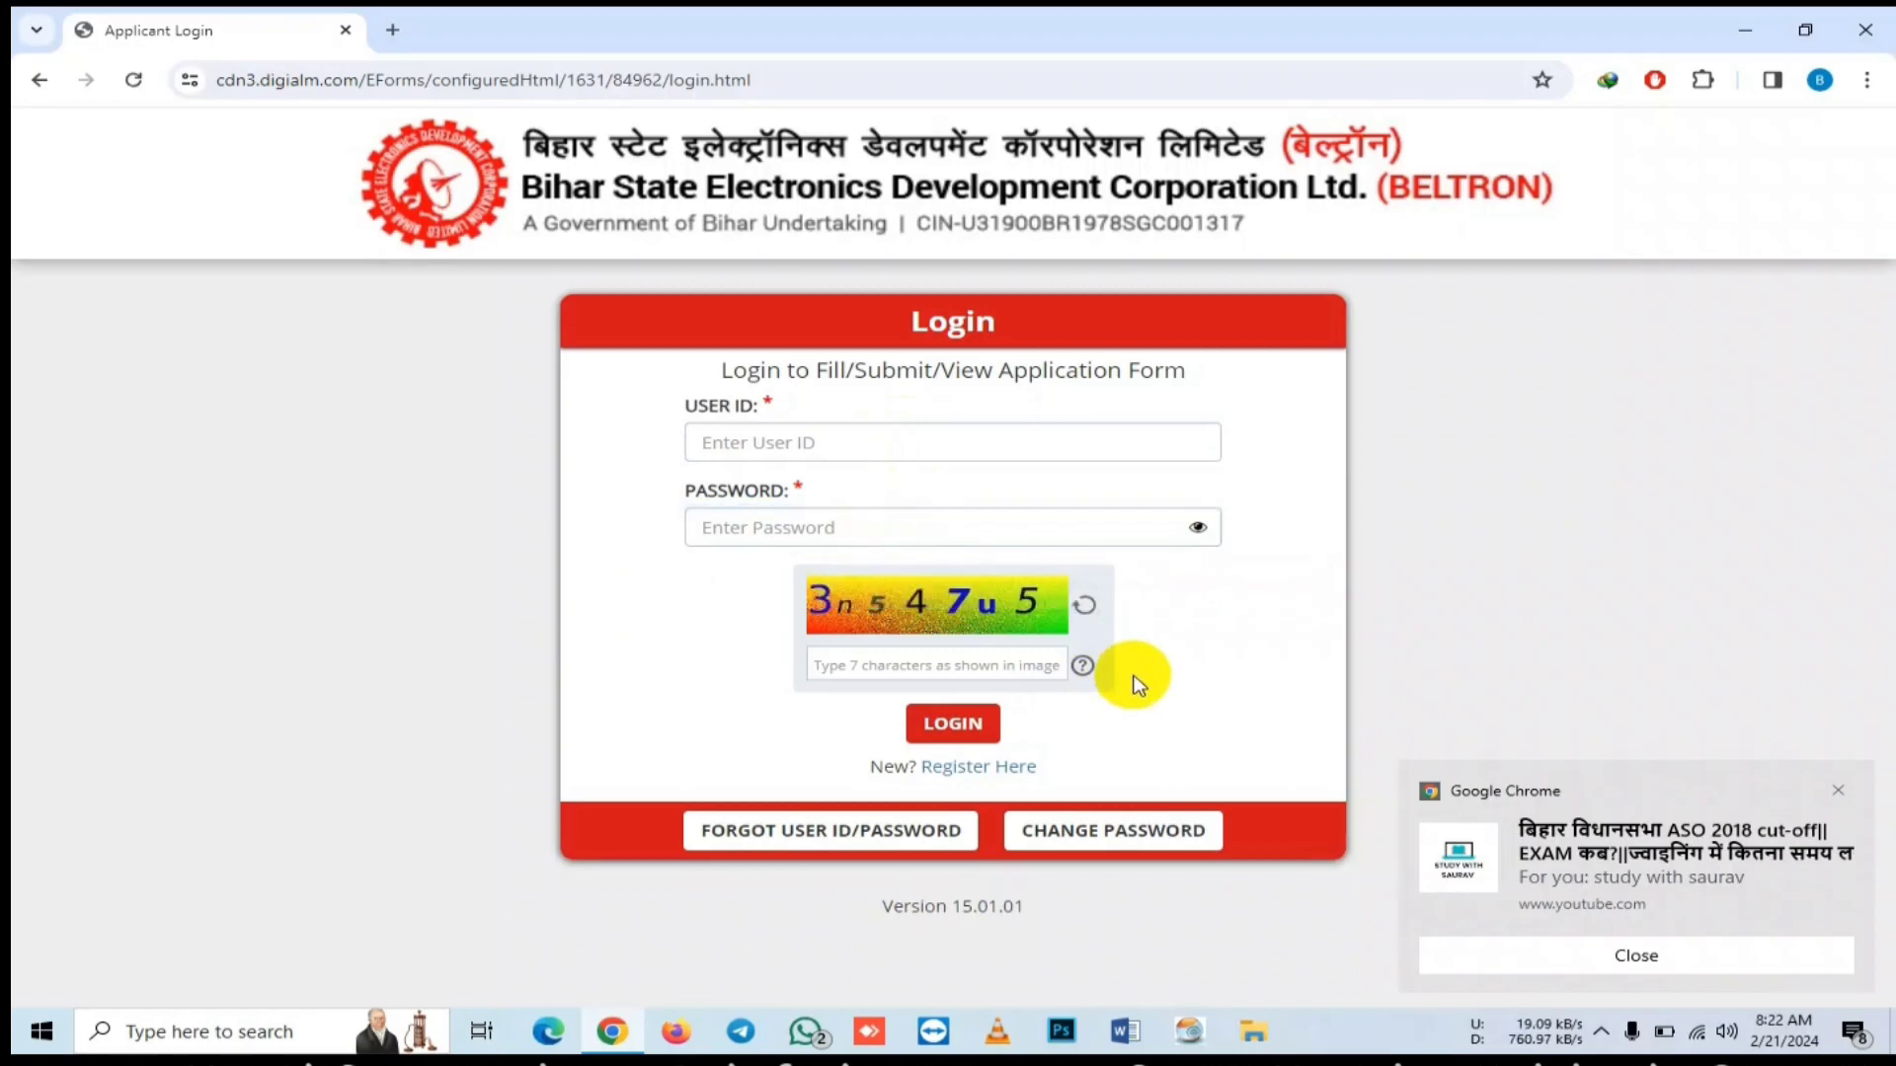
left_click(989, 778)
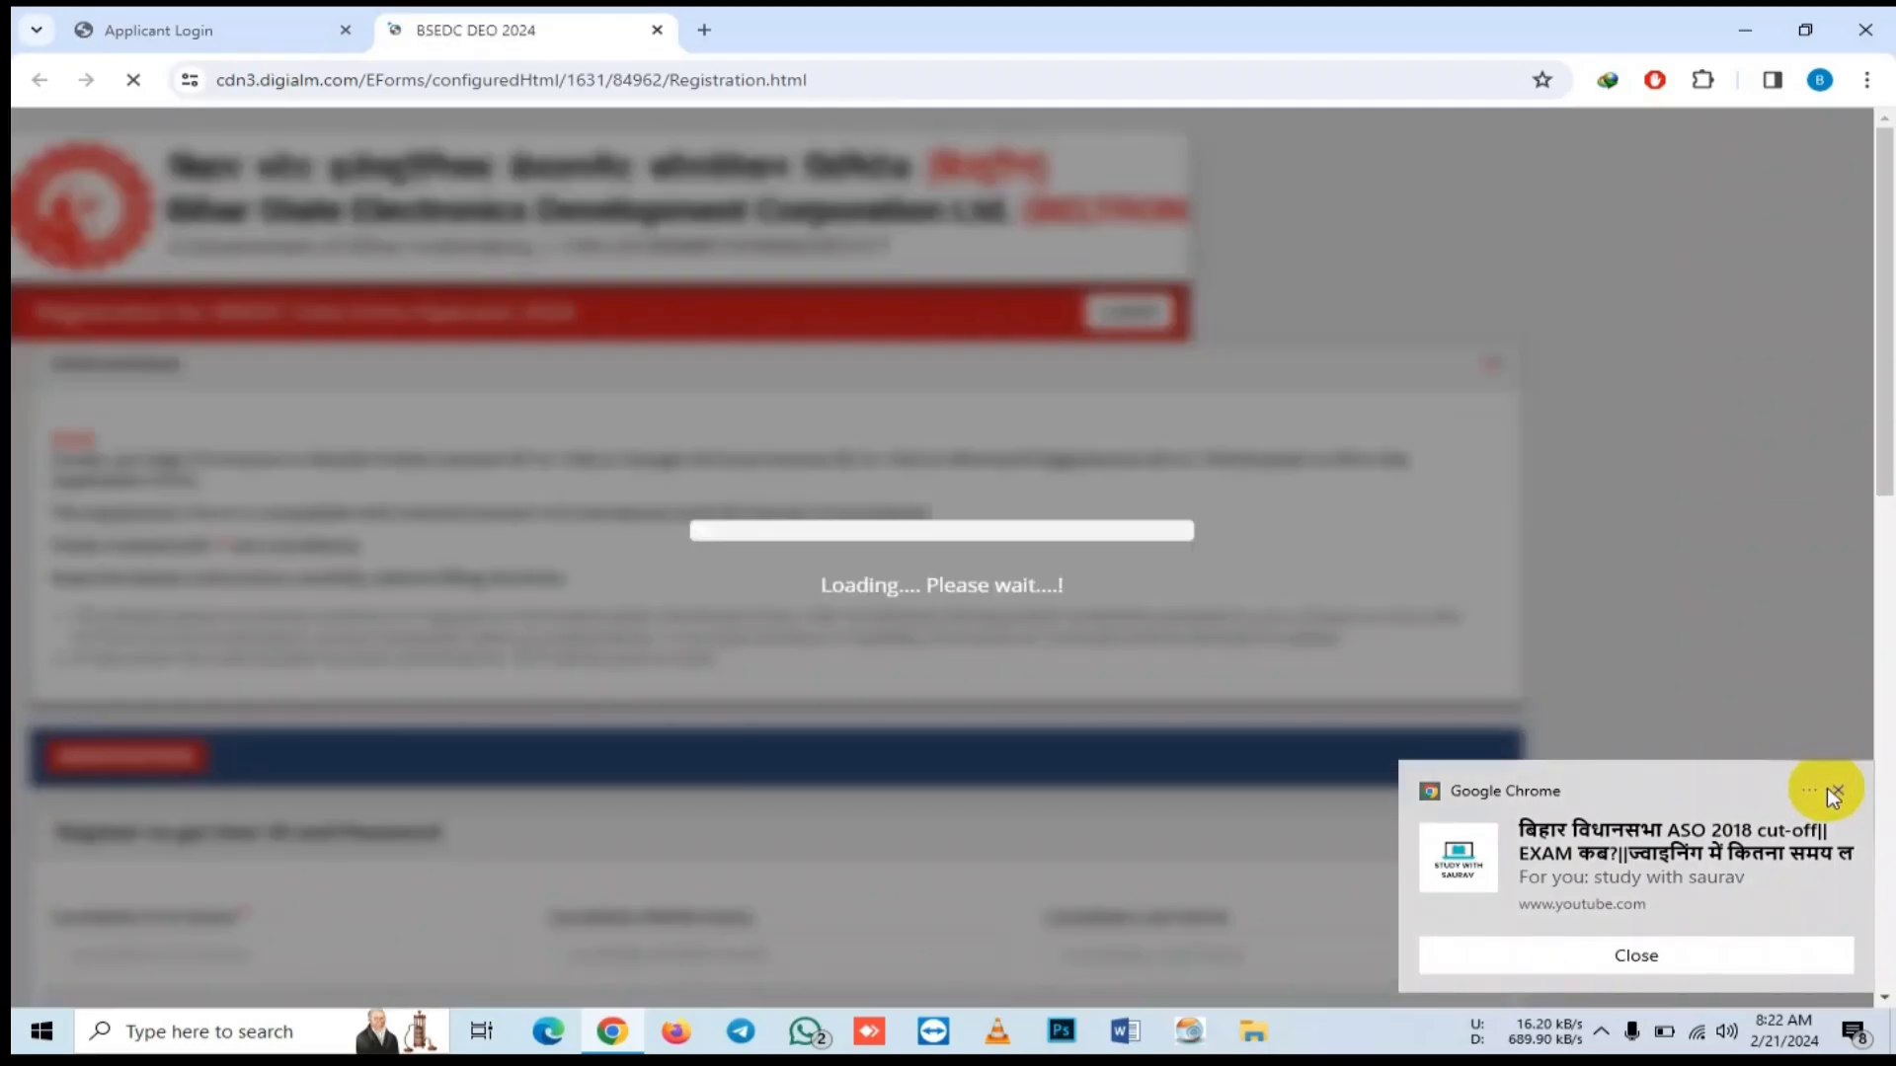
left_click(1833, 790)
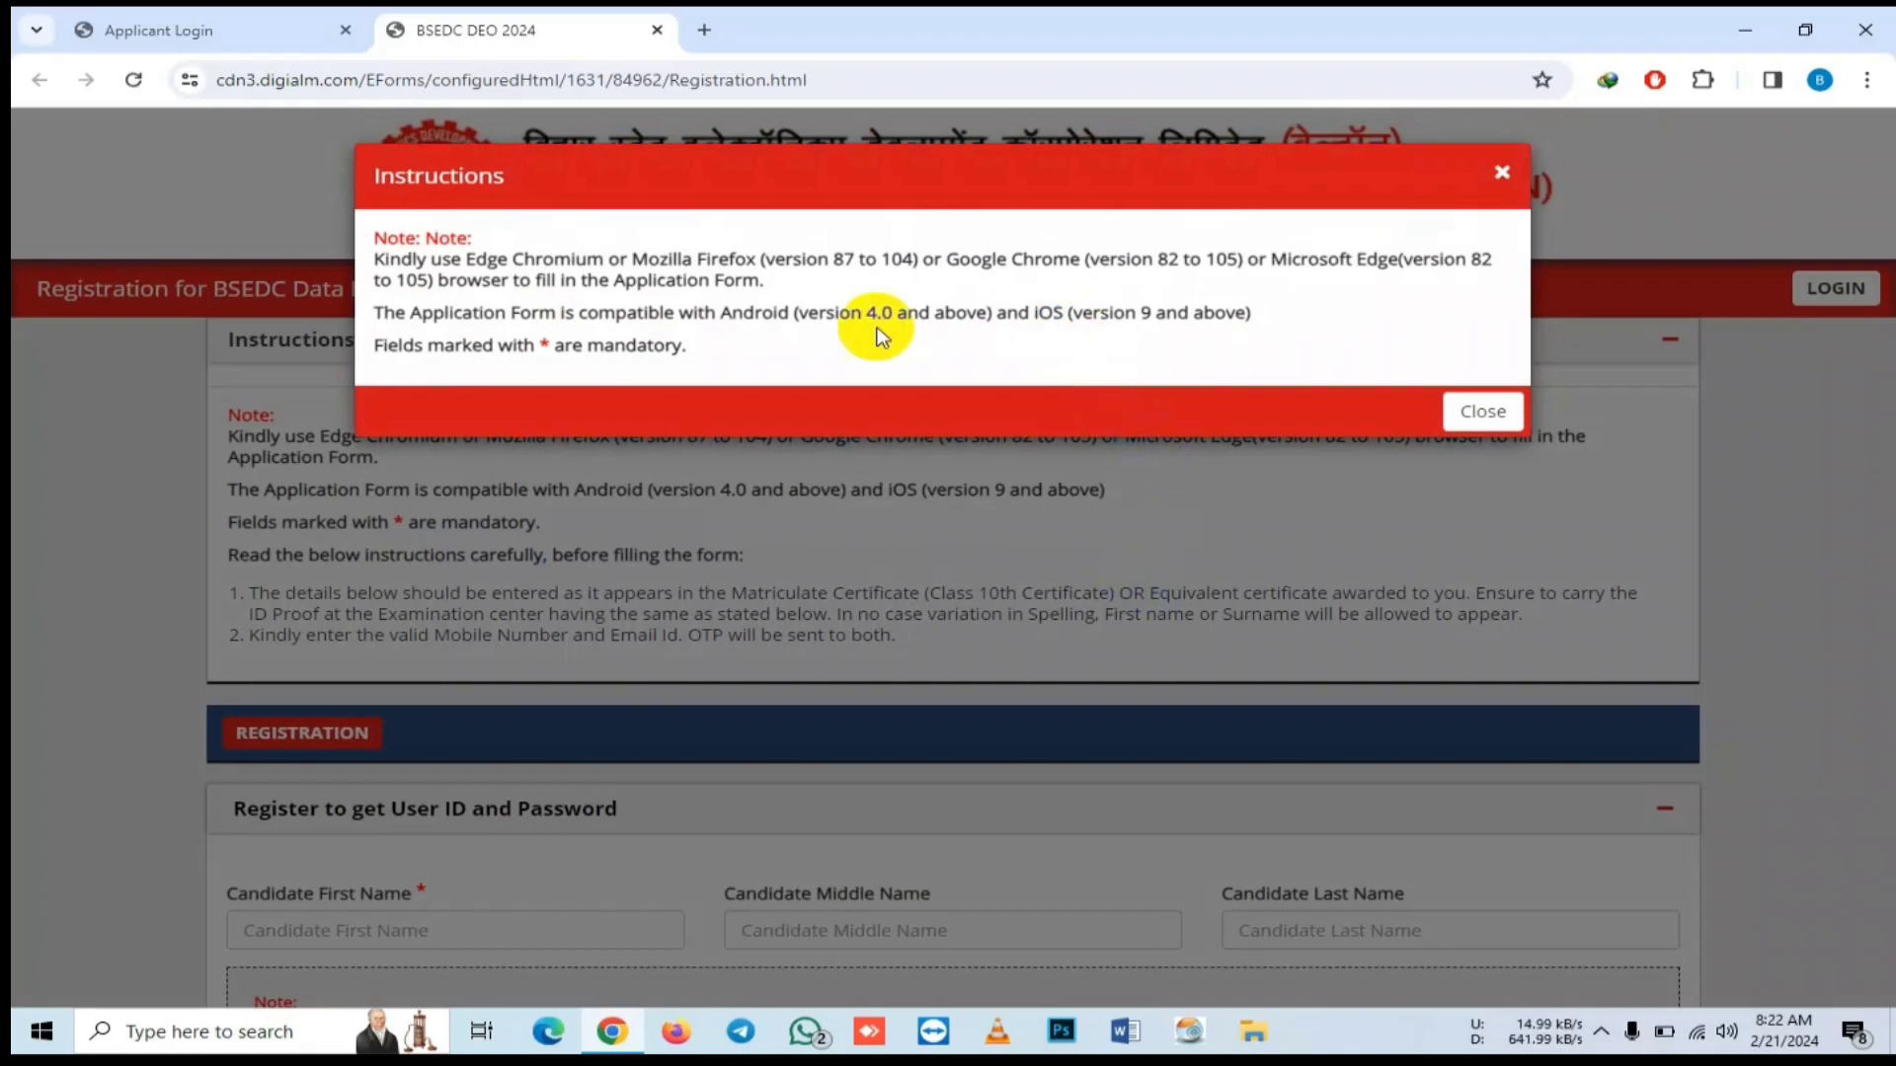
left_click(1482, 411)
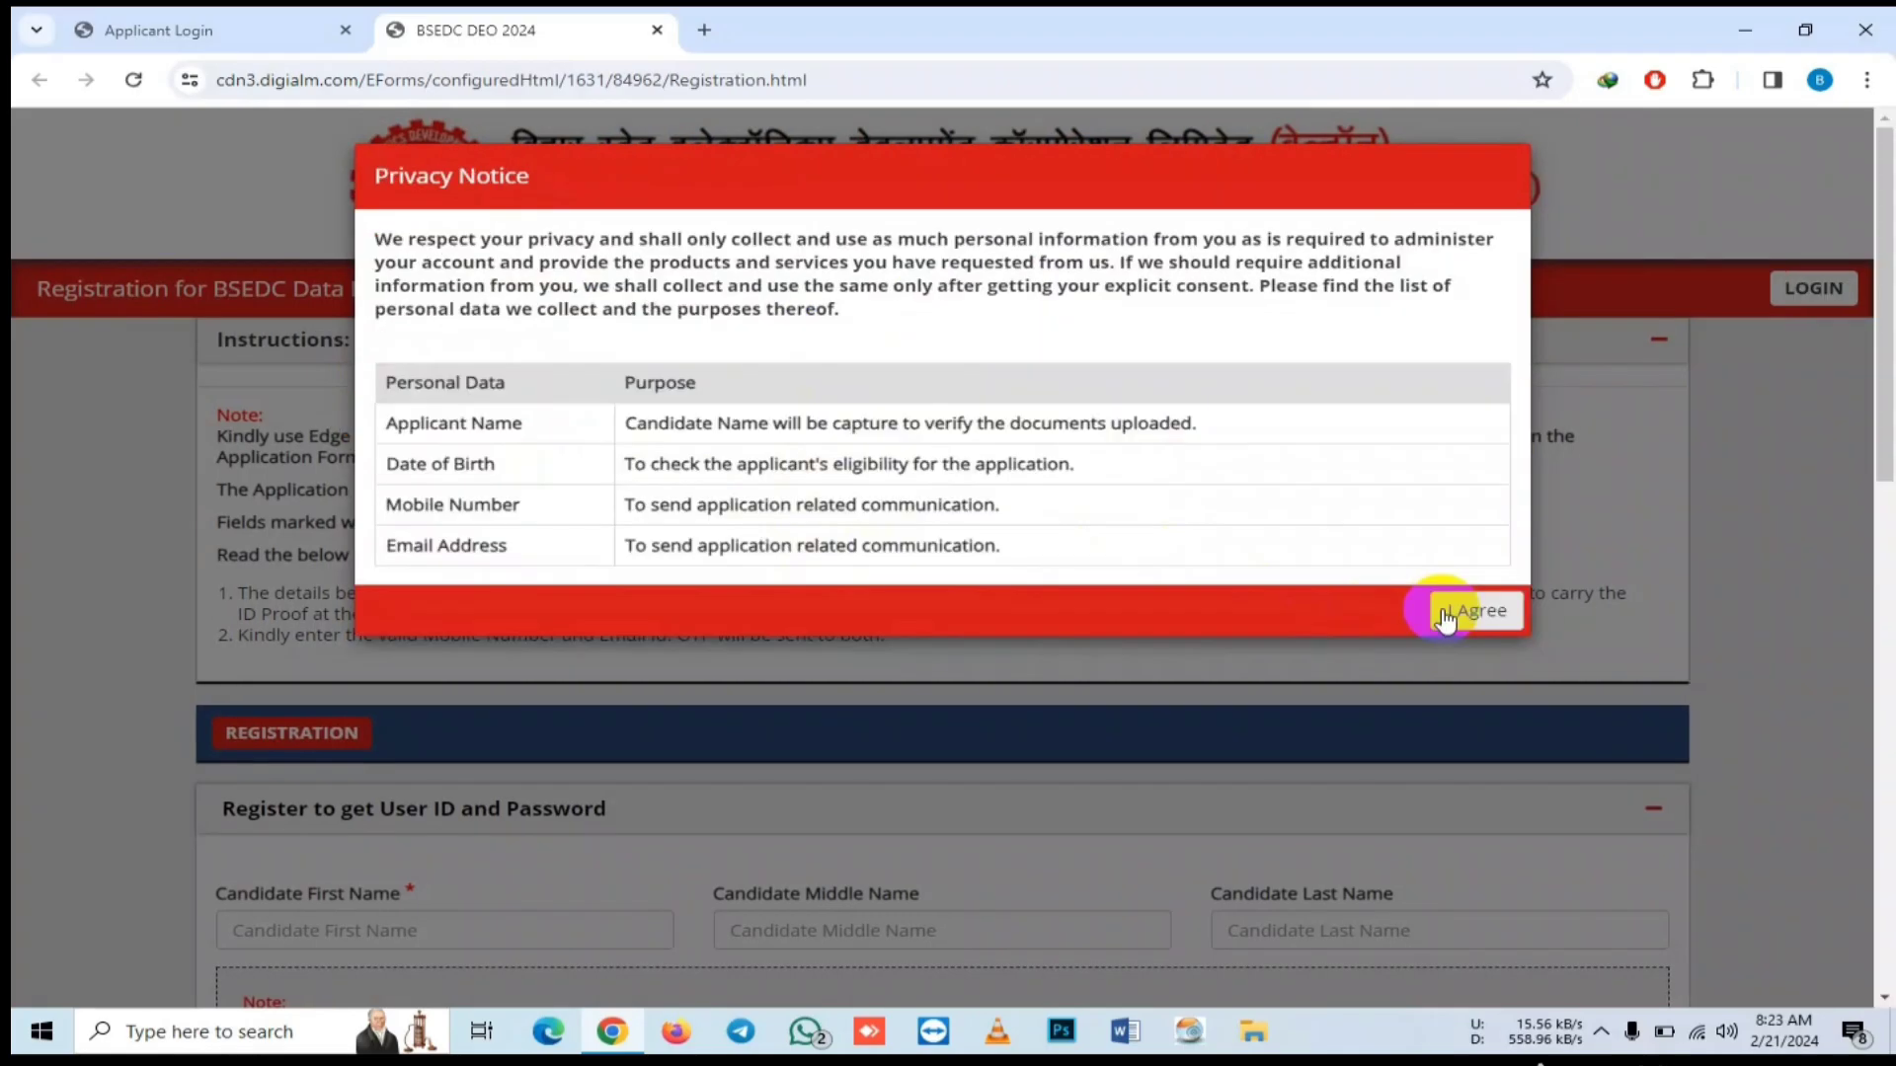
left_click(1469, 607)
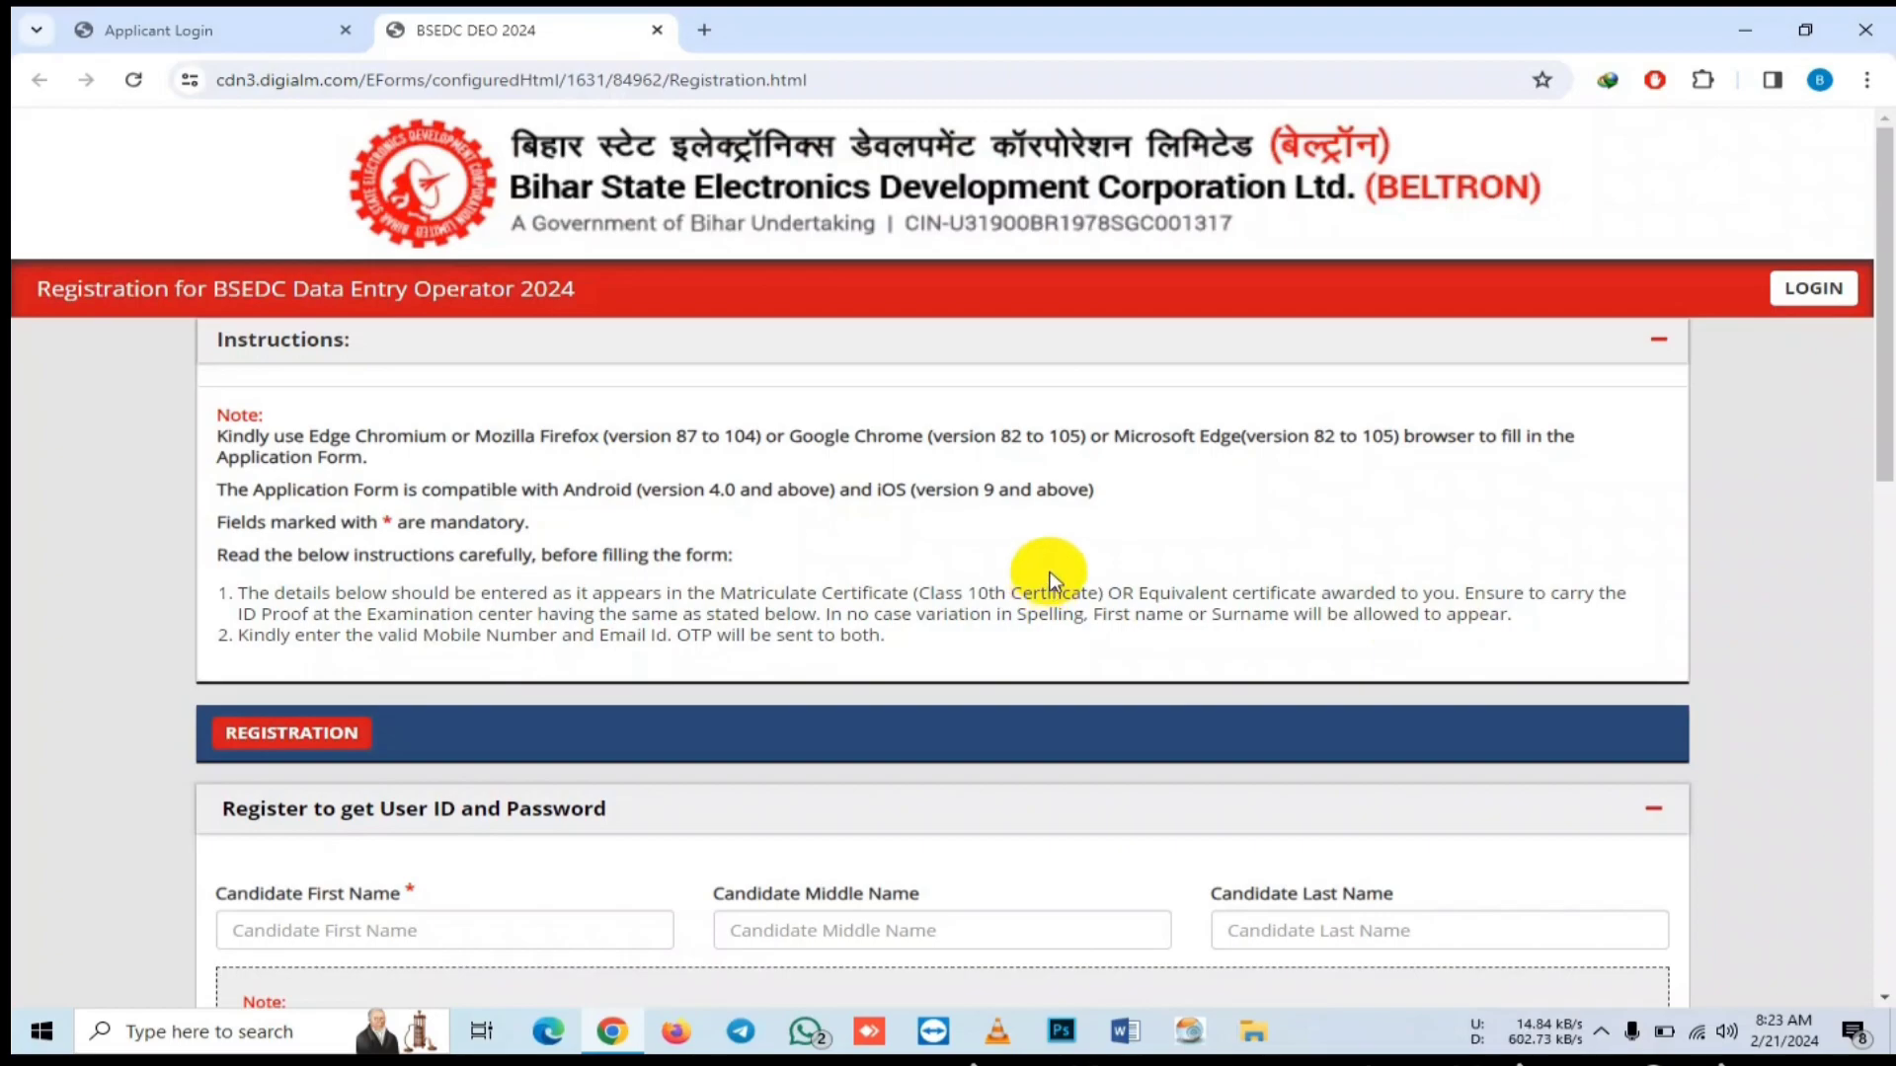
- Review the registration form's instructions, candidate name, date of birth, gender, mobile number and email fields down to the OTP section
scroll(1037, 563, "down", 10)
scroll(1042, 553, "down", 2)
scroll(1037, 550, "up", 12)
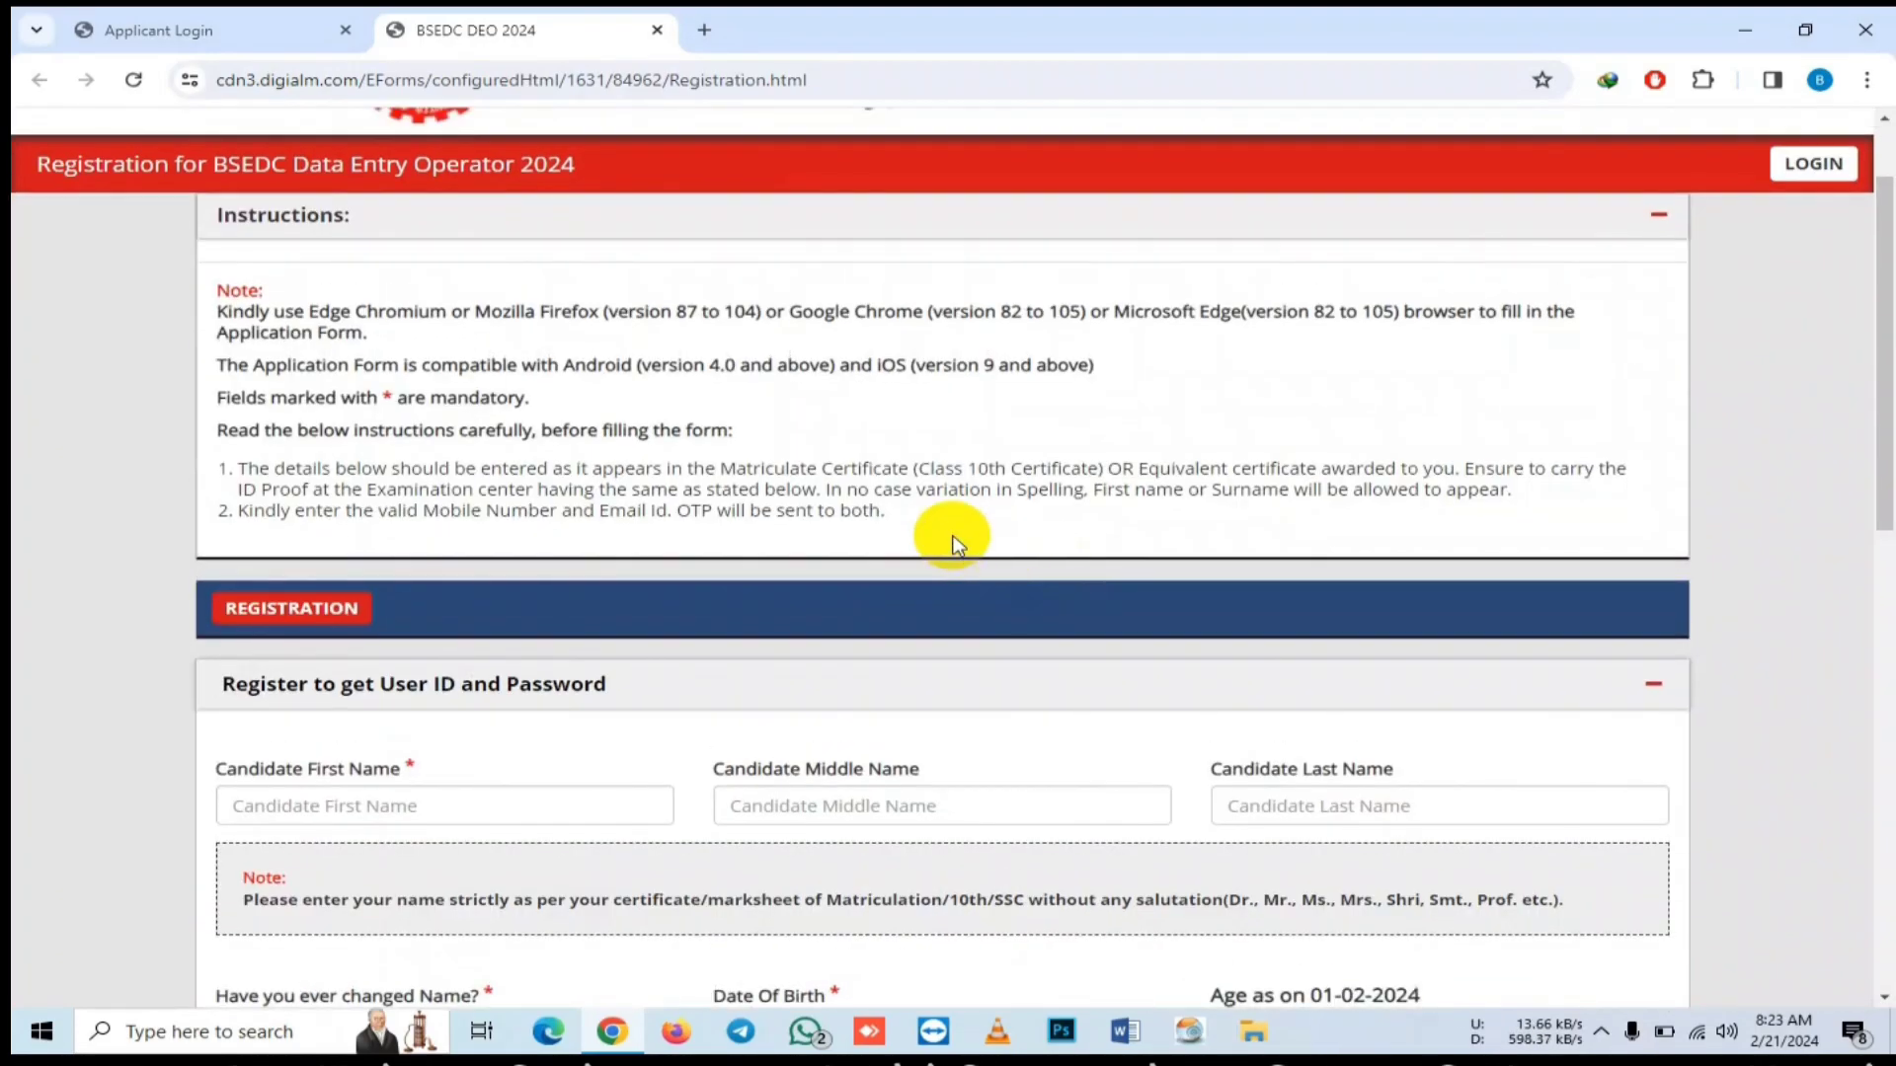
scroll(1000, 549, "down", 4)
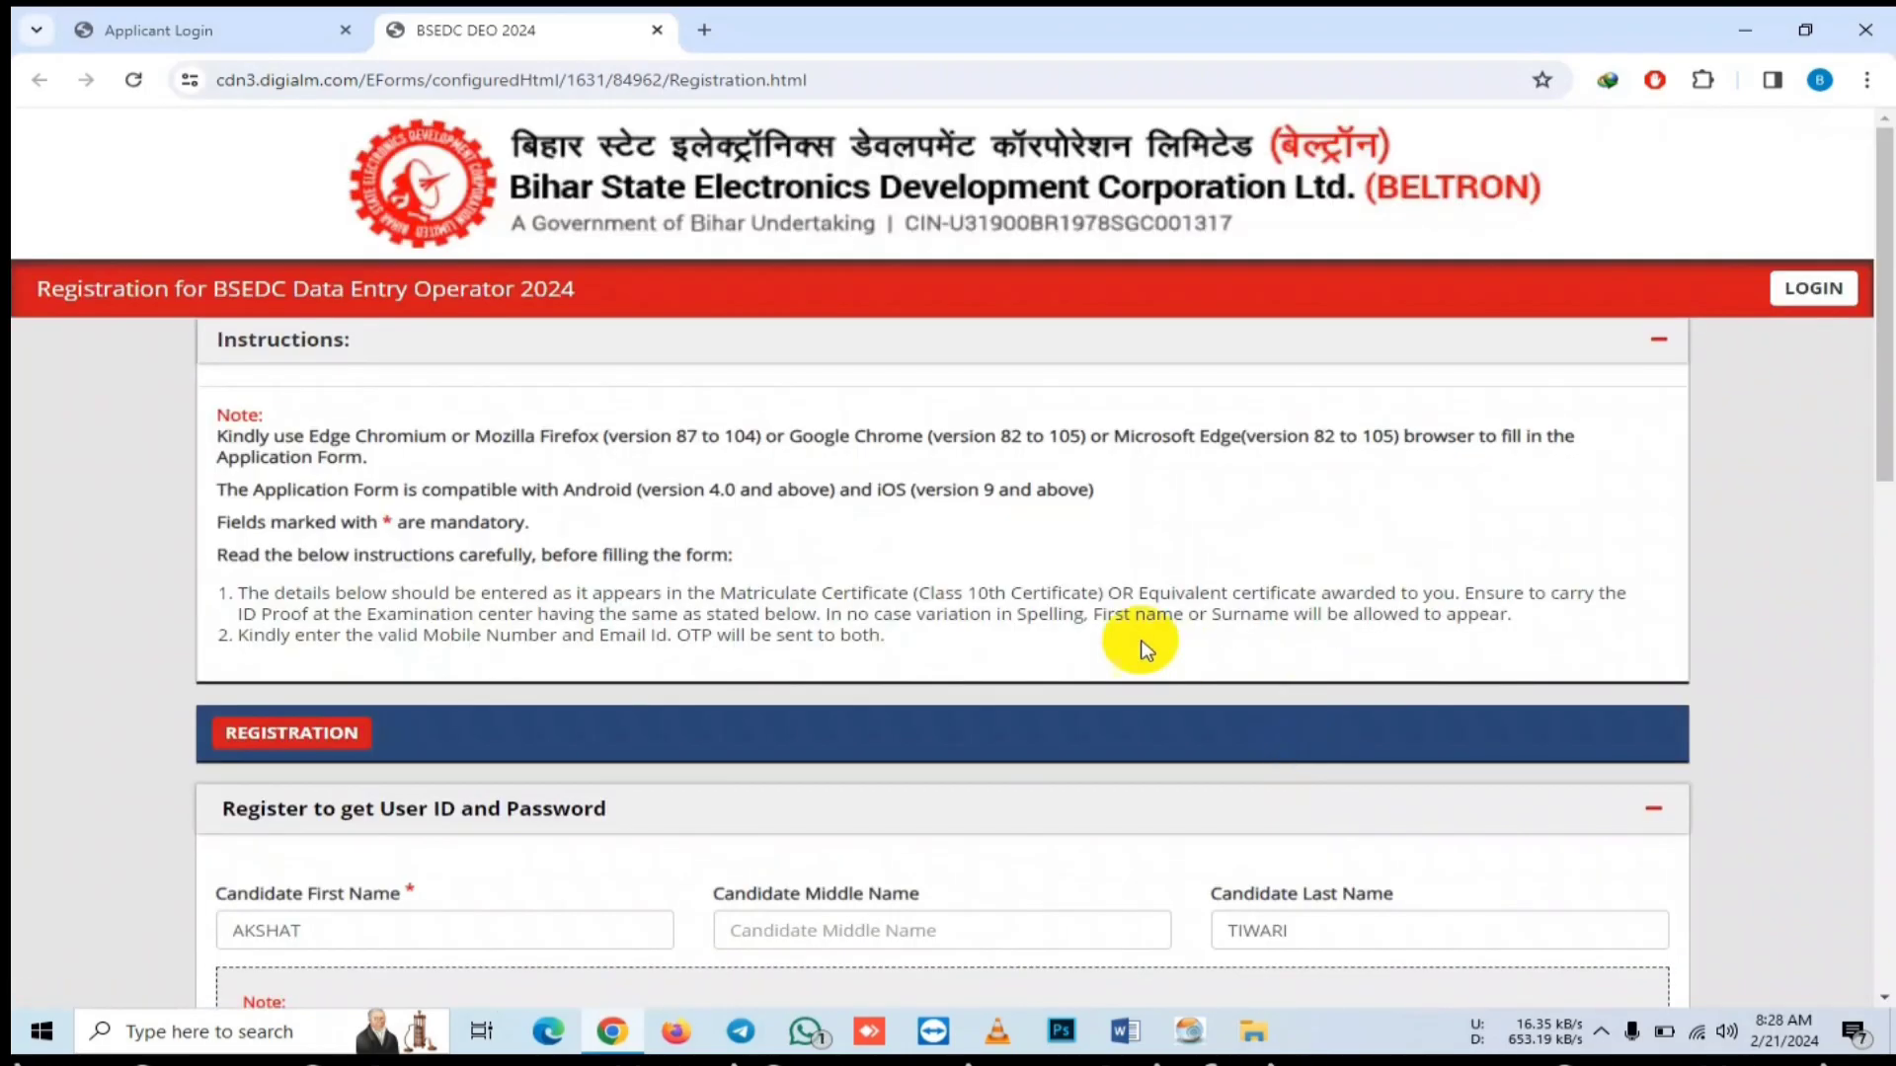
scroll(1172, 598, "down", 3)
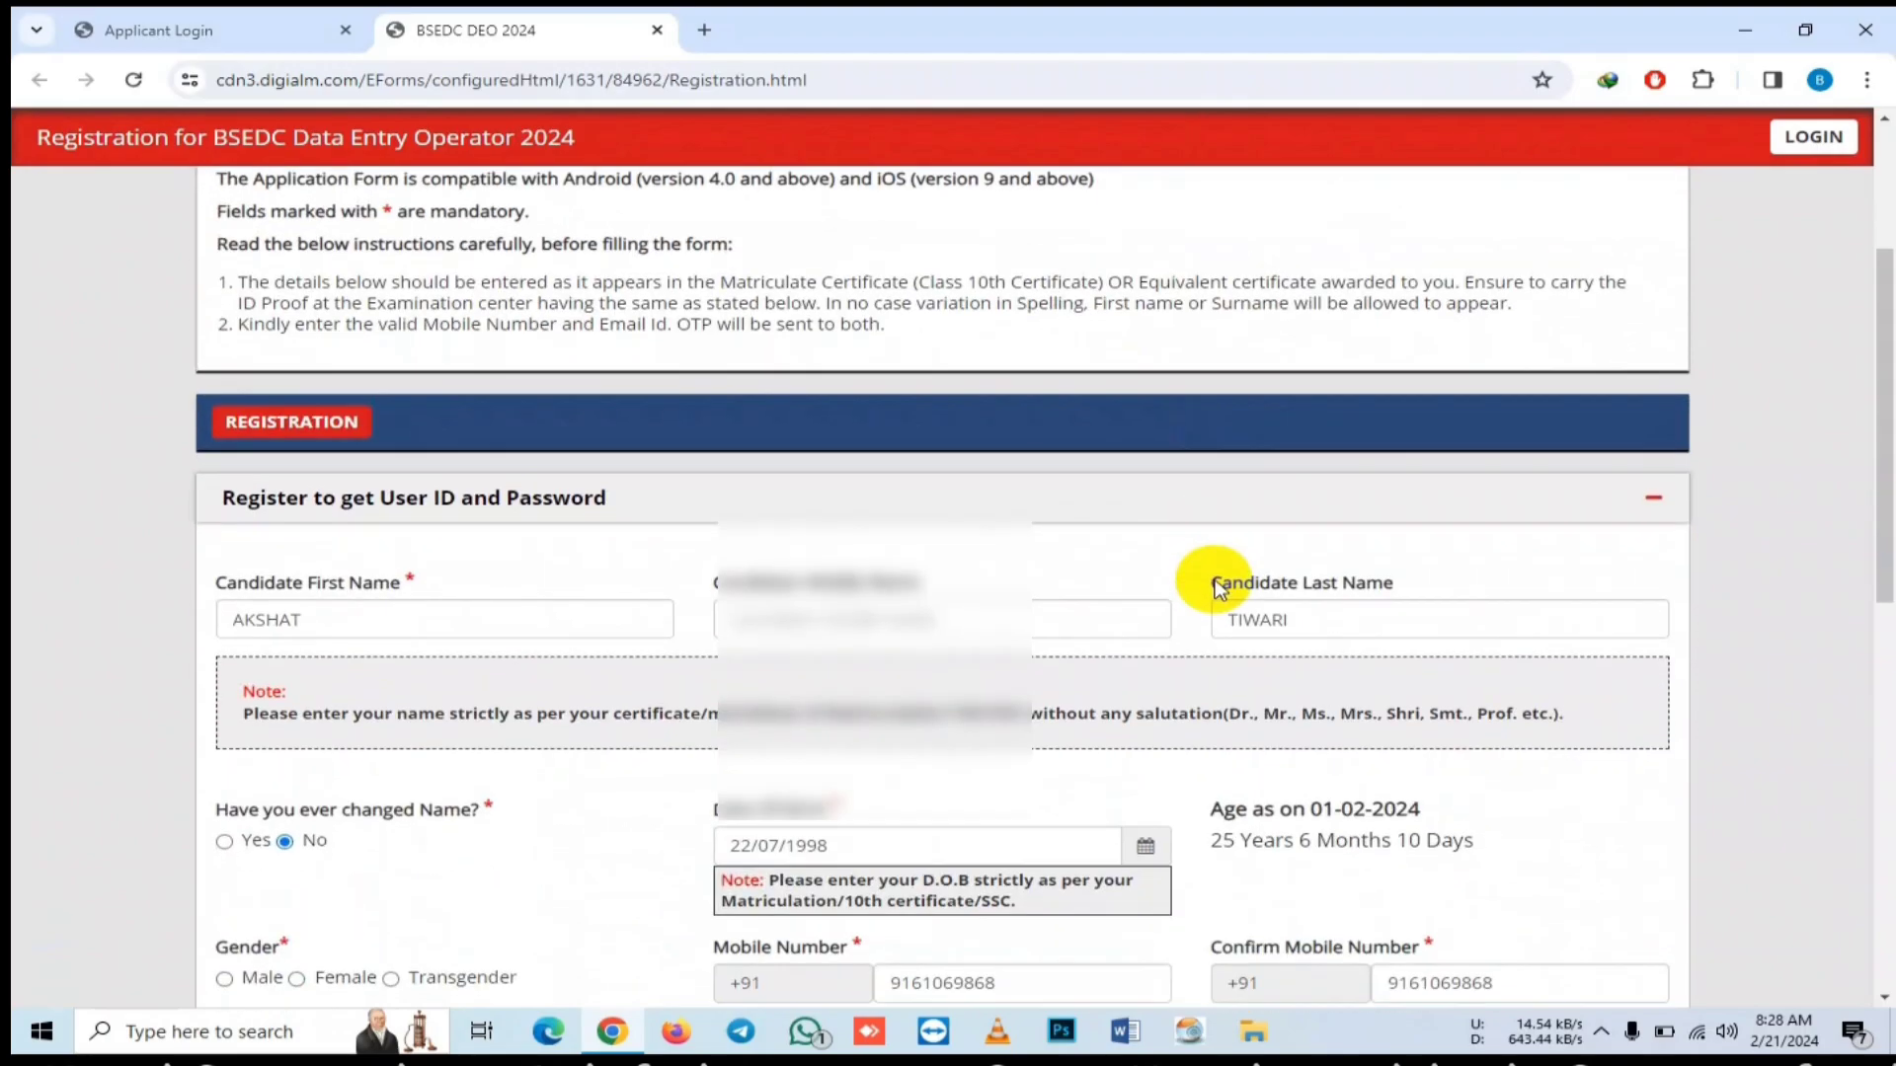
scroll(1055, 513, "down", 2)
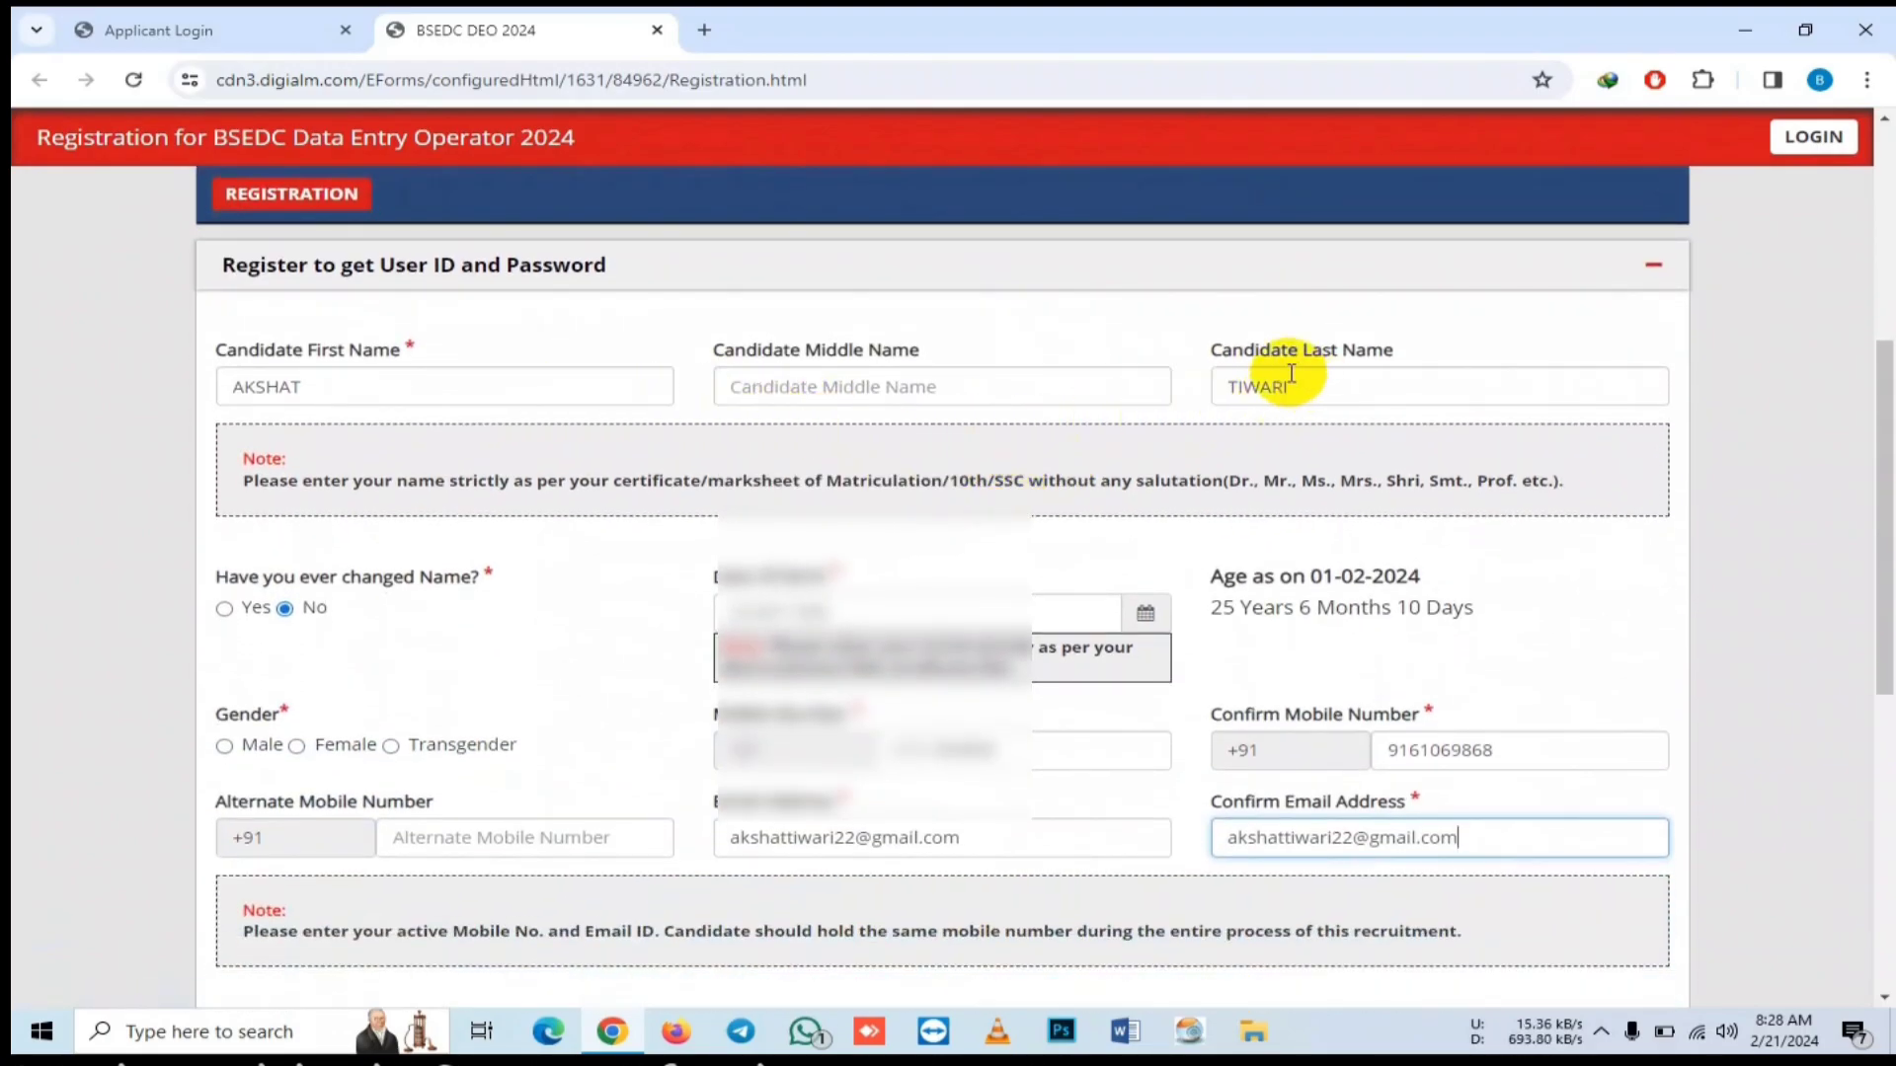
scroll(1317, 386, "down", 2)
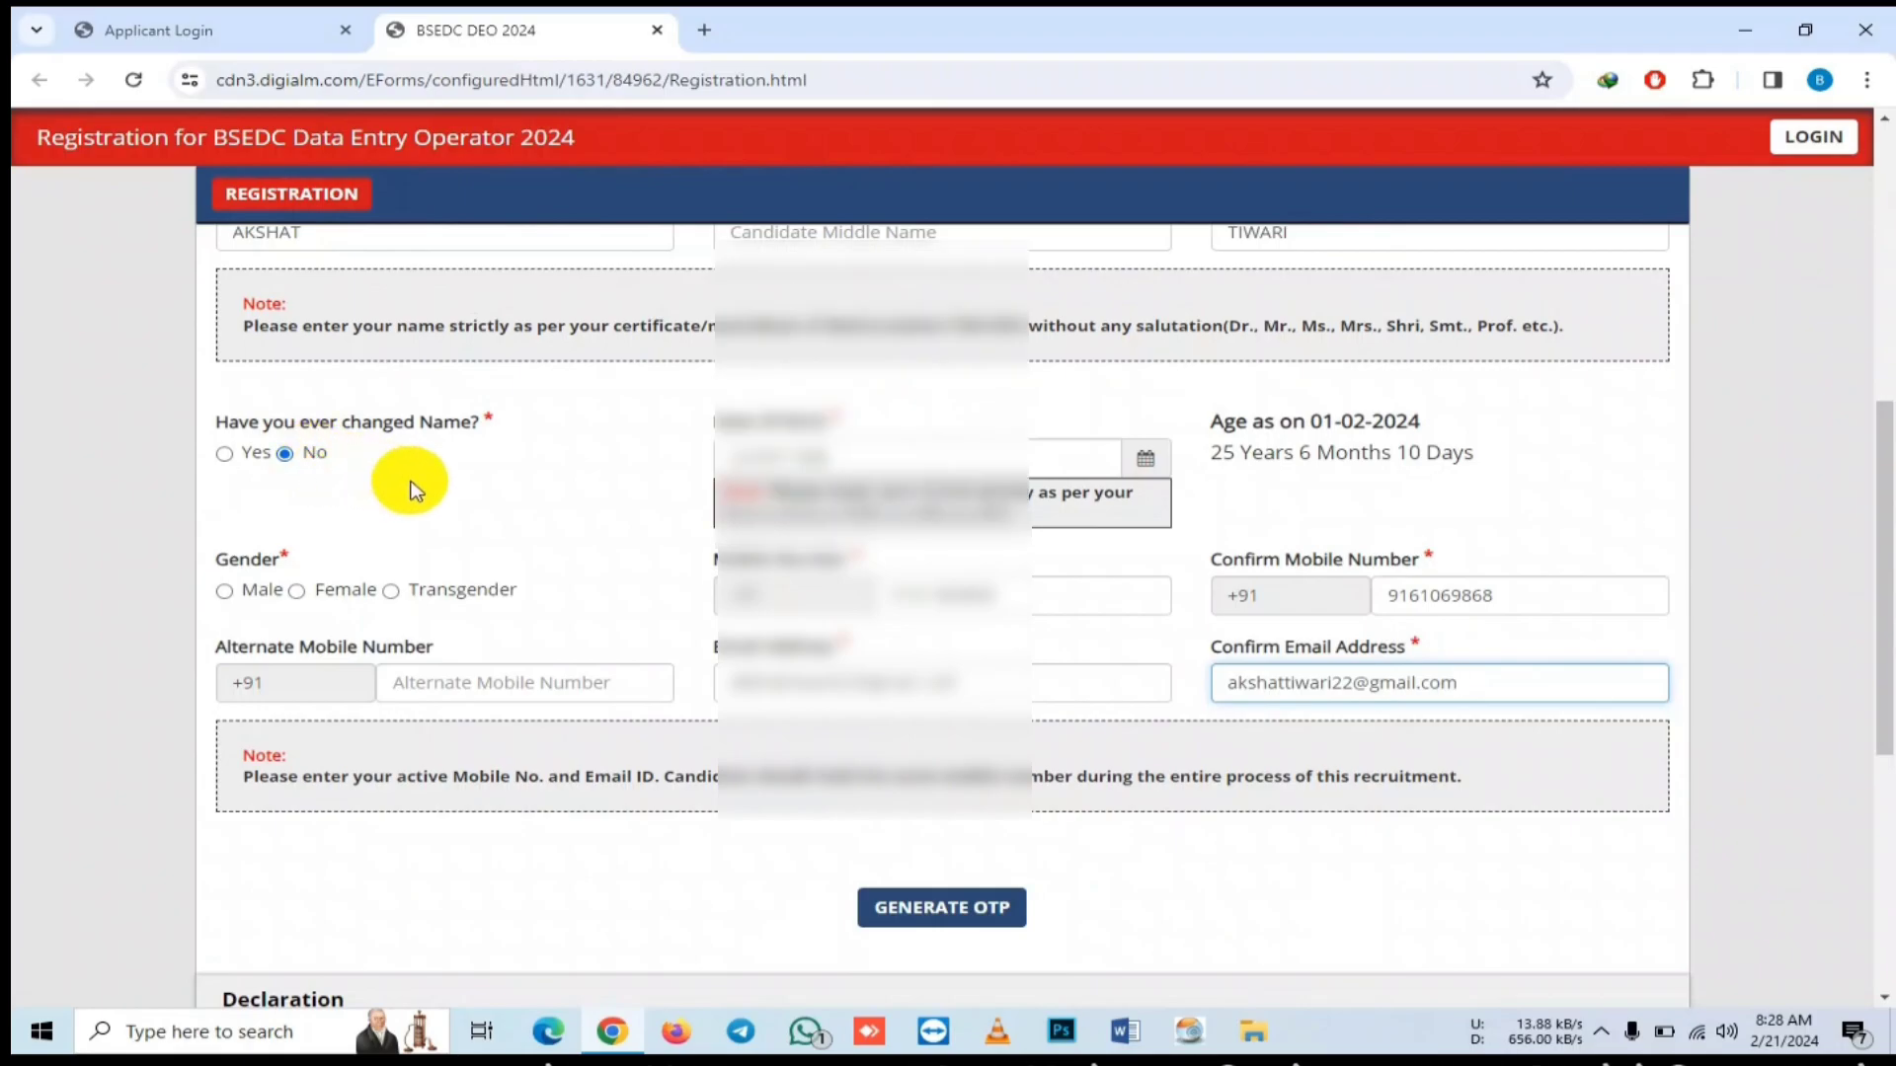
scroll(410, 484, "down", 2)
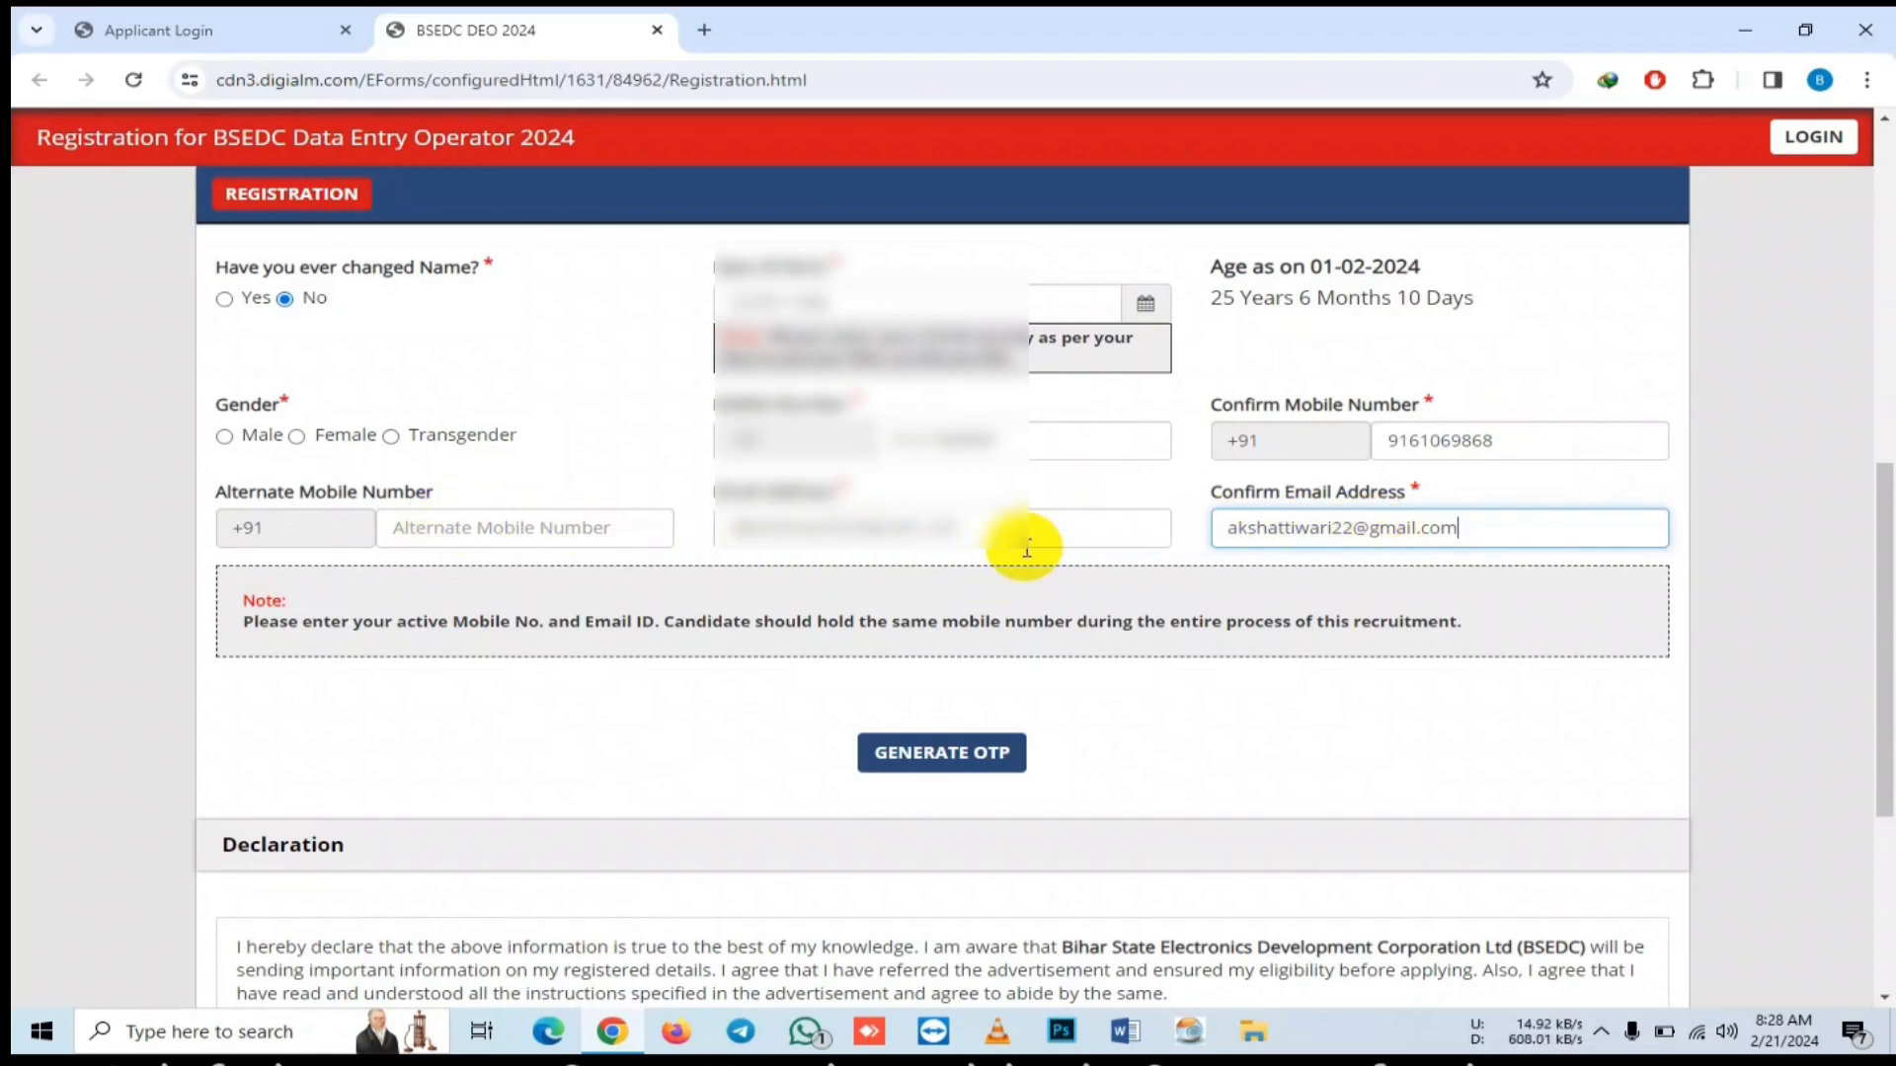
- Agree to the declaration and generate an OTP for the contact details by submitting the captcha text
scroll(669, 657, "down", 4)
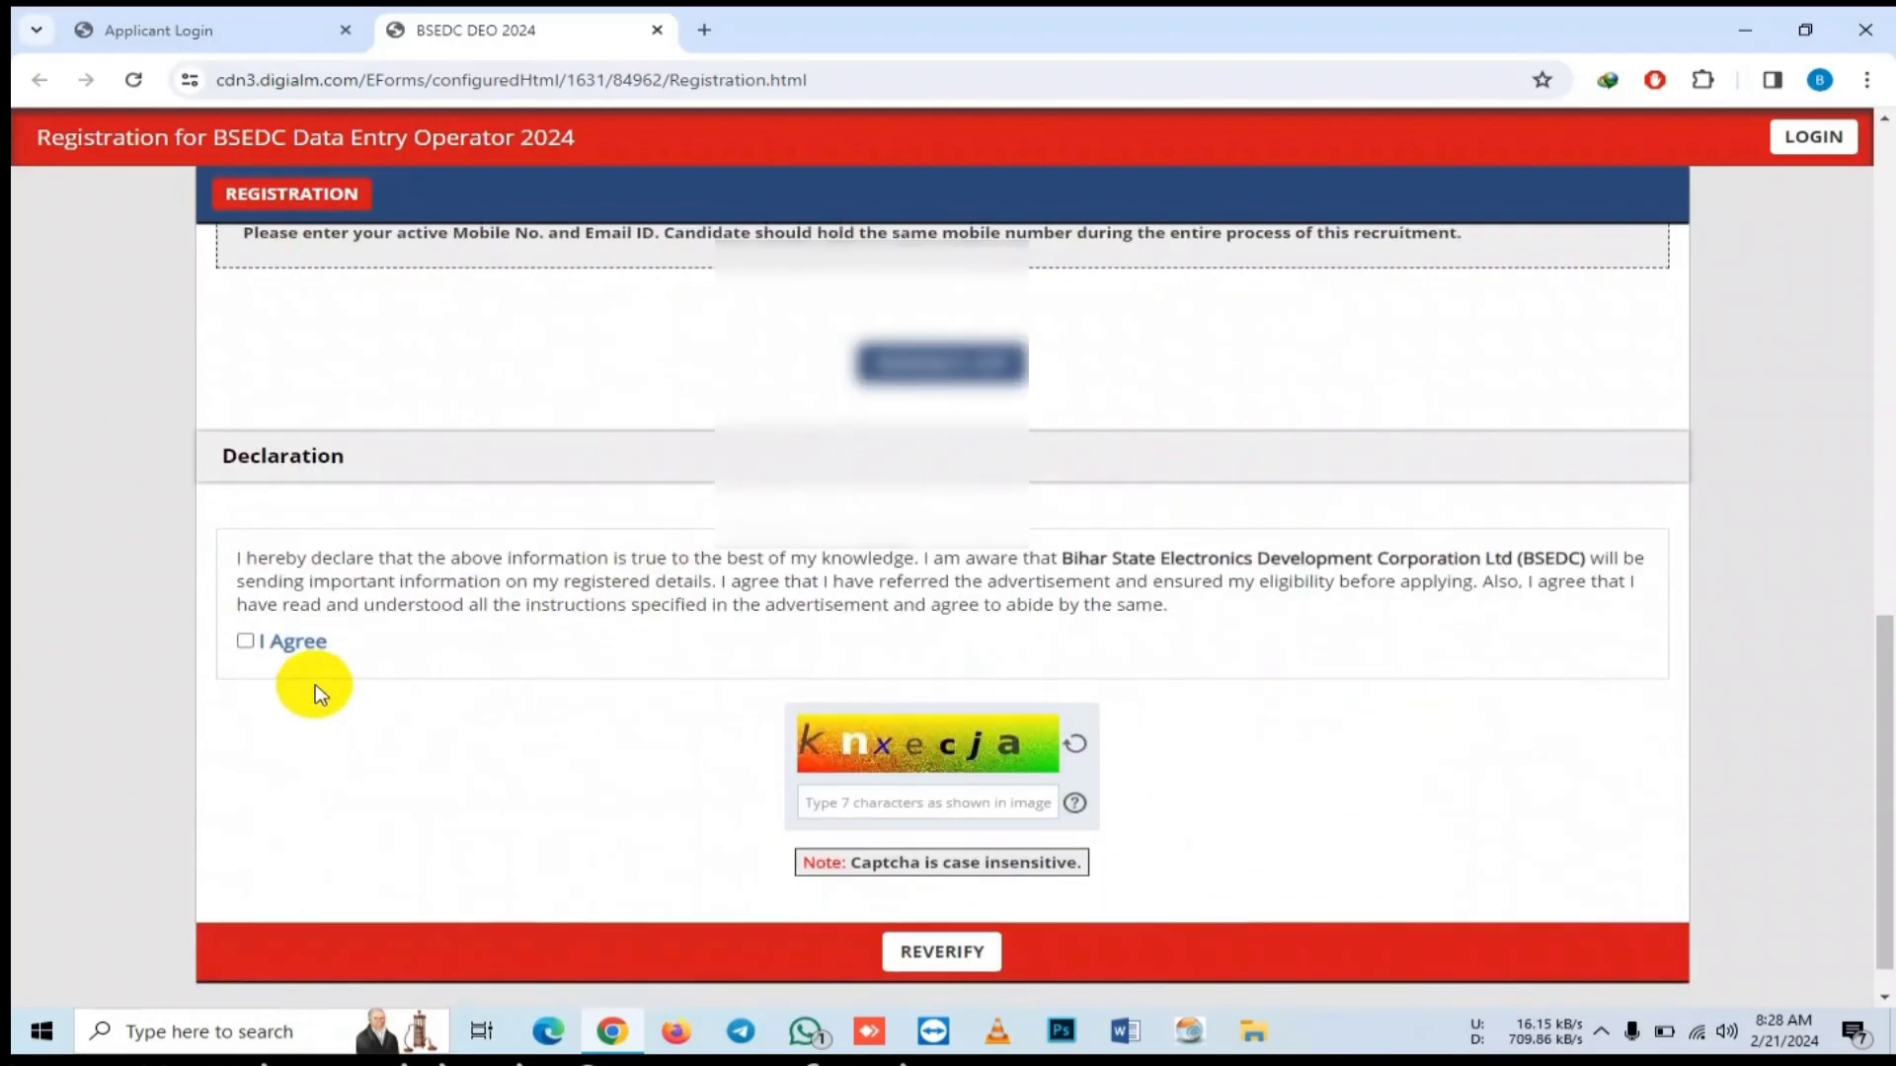
left_click(245, 640)
scroll(810, 523, "up", 2)
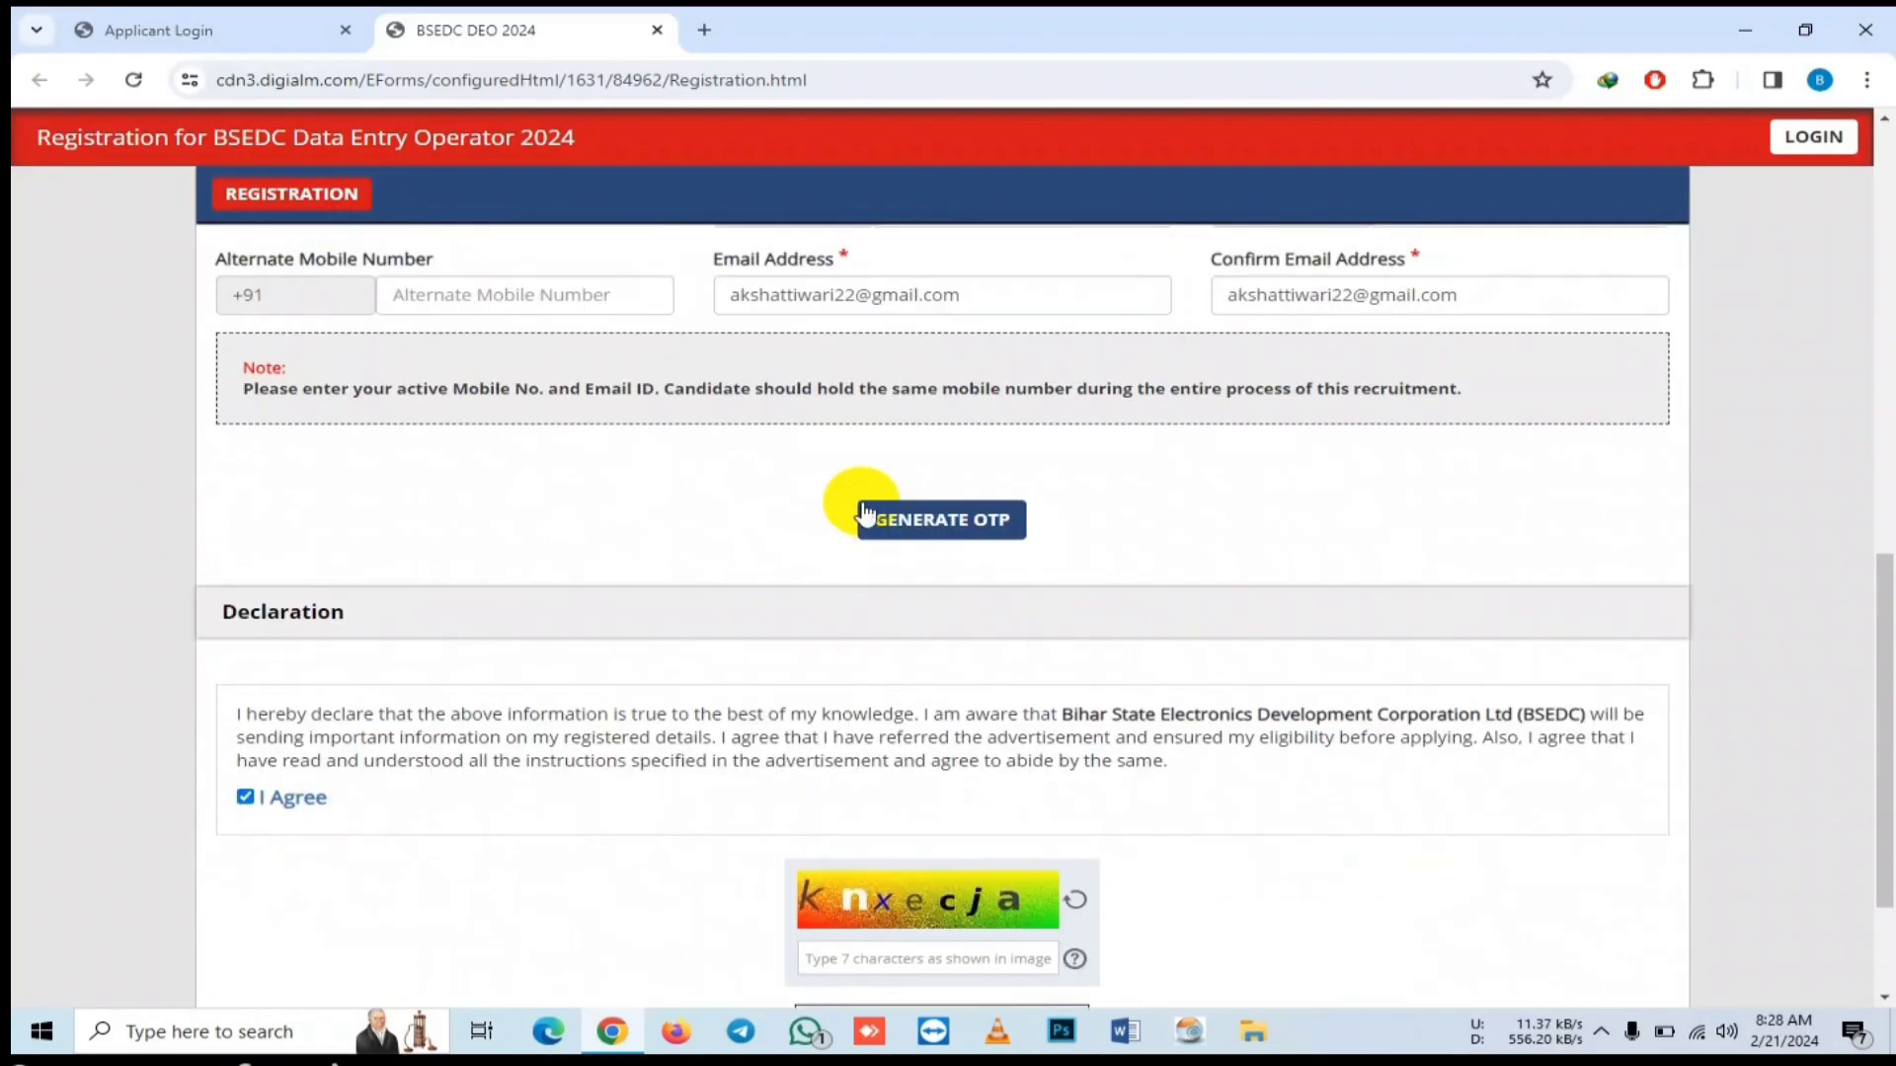
left_click(937, 522)
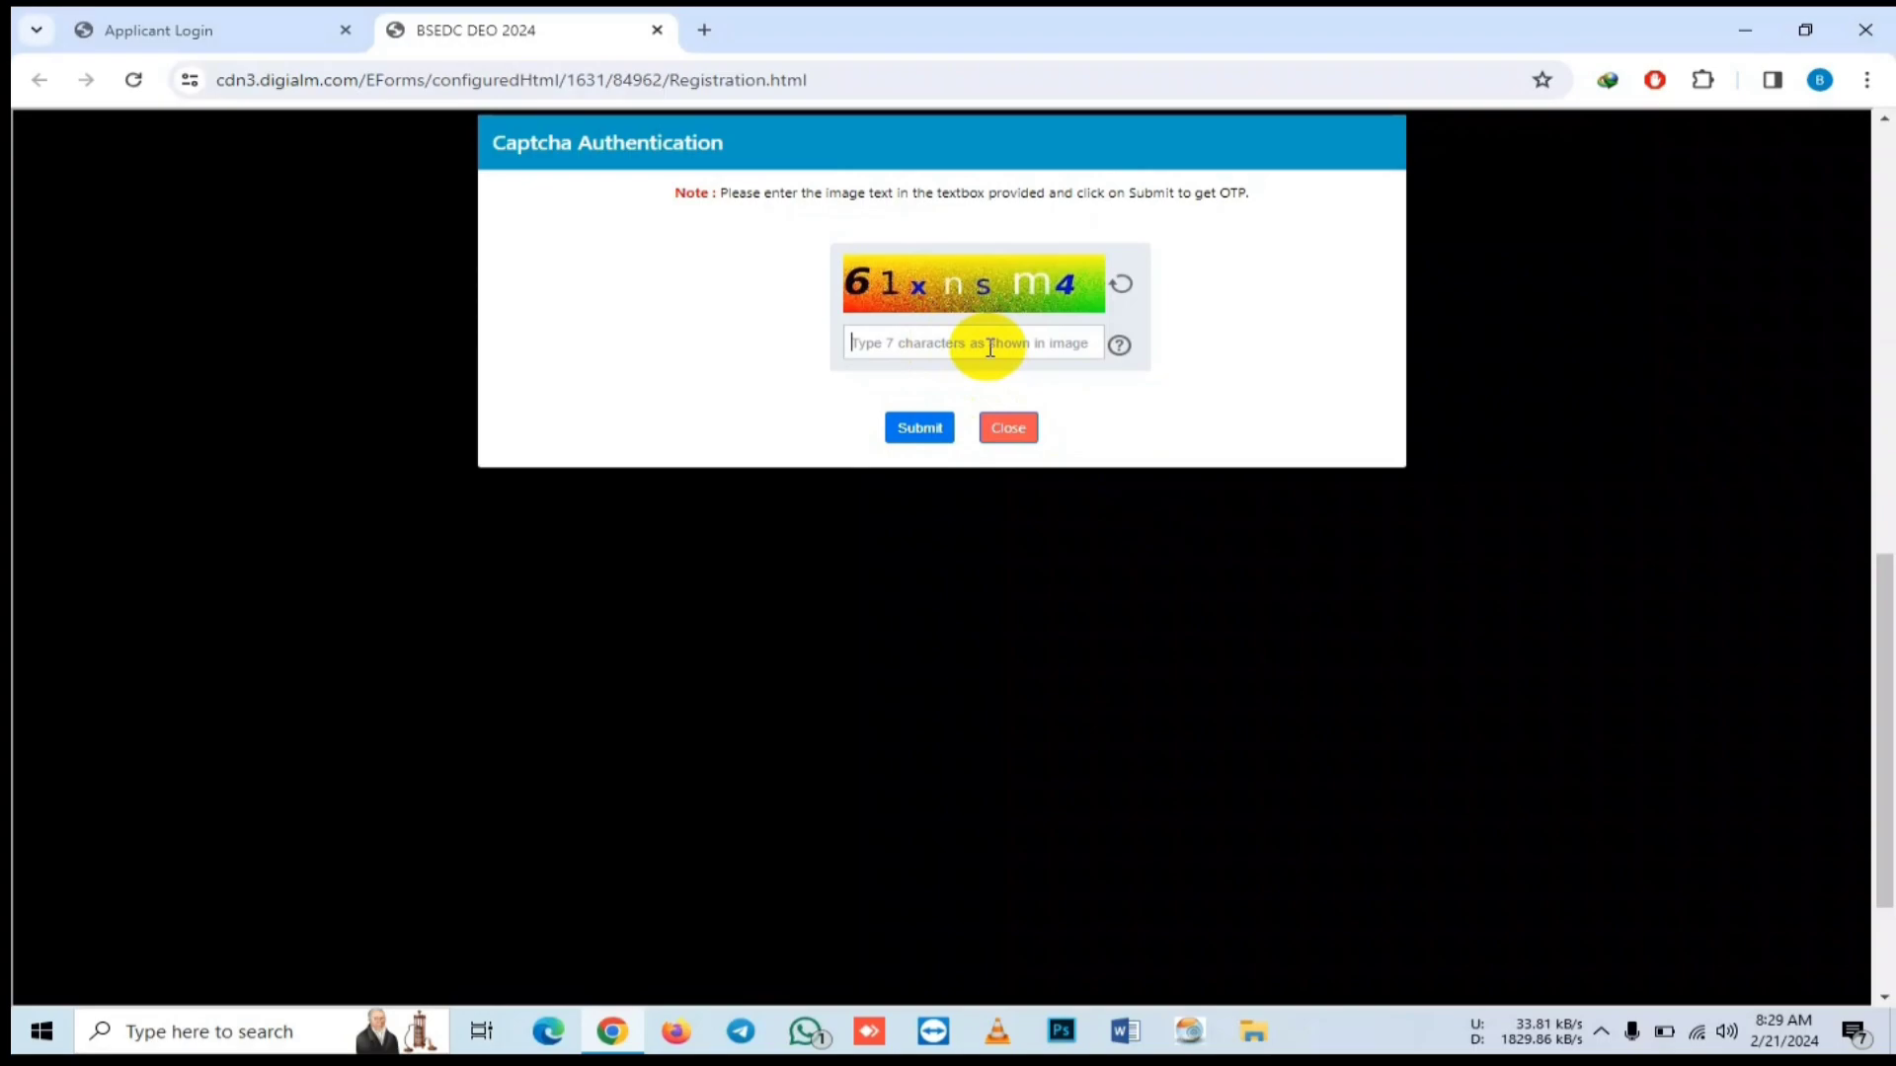
type("61xns")
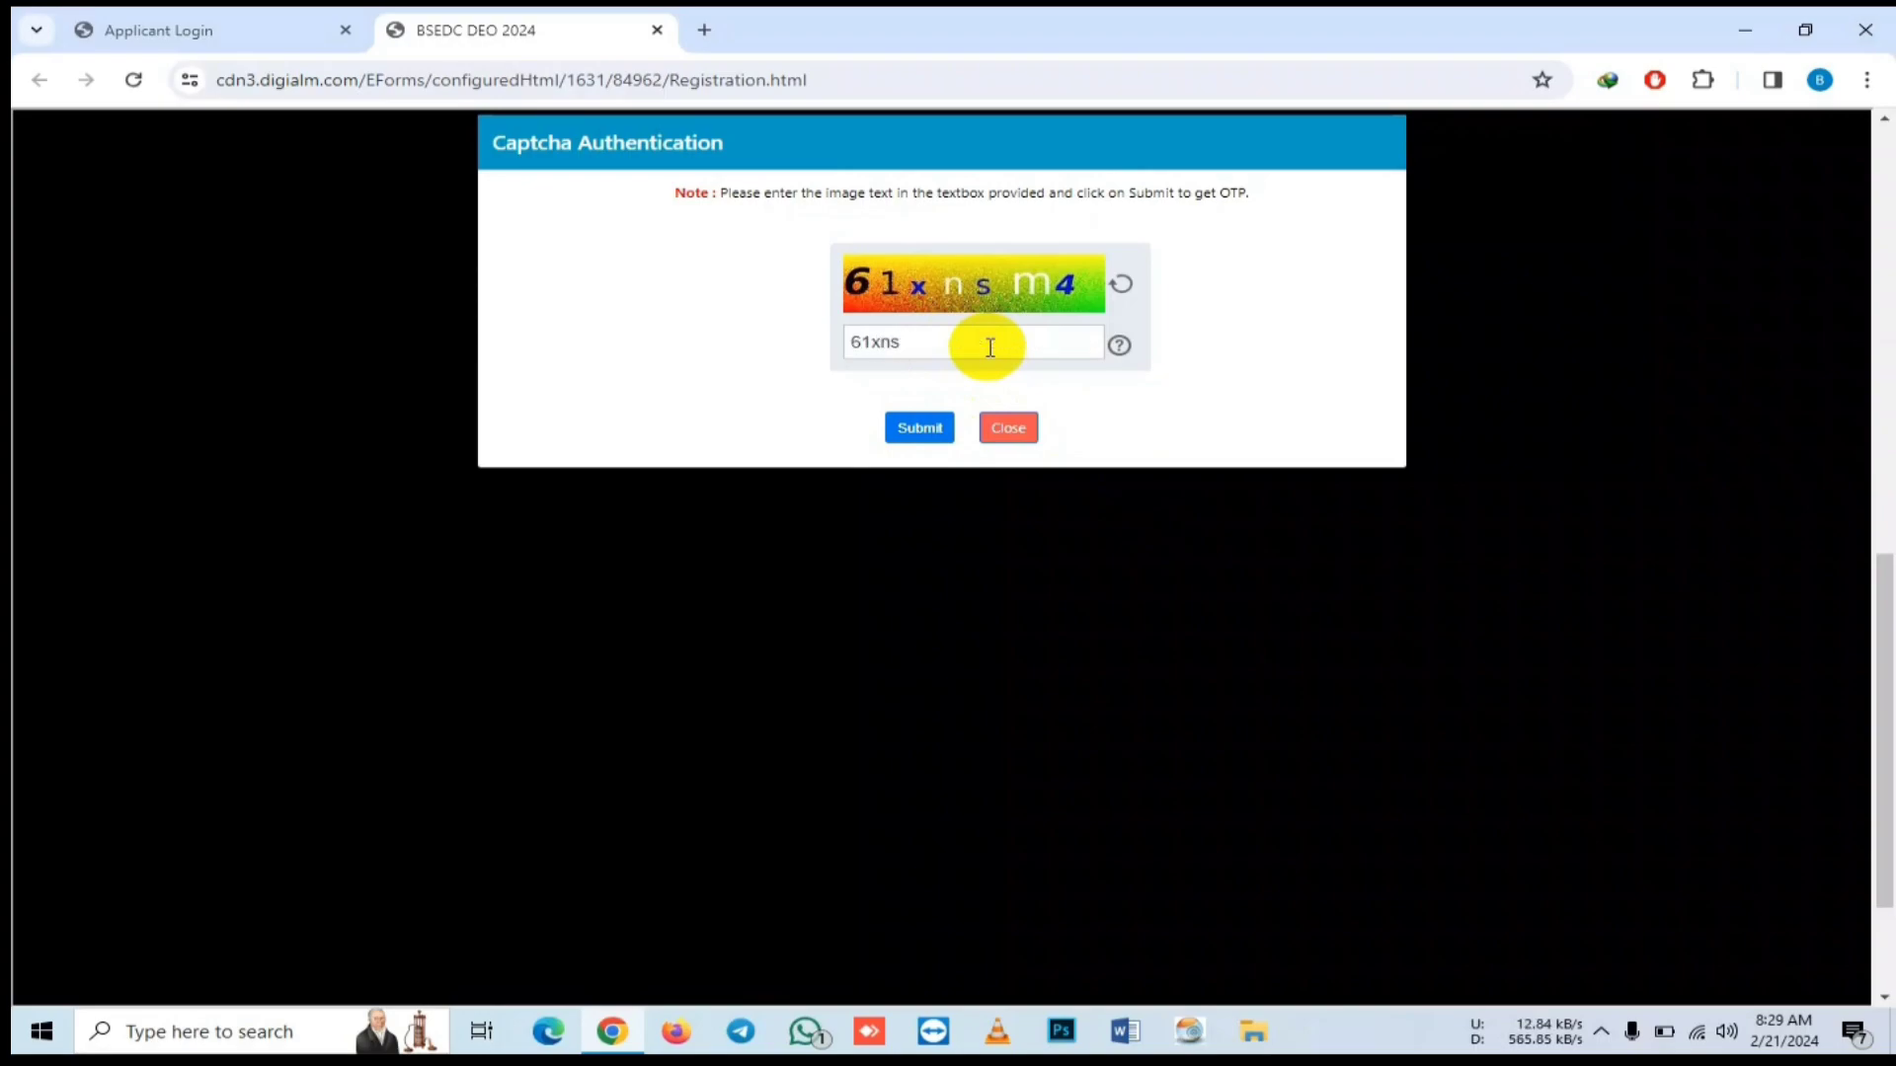
type("m4")
left_click(920, 427)
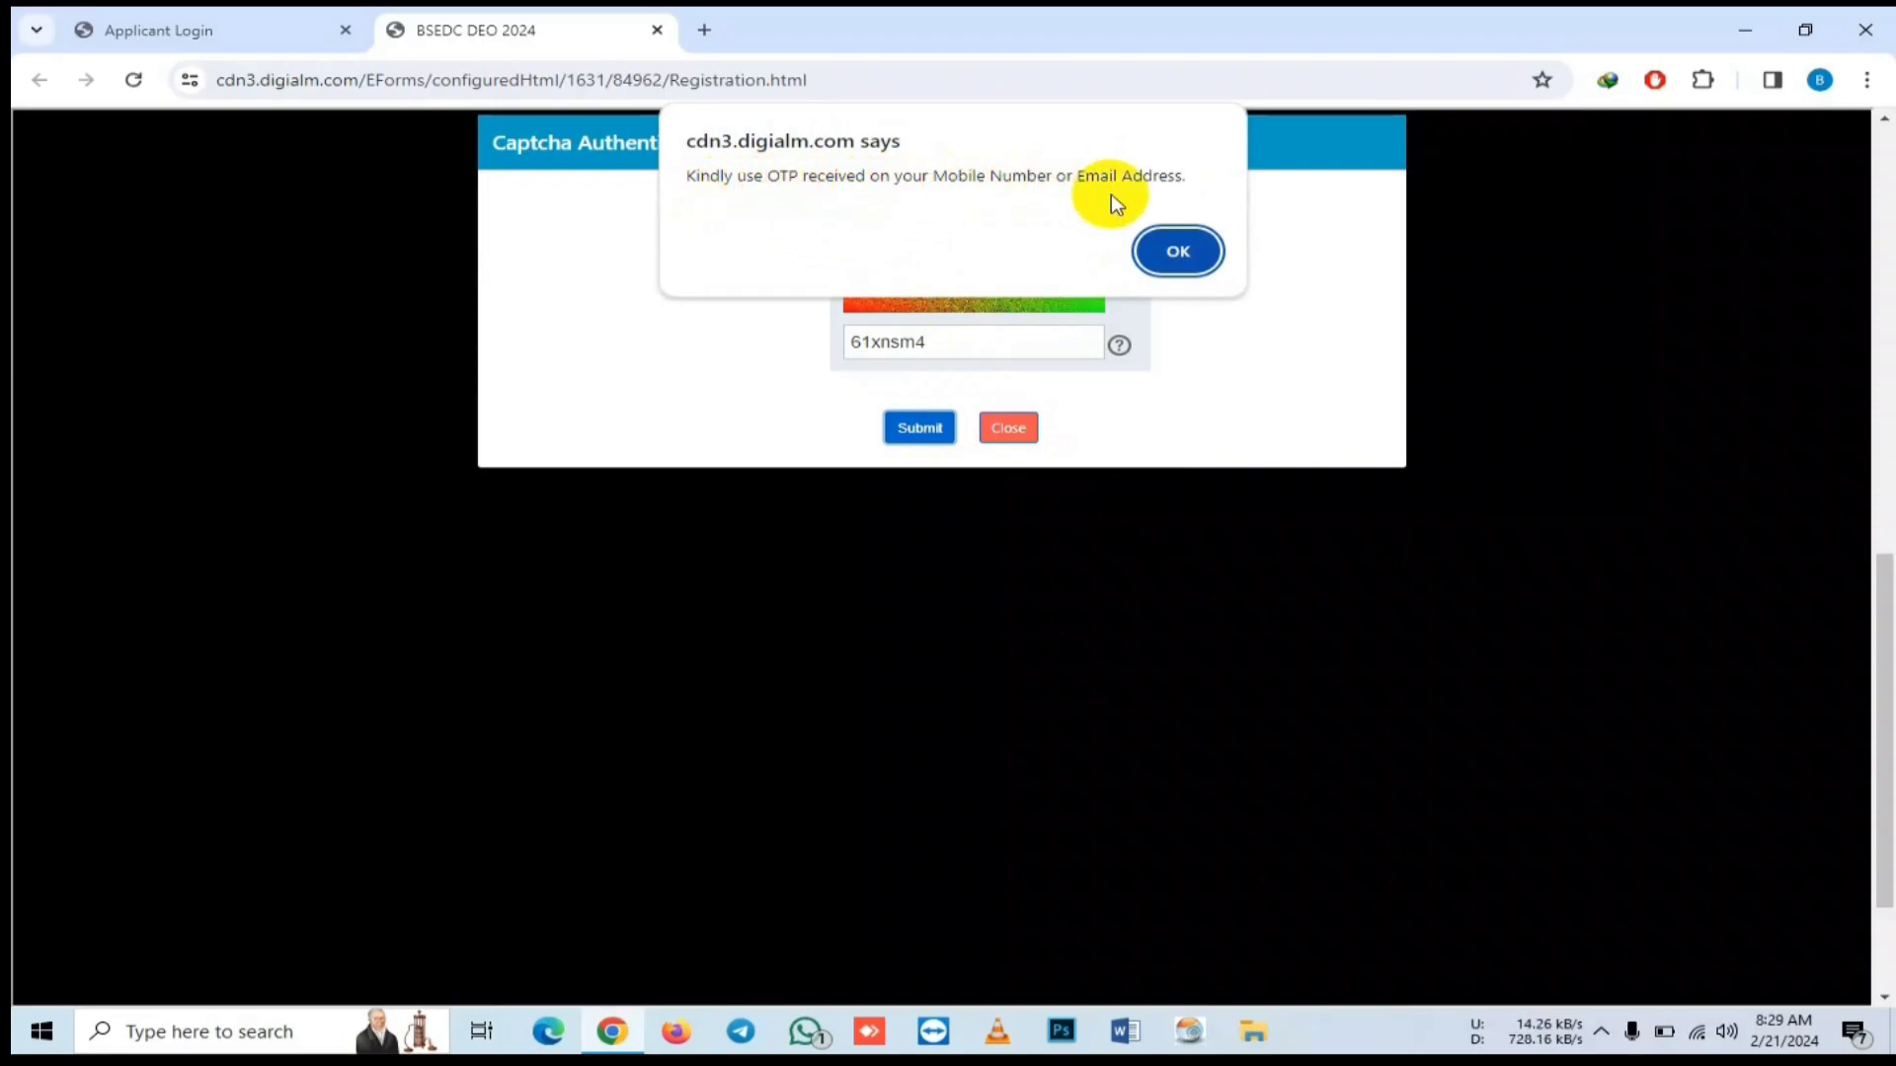
left_click(1179, 251)
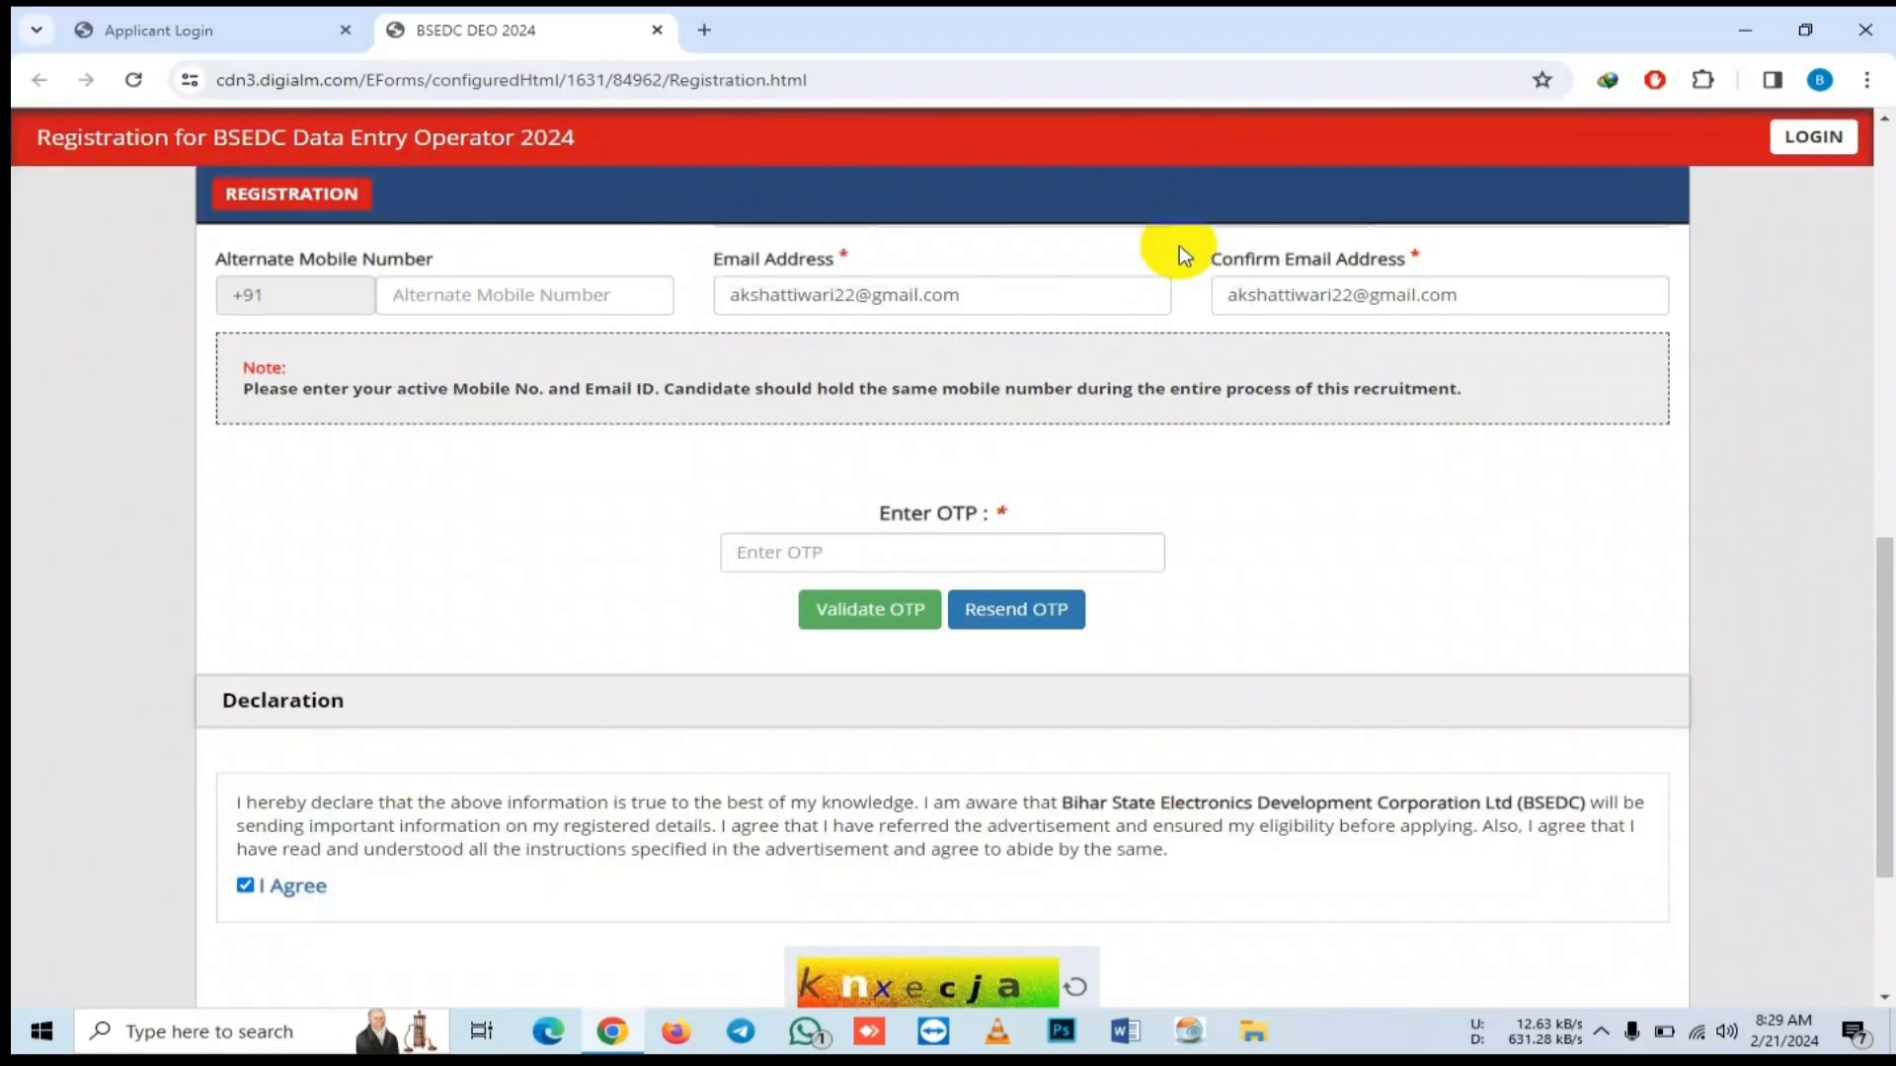
- Enter the received OTP and the captcha text under the declaration, and validate the OTP
left_click(999, 550)
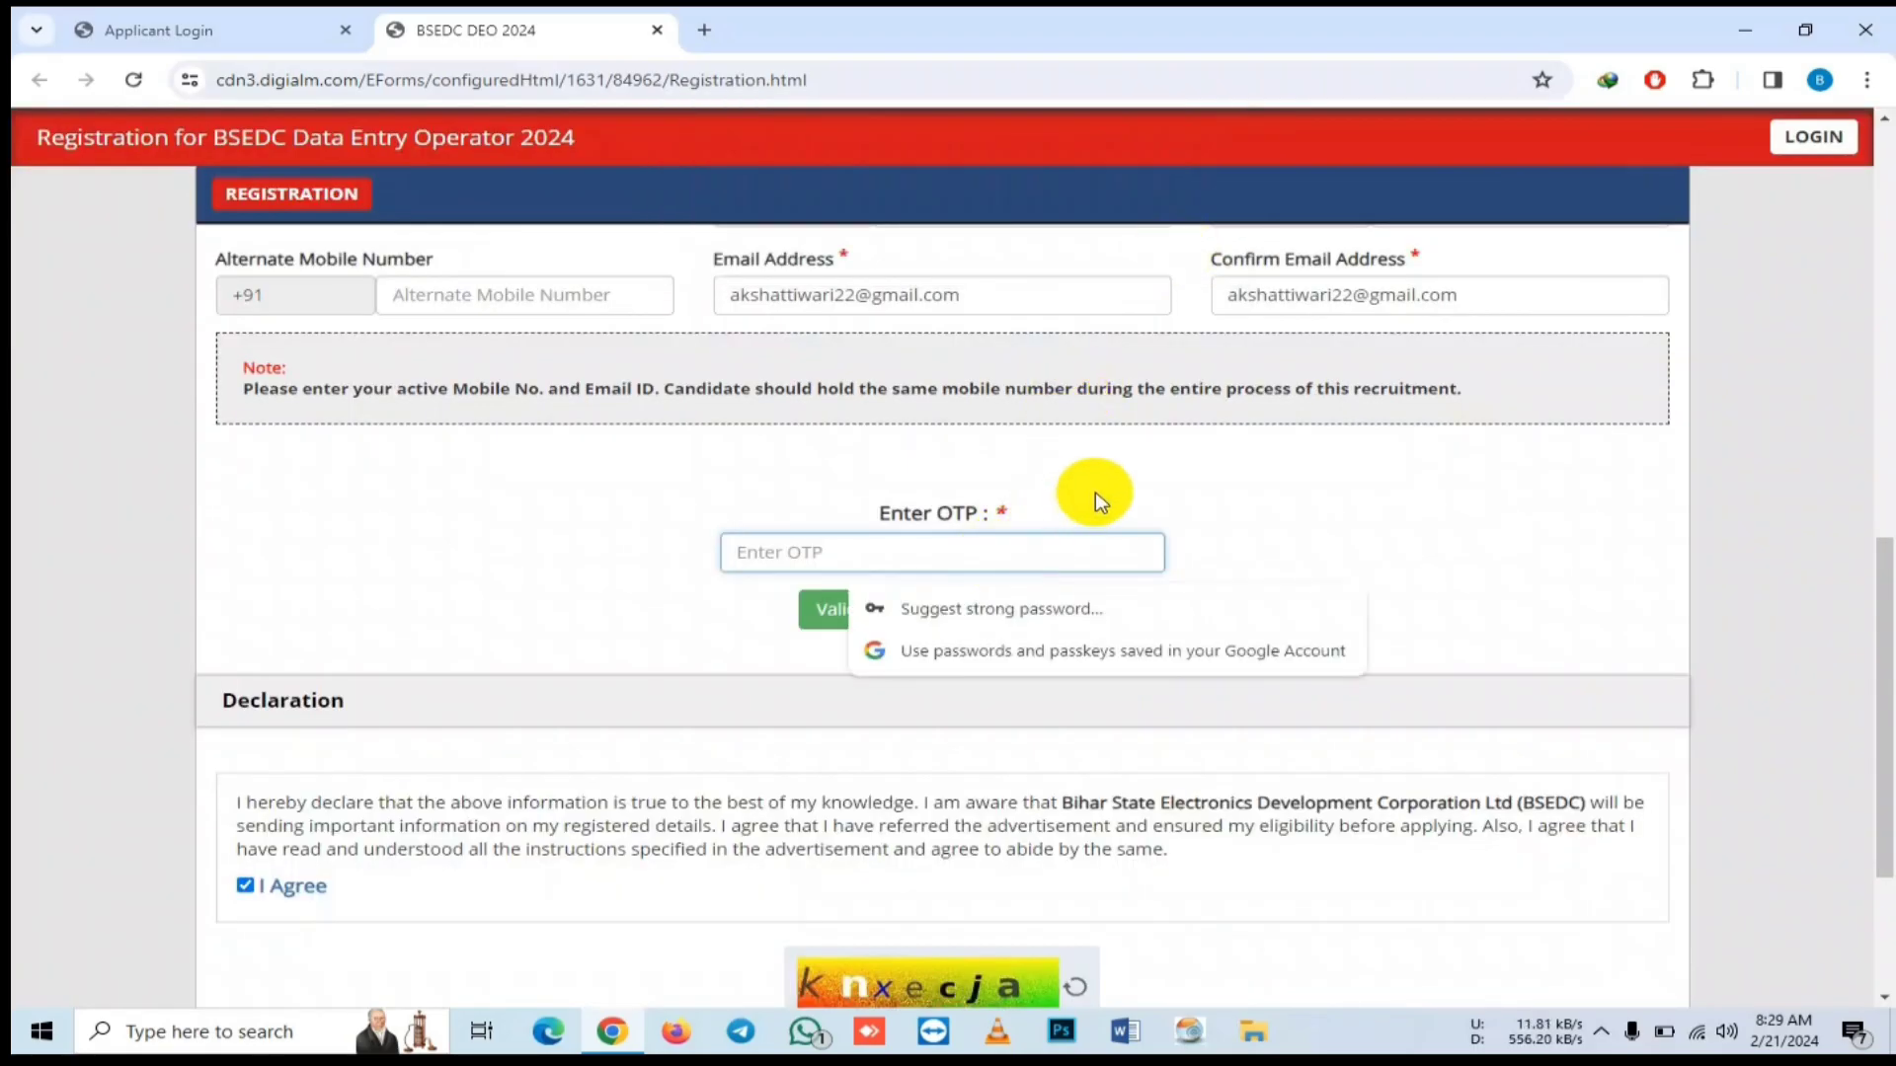
scroll(1096, 492, "down", 1)
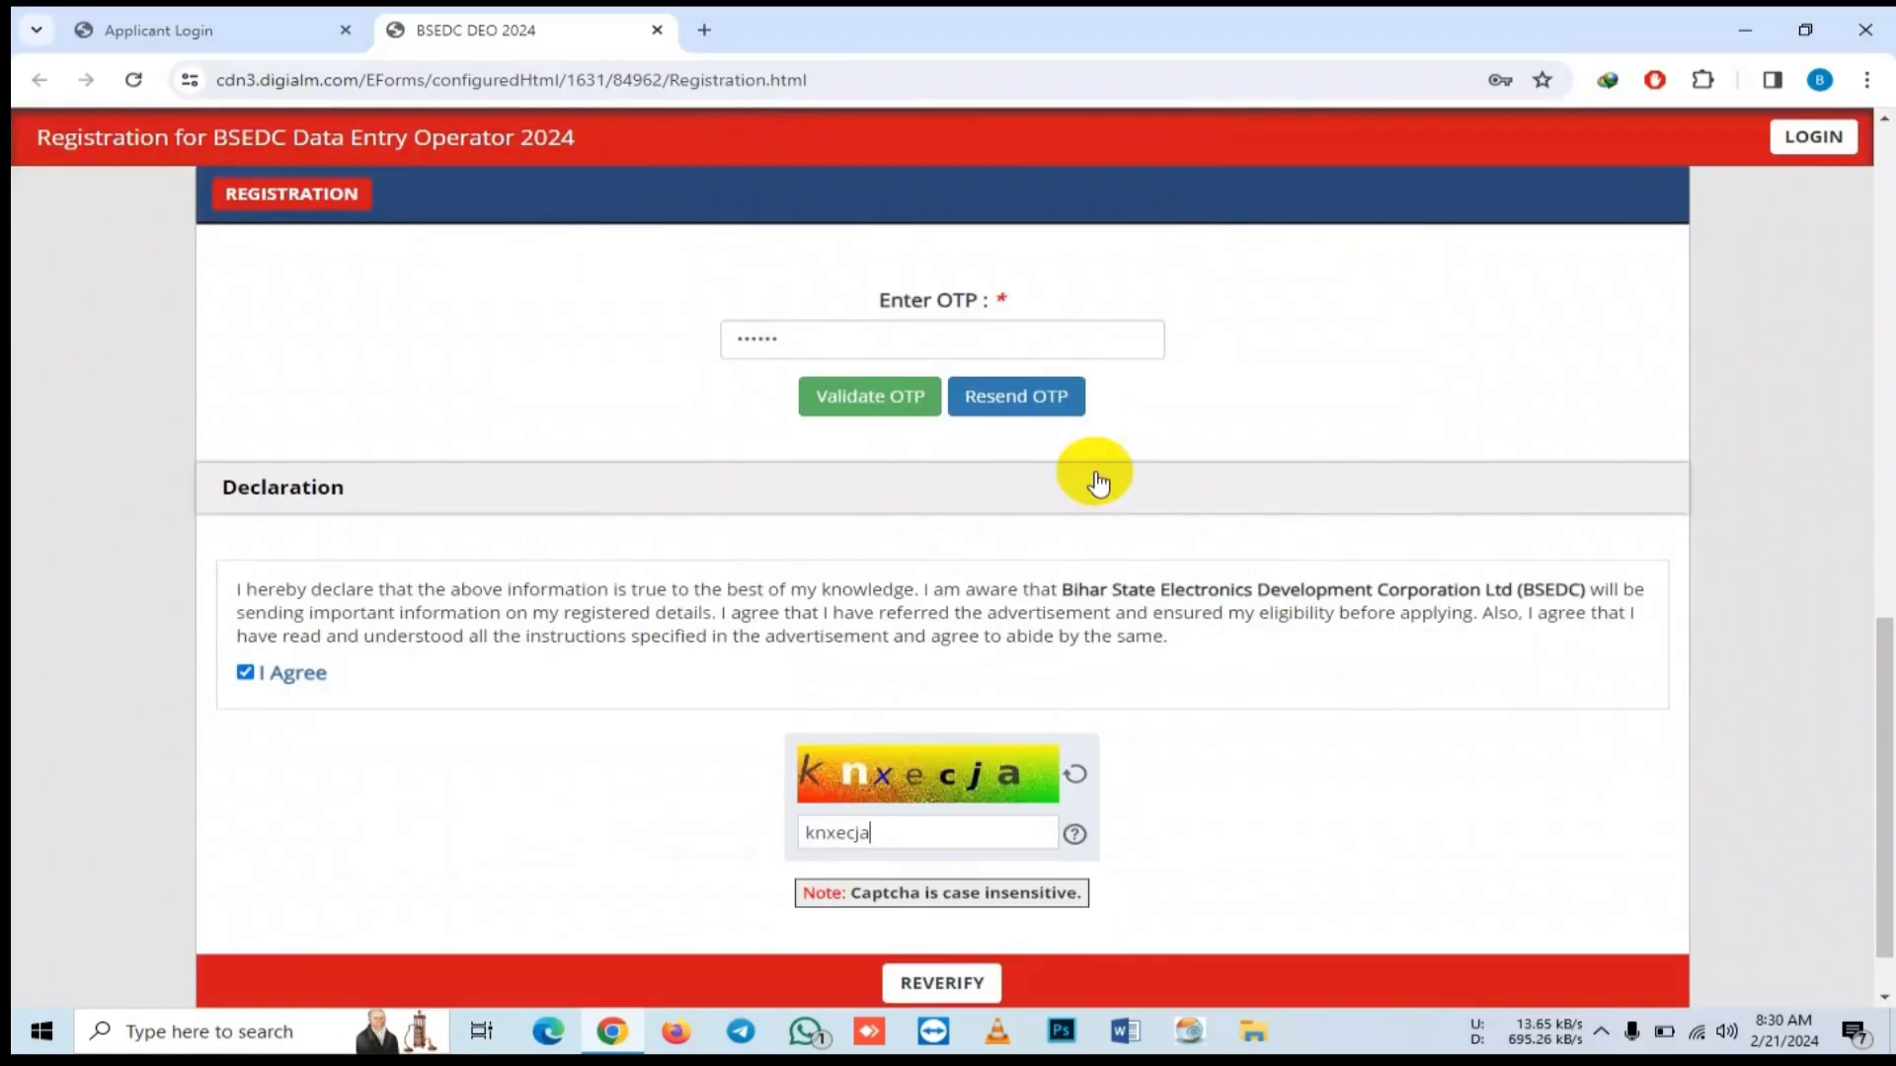
left_click(1027, 342)
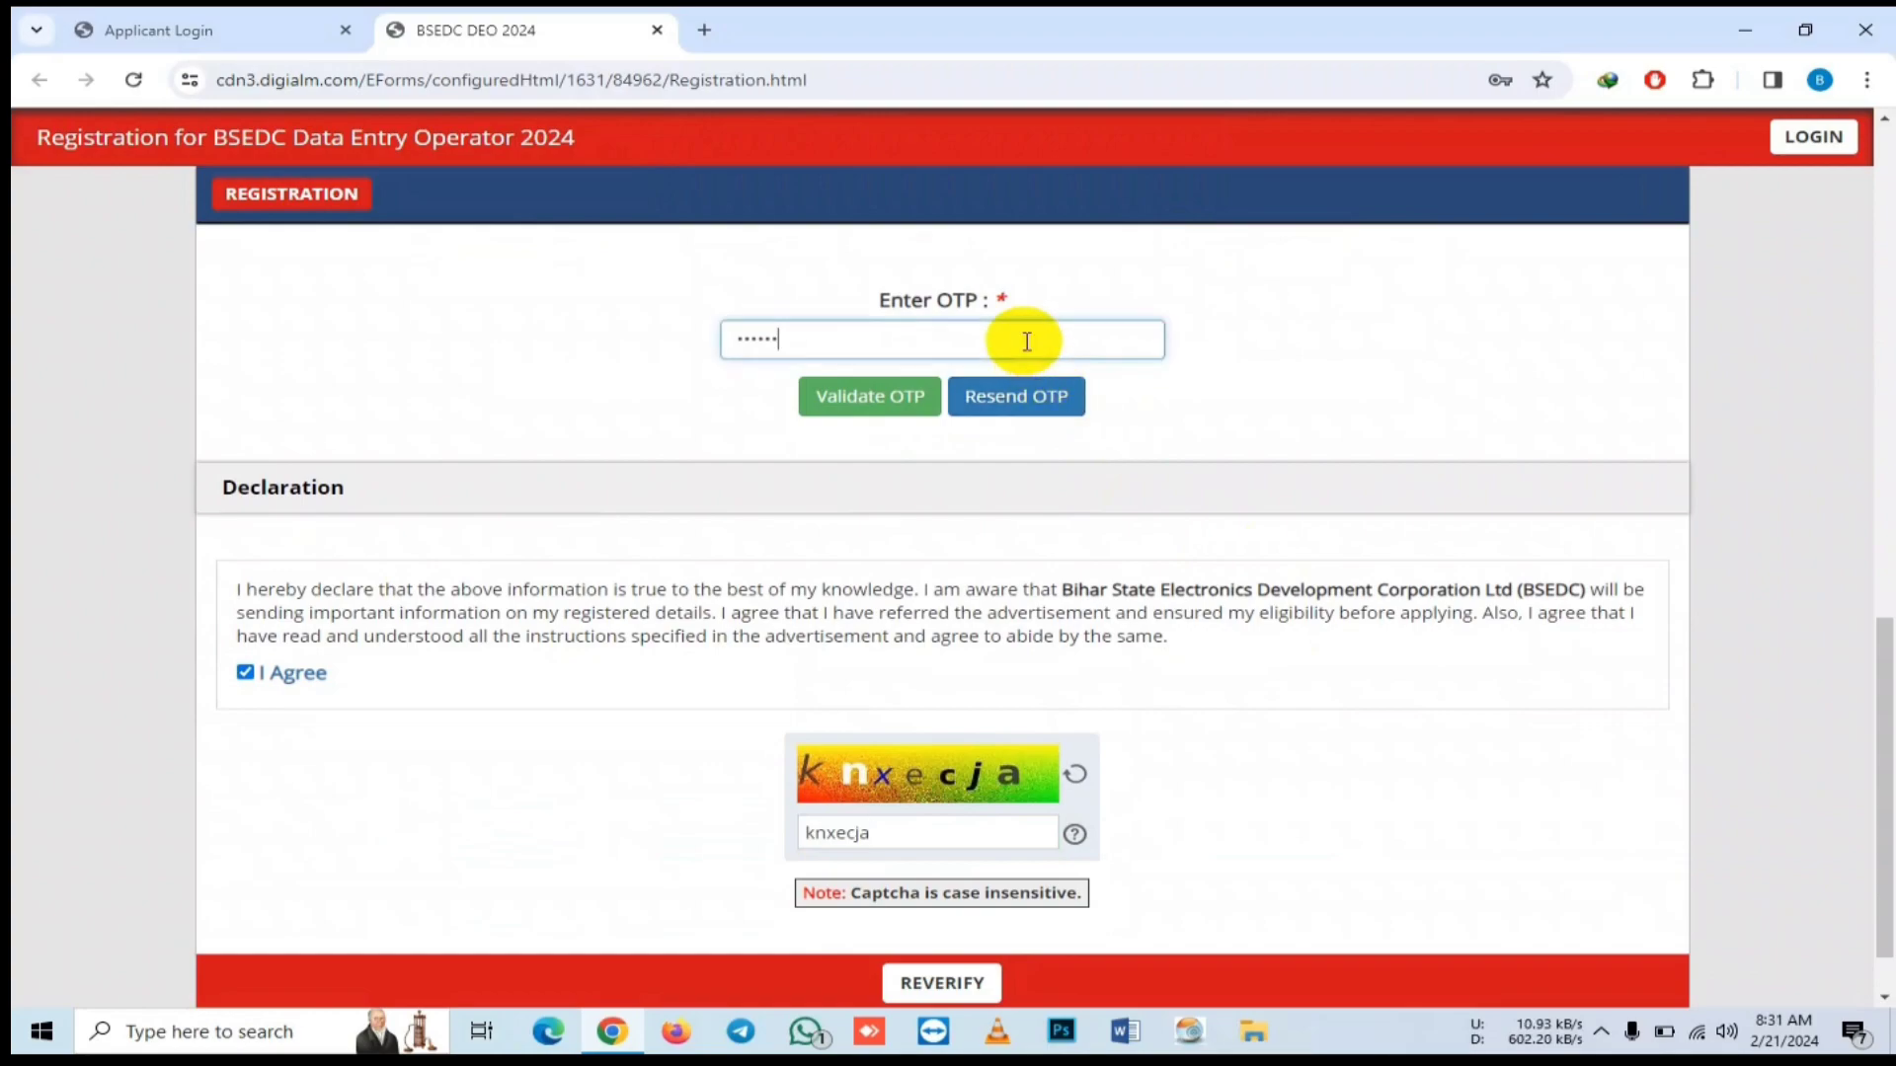
left_click(891, 400)
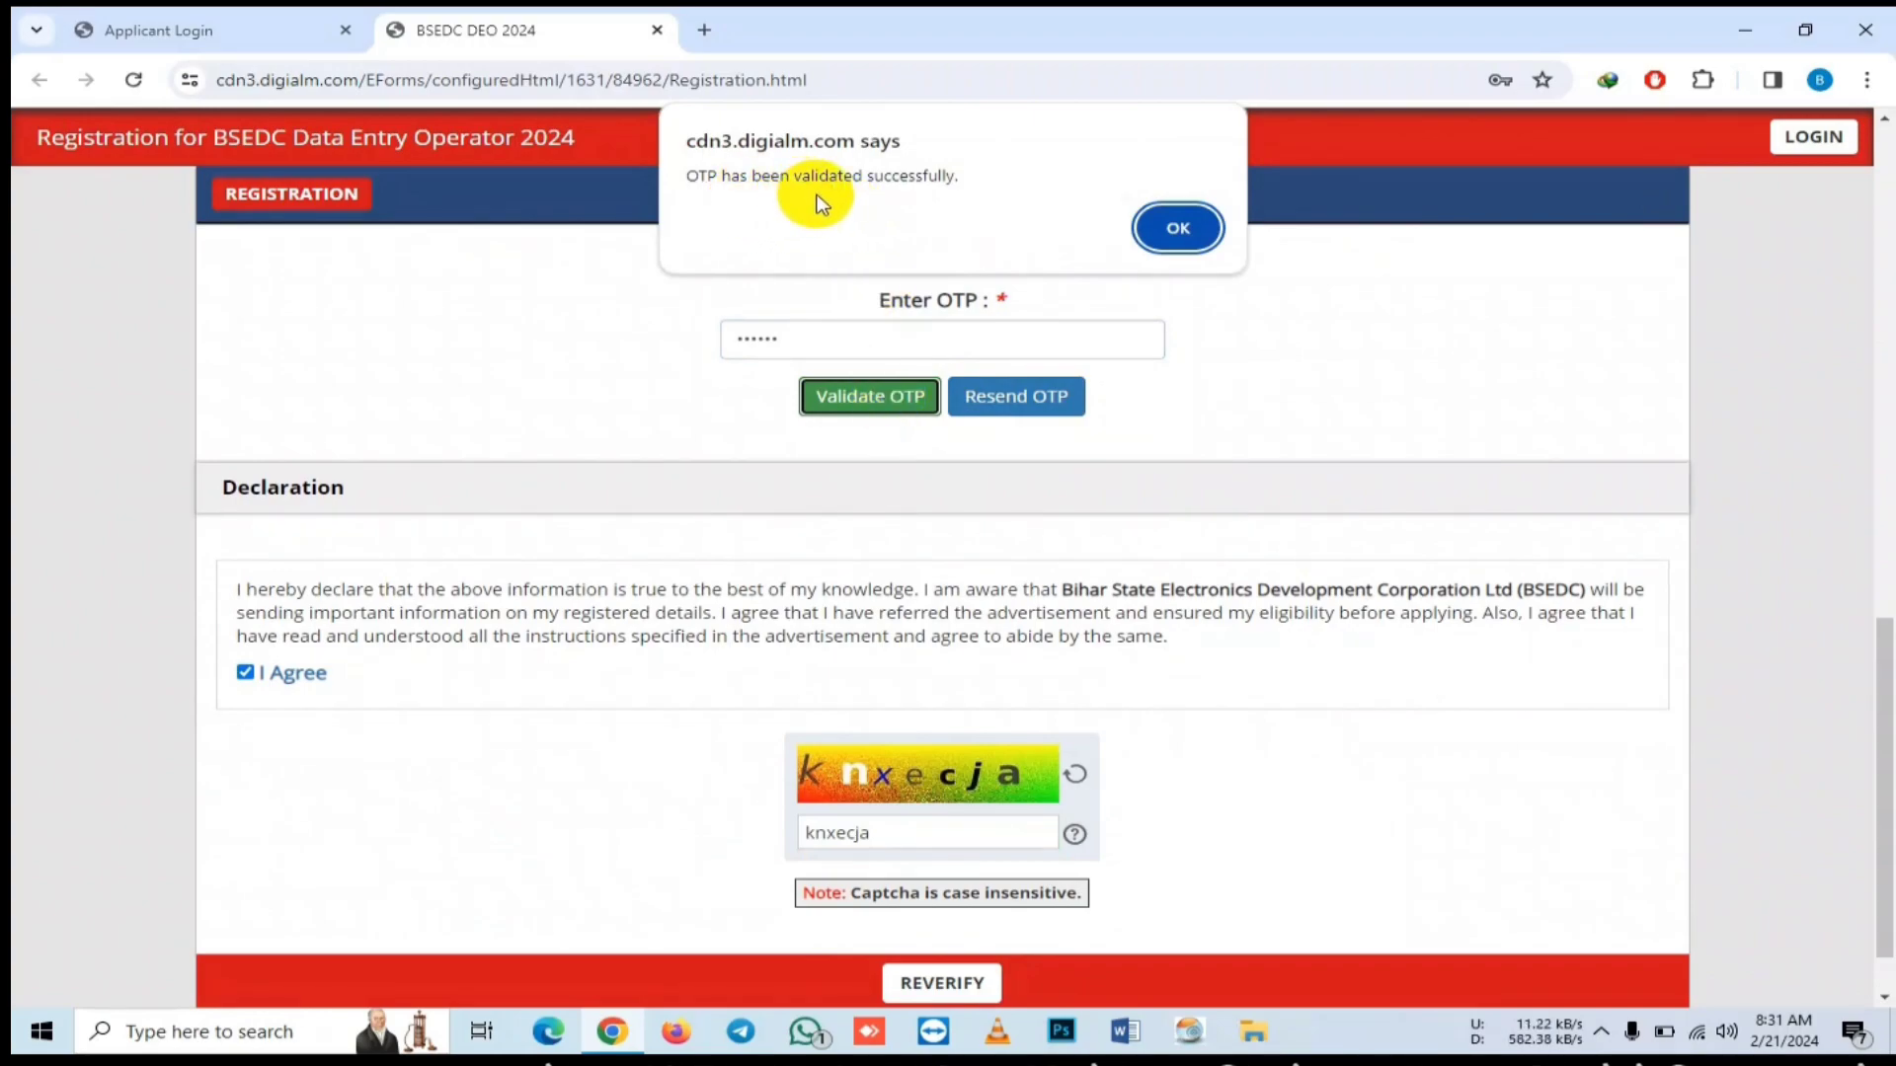
left_click(1173, 227)
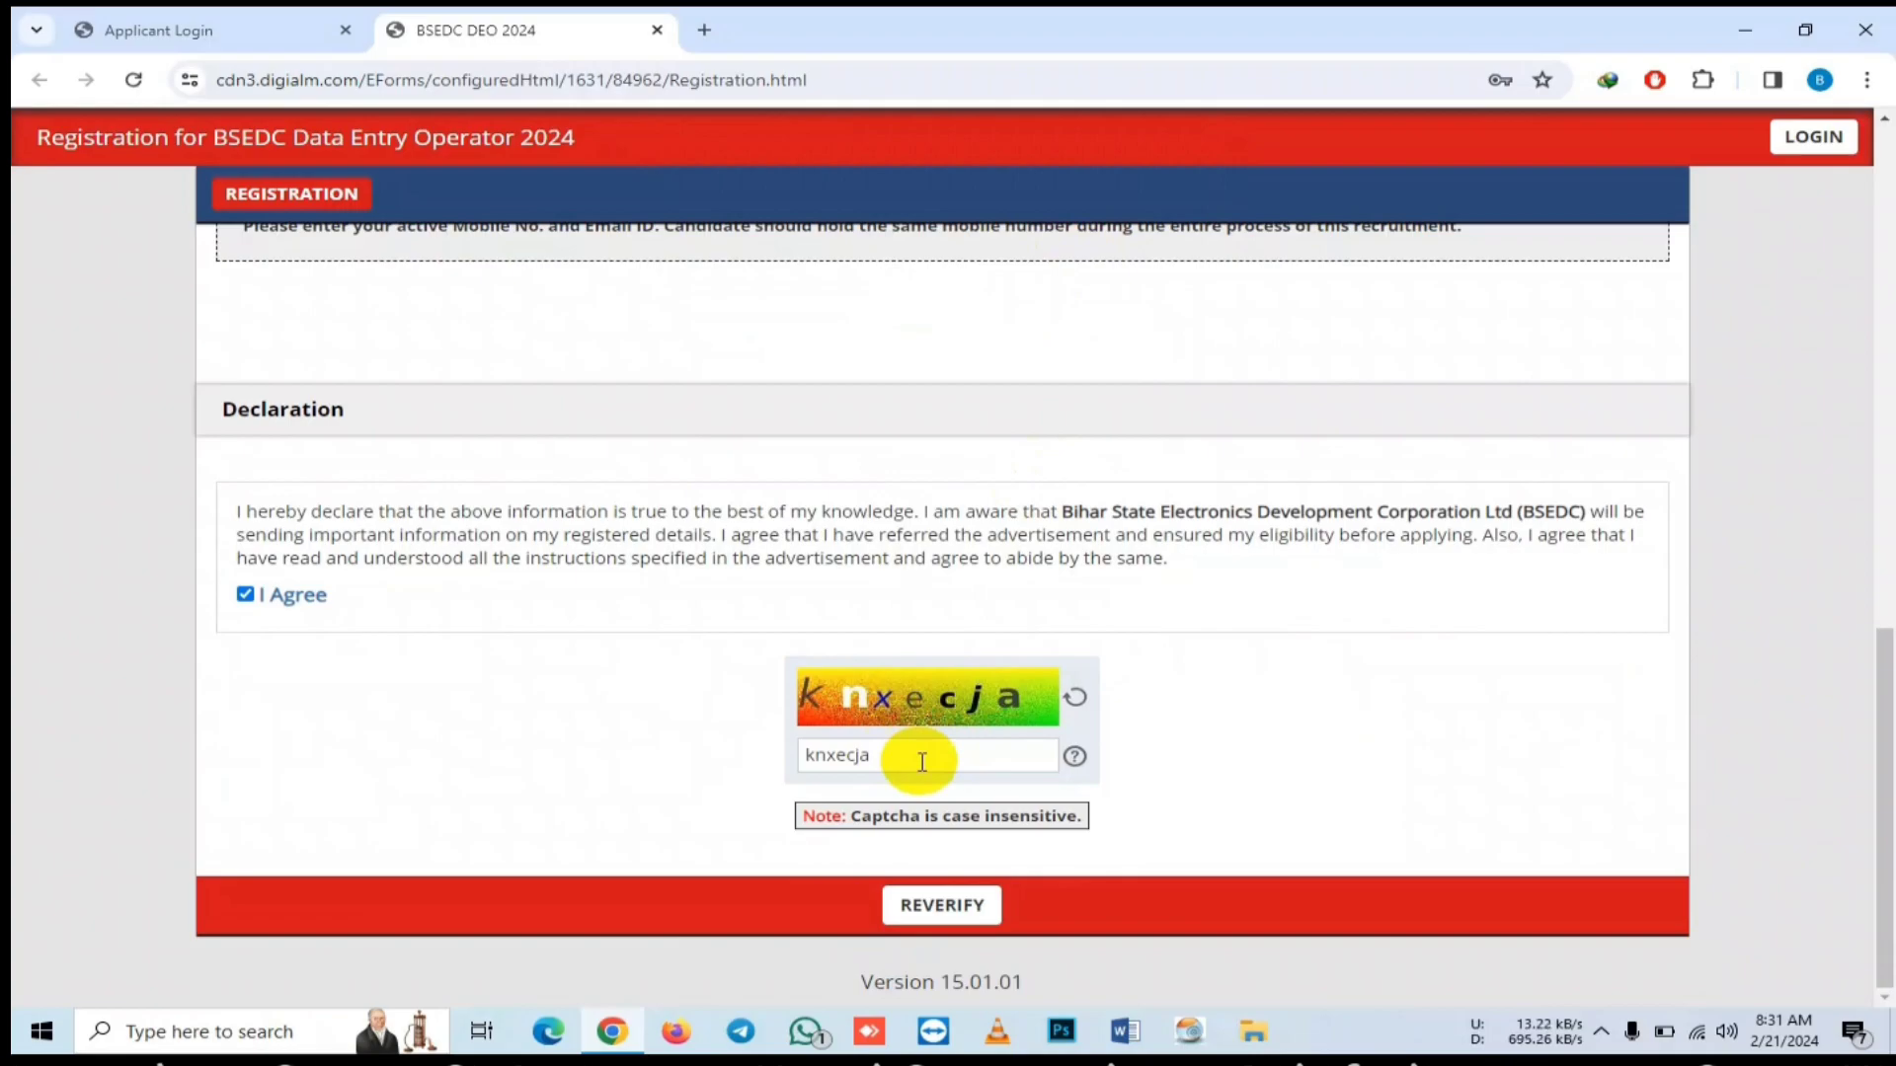
- Try to reverify the registration details, and select Male as the candidate's gender
left_click(950, 917)
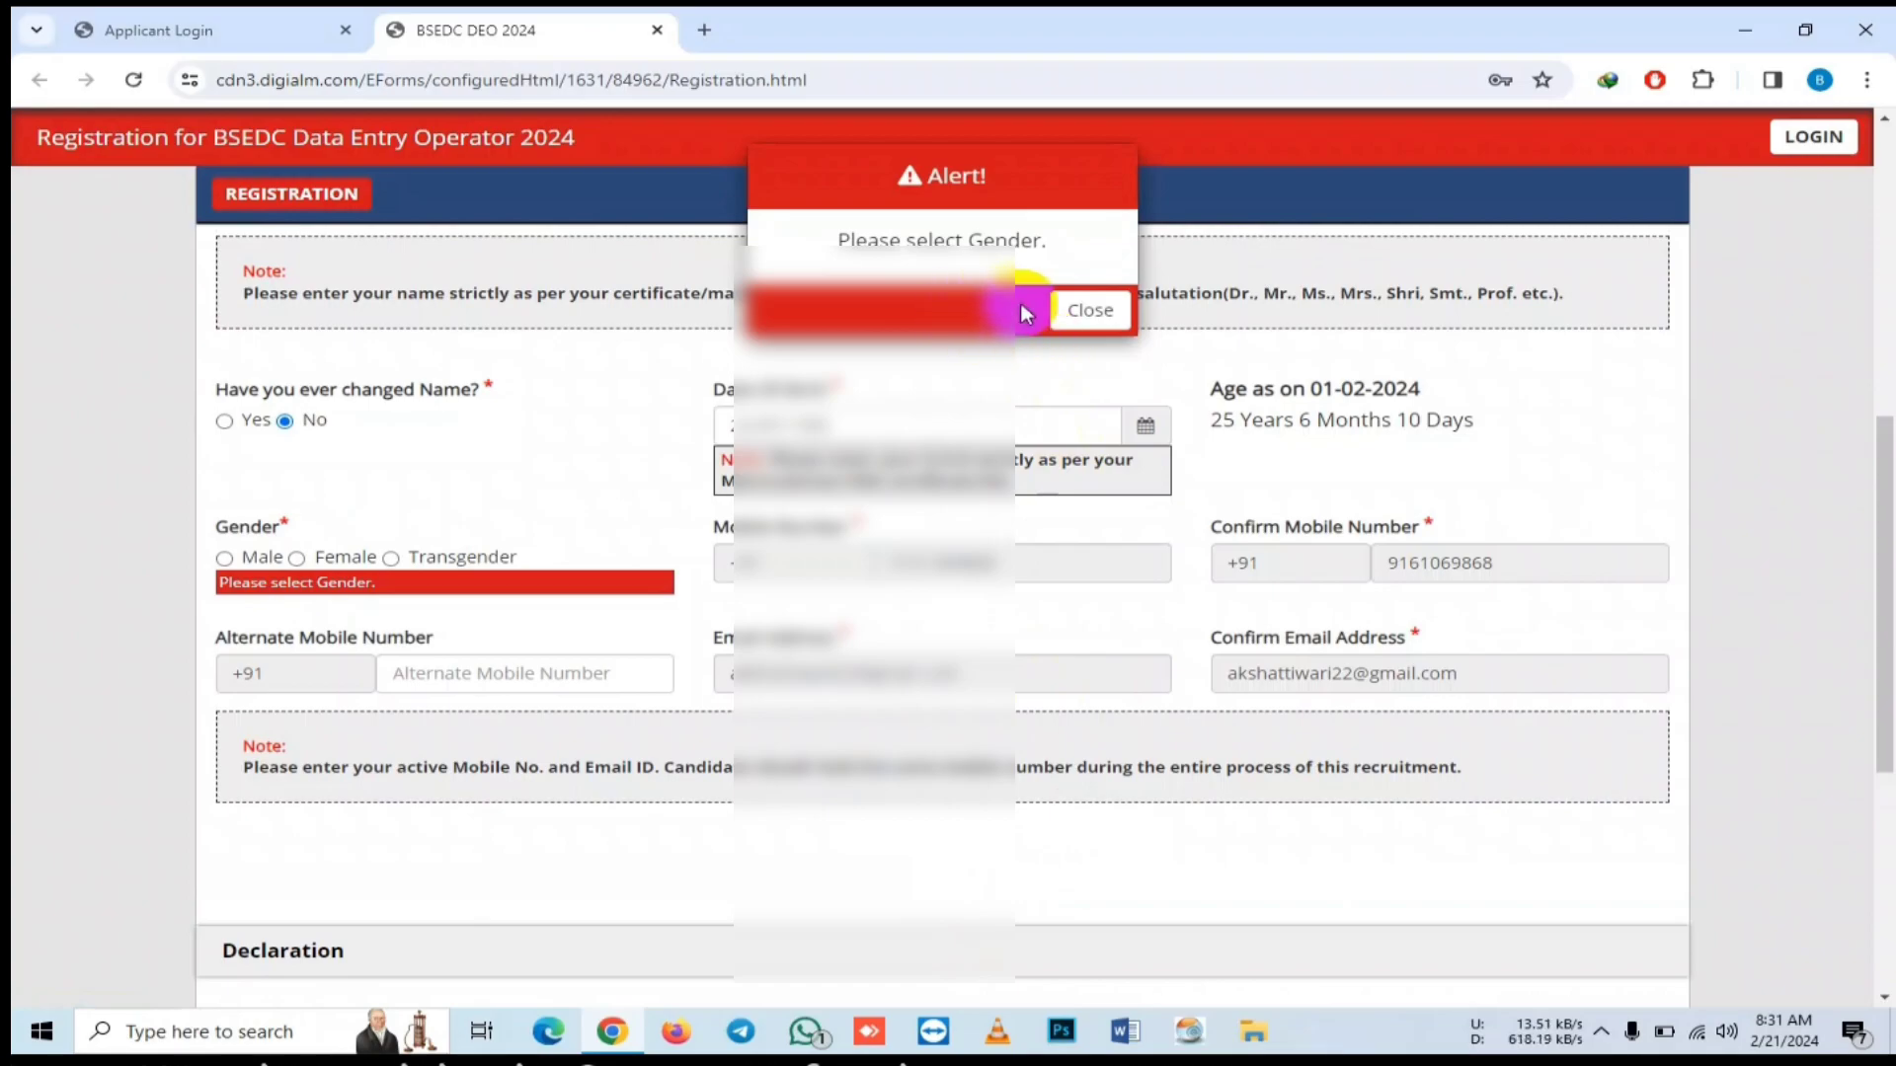
left_click(1082, 312)
scroll(1053, 464, "up", 3)
scroll(1051, 455, "up", 1)
scroll(339, 605, "down", 4)
left_click(224, 558)
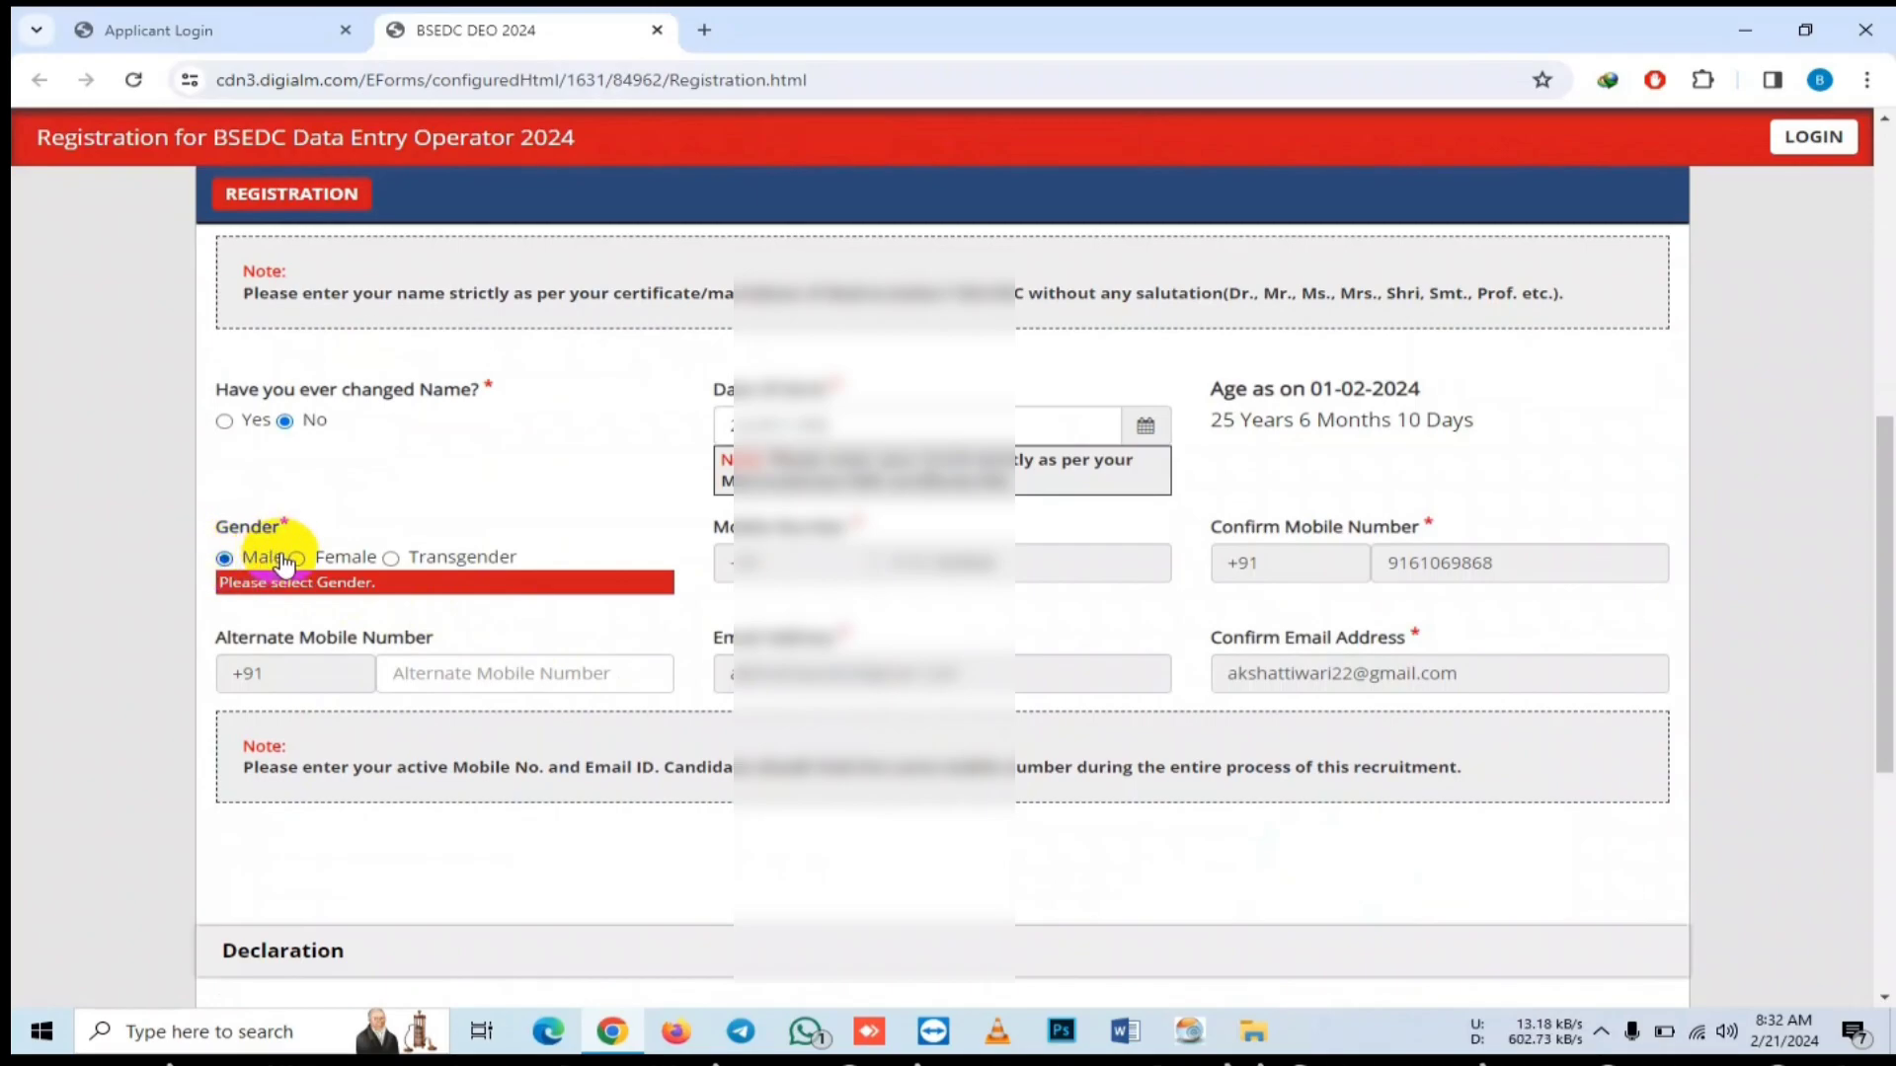
- Reverify the registration form with the gender filled in
scroll(316, 563, "down", 2)
scroll(503, 514, "down", 4)
scroll(499, 509, "up", 2)
scroll(585, 542, "down", 3)
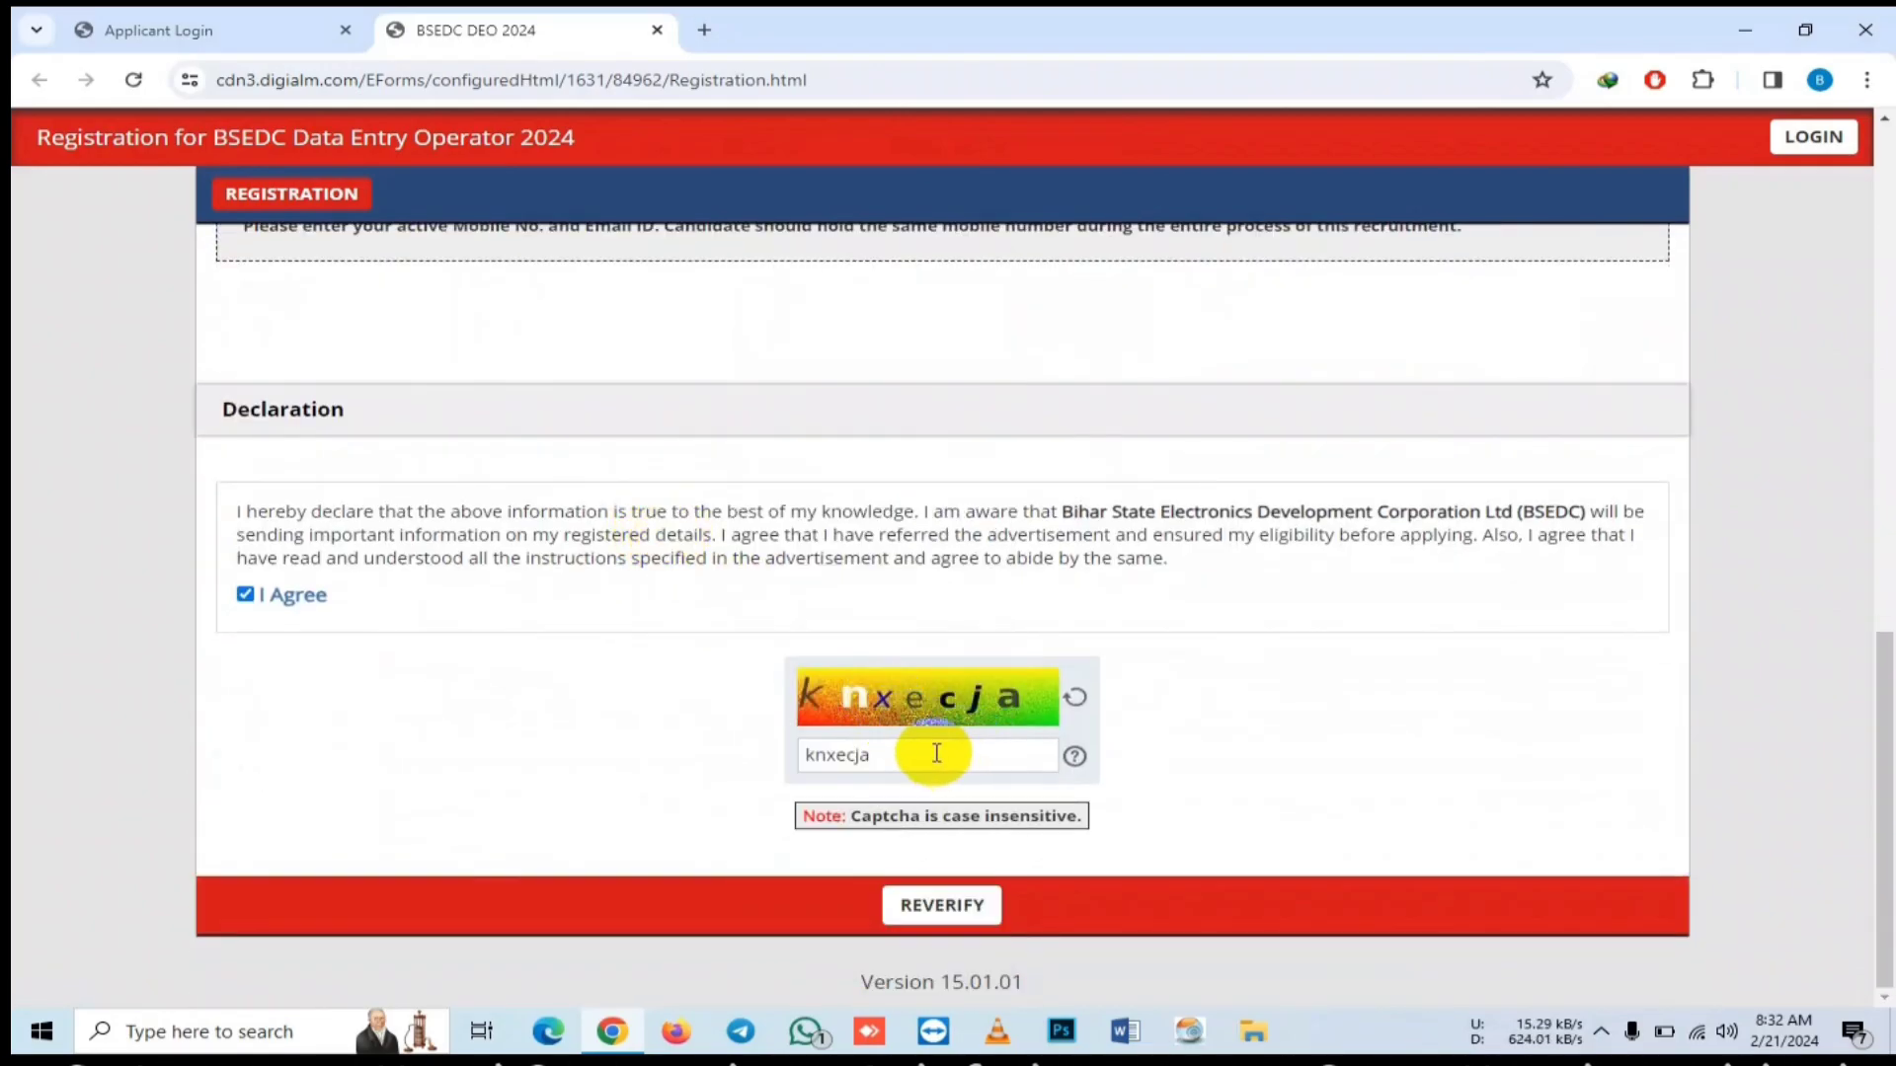
left_click(950, 910)
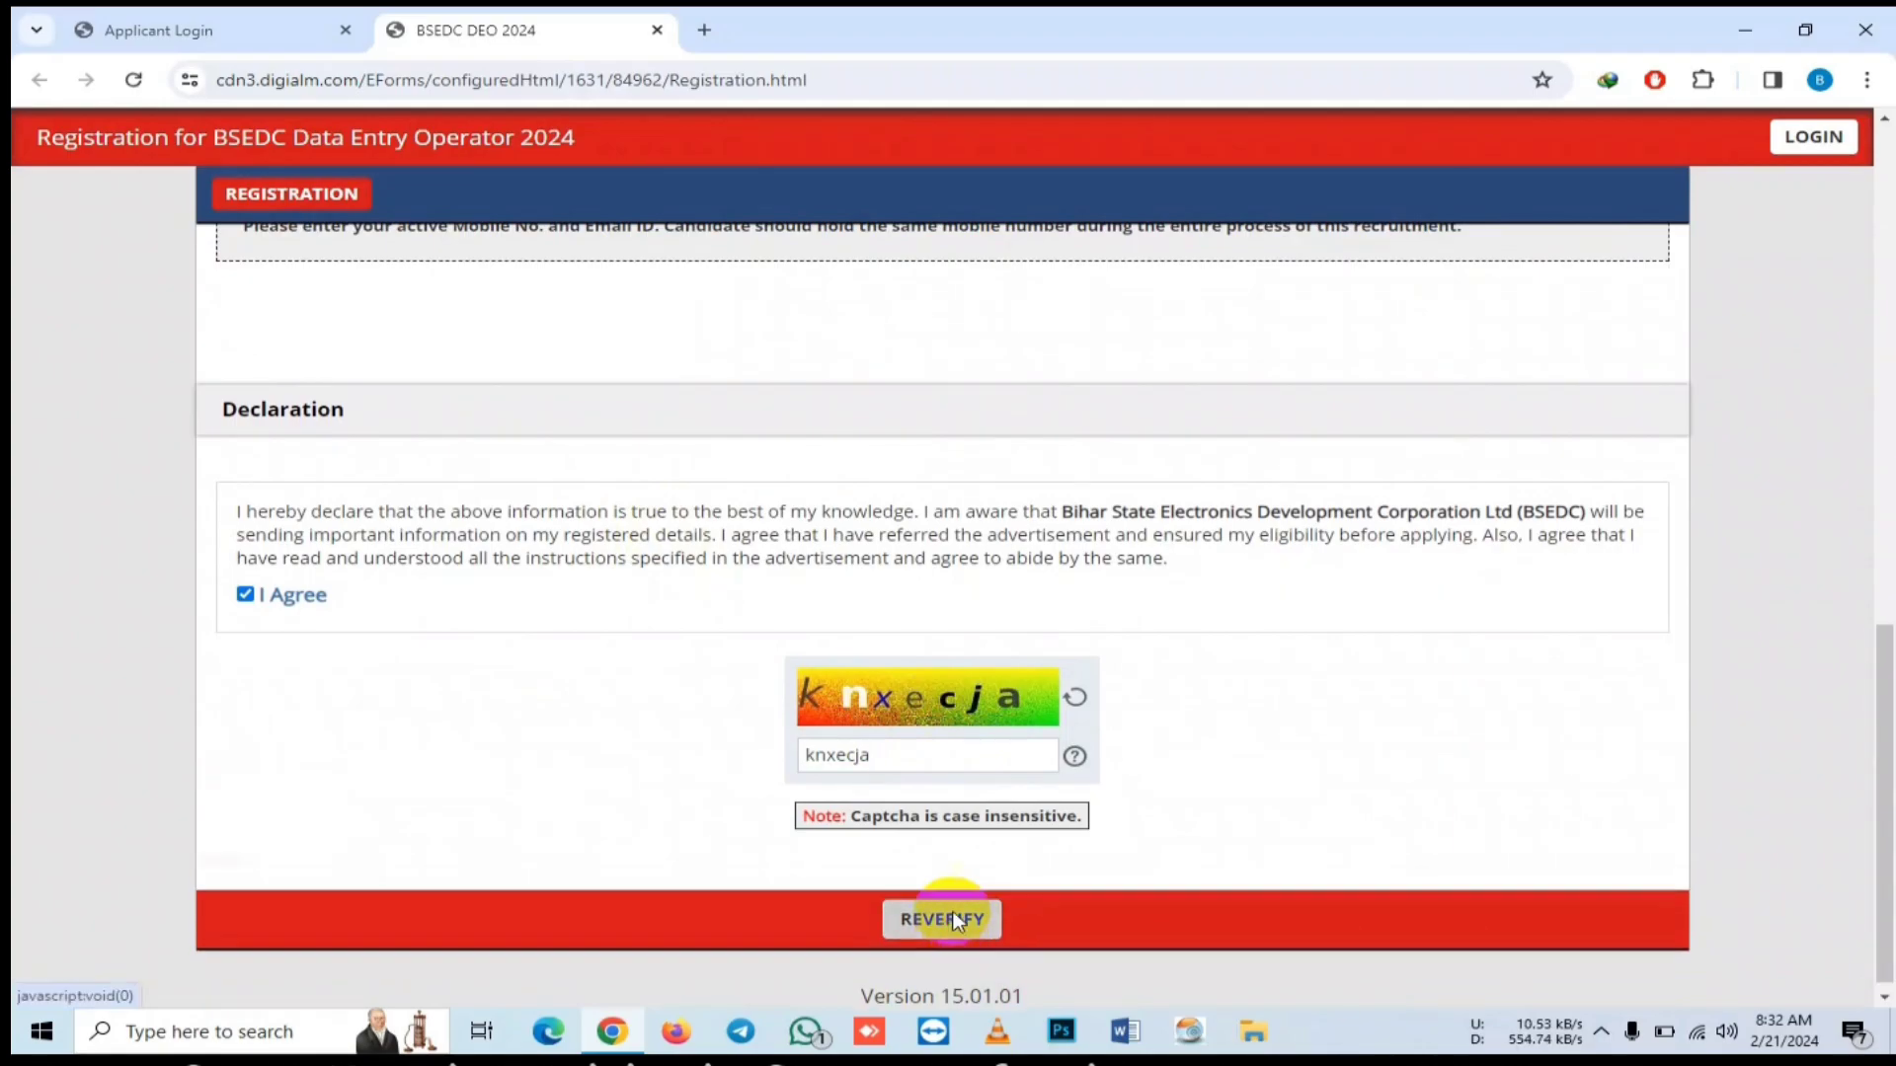
- Mark every entered value in the verification table as displayed correctly, from name change to gender, and submit the registration with confirmation
scroll(1010, 637, "down", 2)
scroll(1010, 637, "down", 2)
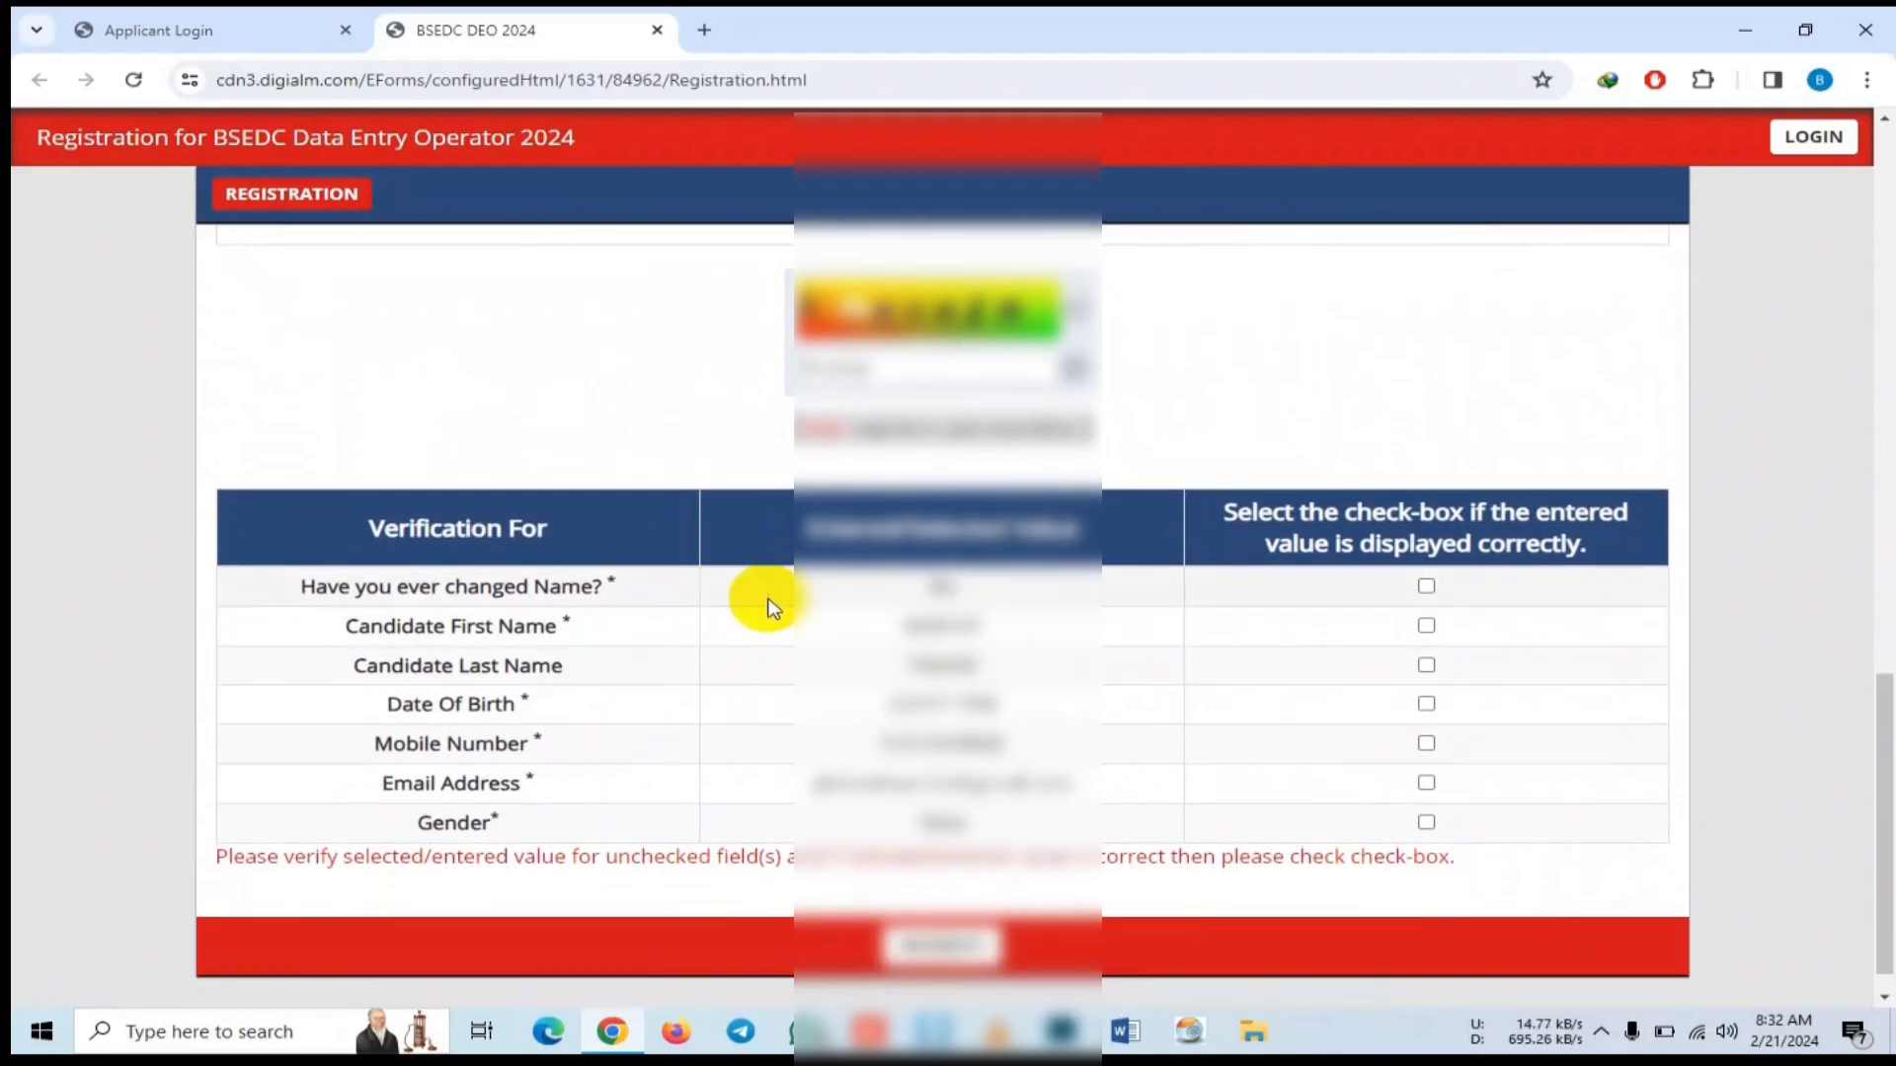
scroll(761, 600, "down", 1)
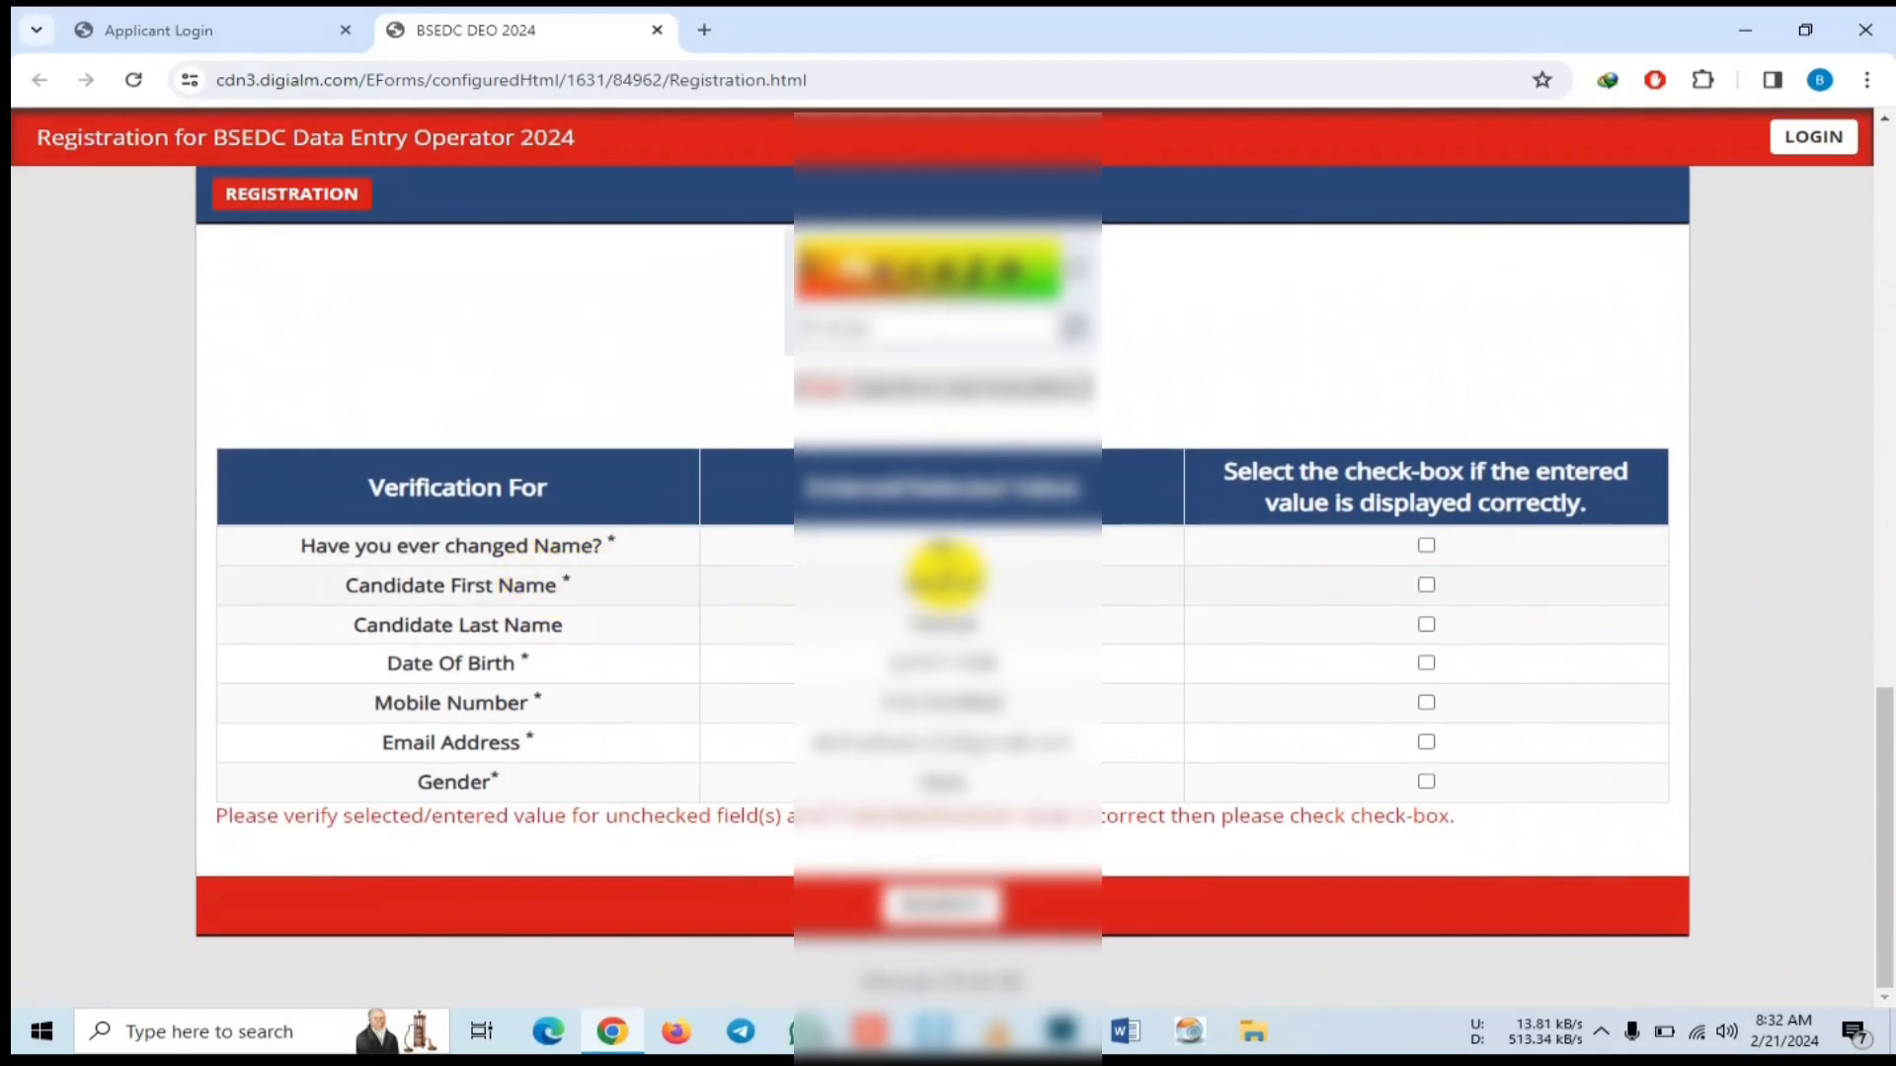
left_click(1426, 547)
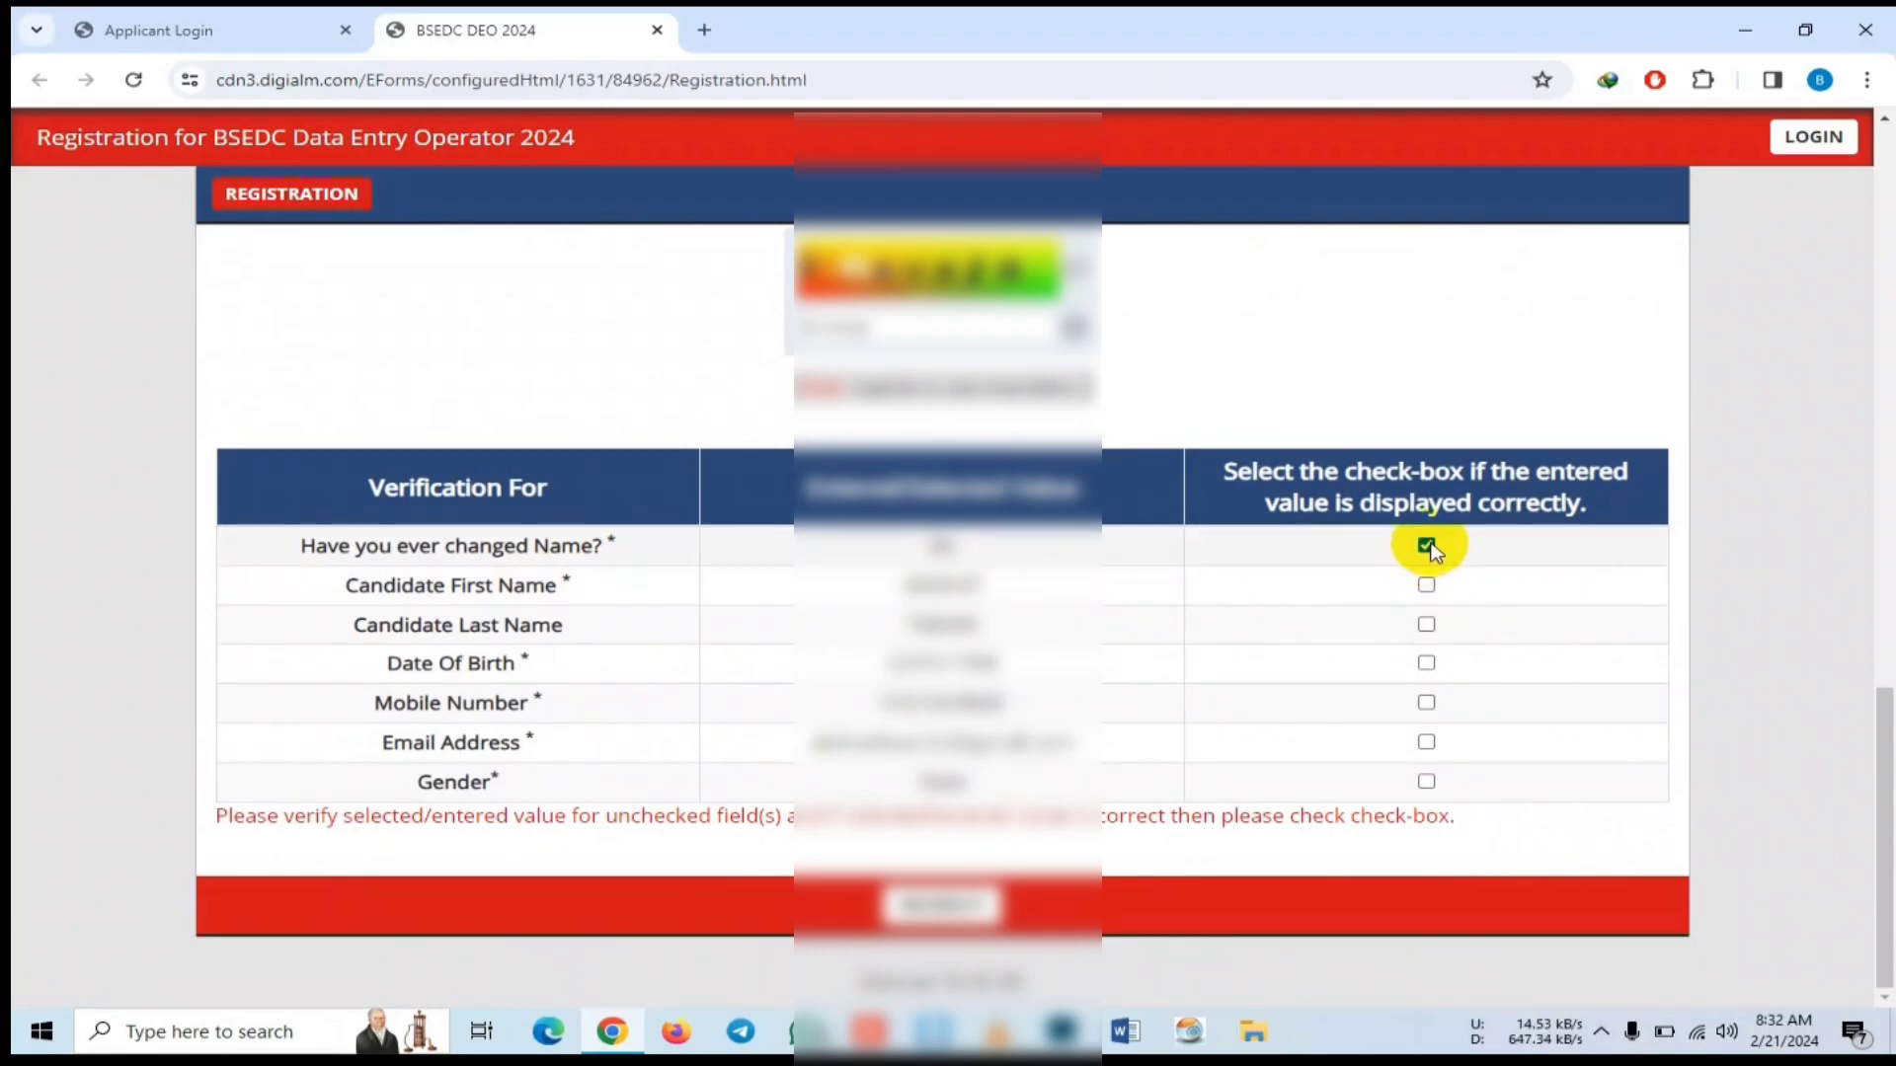
left_click(1426, 624)
left_click(1426, 663)
left_click(1426, 702)
left_click(1426, 742)
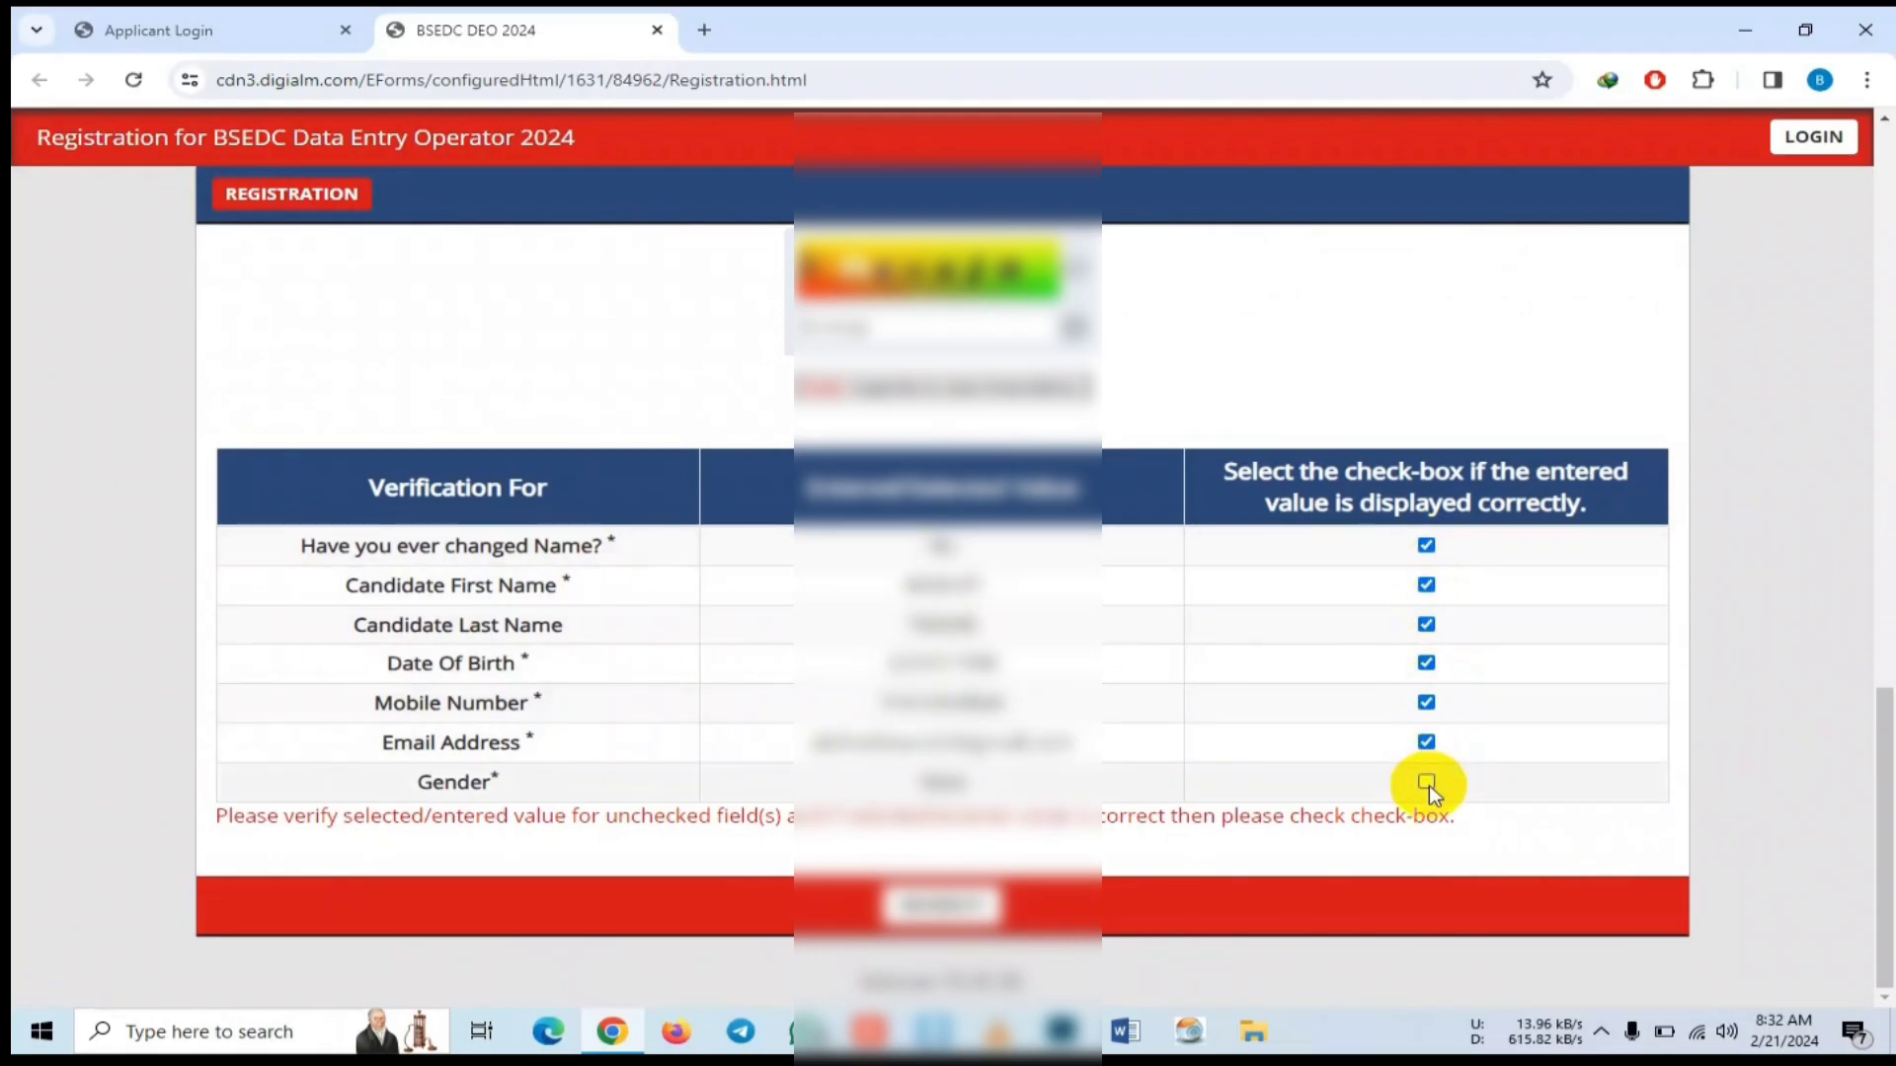
left_click(1426, 782)
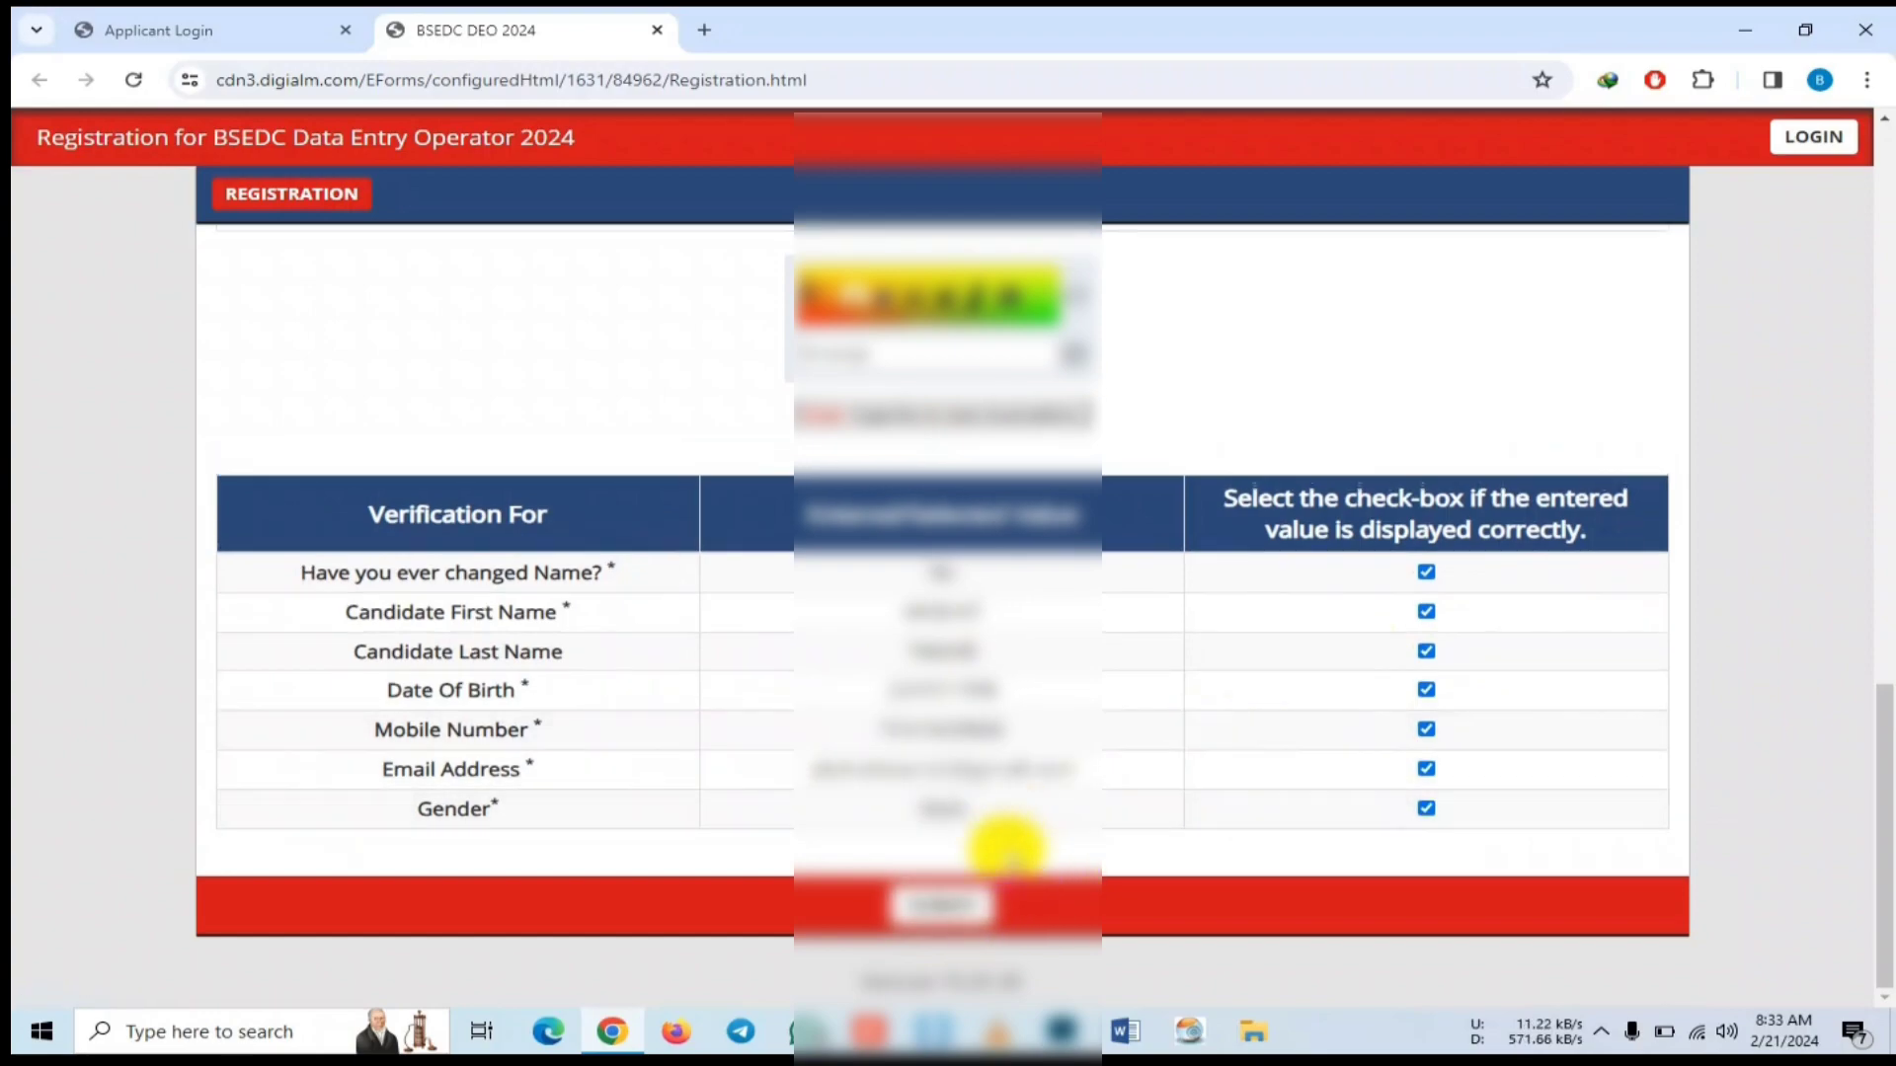
left_click(973, 904)
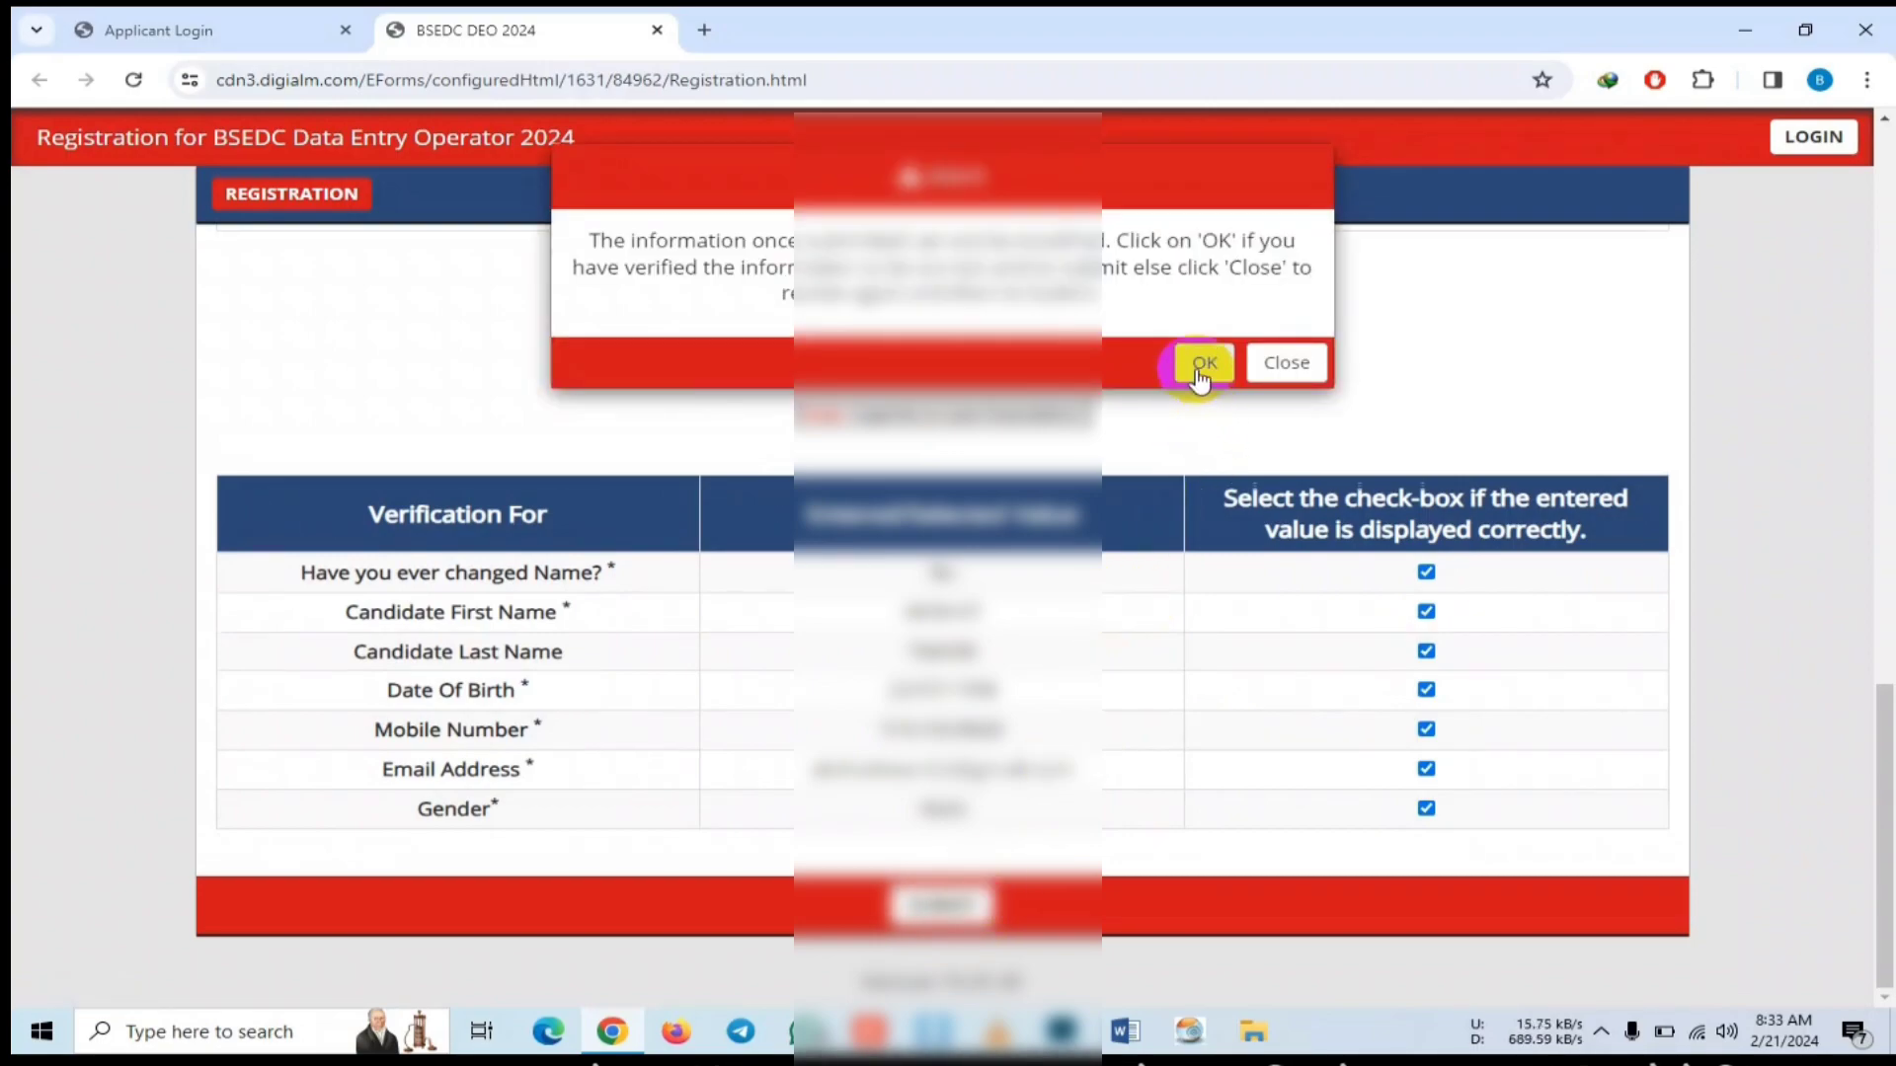
left_click(1199, 380)
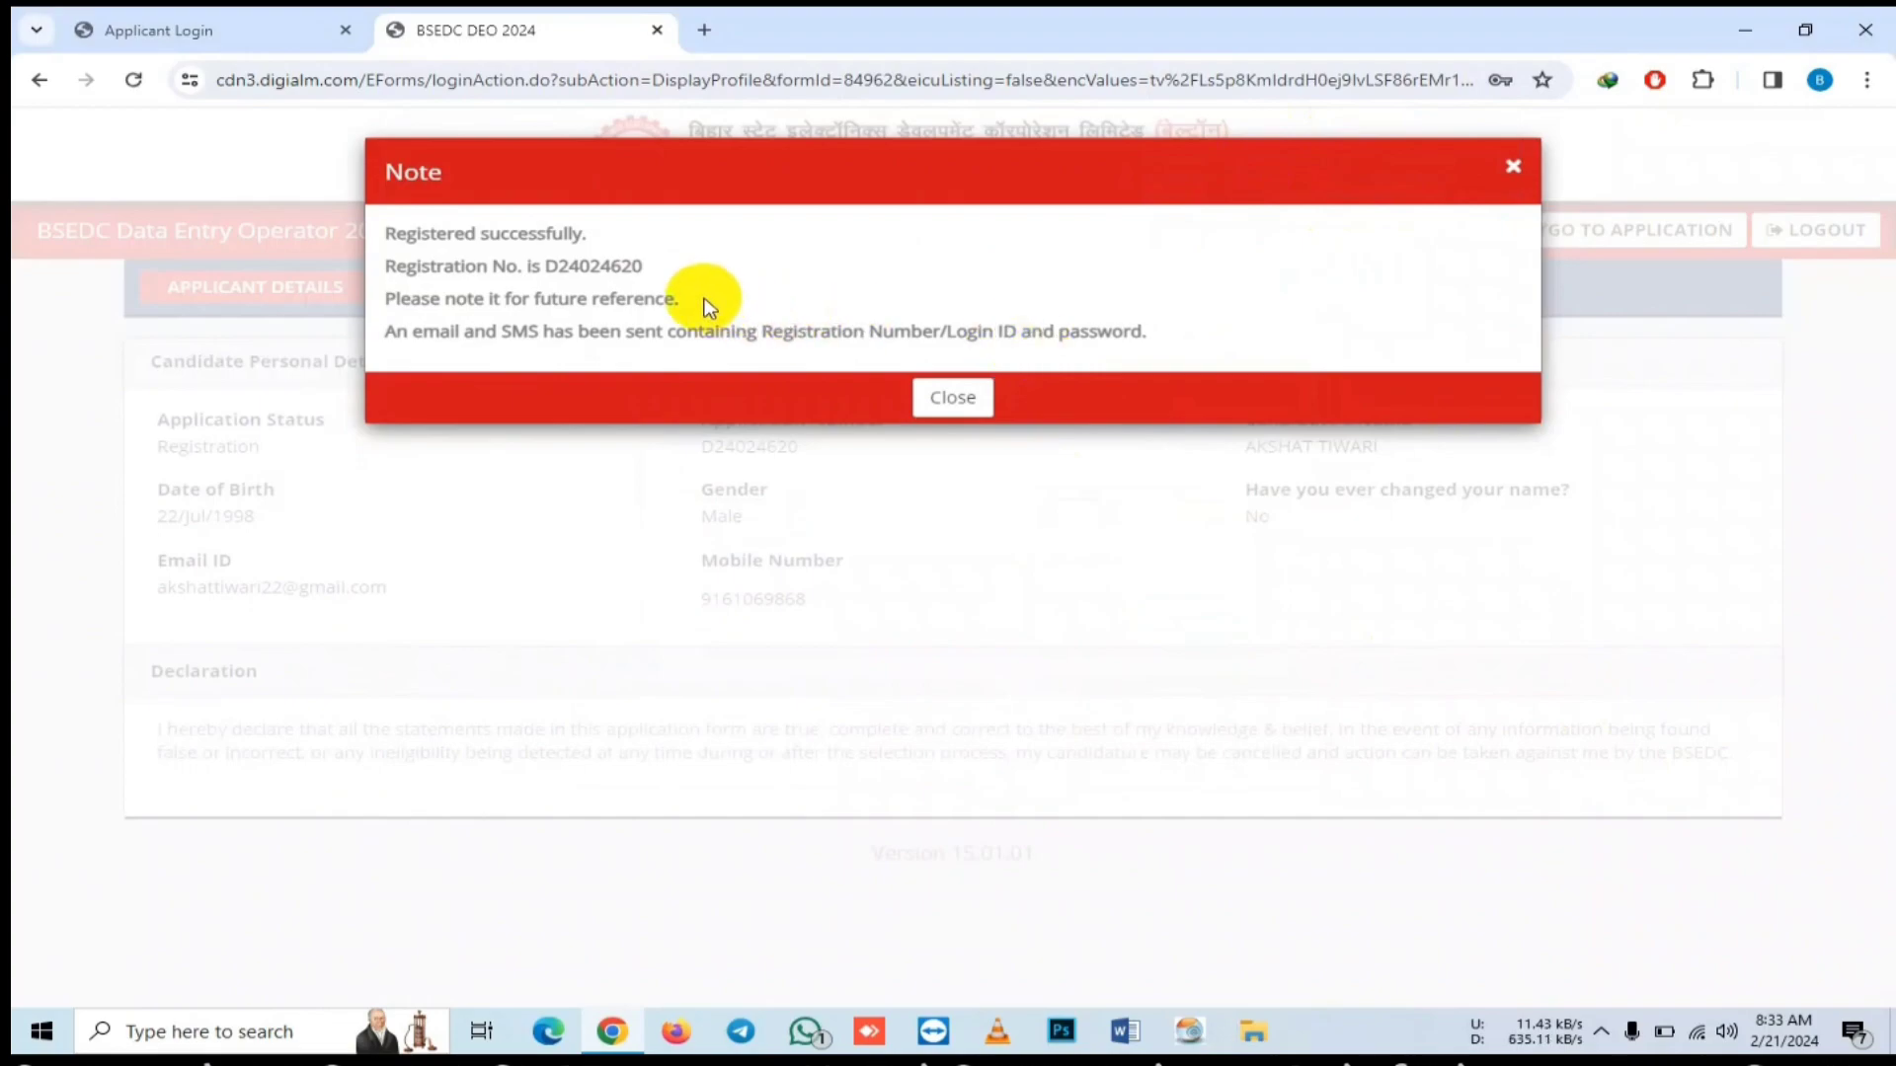
- Read the registration number in the registration note, and dismiss the note
left_click_drag(387, 266, 610, 263)
left_click(596, 296)
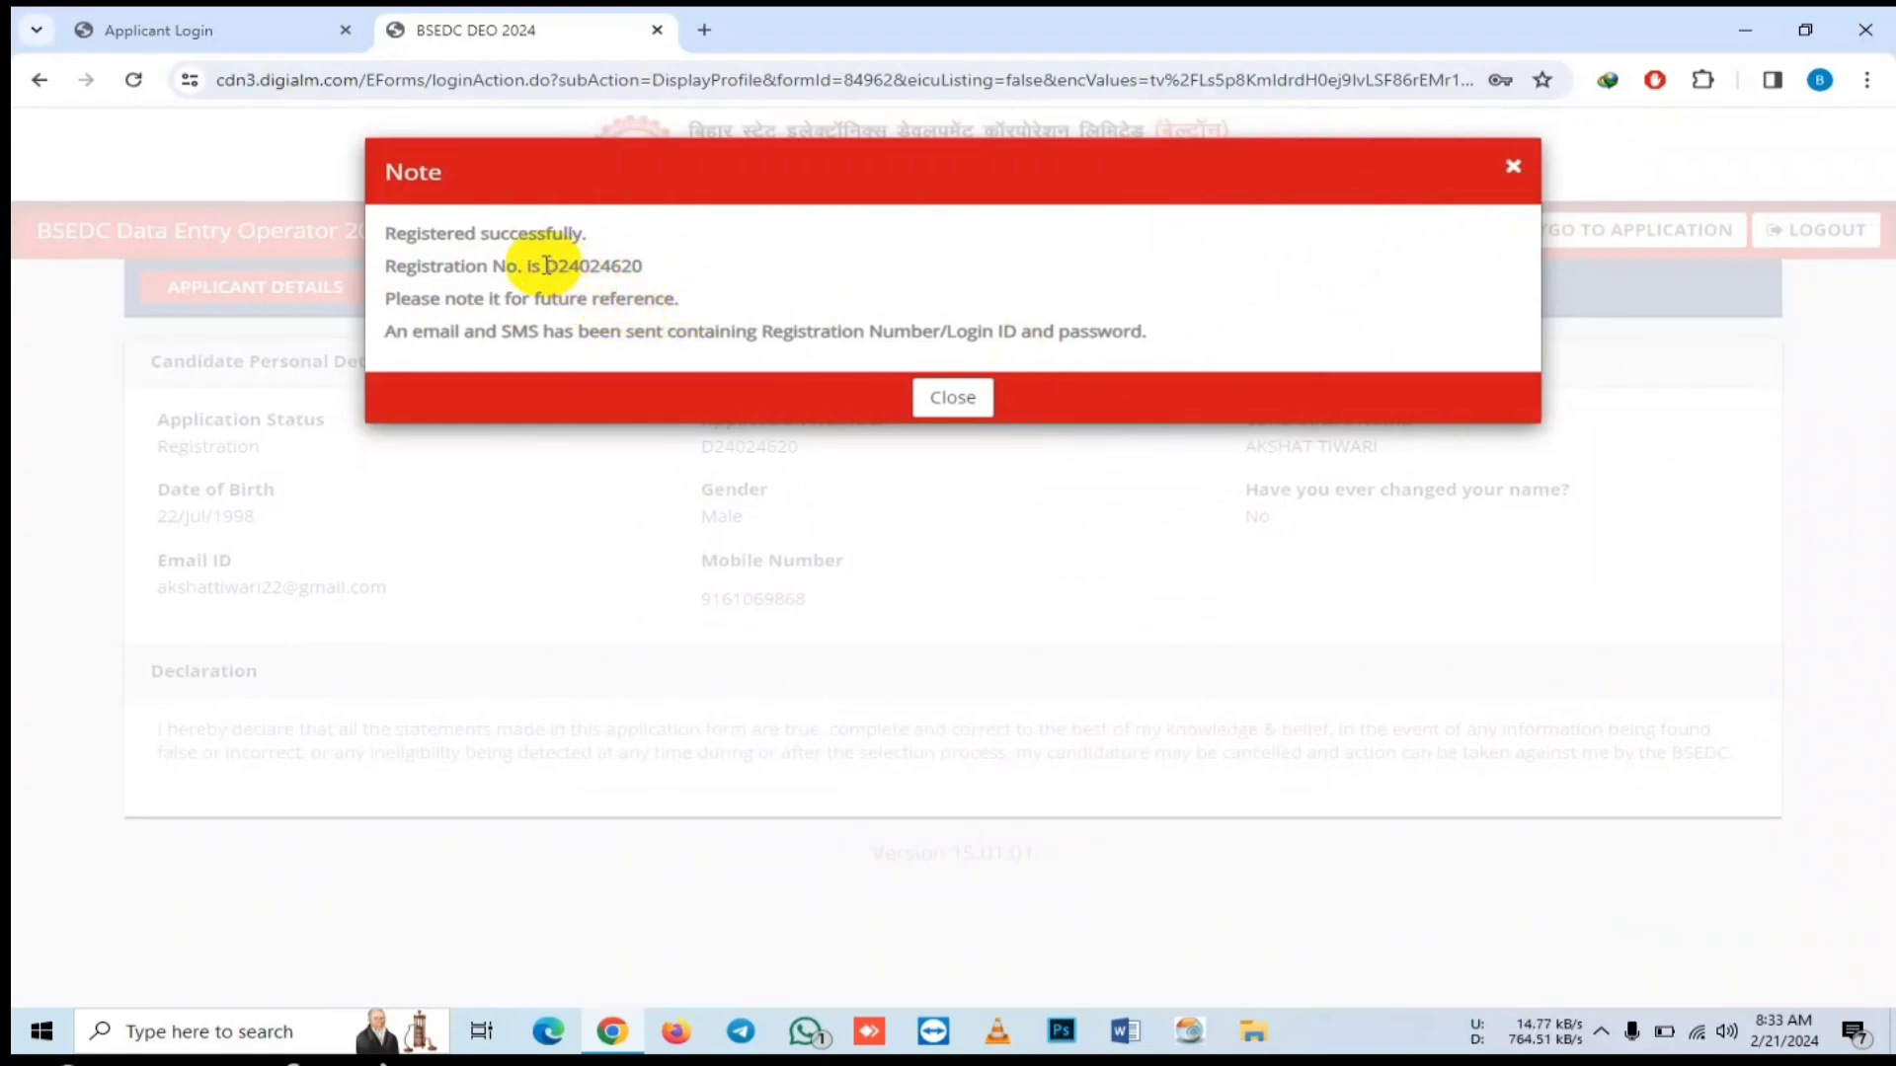
left_click_drag(542, 265, 644, 255)
left_click(649, 257)
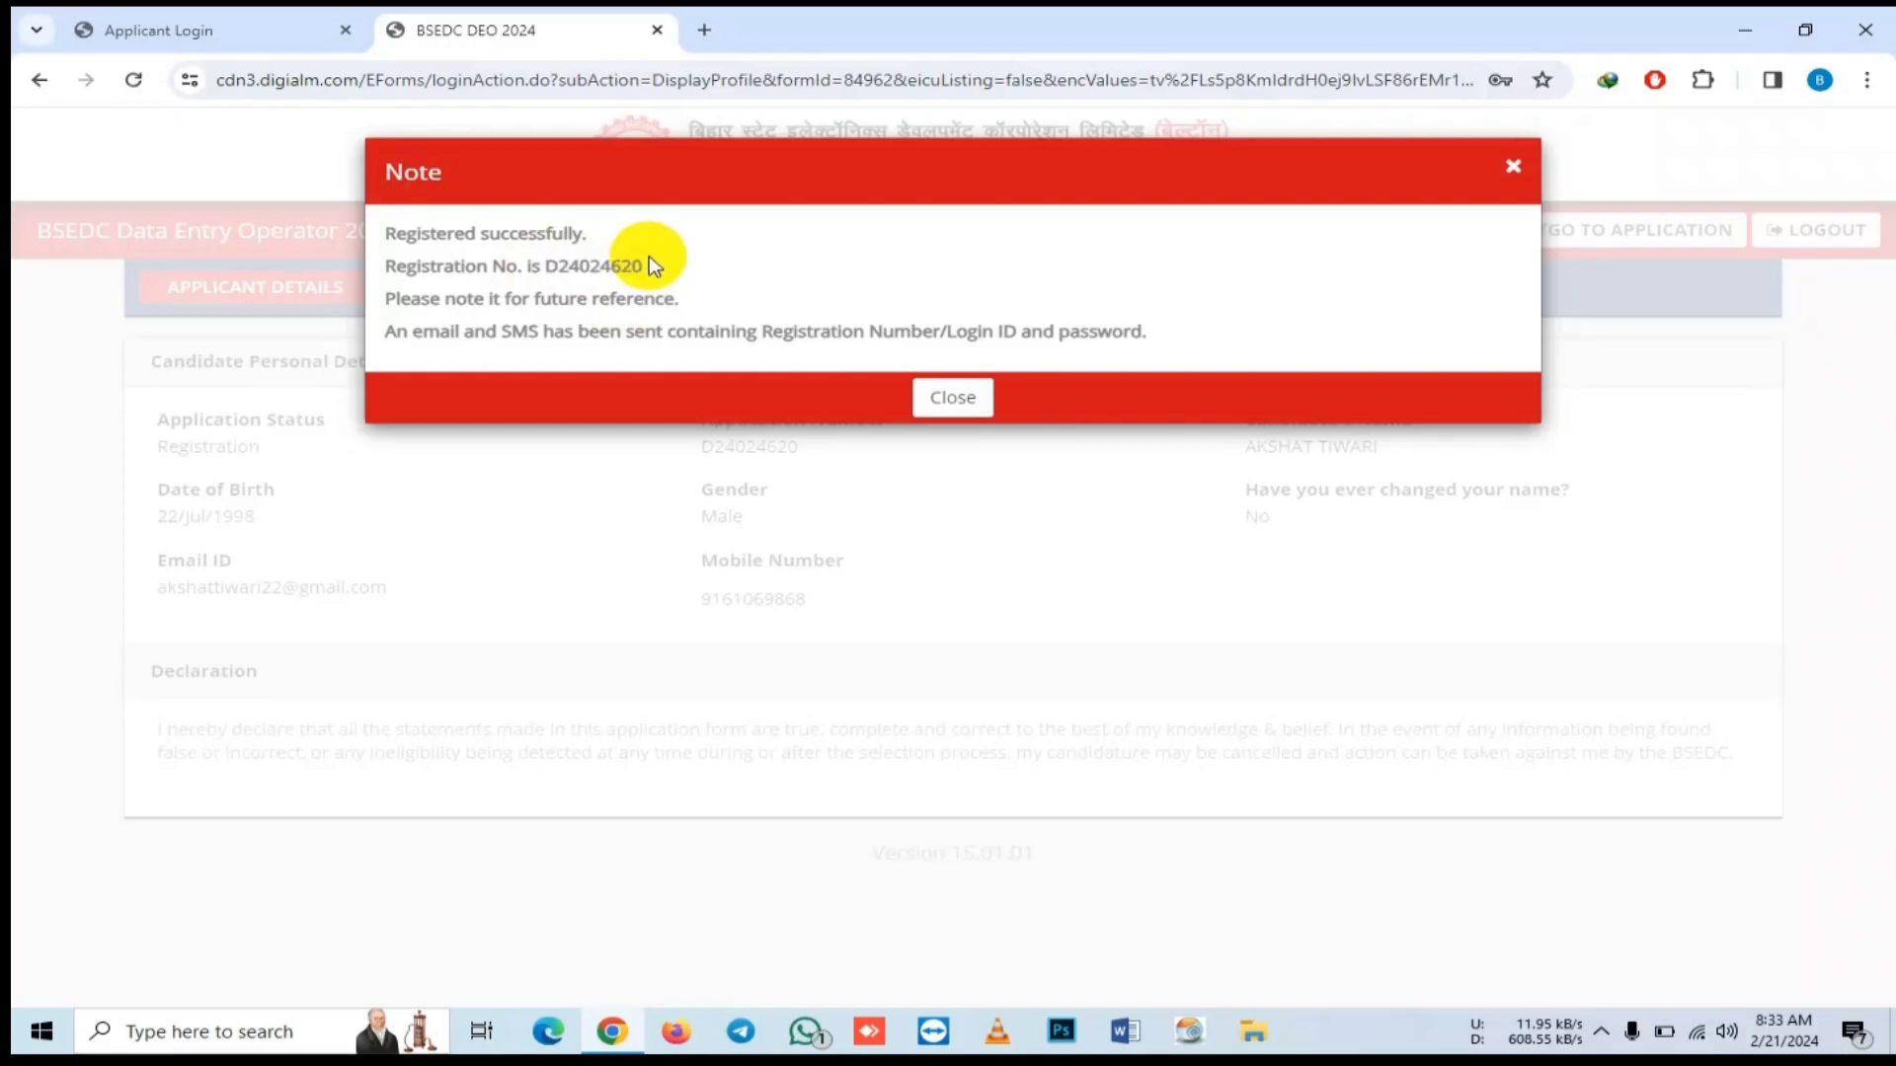
left_click(954, 396)
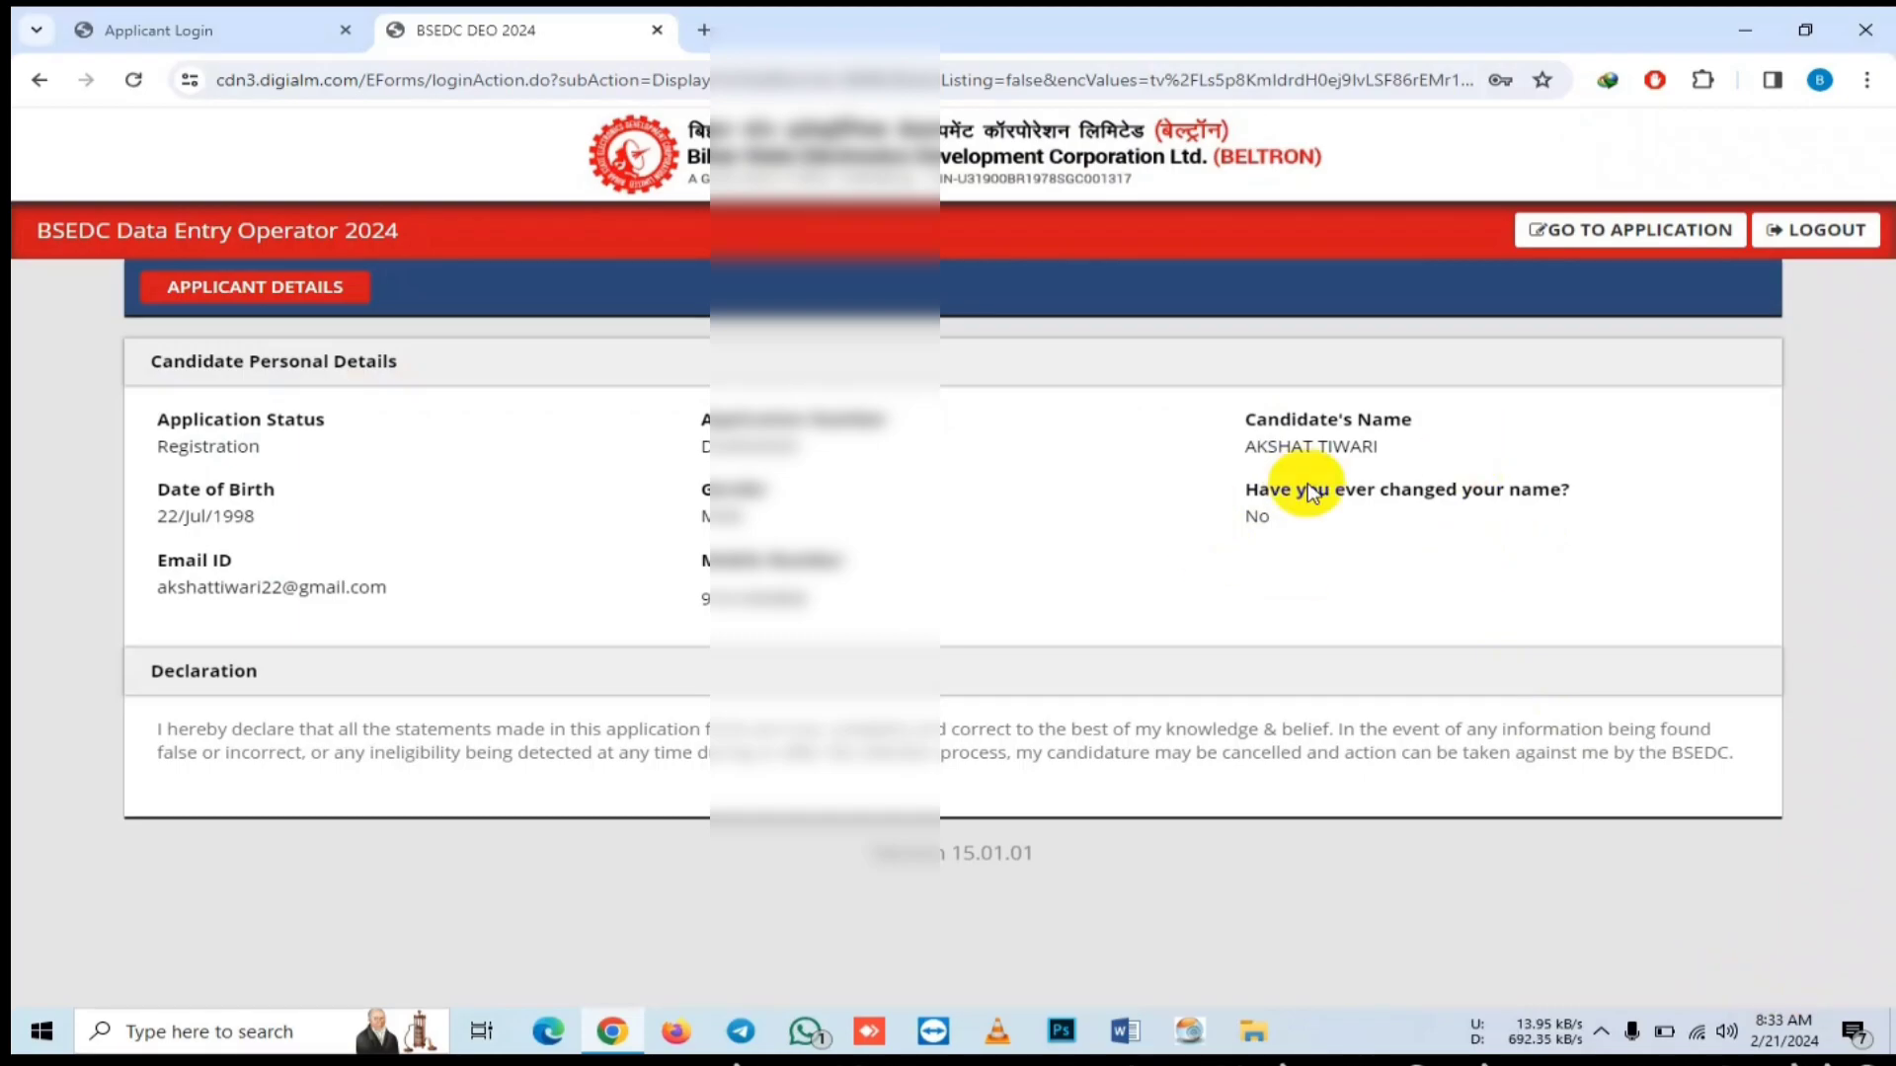
- Go to the application form from the applicant details and dismiss the instructions notice
left_click(1629, 233)
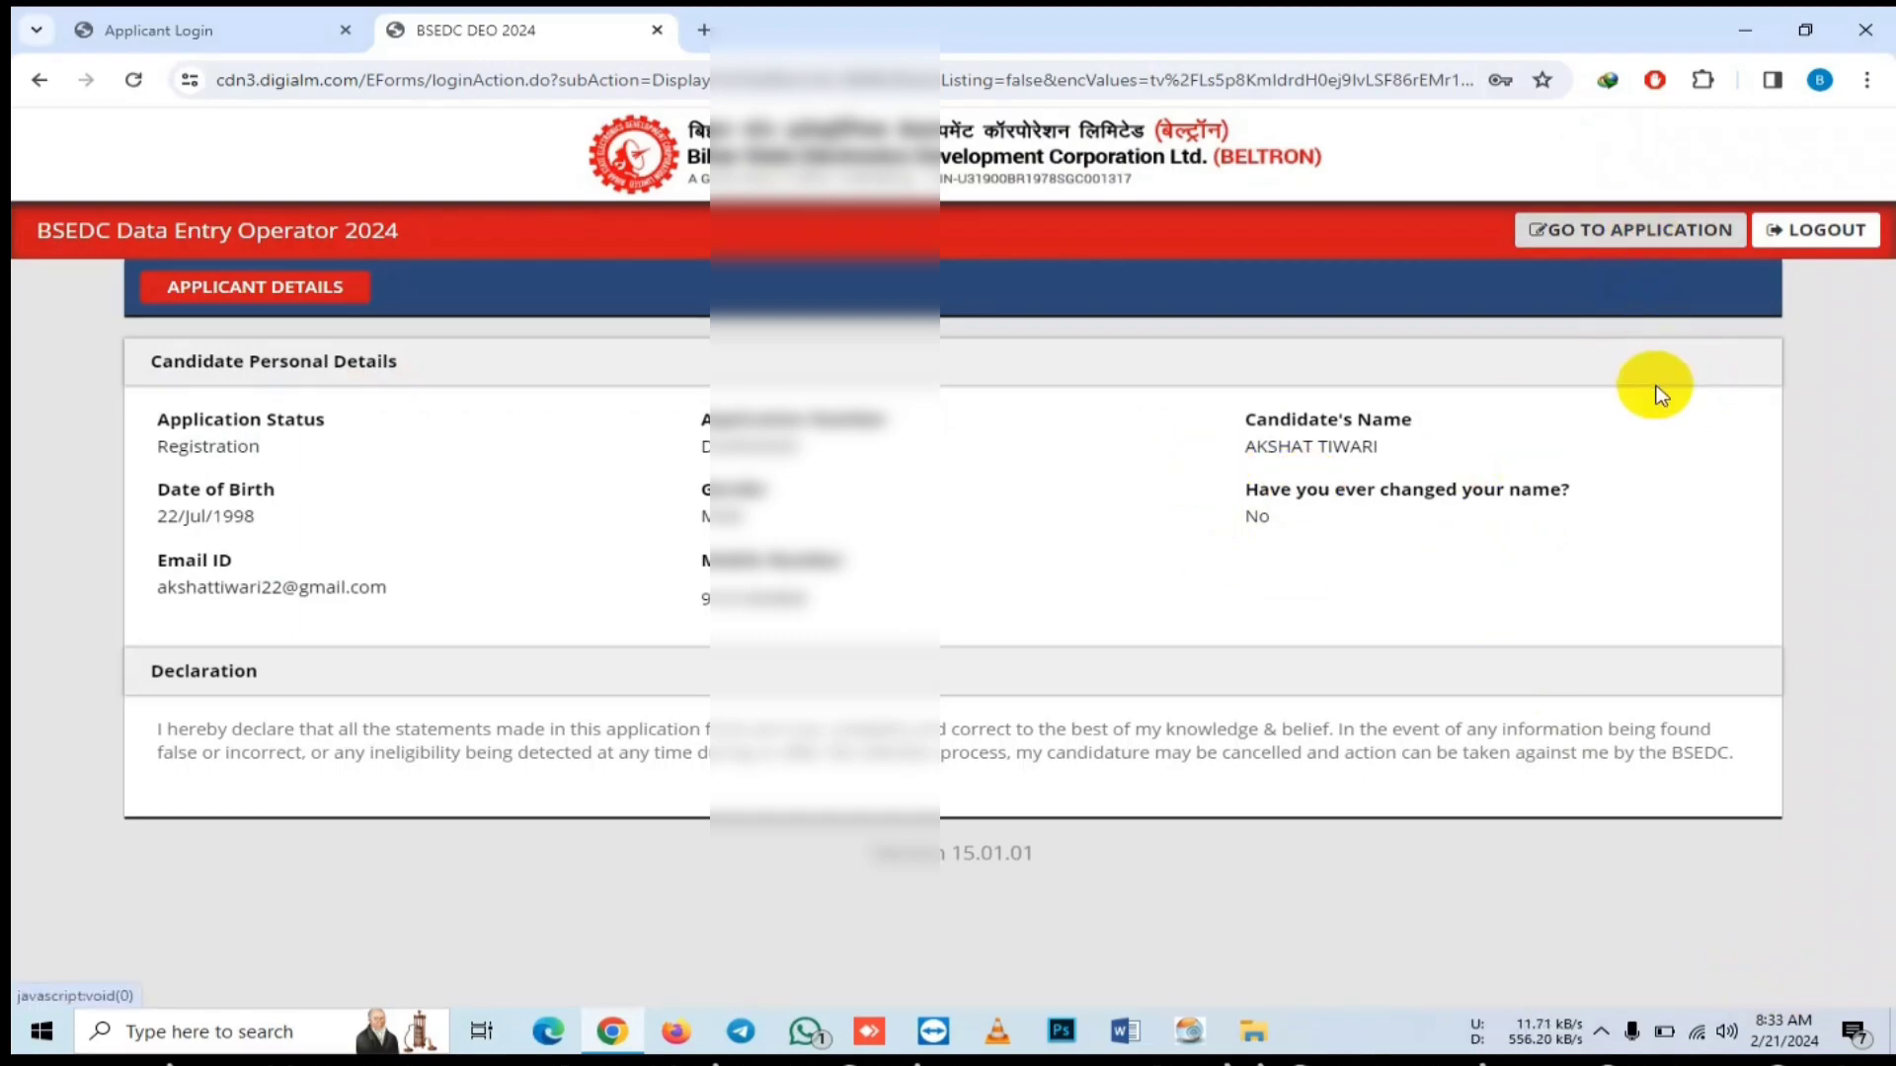
left_click(1627, 240)
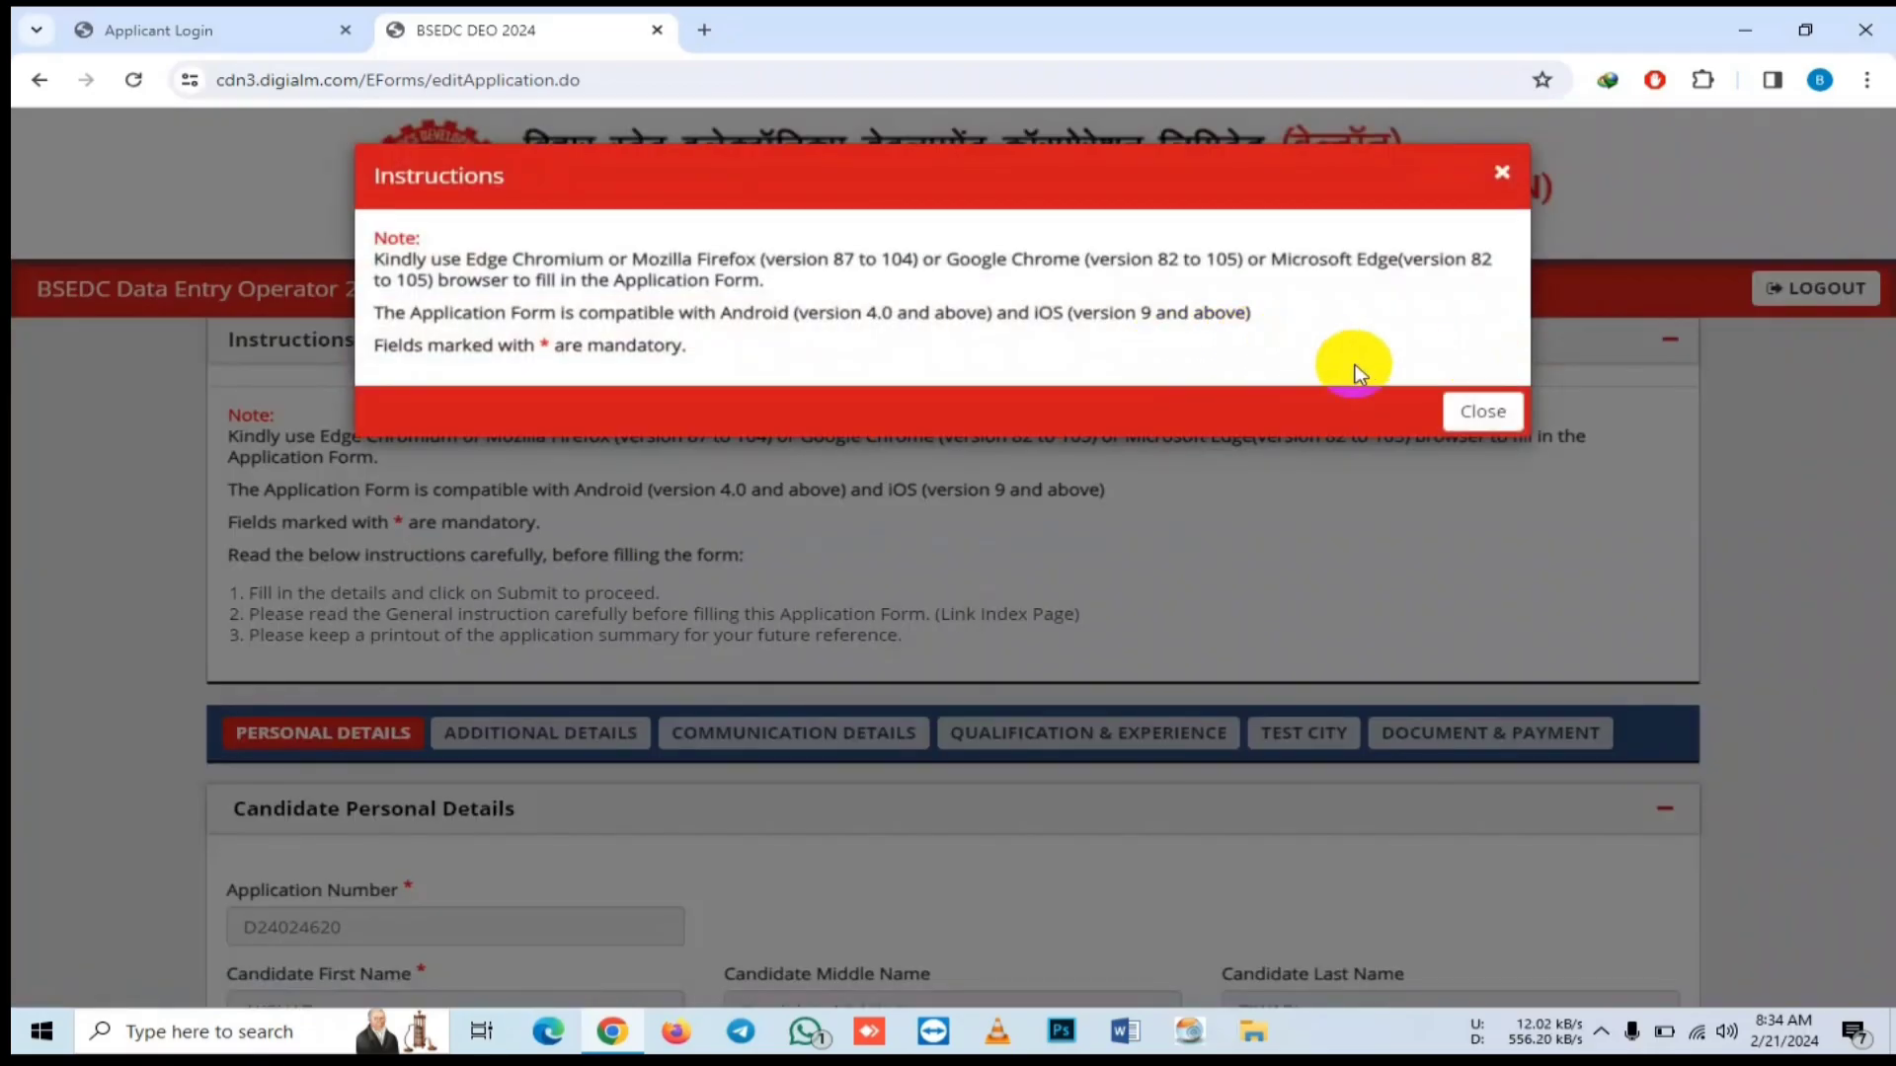
left_click(1434, 400)
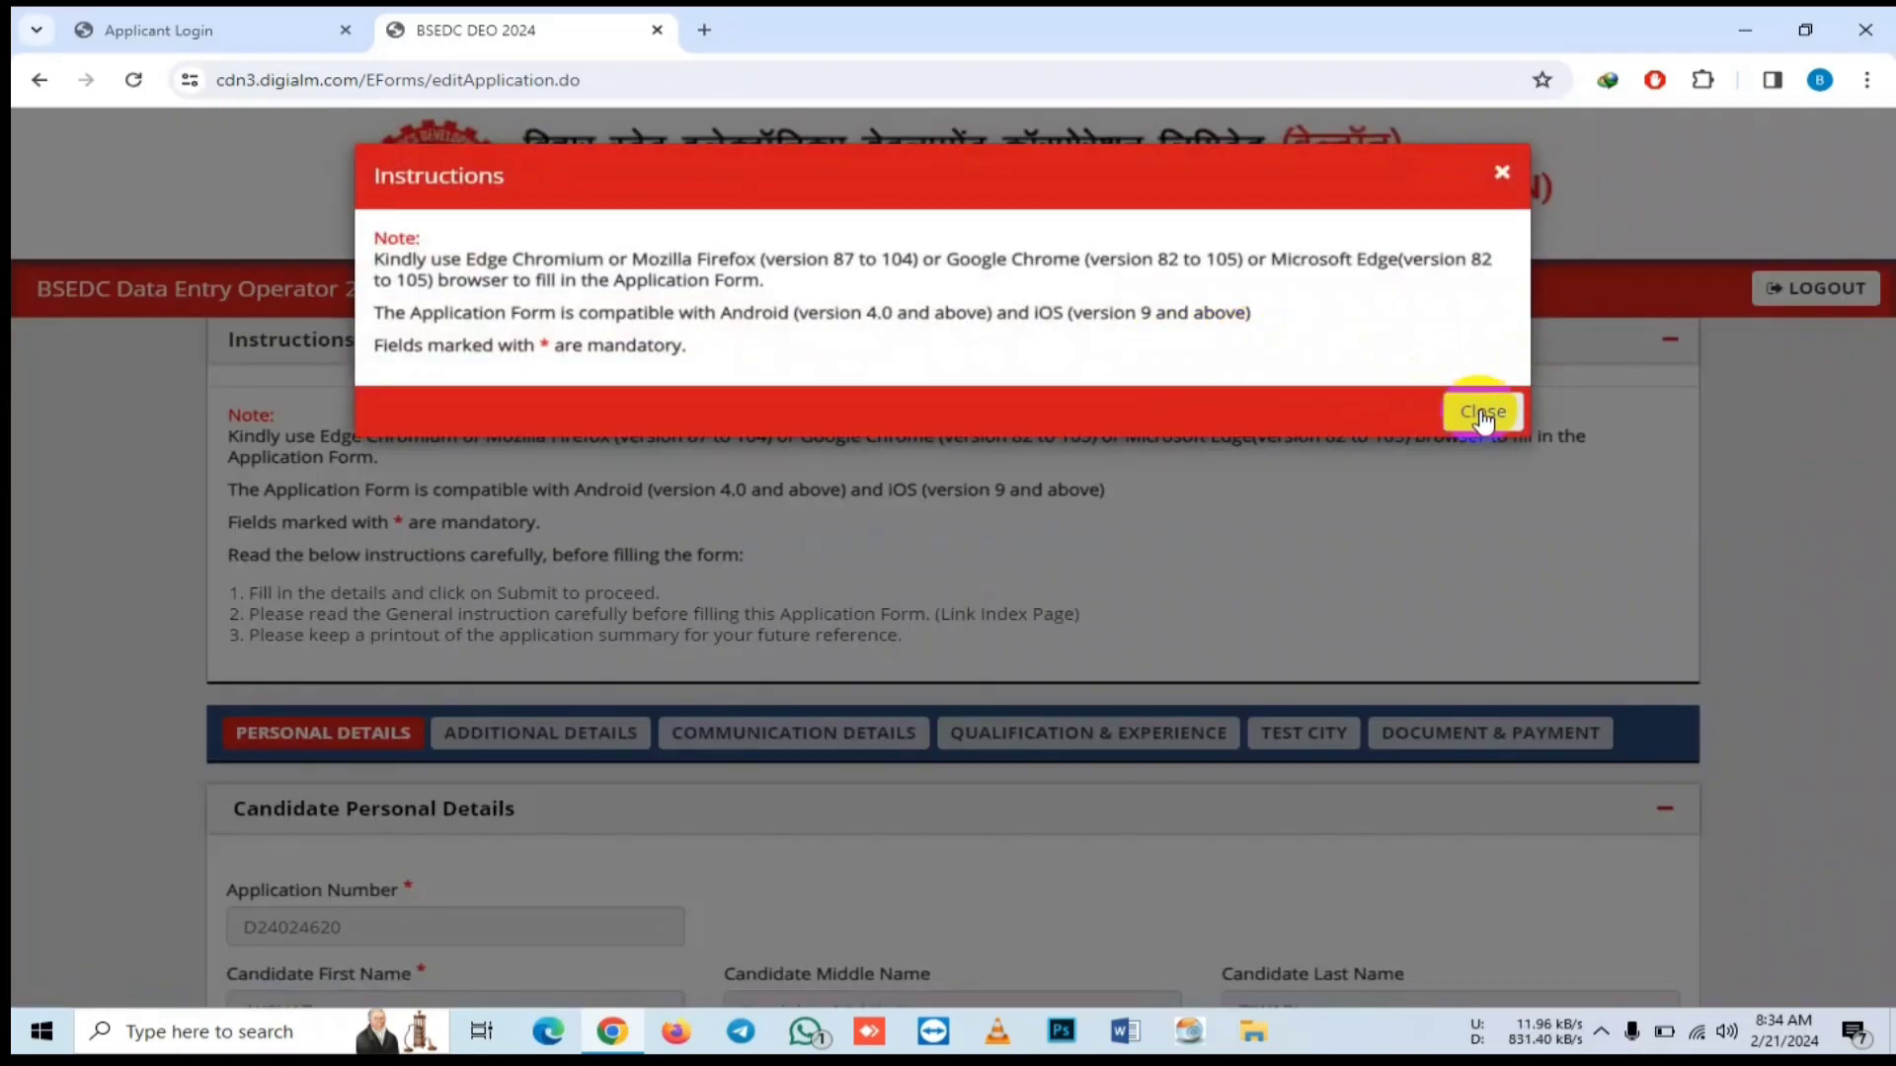
left_click(1483, 415)
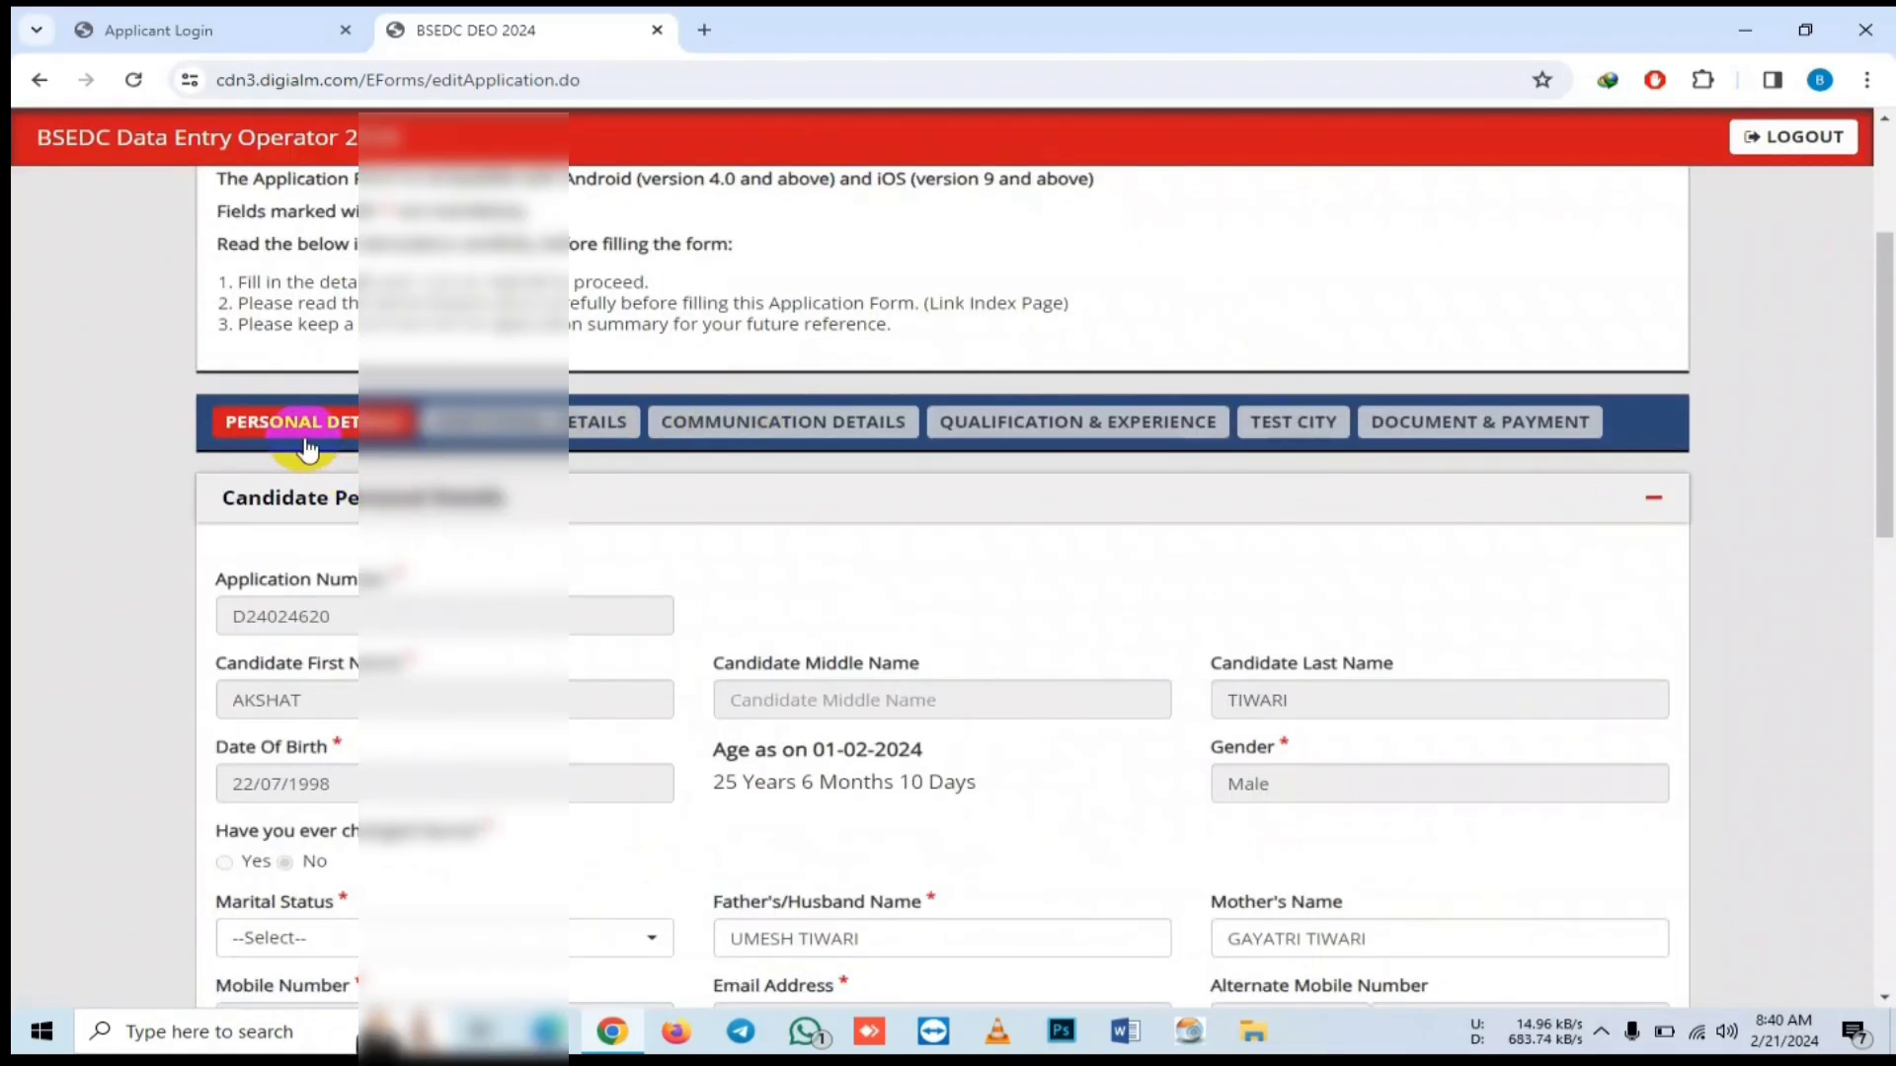
- Review the prefilled application number, first name, date of birth and gender, and set the marital status to Unmarried
scroll(350, 456, "down", 2)
scroll(349, 456, "down", 1)
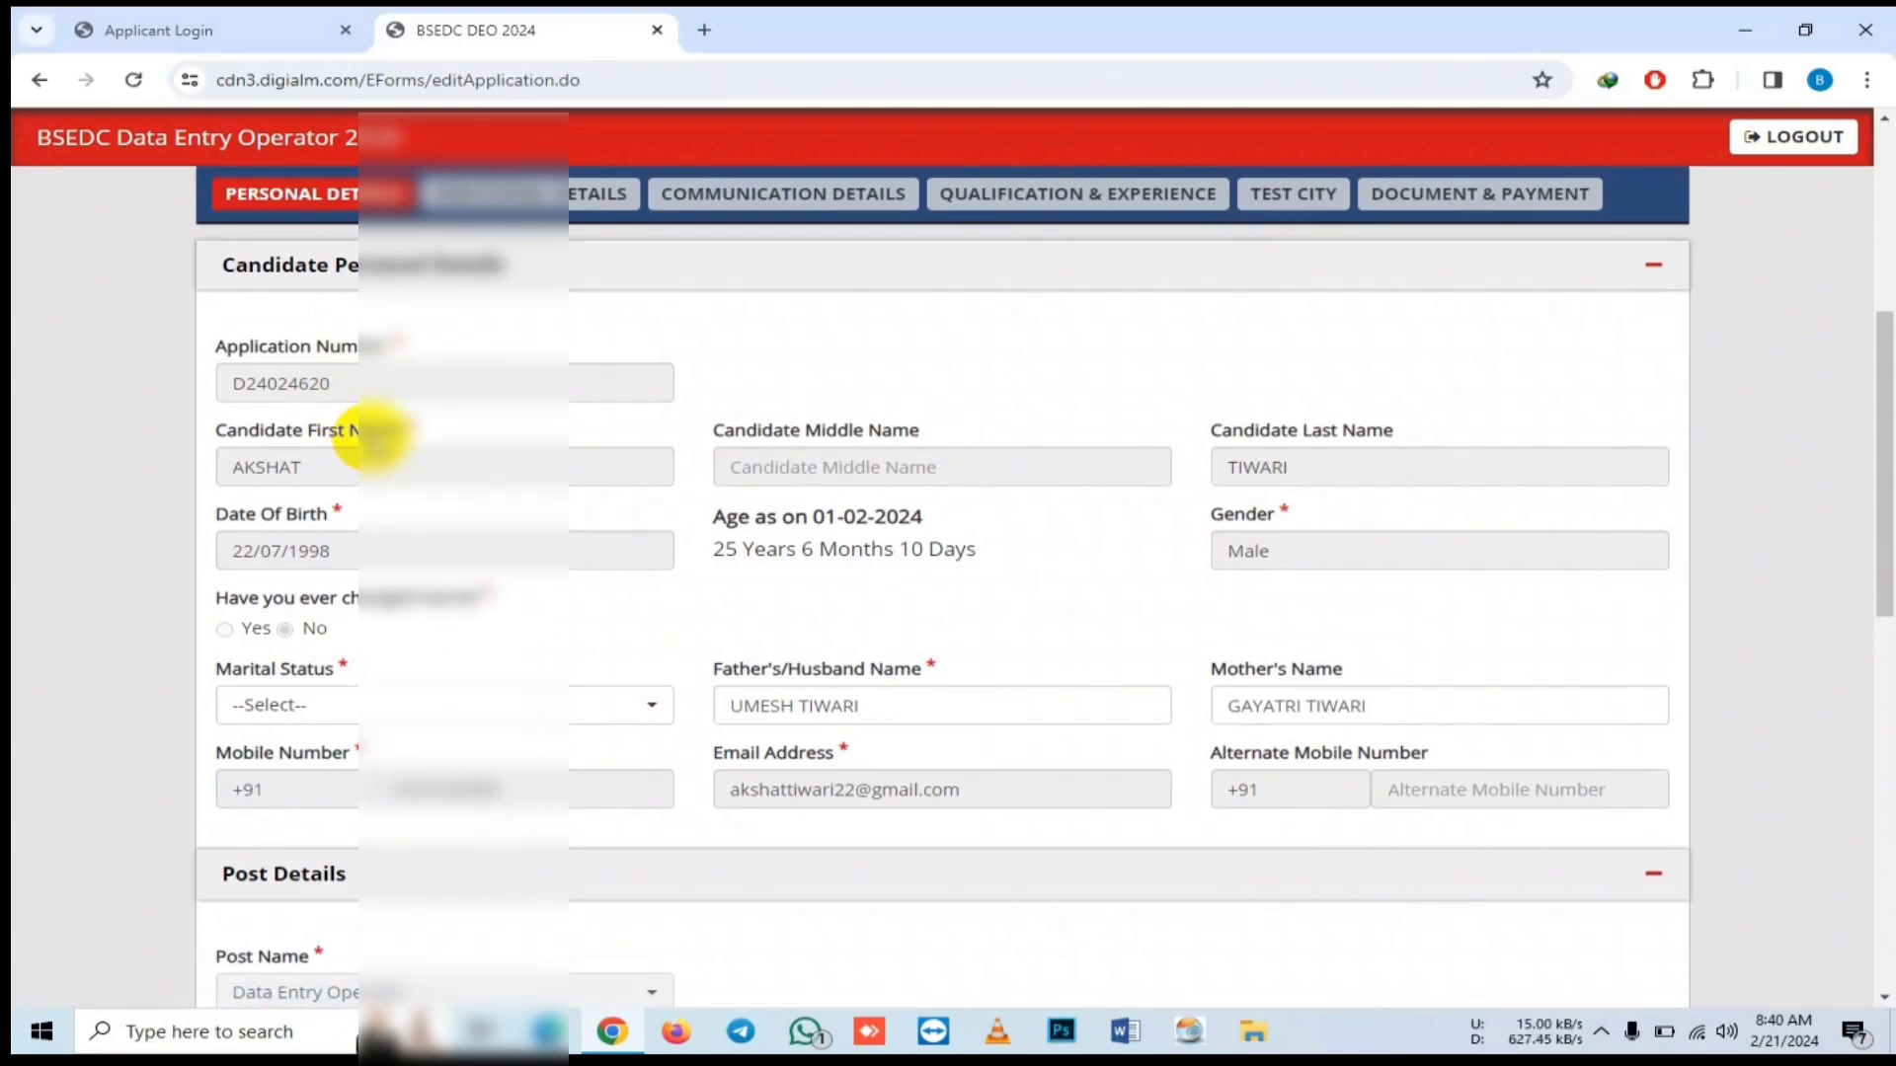
left_click(376, 383)
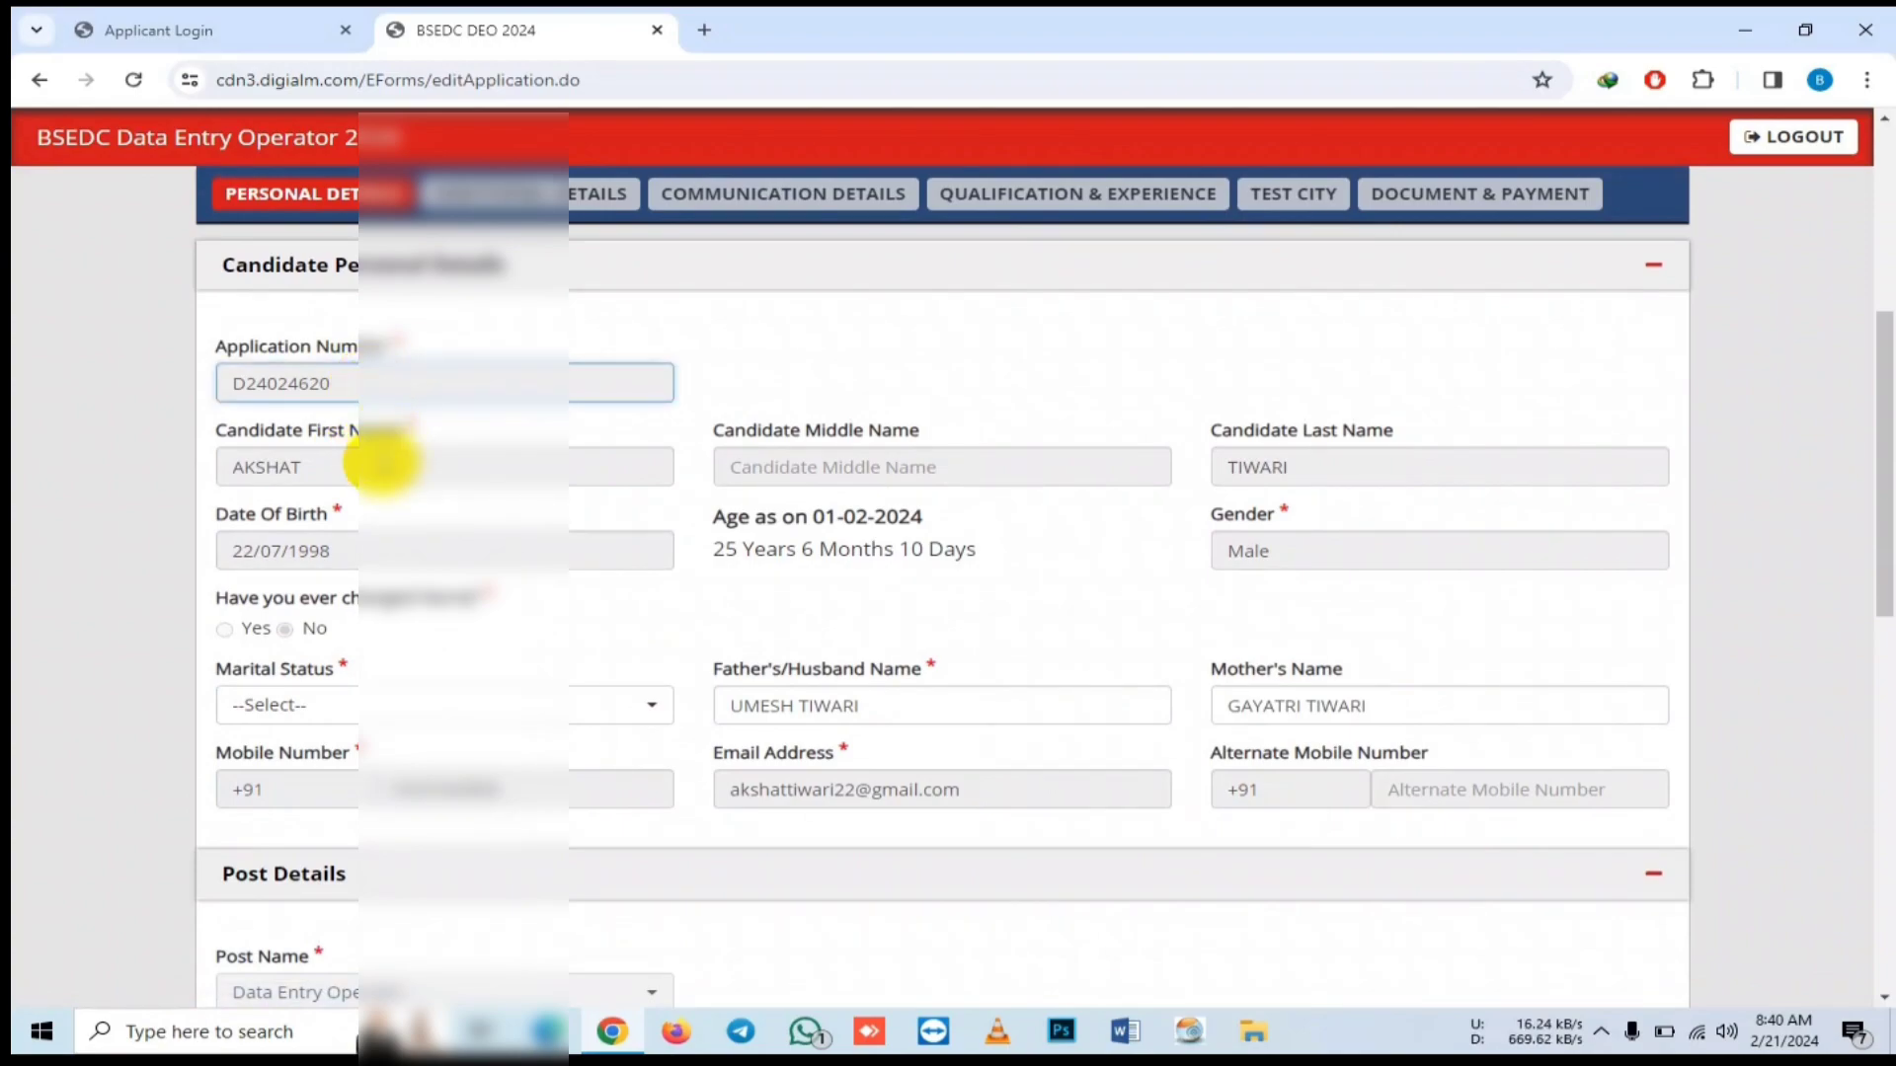
left_click(387, 471)
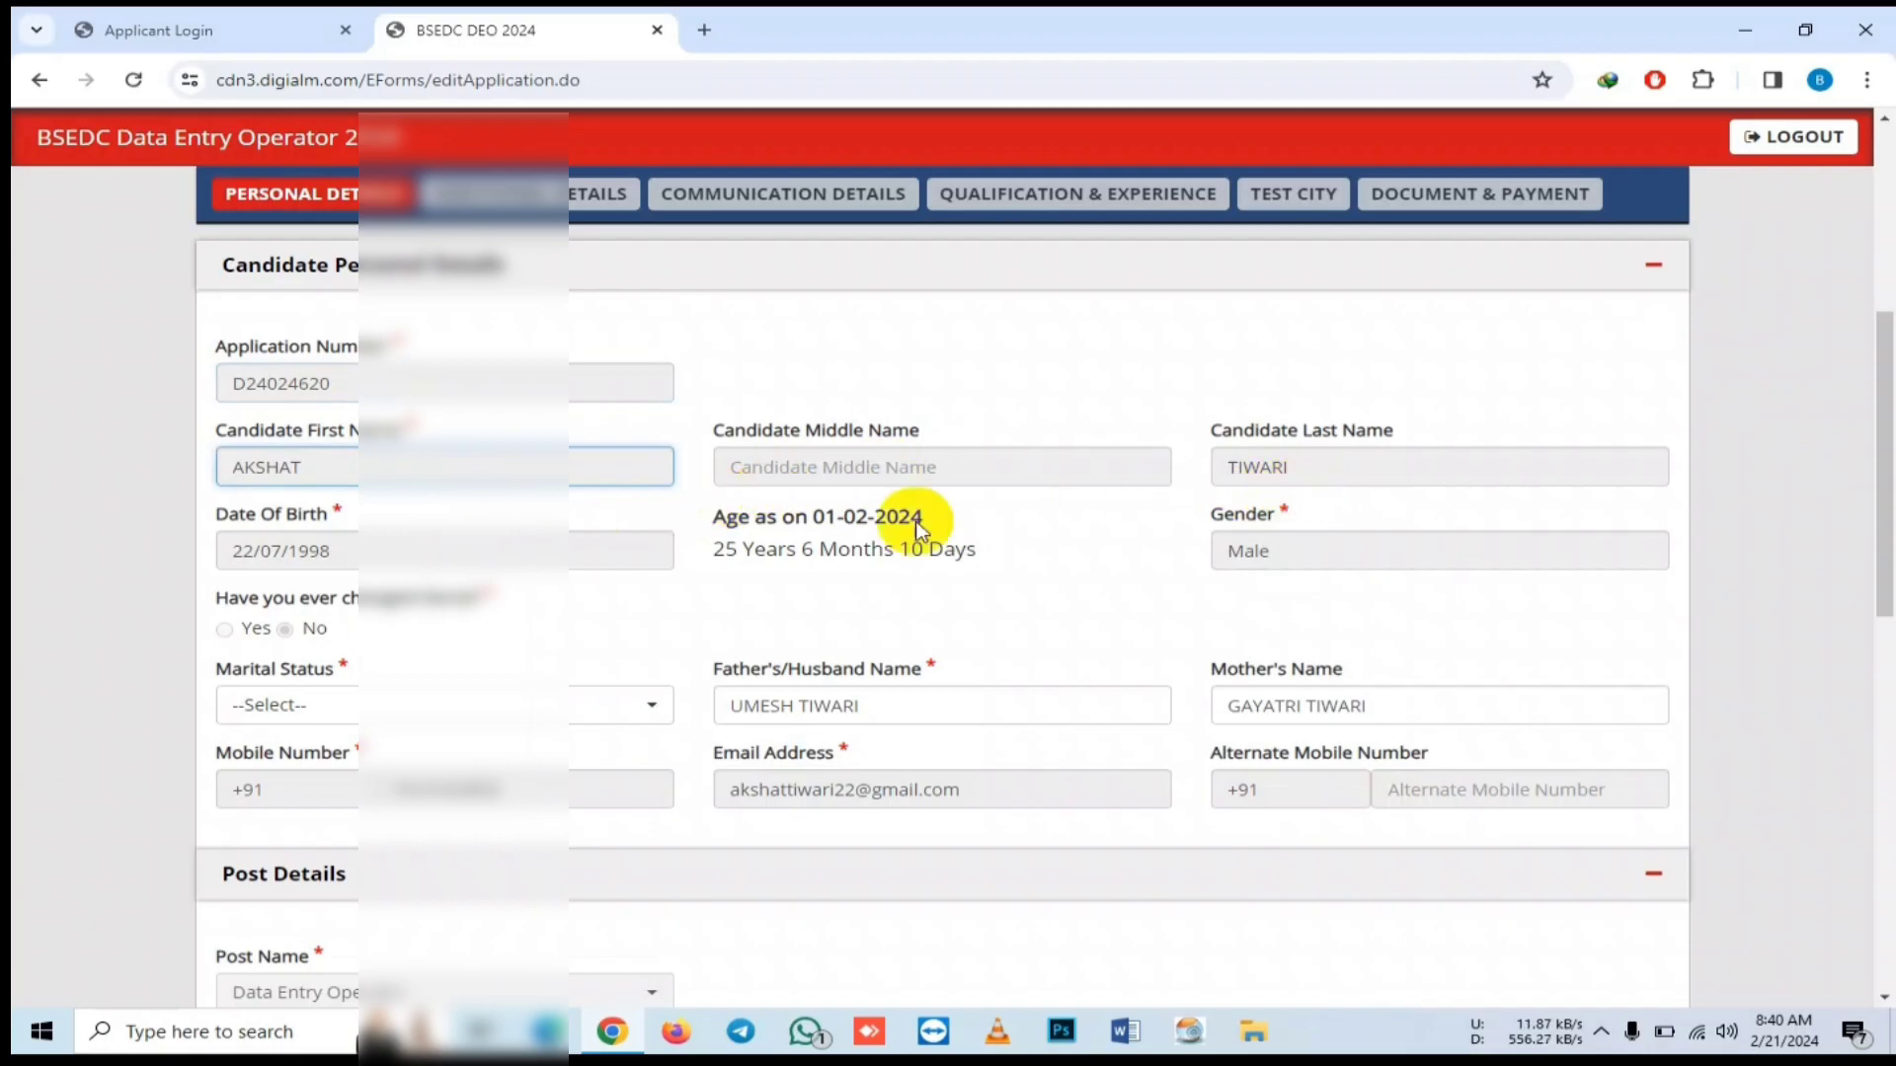
left_click(582, 544)
left_click(1248, 550)
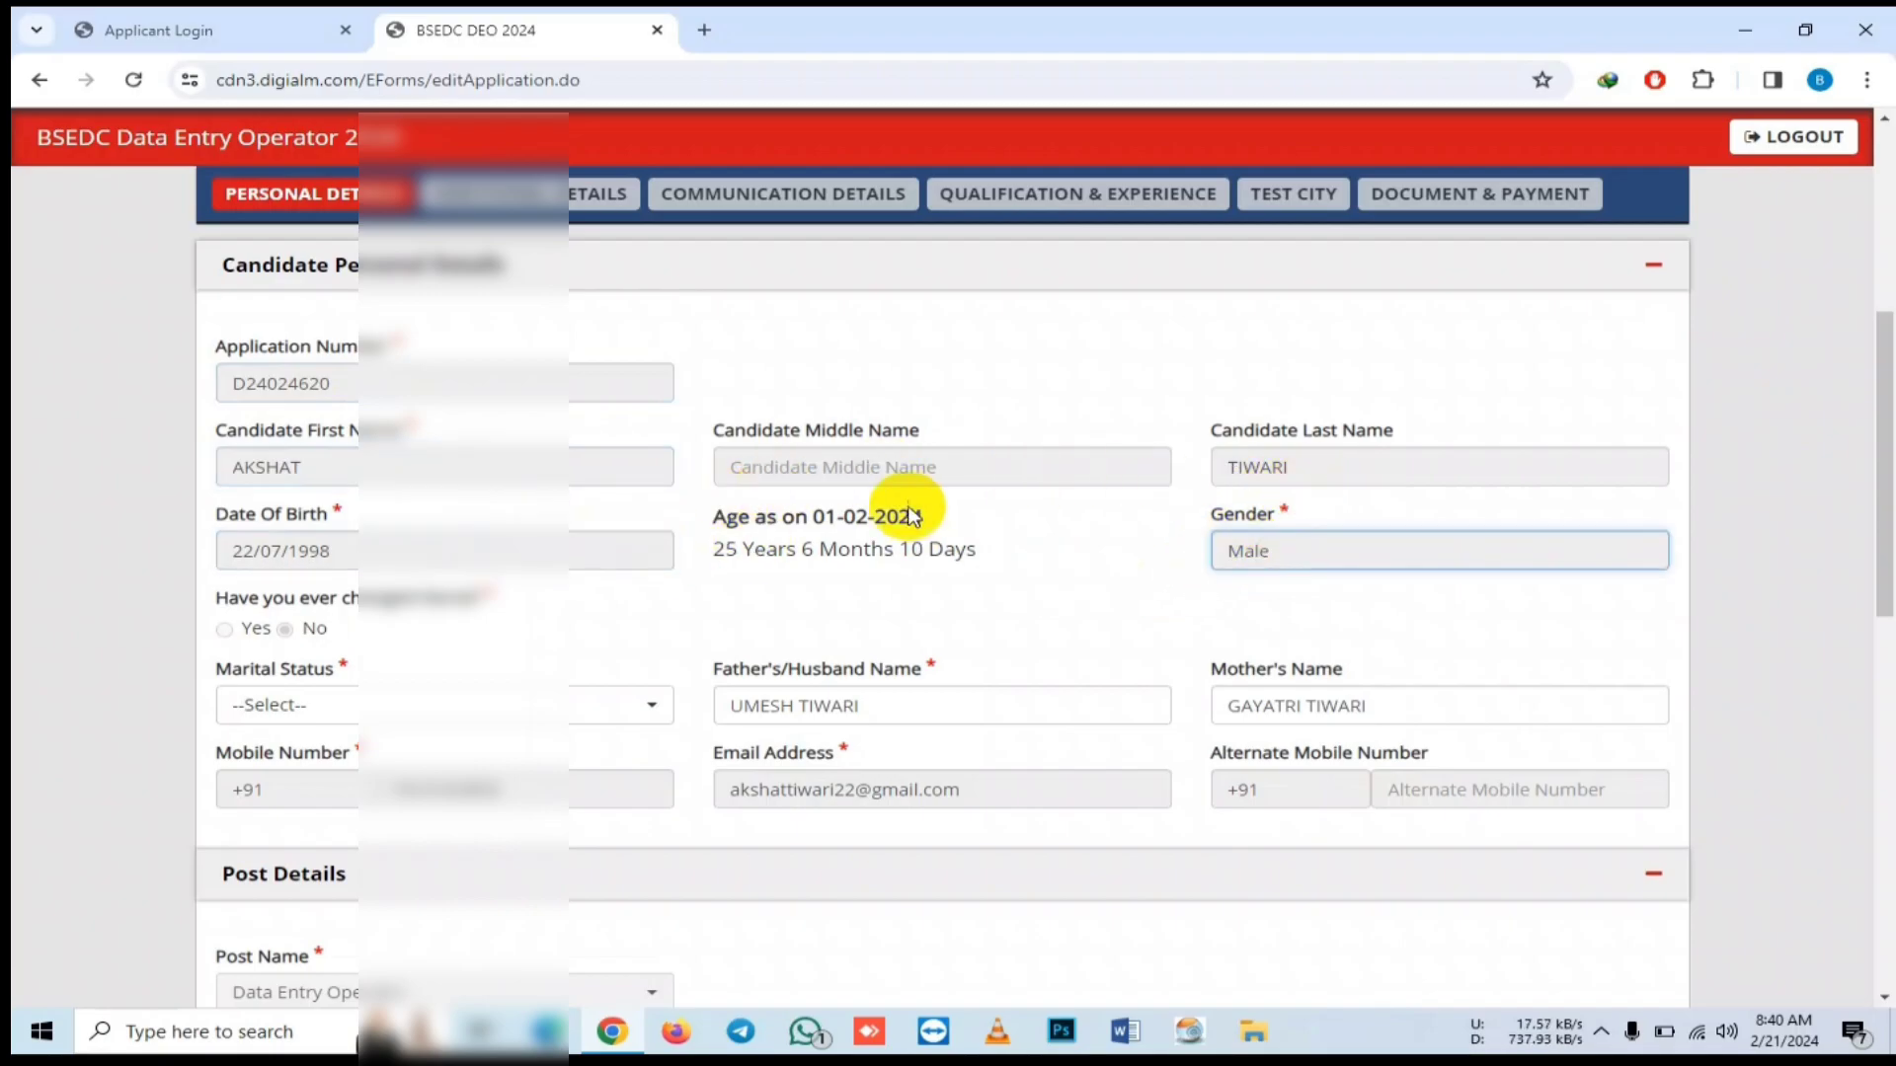
scroll(909, 507, "down", 2)
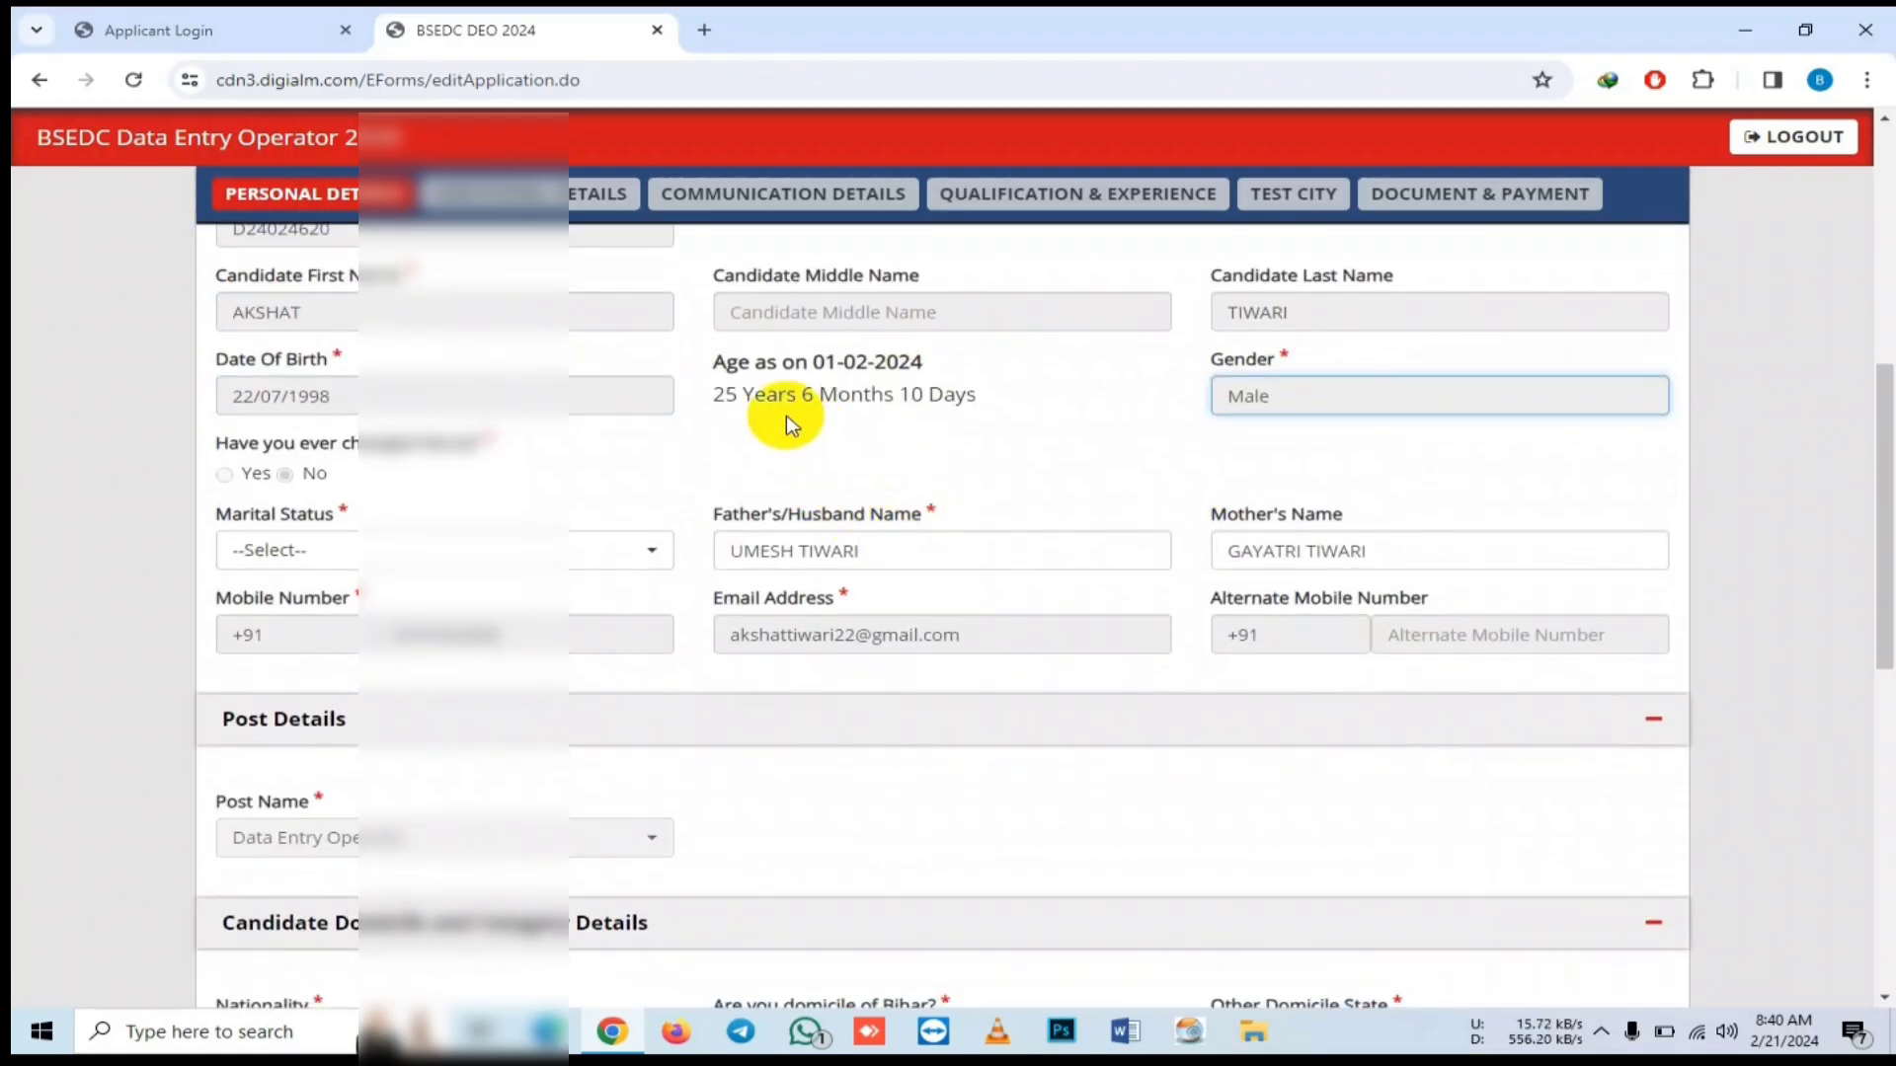
left_click(516, 550)
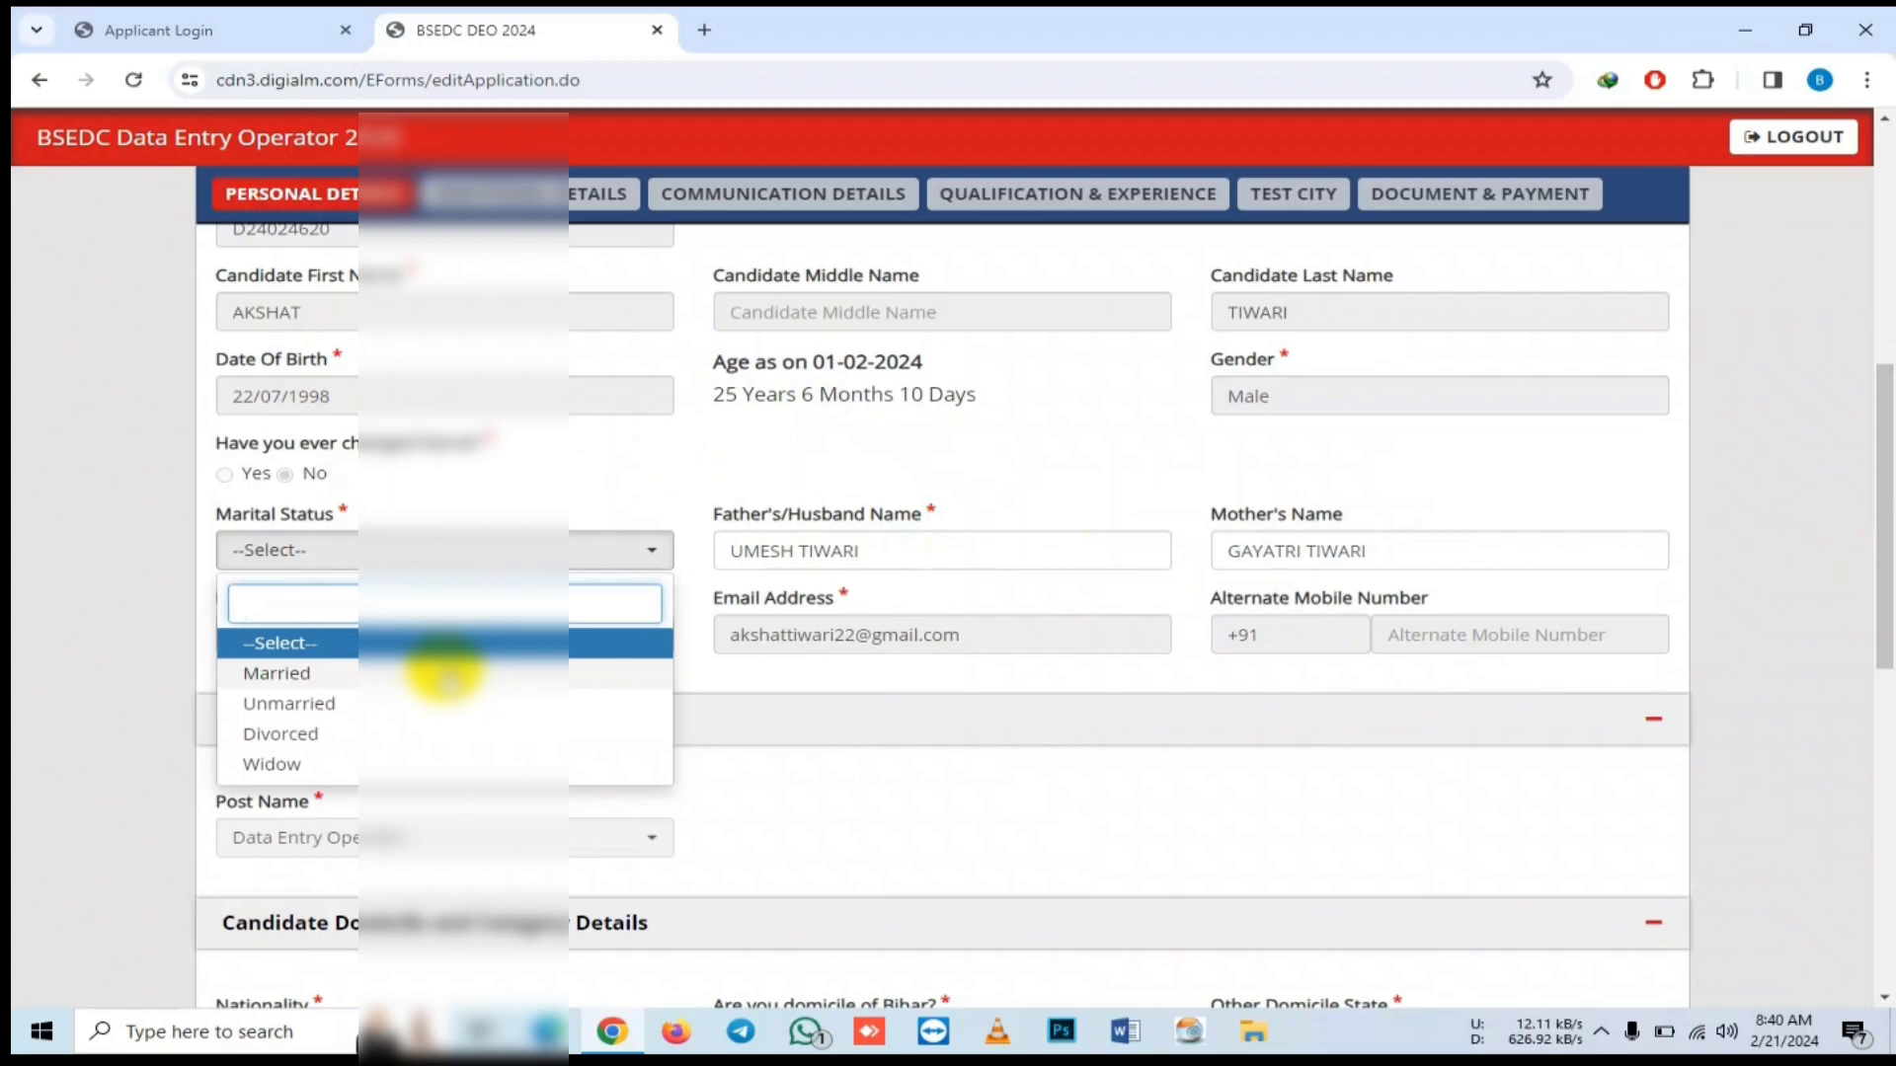
left_click(442, 701)
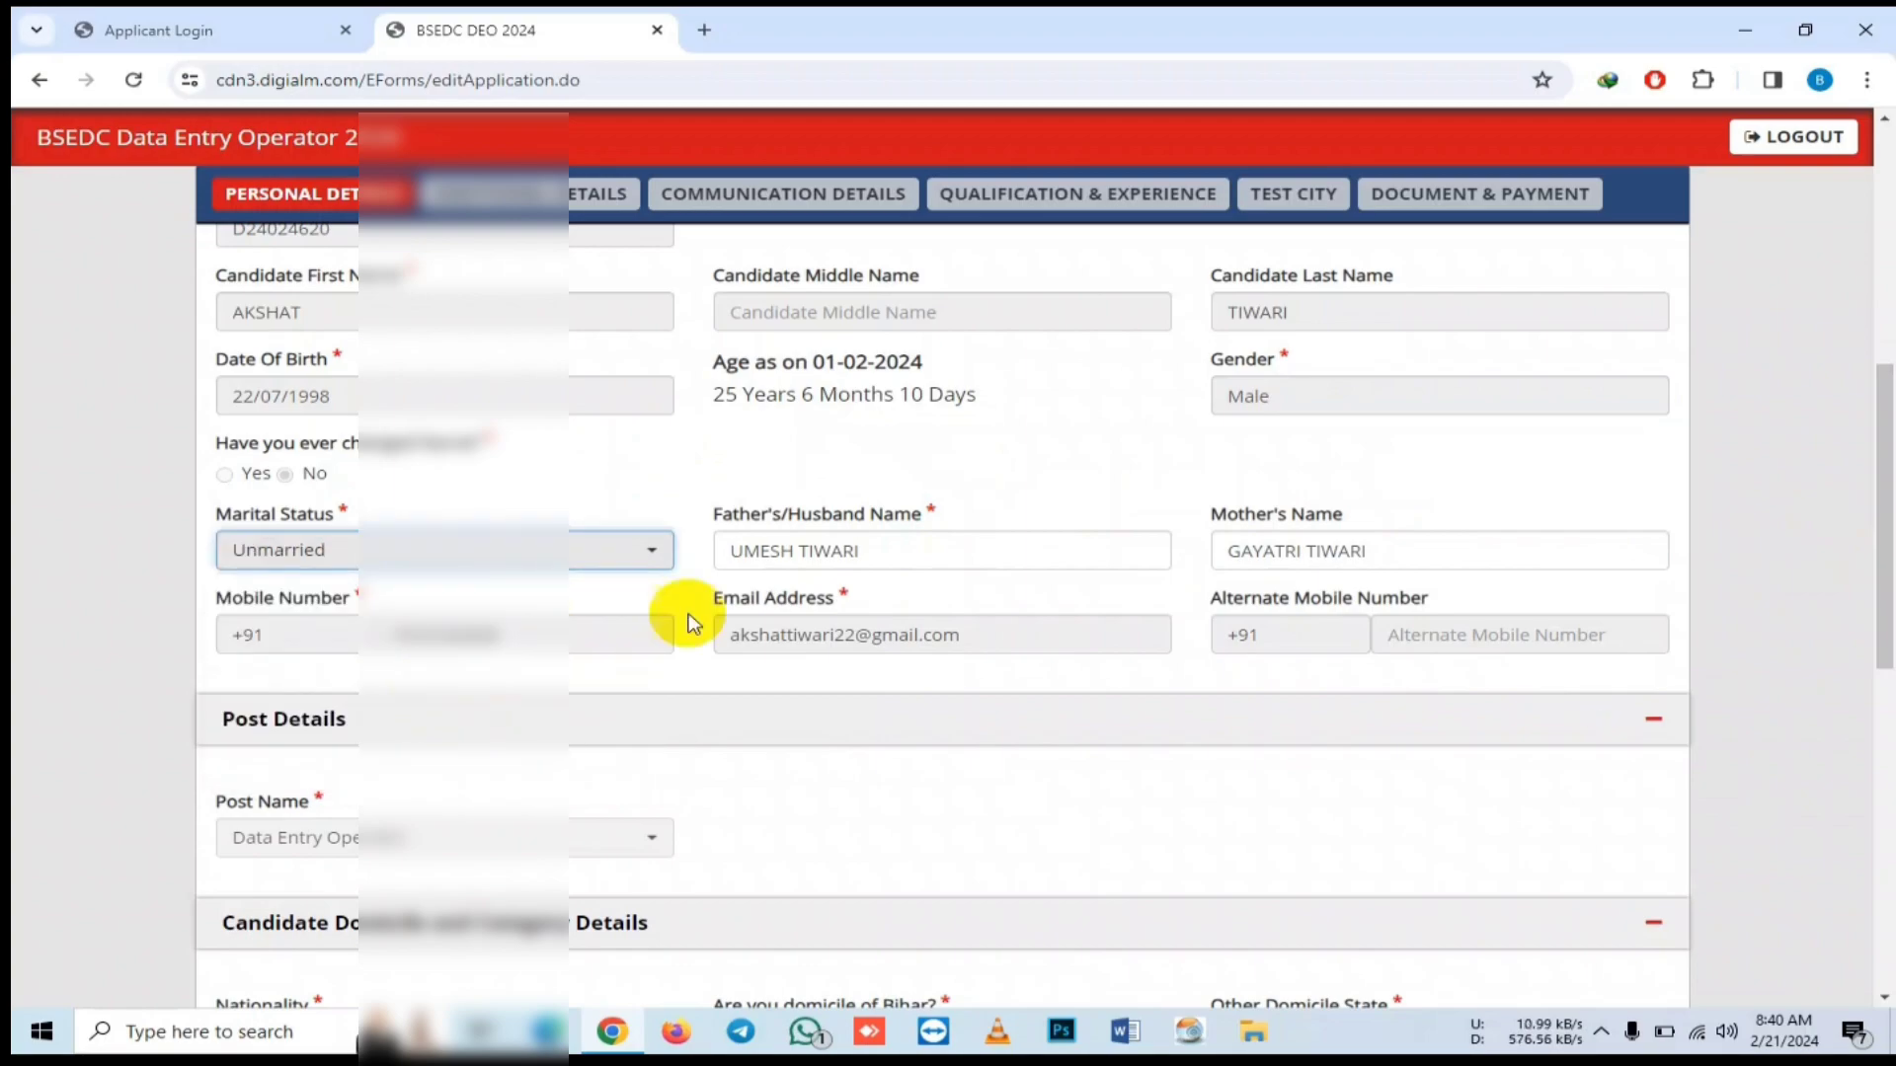
- Check the parents' names, mobile number and email address in the candidate's personal details
left_click(930, 554)
left_click(1368, 549)
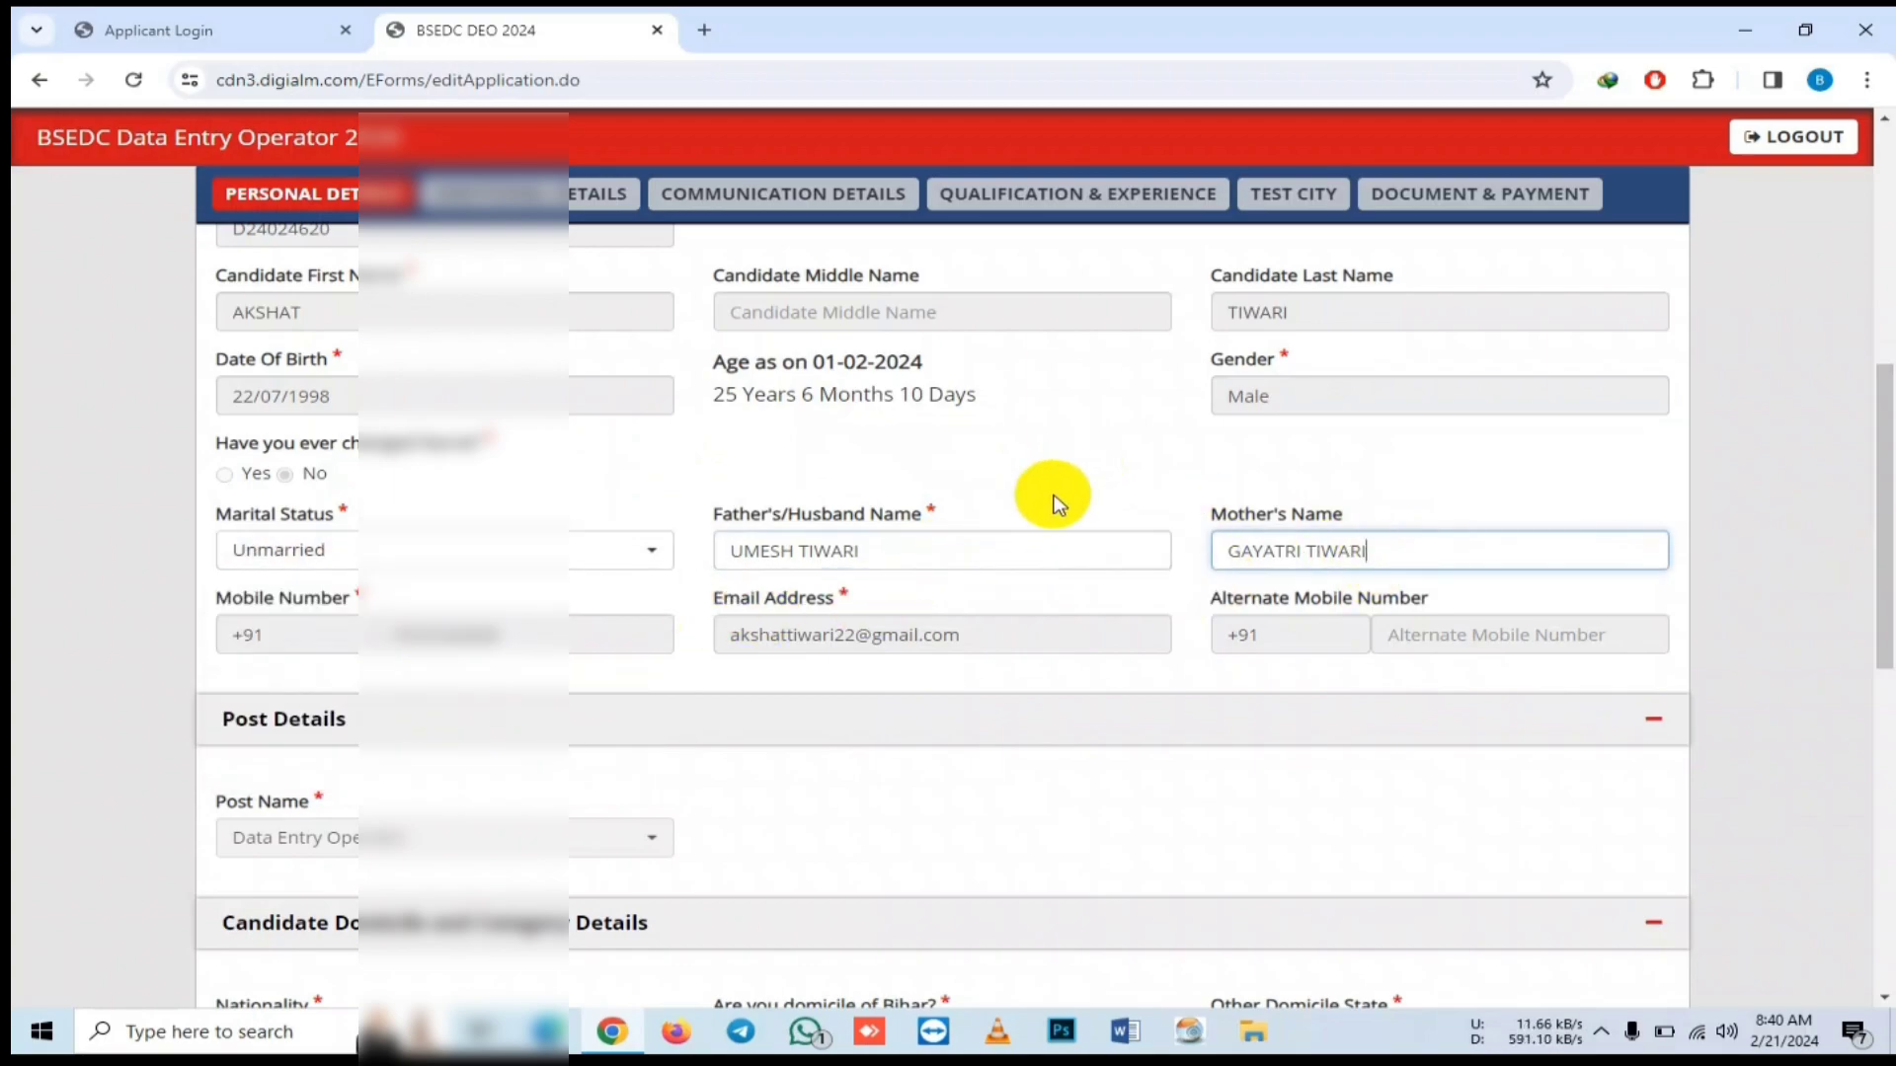
left_click(982, 548)
left_click(1337, 550)
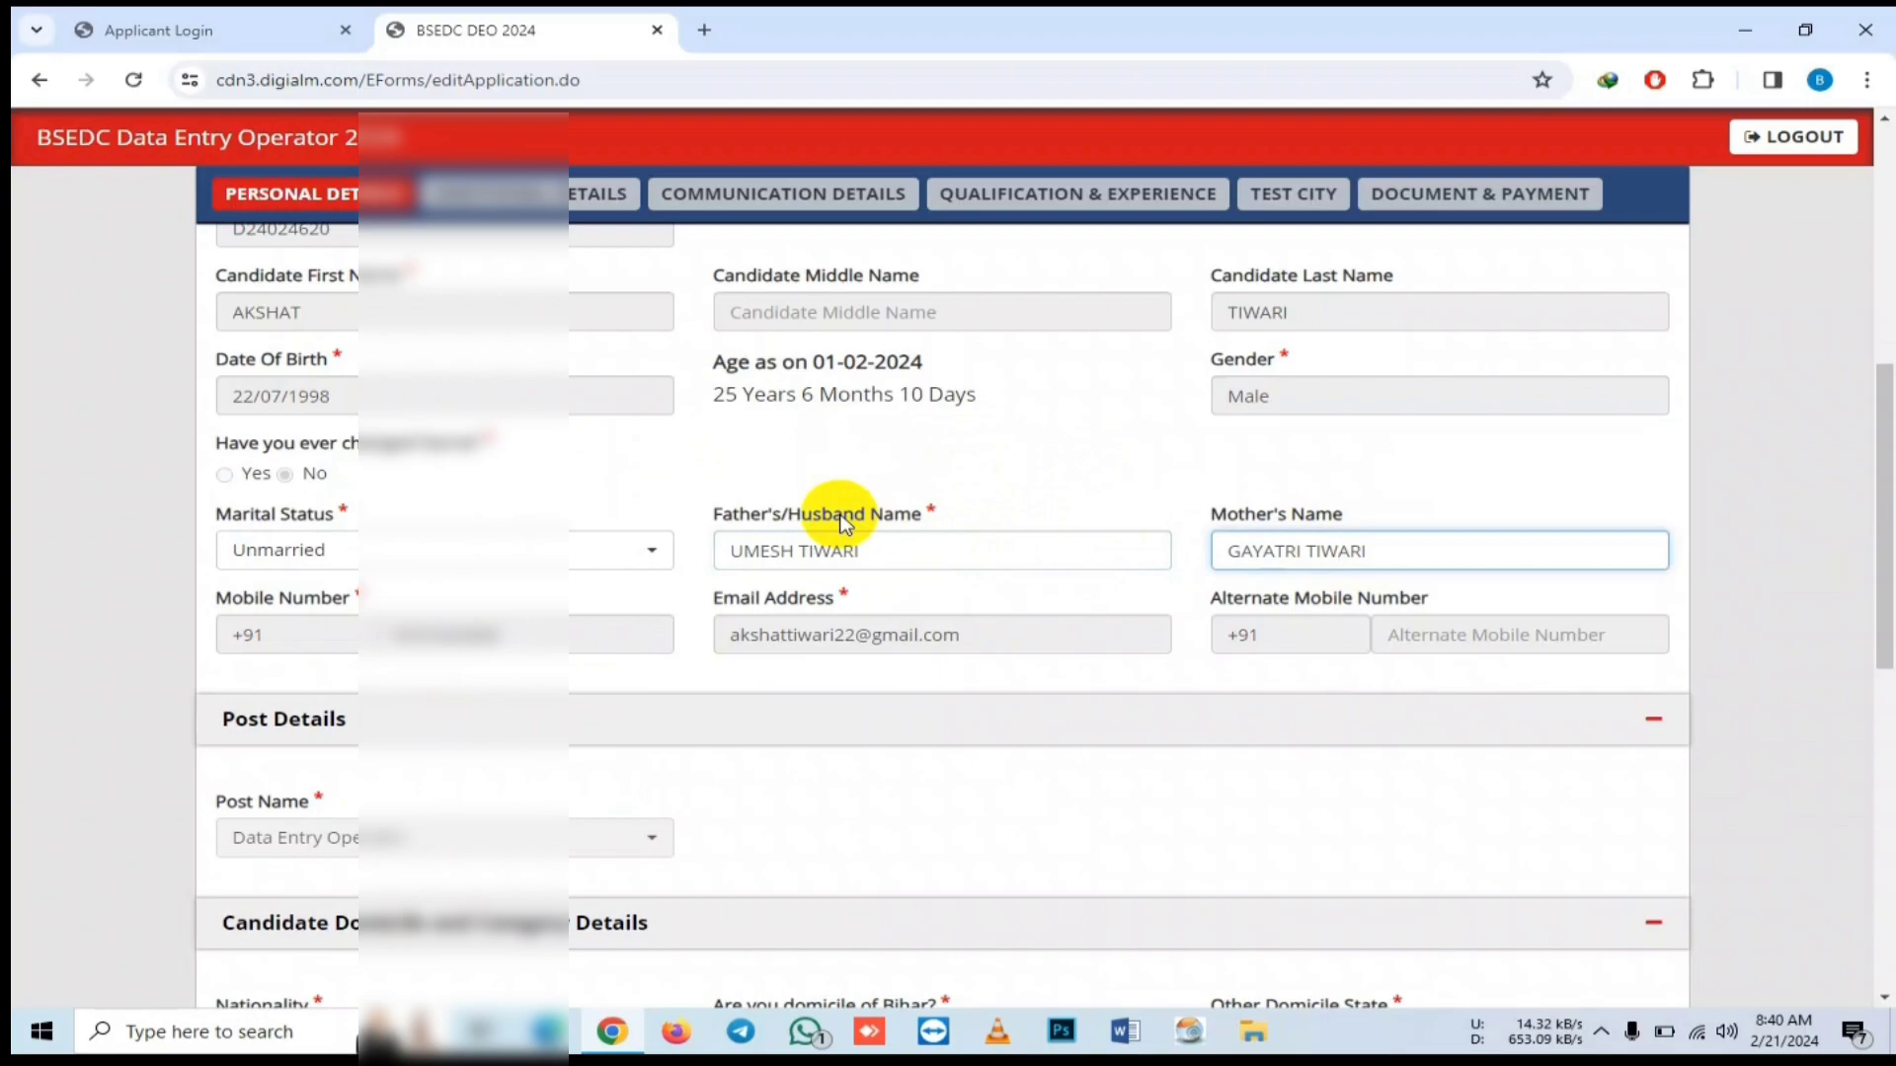
left_click(889, 551)
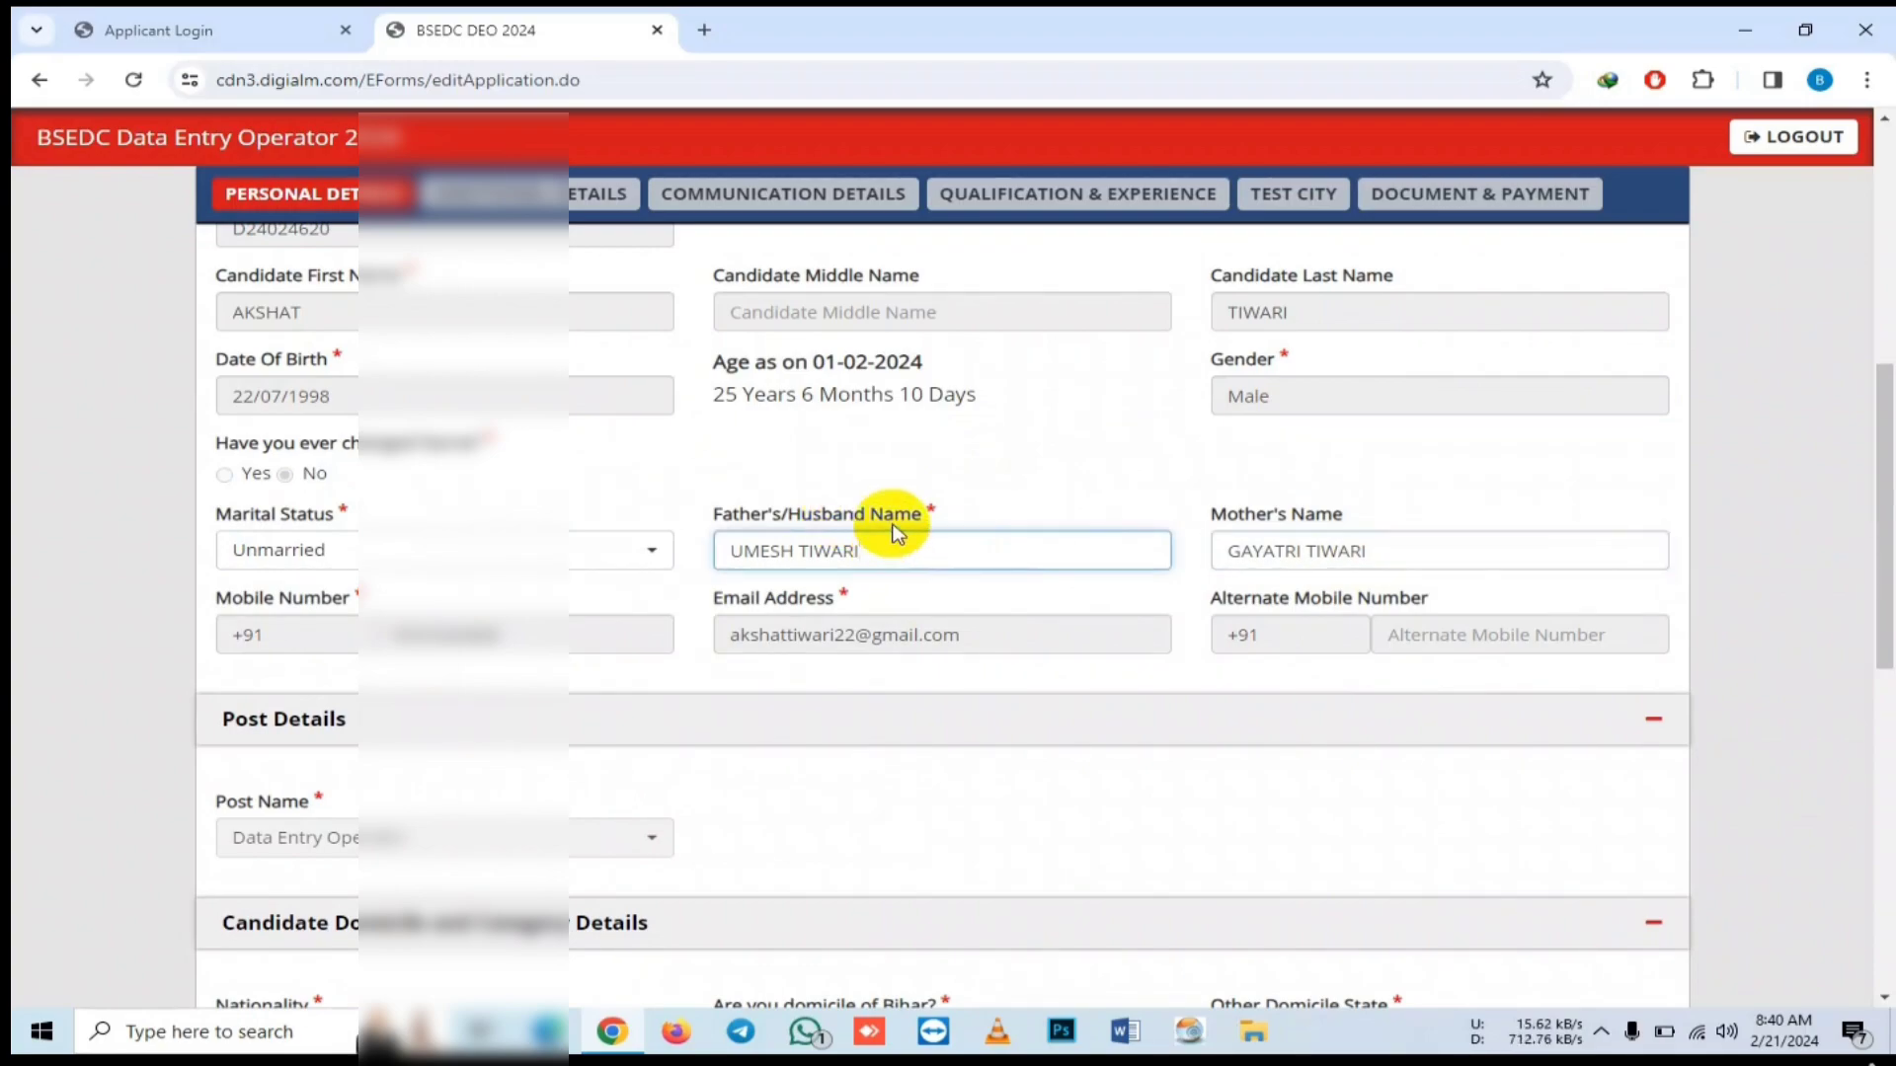
scroll(834, 512, "down", 1)
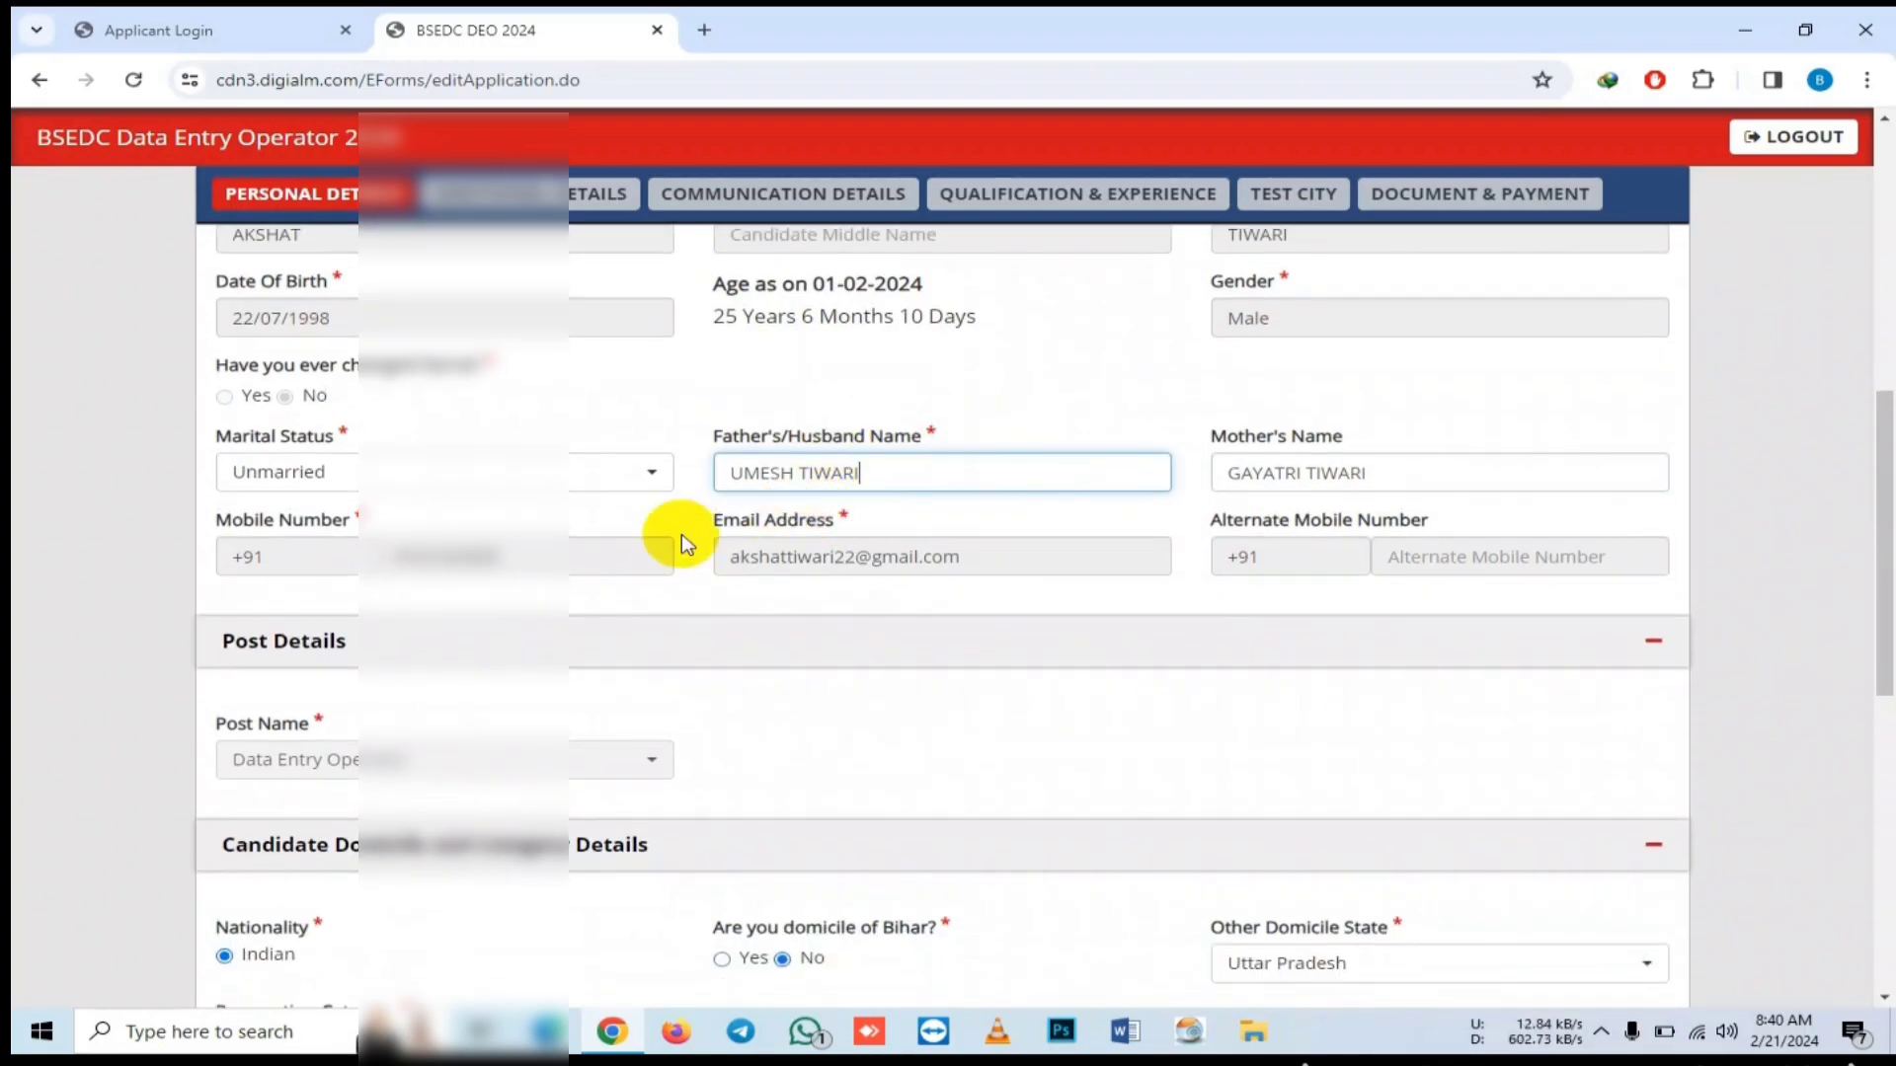
left_click(598, 546)
left_click(963, 549)
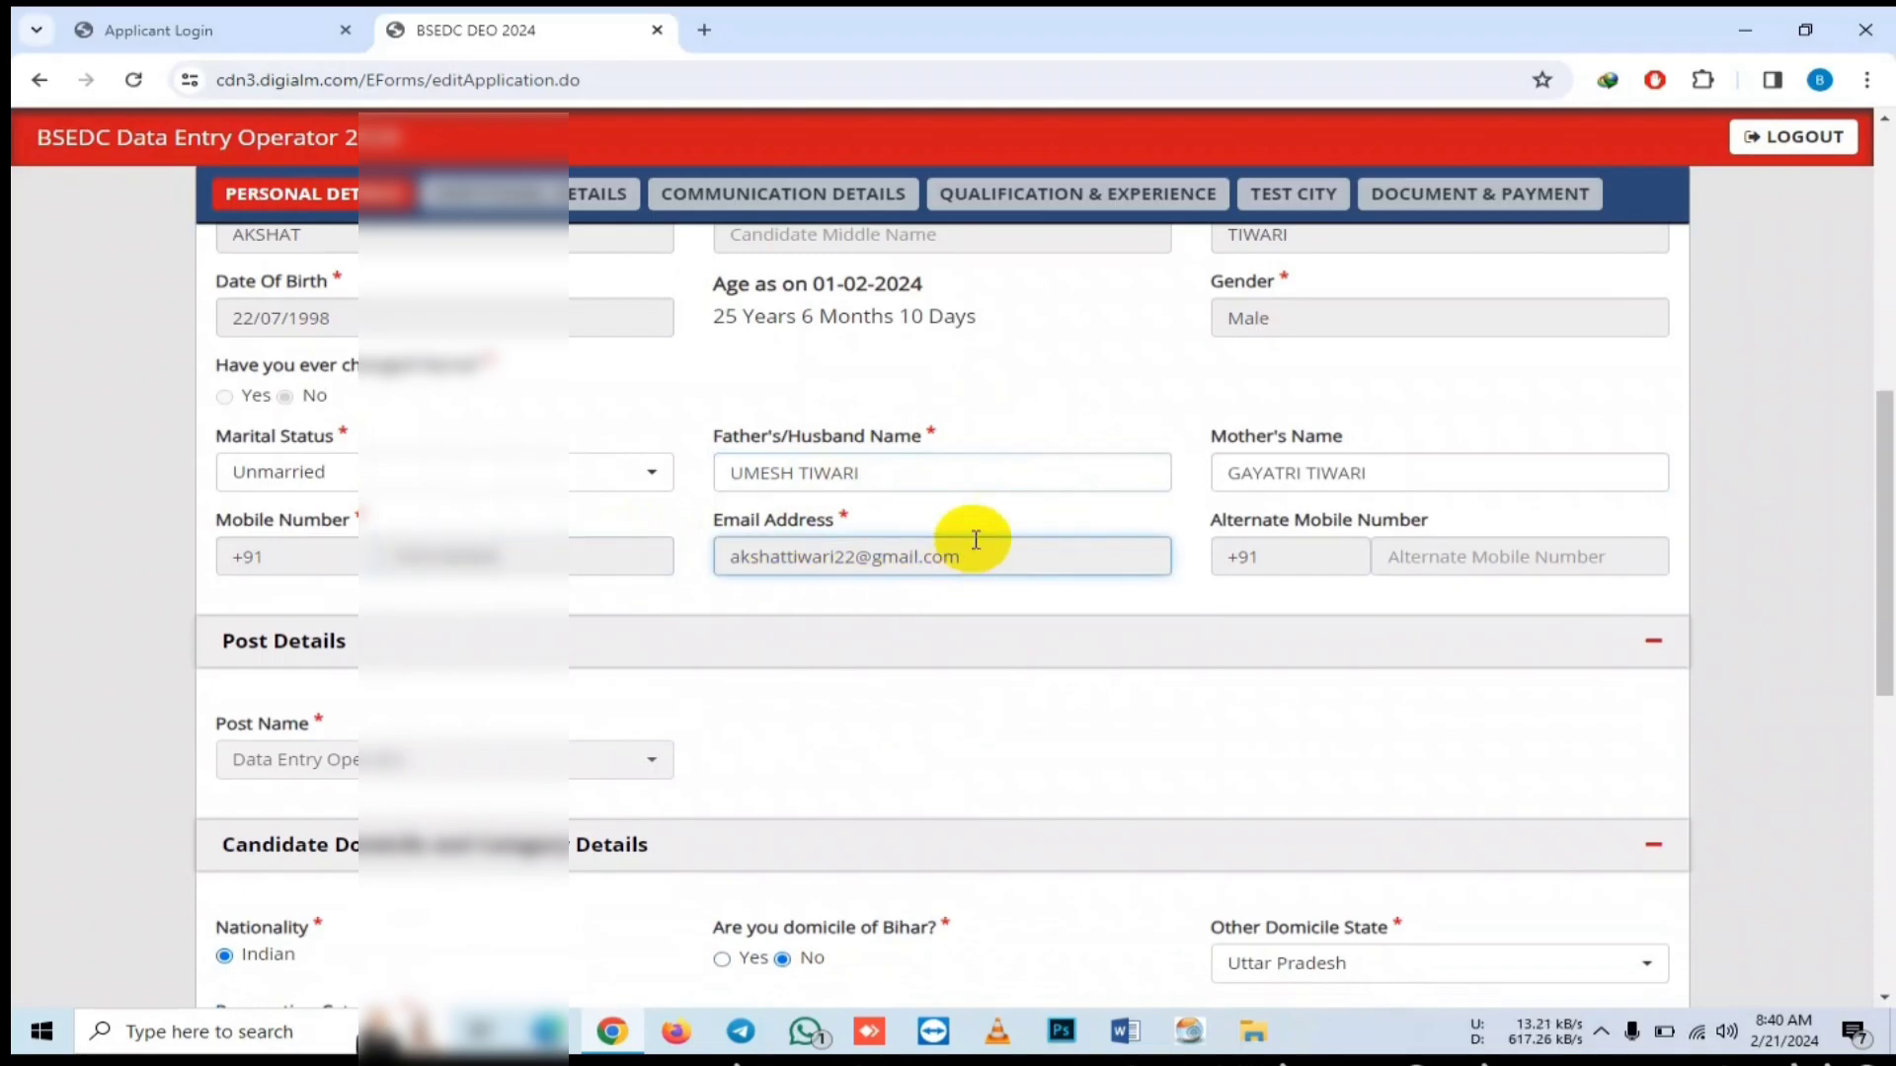
- Examine the post name, nationality, Bihar domicile, domicile state and reservation category entries
scroll(820, 505, "down", 2)
scroll(707, 470, "down", 2)
left_click(571, 456)
scroll(568, 445, "down", 2)
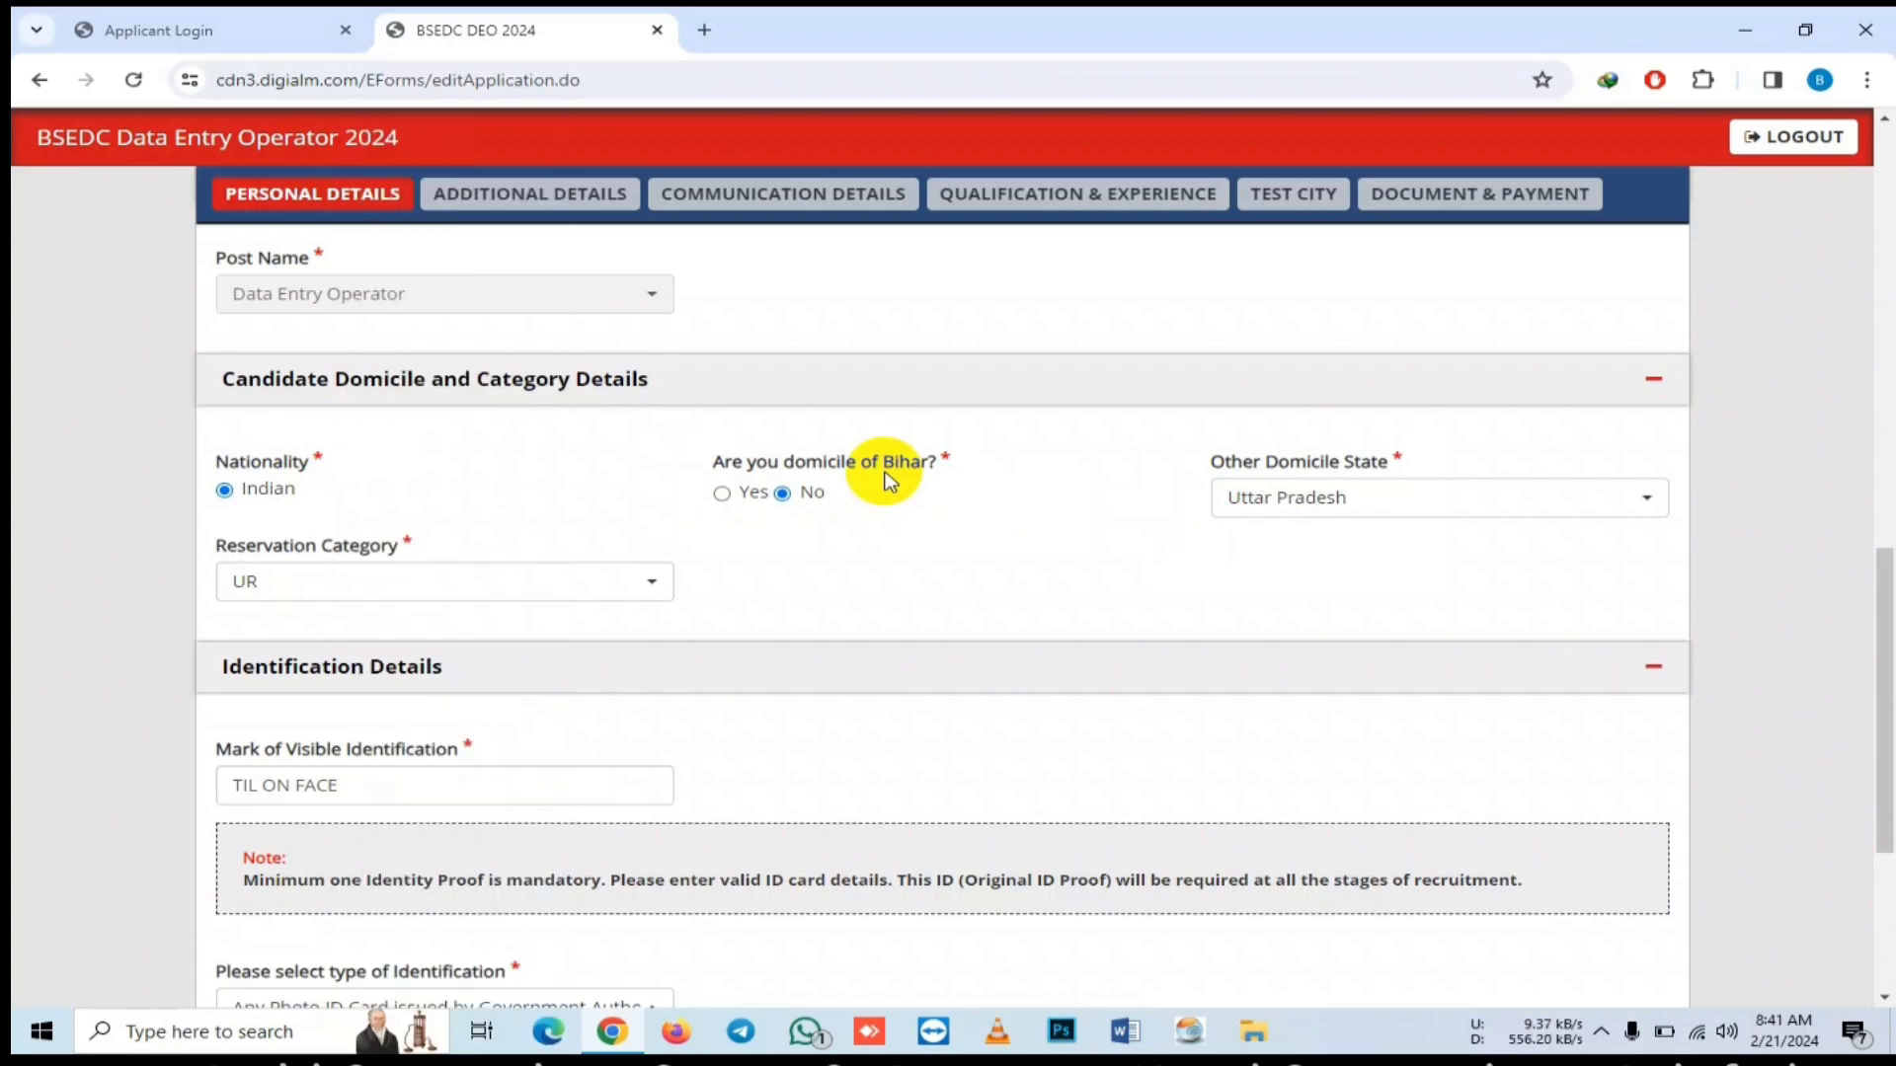
scroll(889, 465, "down", 2)
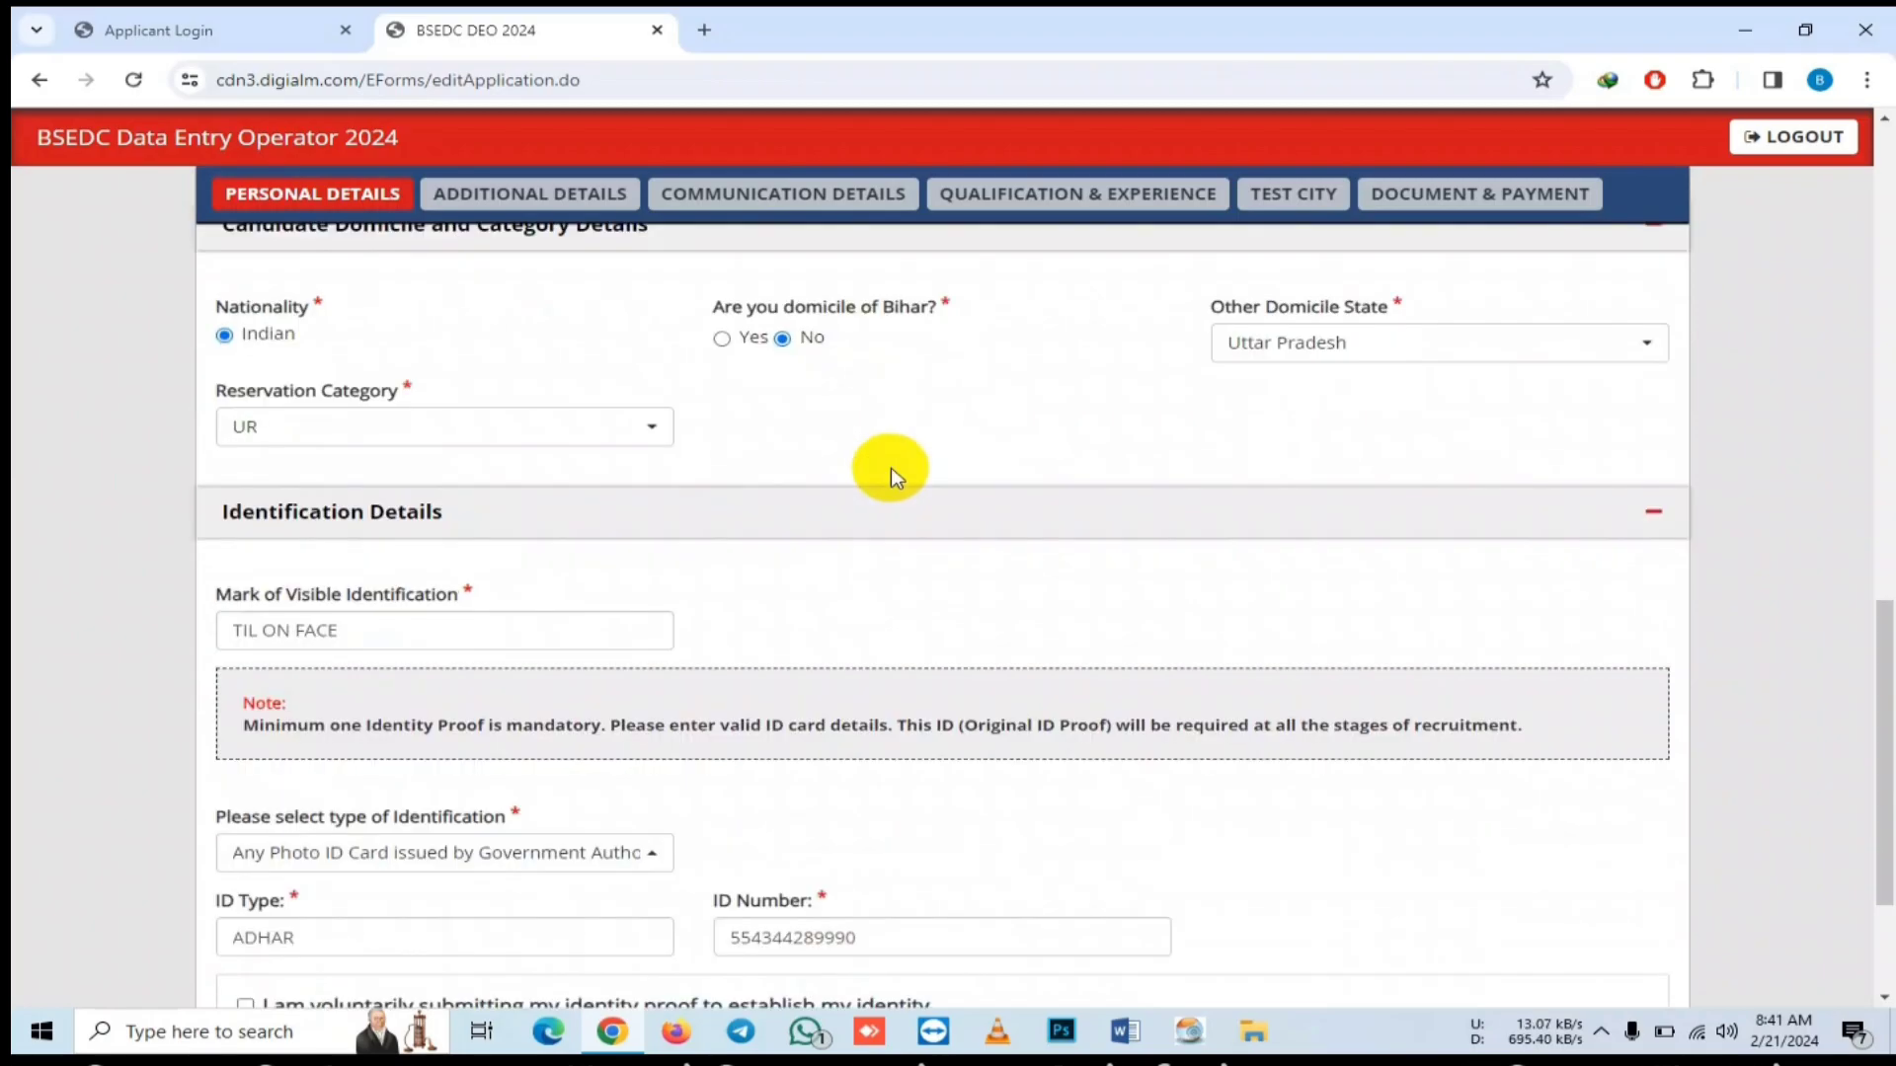
scroll(727, 484, "down", 1)
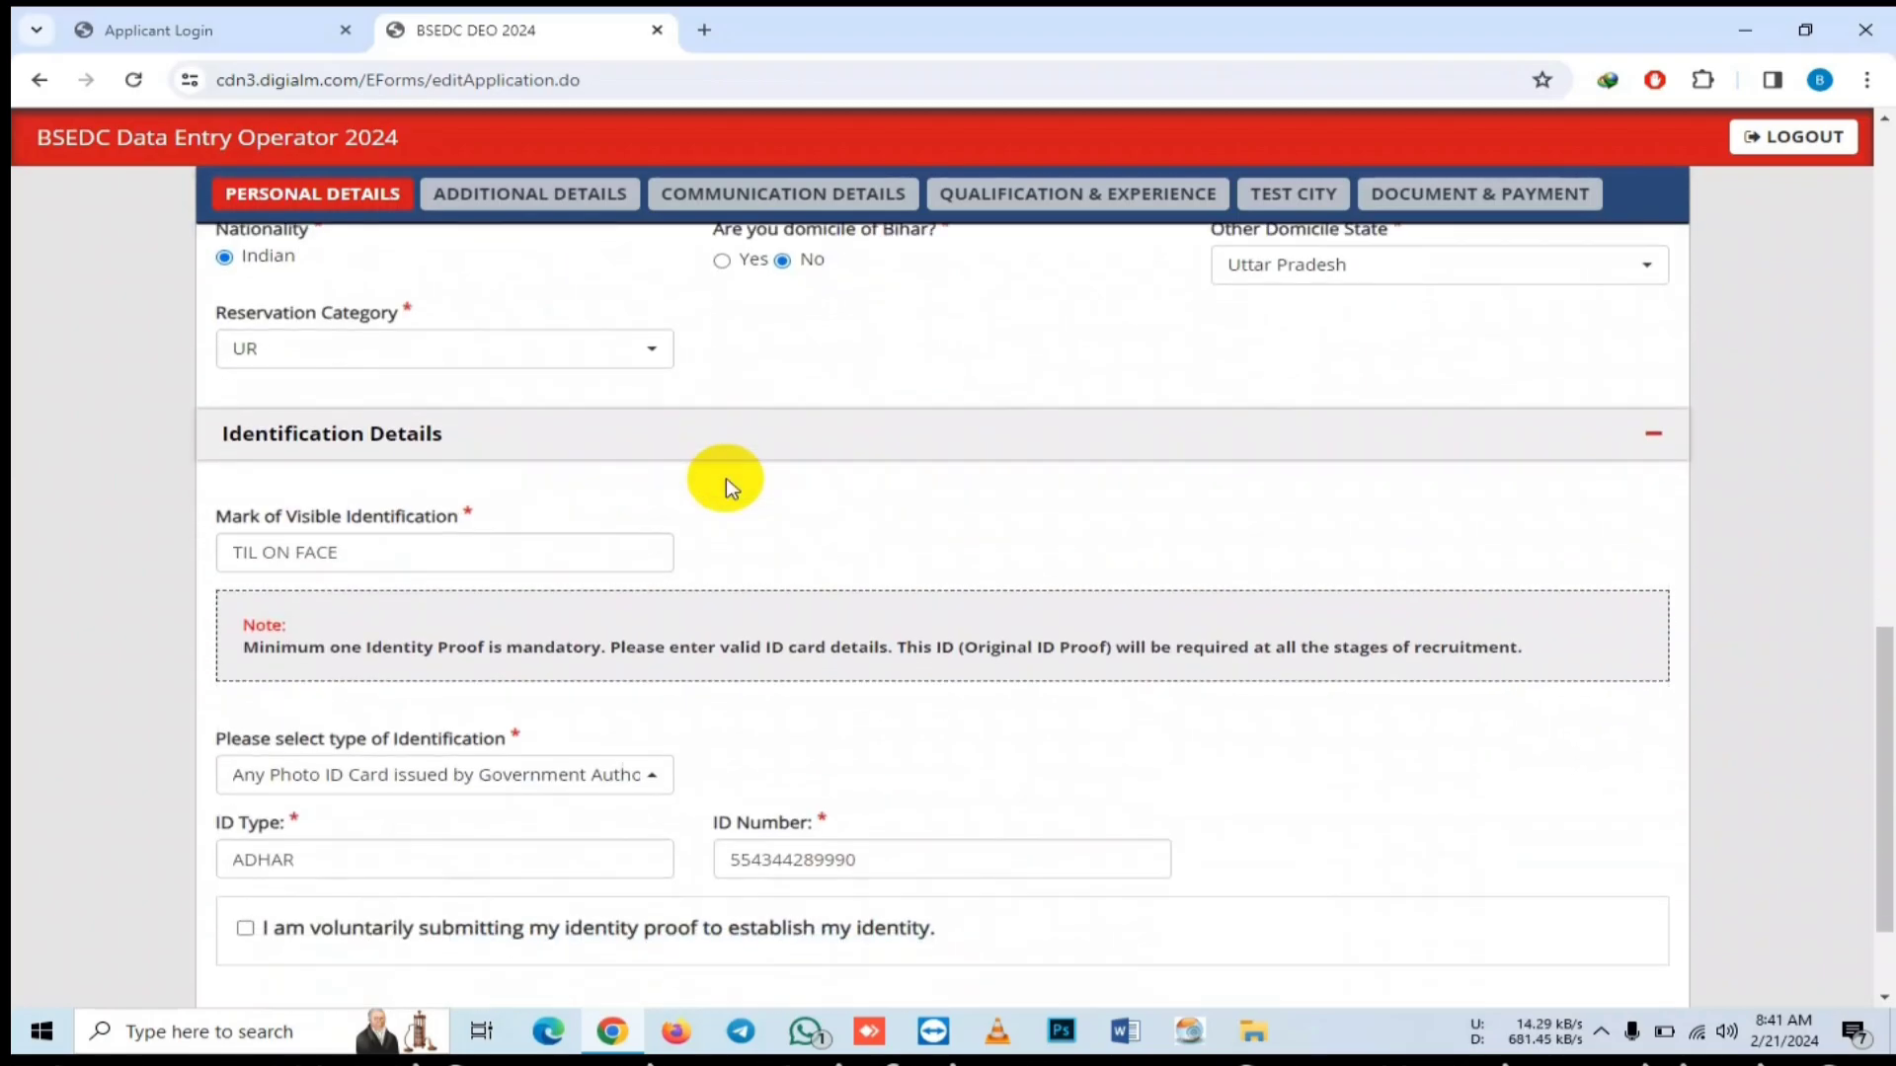
left_click(589, 373)
left_click(593, 470)
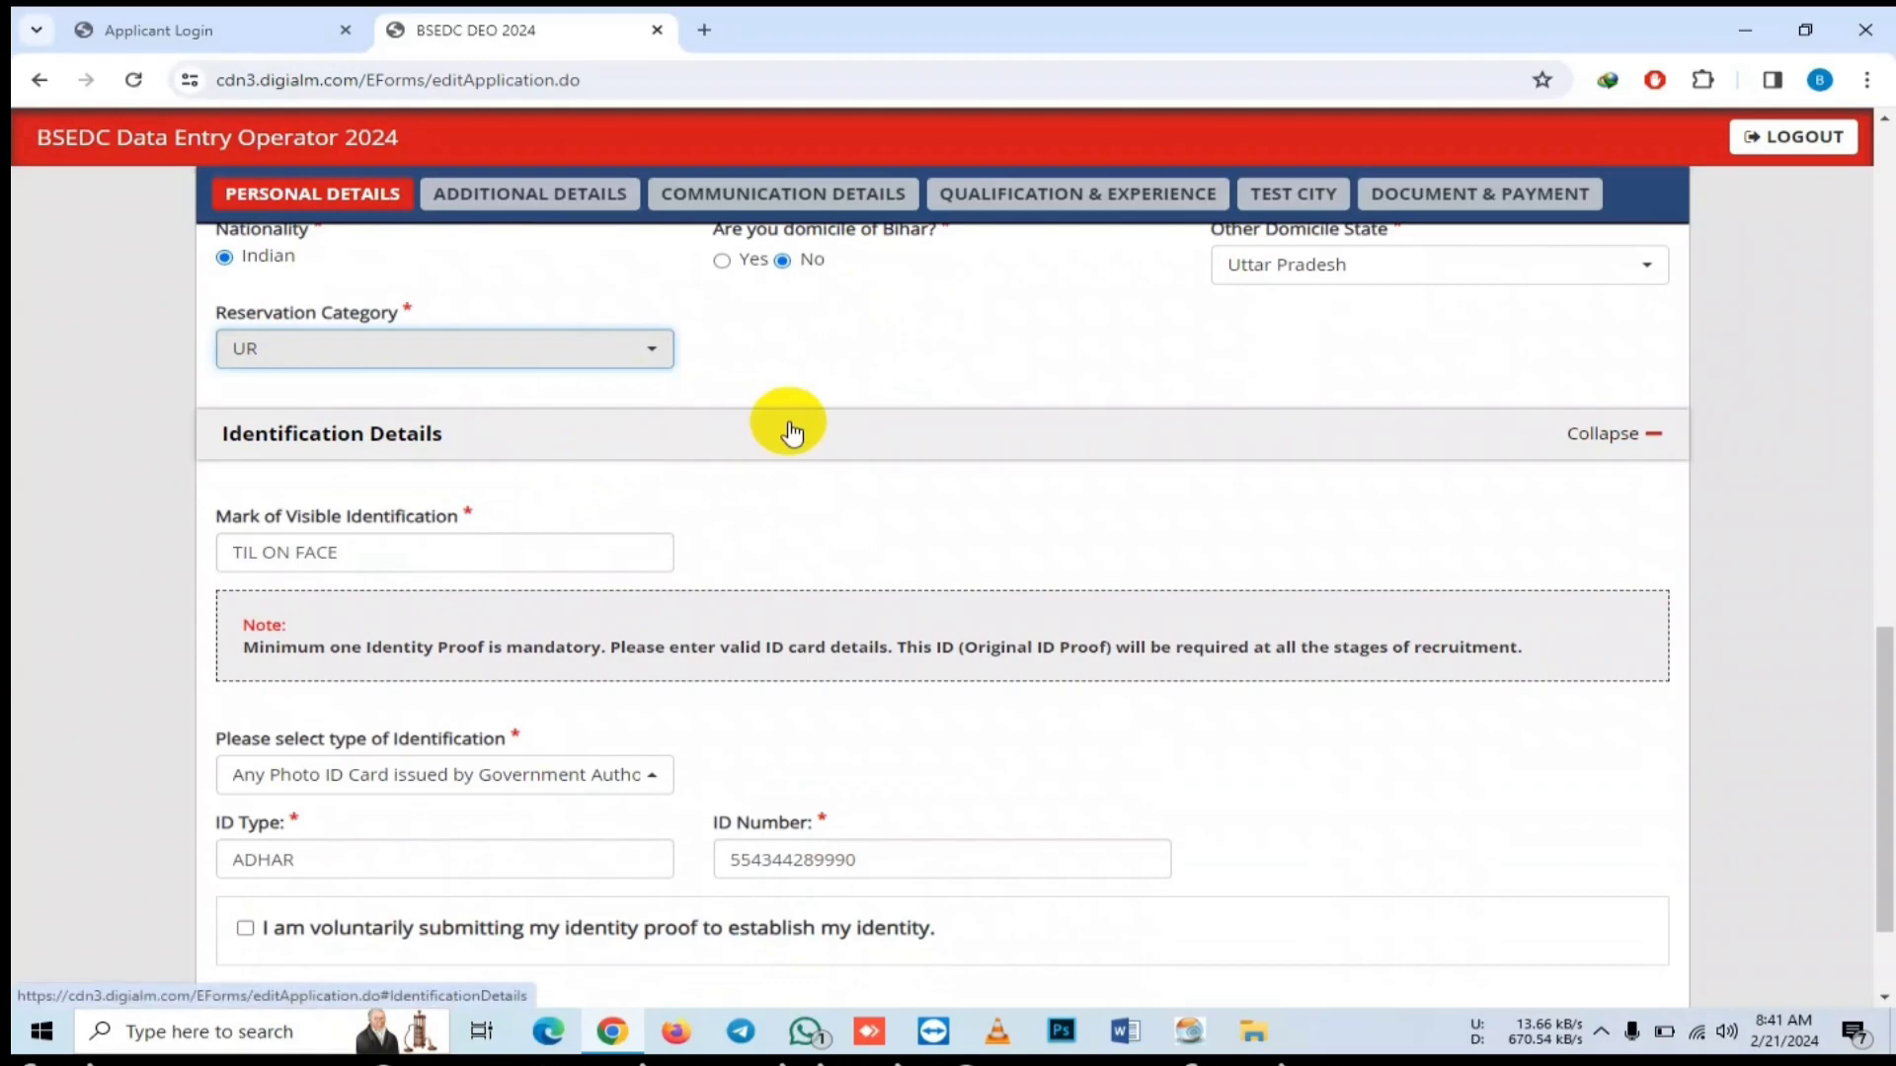
scroll(780, 421, "up", 1)
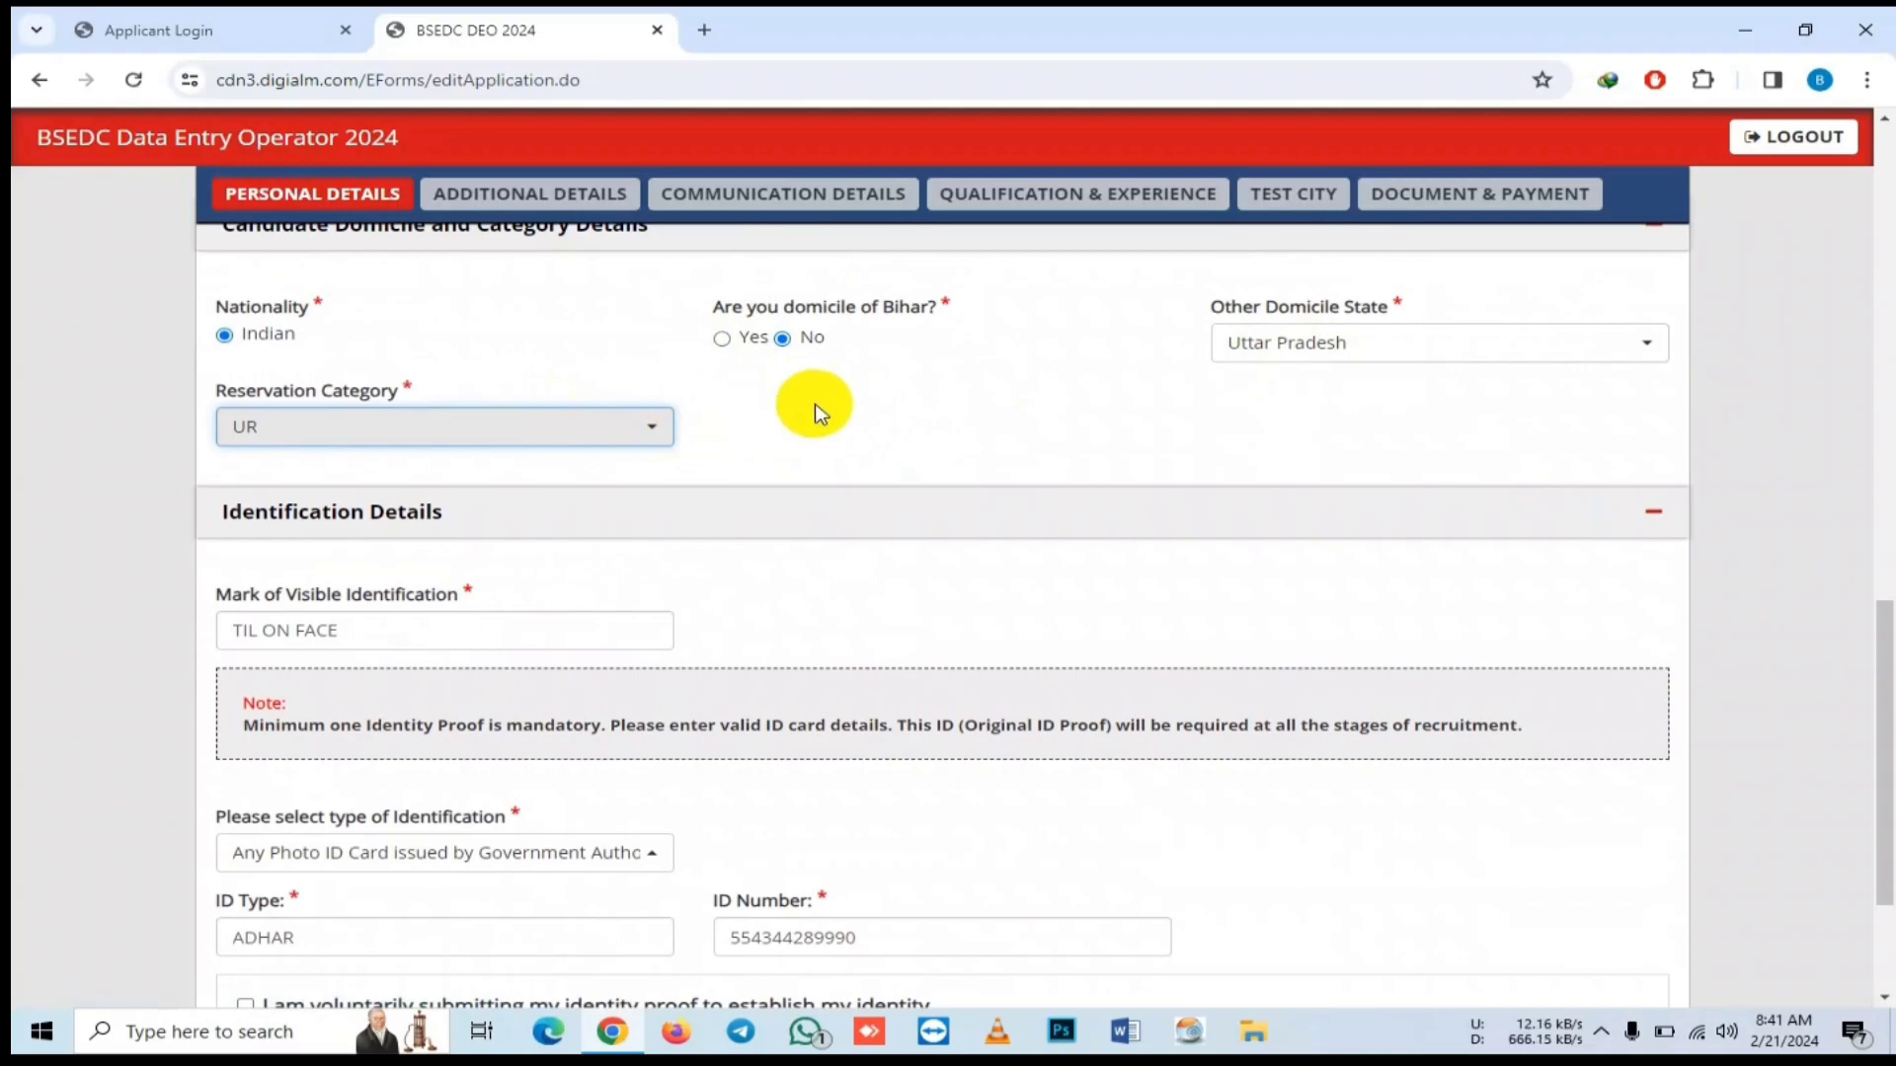
- Check the identification details: mark of visible identification, type of identification, ID type and ID number
scroll(816, 412, "down", 3)
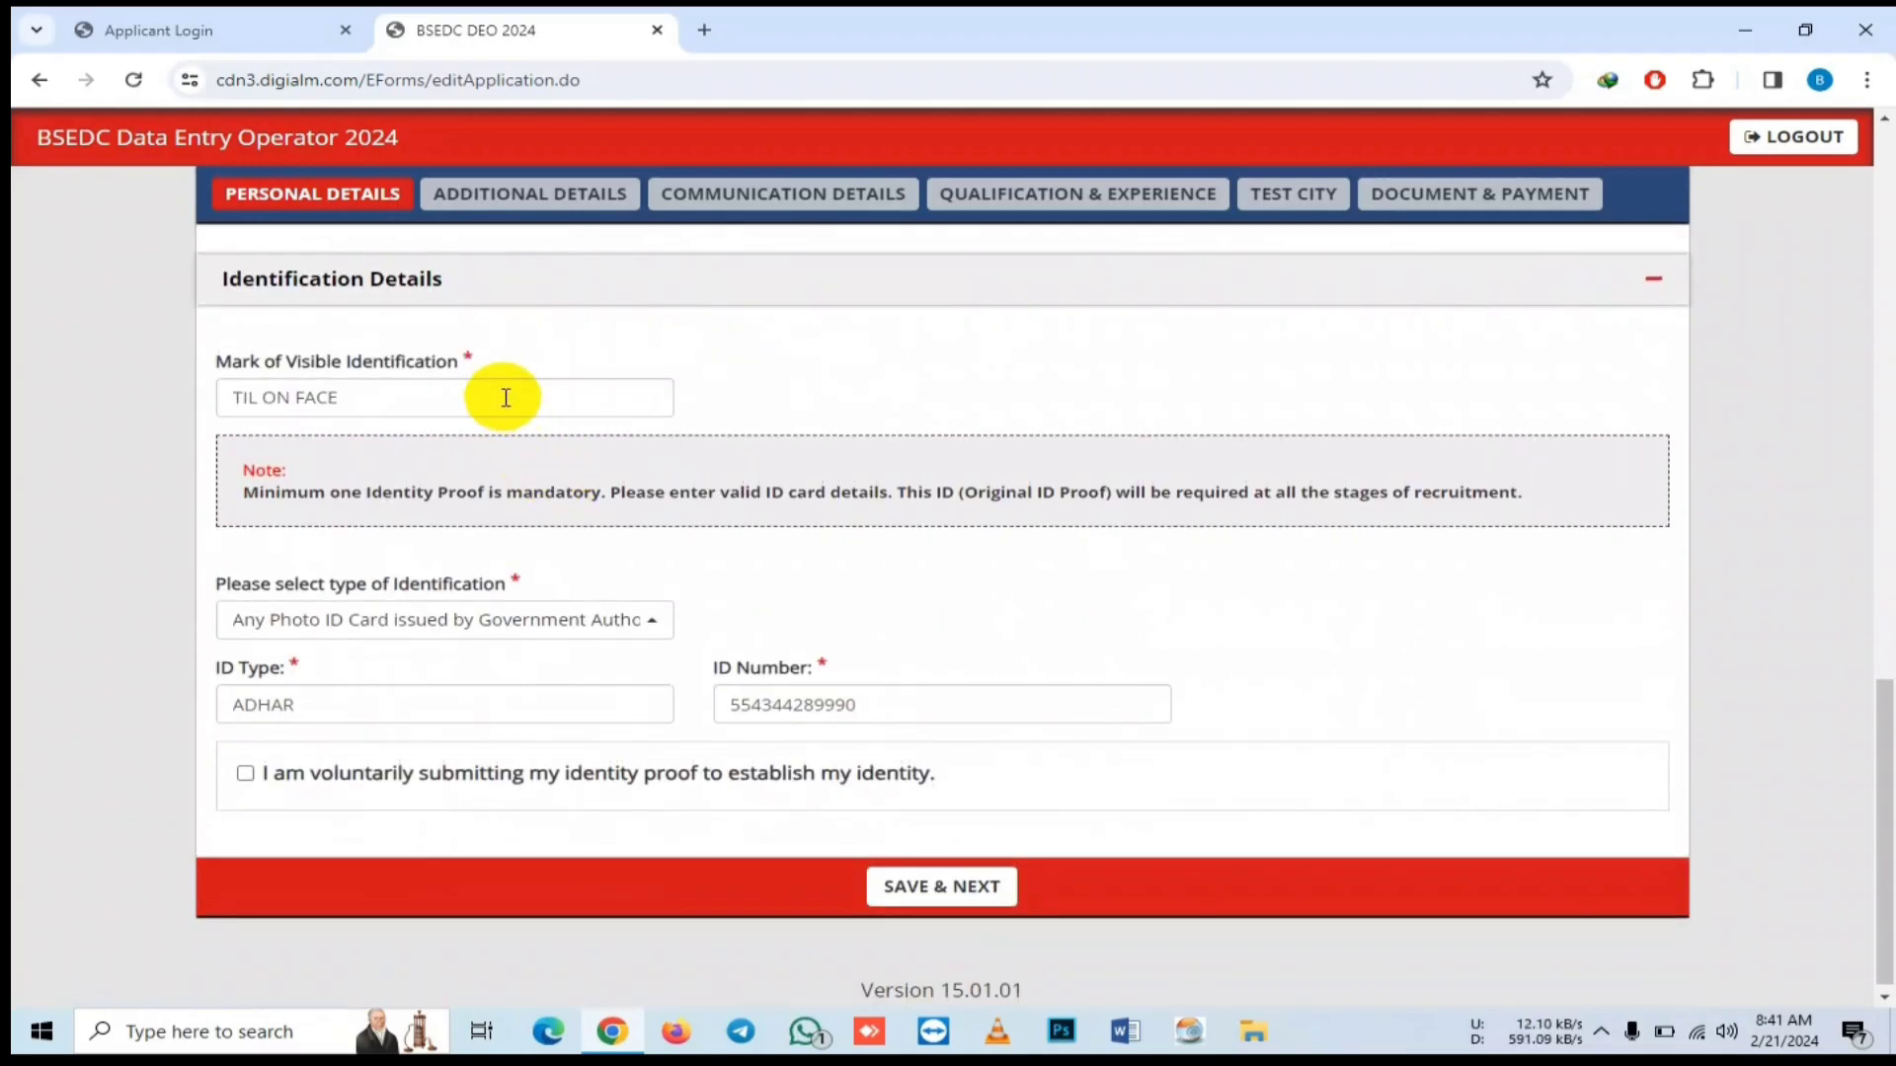
left_click(506, 395)
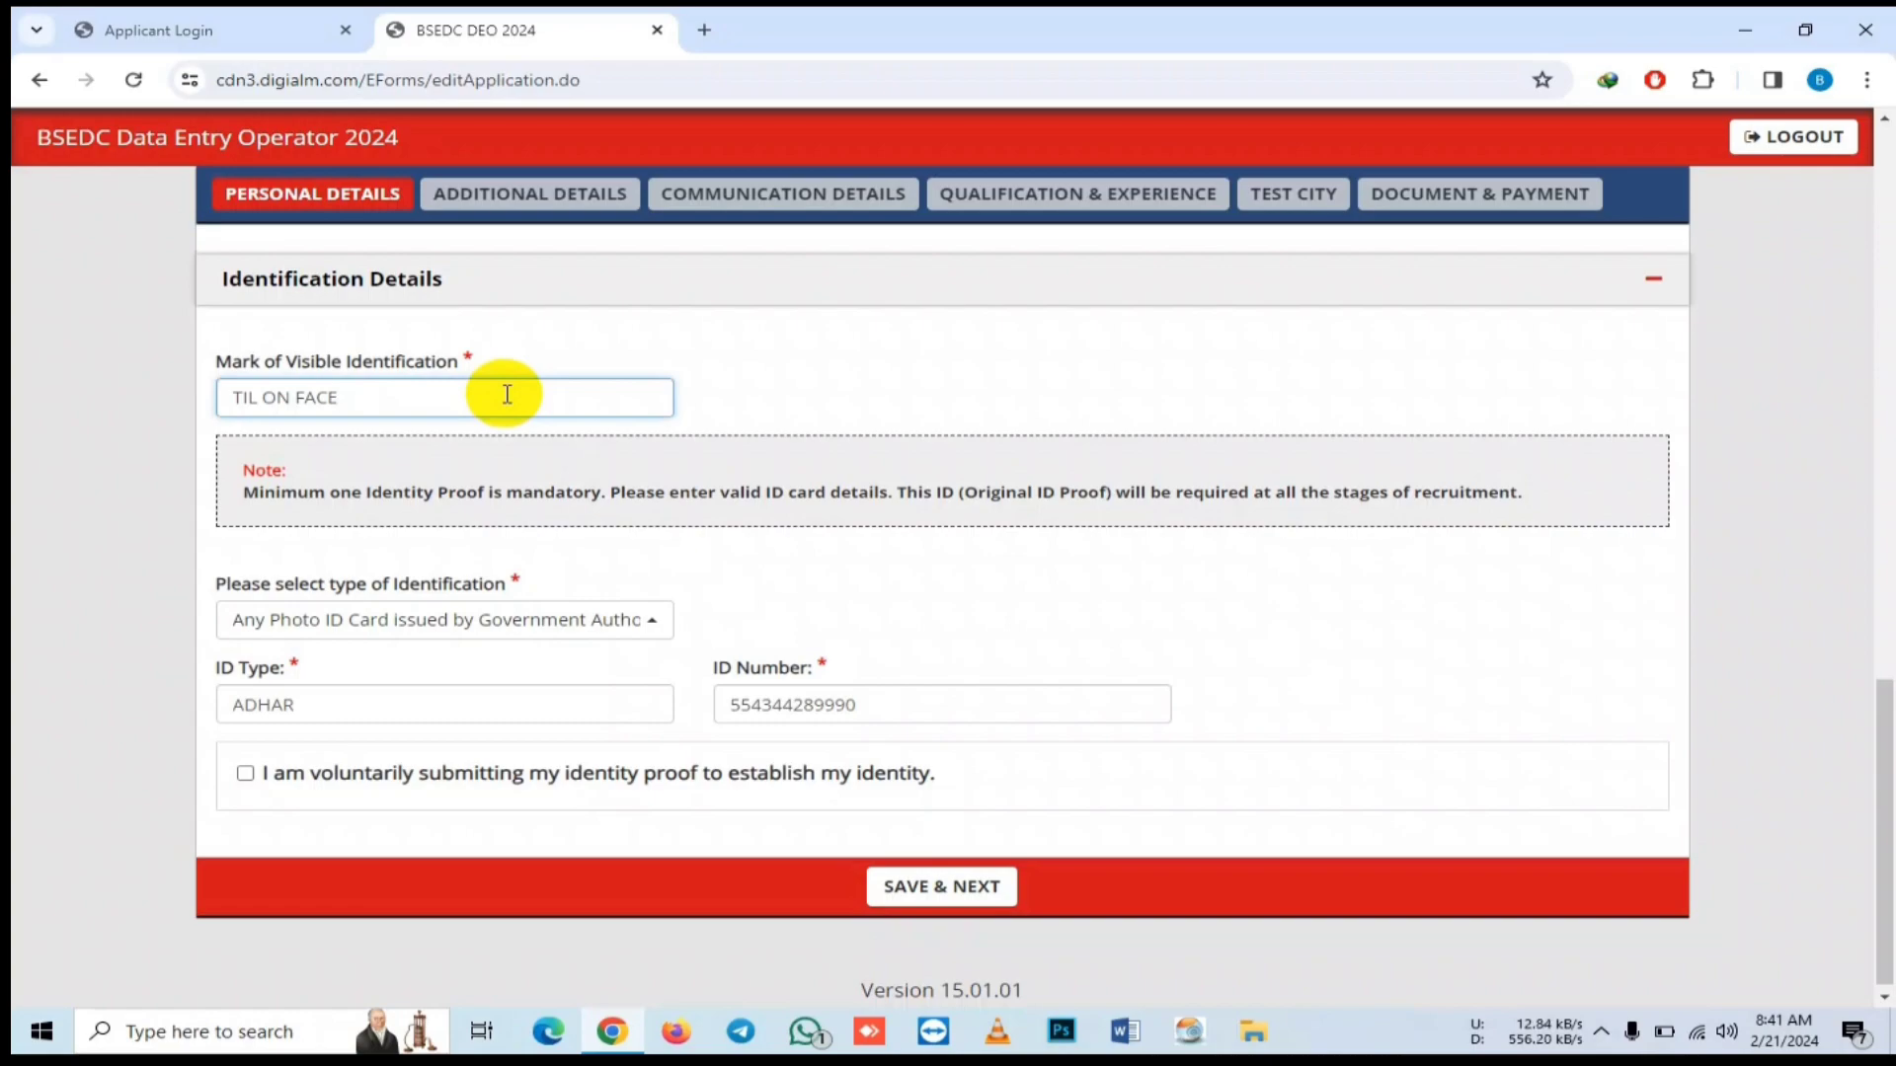
scroll(507, 394, "down", 1)
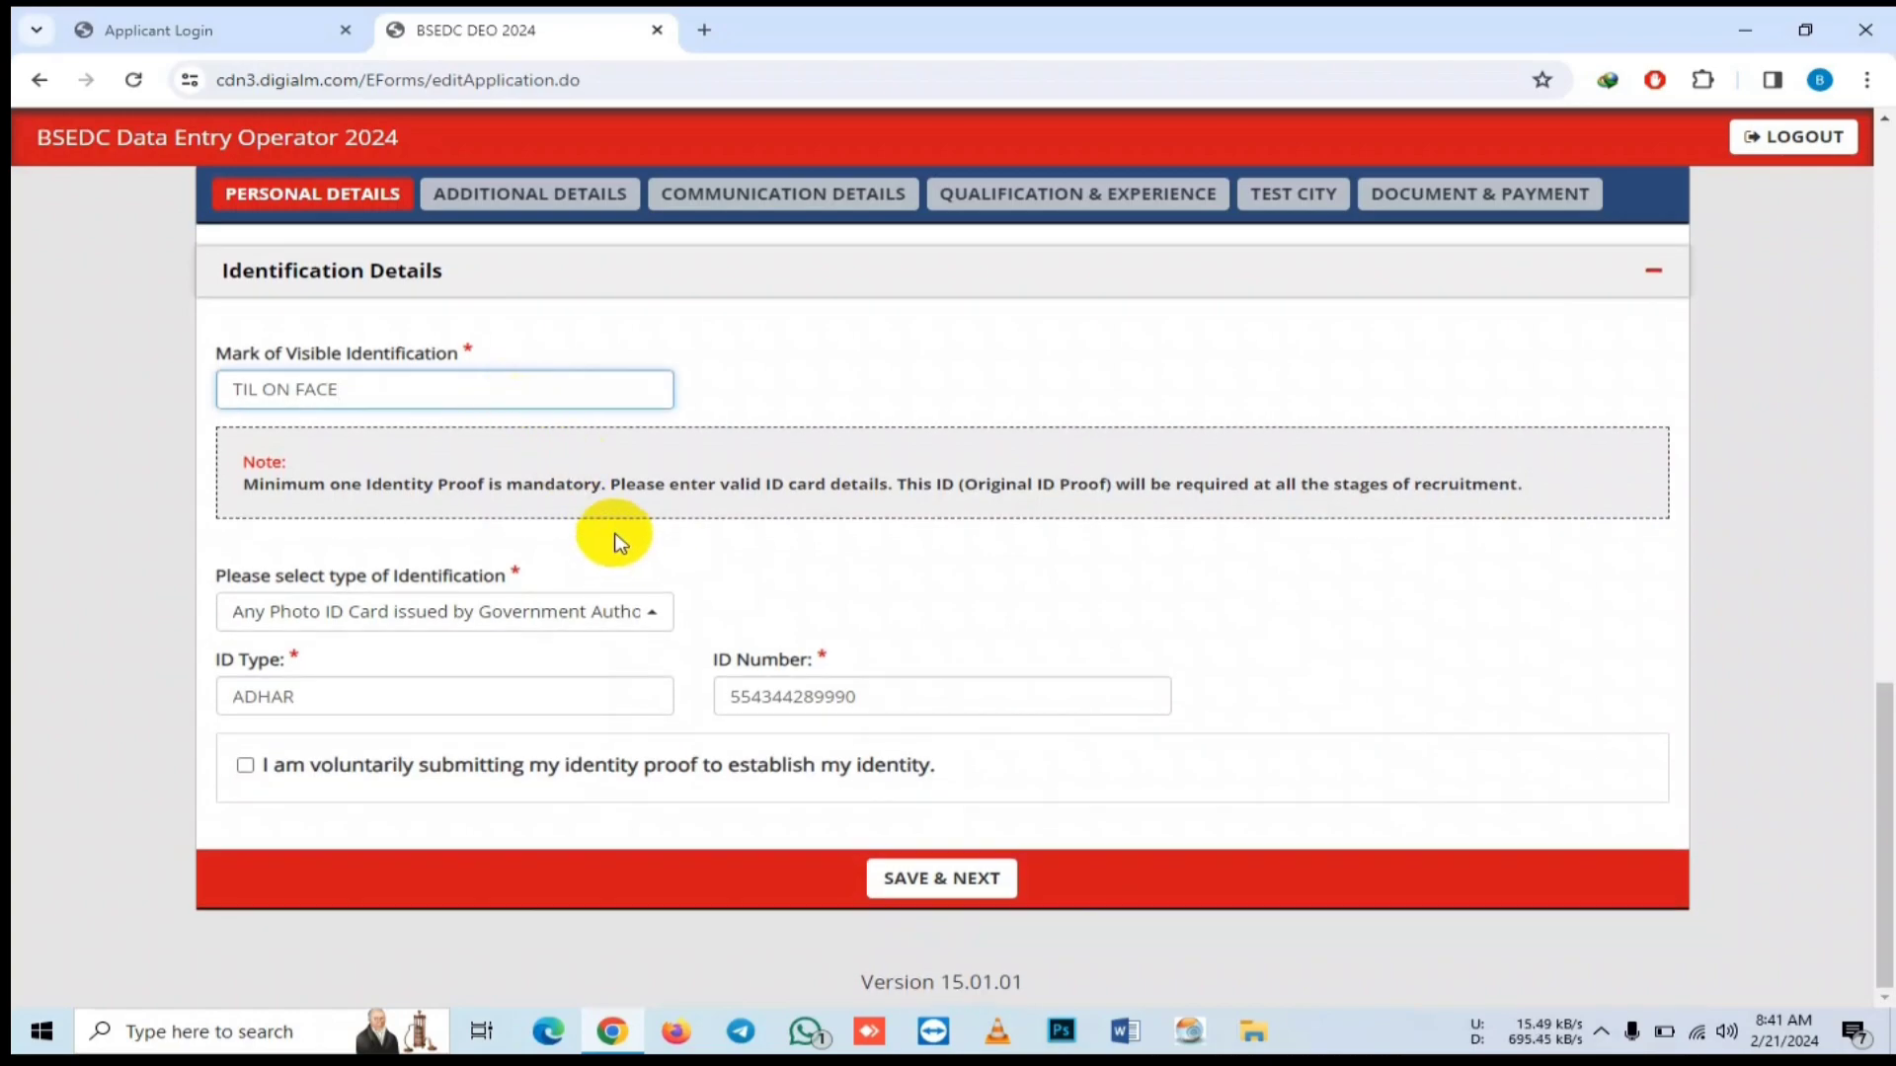
left_click(613, 614)
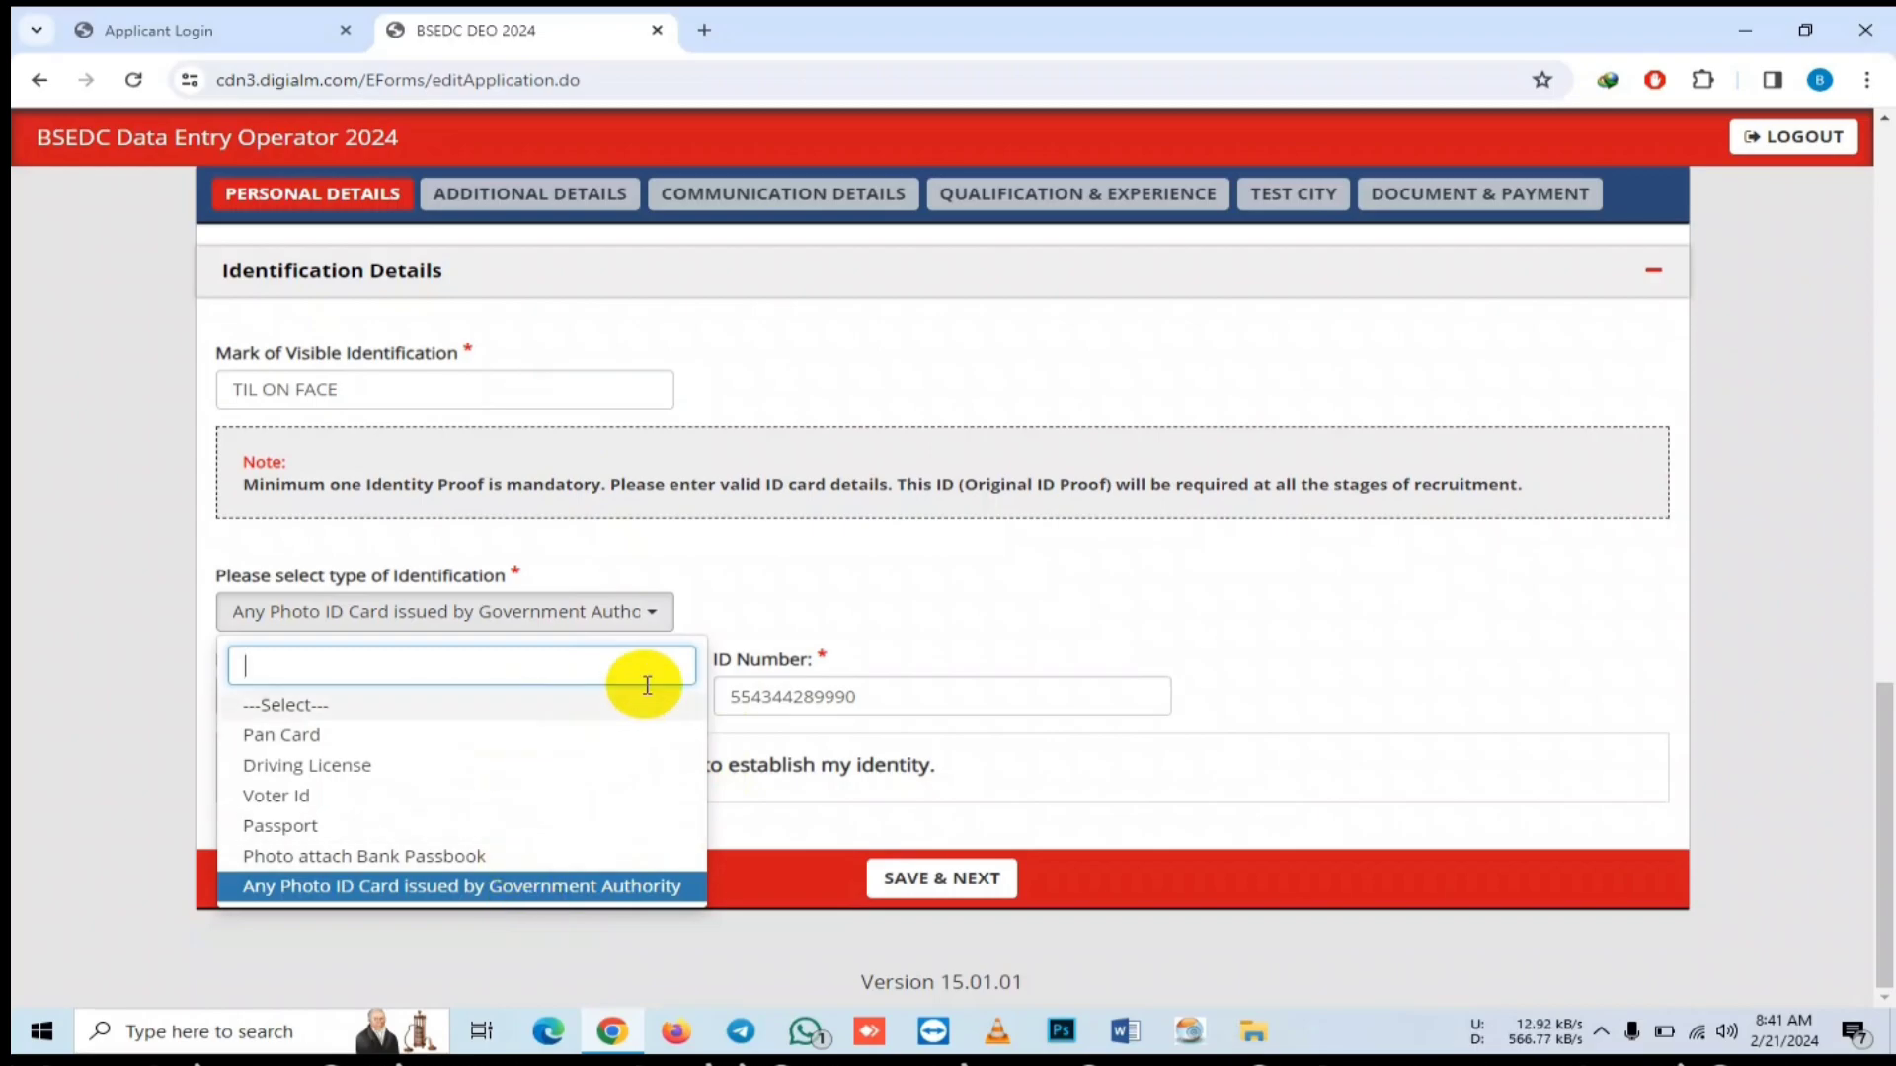
left_click(770, 512)
left_click(545, 696)
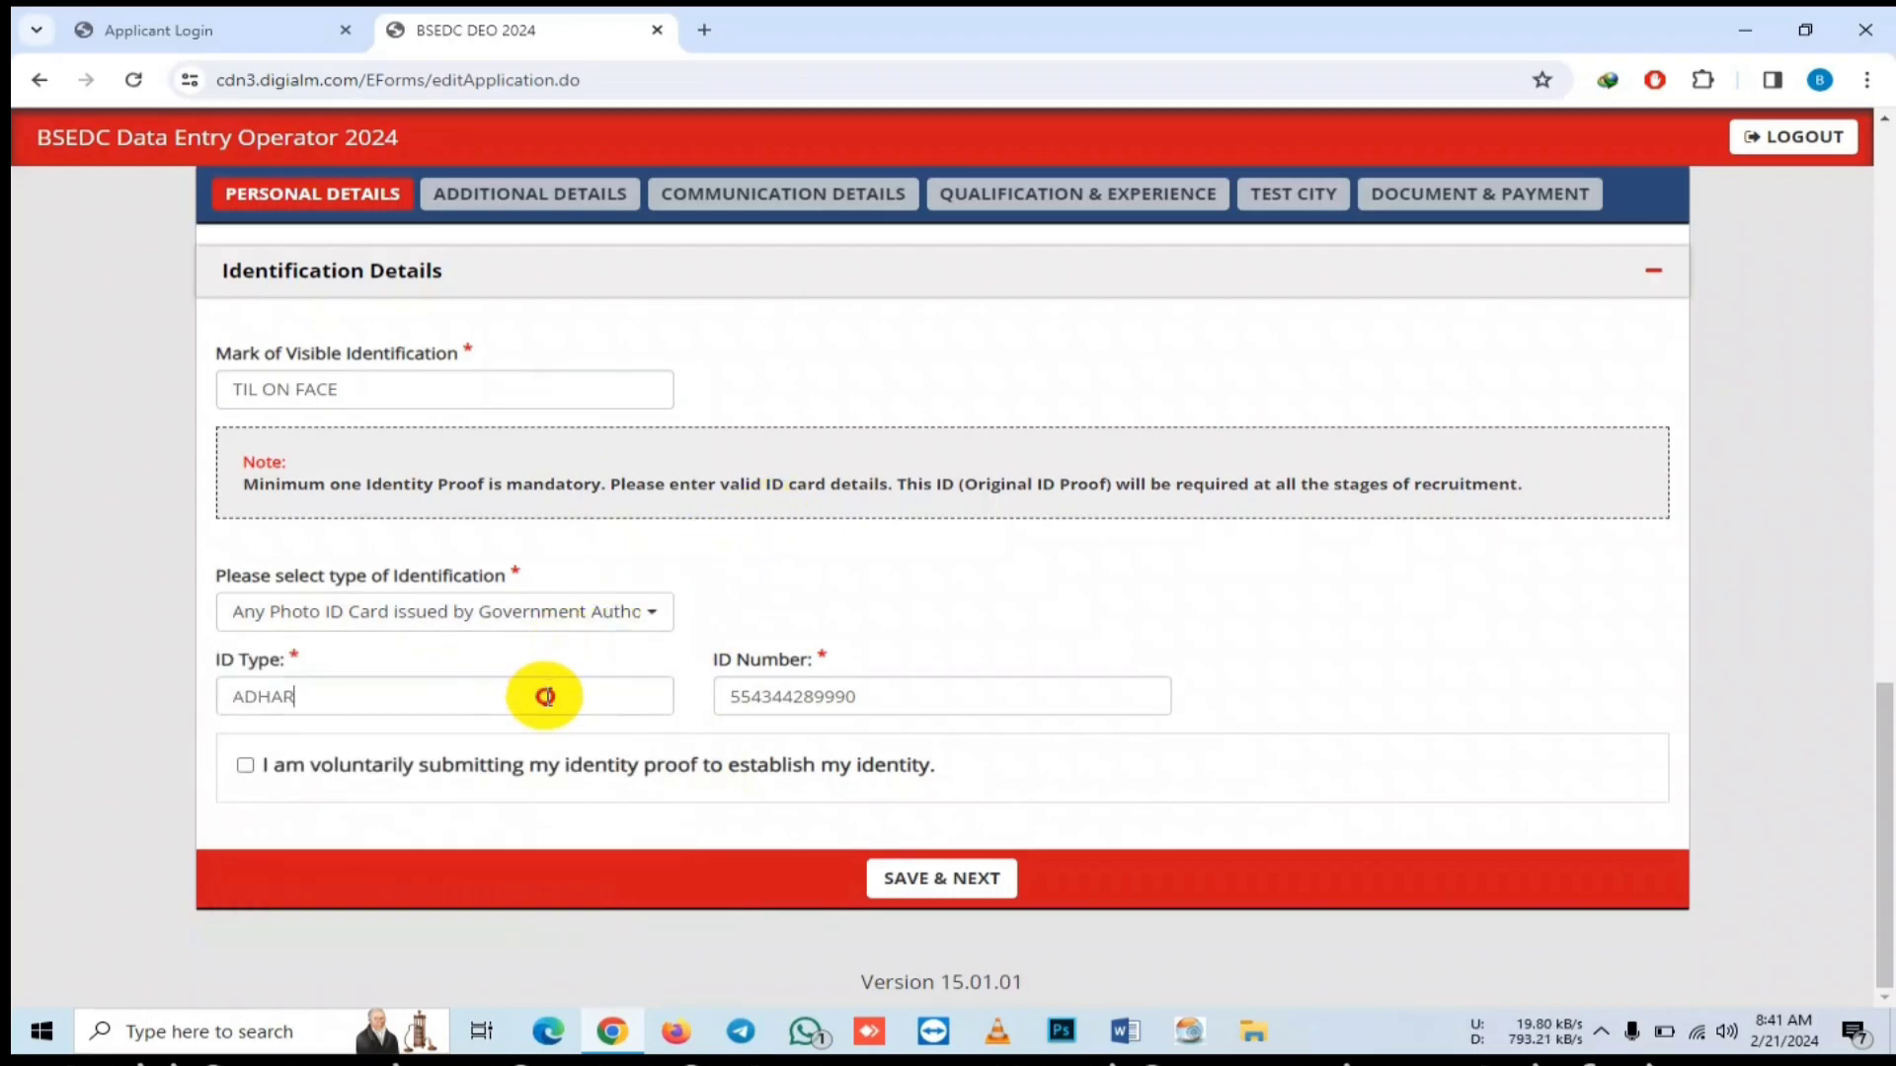
left_click(885, 701)
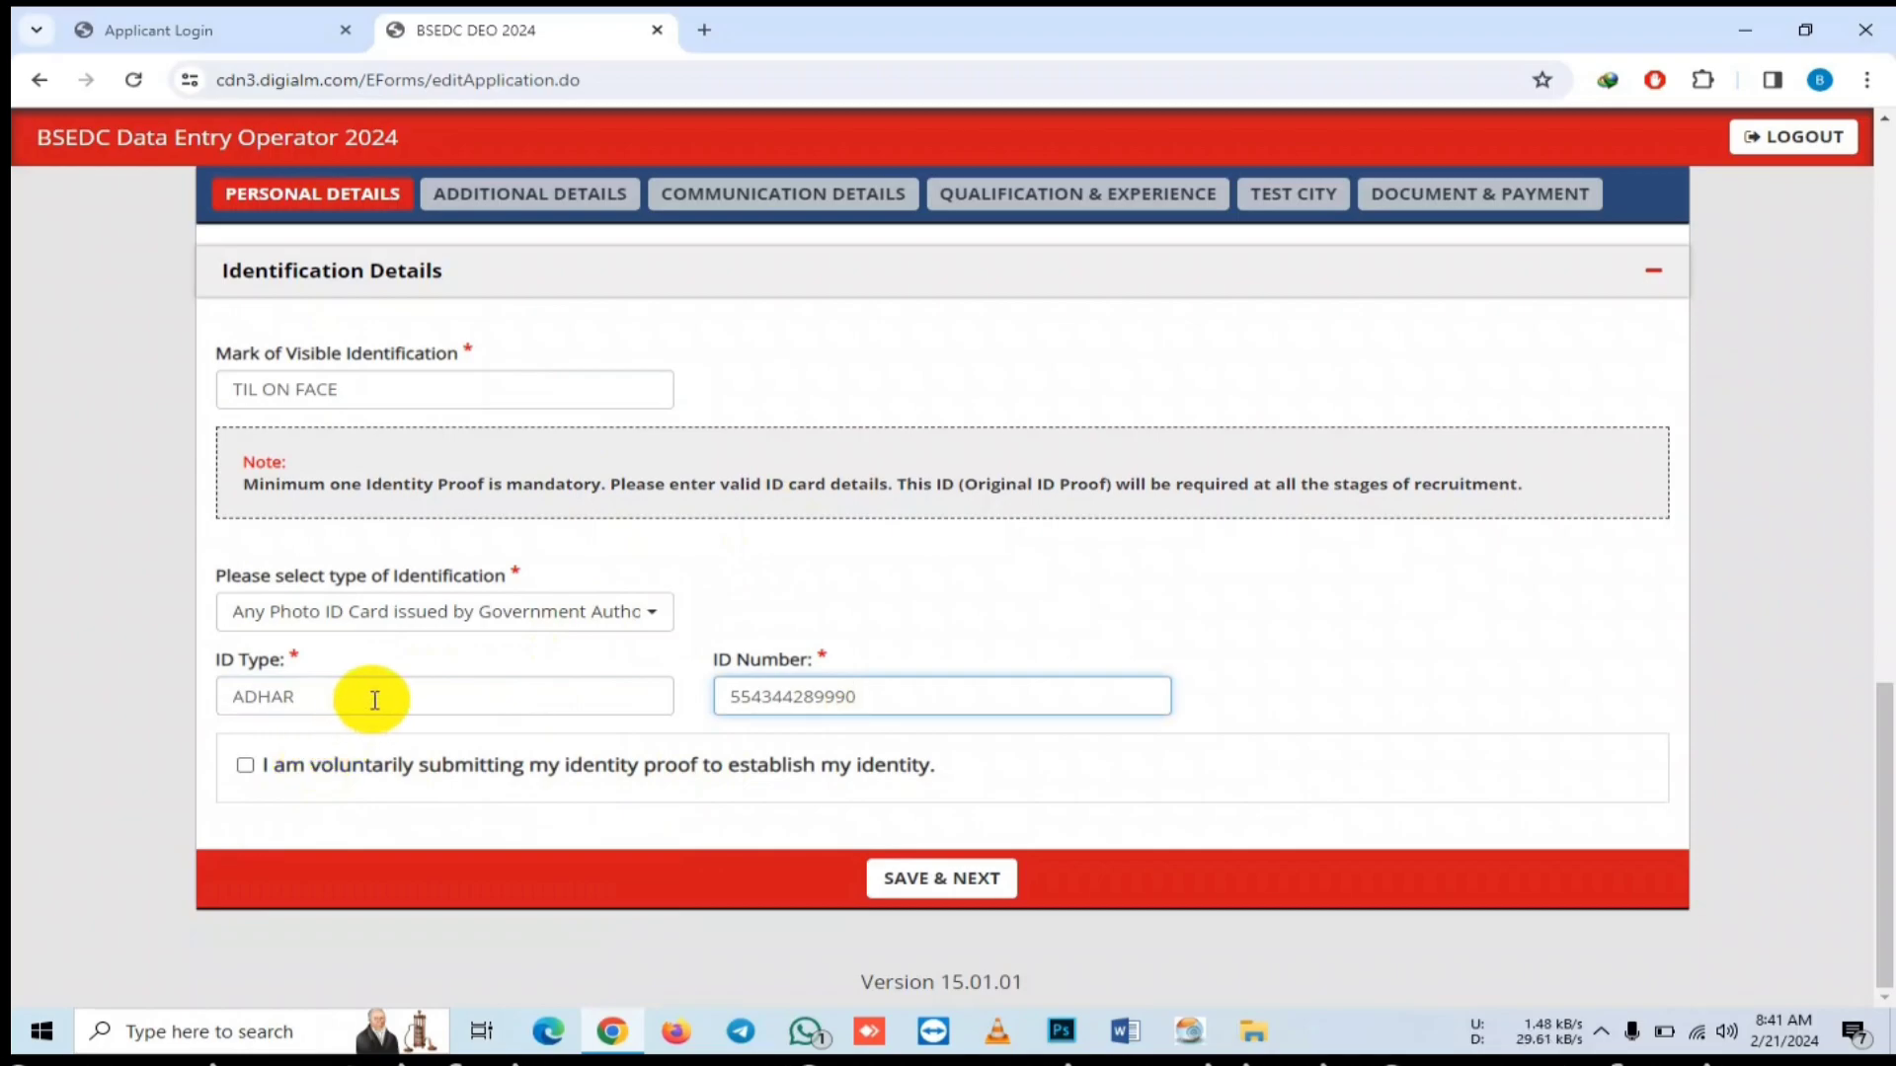
- Accept the voluntary identity proof declaration, save the personal details and dismiss the save confirmation
left_click(245, 766)
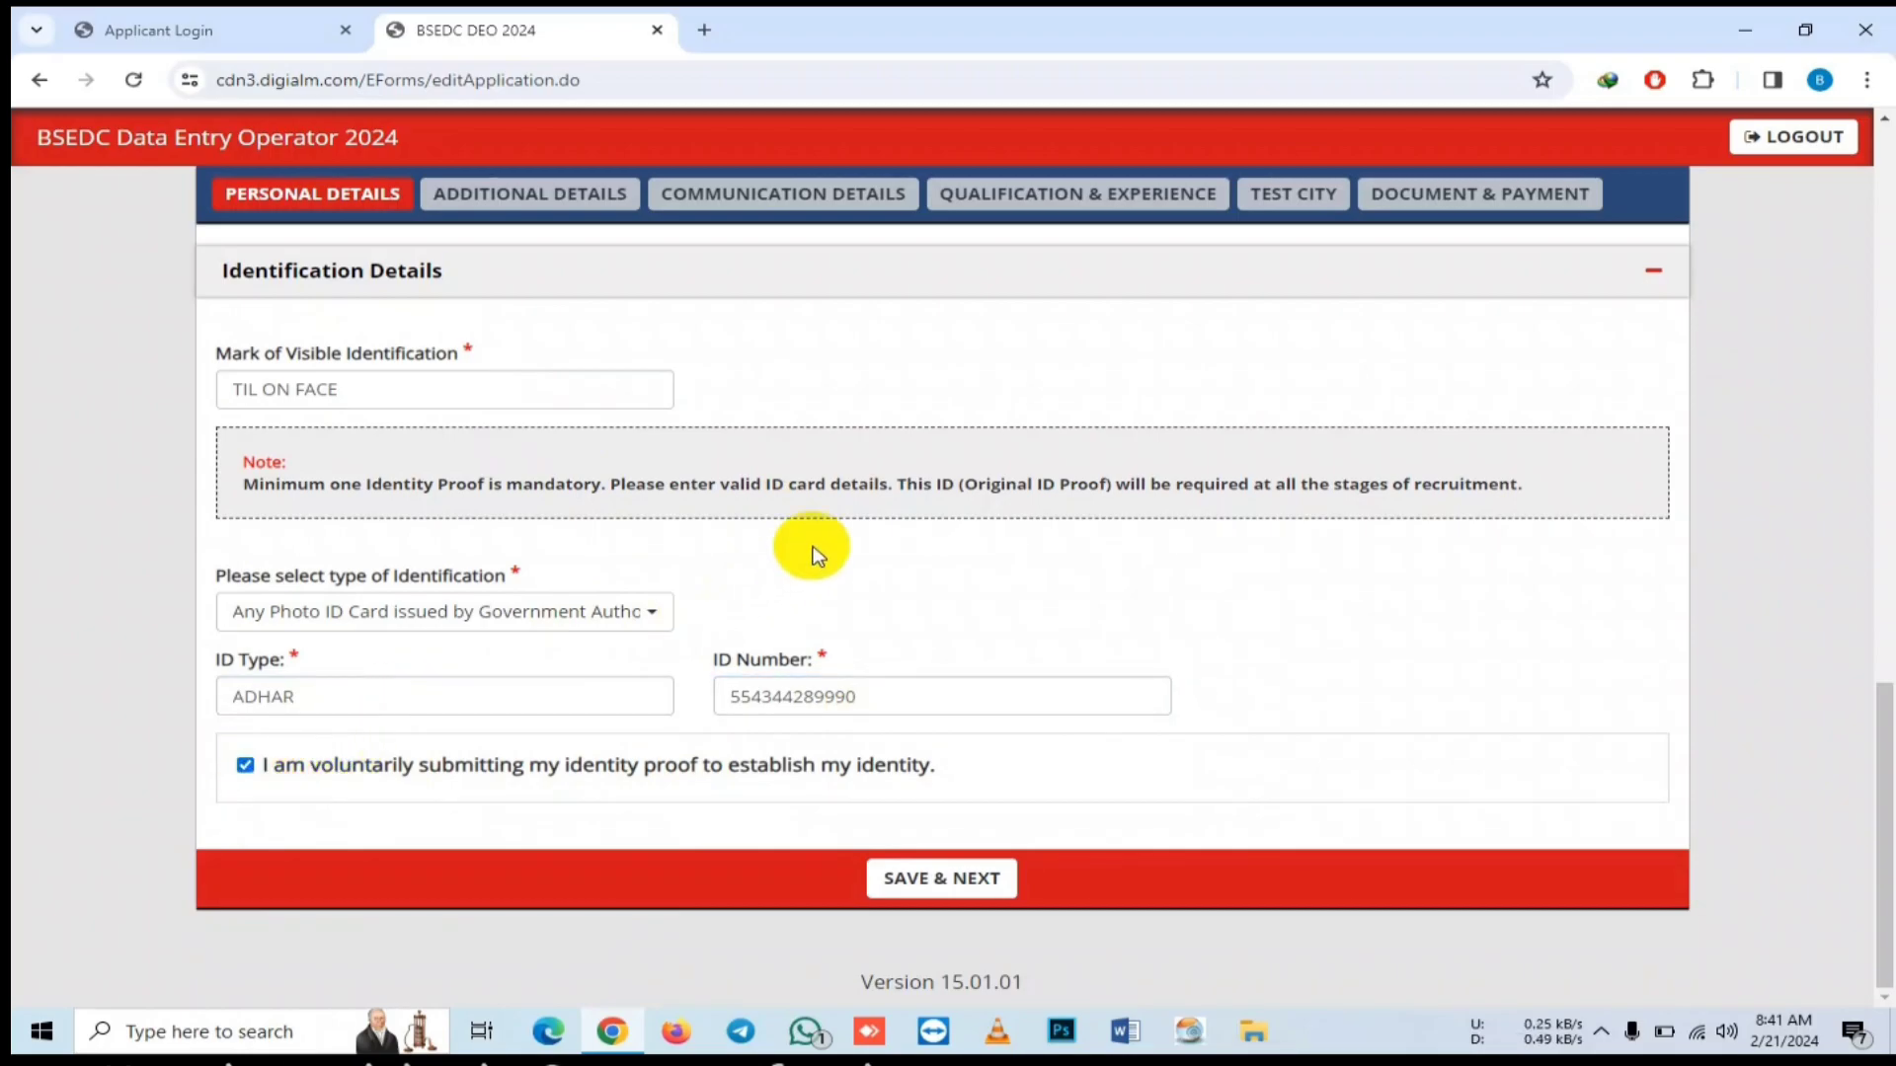
left_click(937, 877)
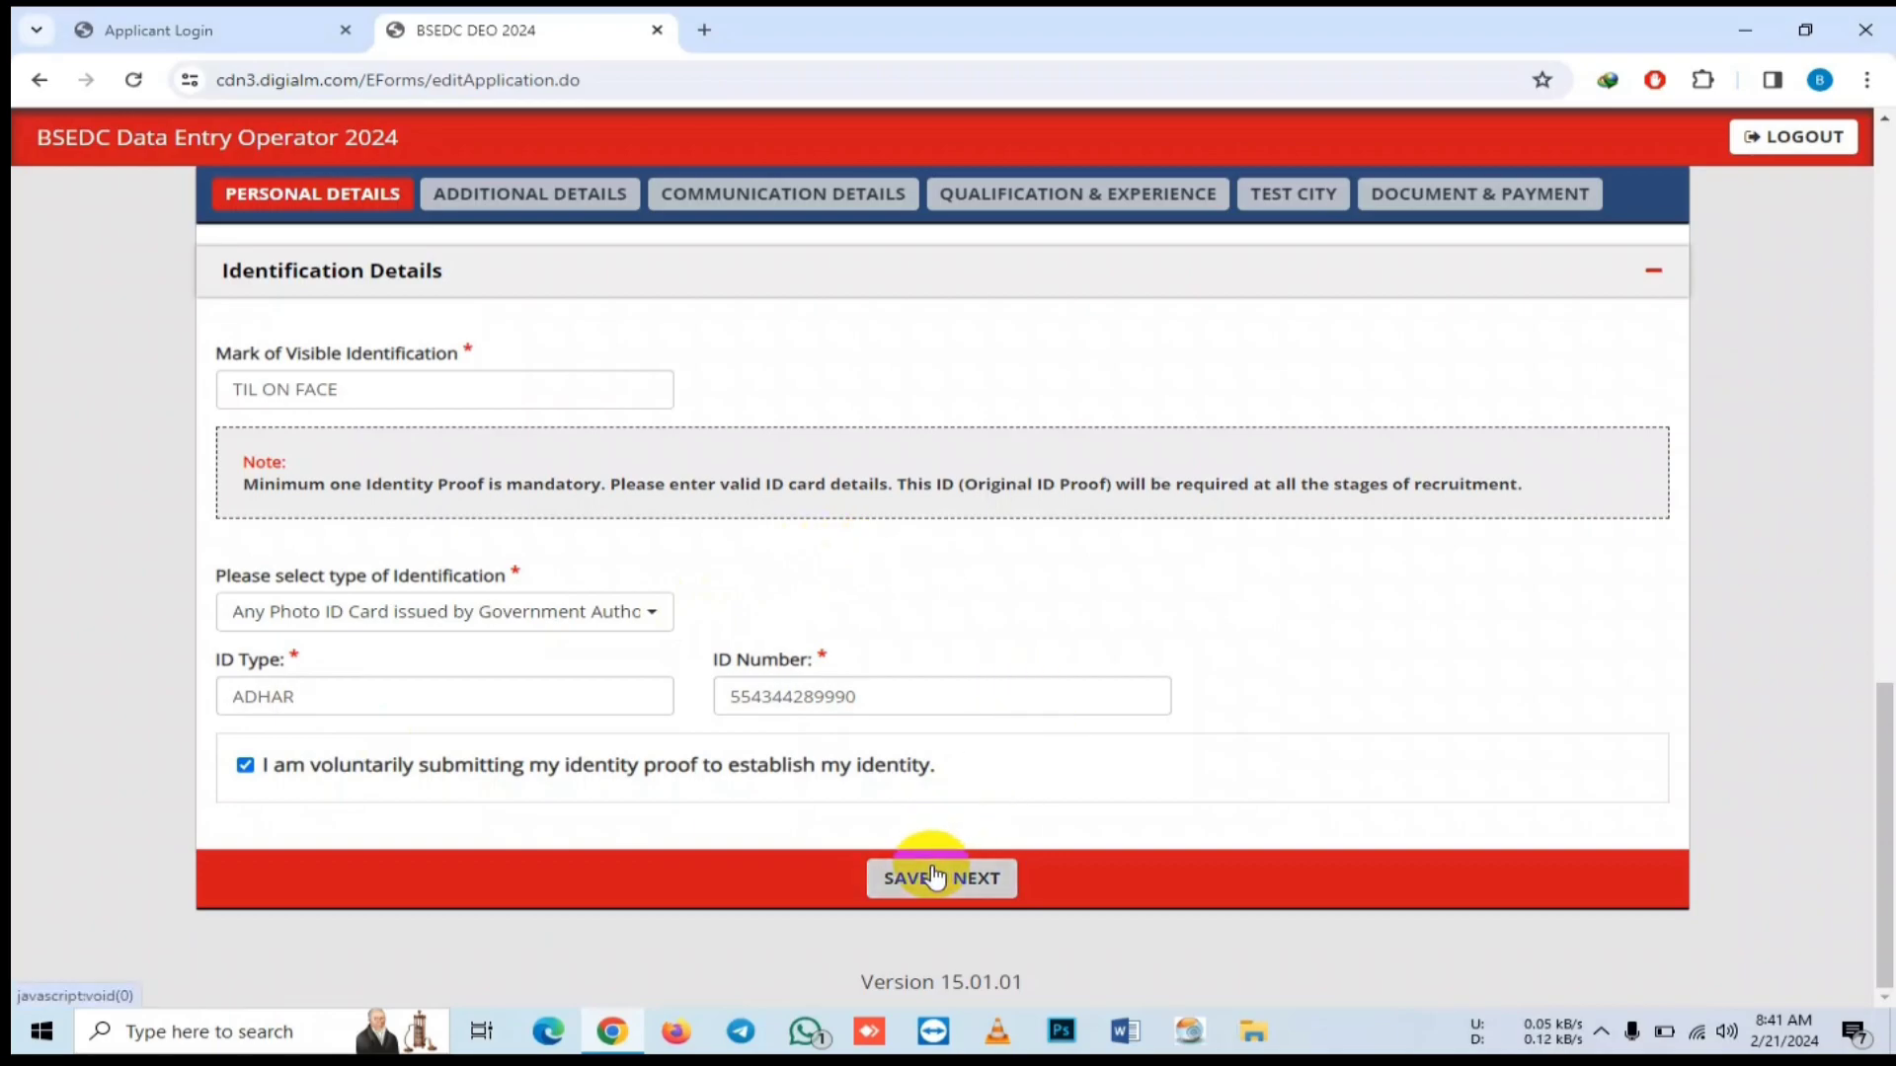
scroll(954, 845, "up", 6)
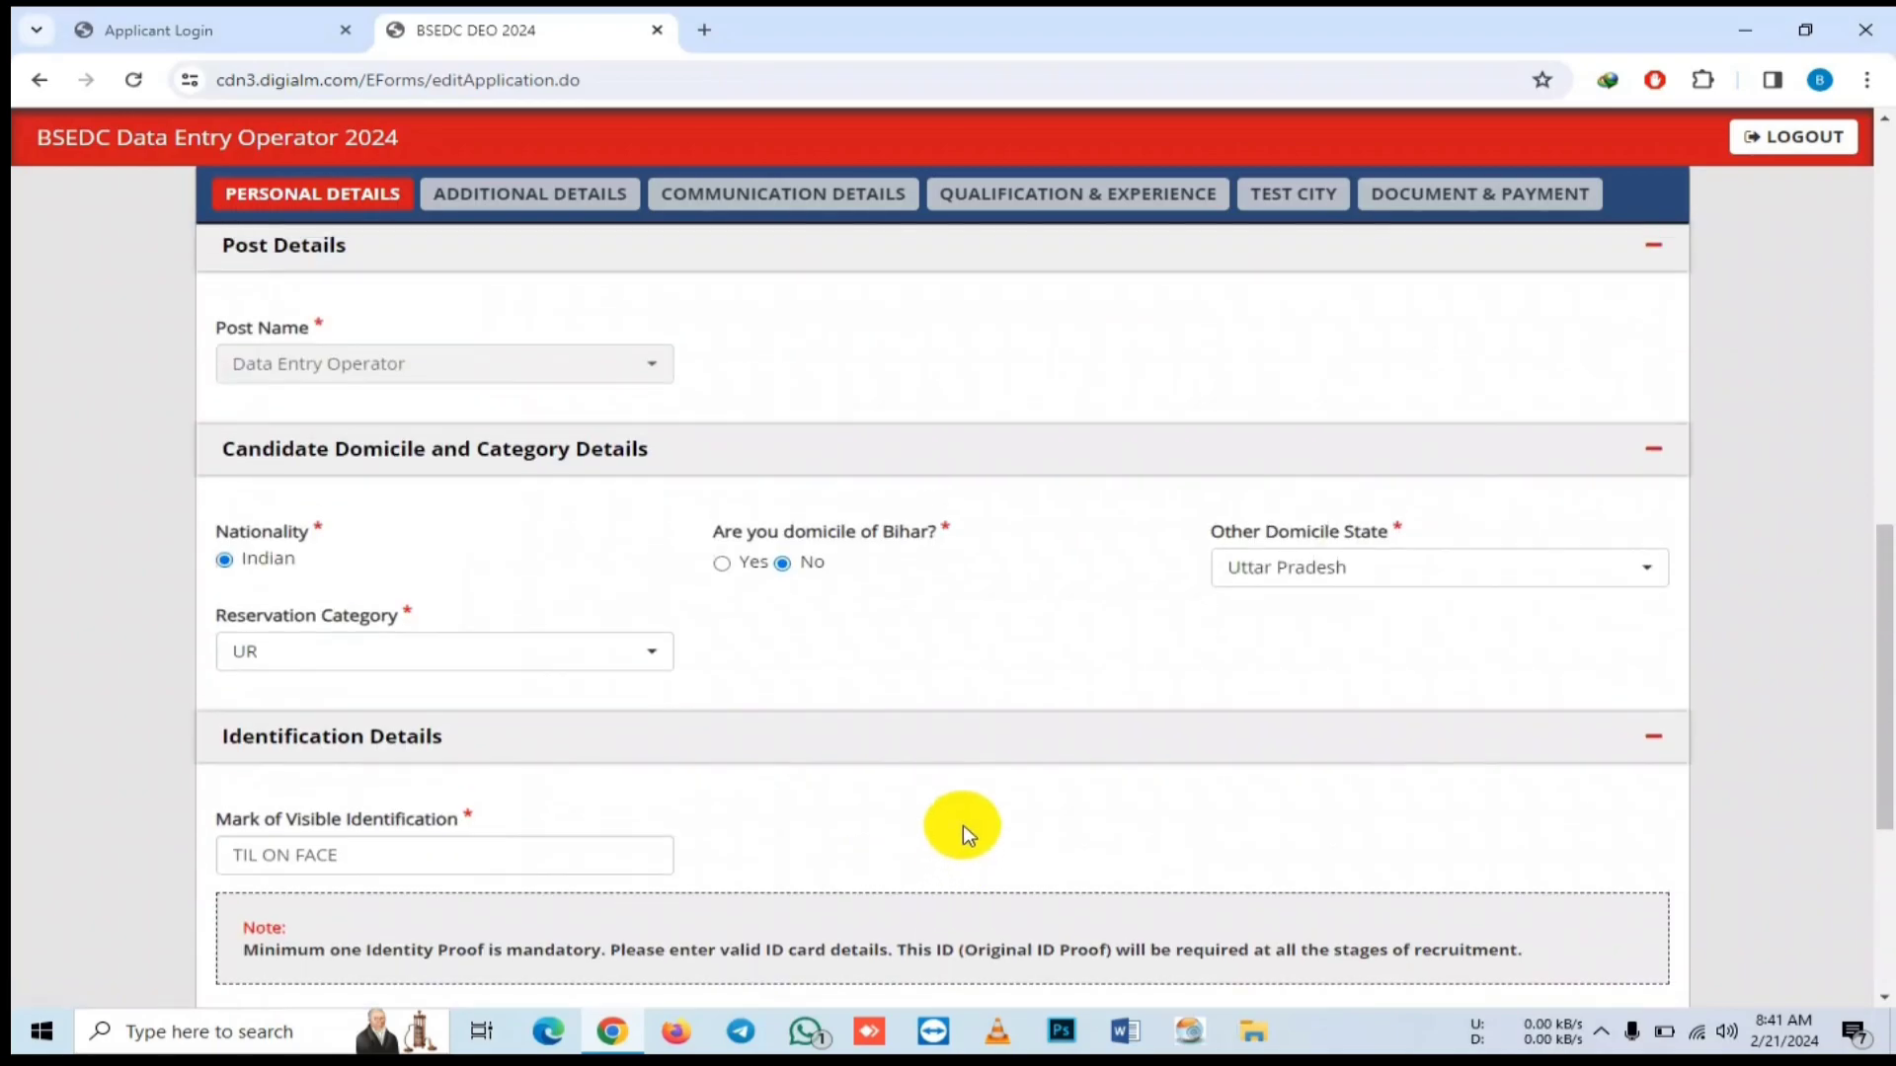
scroll(963, 825, "down", 6)
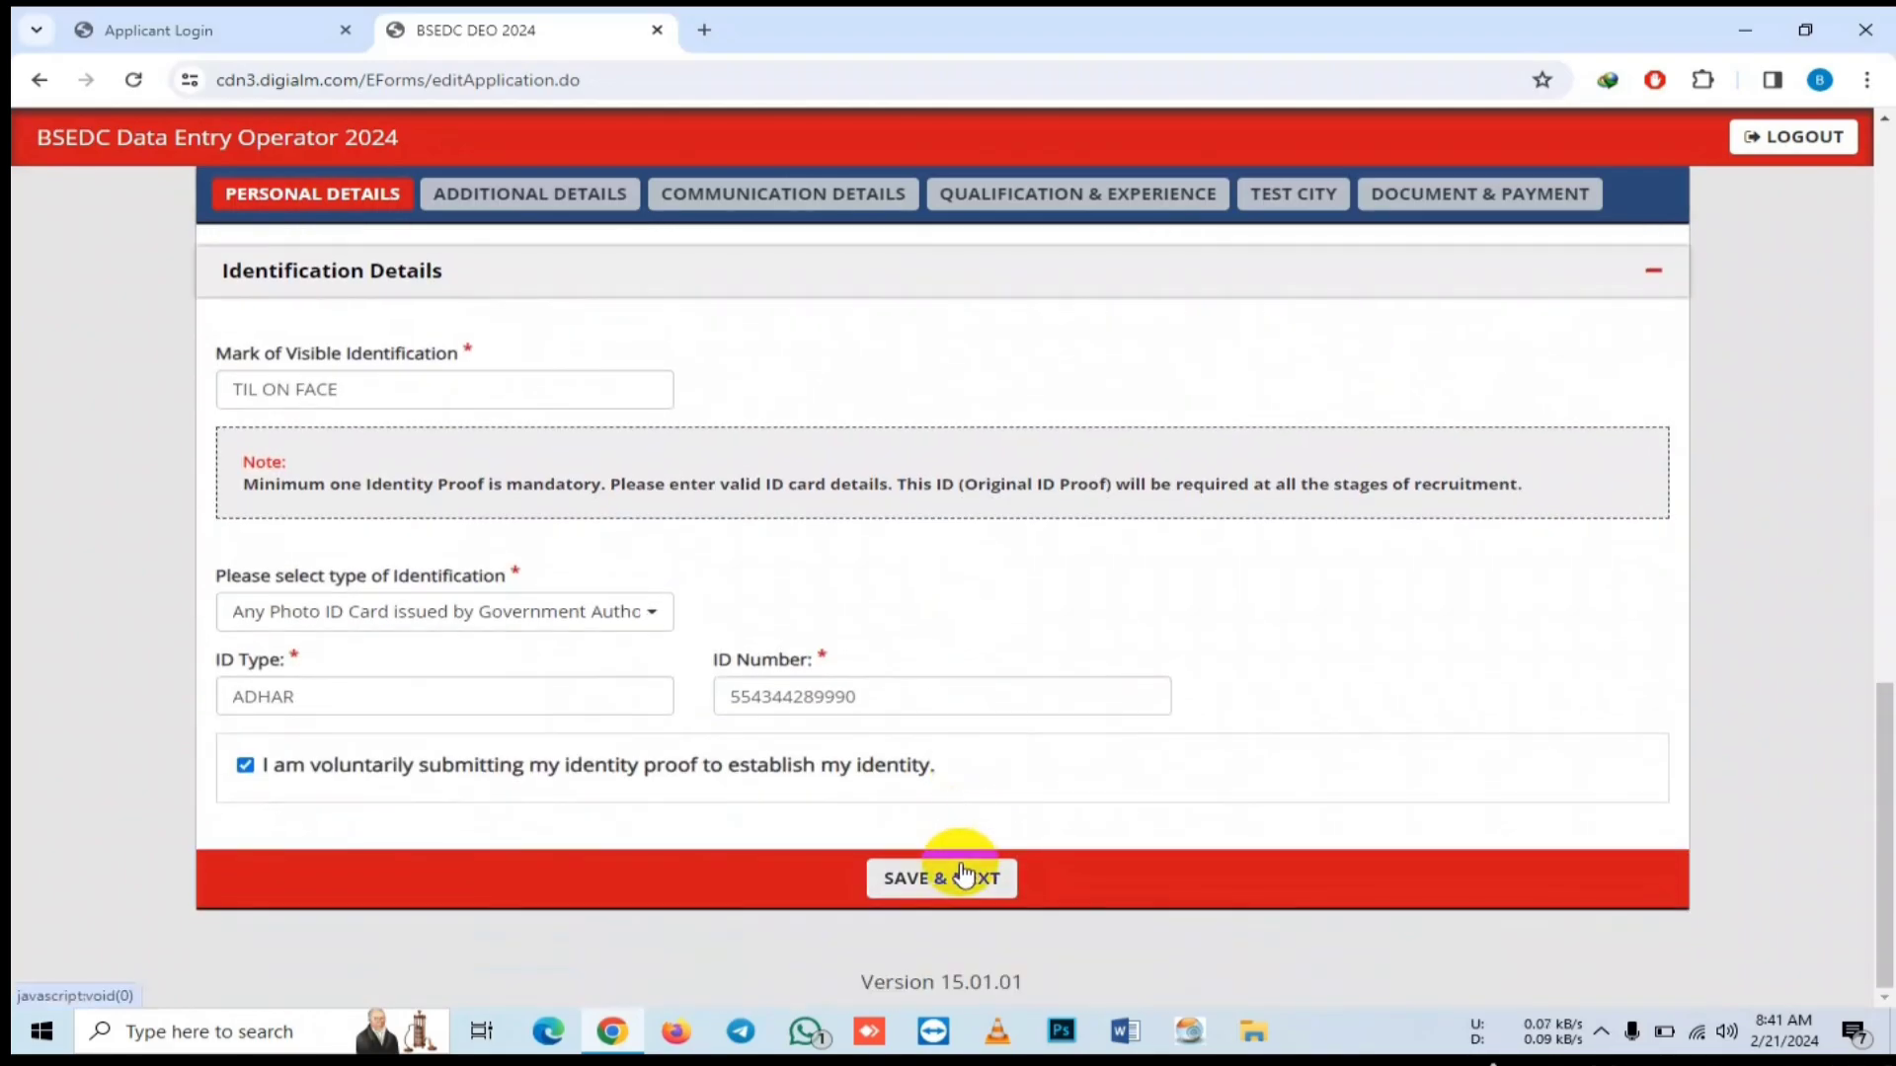
left_click(964, 877)
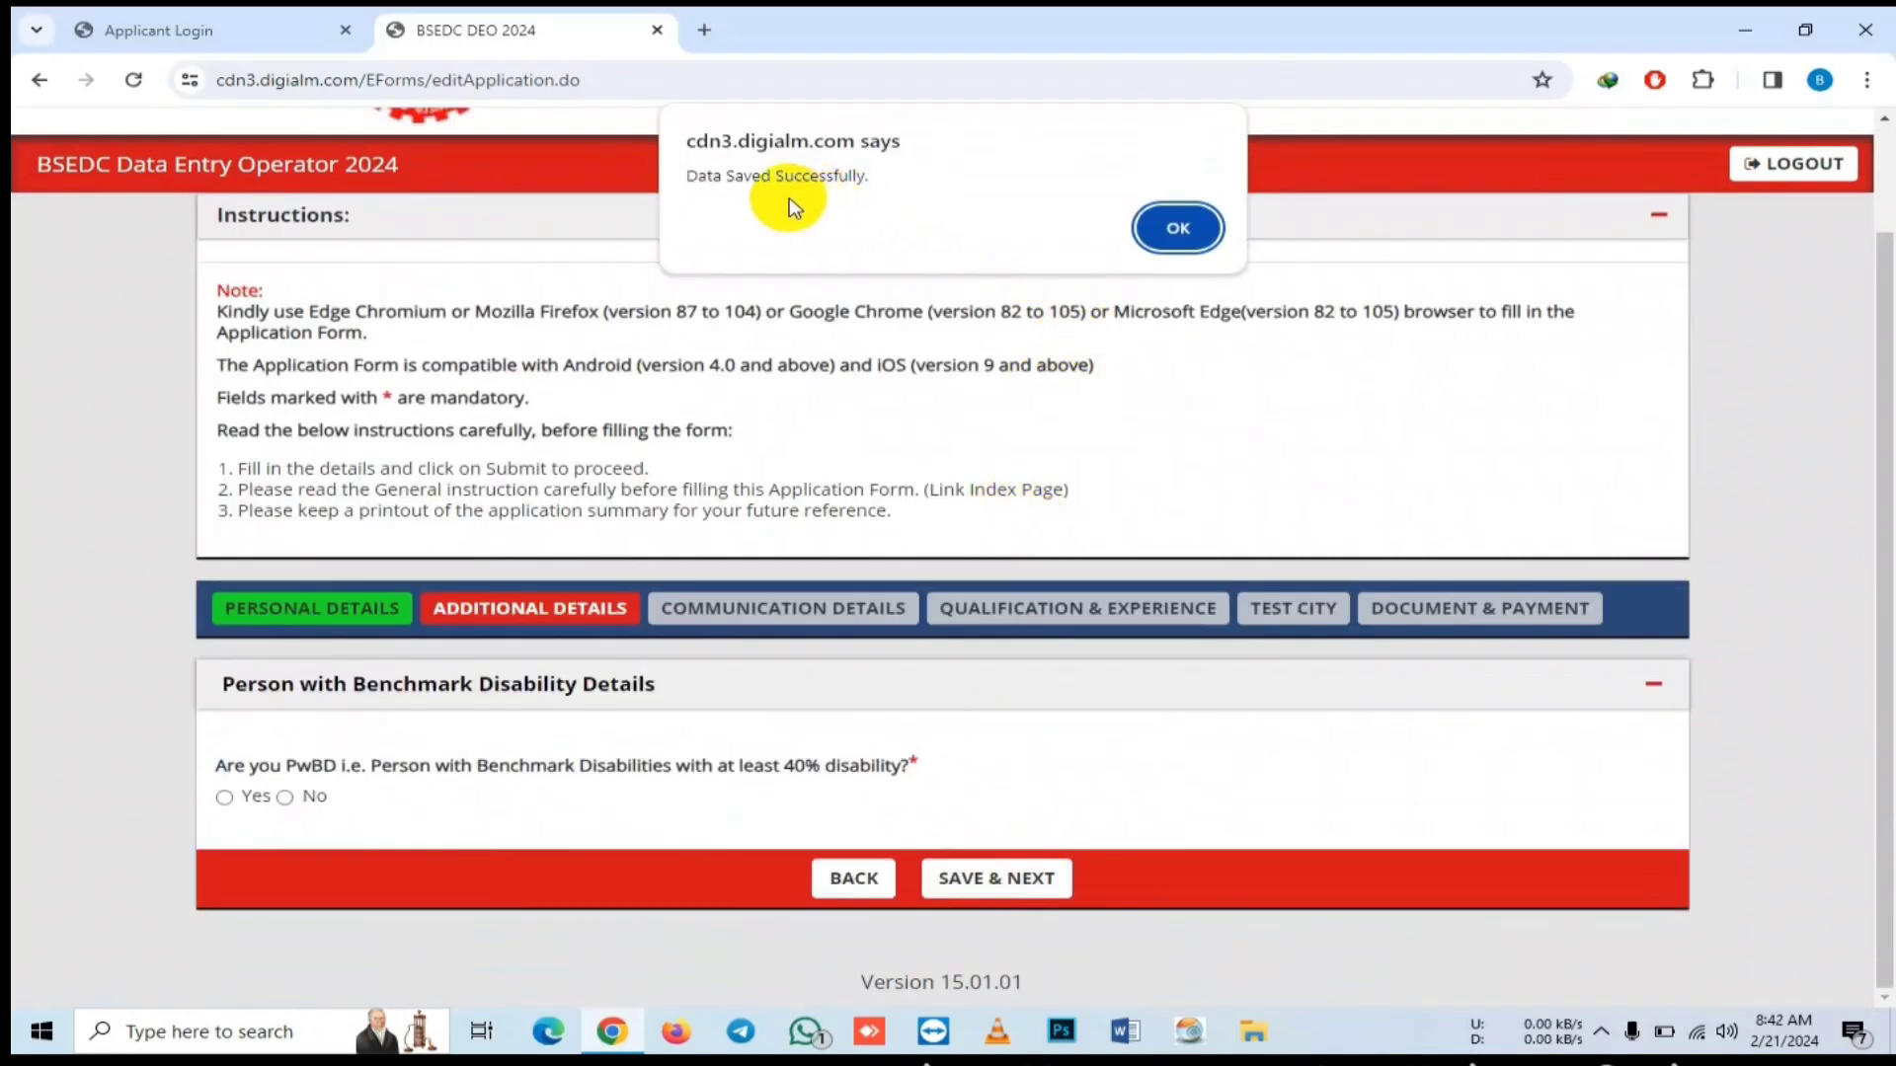
left_click(1172, 229)
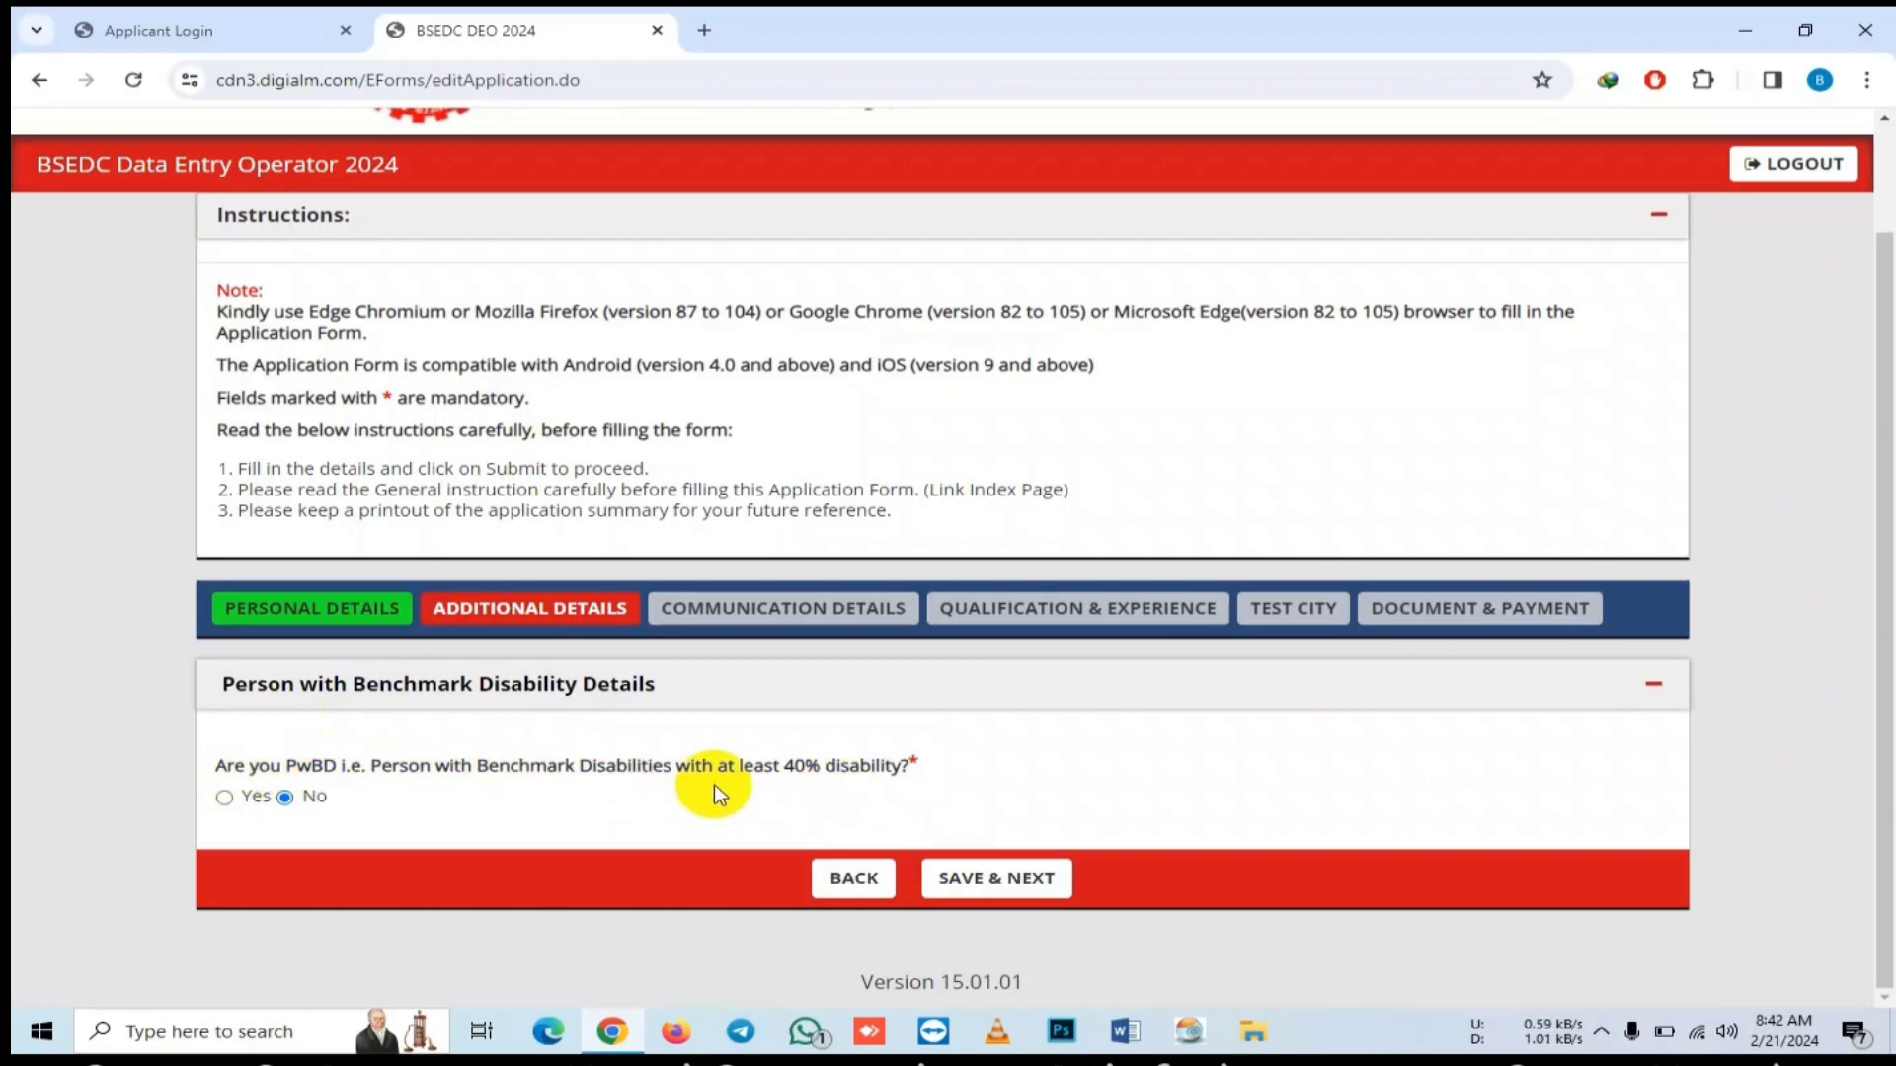
- Try answering Yes to the benchmark disability question to examine the percentage, type of disability and wheelchair support fields
left_click(253, 796)
scroll(395, 751, "down", 2)
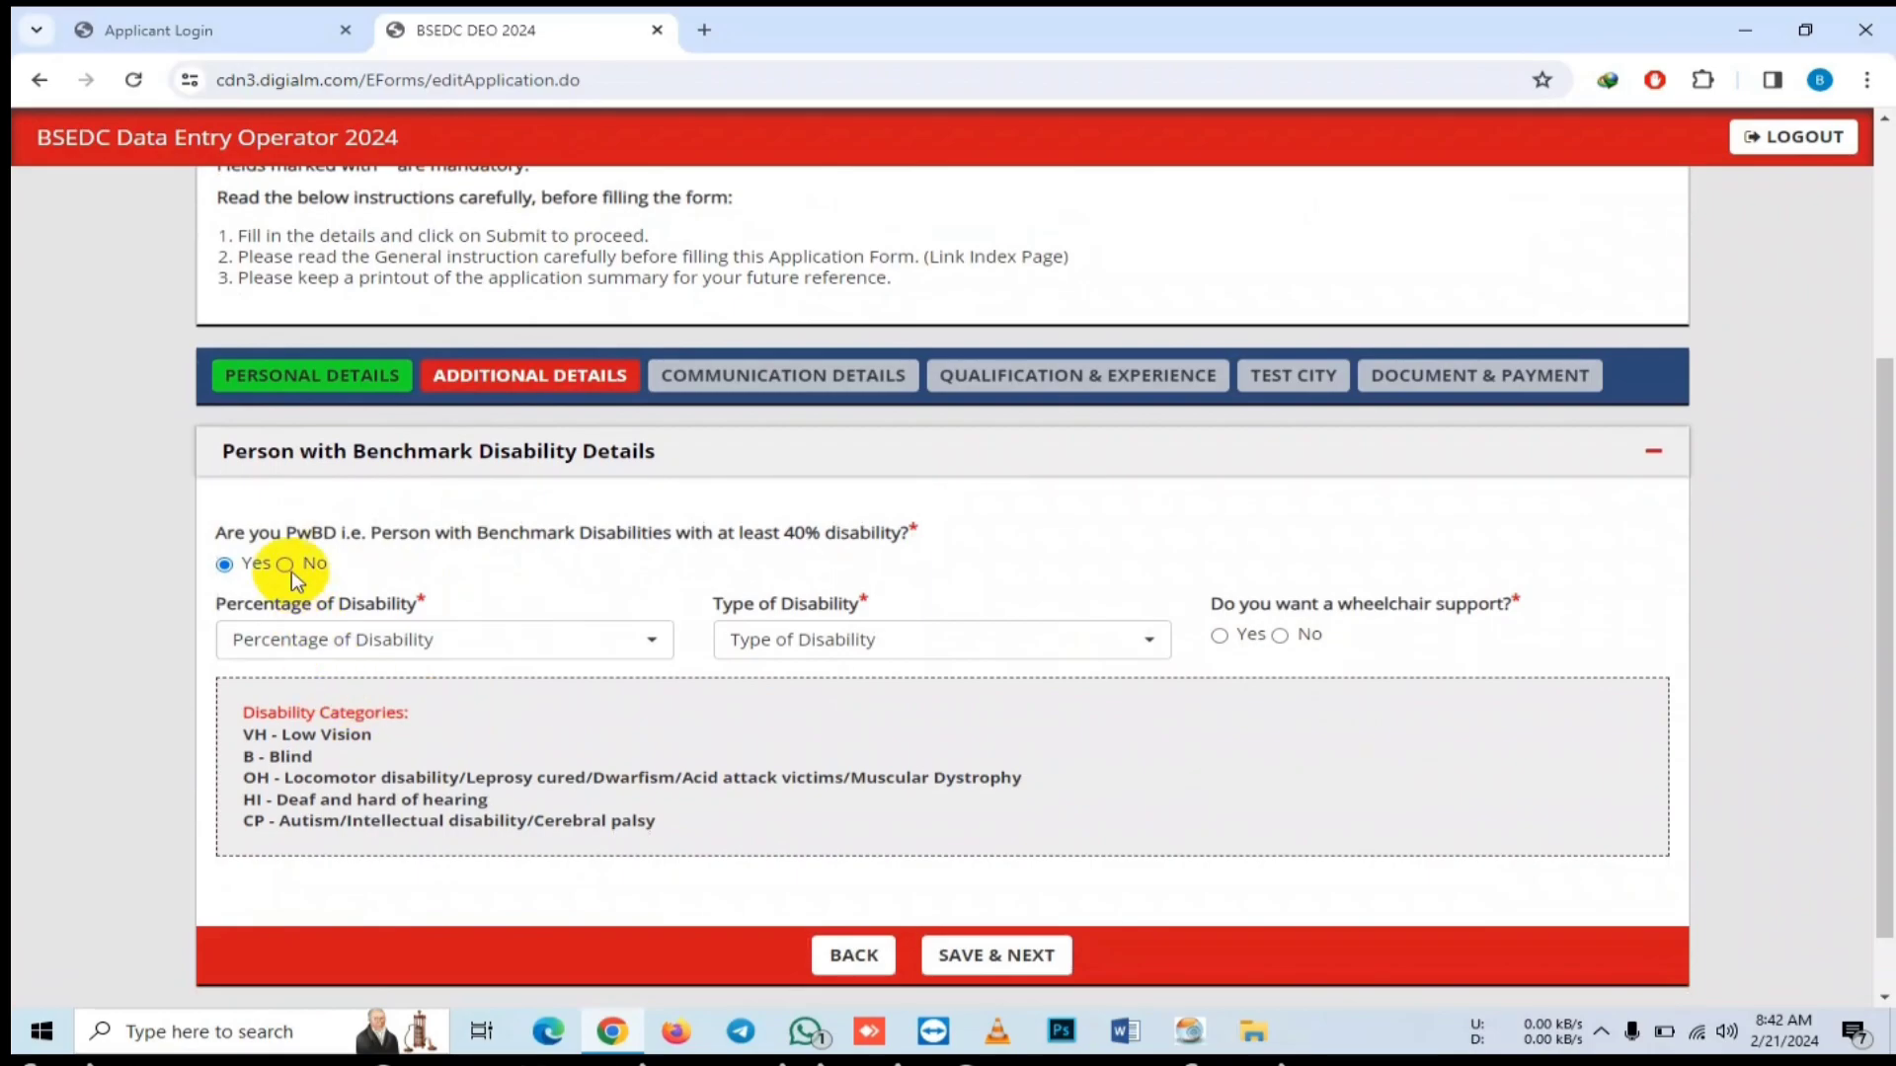
left_click(287, 567)
left_click(252, 790)
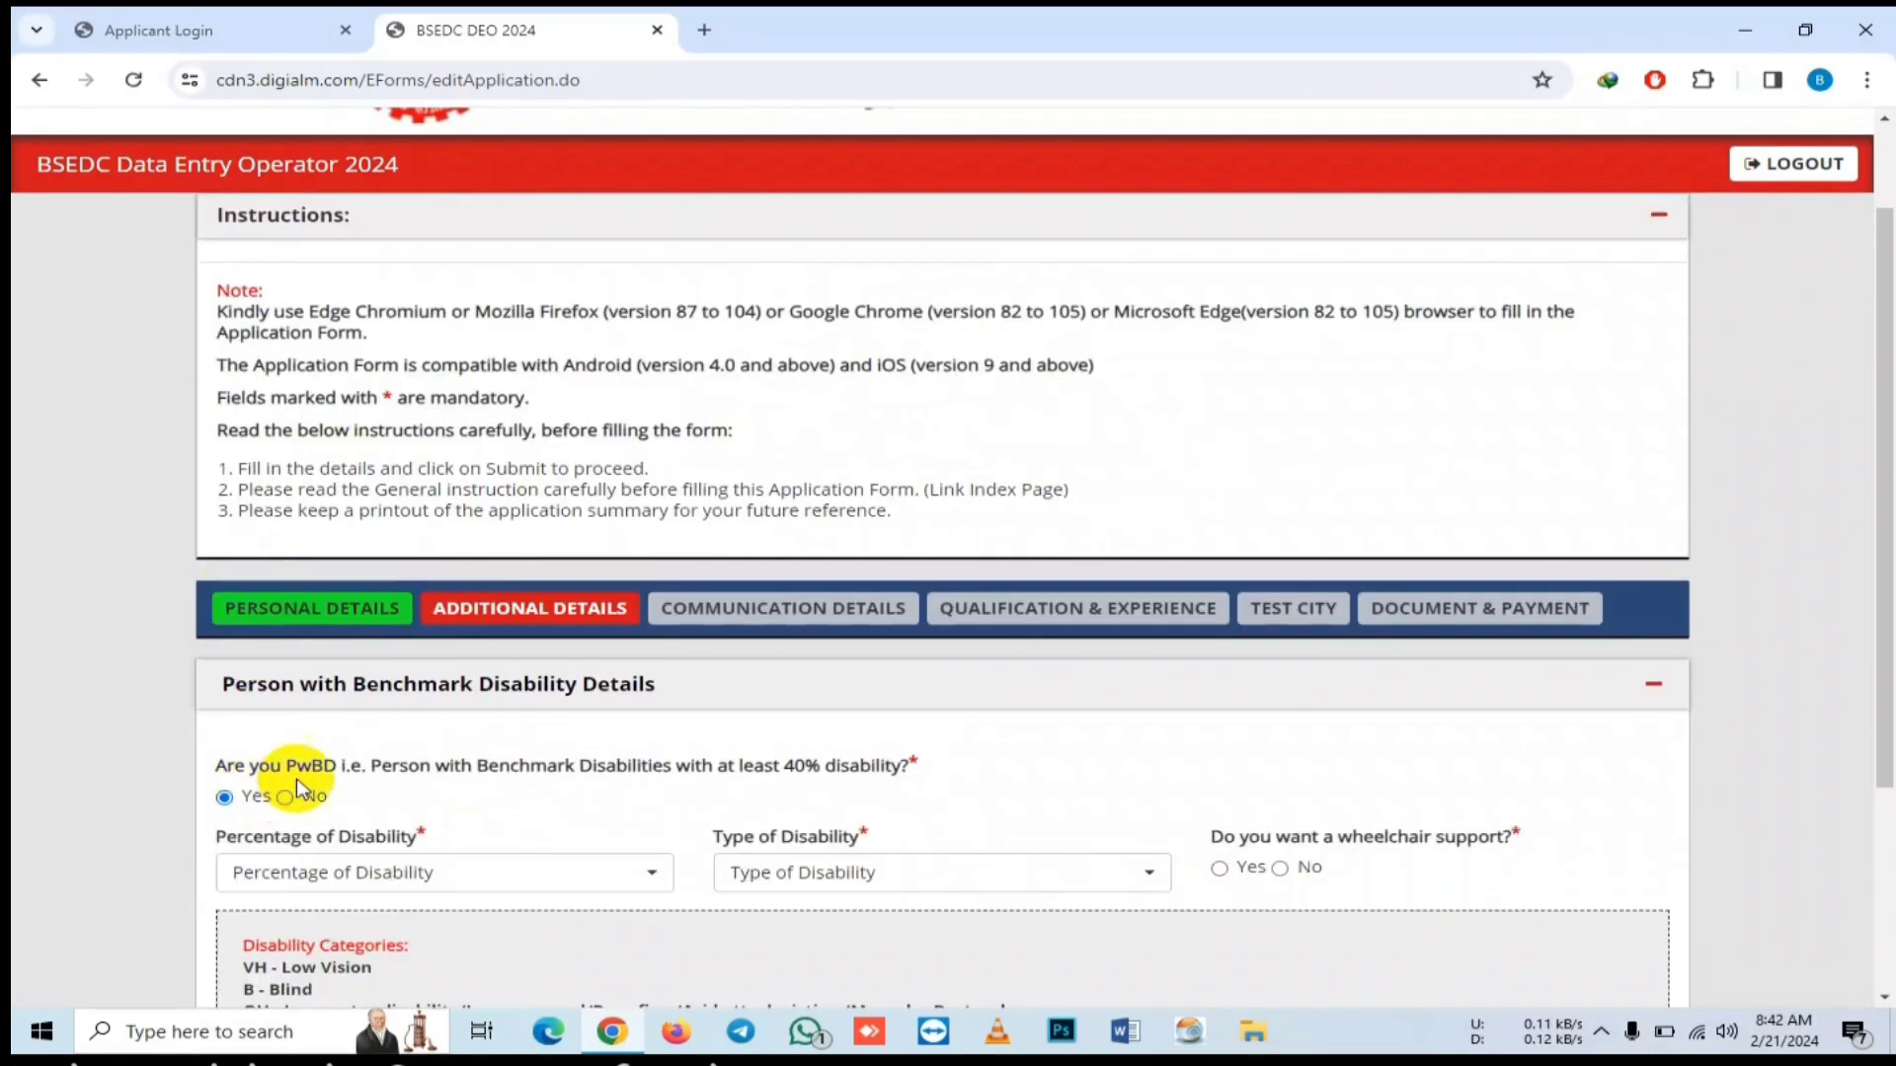
scroll(296, 778, "down", 3)
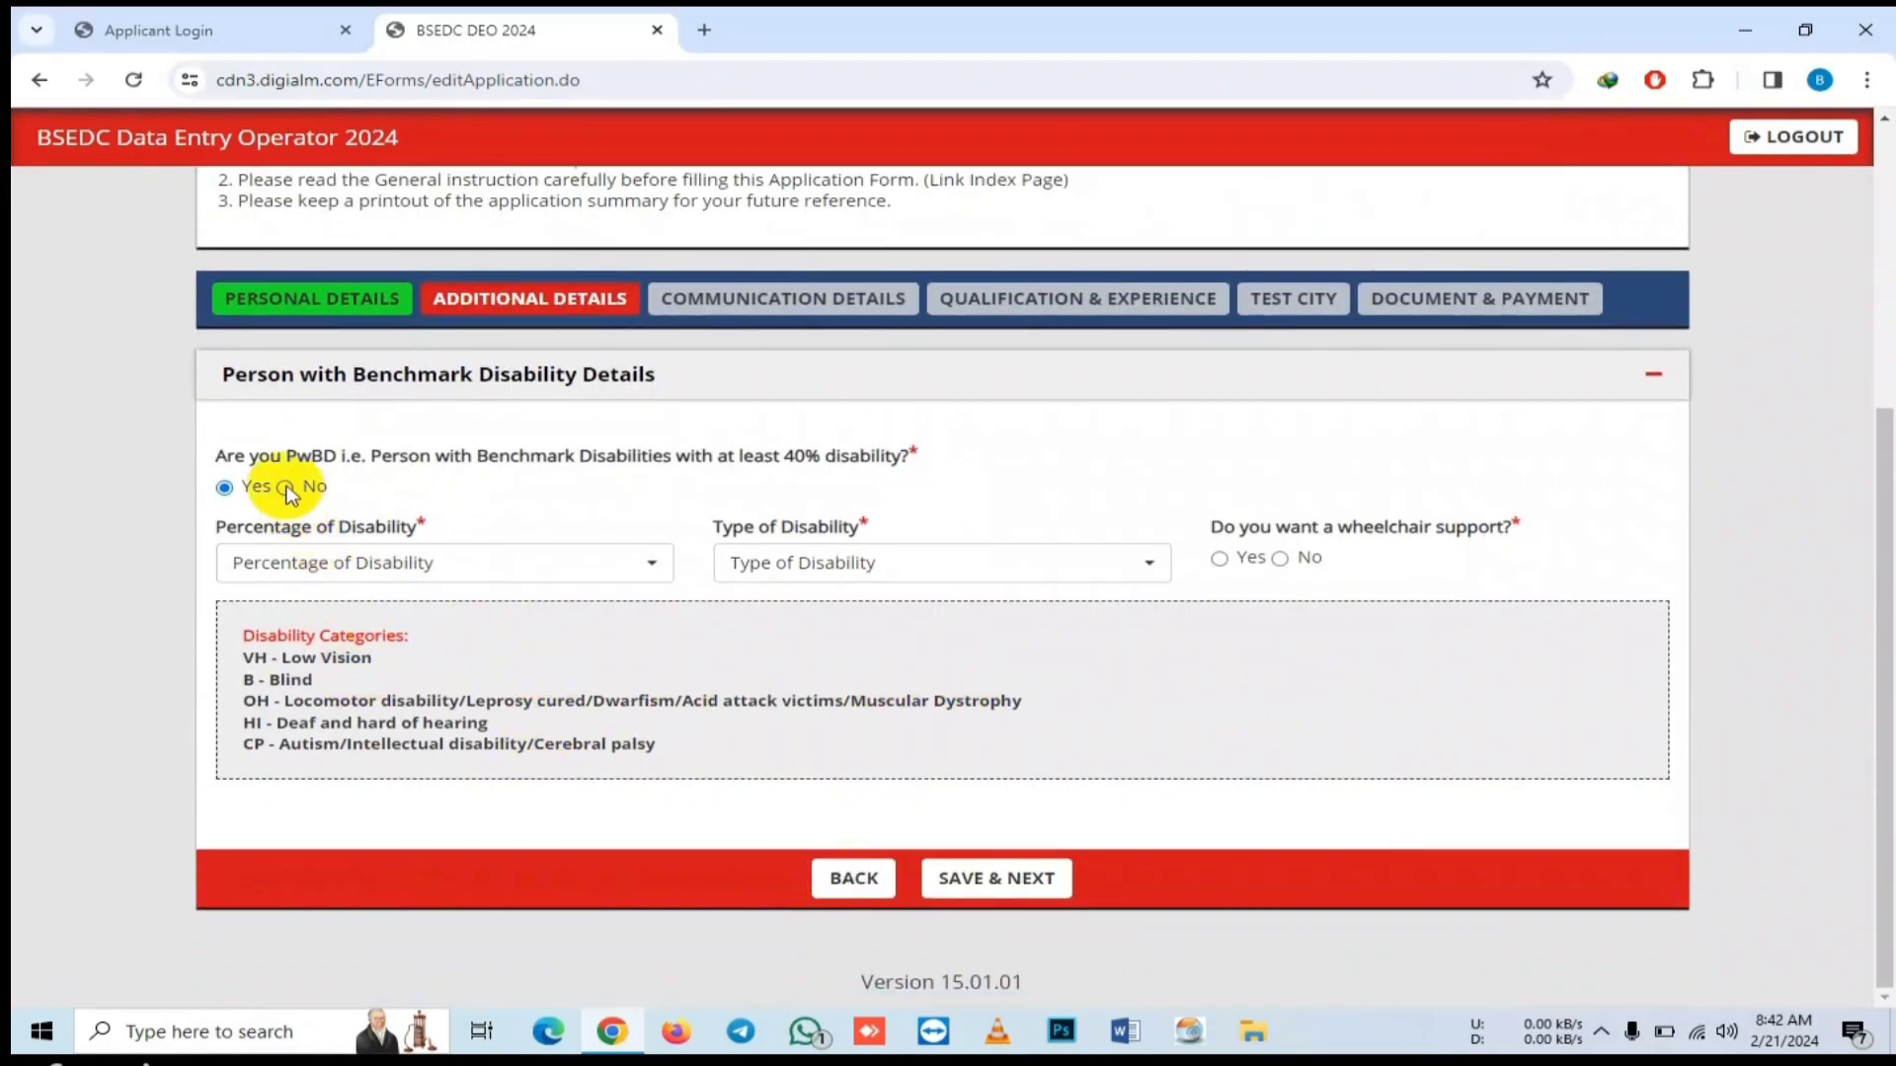
- Answer No to the benchmark disability question, save the additional details and dismiss the save confirmation
left_click(285, 488)
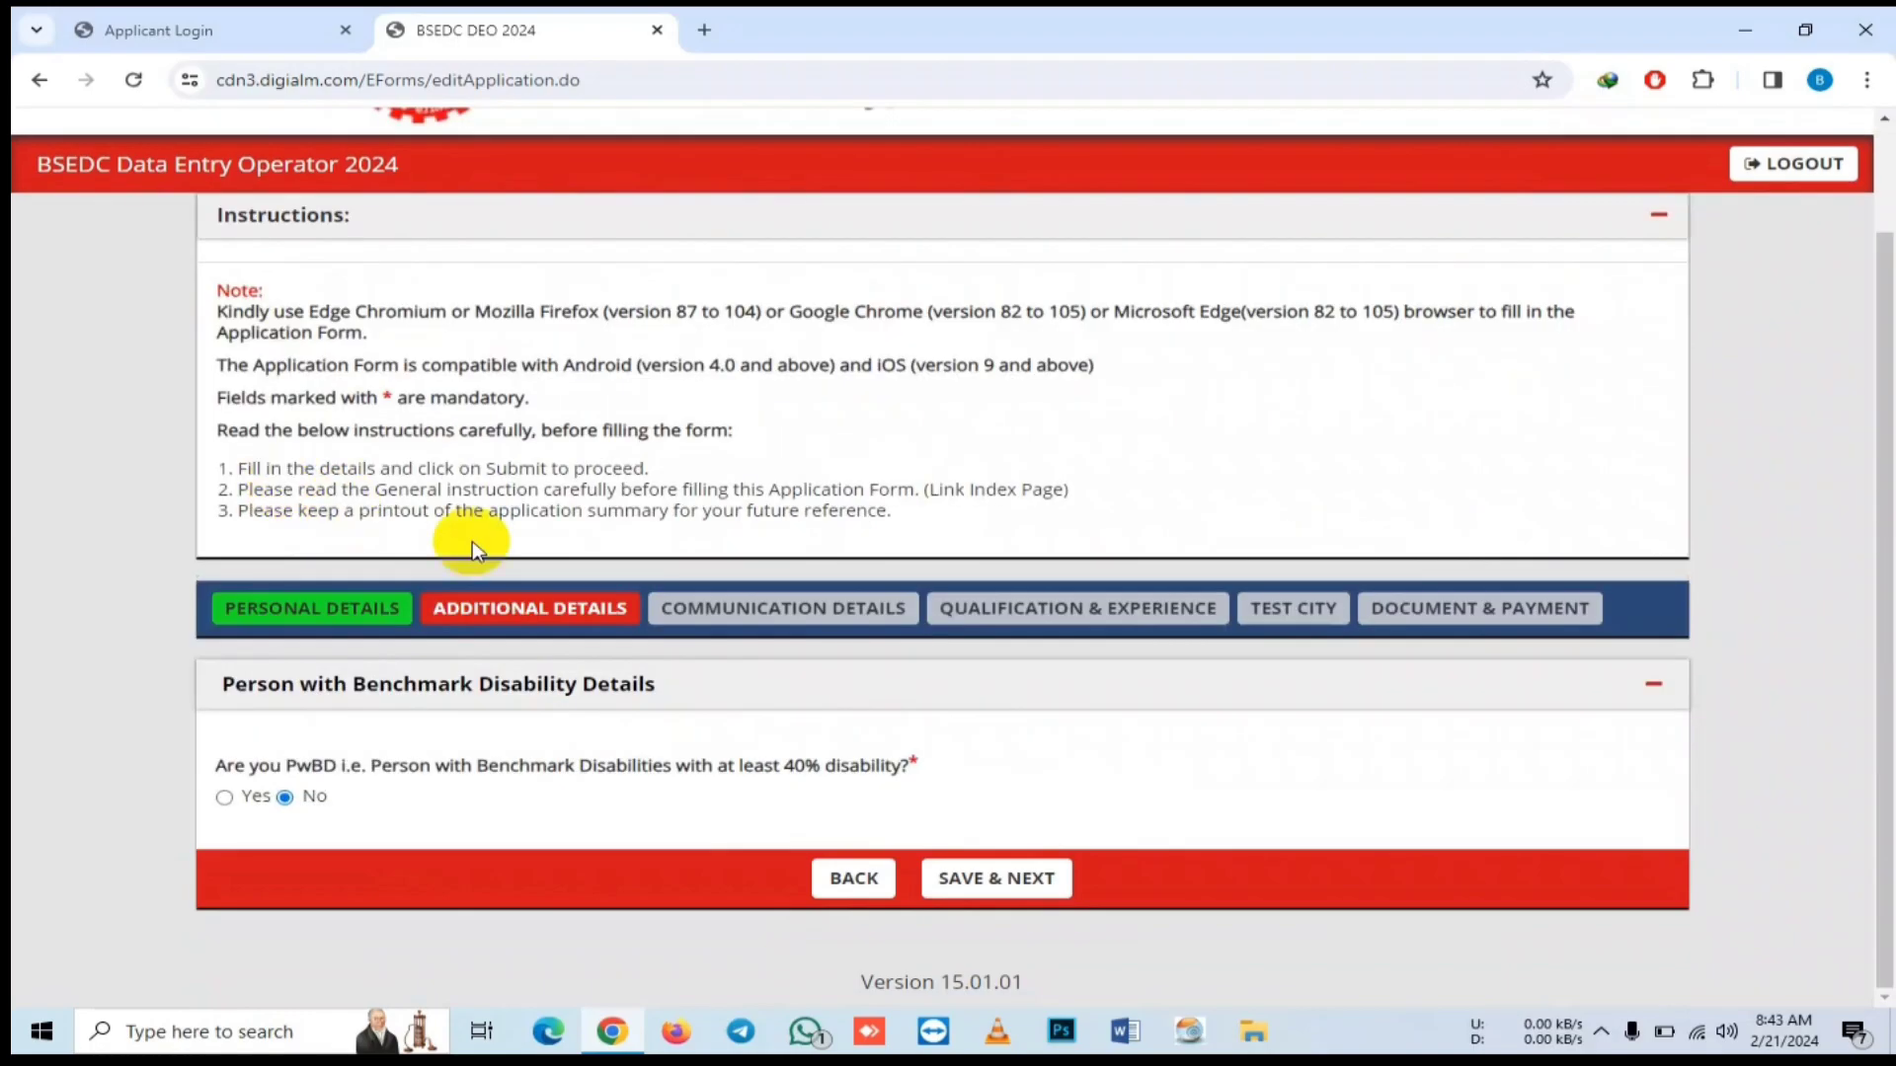
left_click(997, 877)
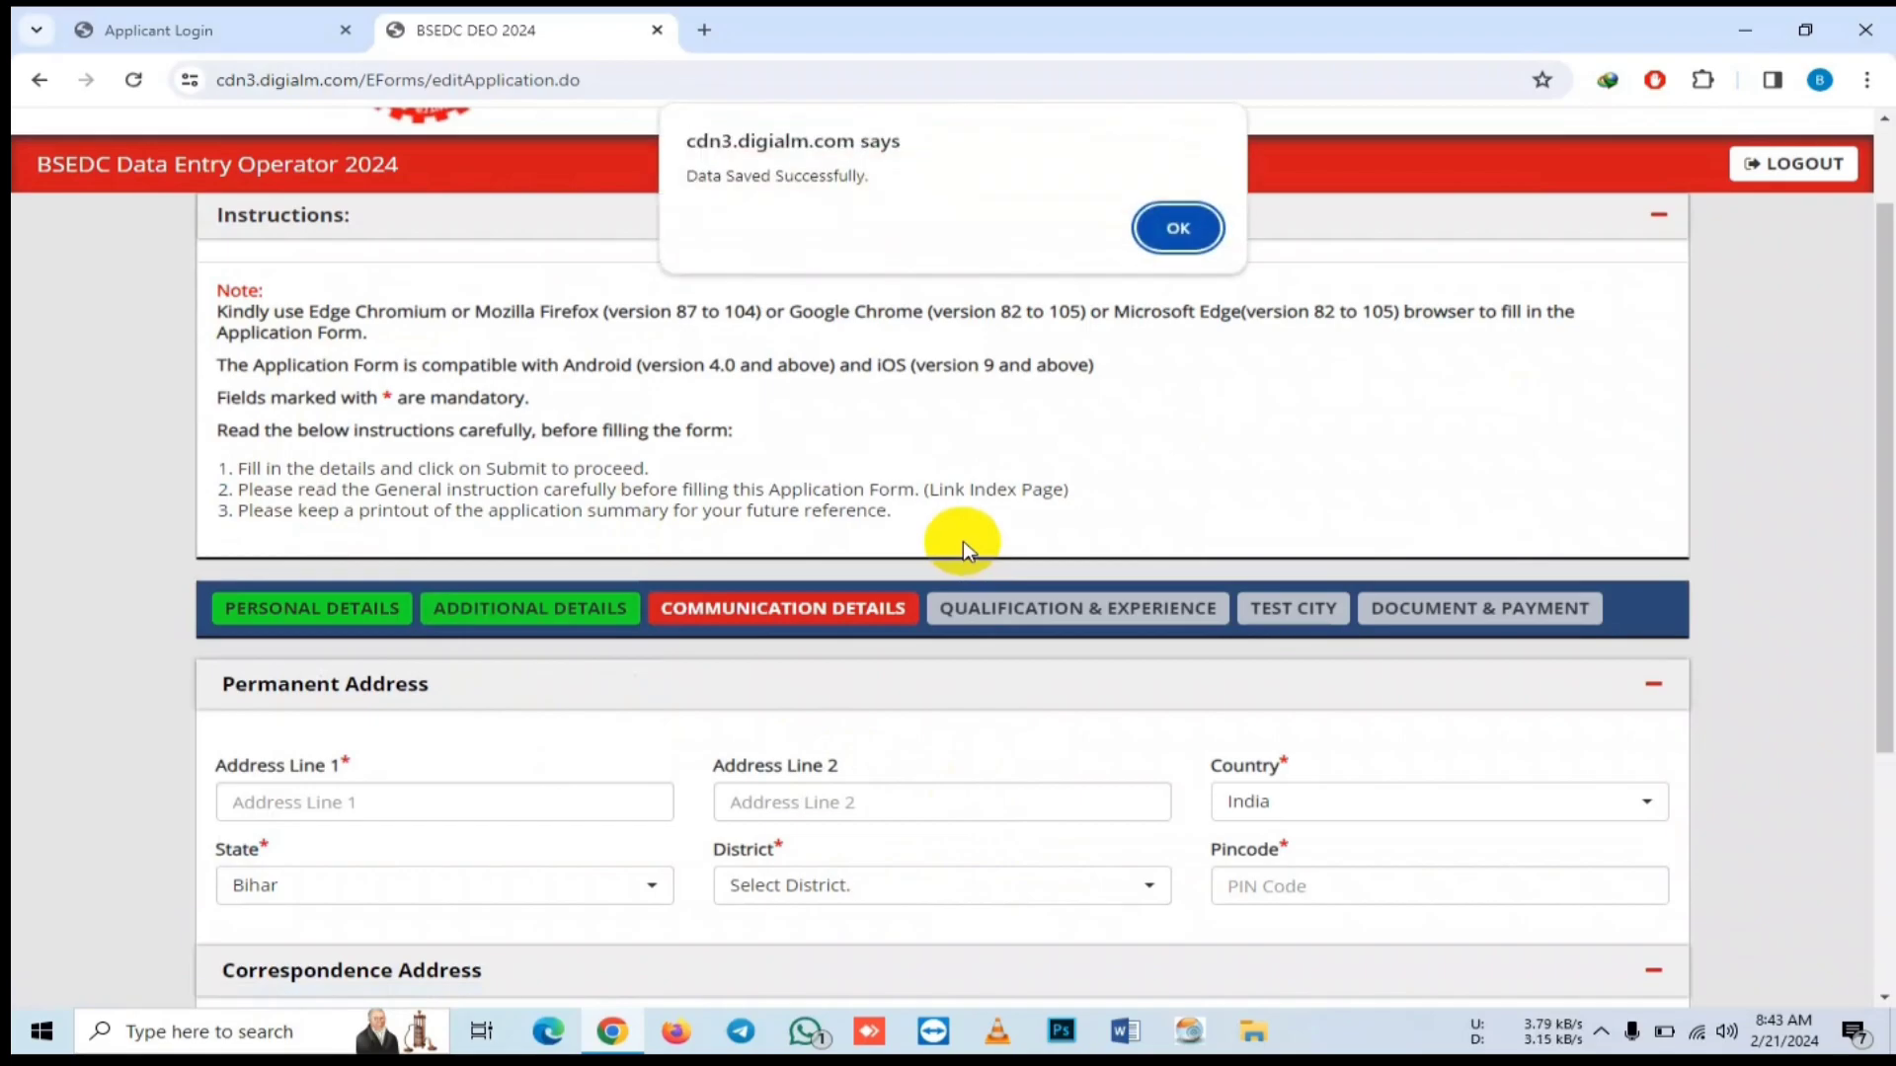
left_click(1175, 229)
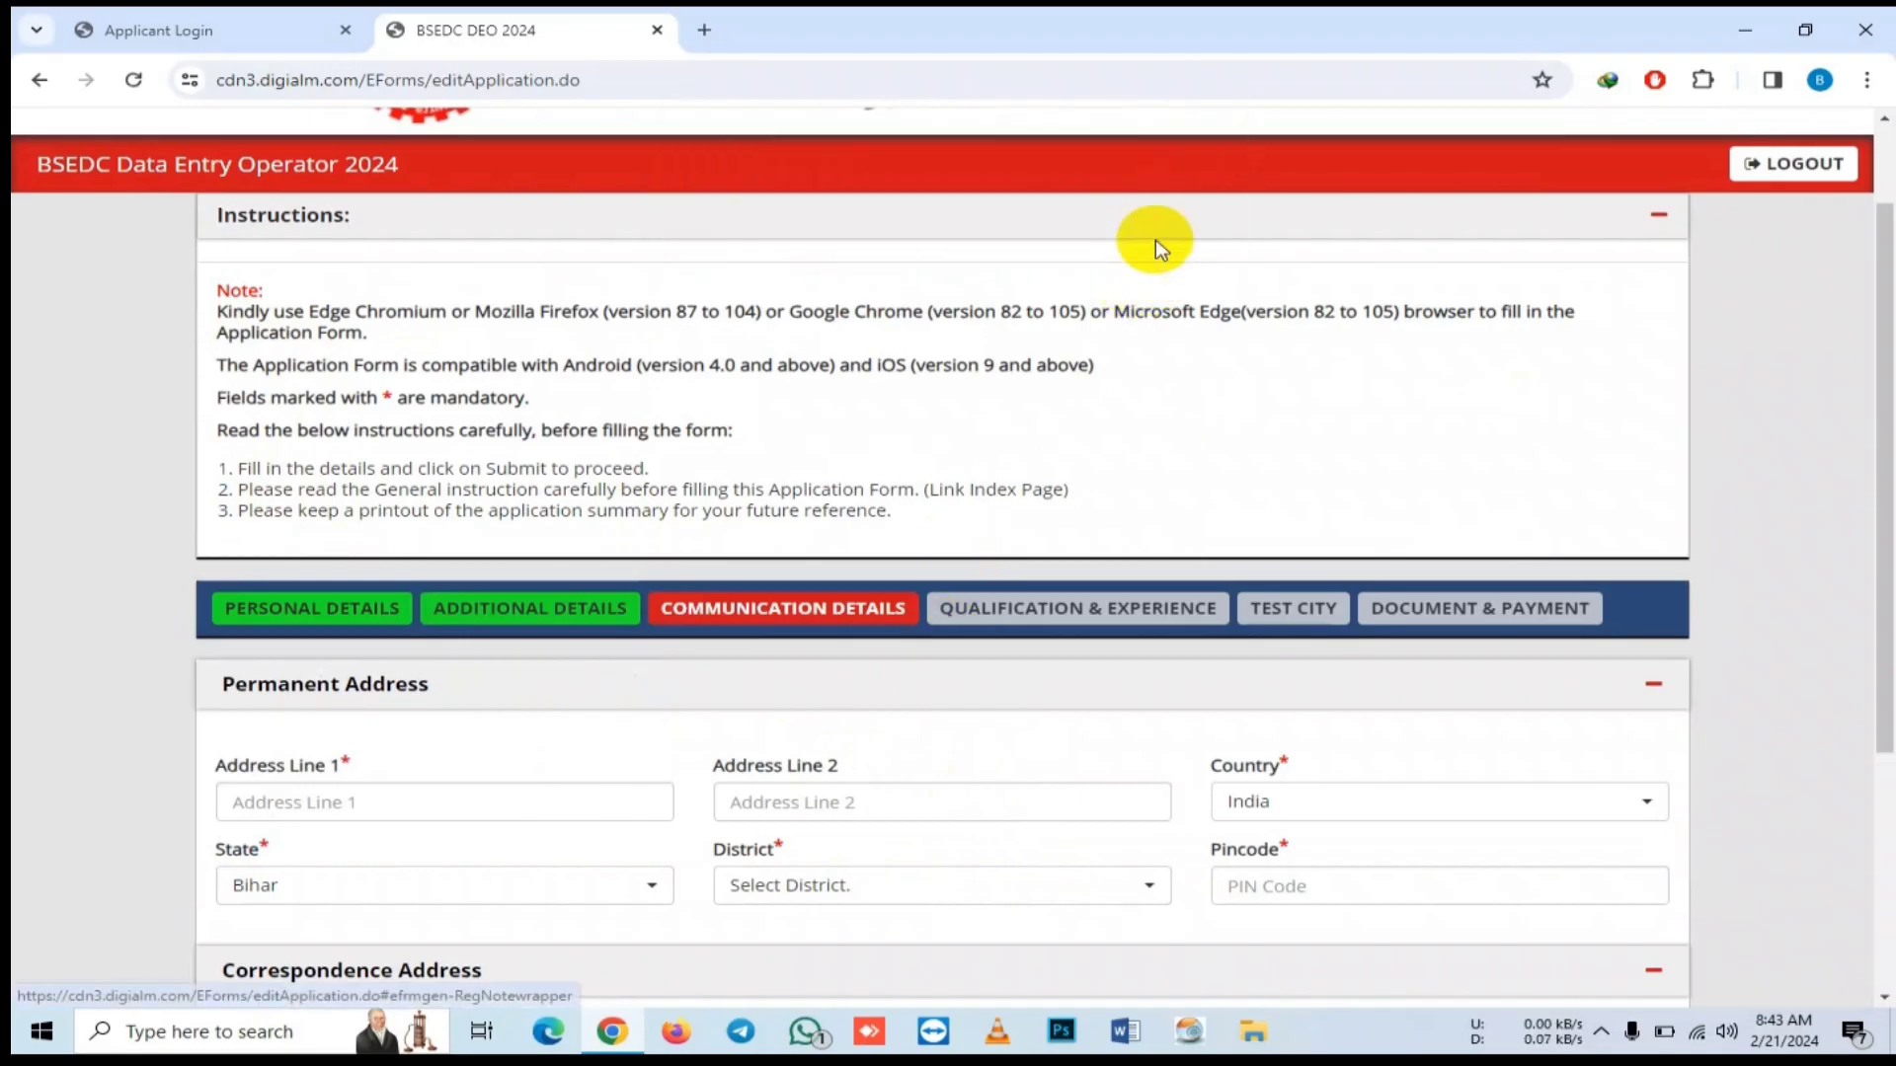
- Fill in the candidate's permanent and correspondence addresses, including country, state, district and pincode, and save the communication details
scroll(728, 537, "down", 2)
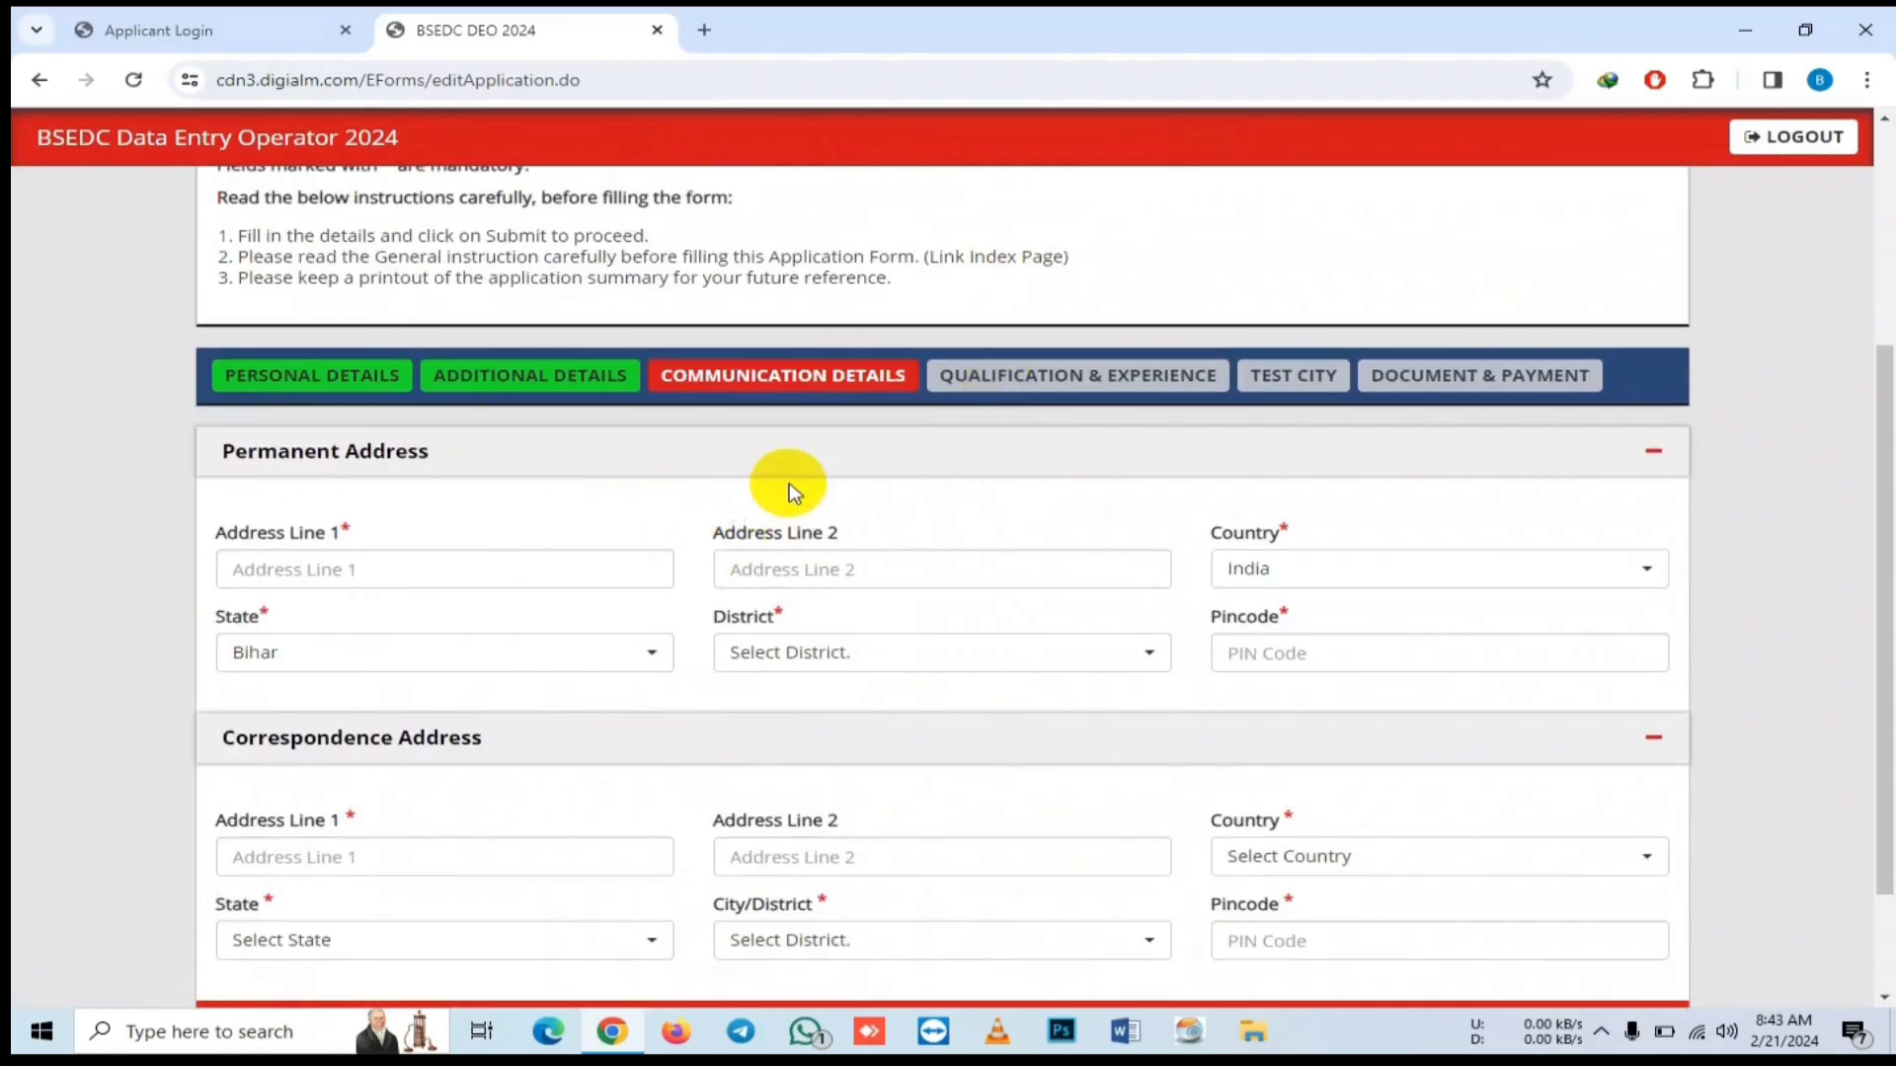
scroll(701, 510, "down", 1)
scroll(697, 514, "down", 1)
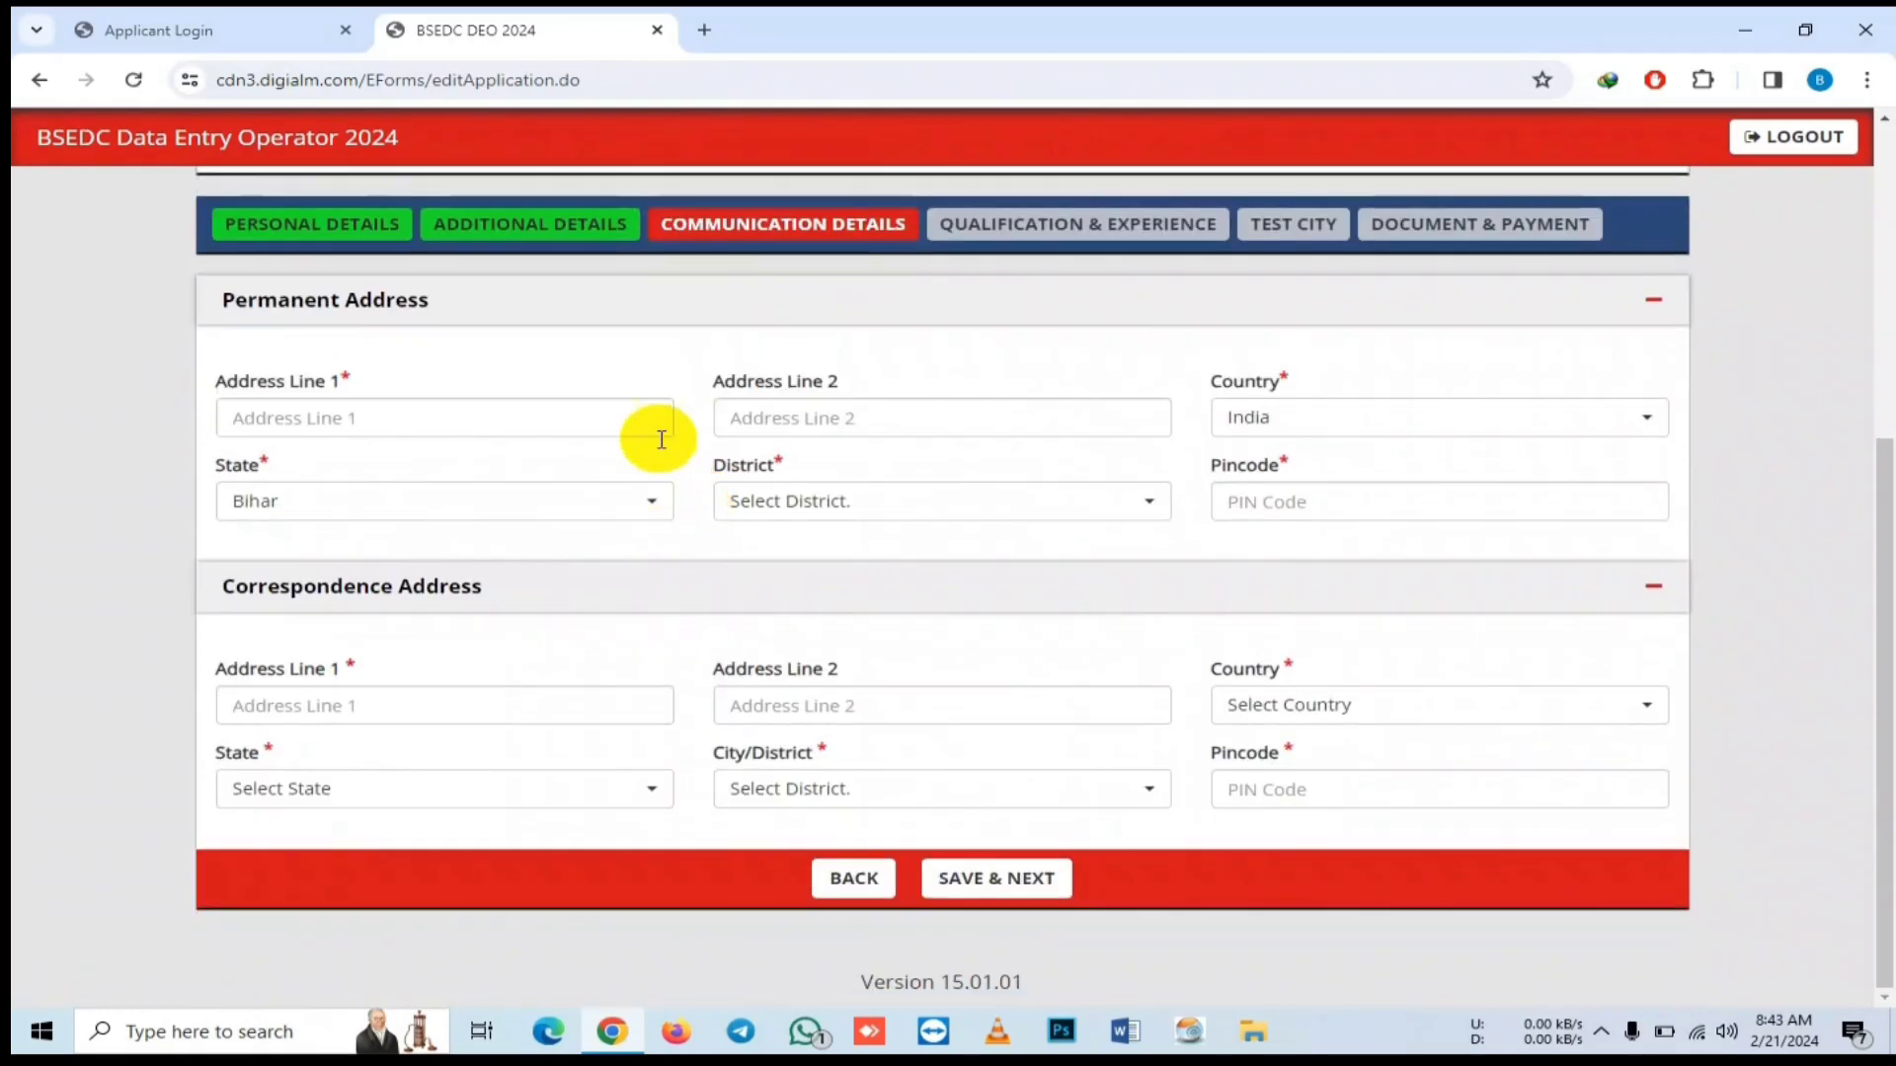
left_click(585, 415)
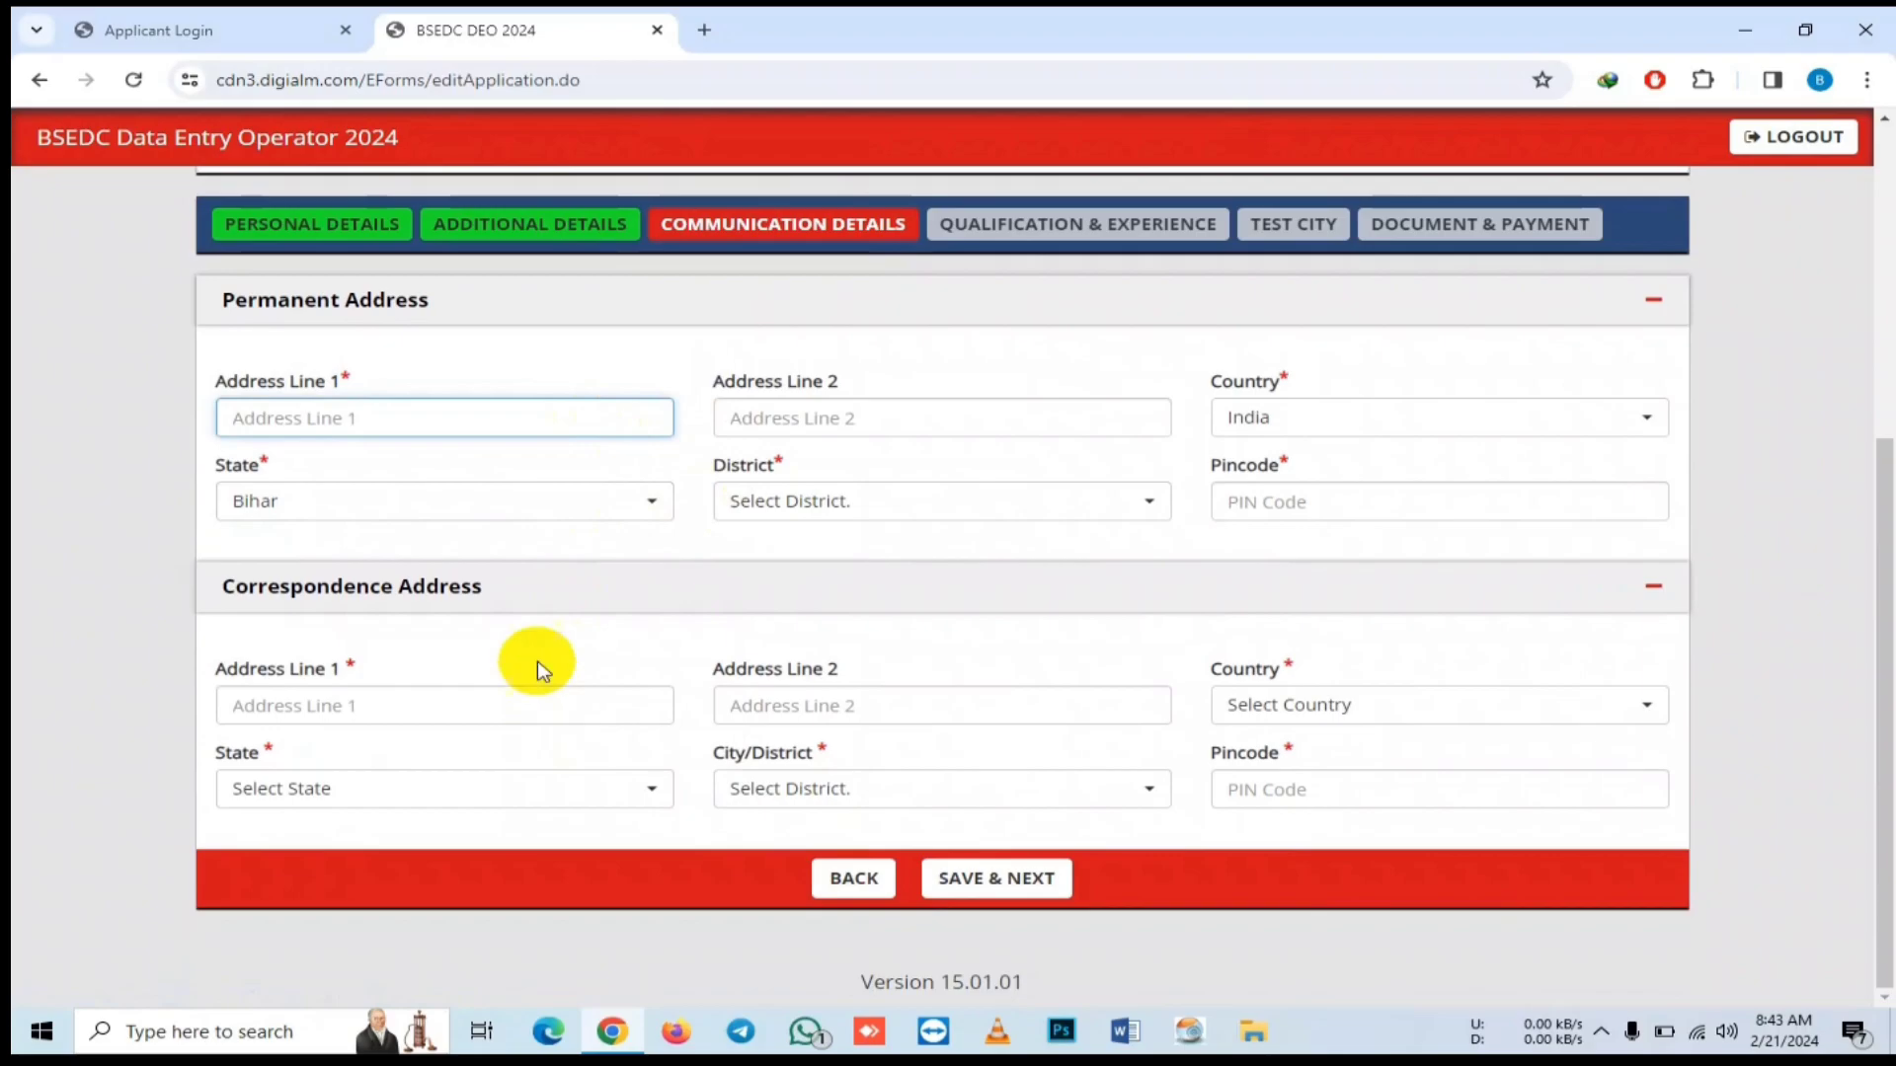
scroll(308, 444, "up", 1)
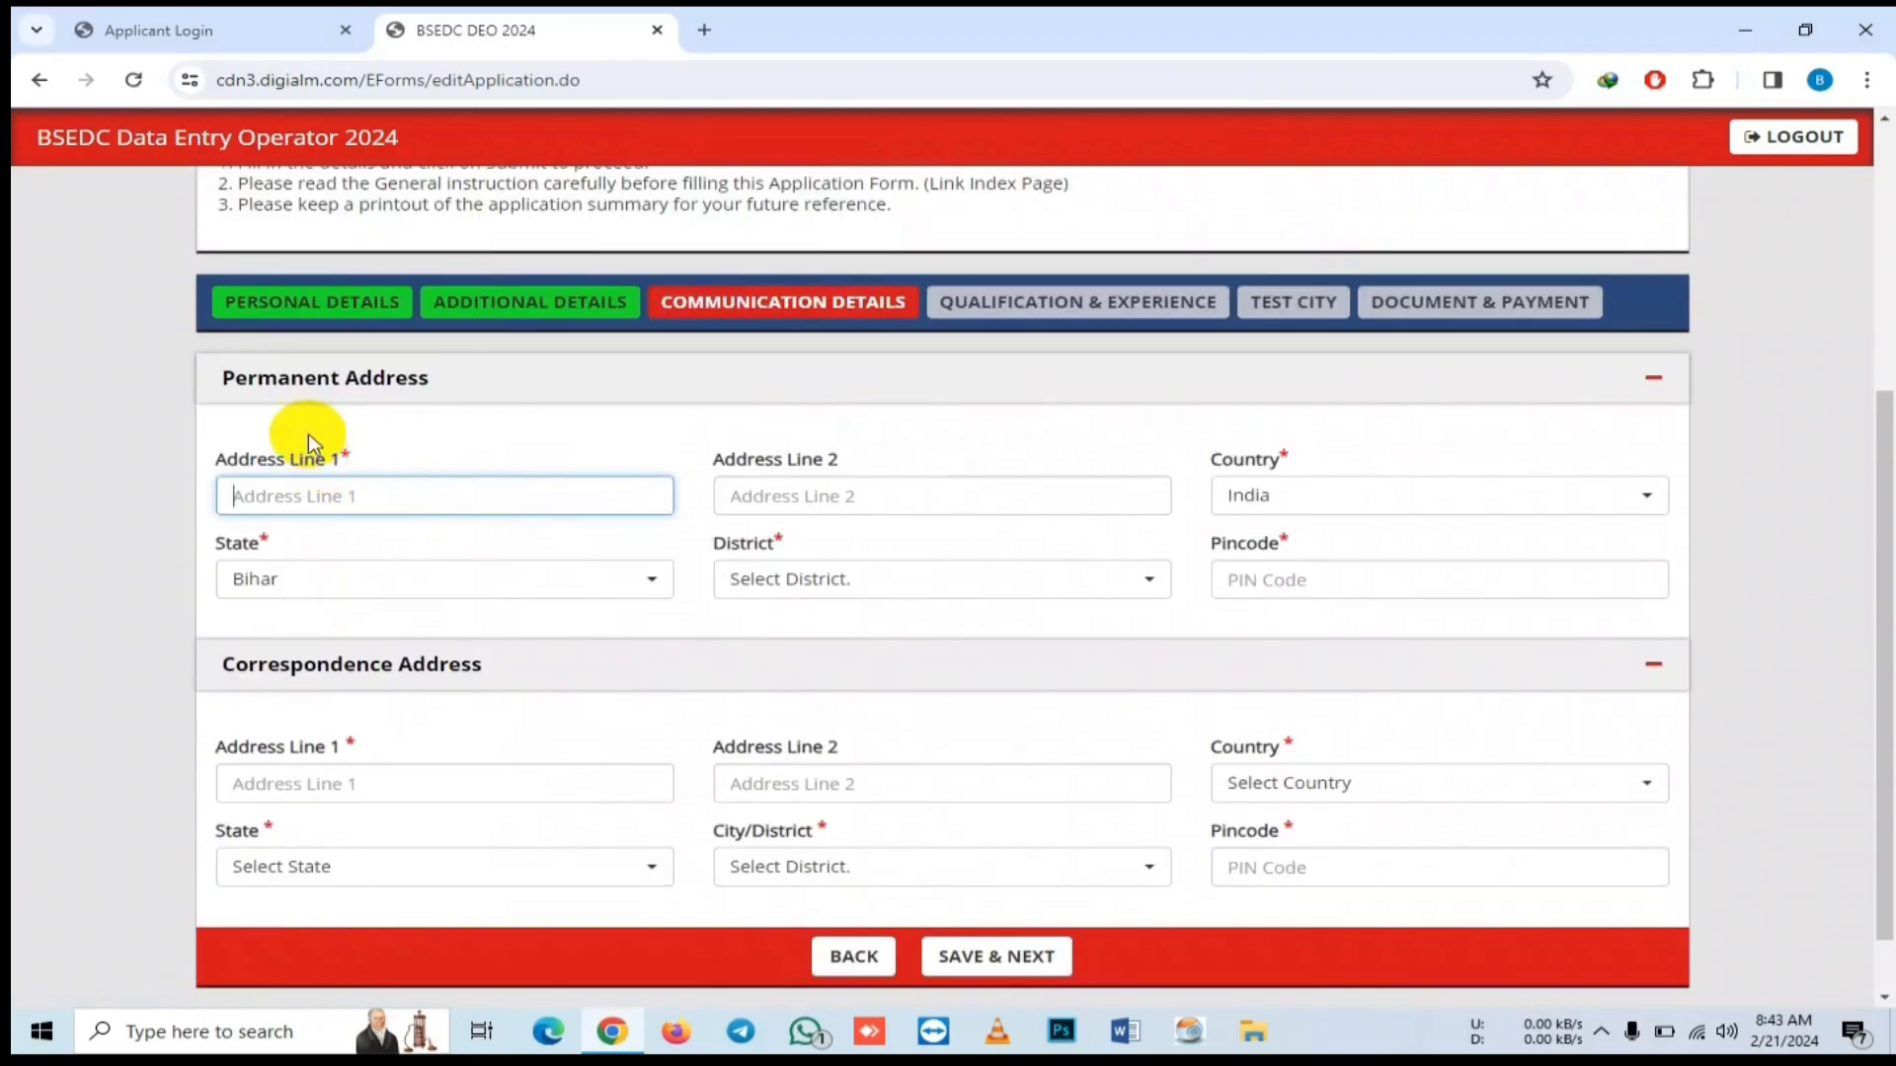
left_click(231, 675)
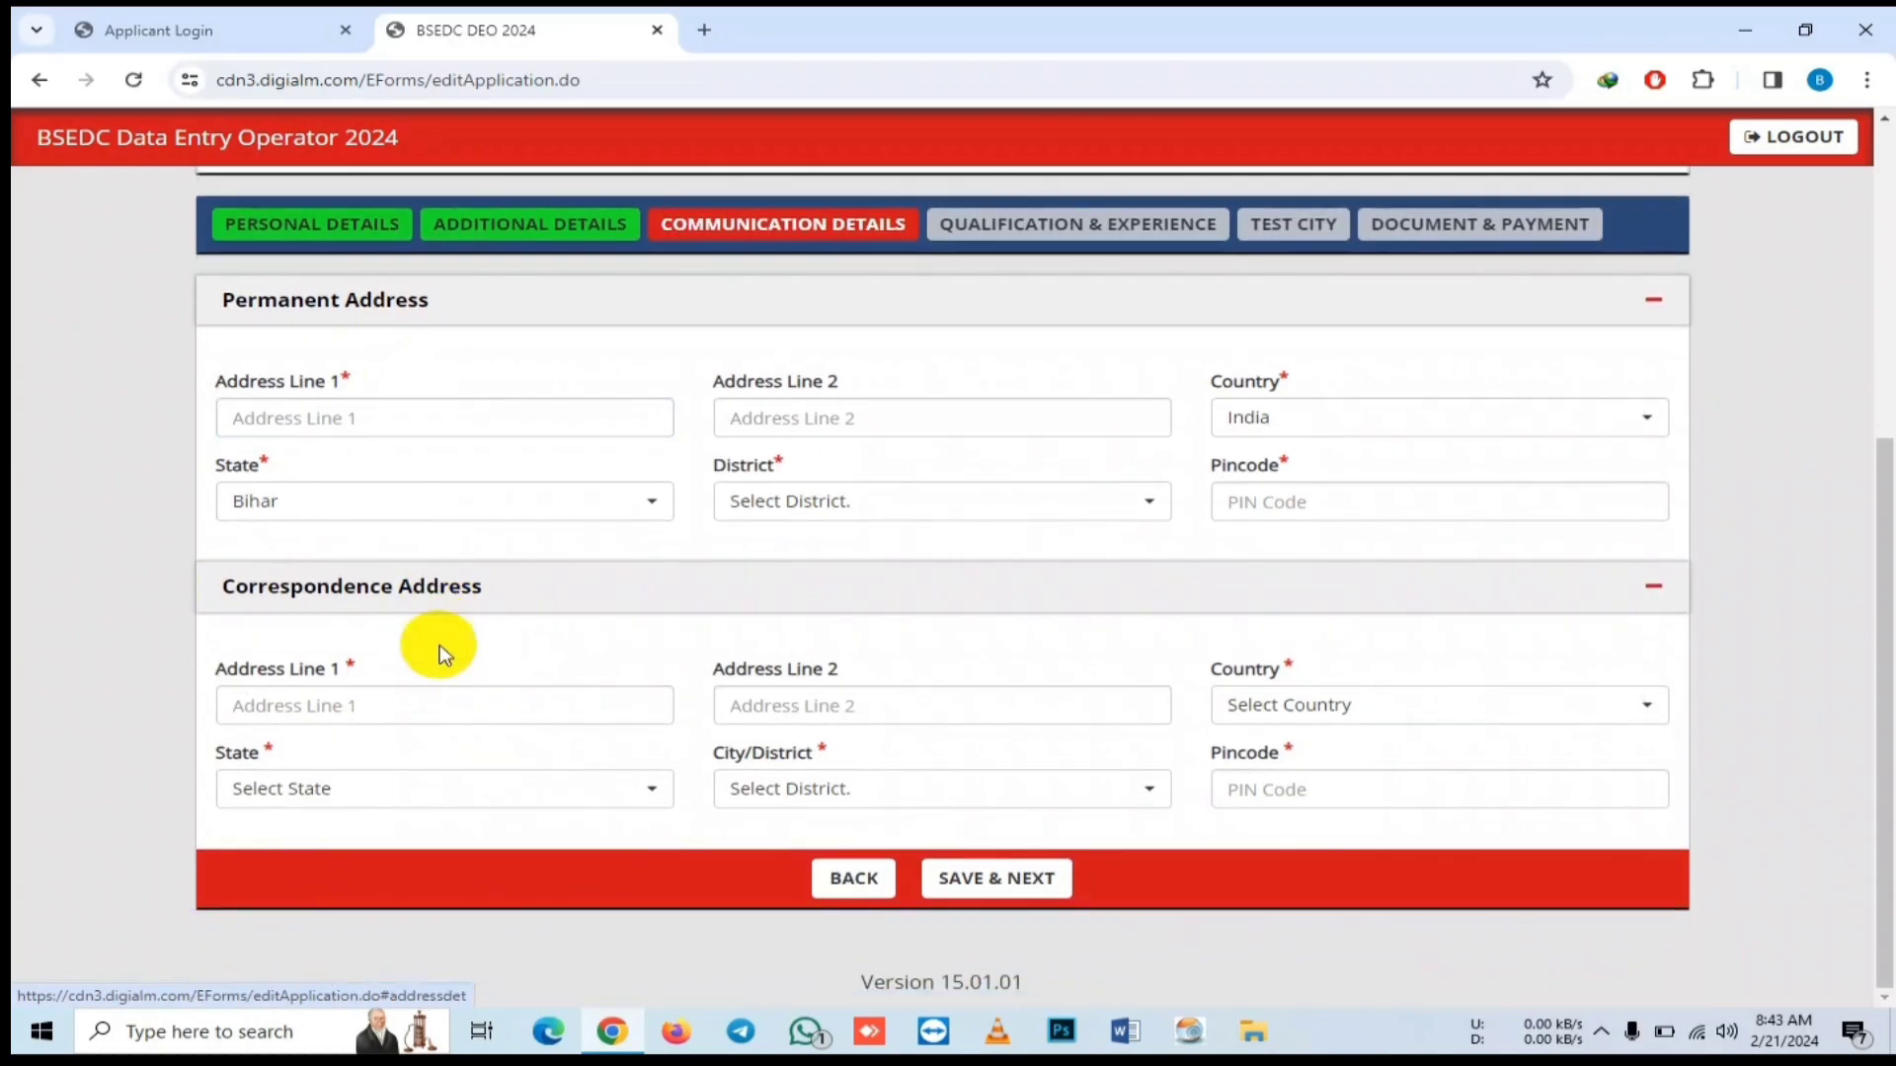
scroll(435, 647, "down", 1)
left_click(449, 692)
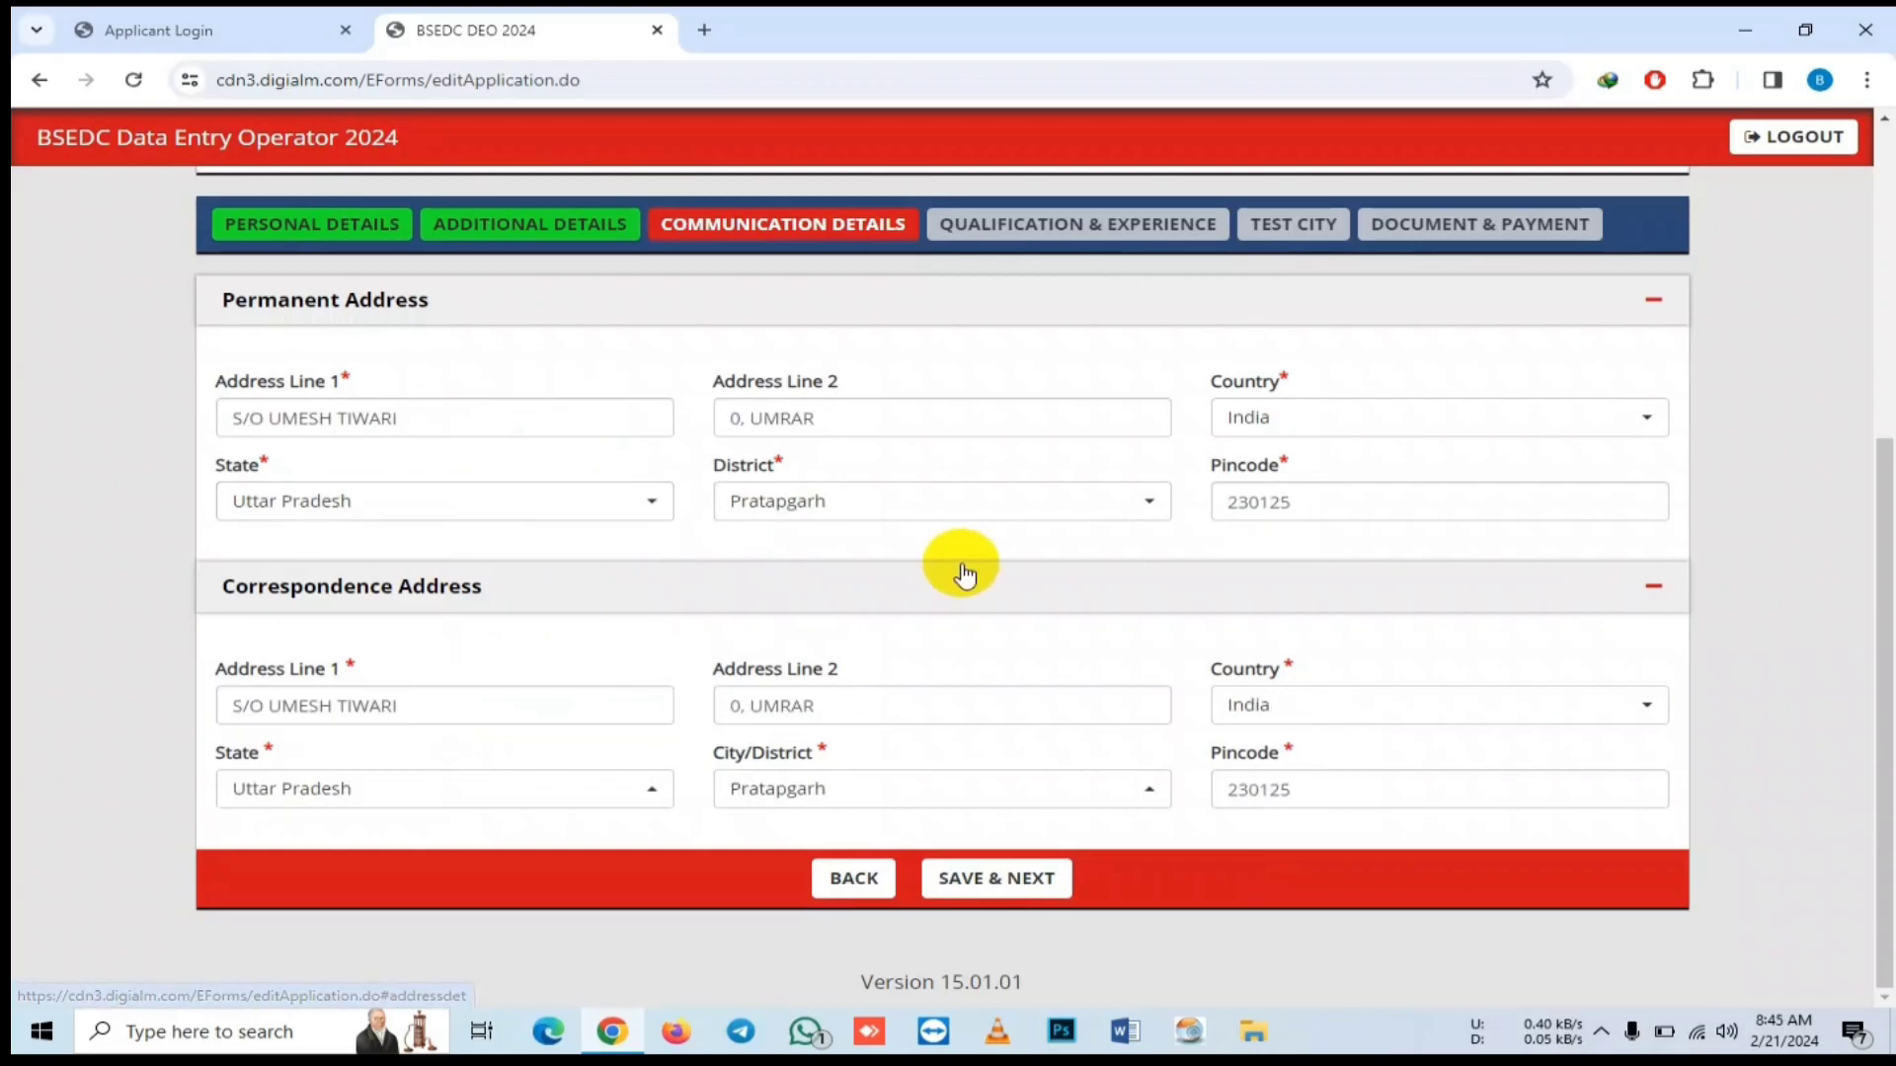
left_click(1028, 903)
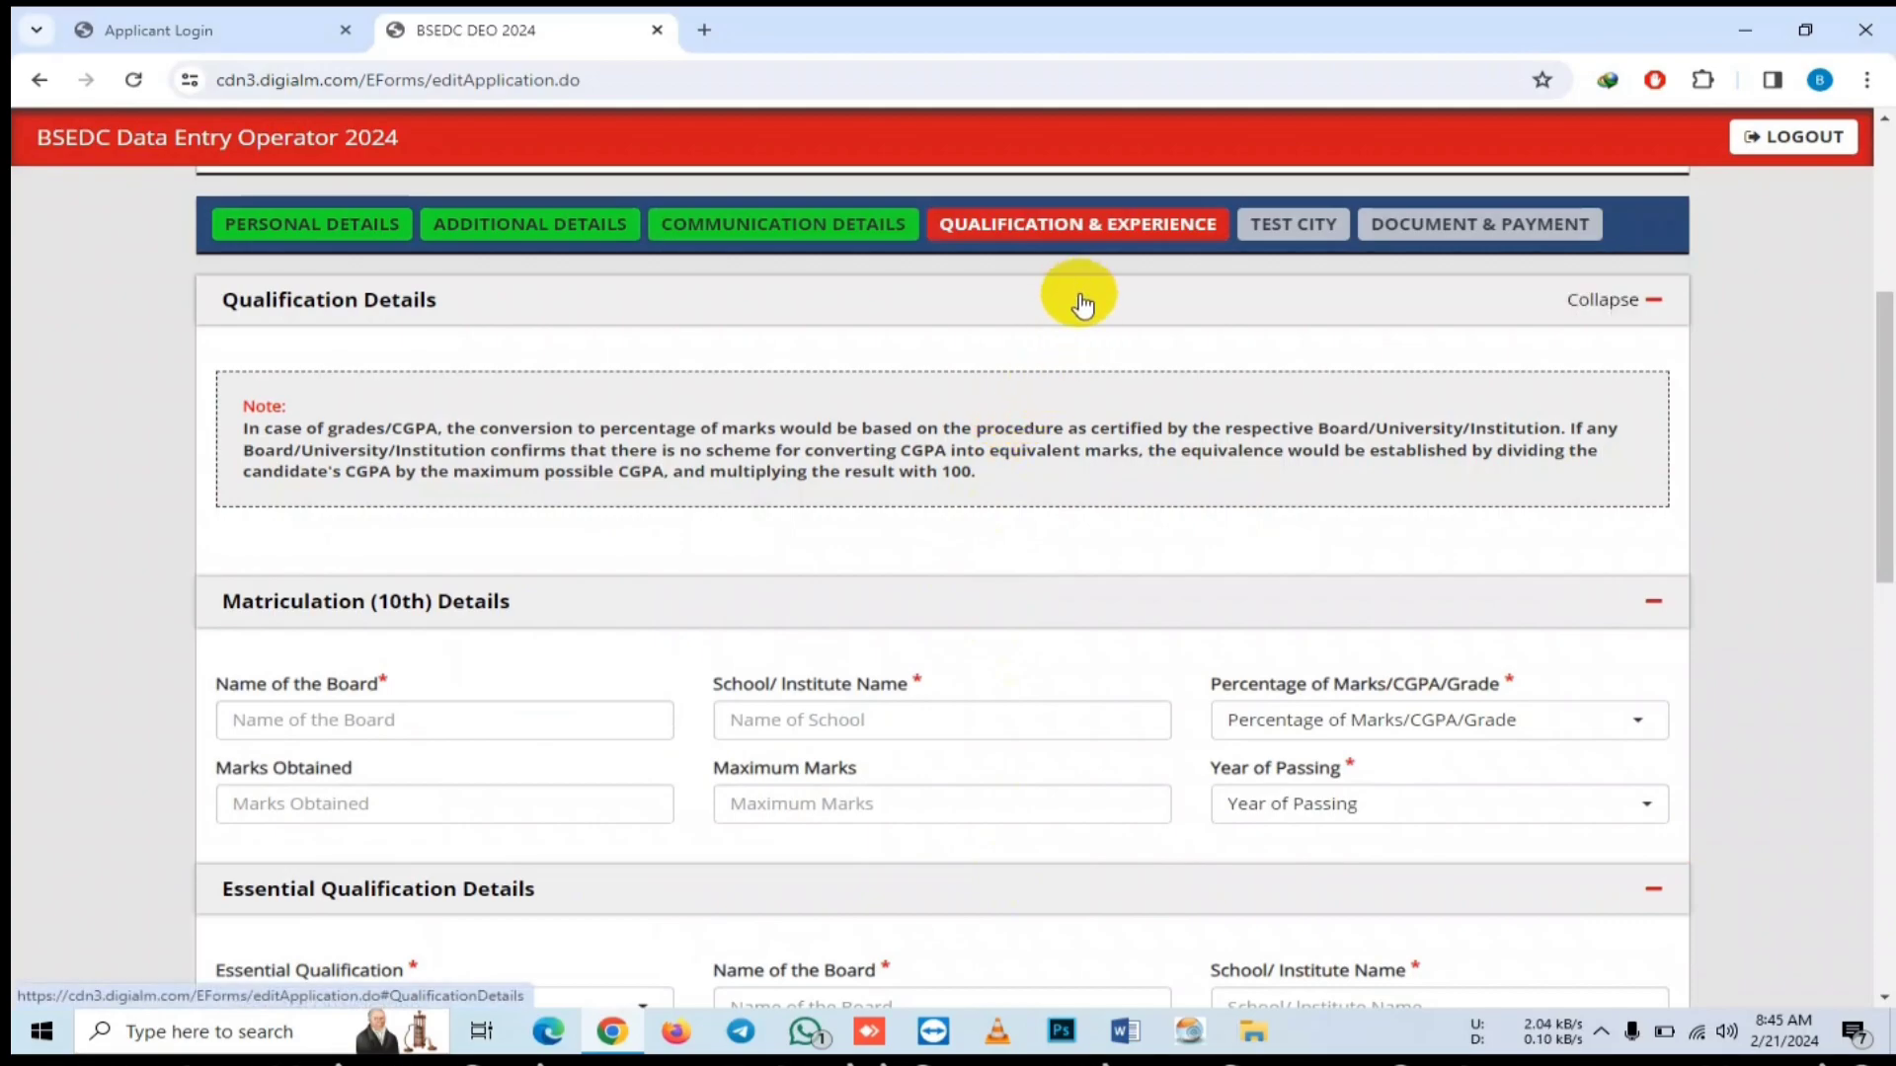
- Look through the qualification note and the Matriculation (10th) and essential qualification sections
scroll(1082, 306, "down", 5)
scroll(1075, 385, "up", 2)
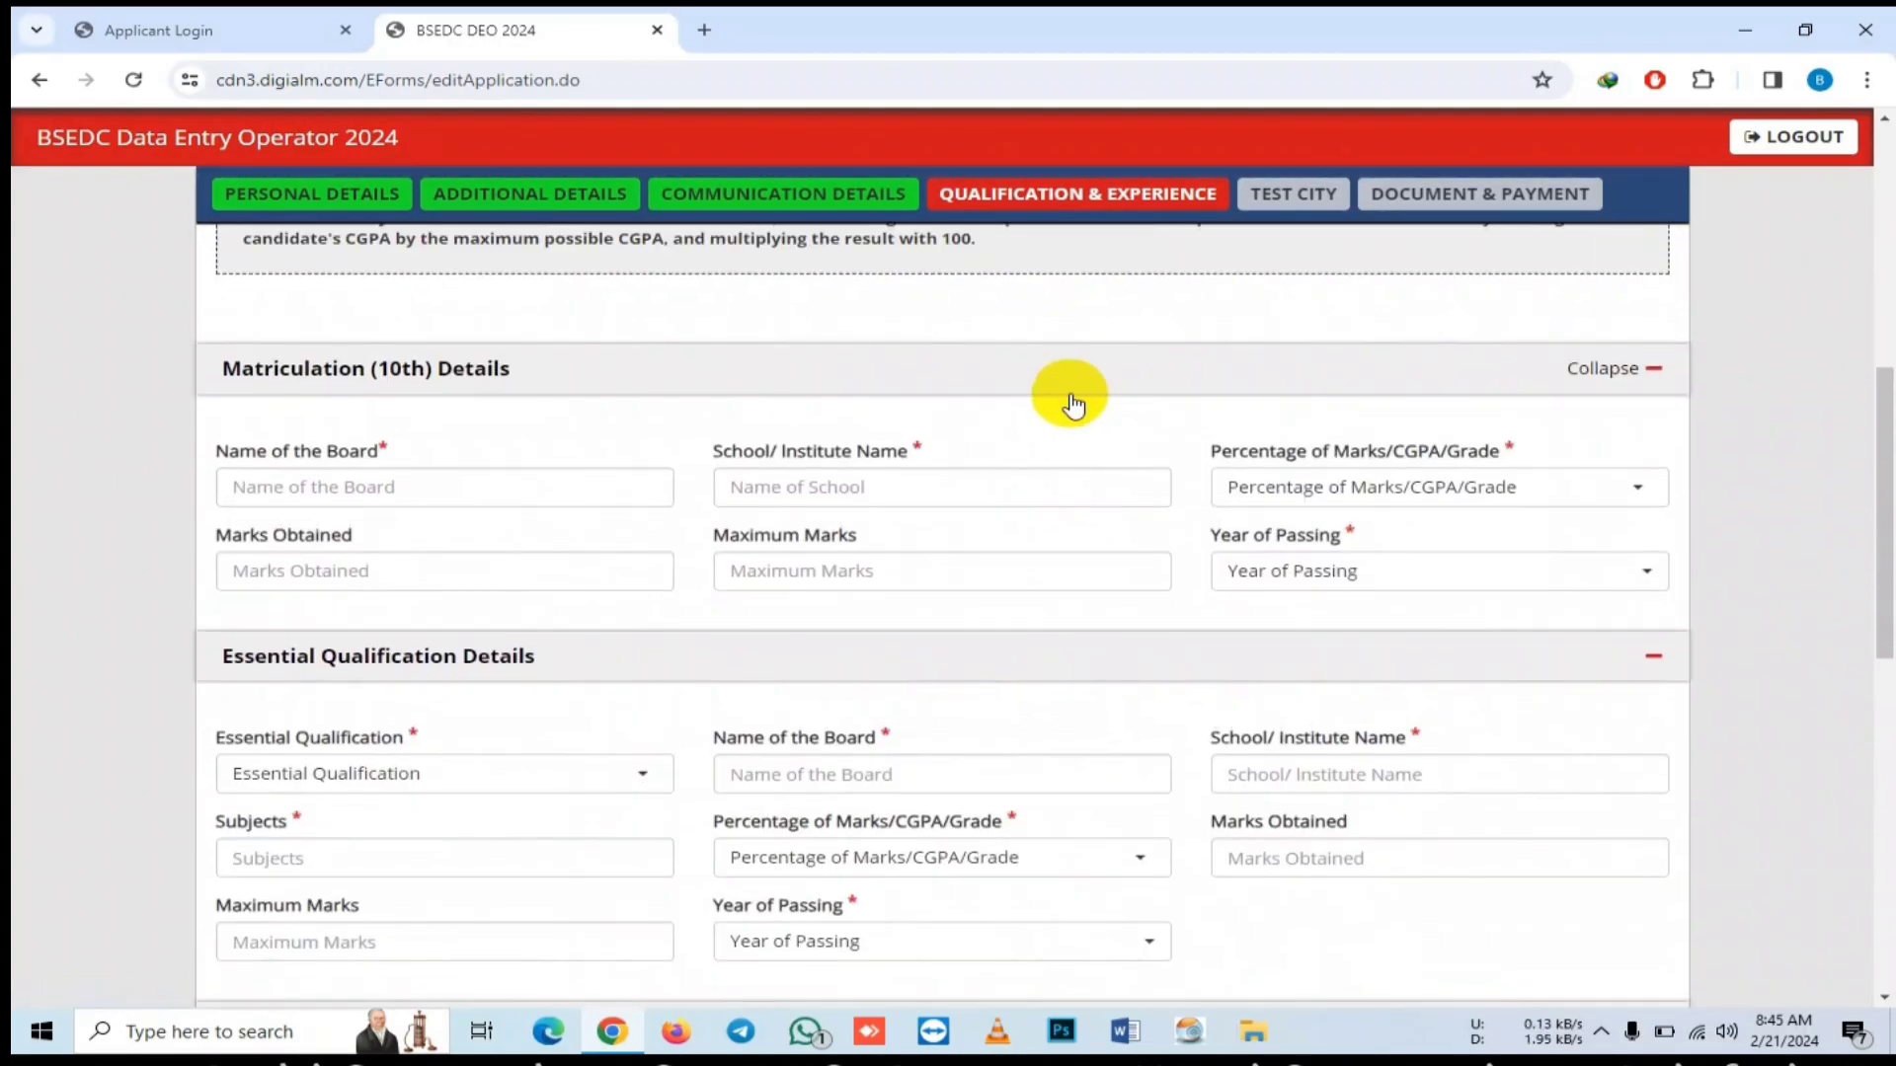
scroll(1072, 397, "up", 2)
scroll(1073, 397, "down", 3)
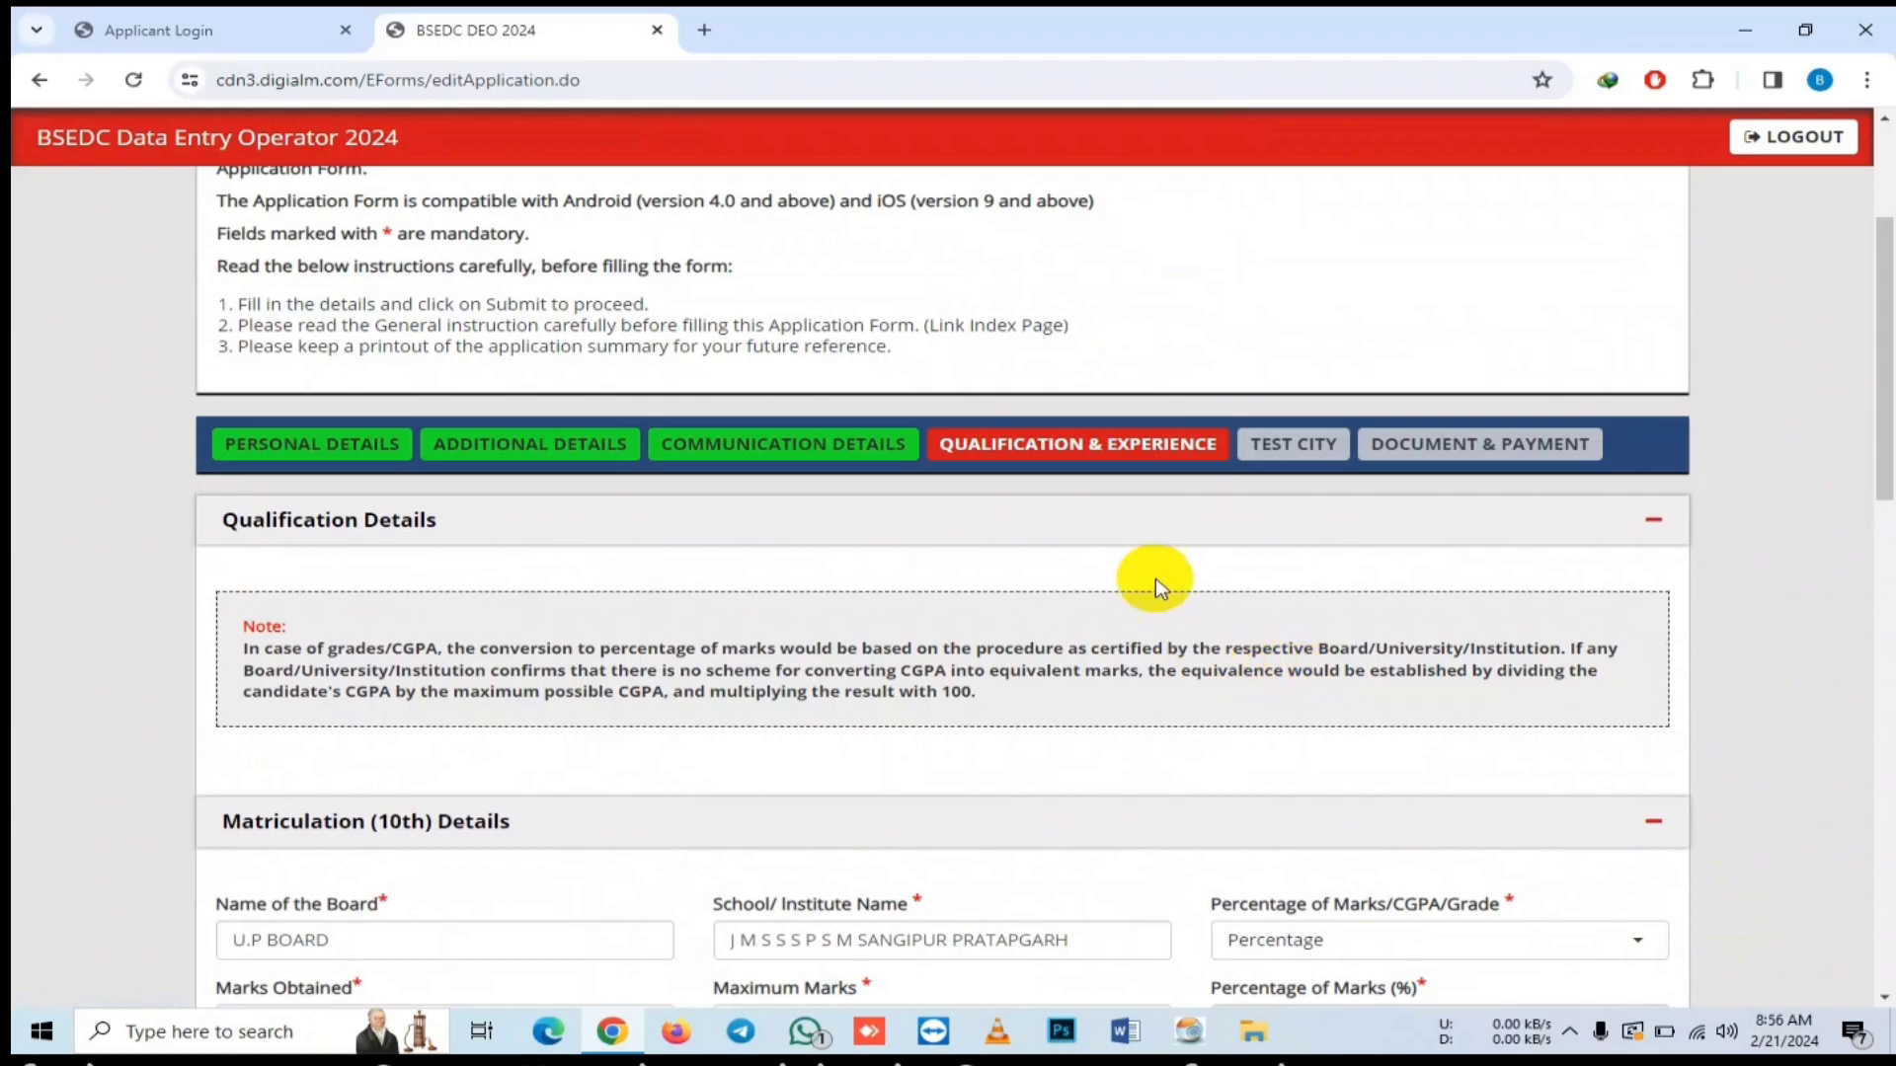
scroll(1200, 638, "down", 3)
scroll(1121, 546, "down", 2)
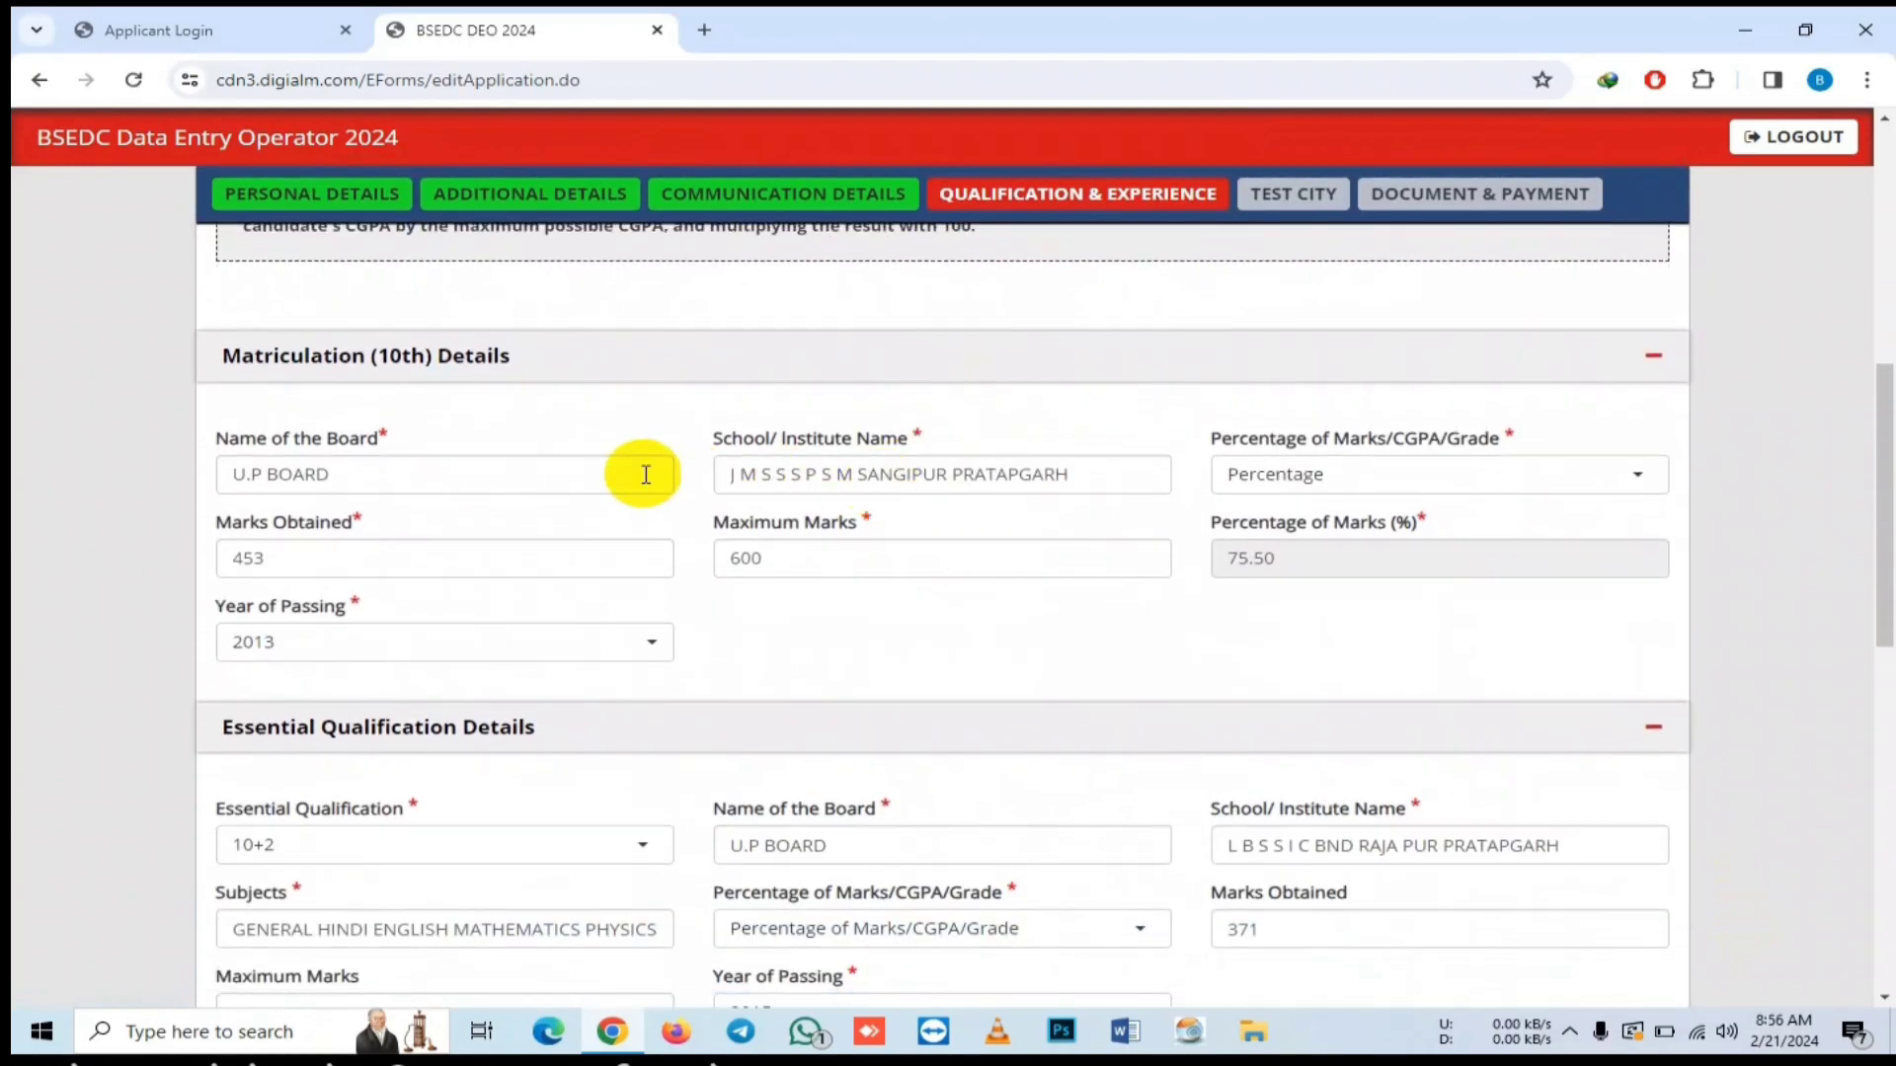
- Check the Matriculation (10th) entries: board, school name, marking type, marks obtained, maximum marks and percentage of marks
left_click(559, 476)
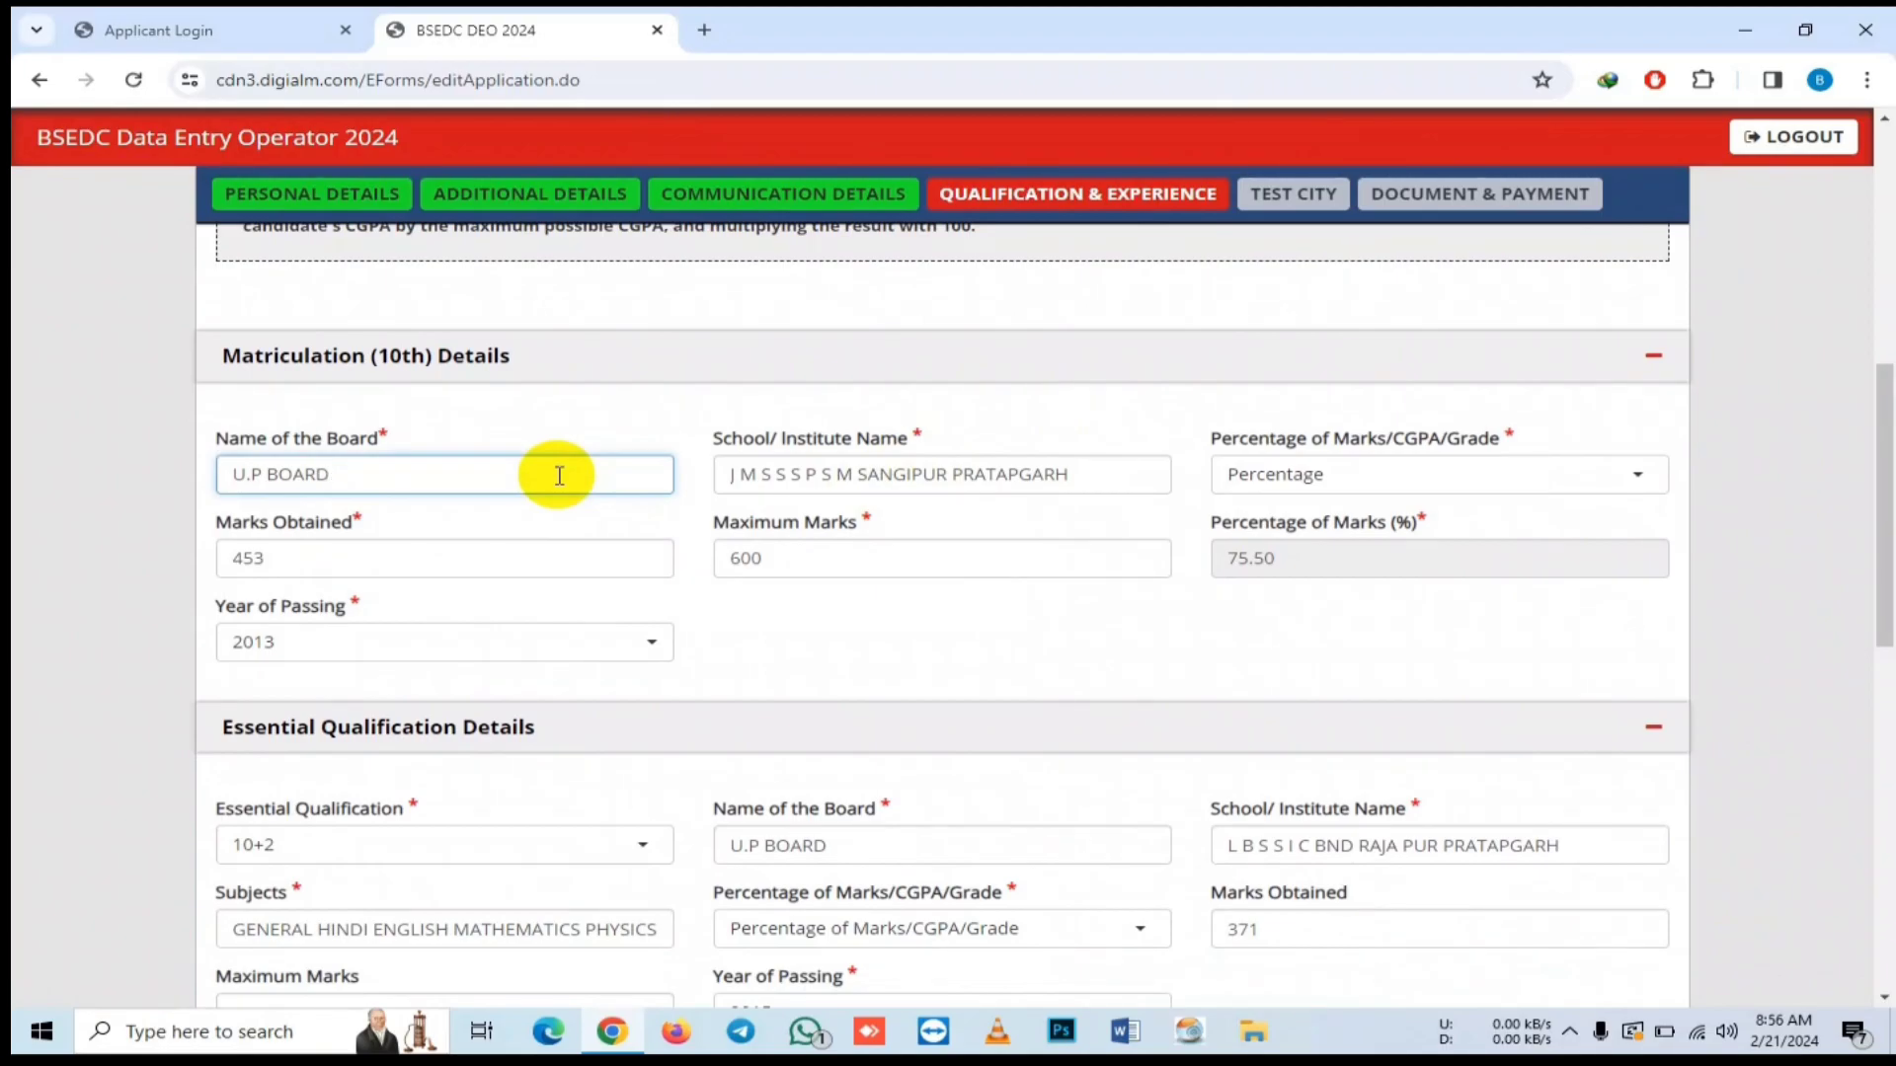
left_click(823, 474)
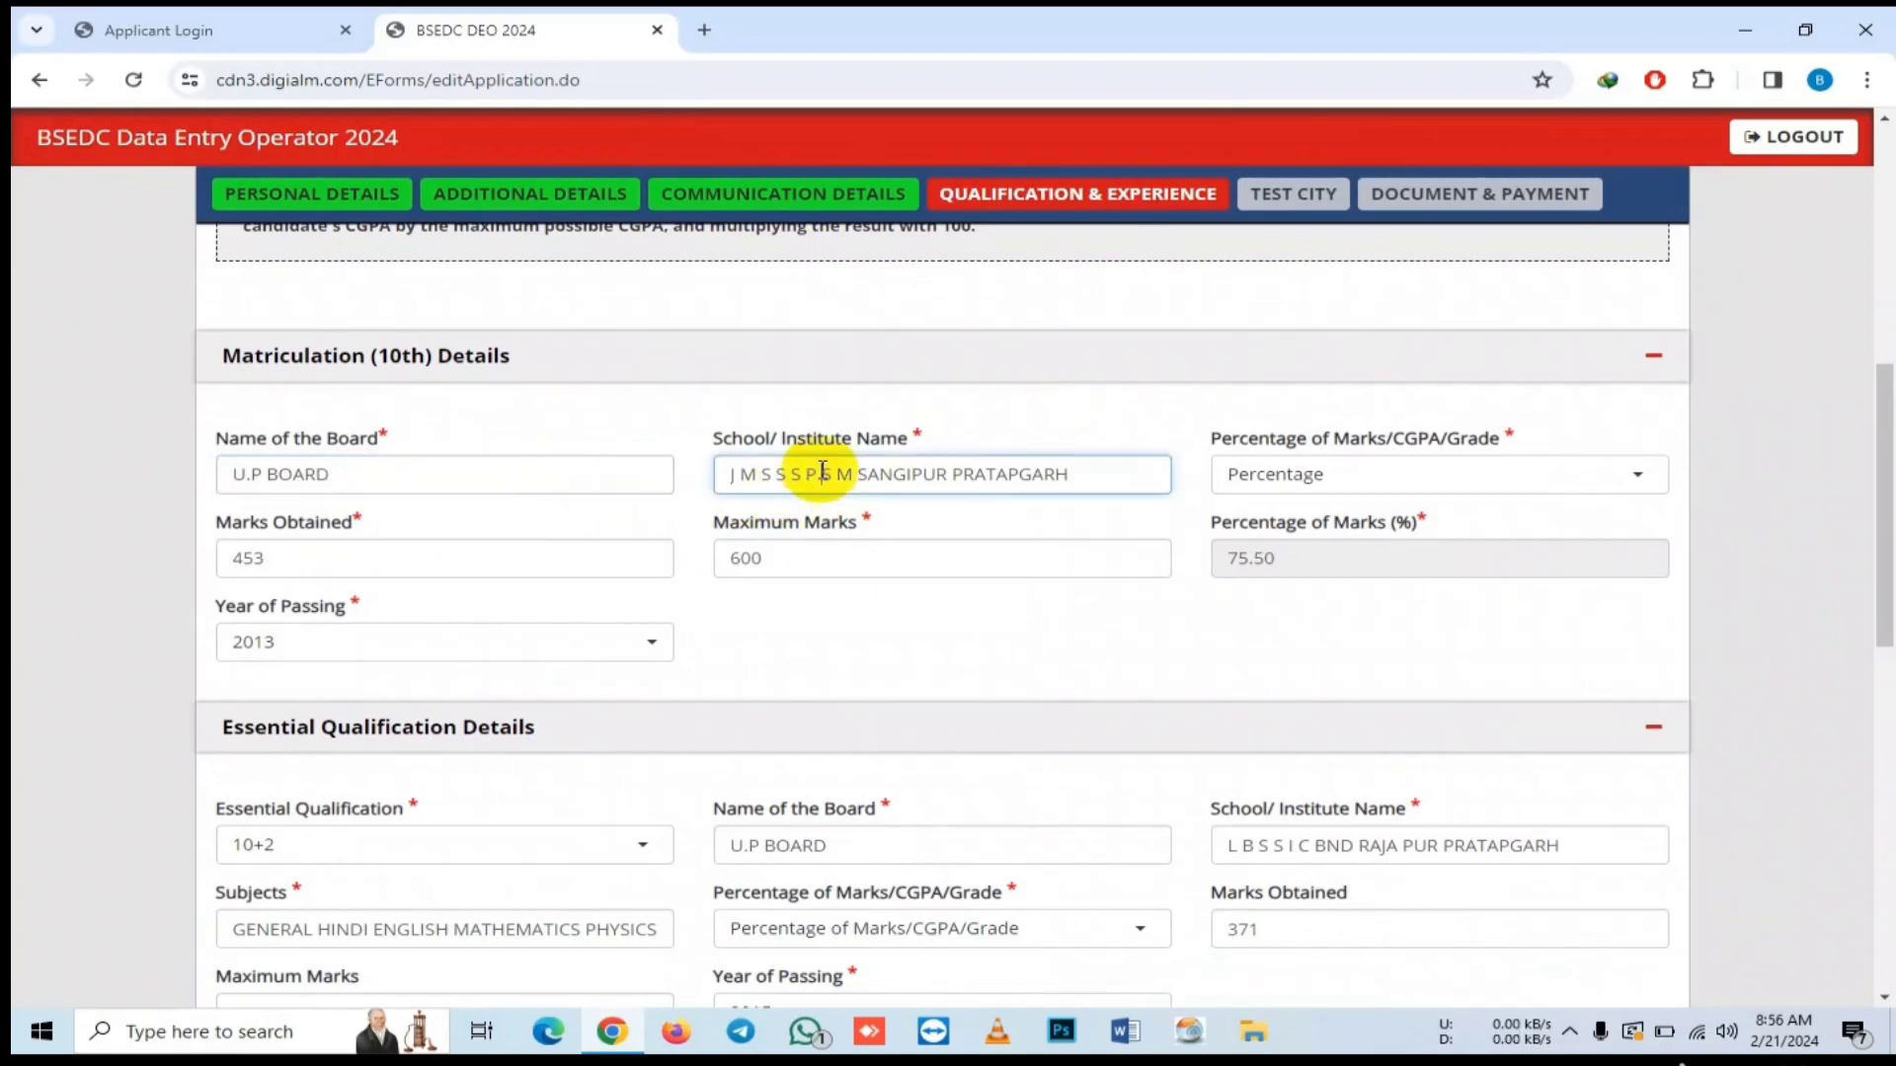
left_click(1274, 476)
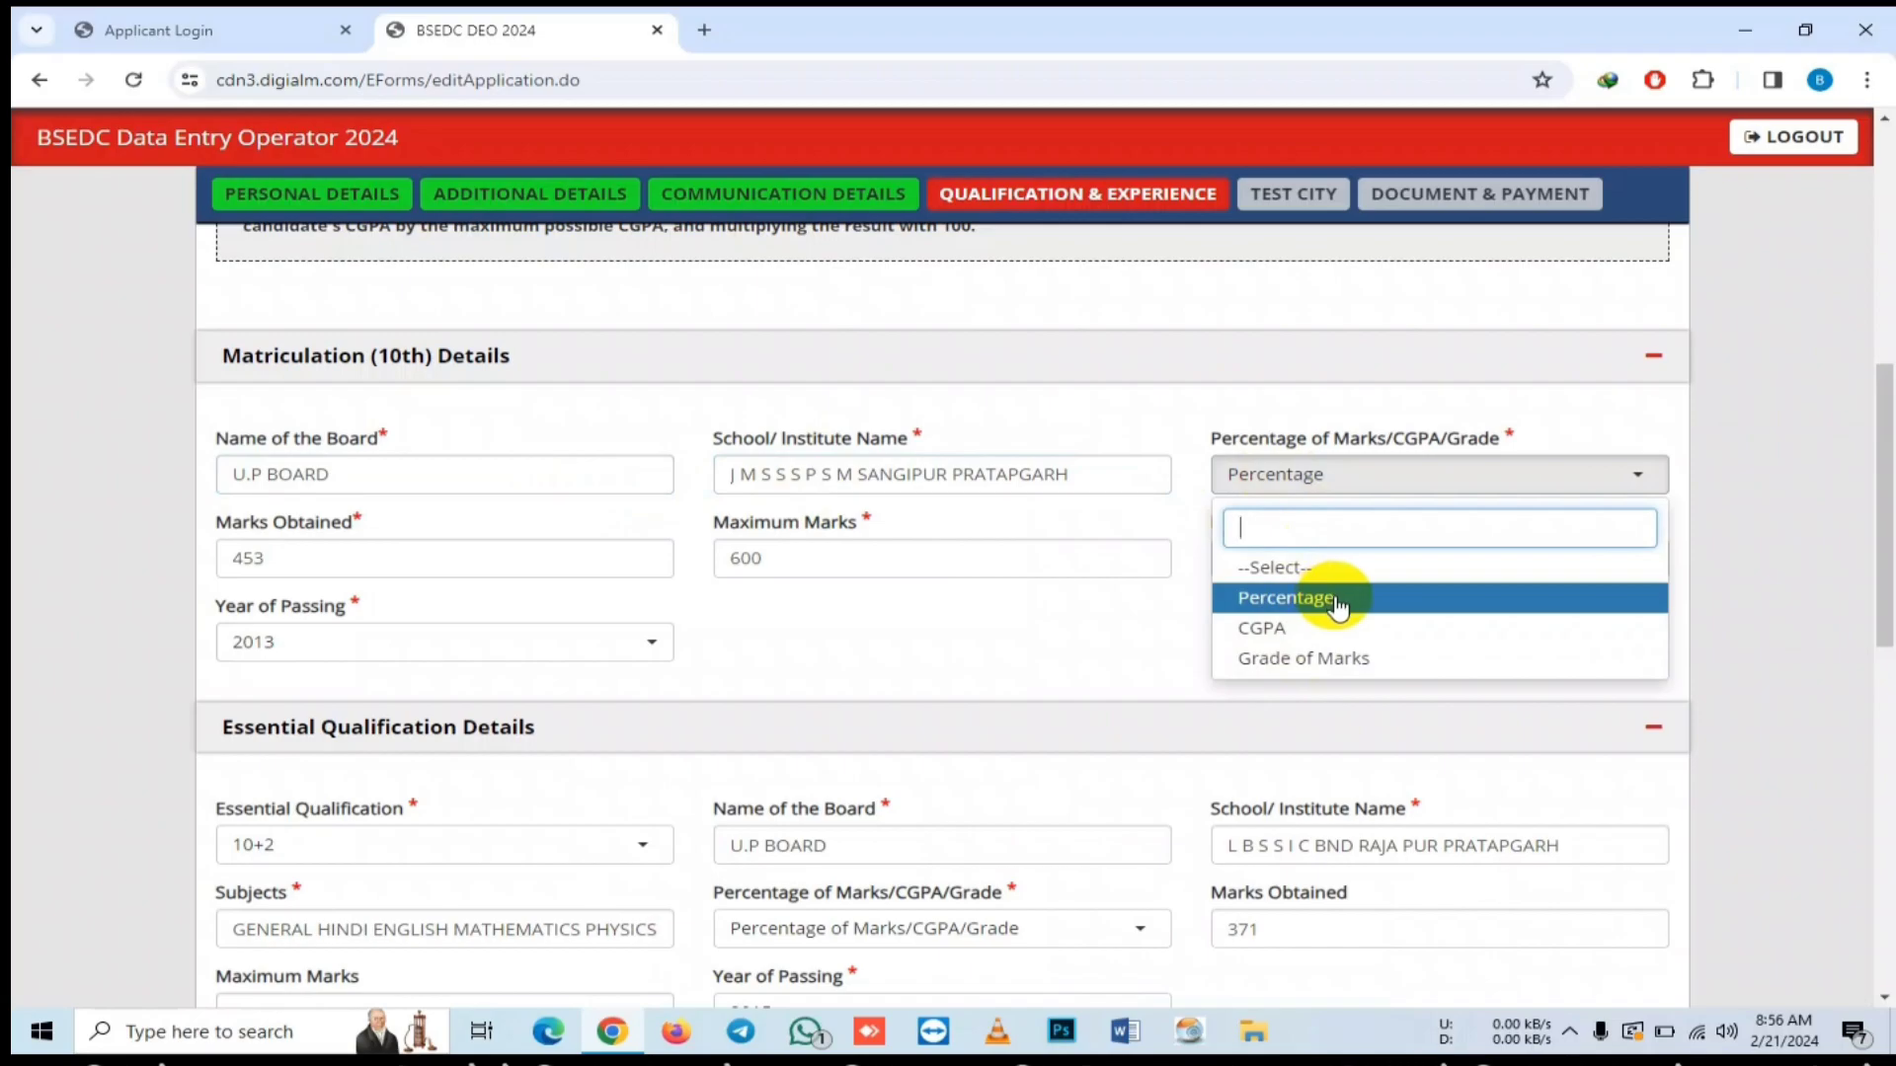
left_click(1254, 478)
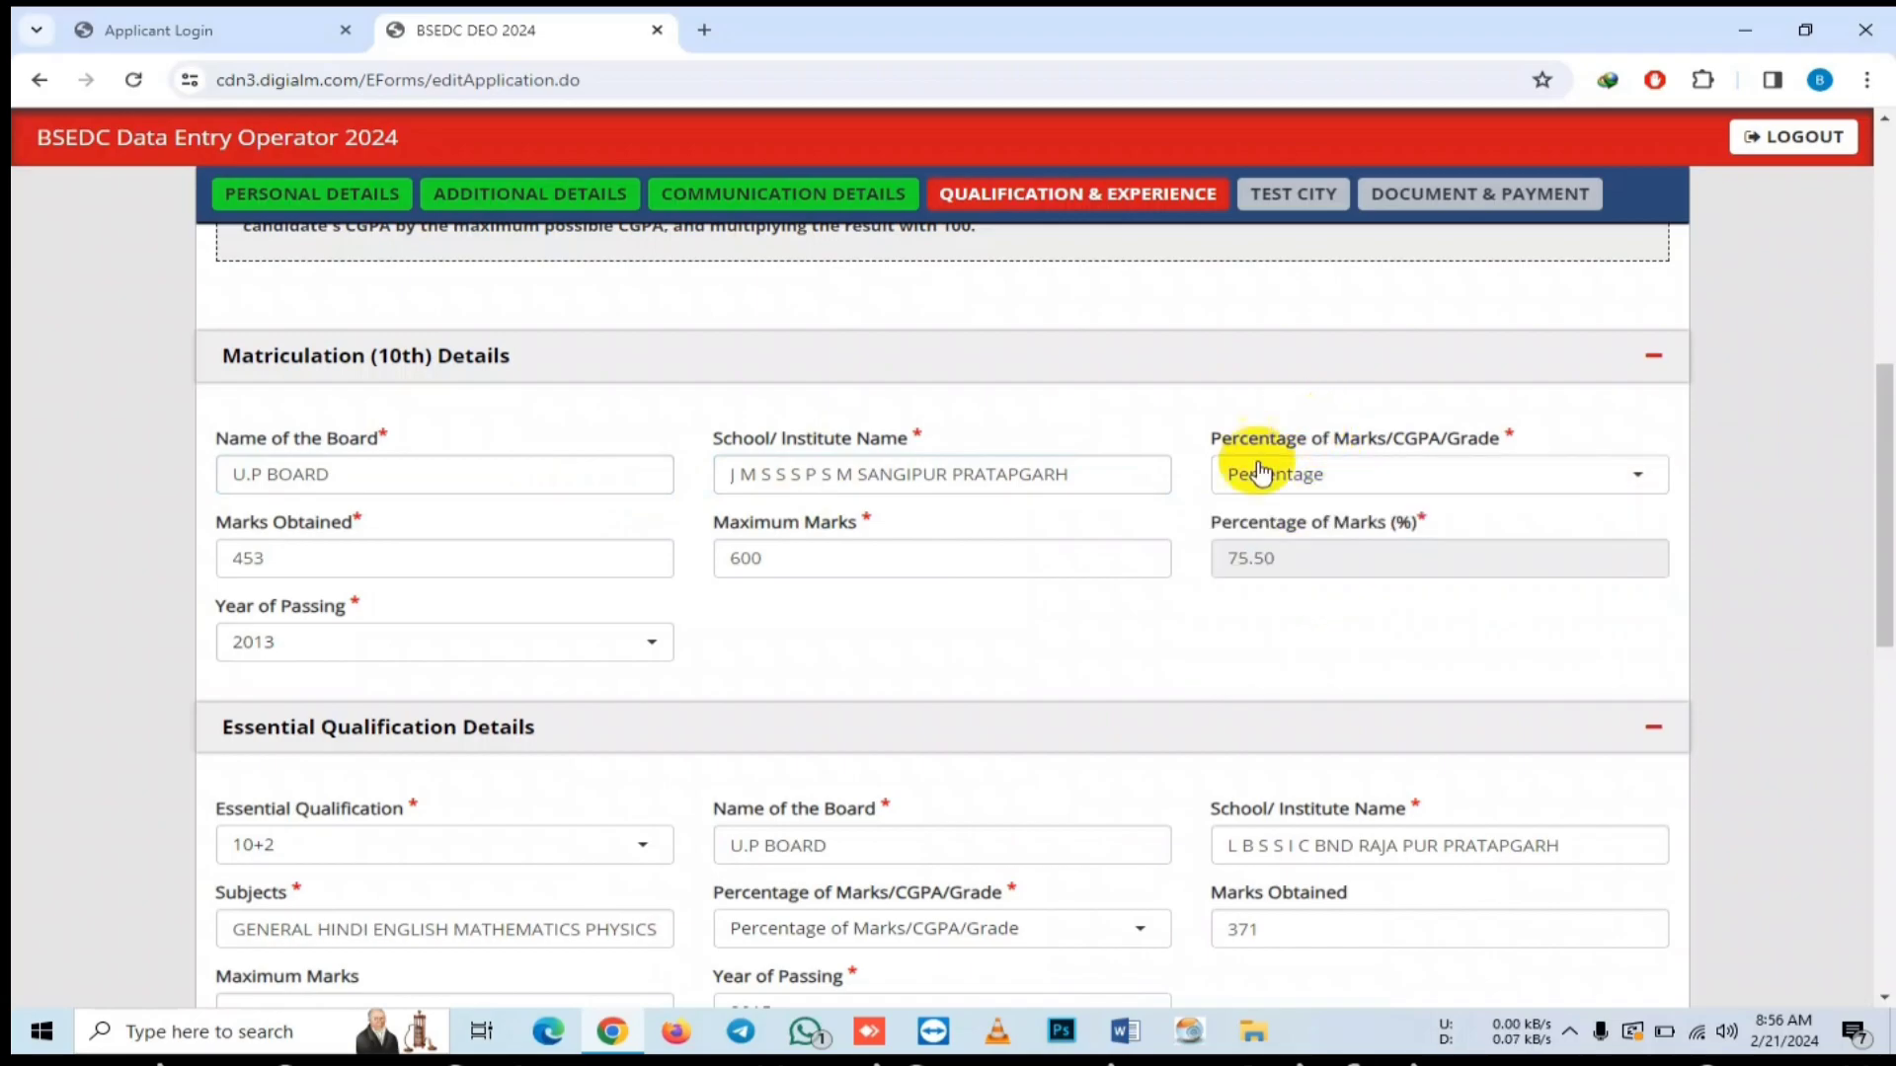
left_click(447, 568)
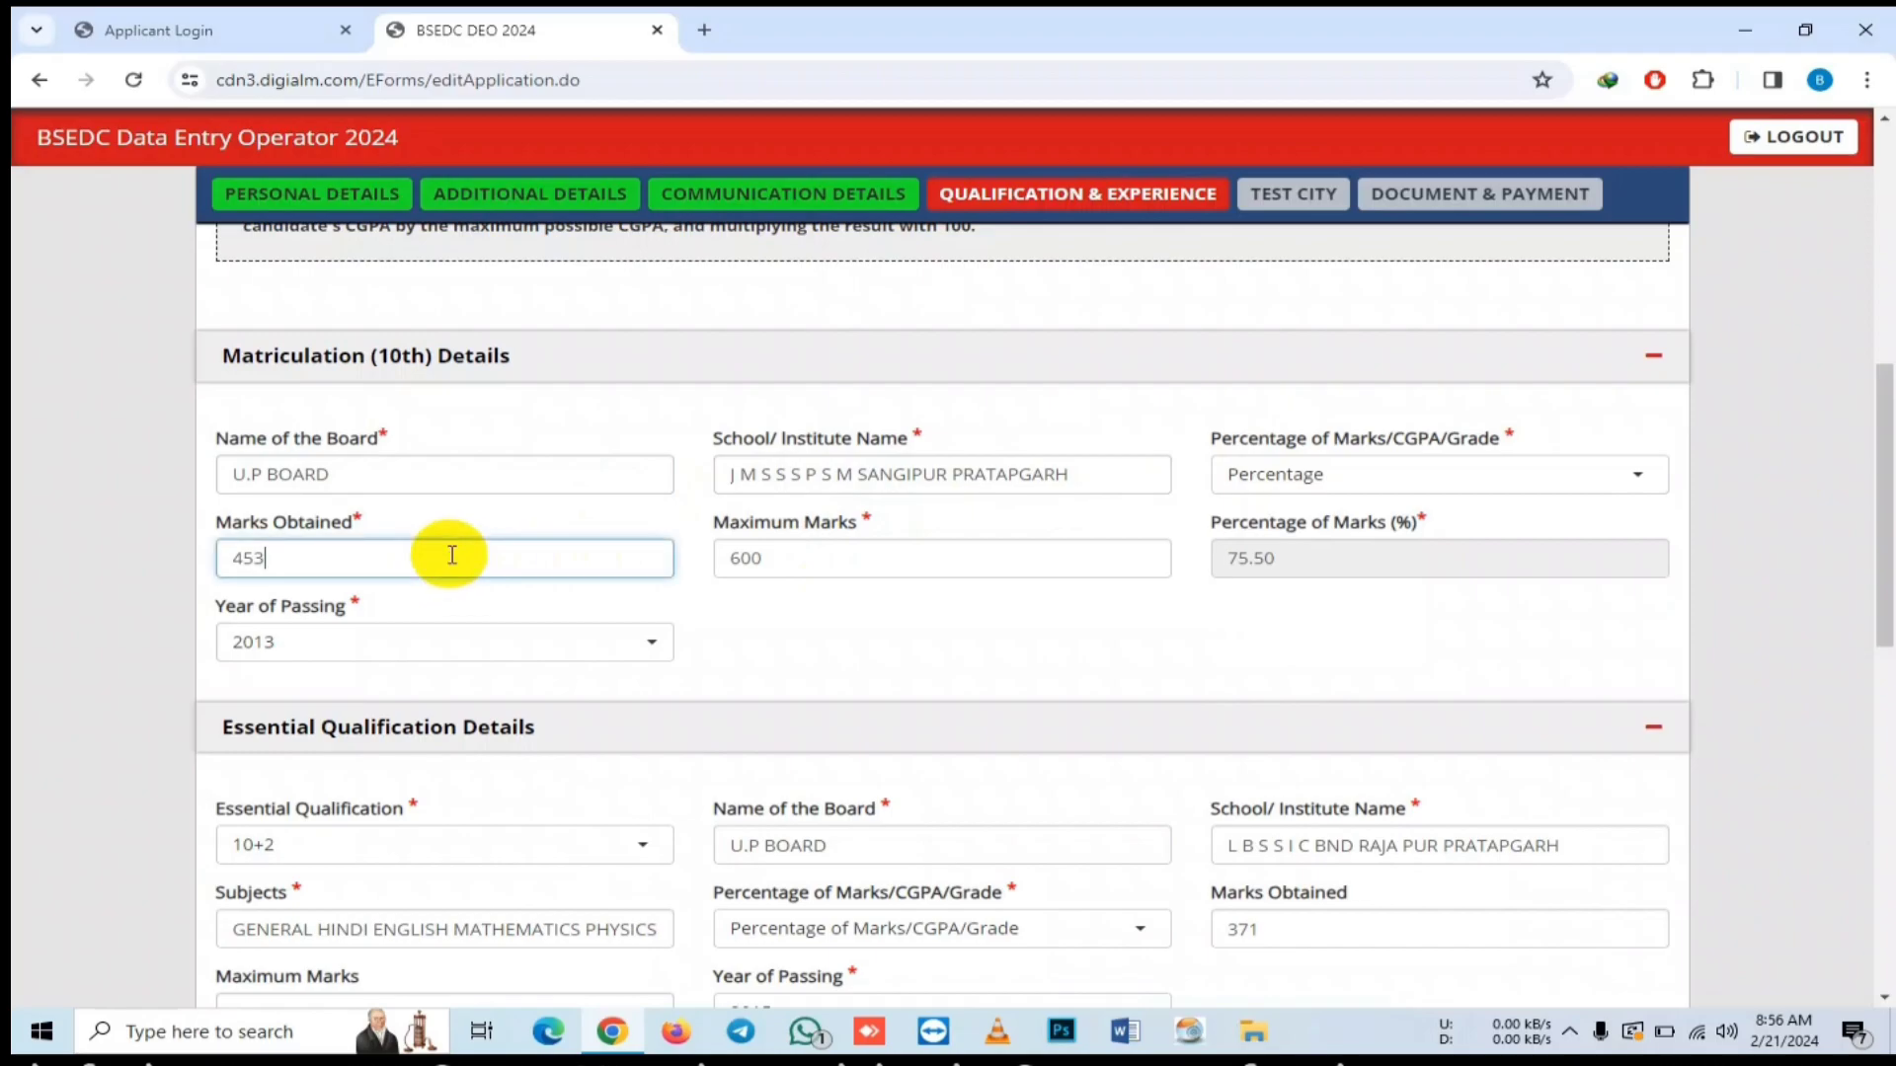
left_click(805, 561)
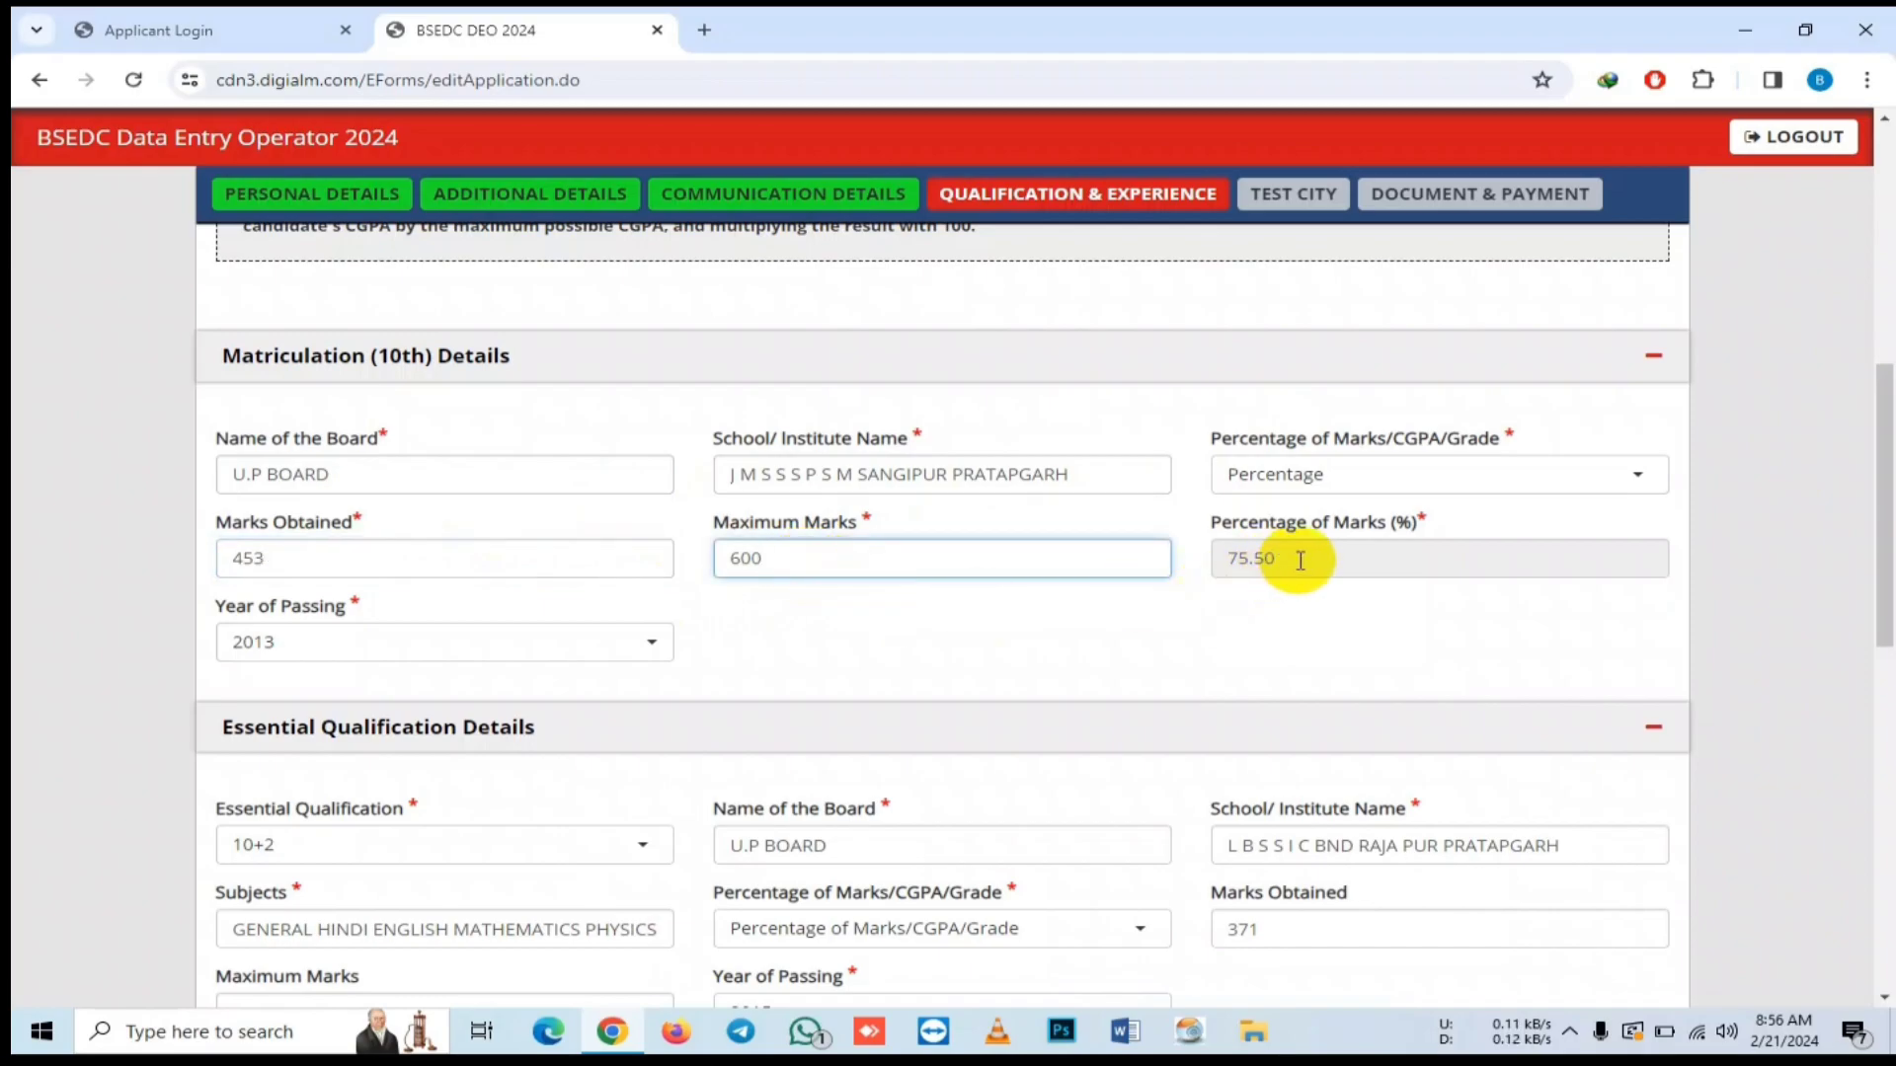
left_click_drag(1301, 559, 1215, 592)
left_click(1180, 604)
scroll(774, 618, "down", 1)
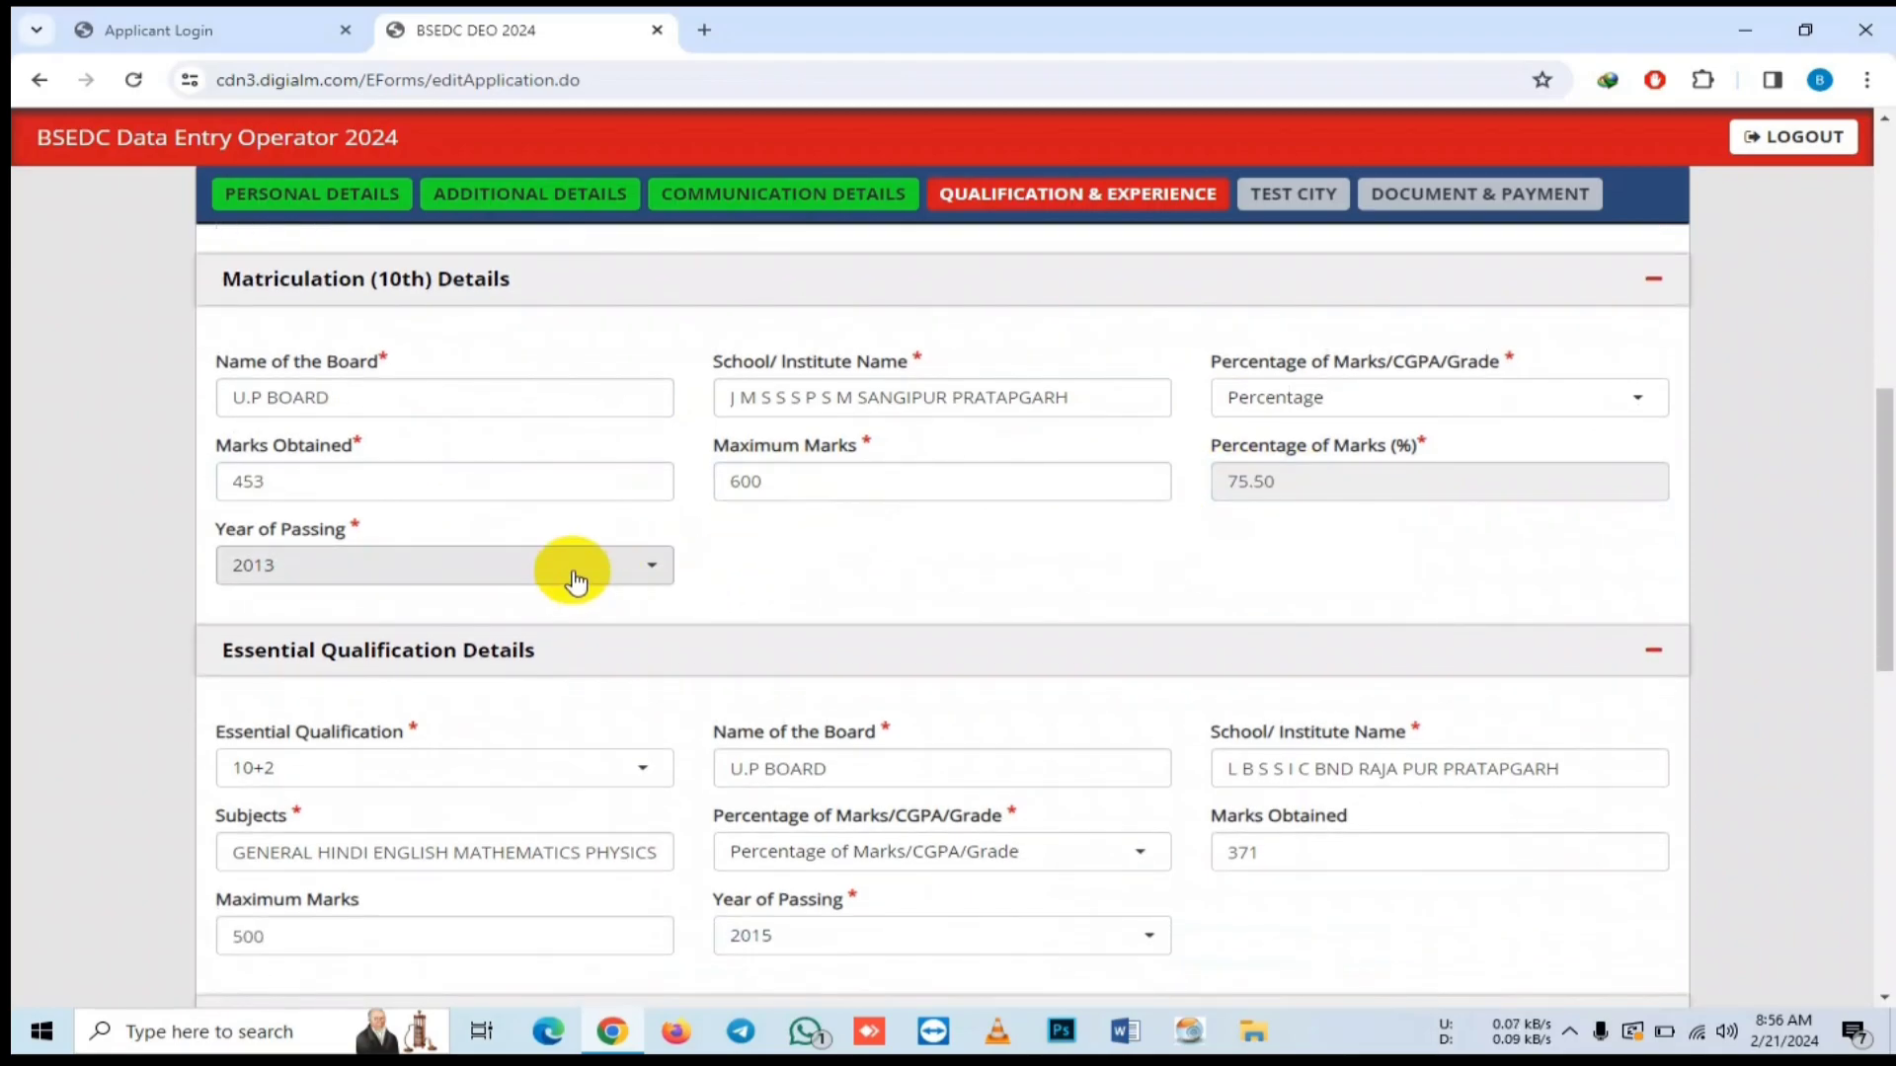
- Check the essential qualification entries for qualification level, board name, school name and subjects
scroll(666, 525, "down", 3)
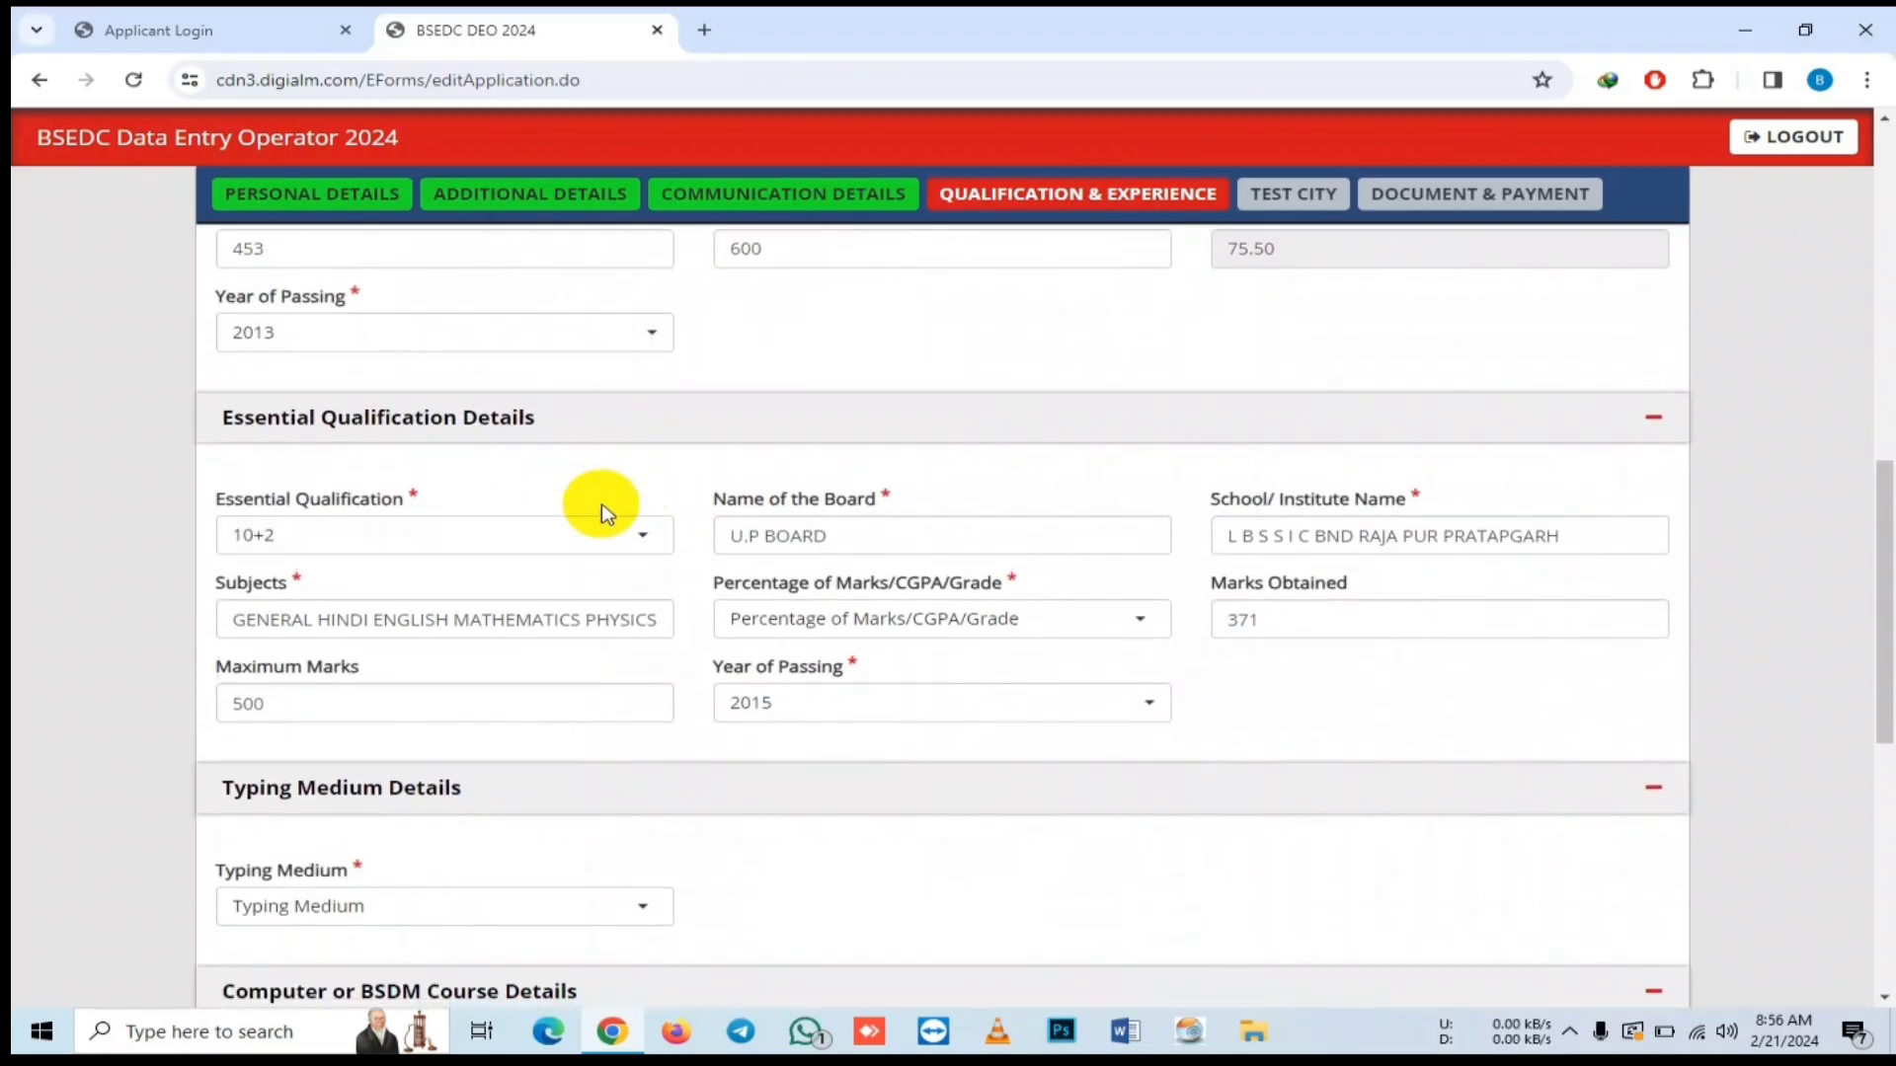
left_click(624, 535)
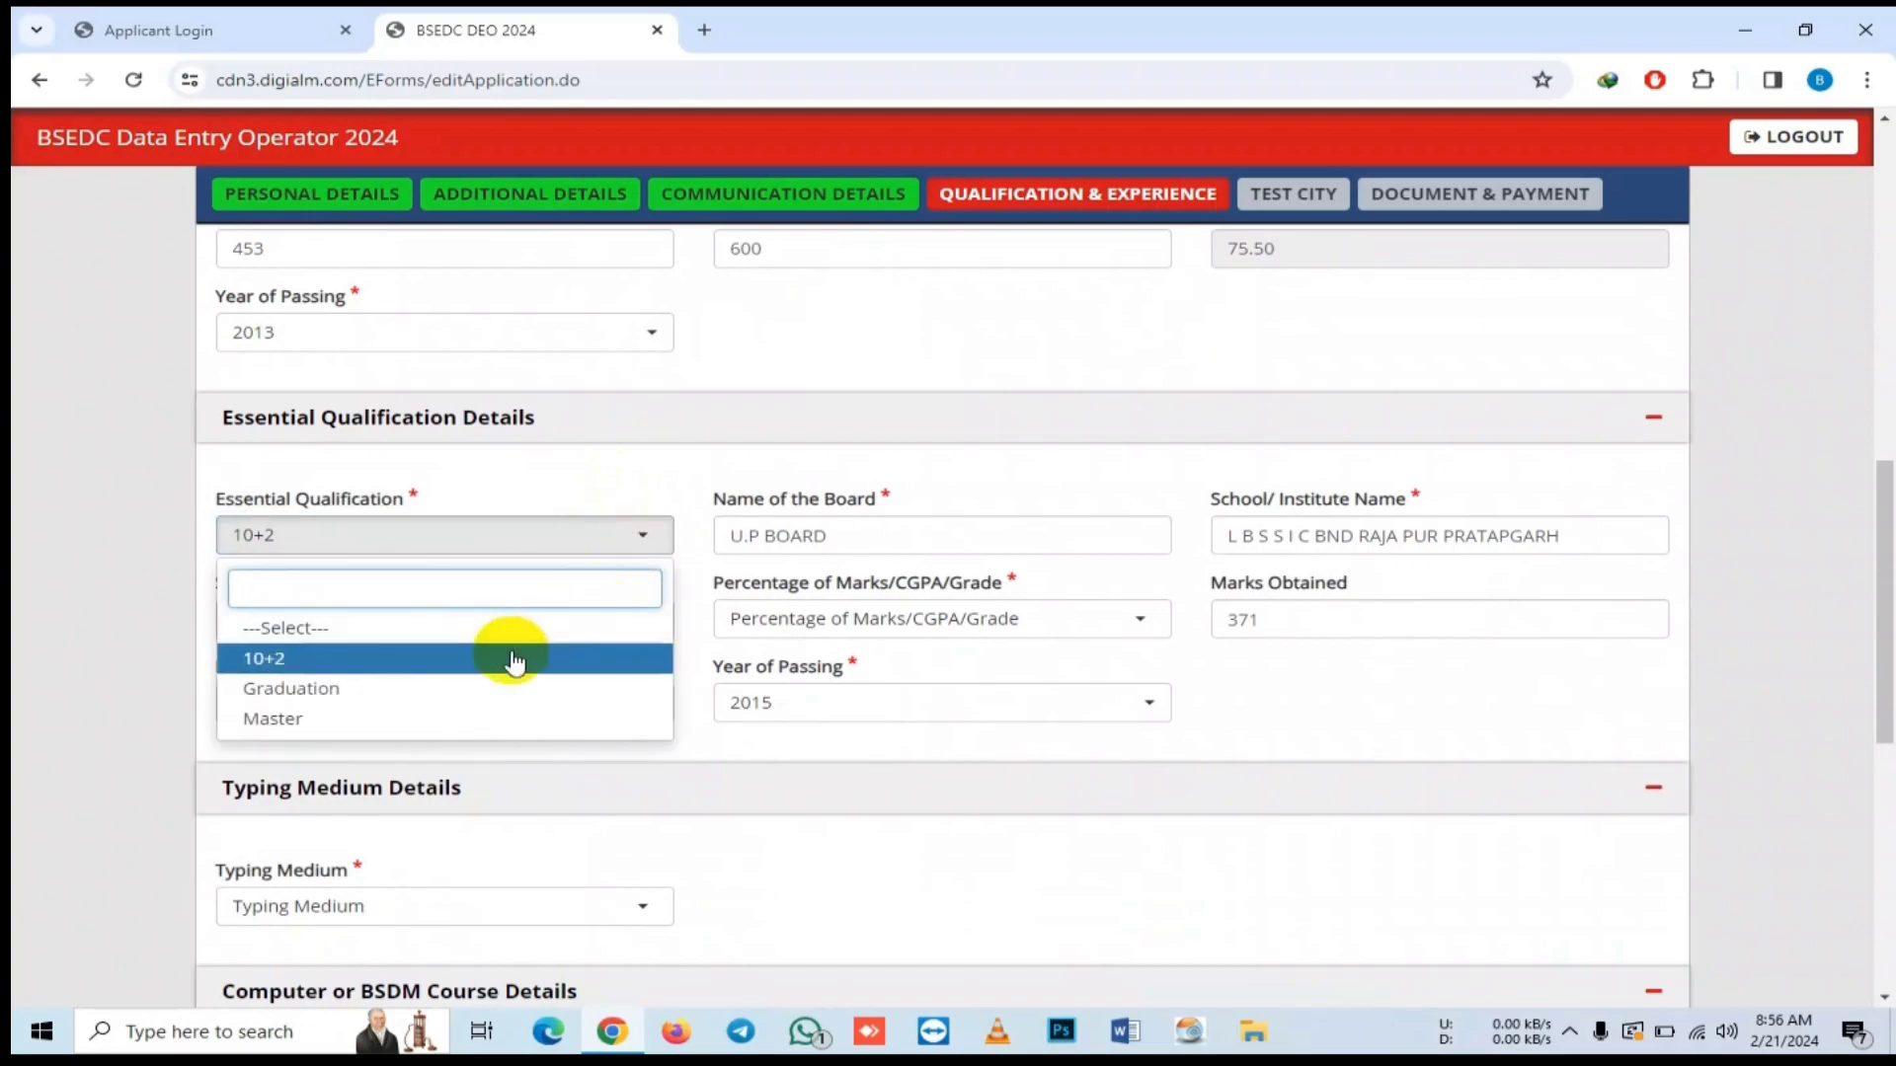
left_click(665, 530)
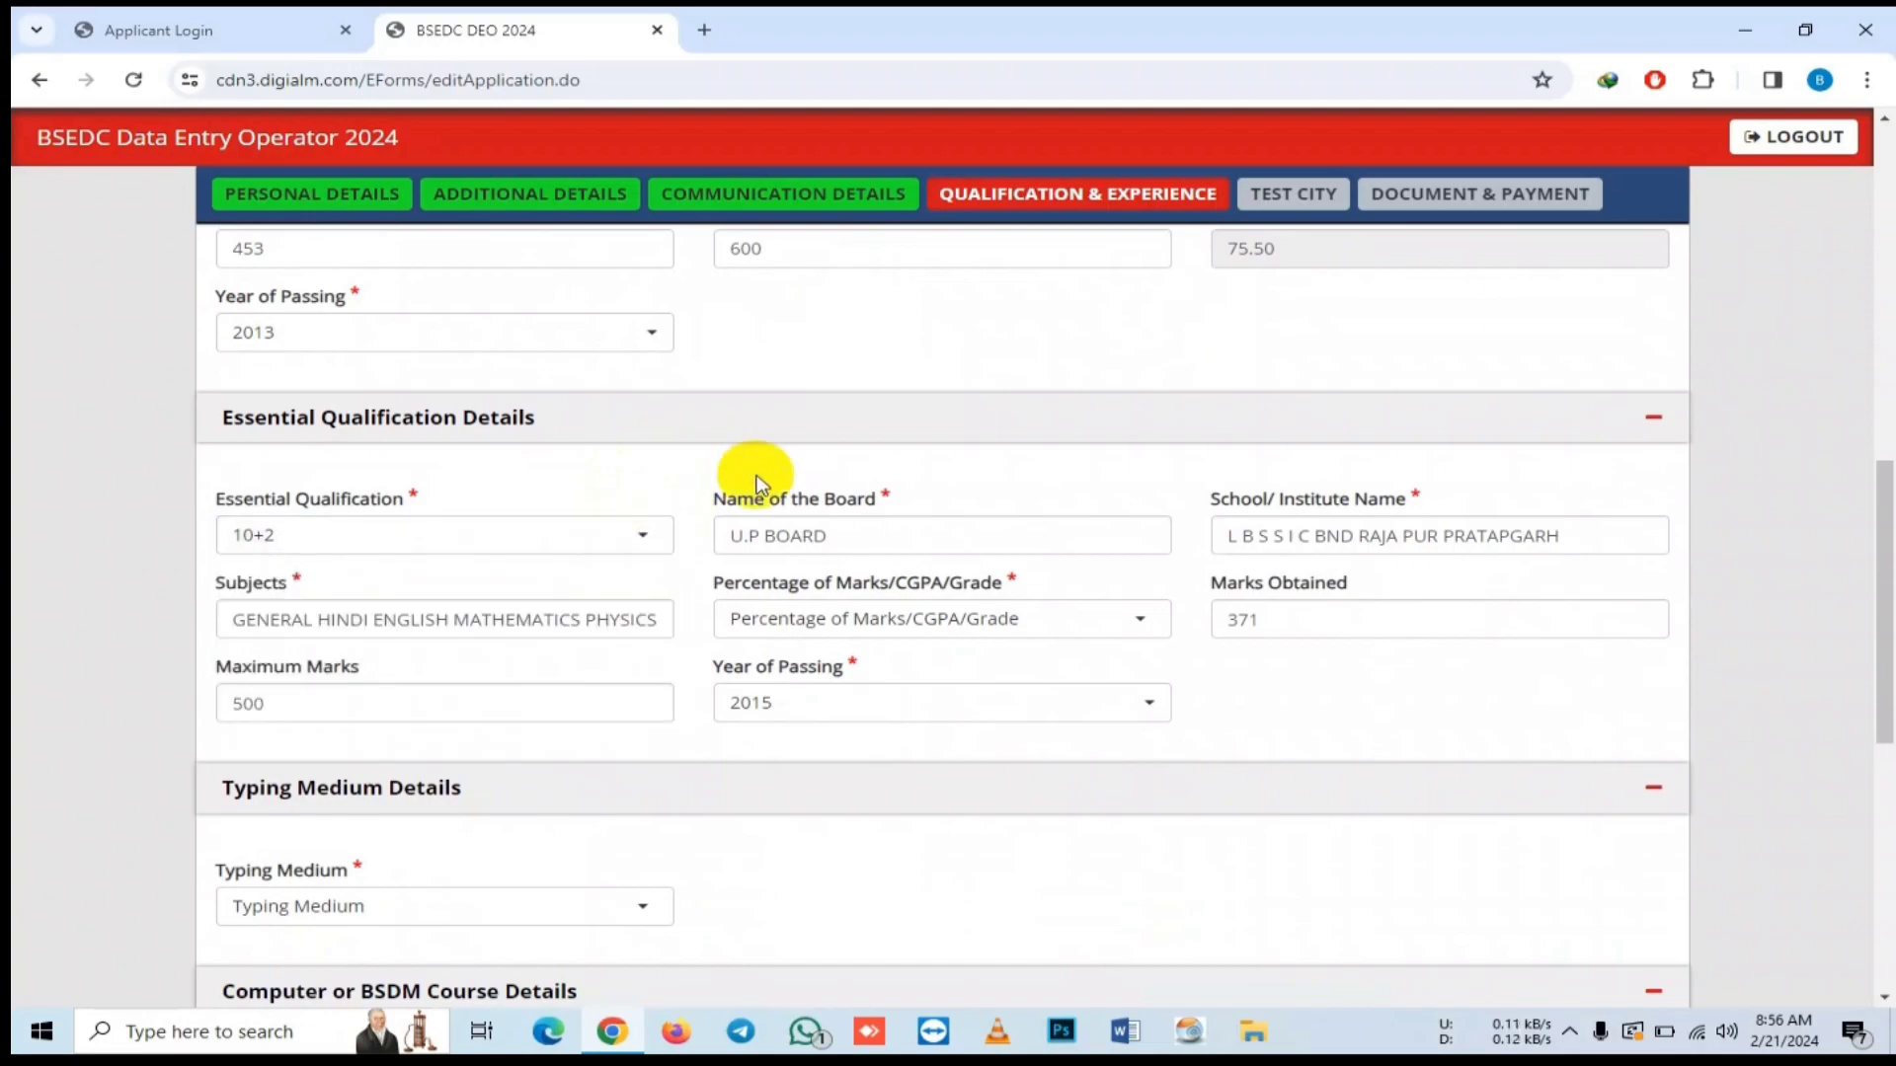
left_click(1024, 537)
left_click(1316, 536)
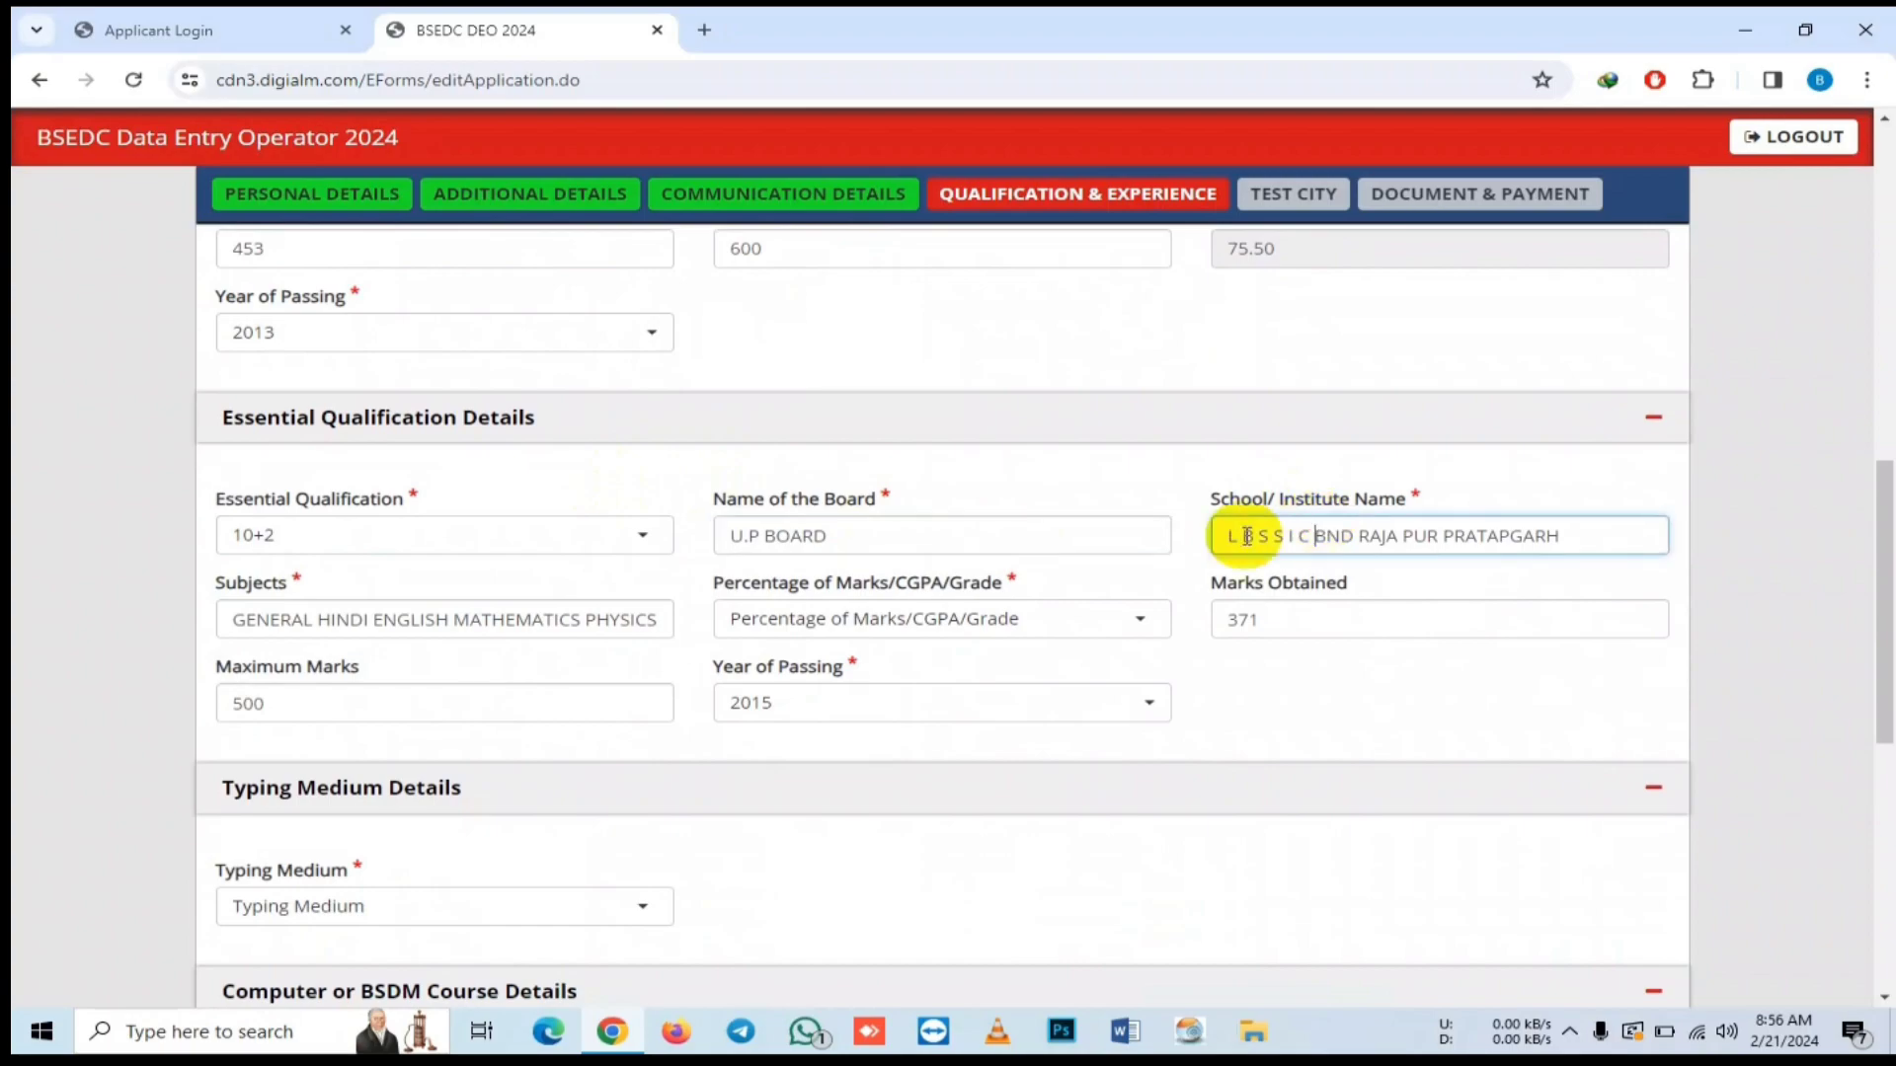
left_click(529, 614)
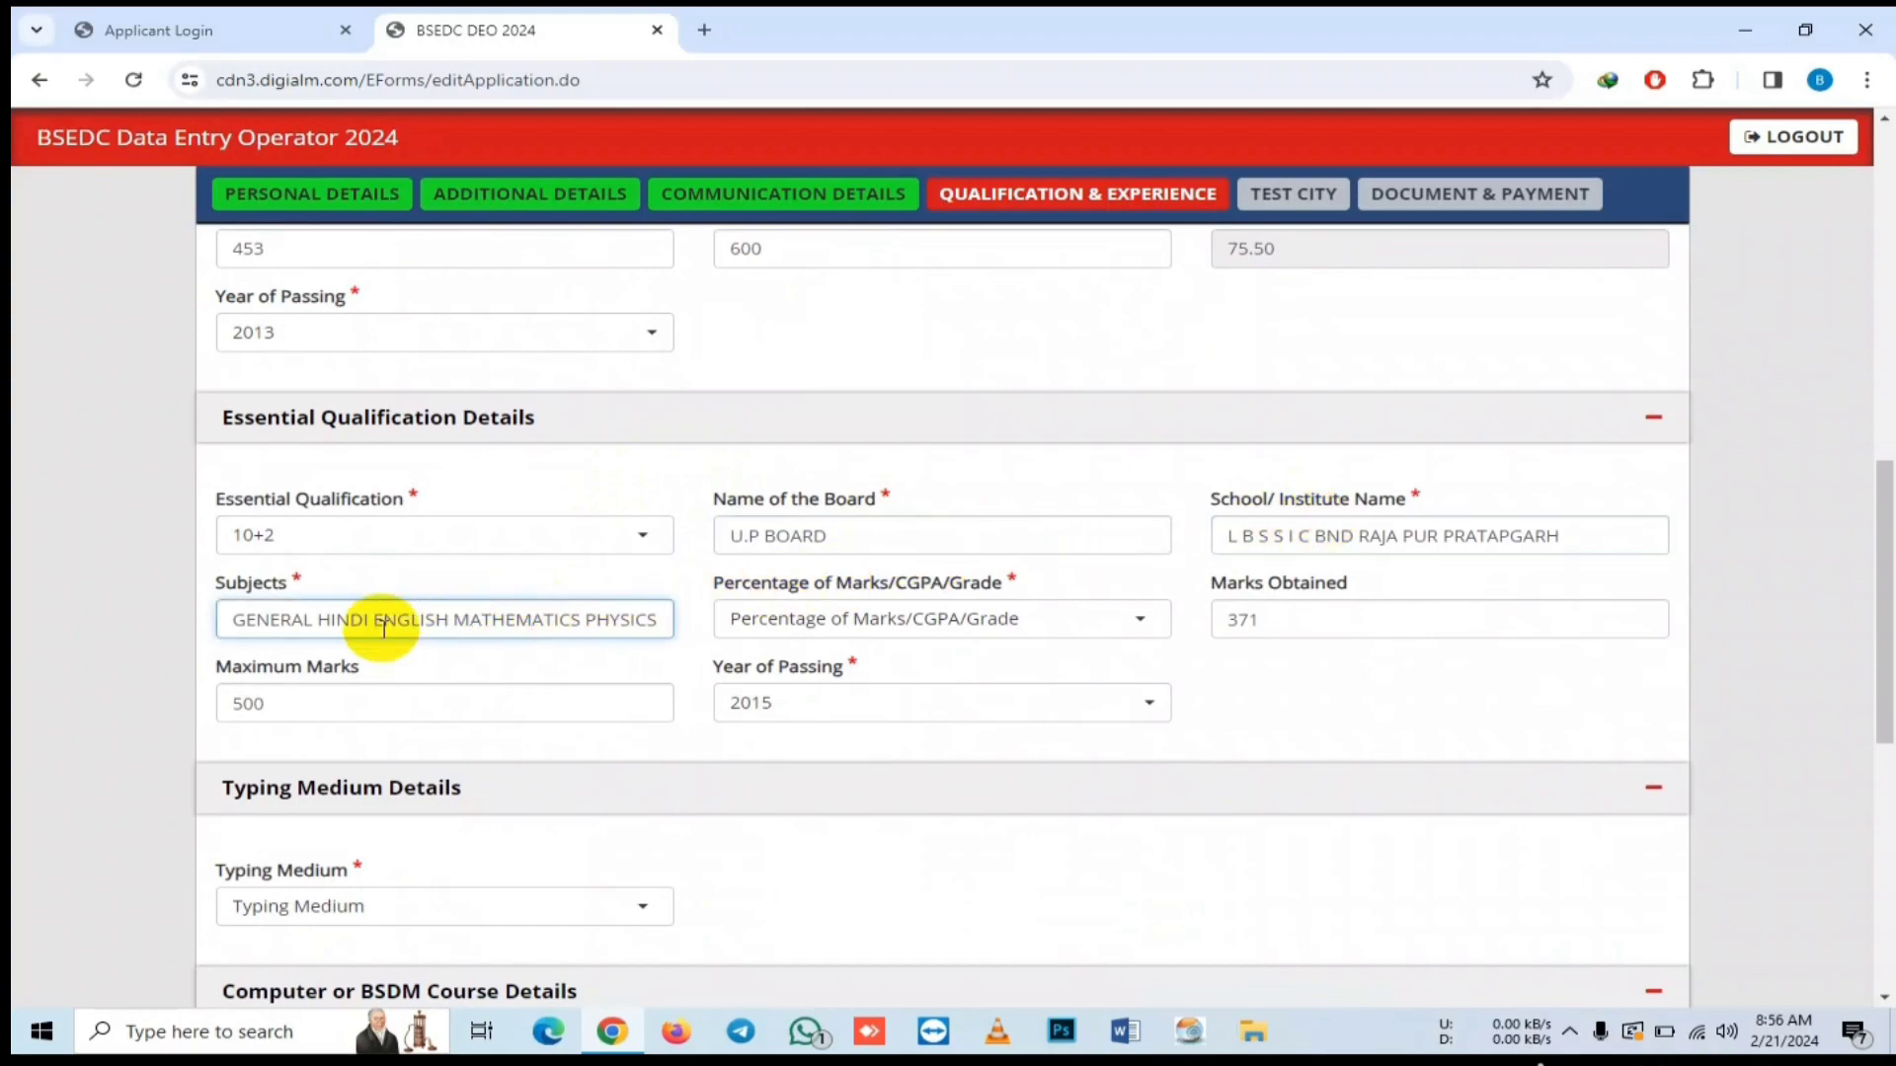
left_click_drag(346, 622, 729, 644)
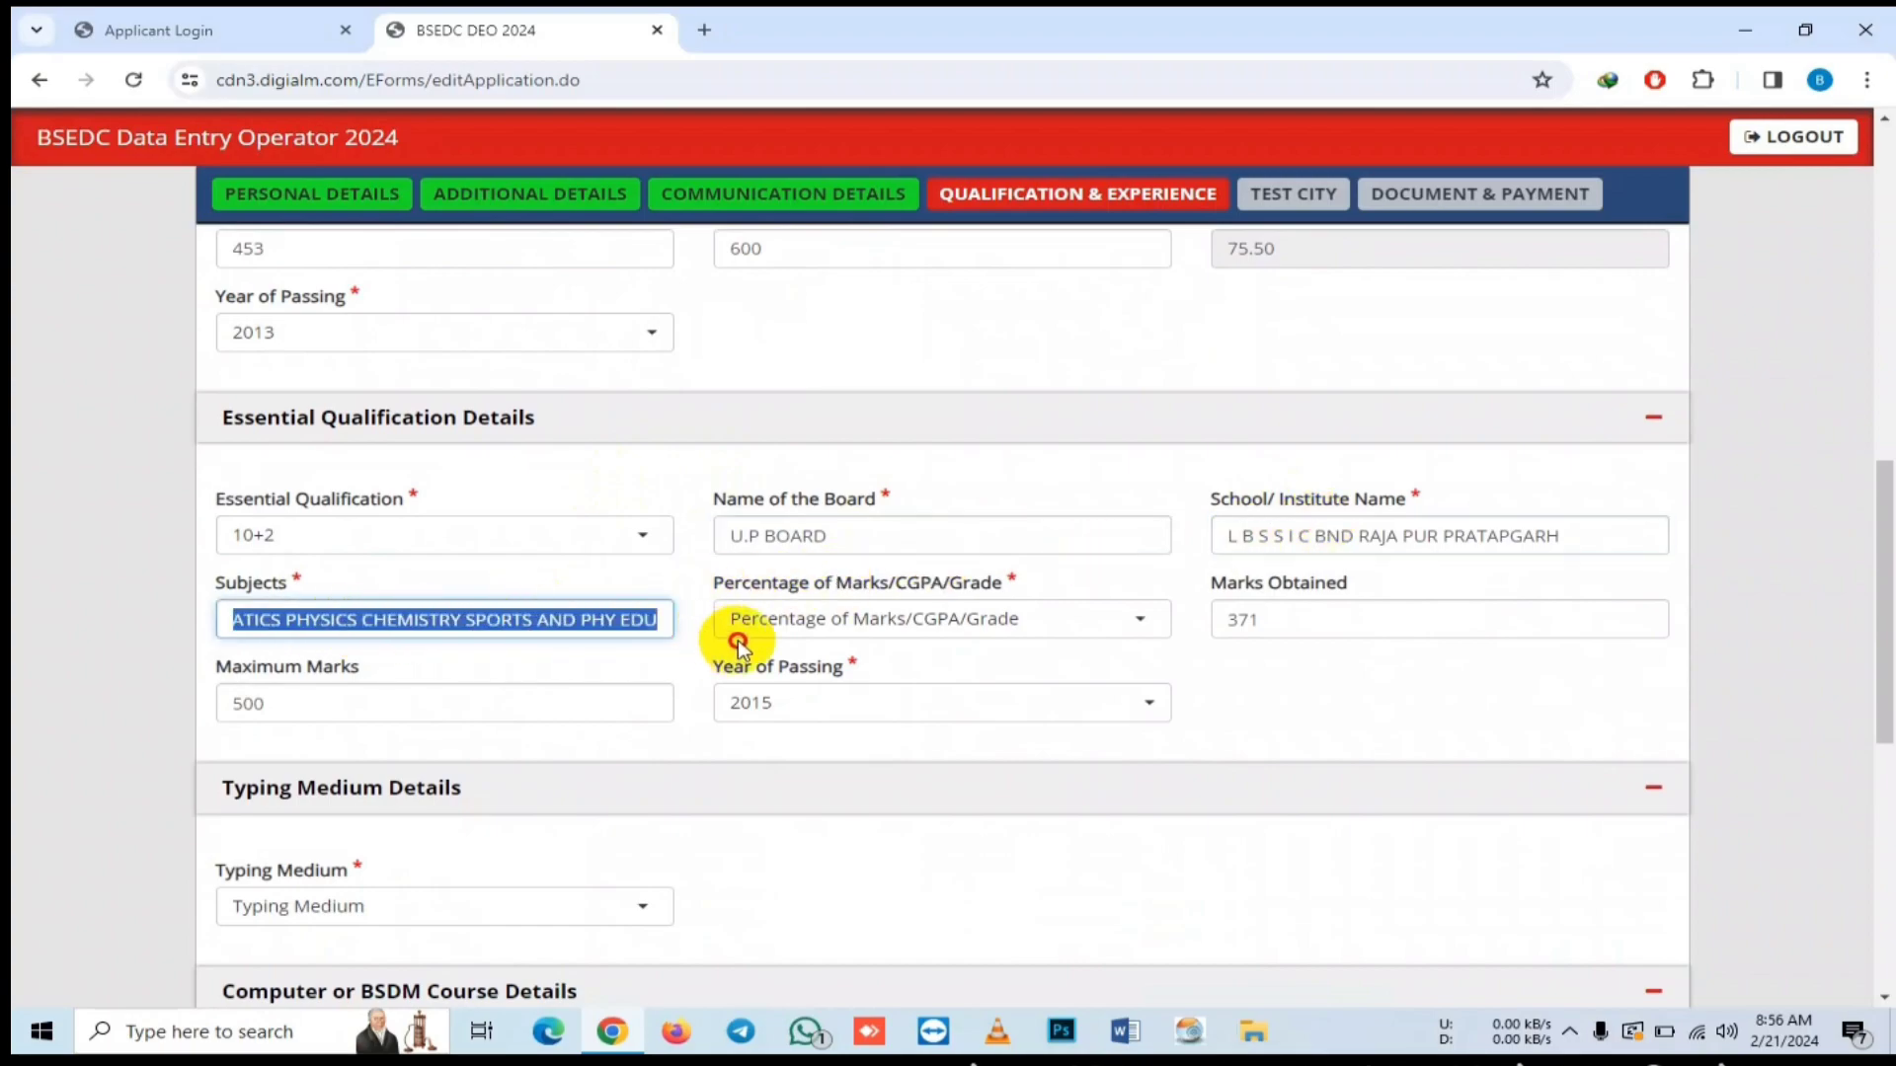
left_click(615, 619)
left_click_drag(615, 619, 148, 635)
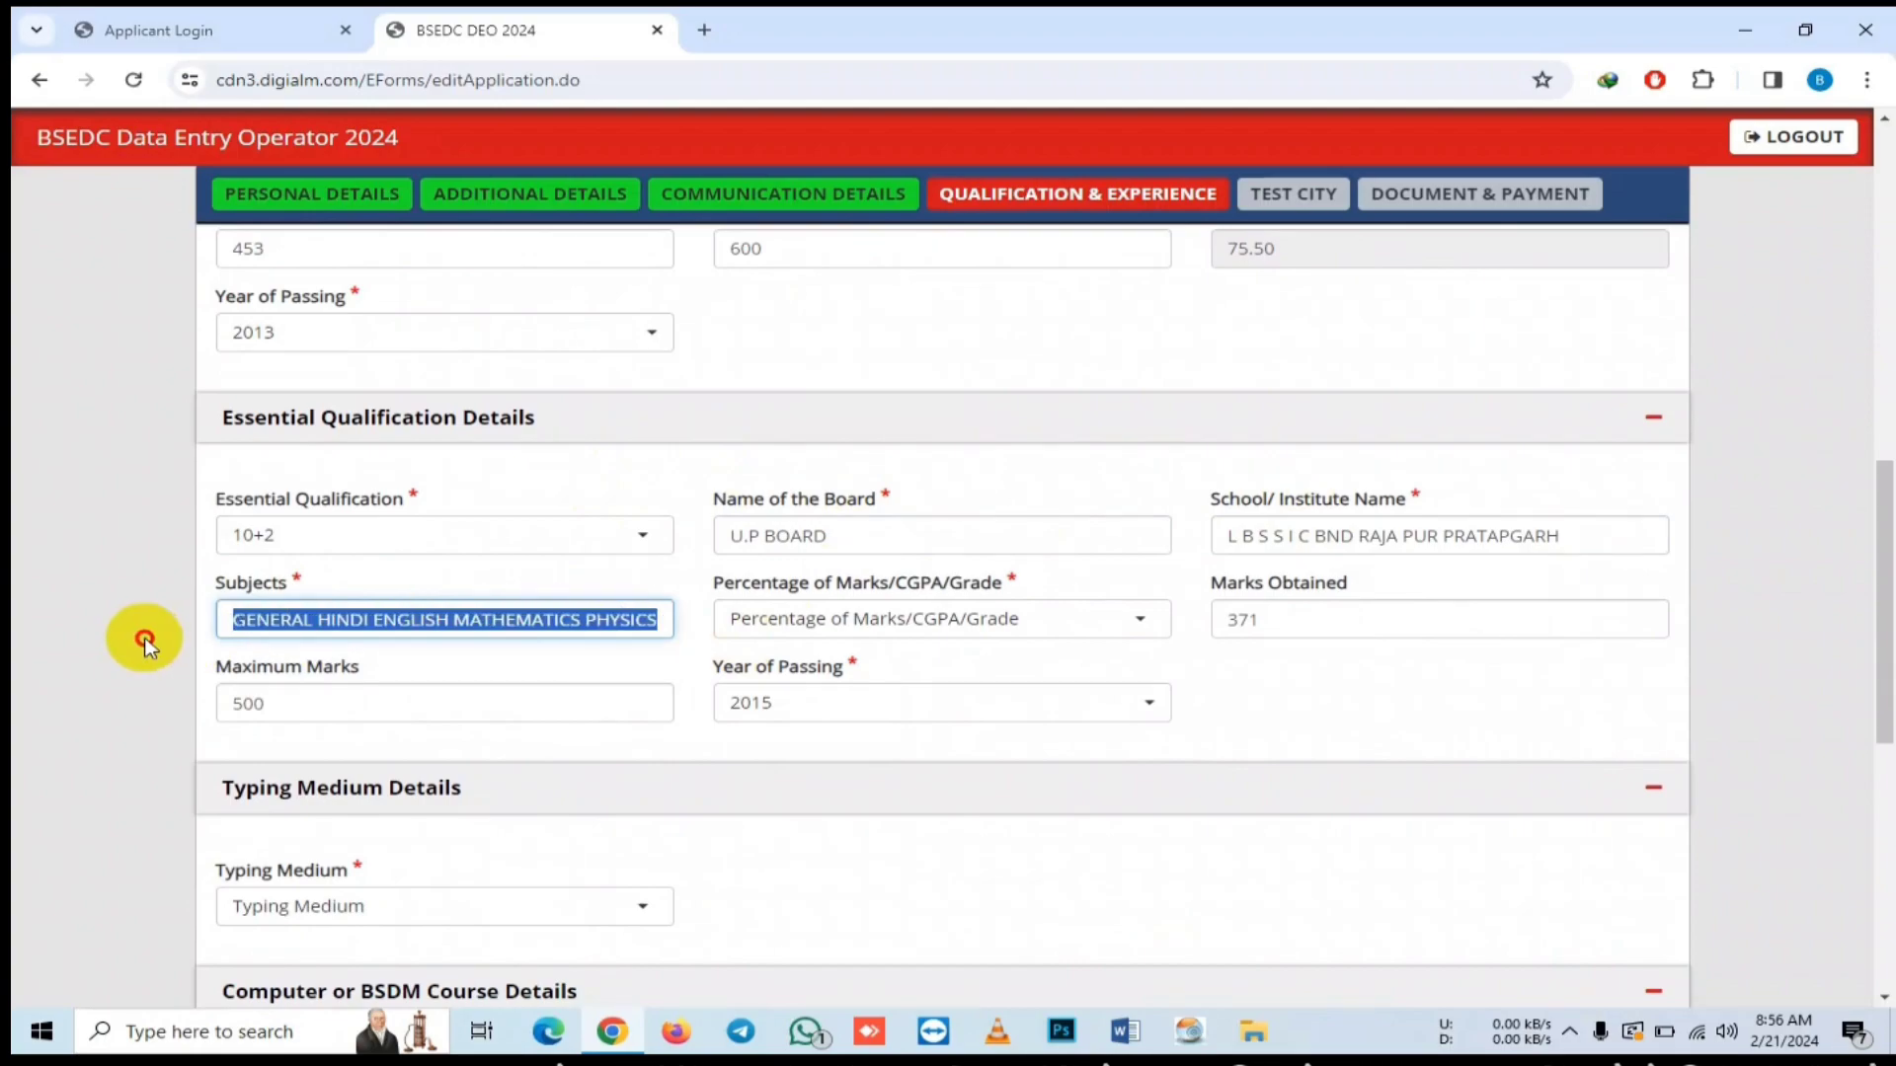
left_click(389, 597)
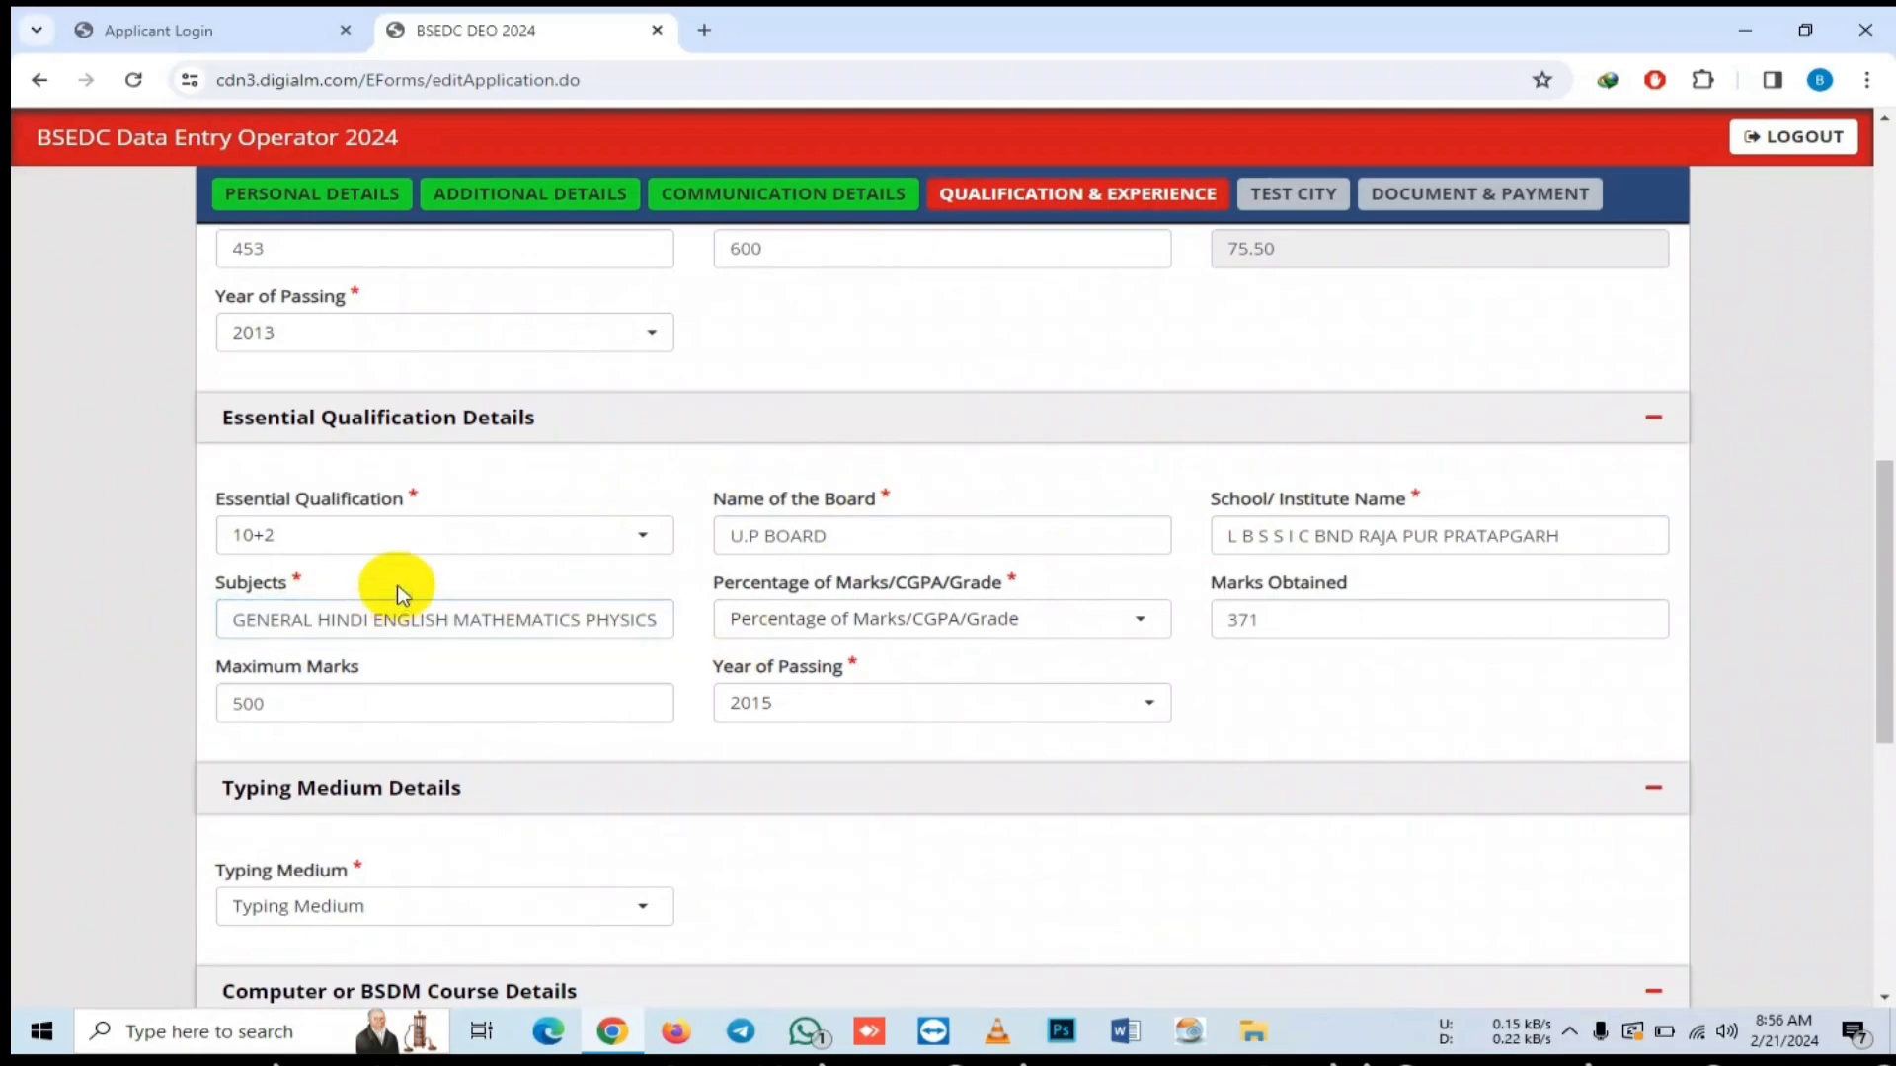
- Check the essential qualification's marking type, marks obtained, maximum marks and year of passing
left_click(977, 620)
left_click(1093, 590)
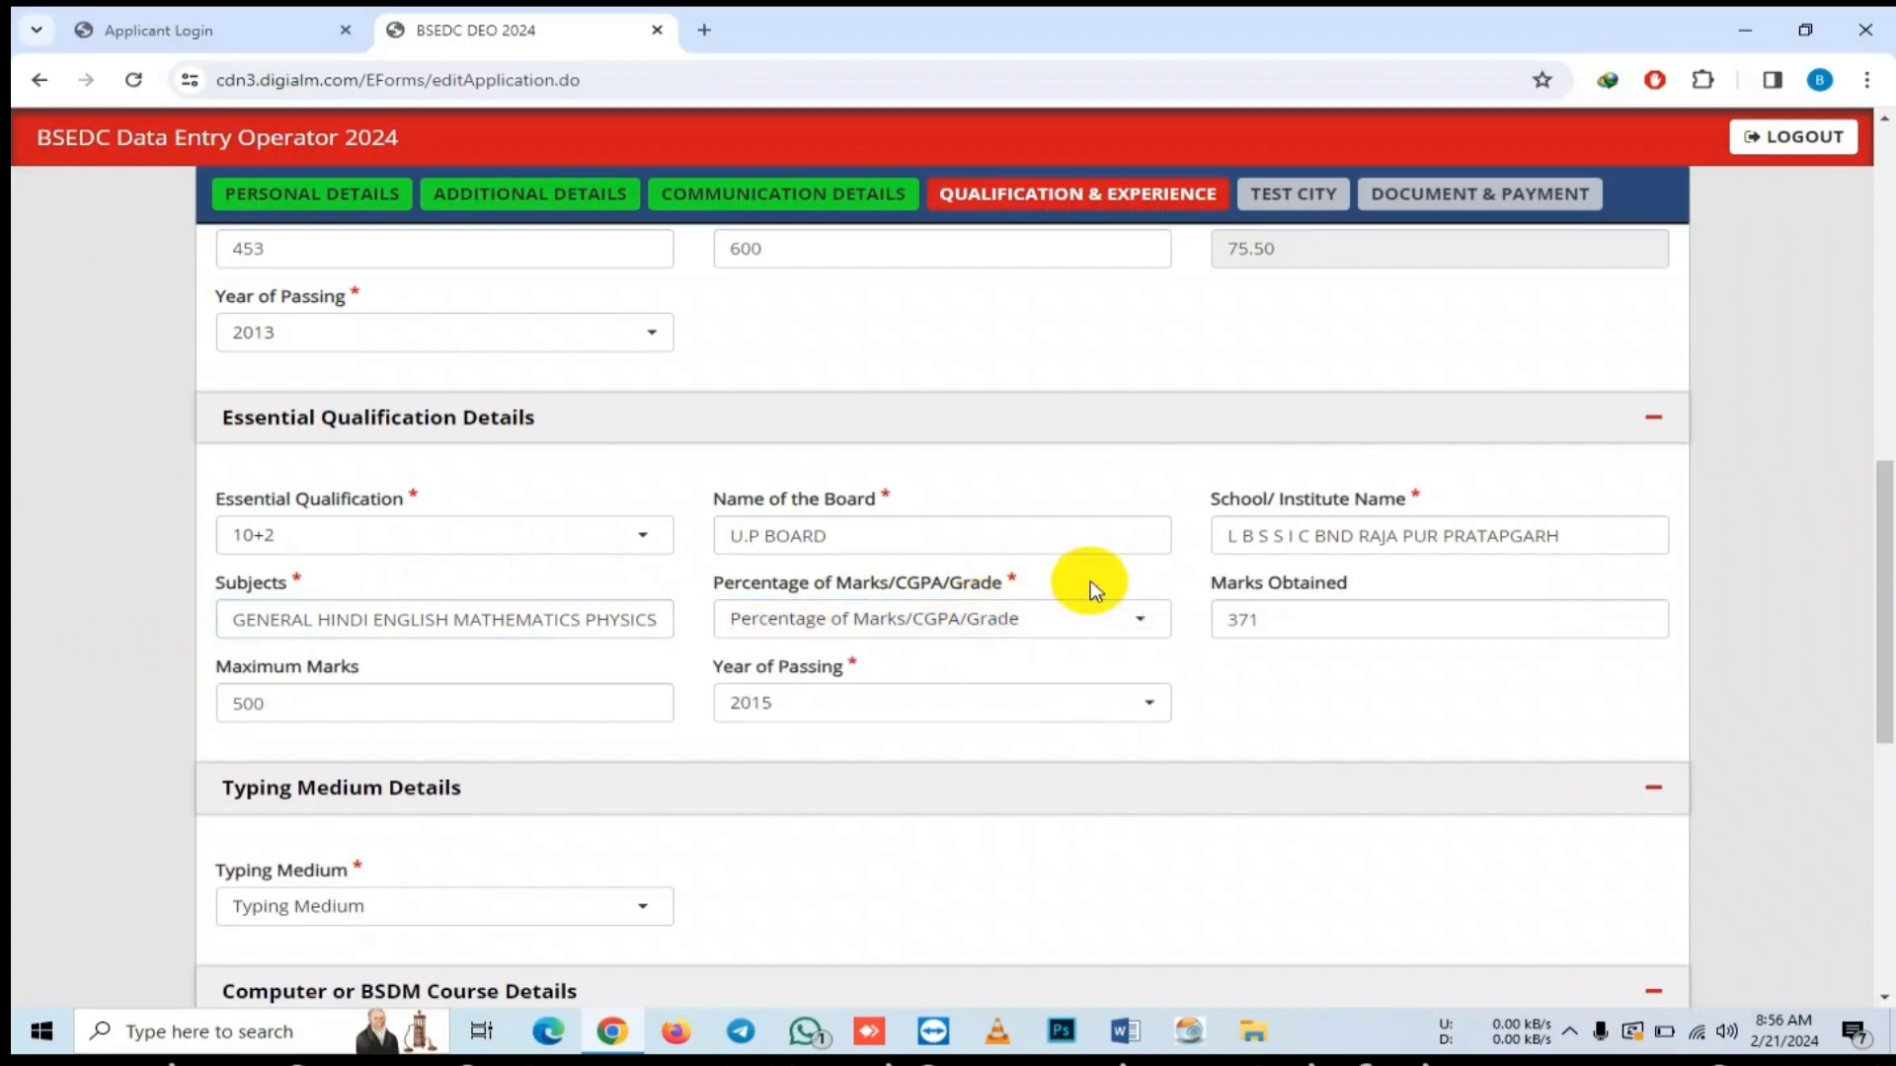
left_click(1287, 606)
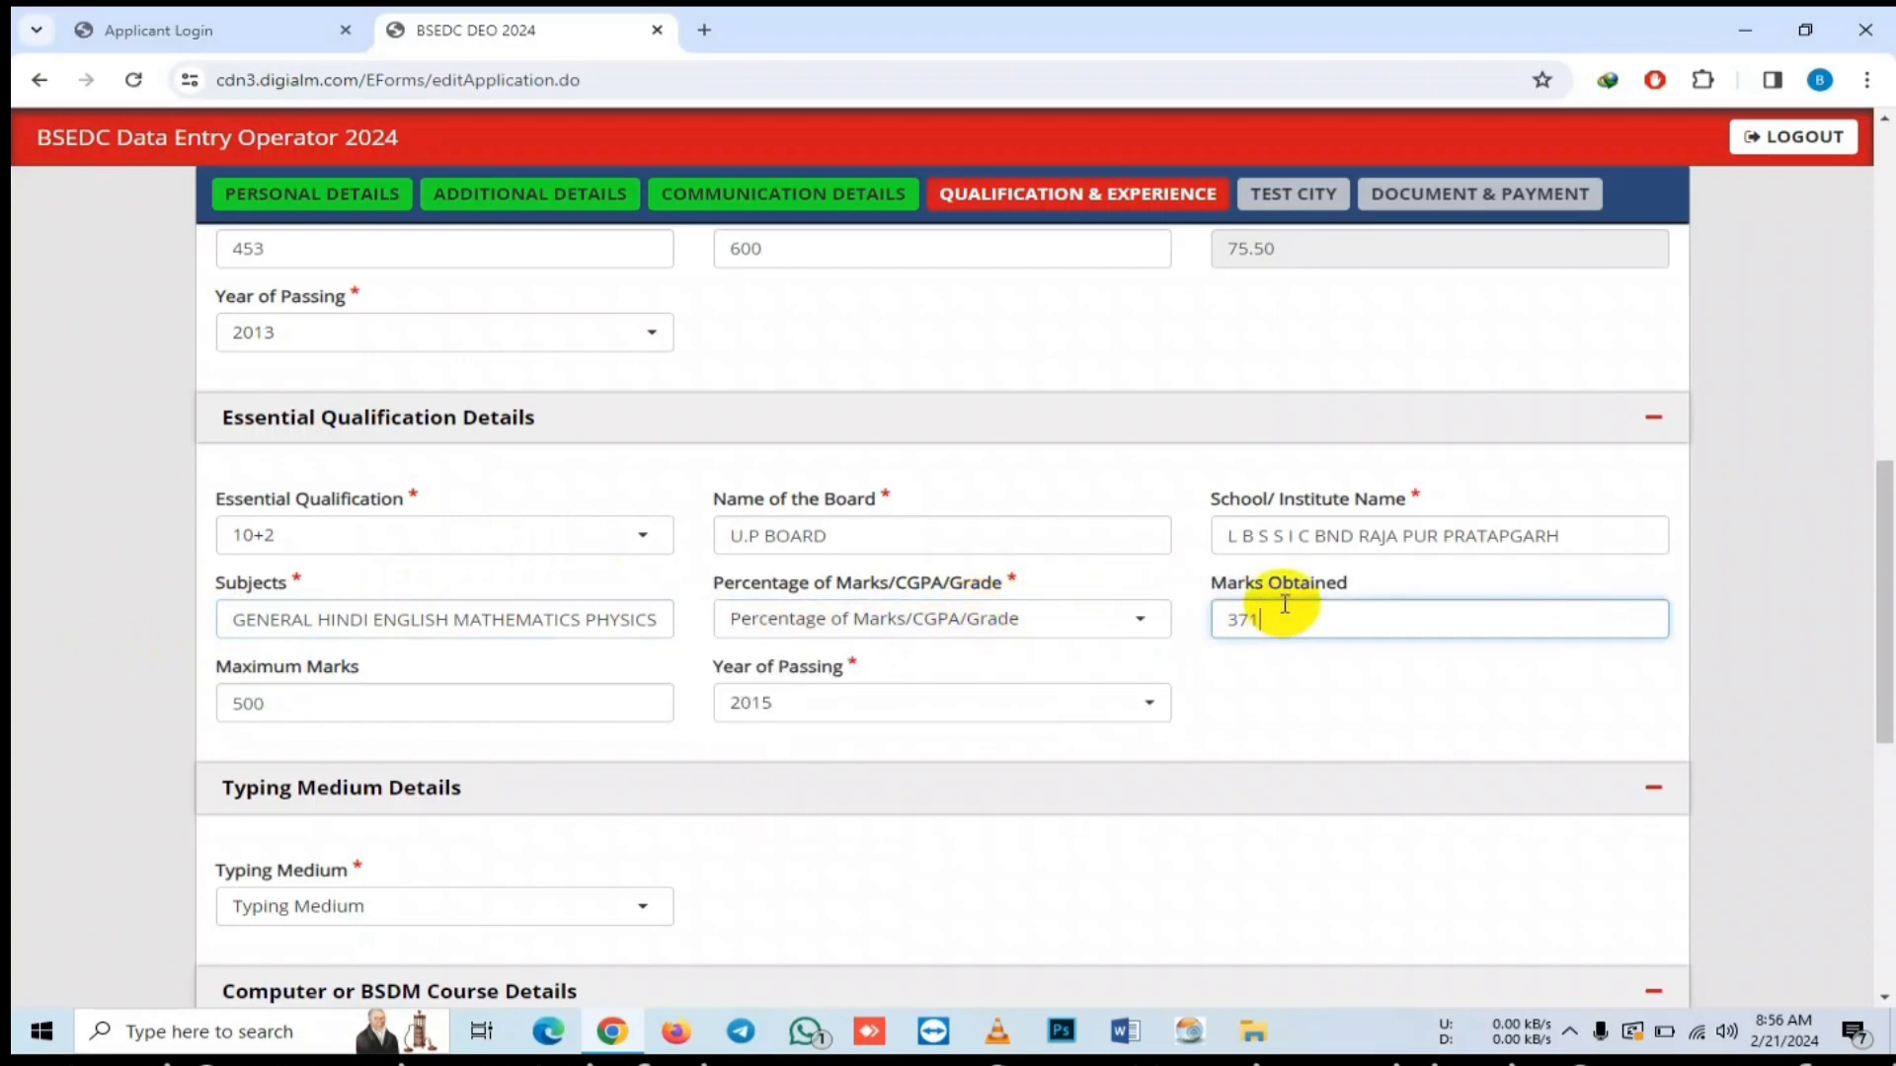
scroll(1283, 603, "down", 1)
left_click(1297, 541)
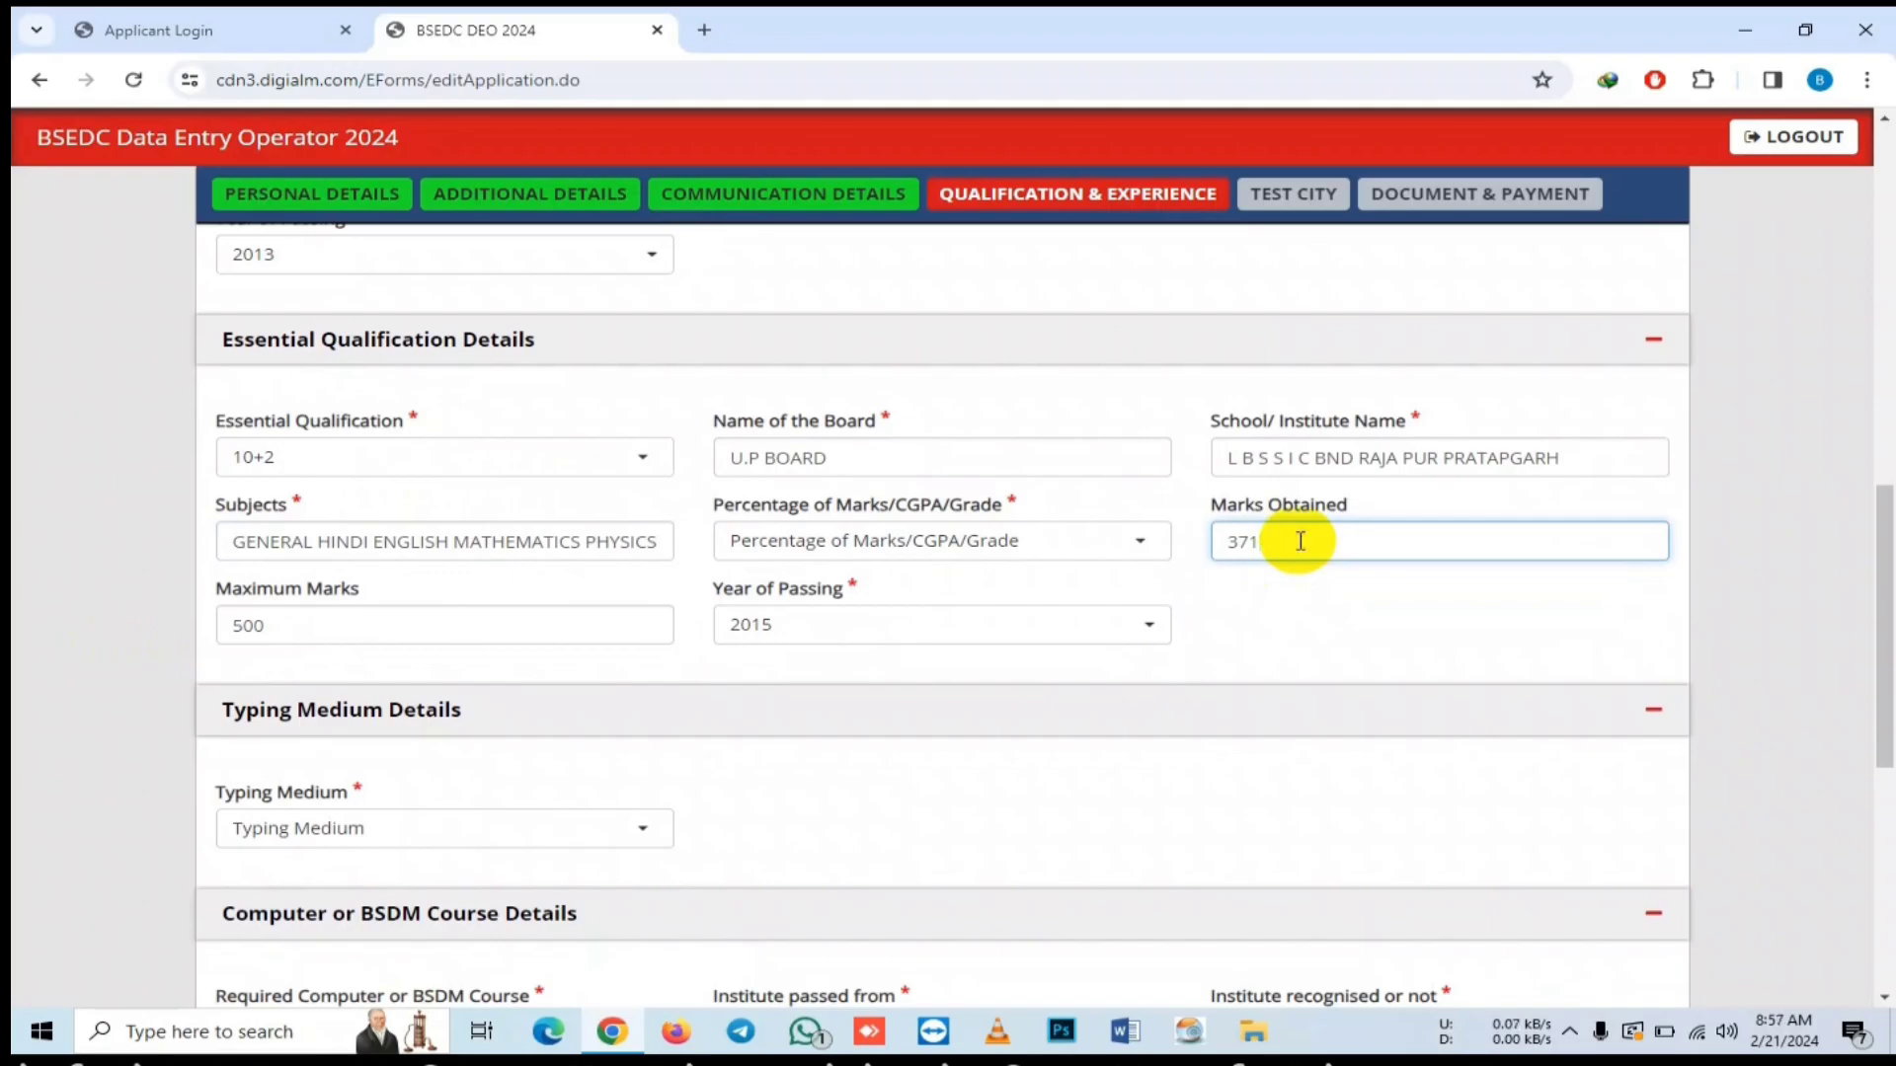
left_click(377, 629)
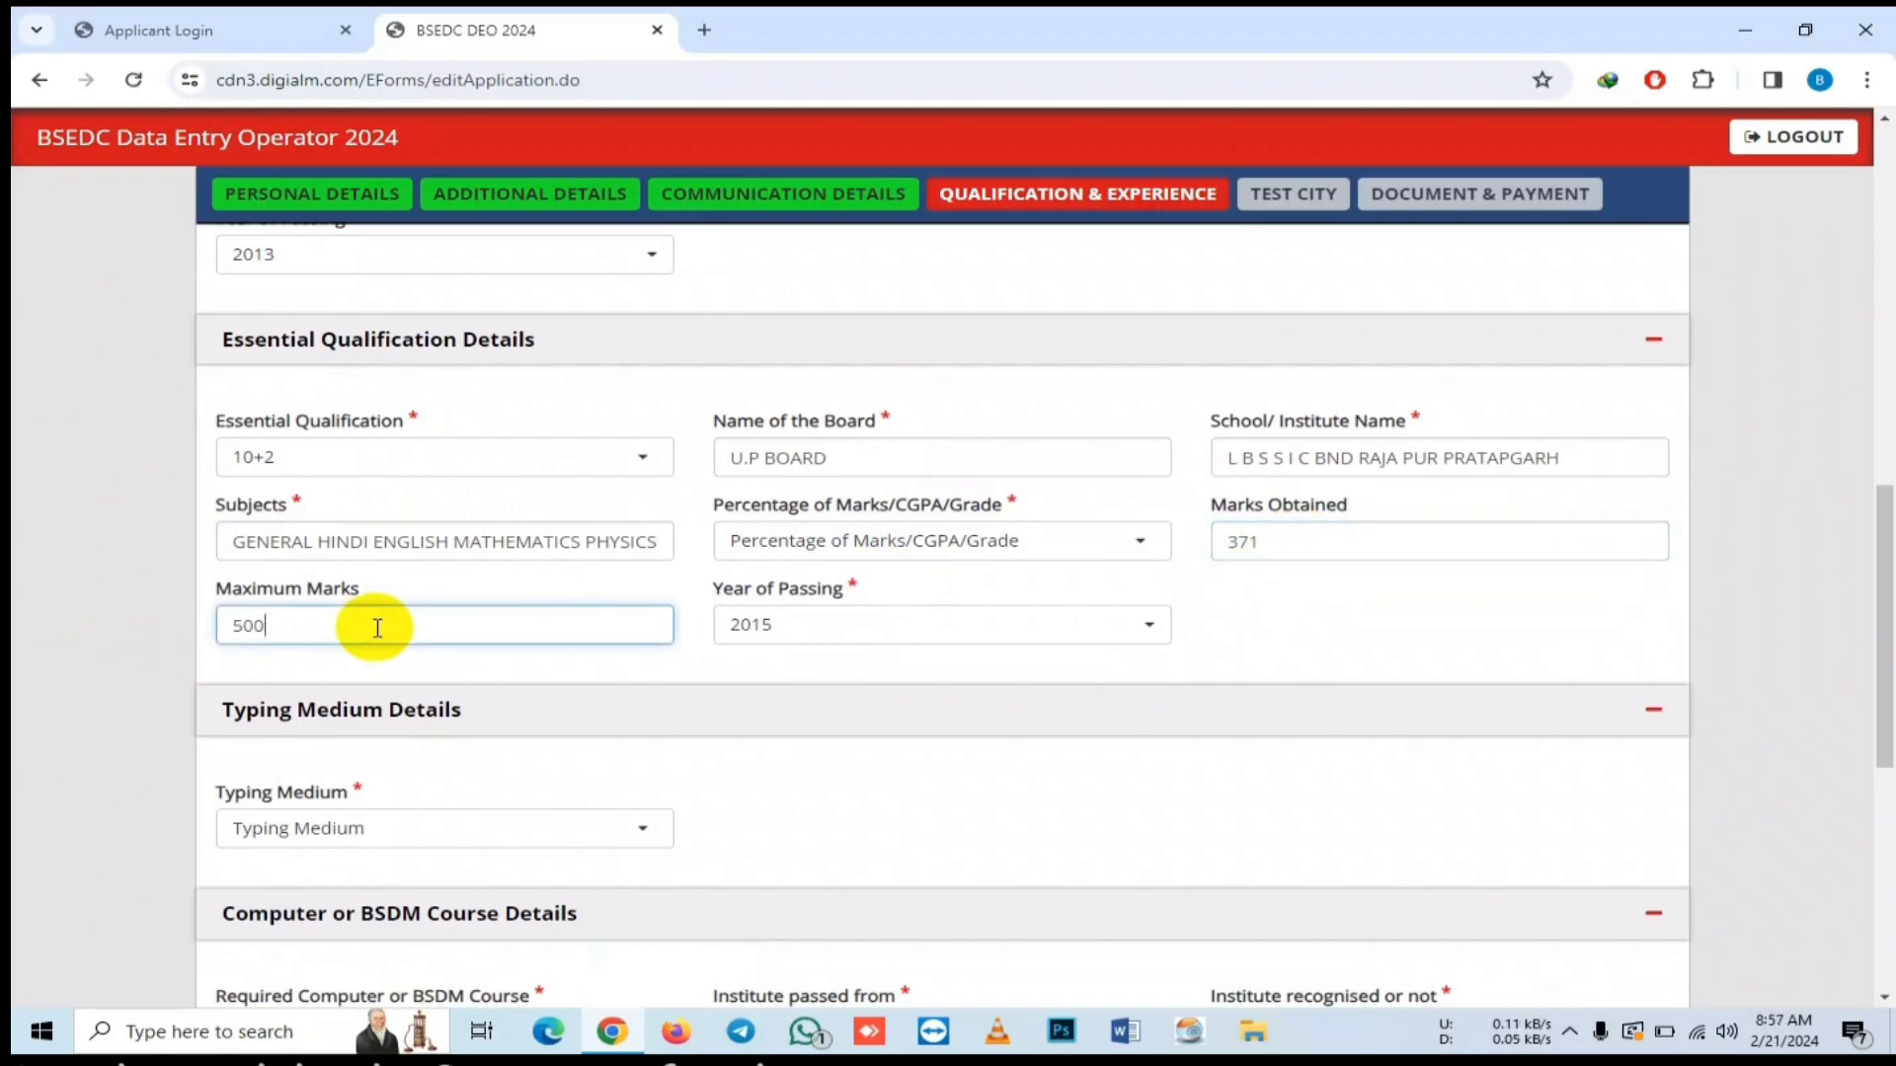
scroll(385, 626, "down", 2)
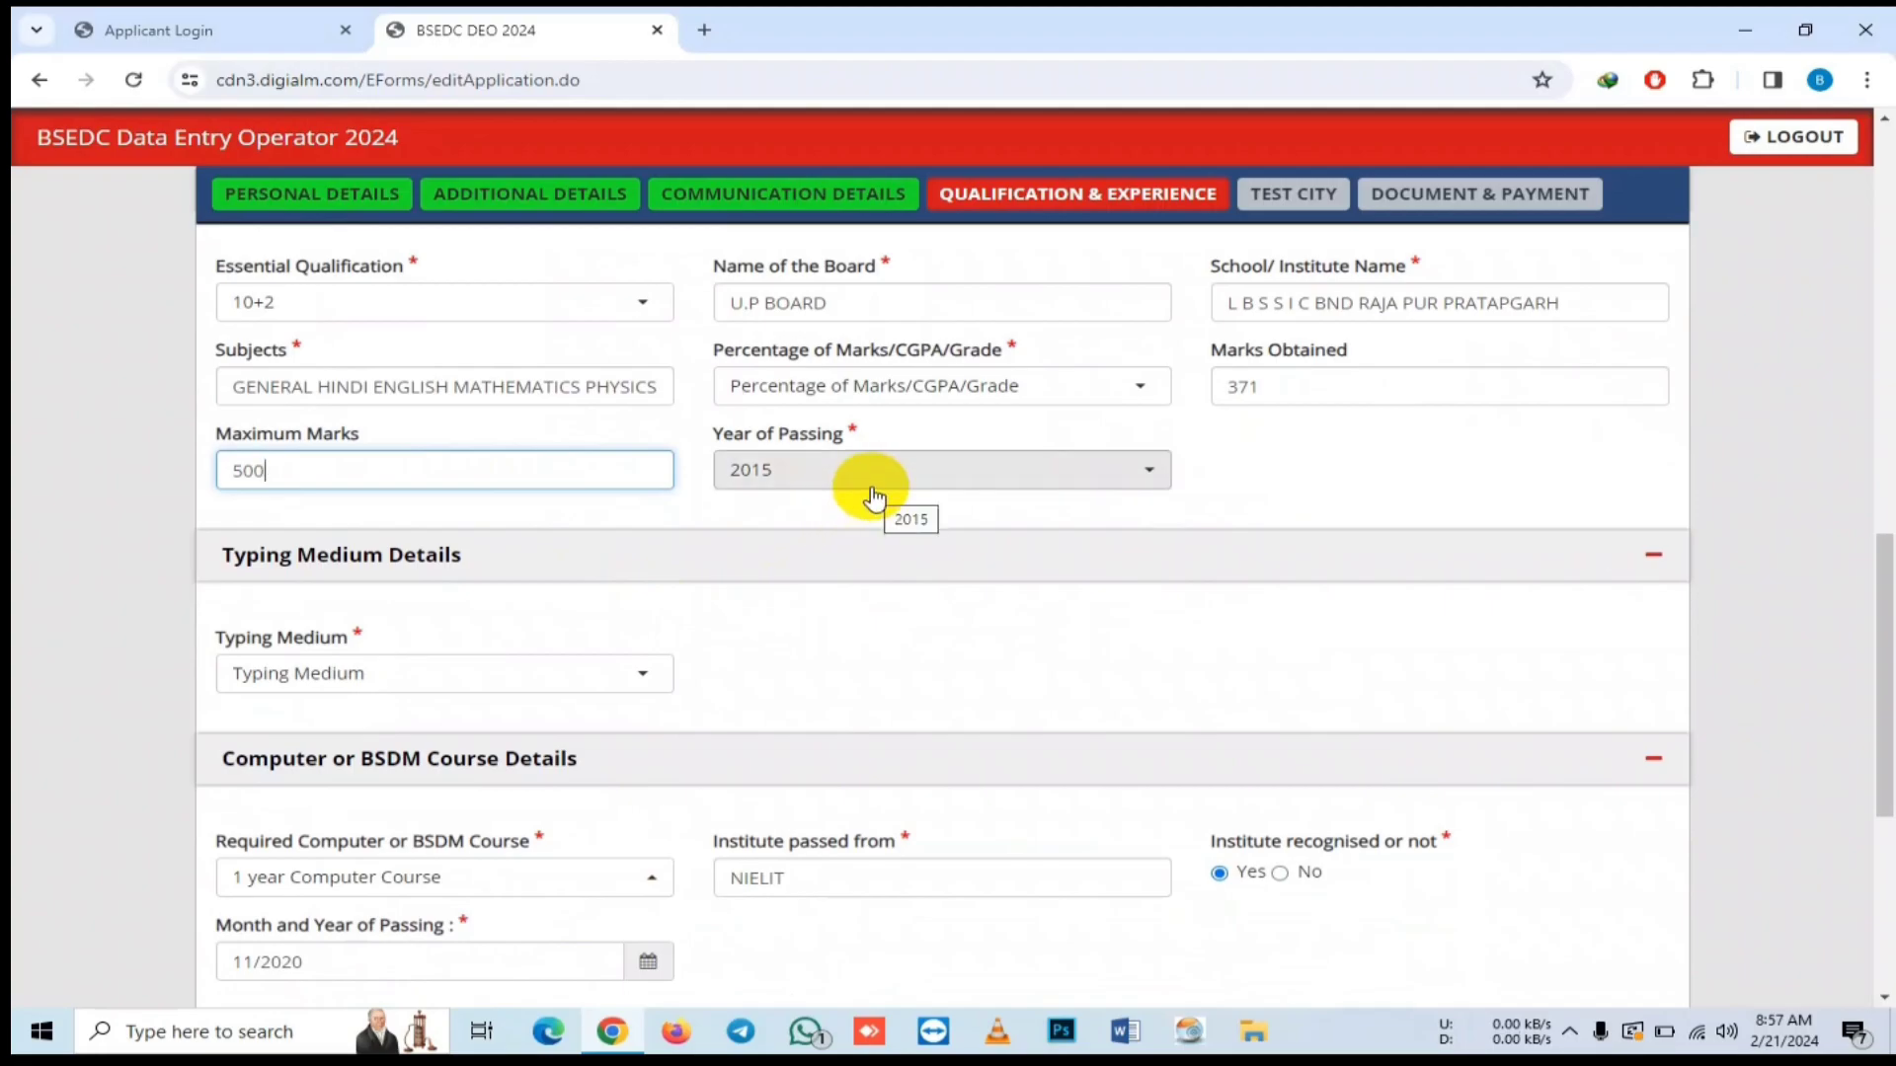
- Set the typing medium to Hindi and English
scroll(873, 495, "down", 3)
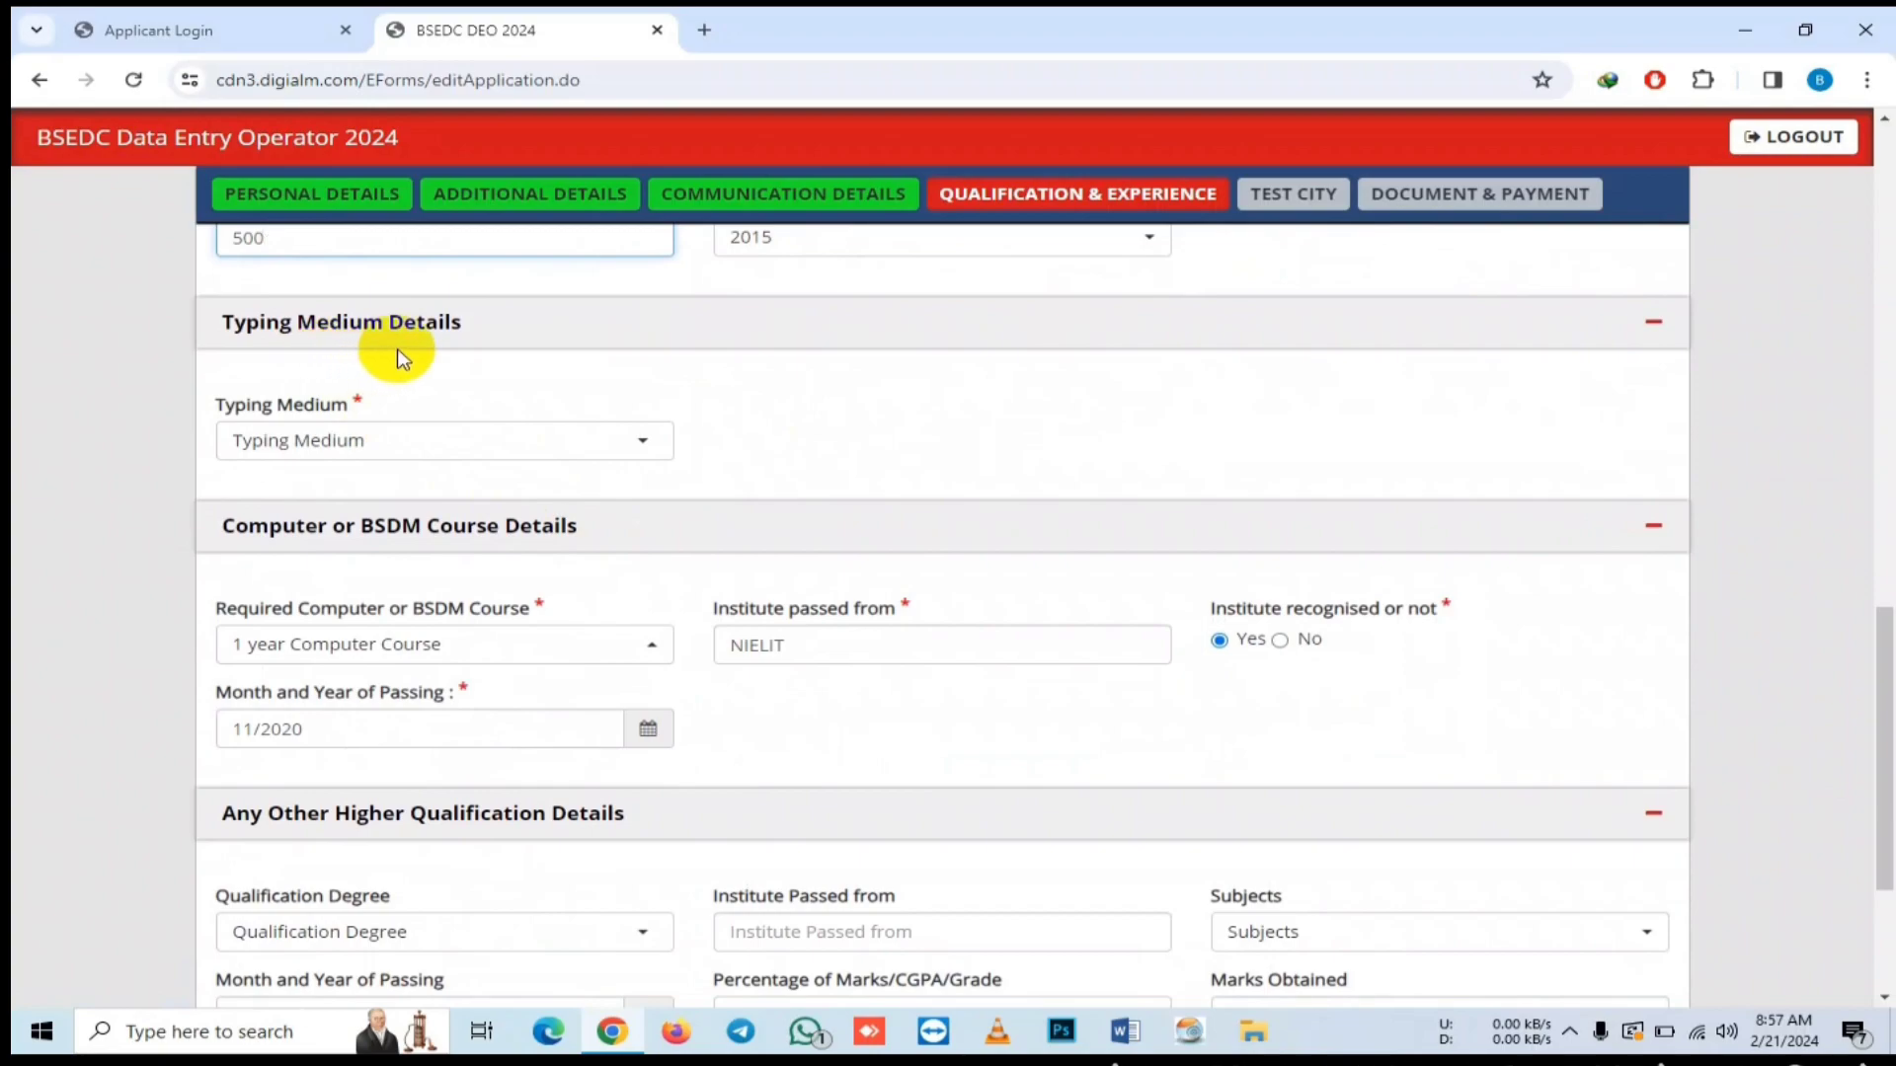
left_click(630, 444)
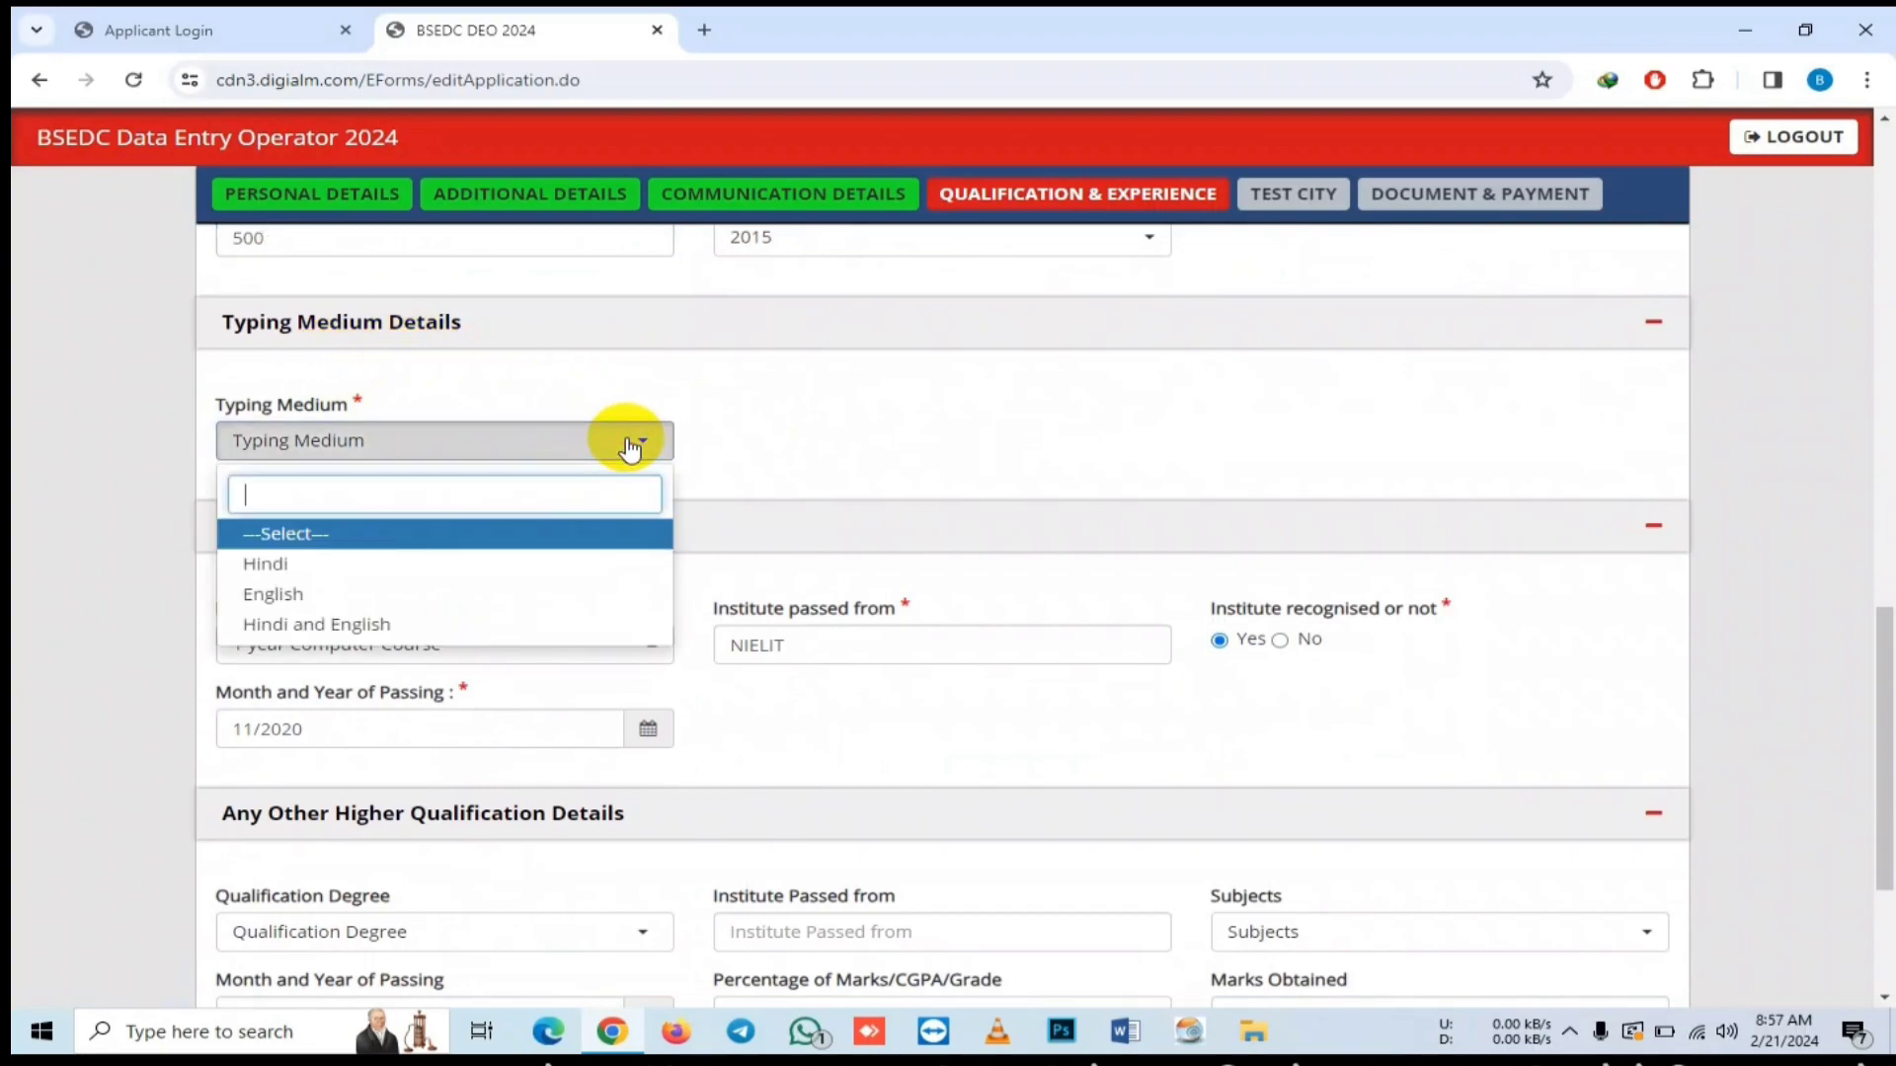
left_click(389, 622)
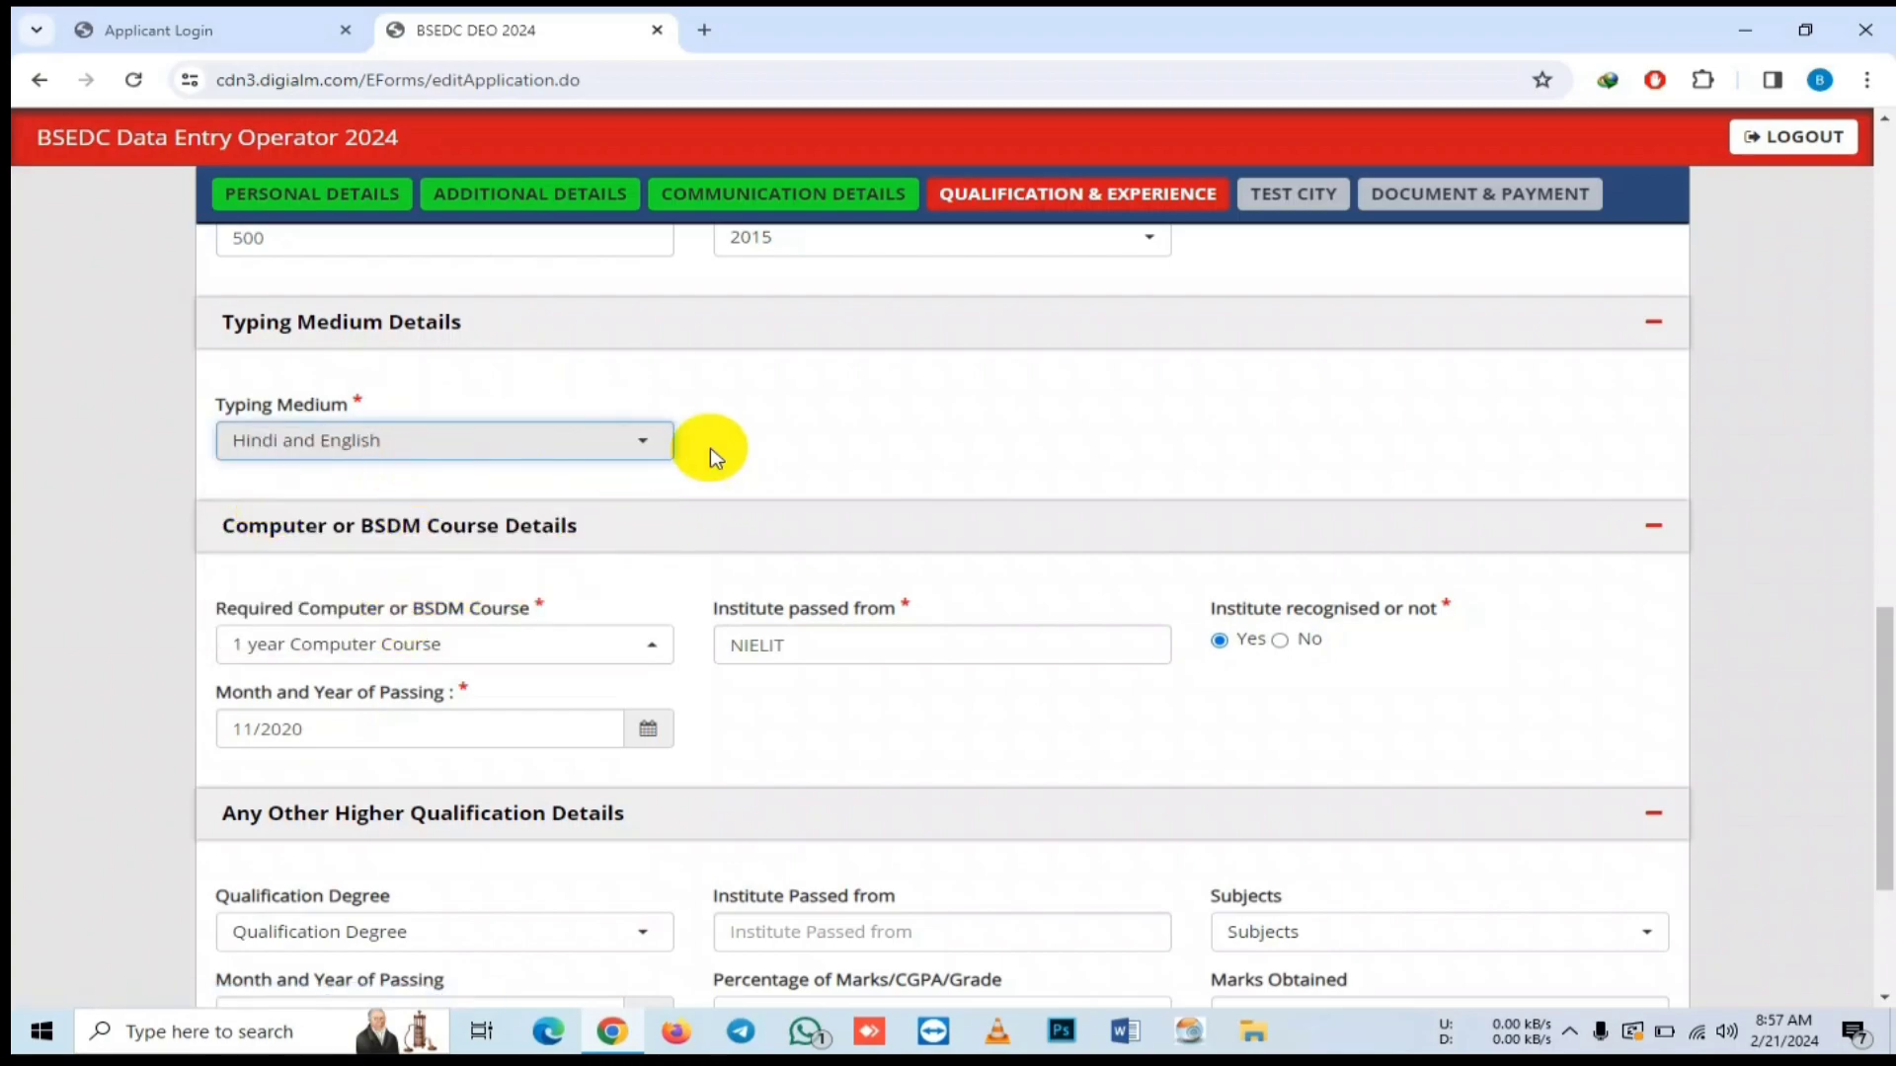
left_click(431, 443)
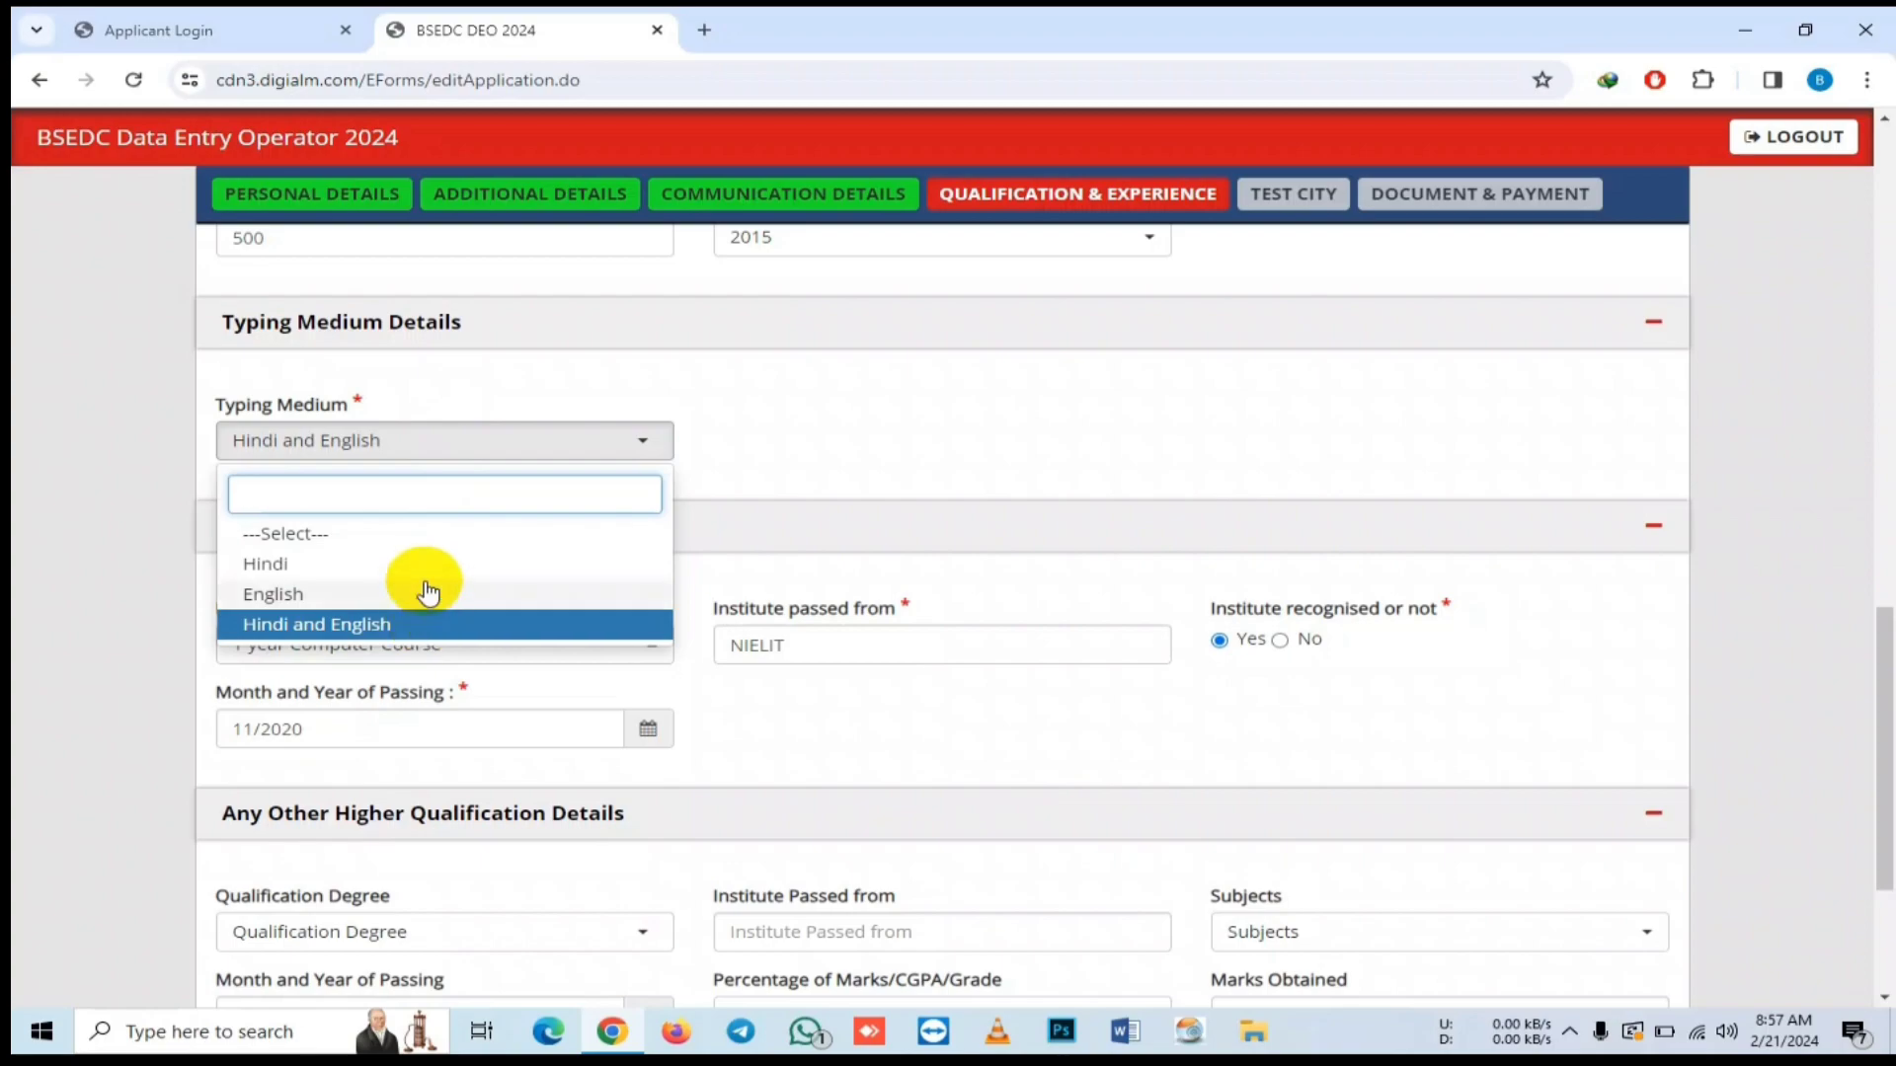
left_click(465, 629)
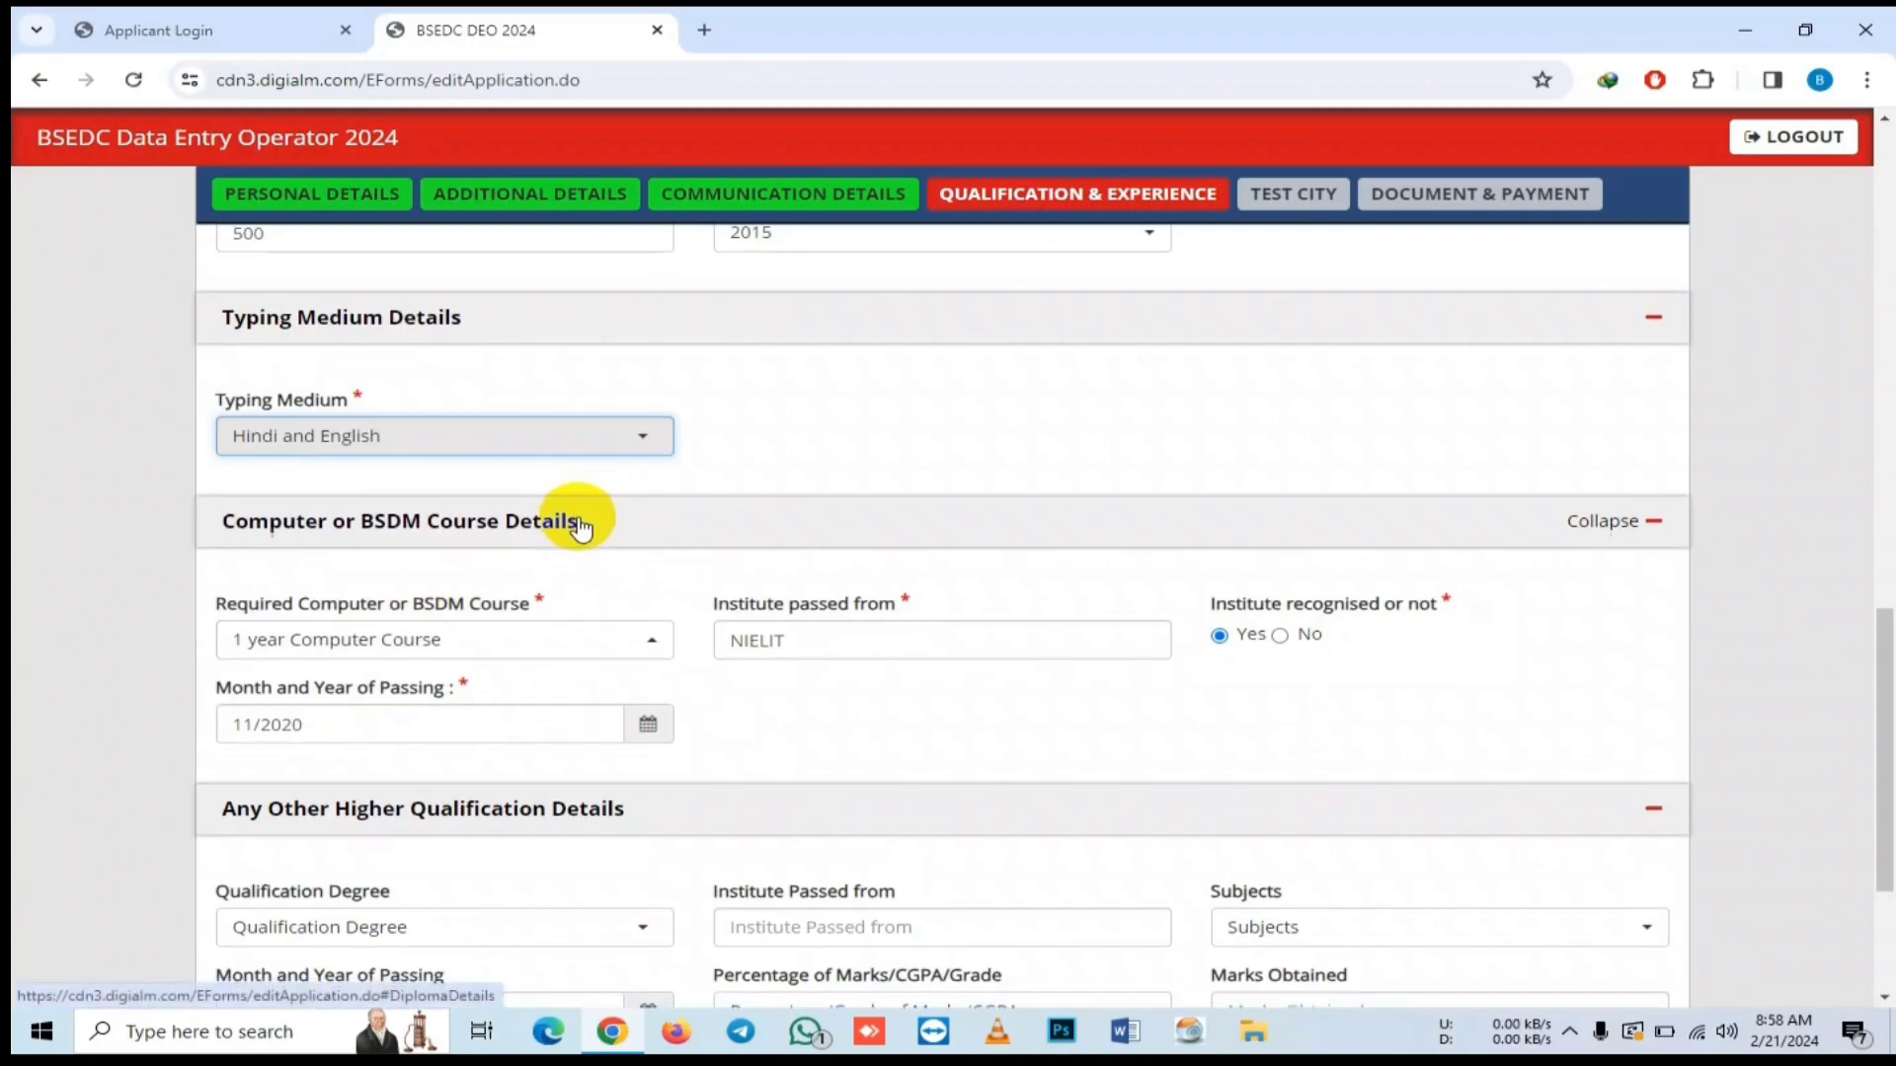
- Choose 1 year Computer Course as the required computer course and check the institute and passing date entries
scroll(588, 509, "down", 2)
scroll(618, 402, "down", 1)
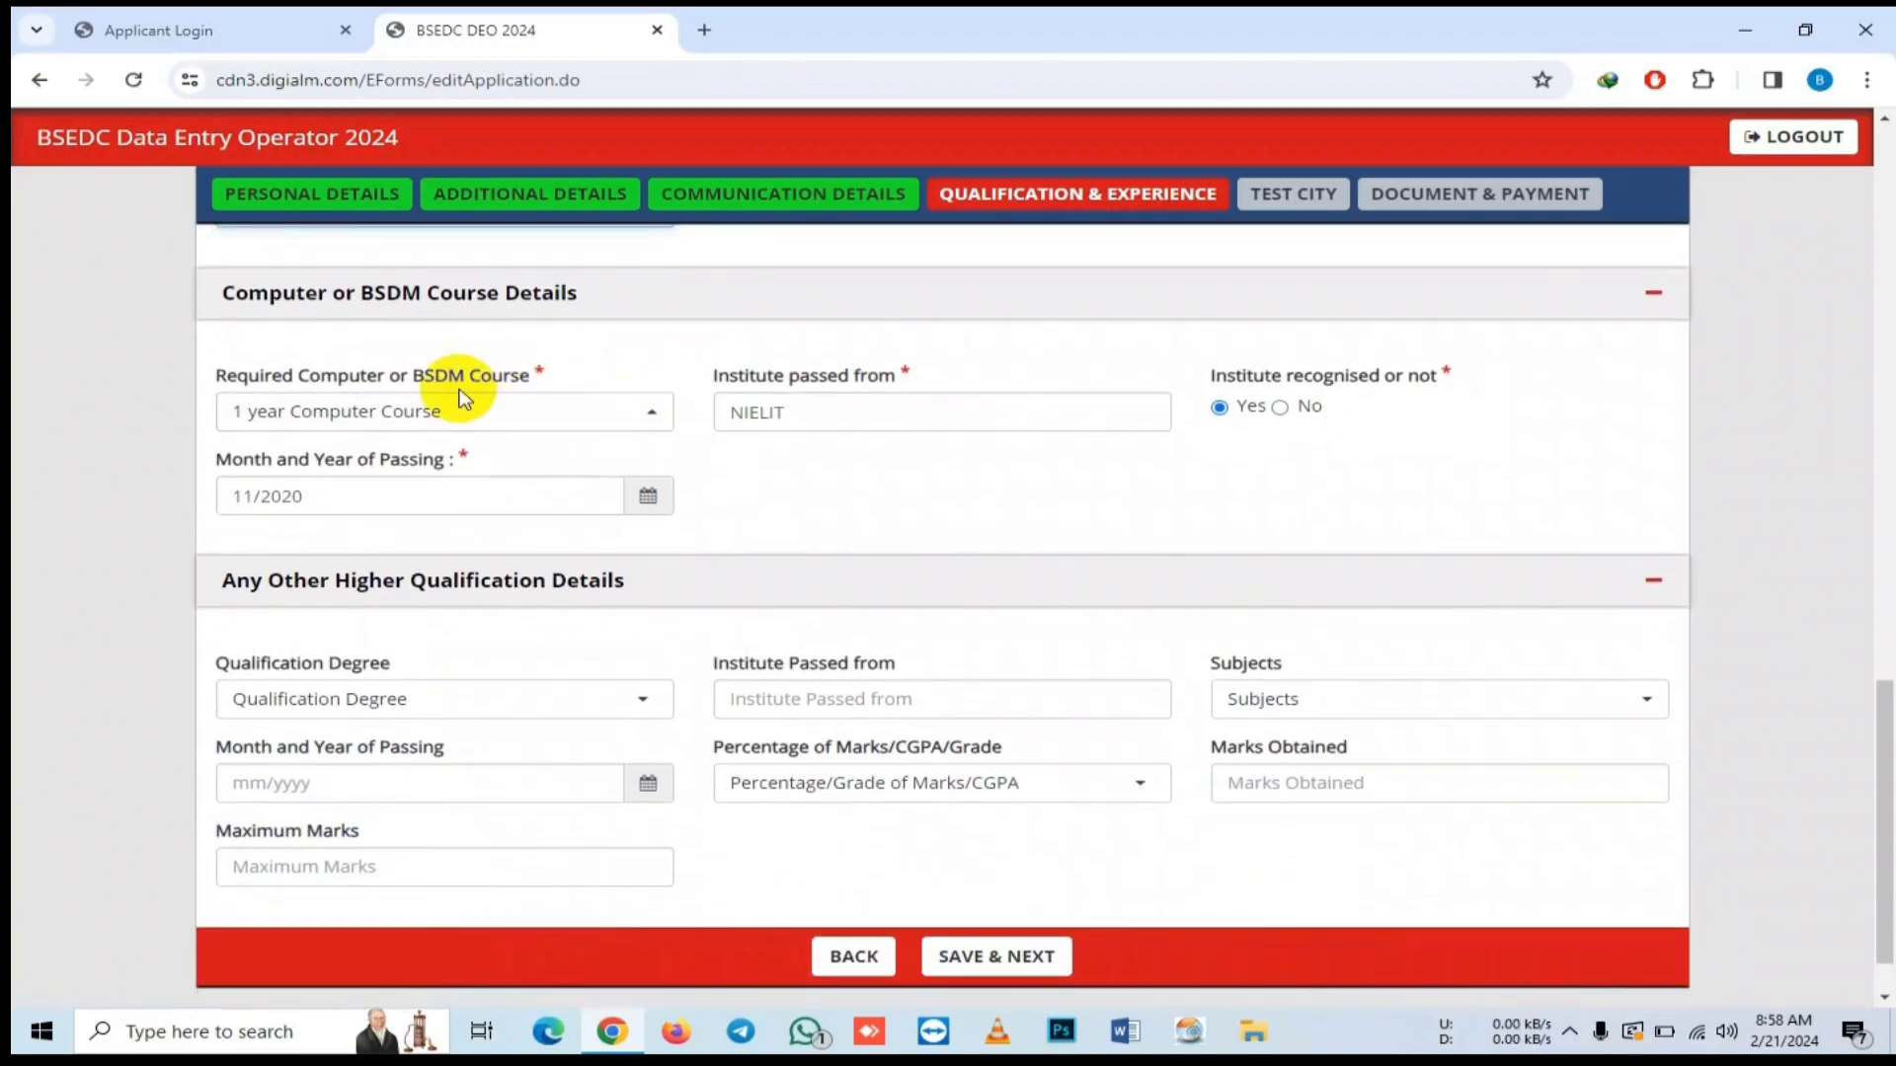
left_click(580, 412)
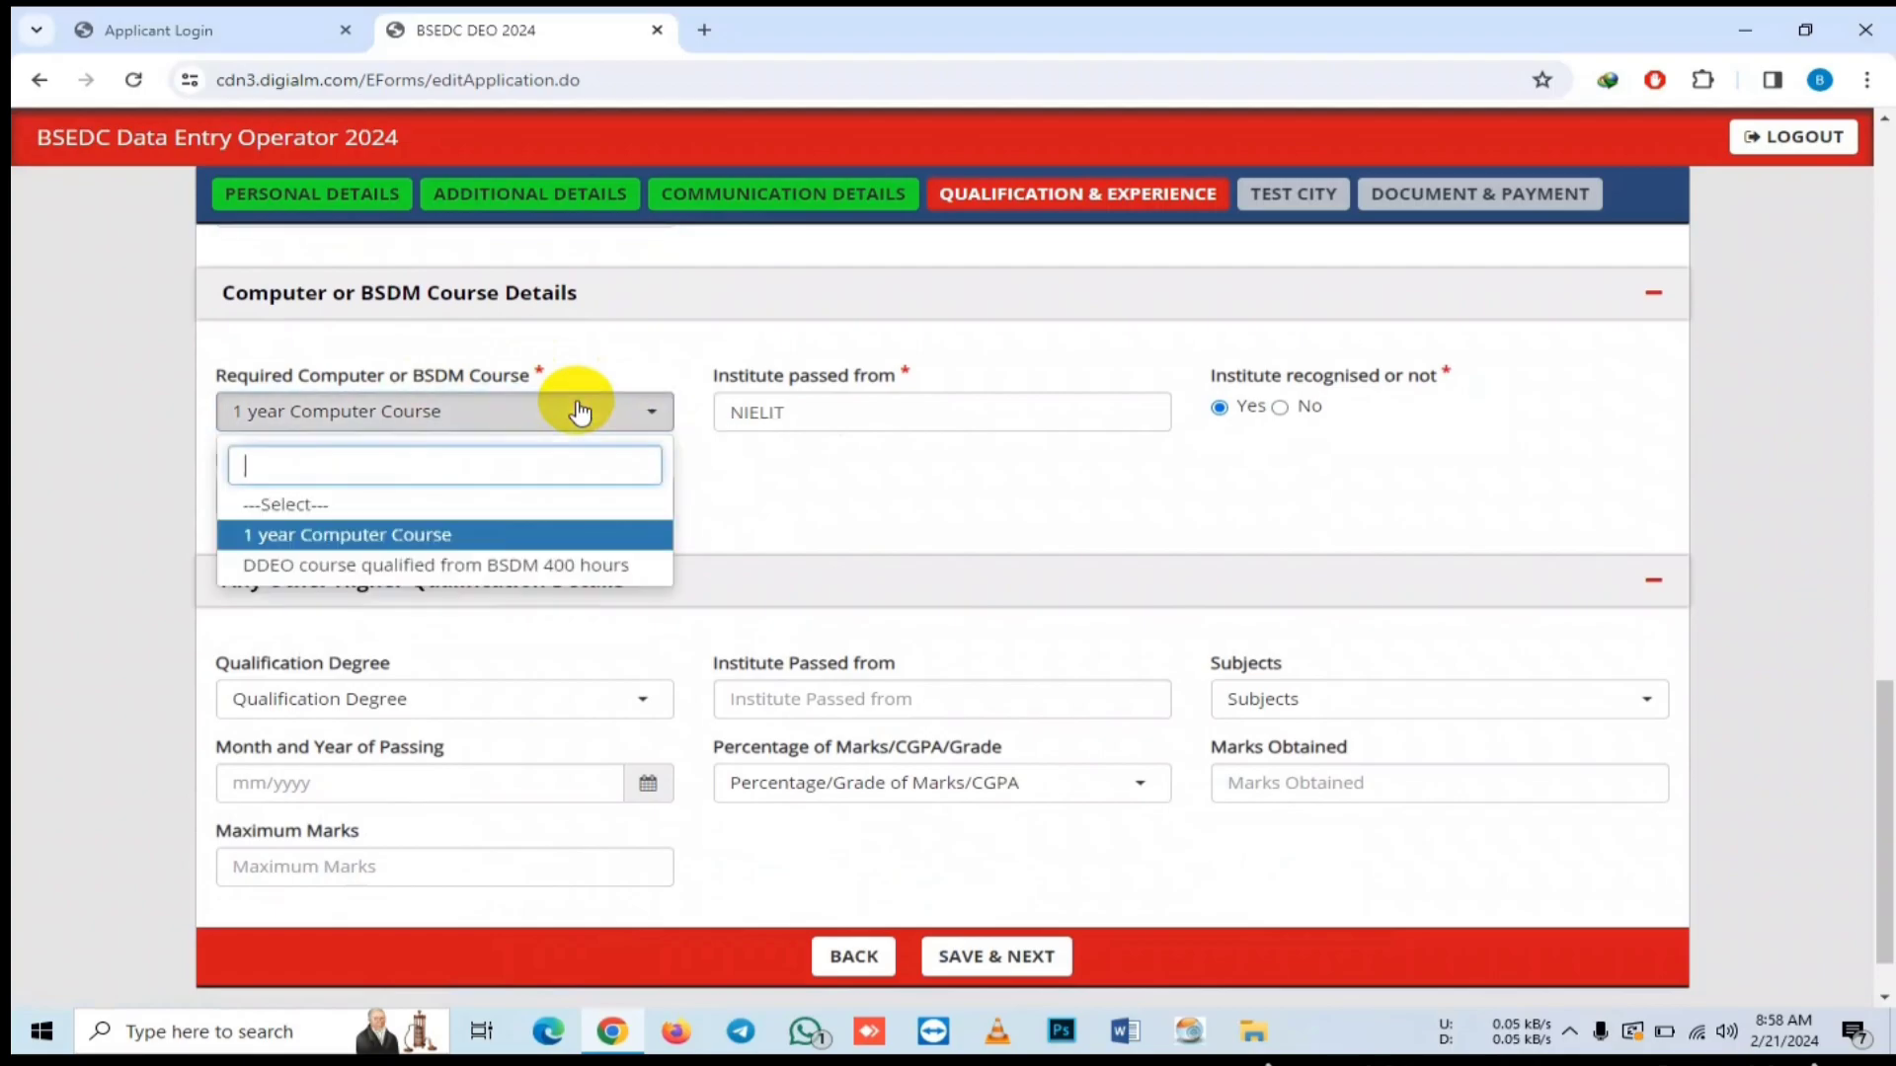
left_click(496, 539)
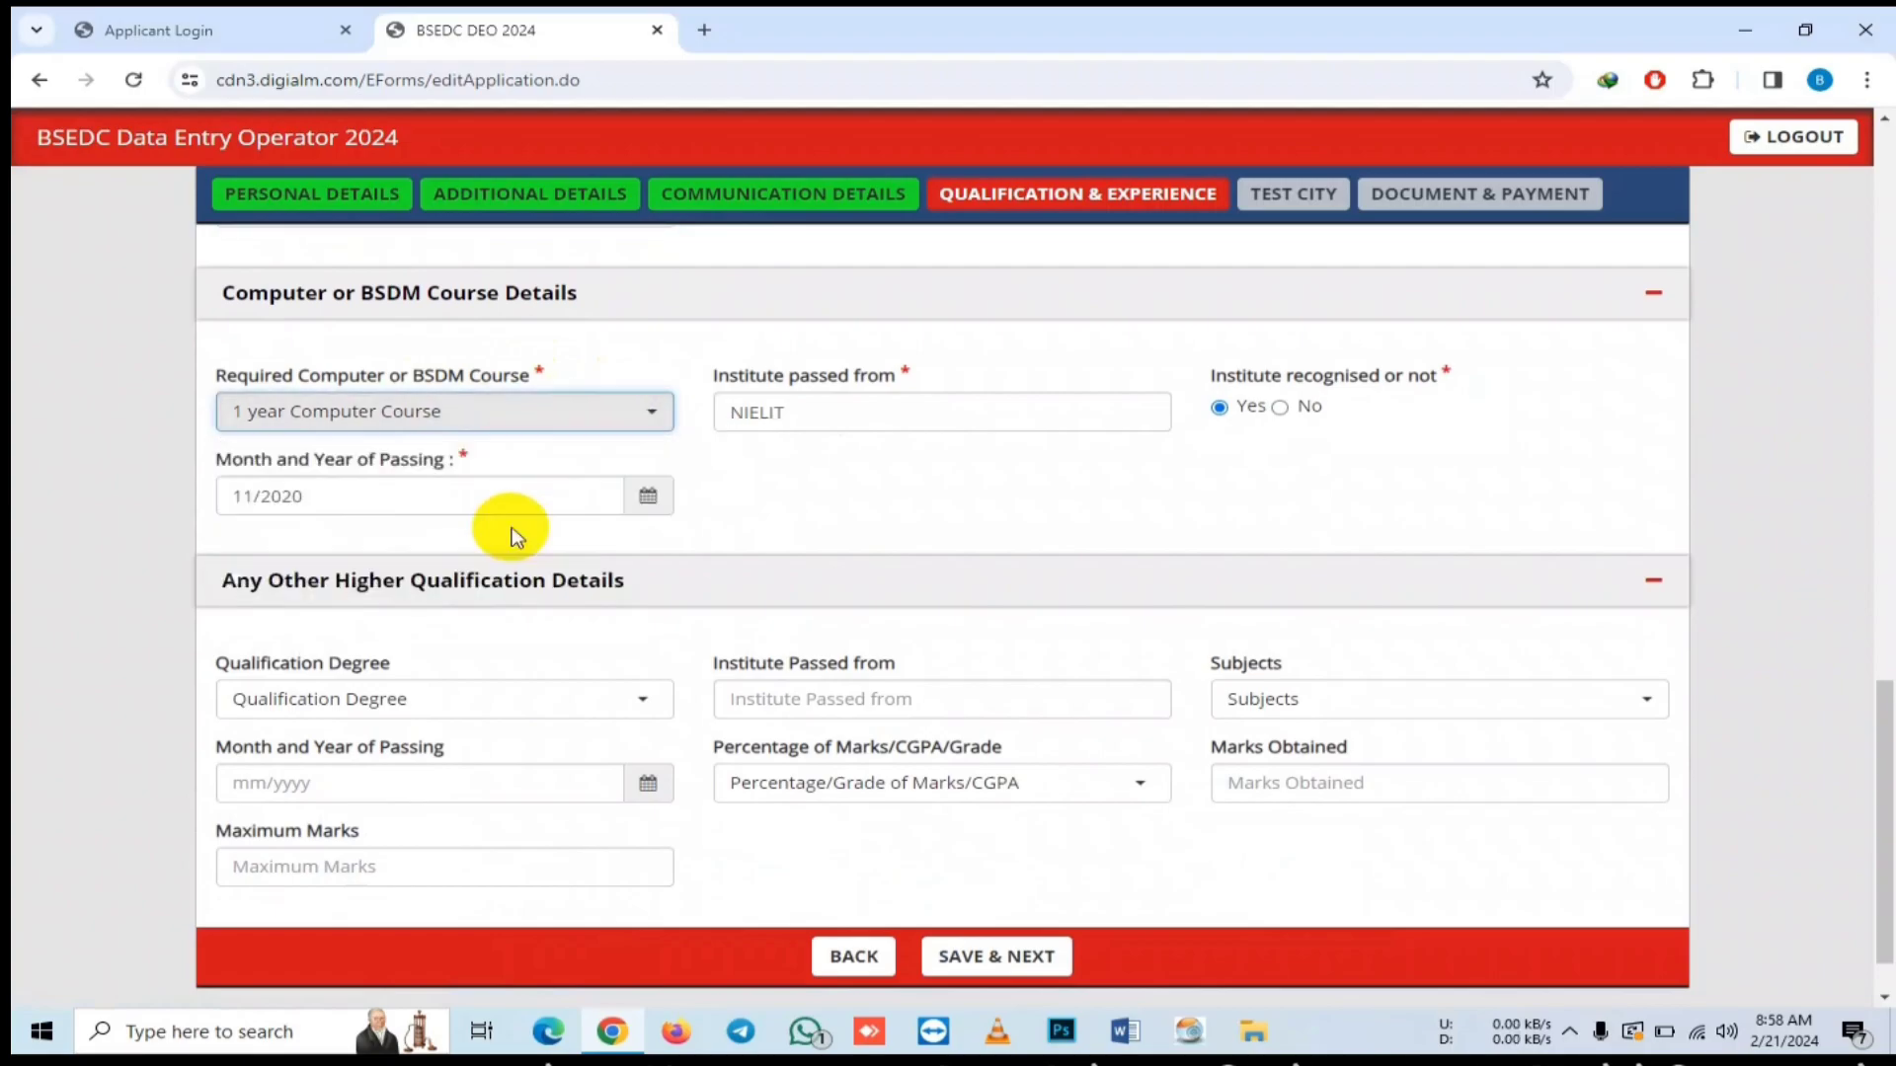
left_click(846, 415)
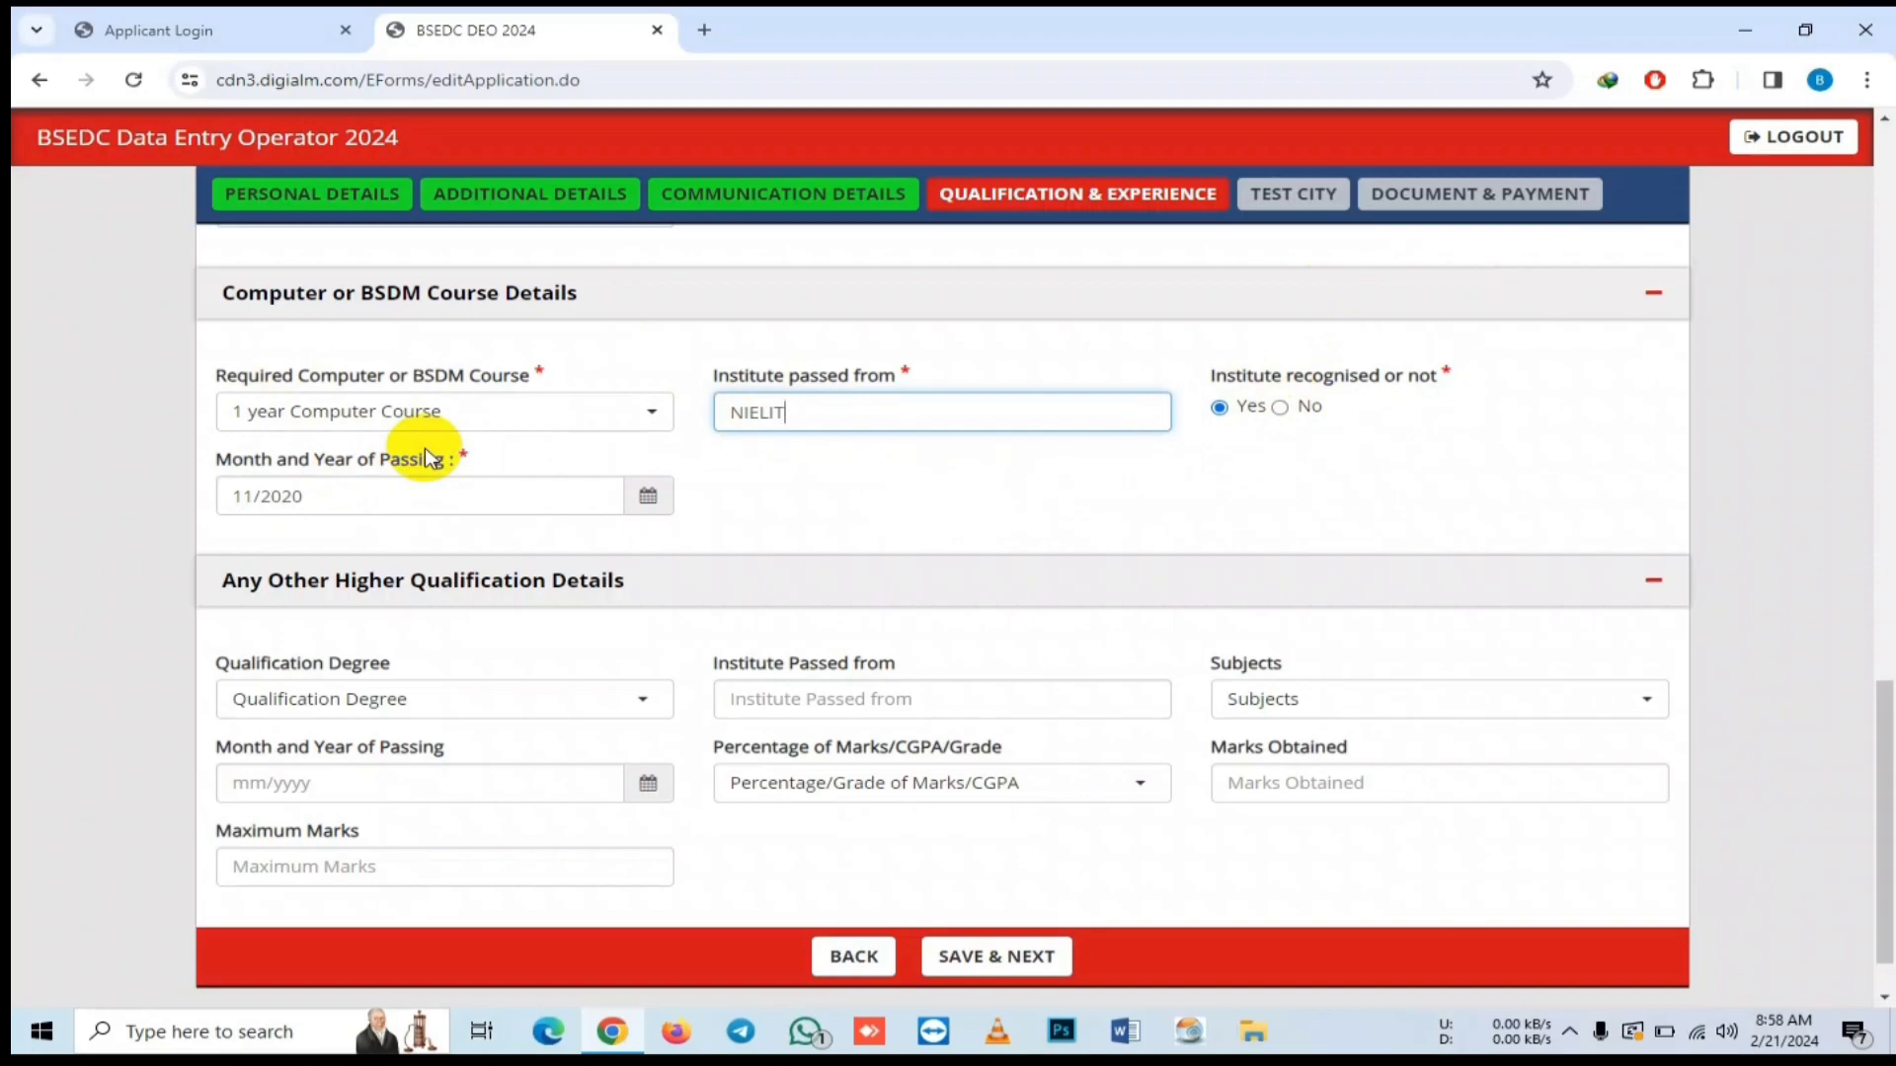
scroll(691, 454, "down", 1)
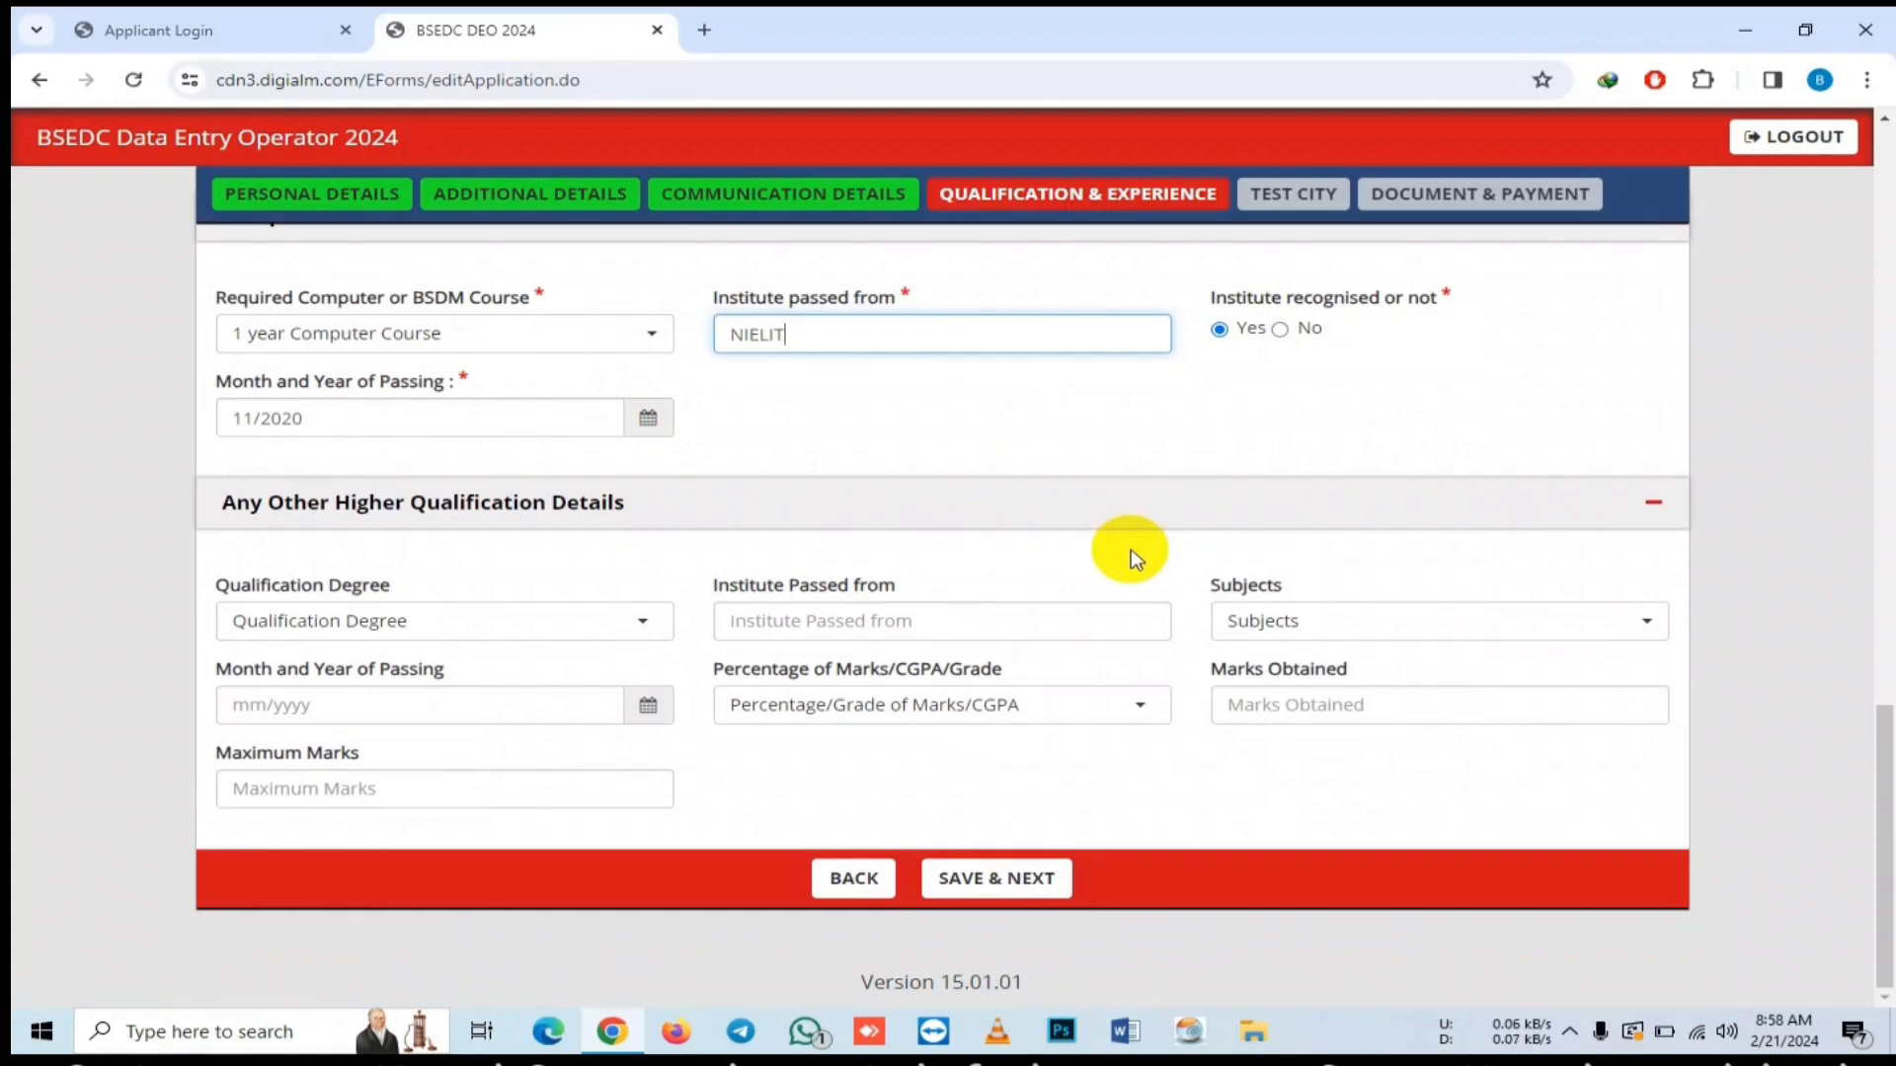
- Review the qualification entries once more, try to save them and close the resulting alert
scroll(1130, 549, "up", 15)
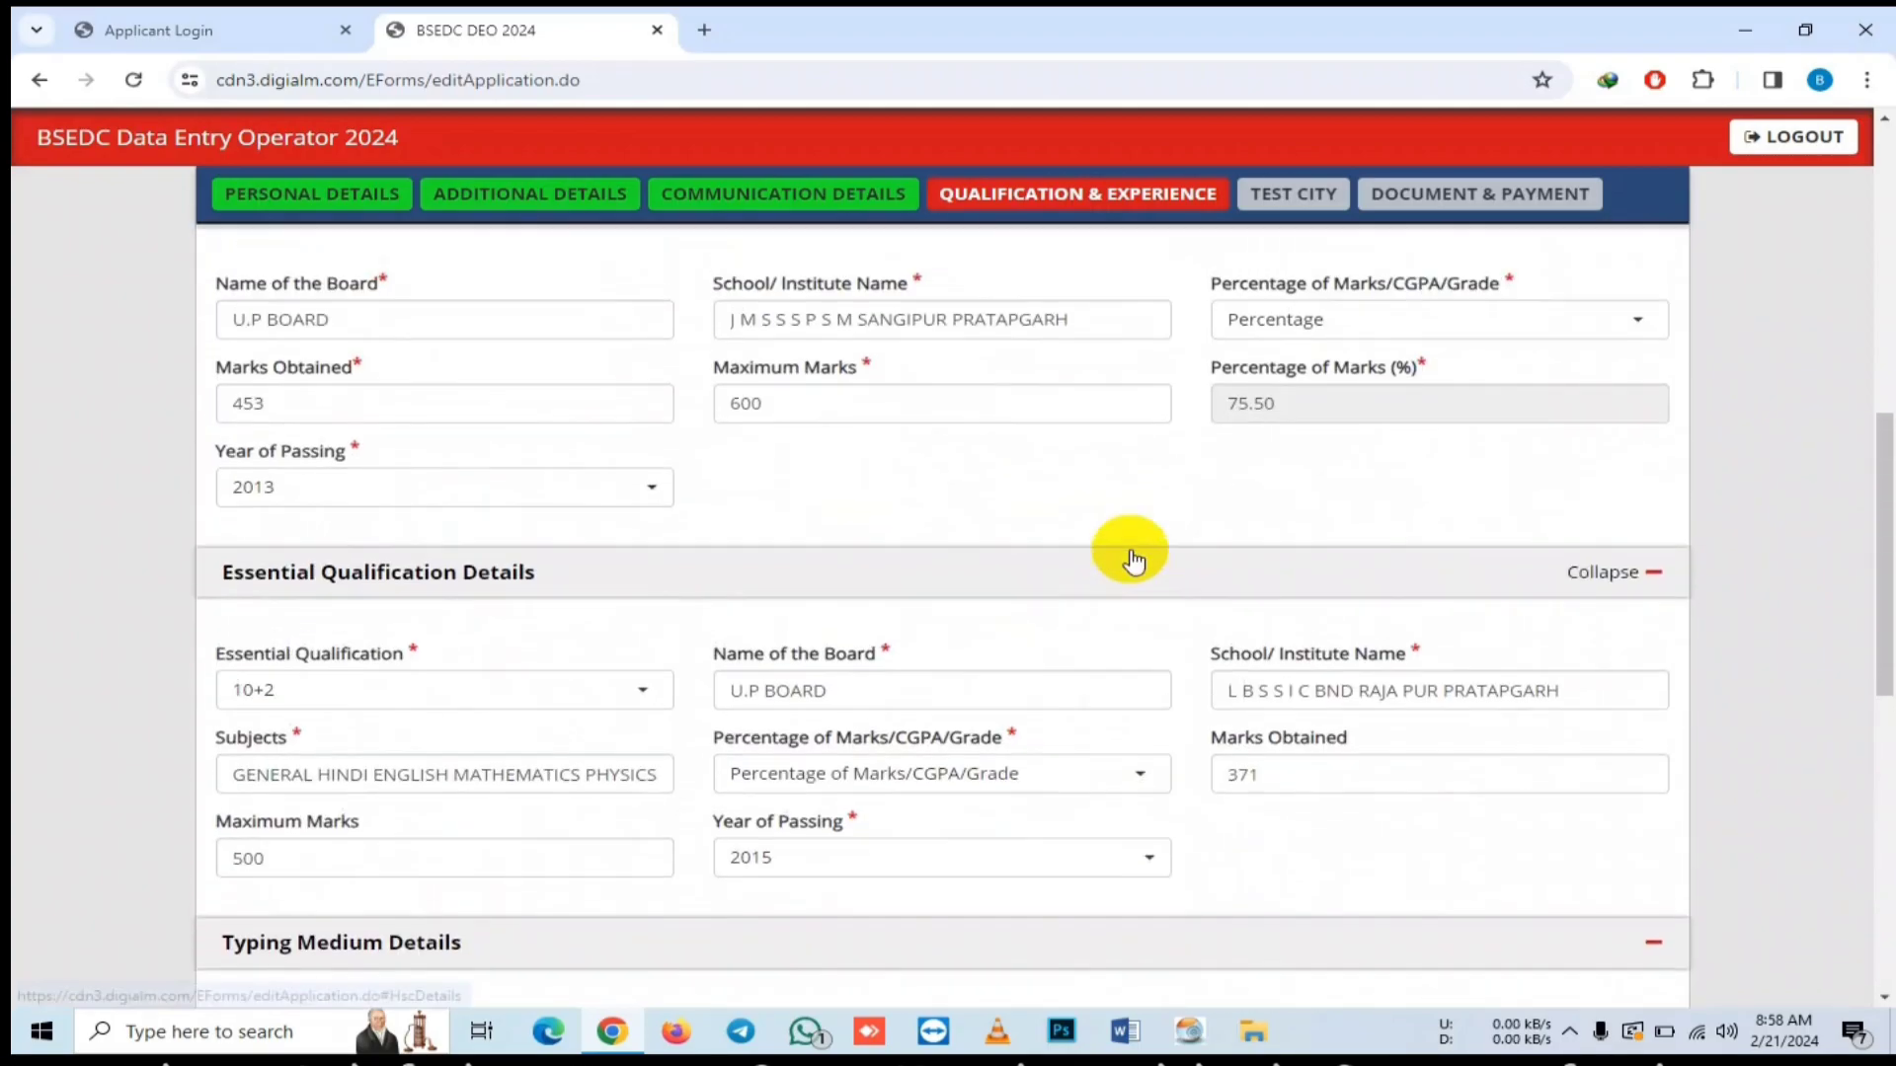
scroll(1130, 549, "up", 1)
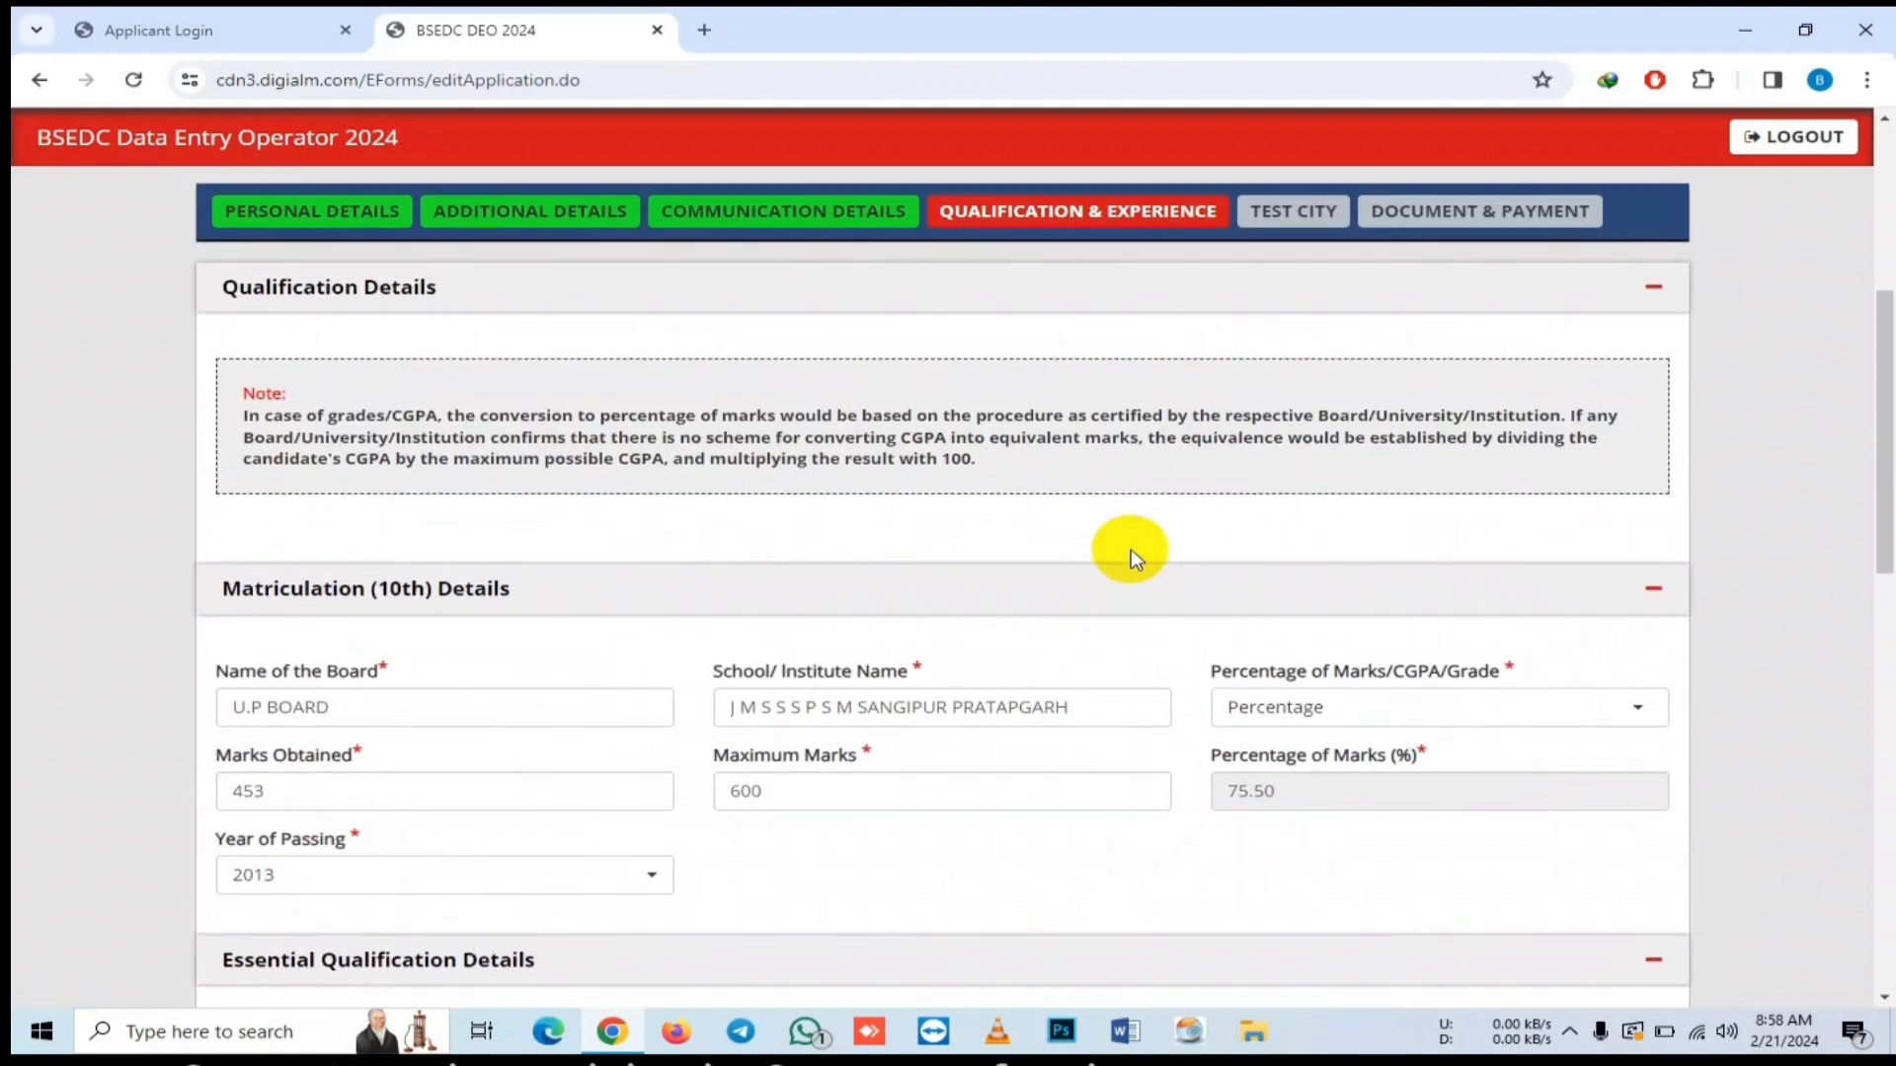
scroll(1136, 550, "down", 20)
left_click(1037, 877)
left_click(995, 432)
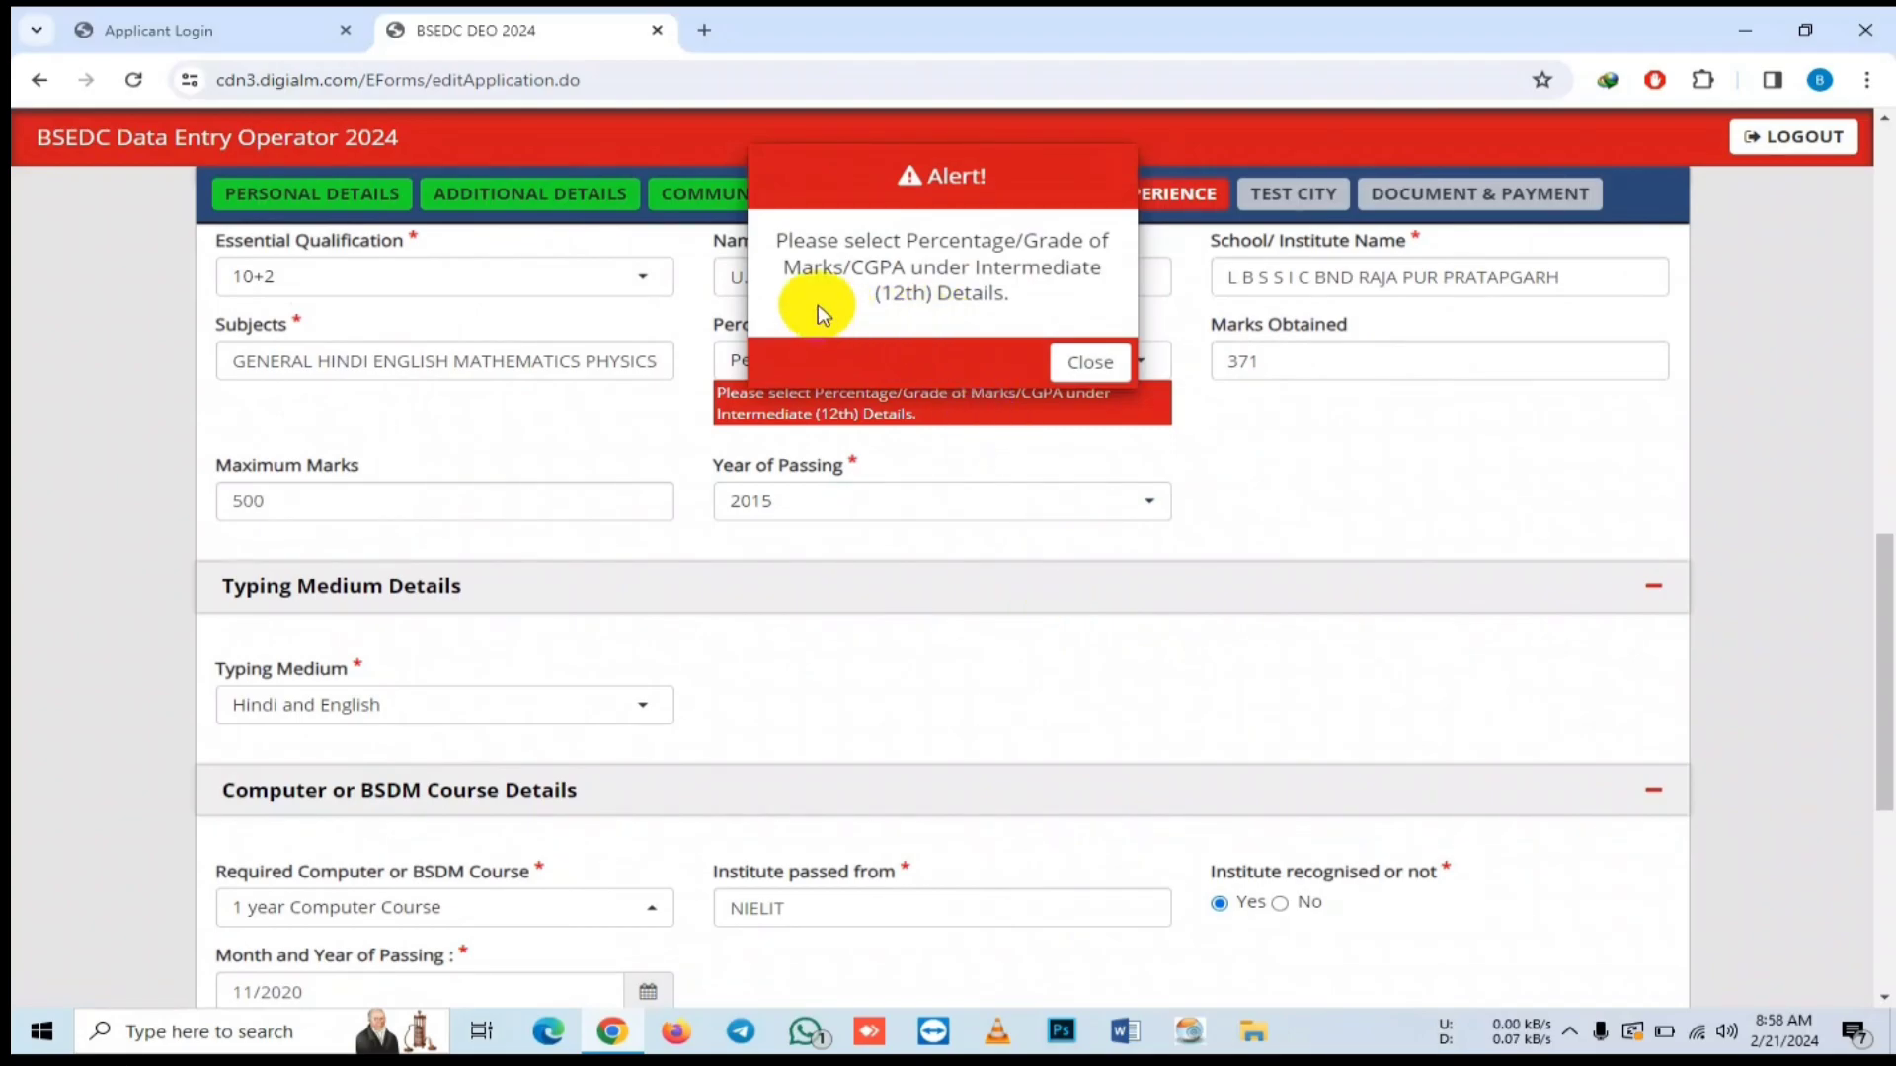
left_click(1080, 365)
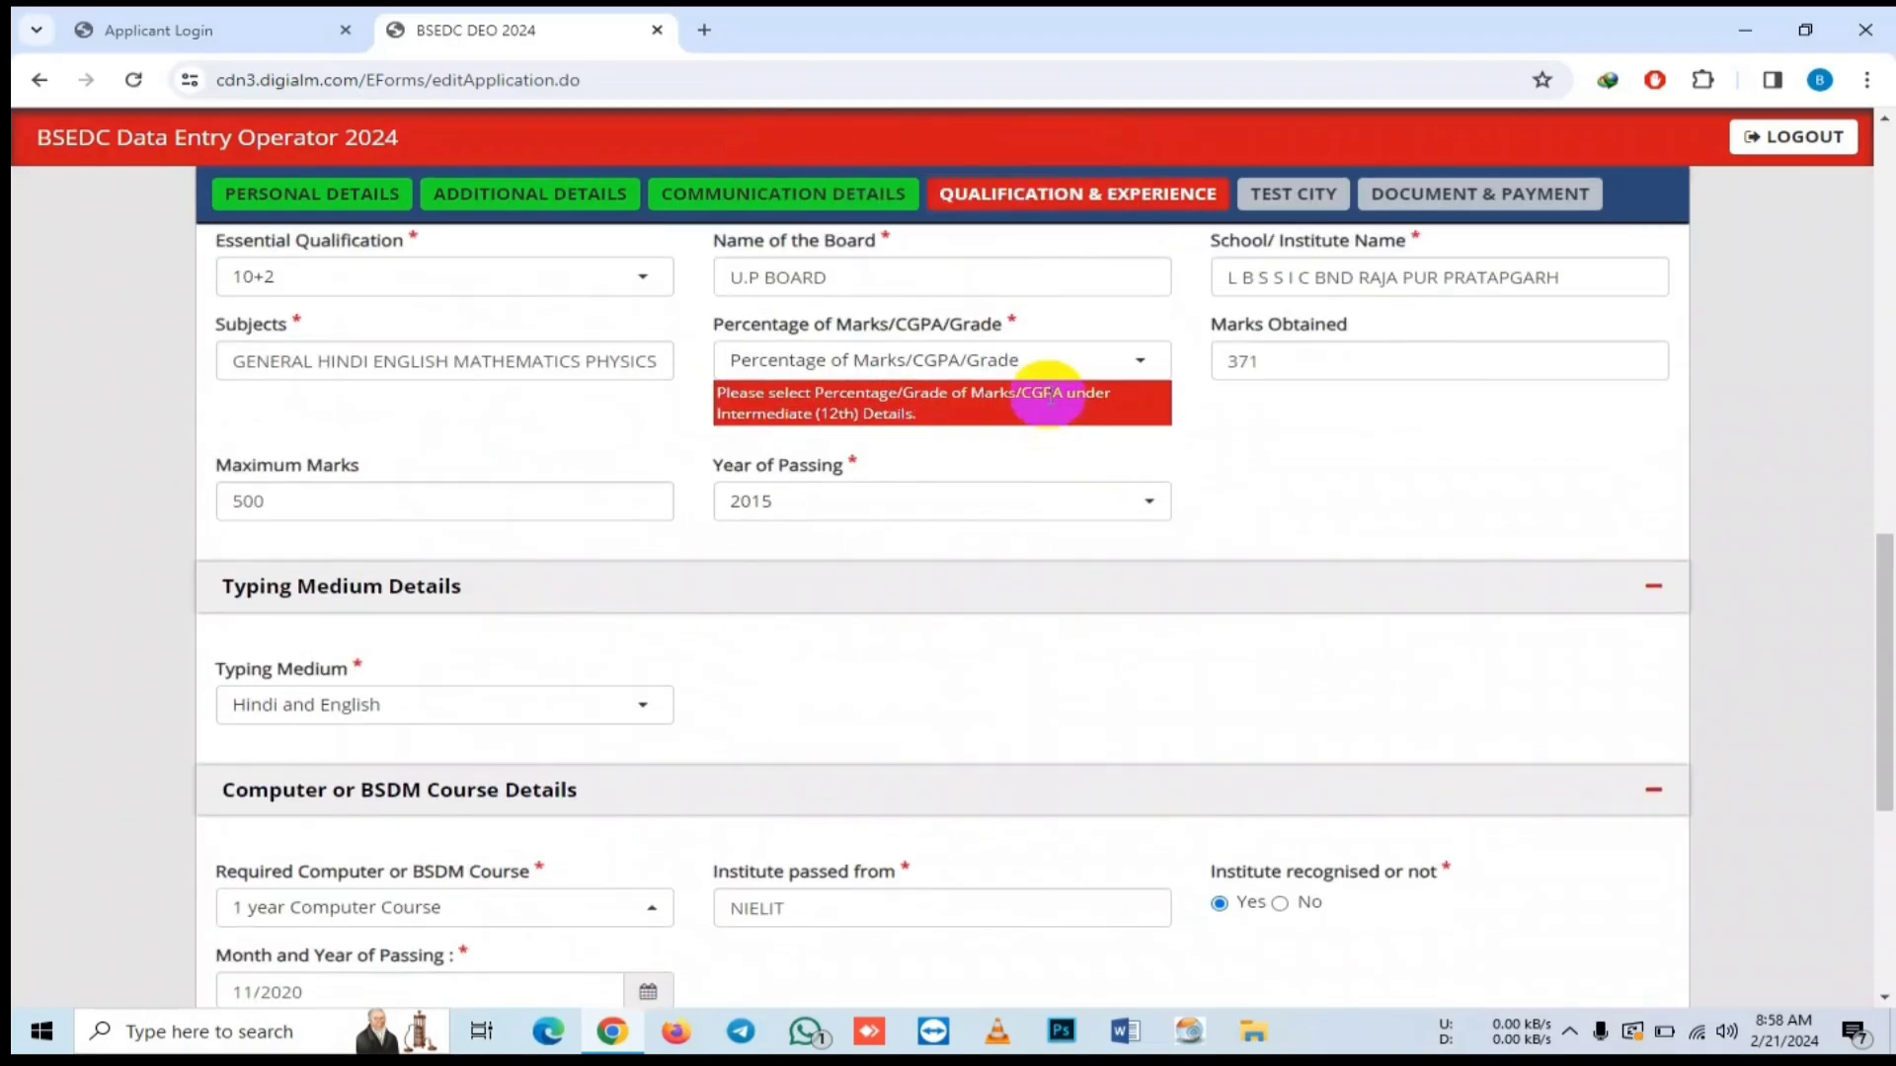
- Set the essential qualification's marking type to Percentage, save the qualification details and dismiss the save confirmation
left_click(1035, 364)
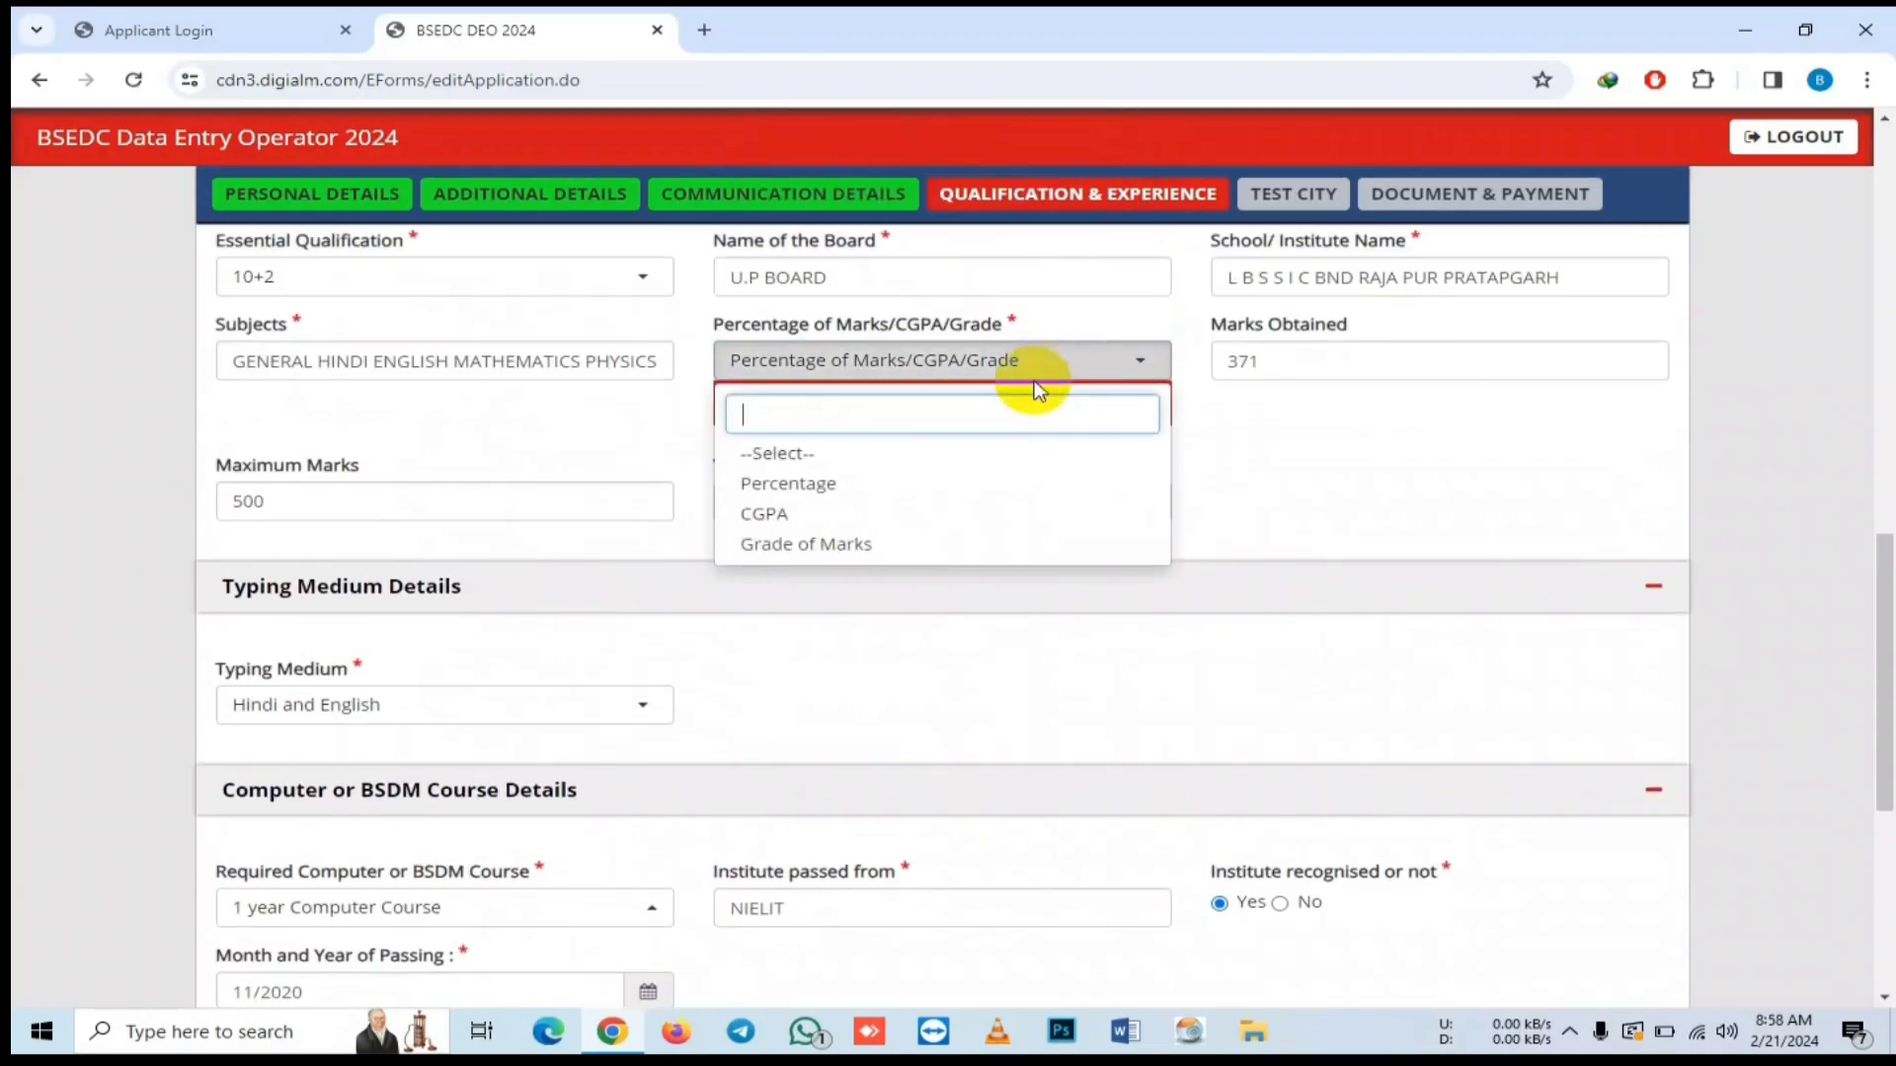
left_click(899, 484)
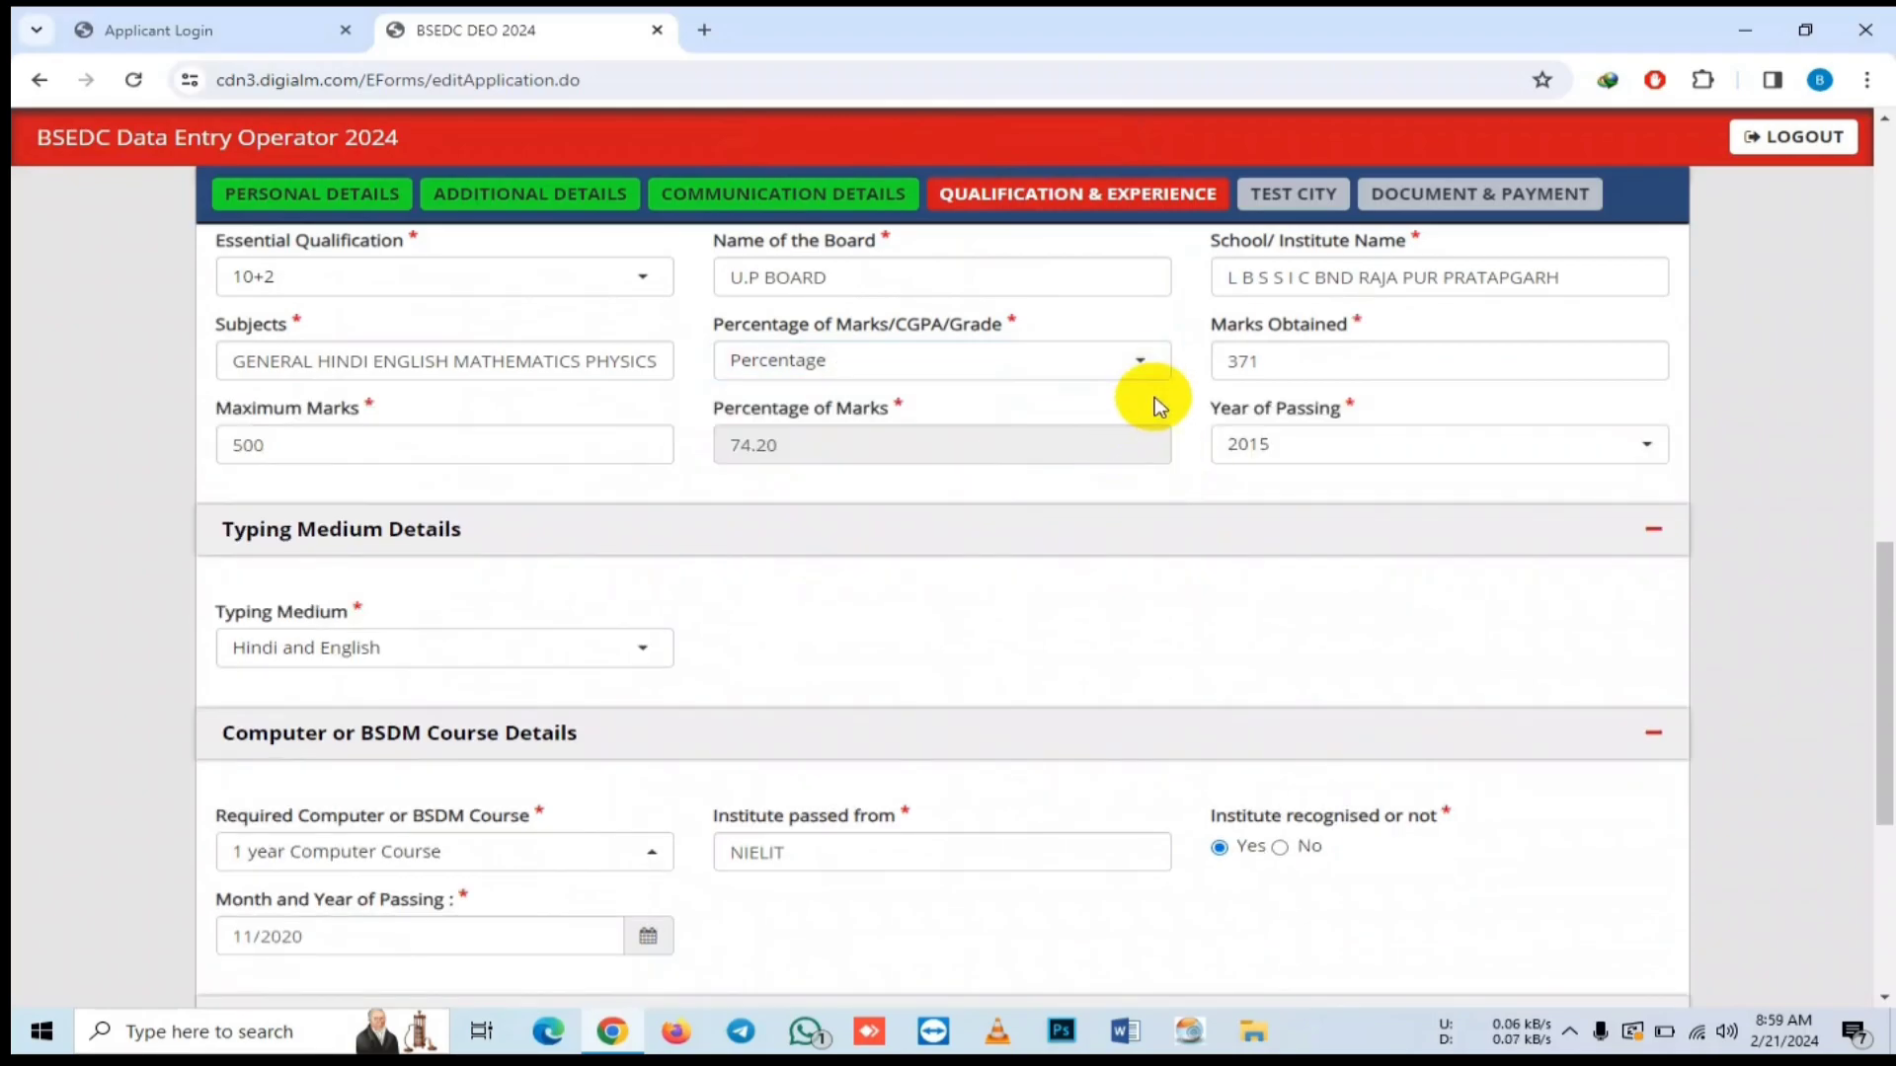
scroll(994, 440, "down", 5)
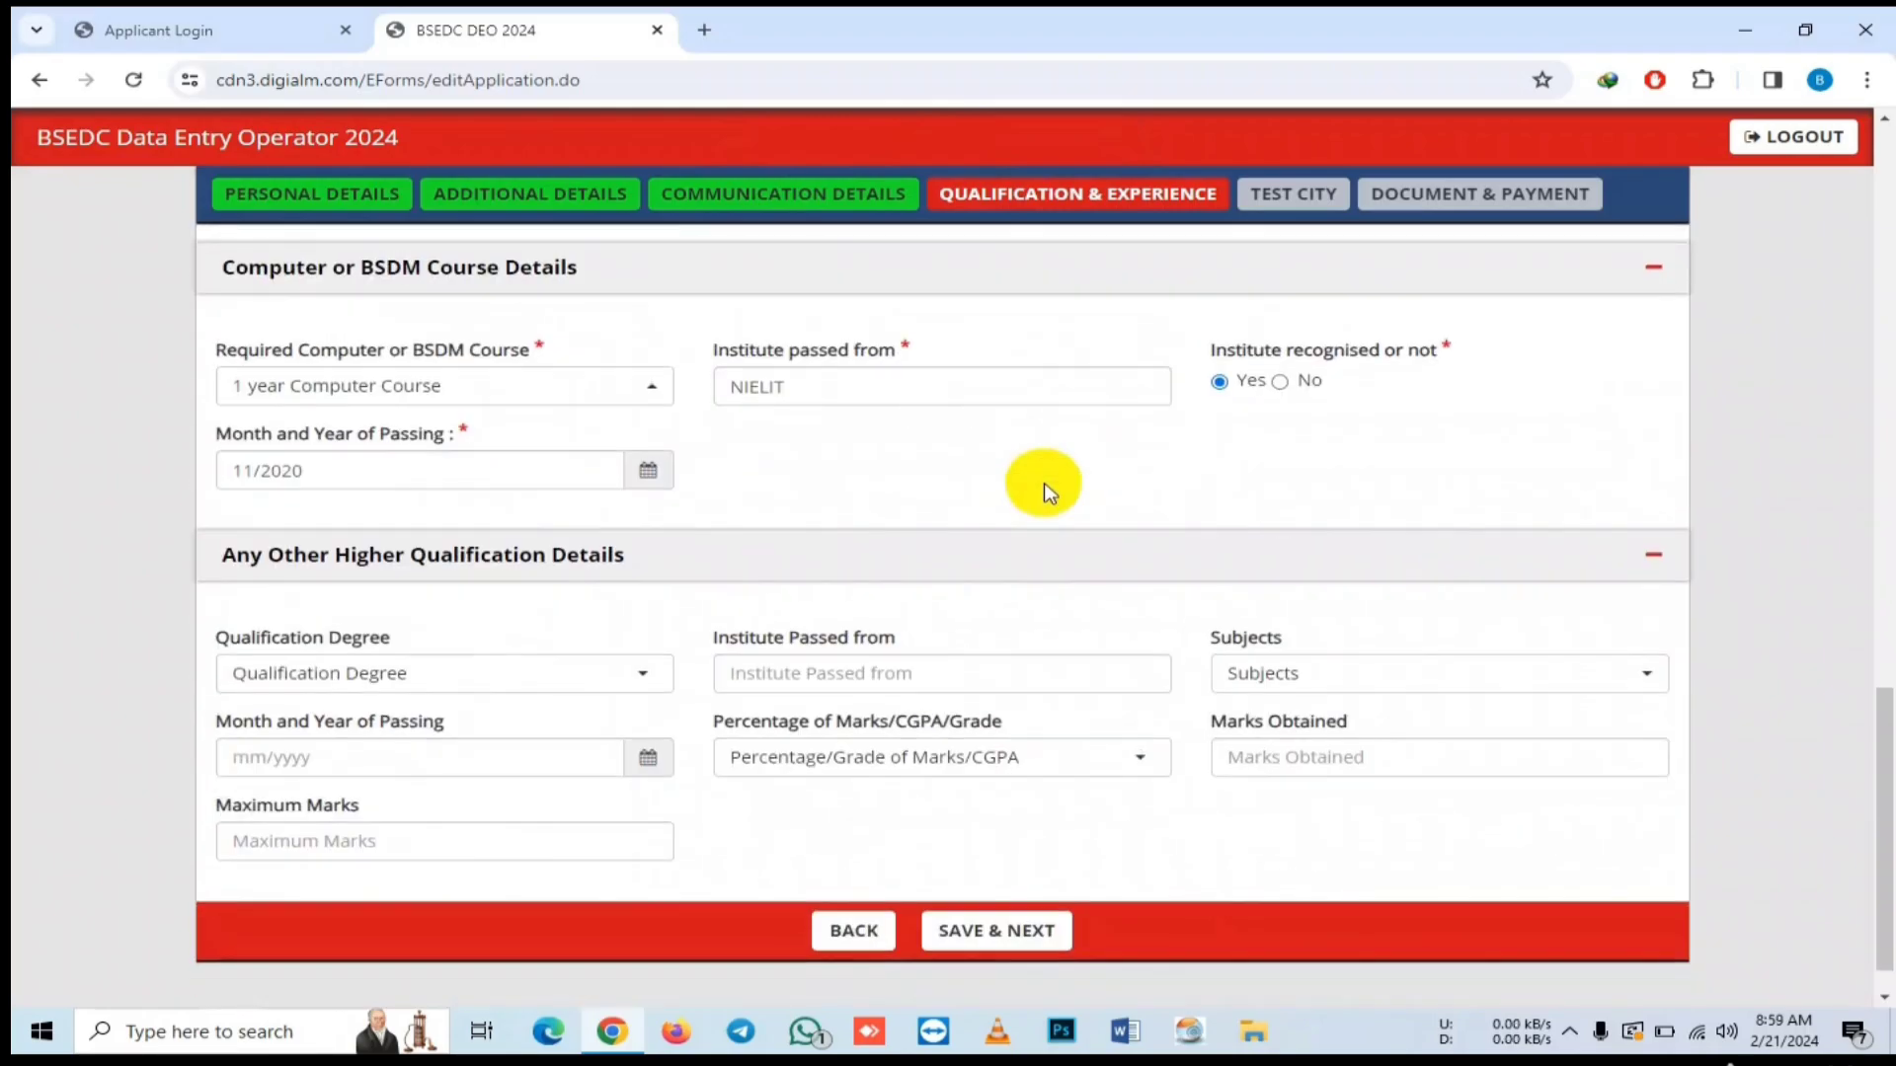
left_click(1002, 881)
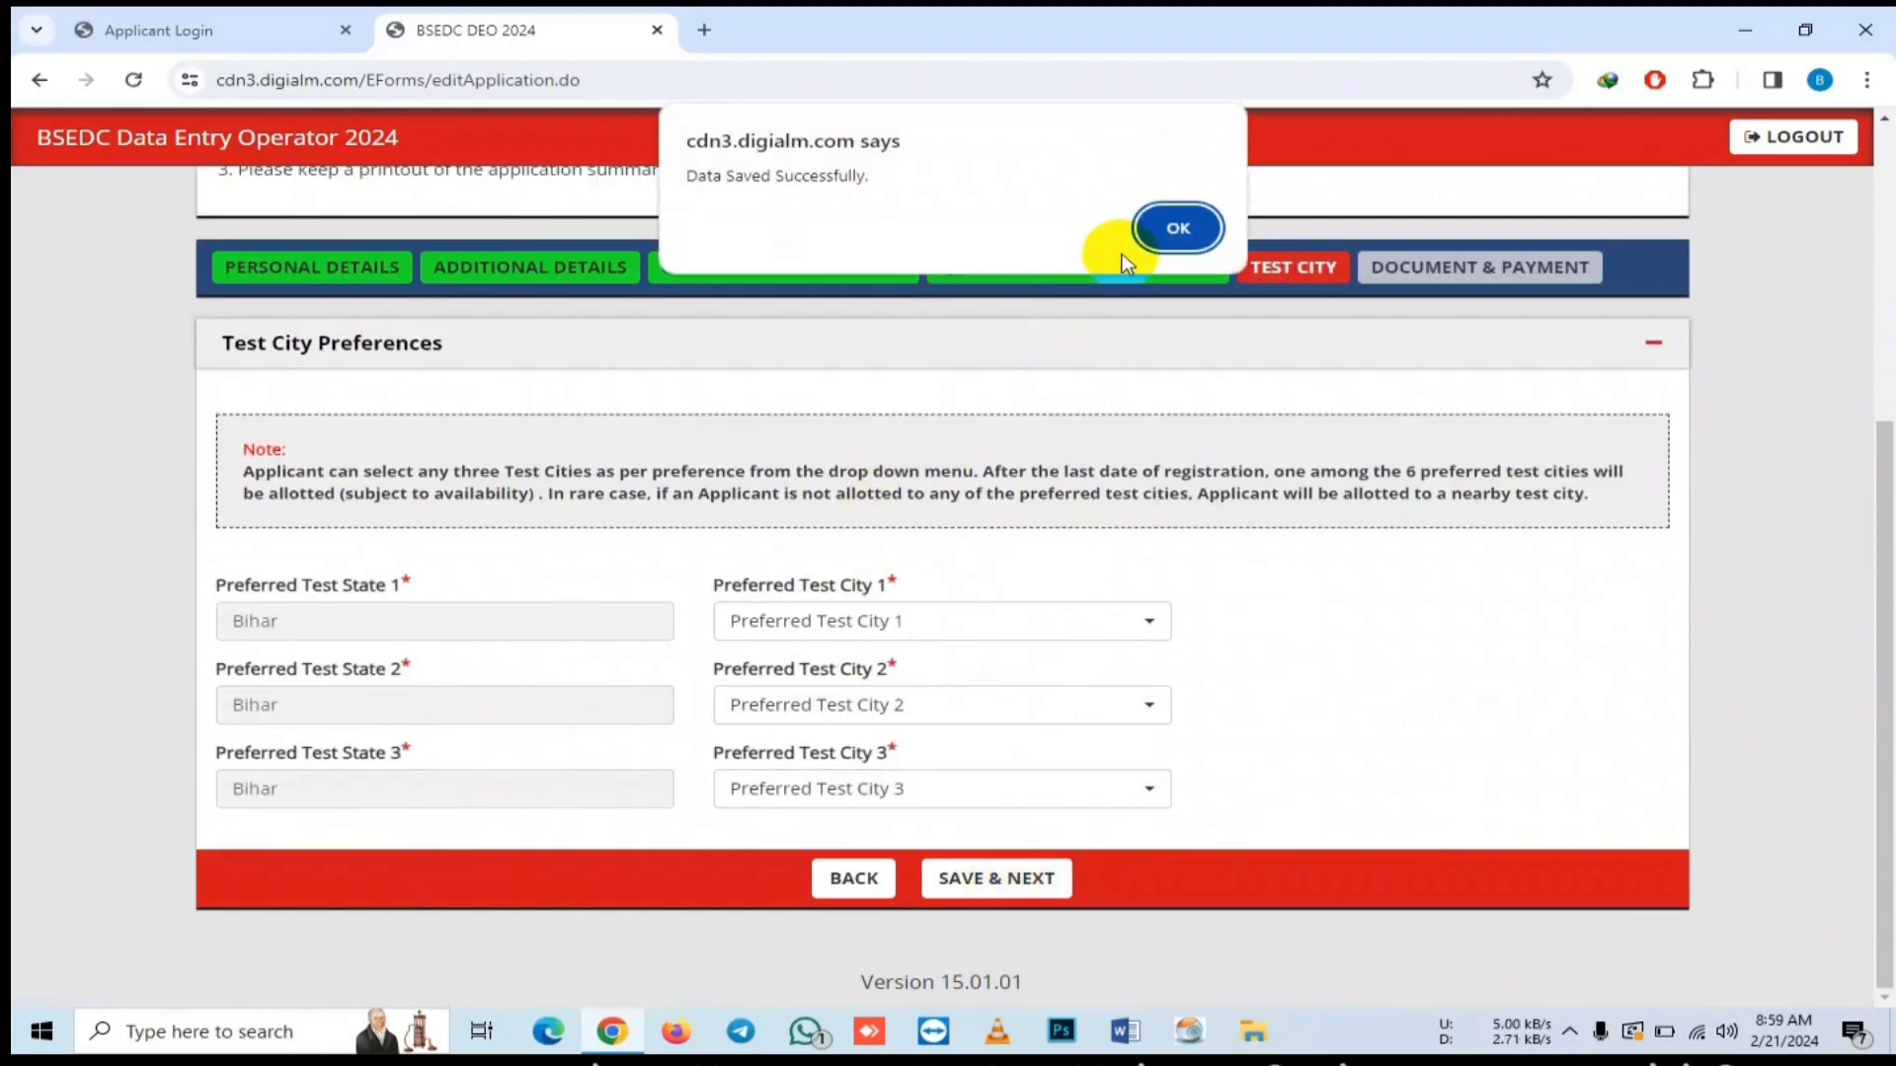
left_click(1176, 225)
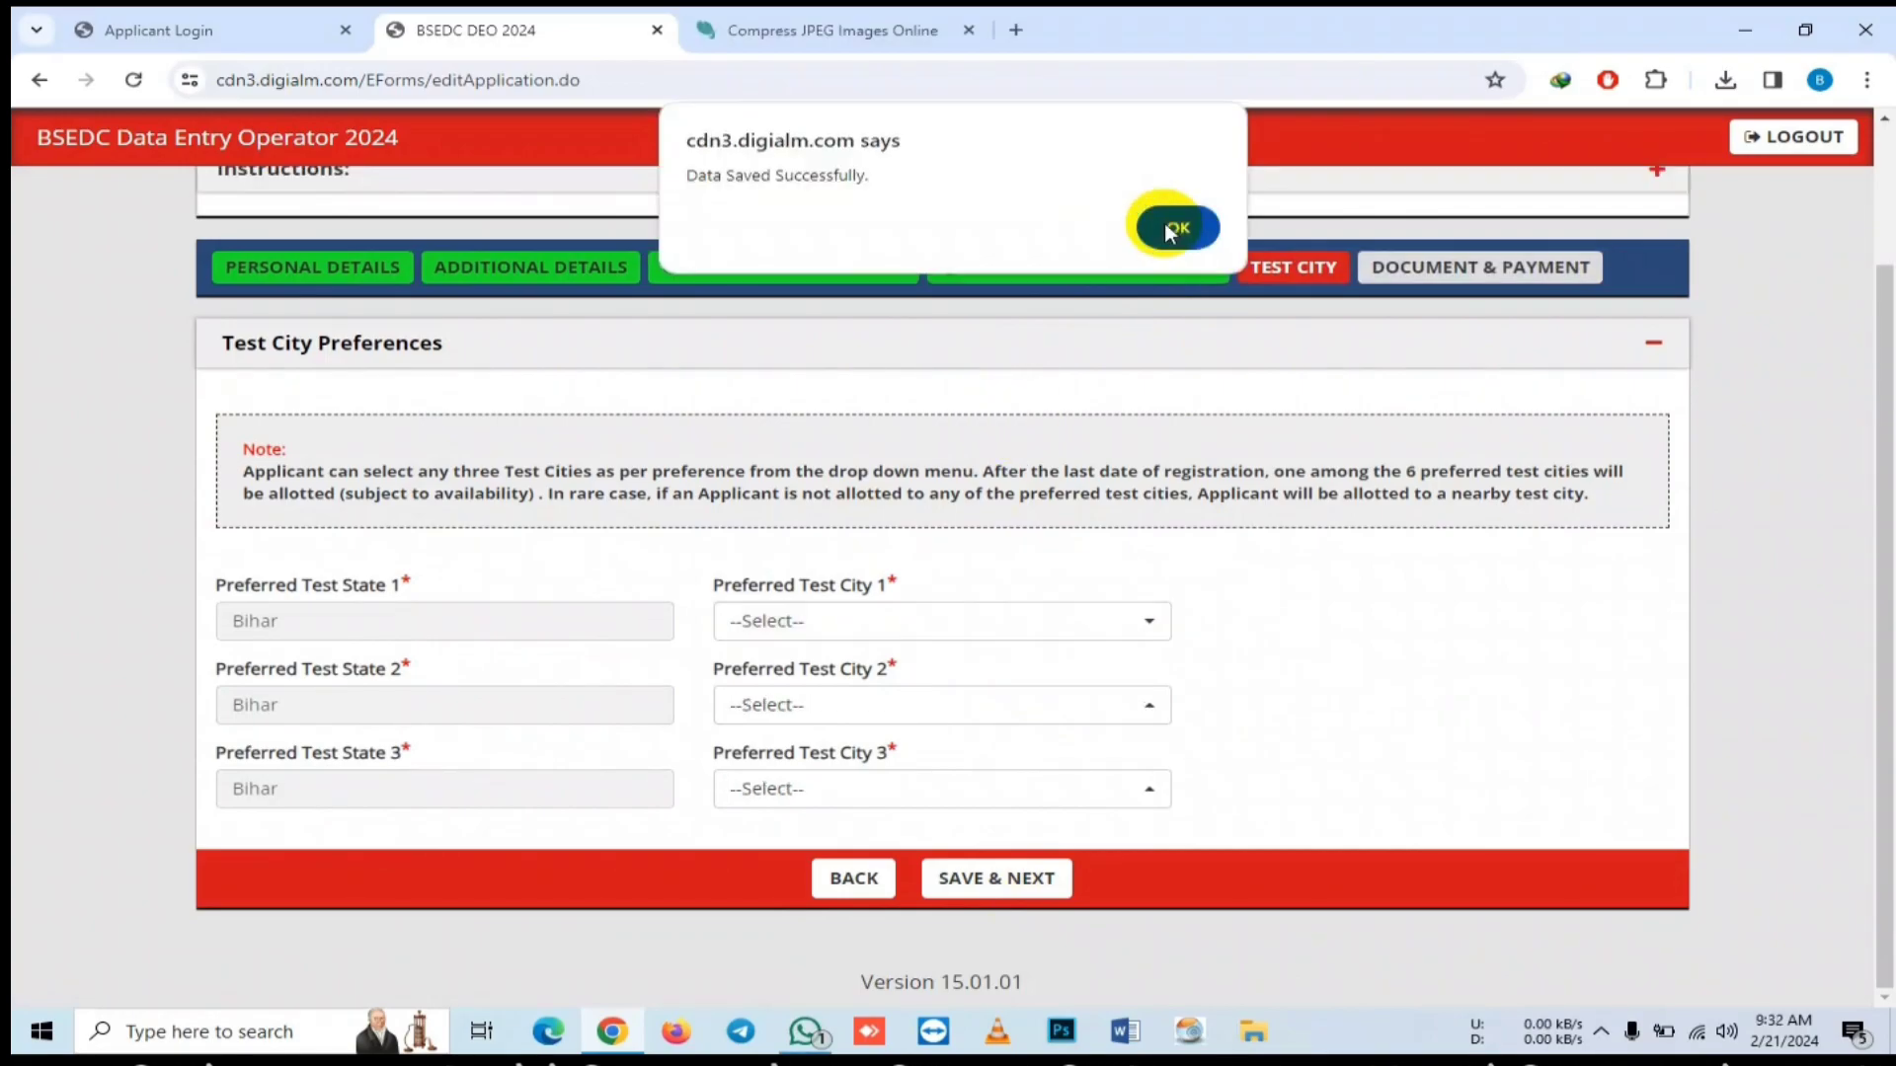
left_click(1174, 222)
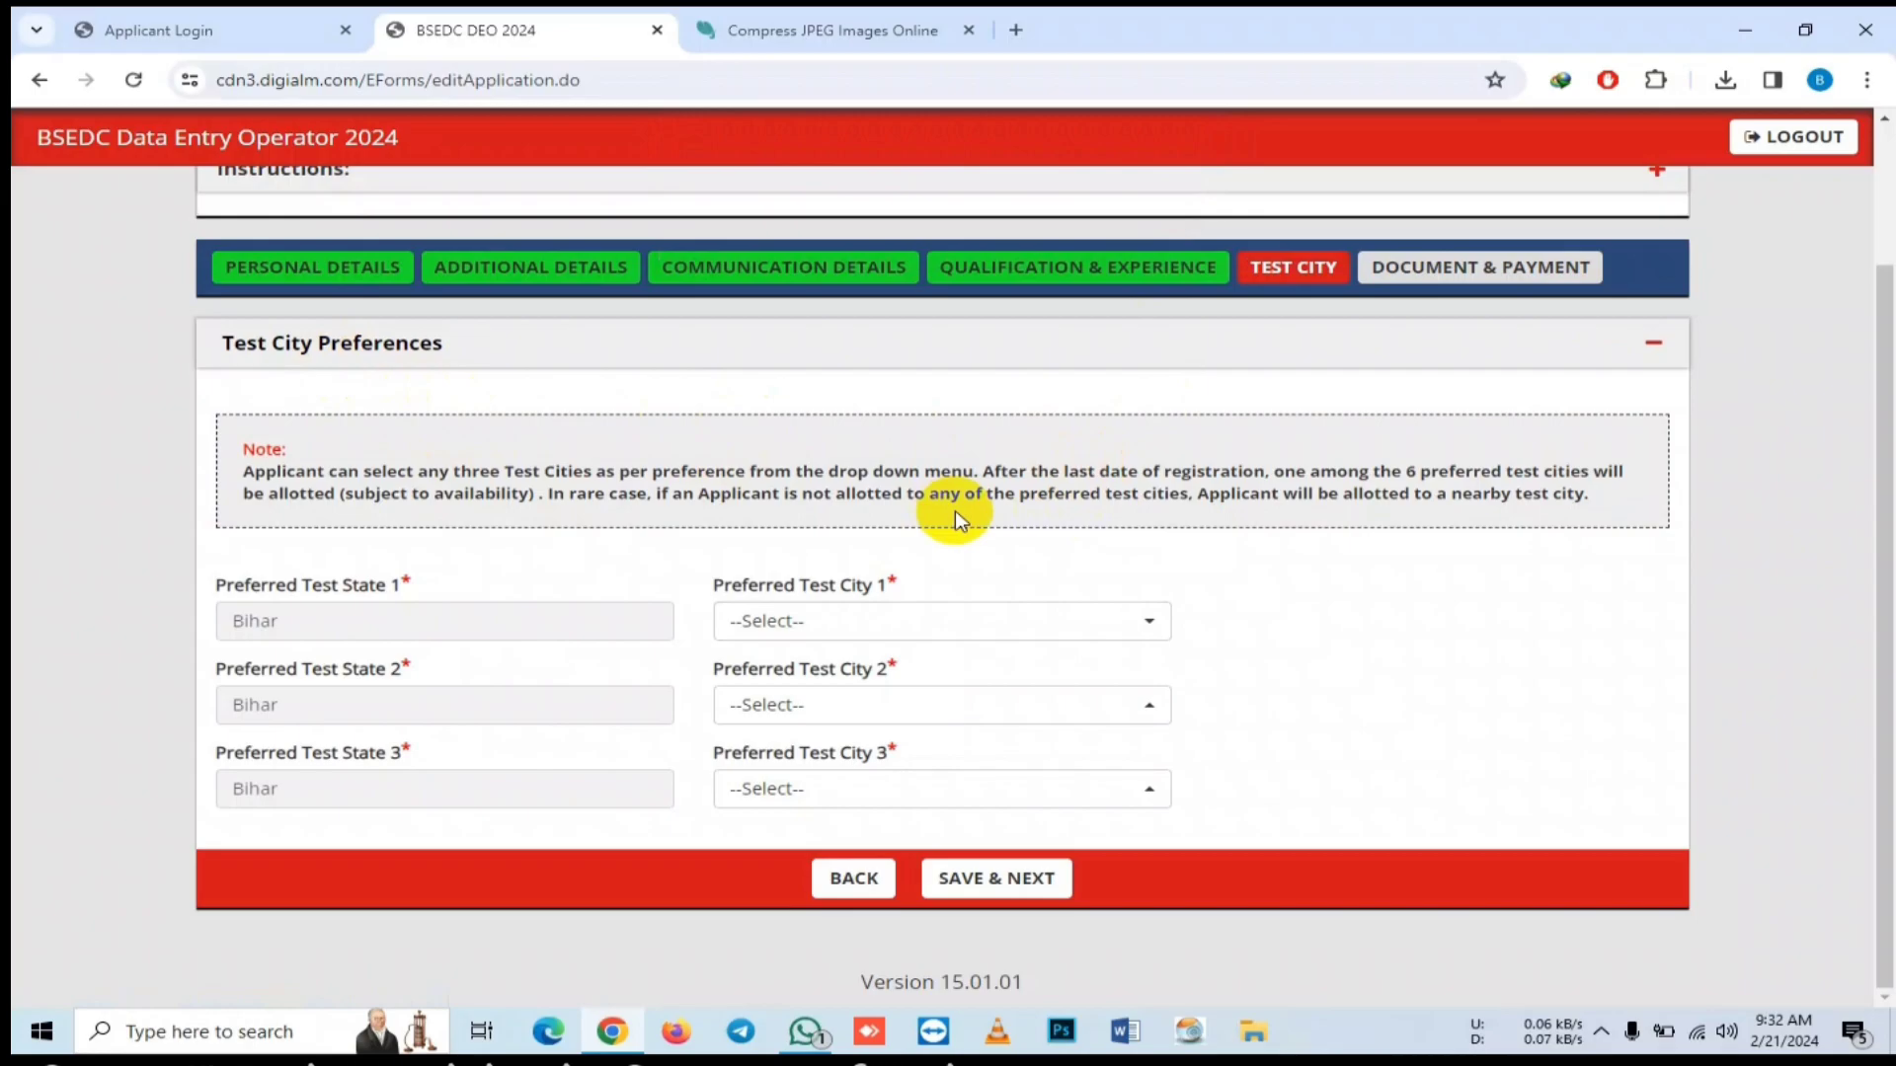
- Set the three preferred test cities to Patna, Arrah and Muzaffarpur in that order and save the preferences
left_click(1047, 617)
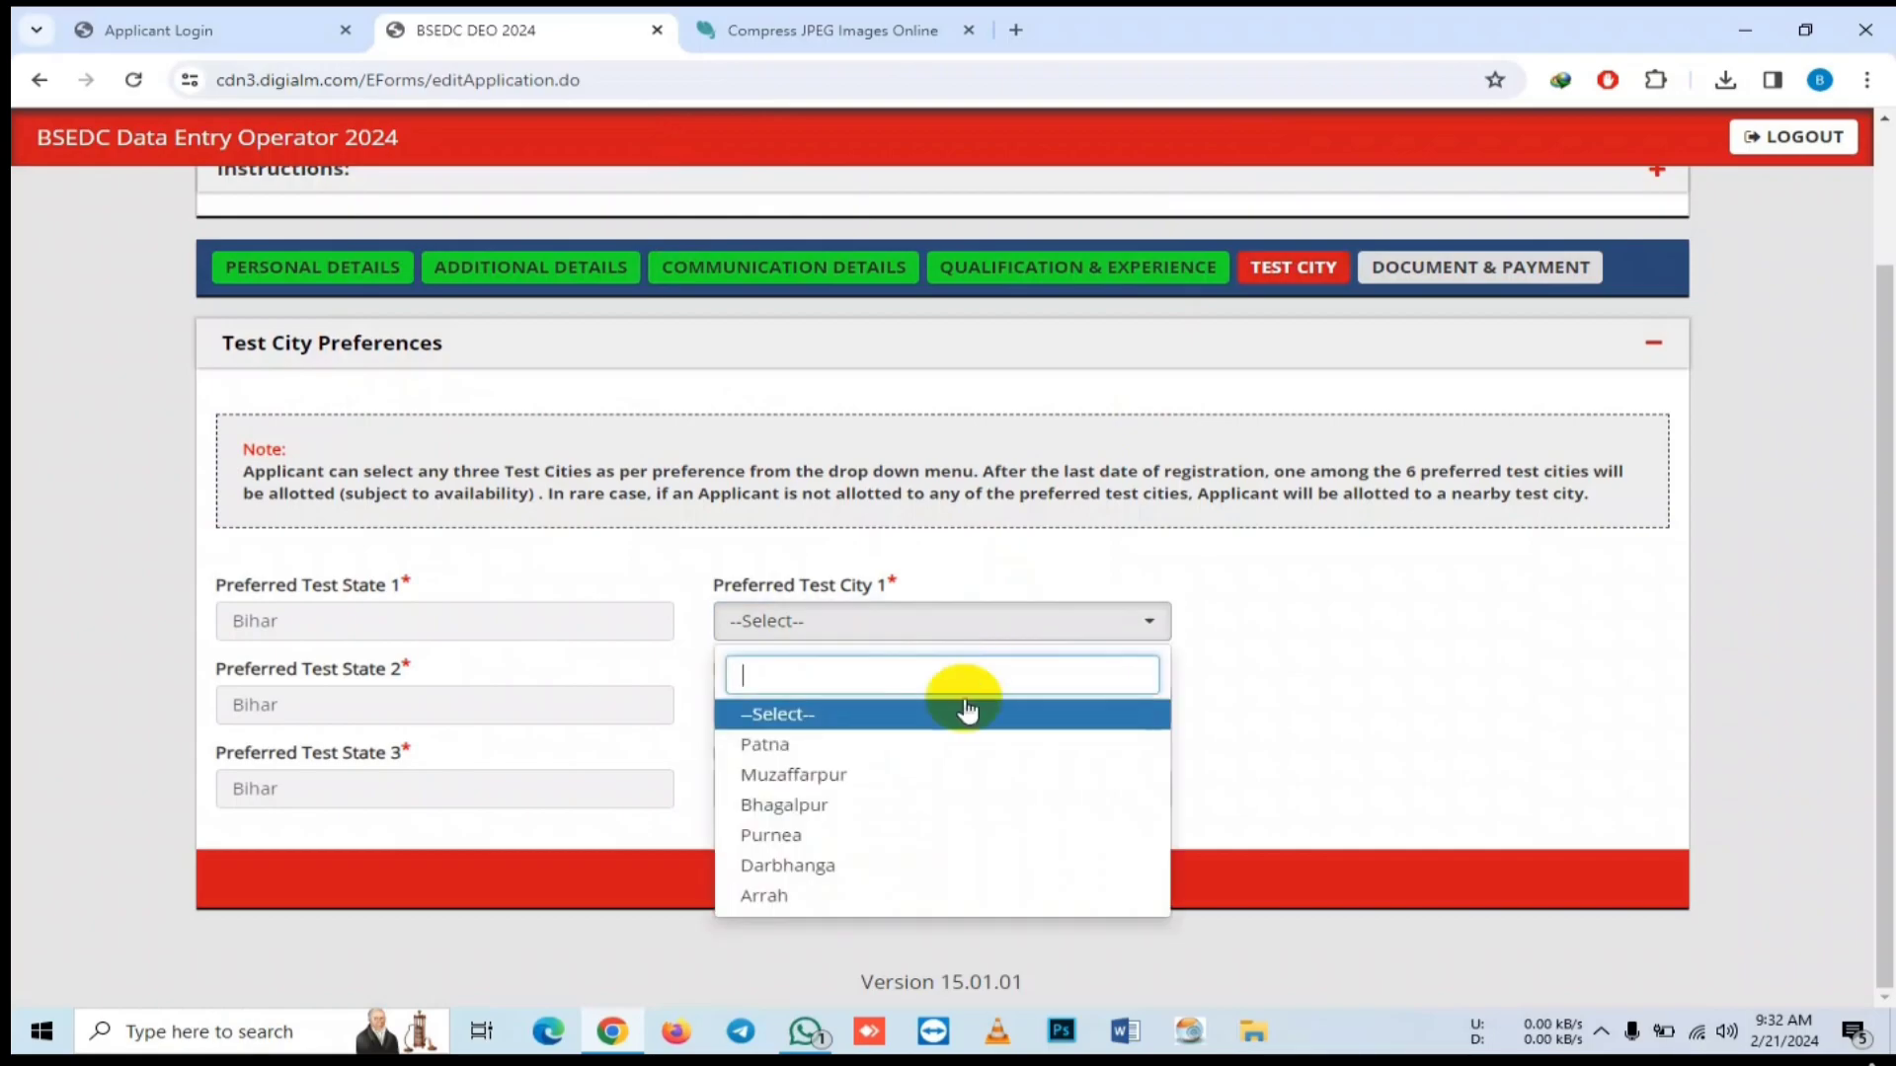
left_click(902, 741)
left_click(902, 721)
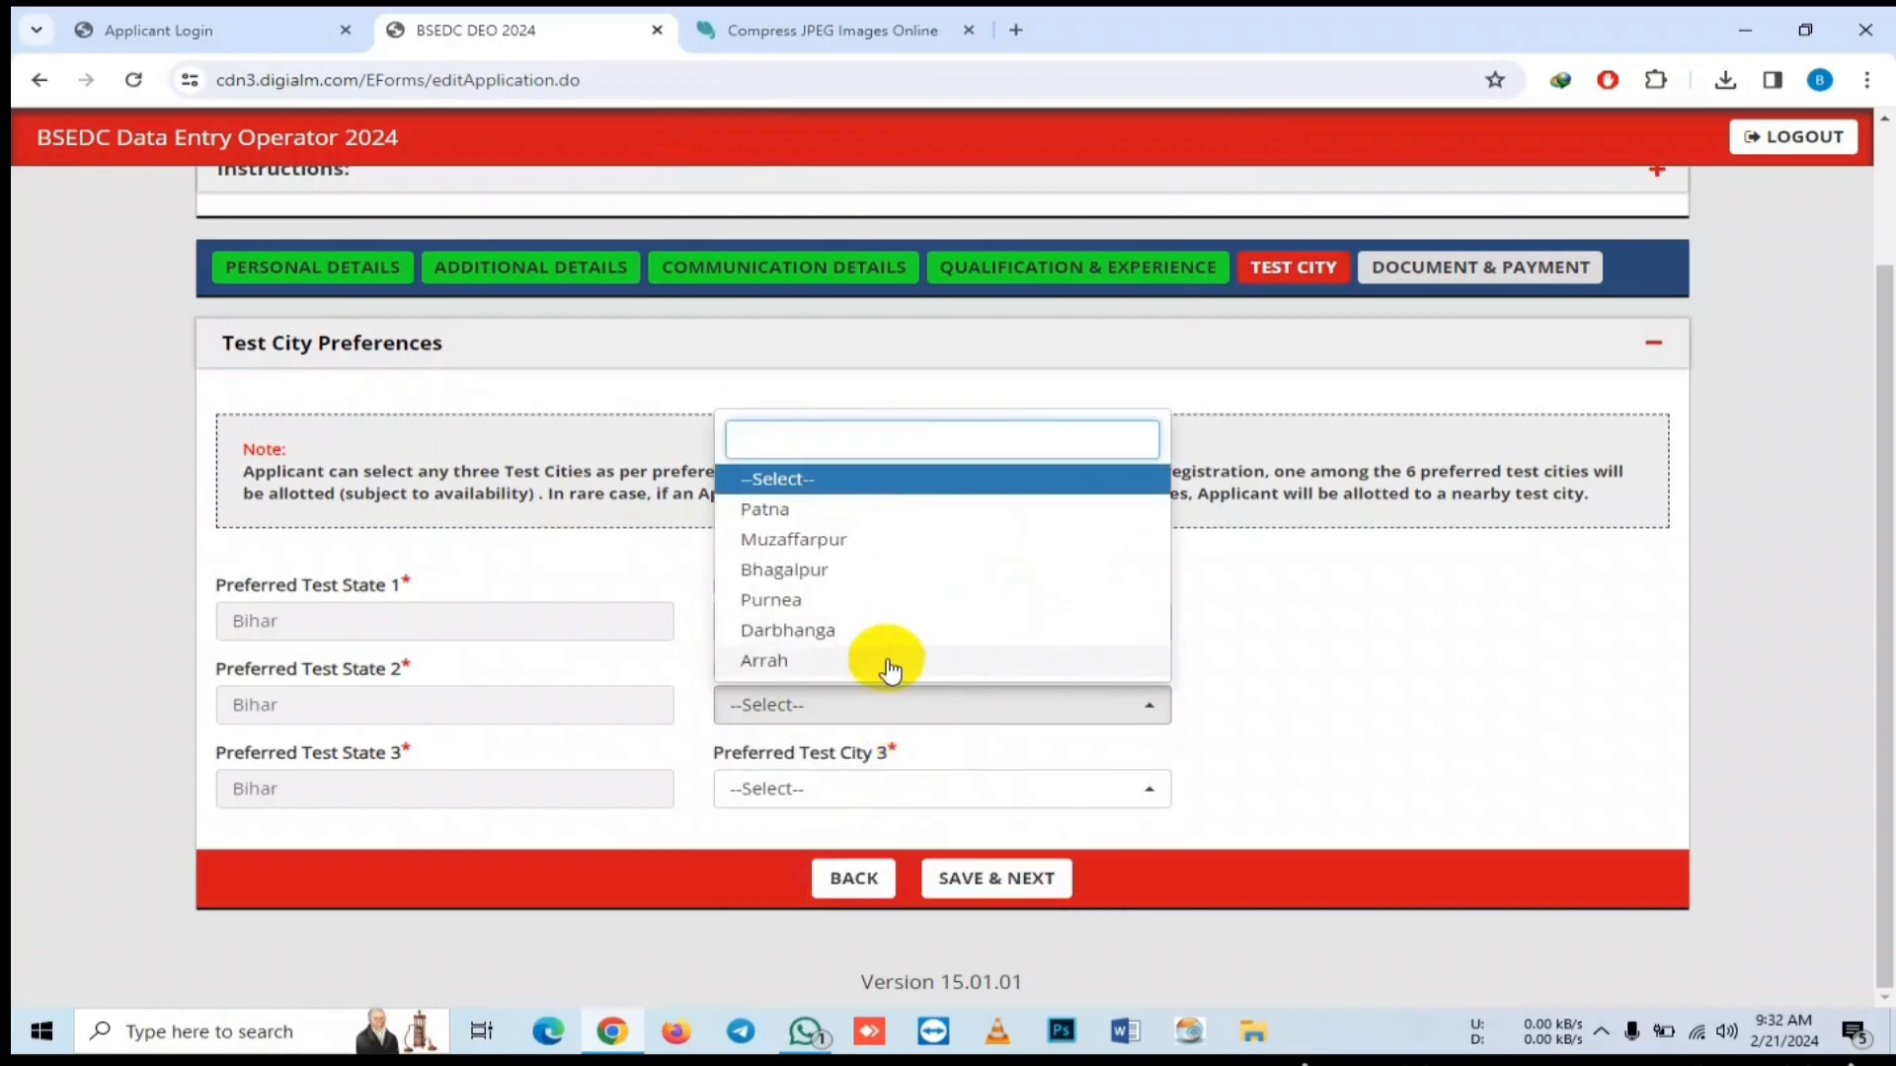
left_click(887, 660)
left_click(909, 786)
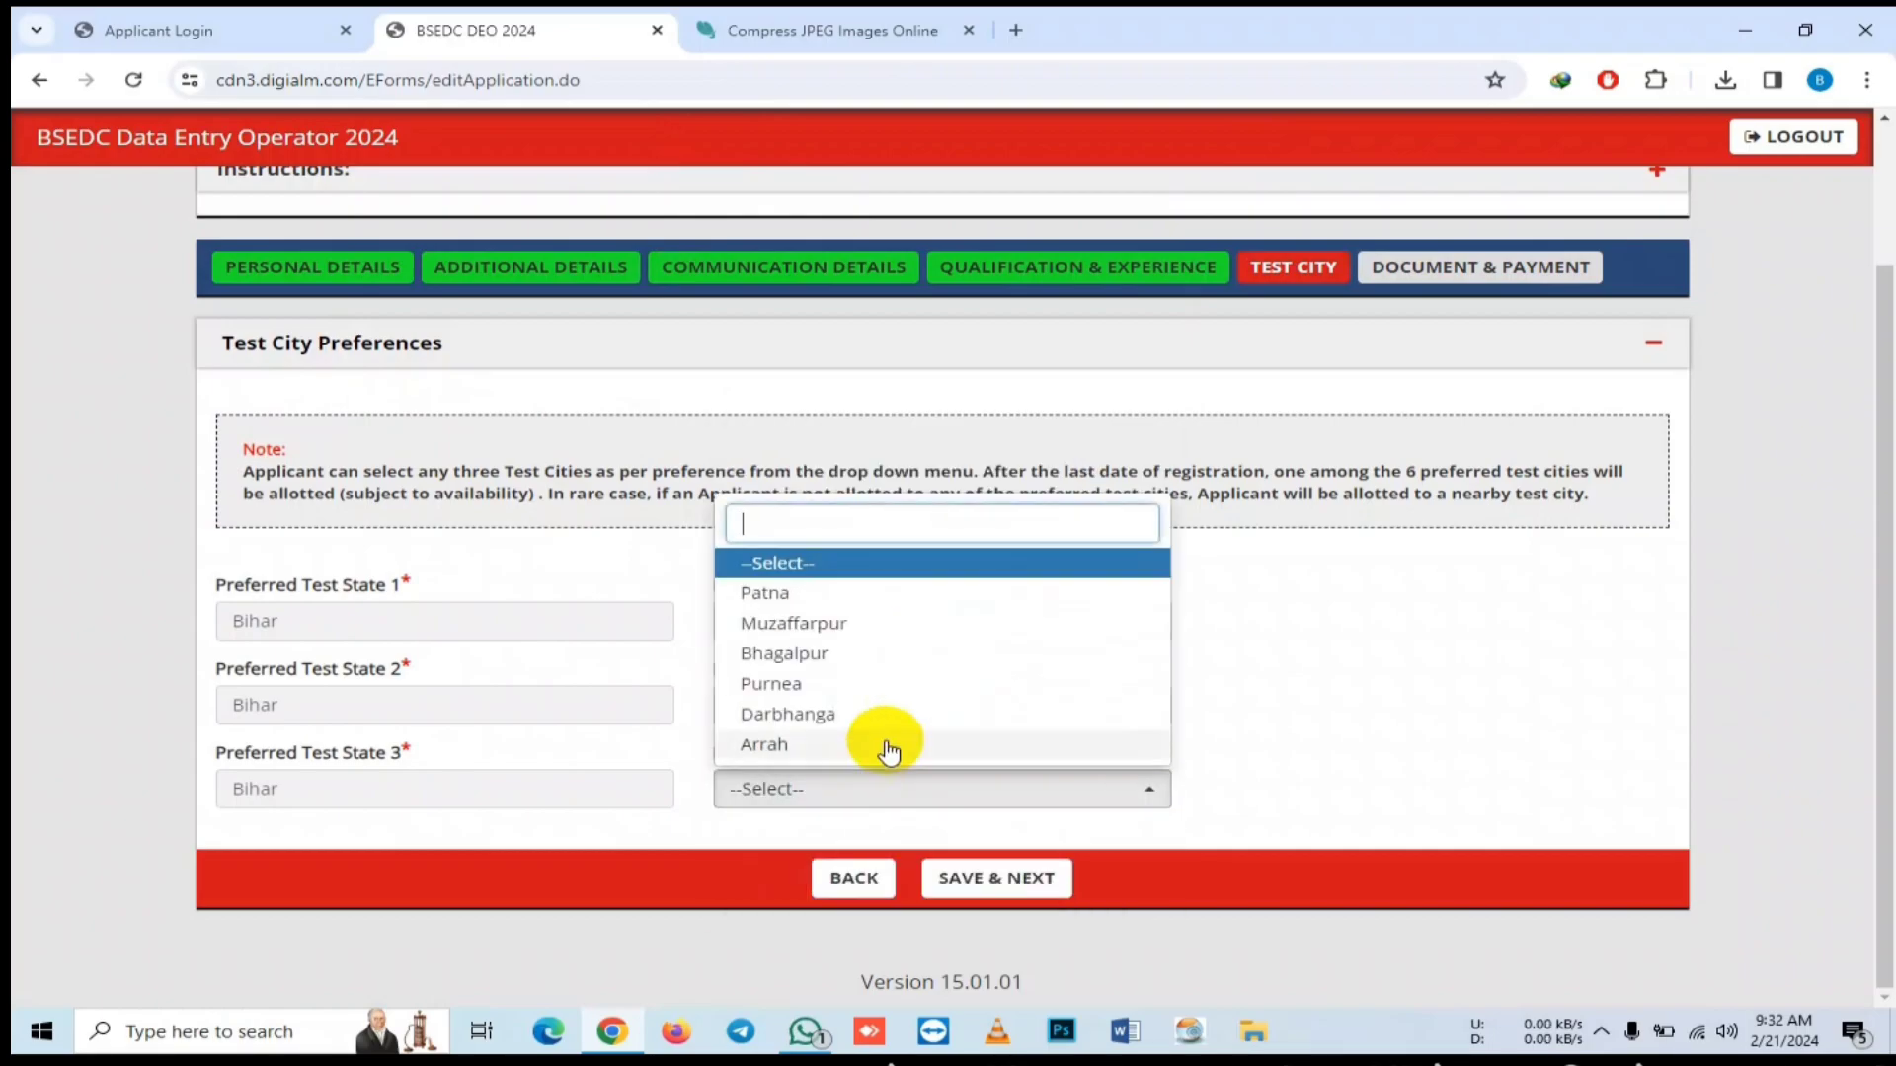
left_click(865, 632)
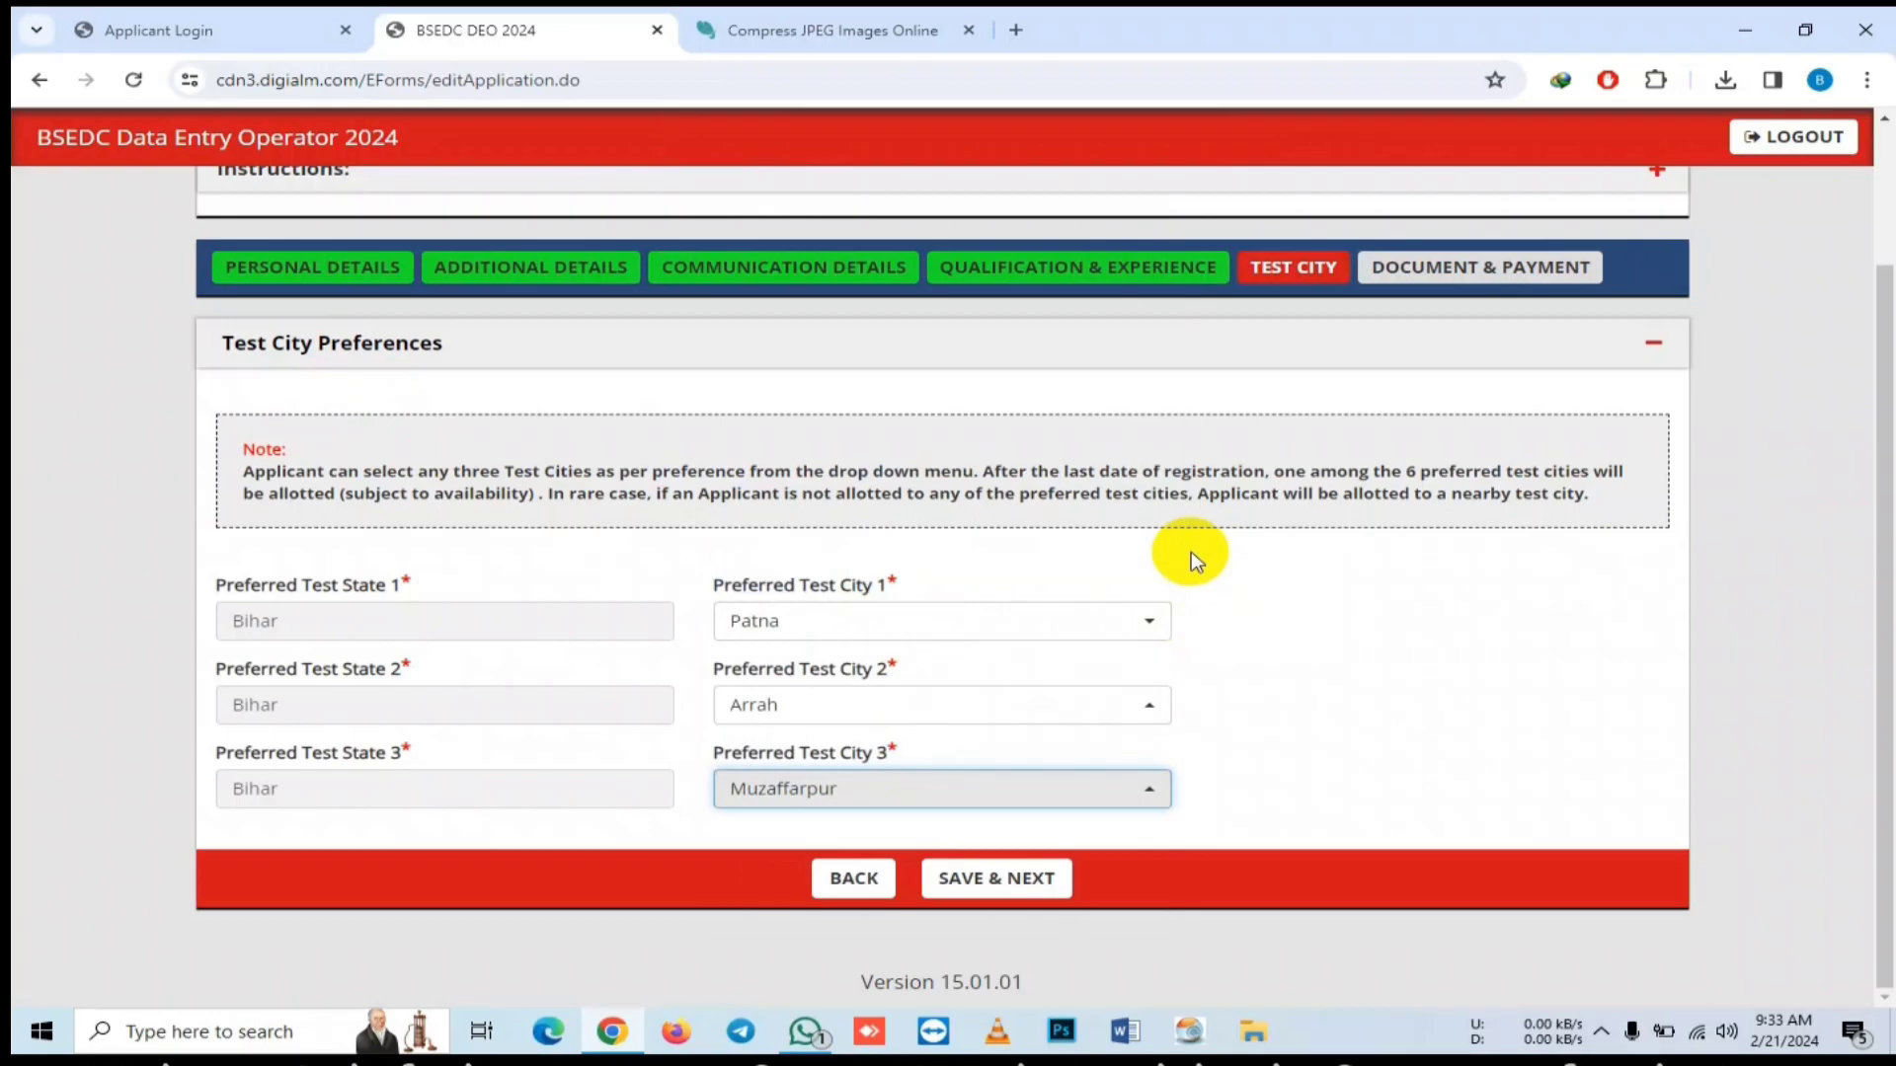
left_click(1035, 543)
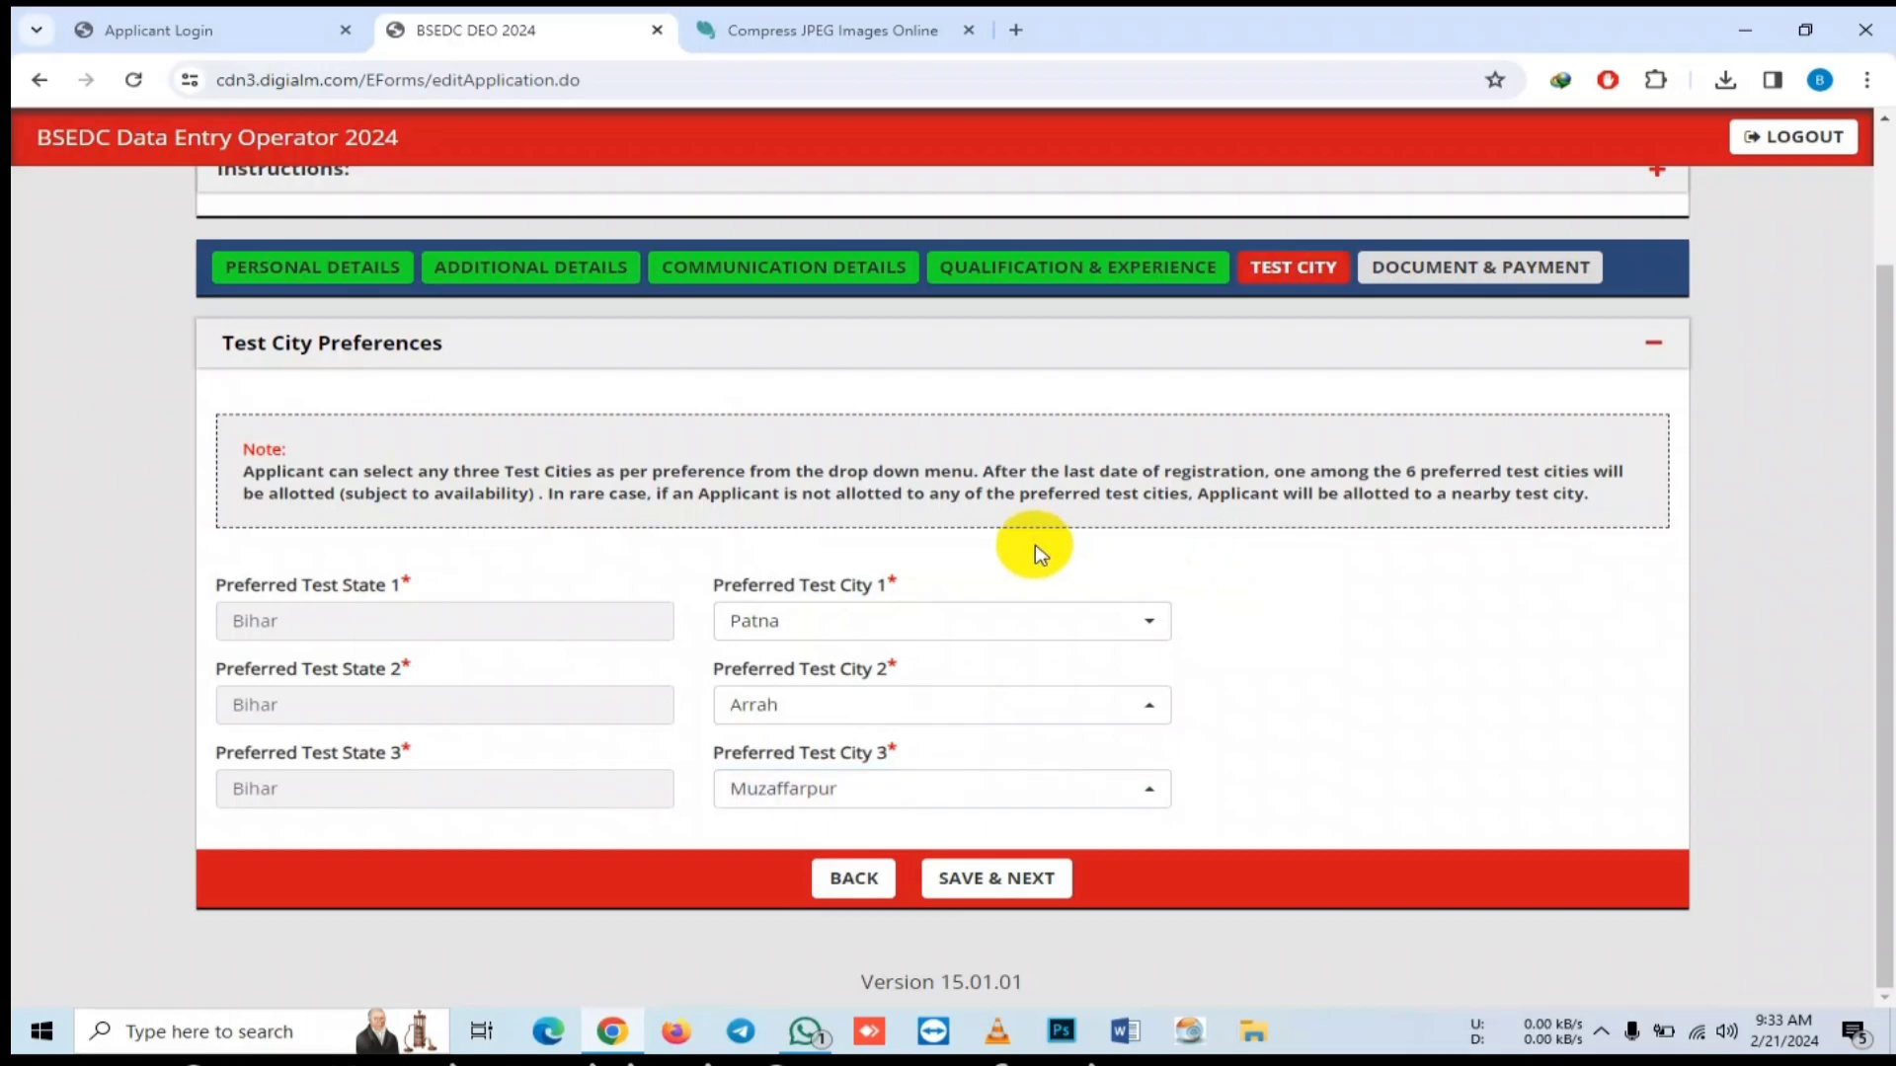
left_click(1037, 877)
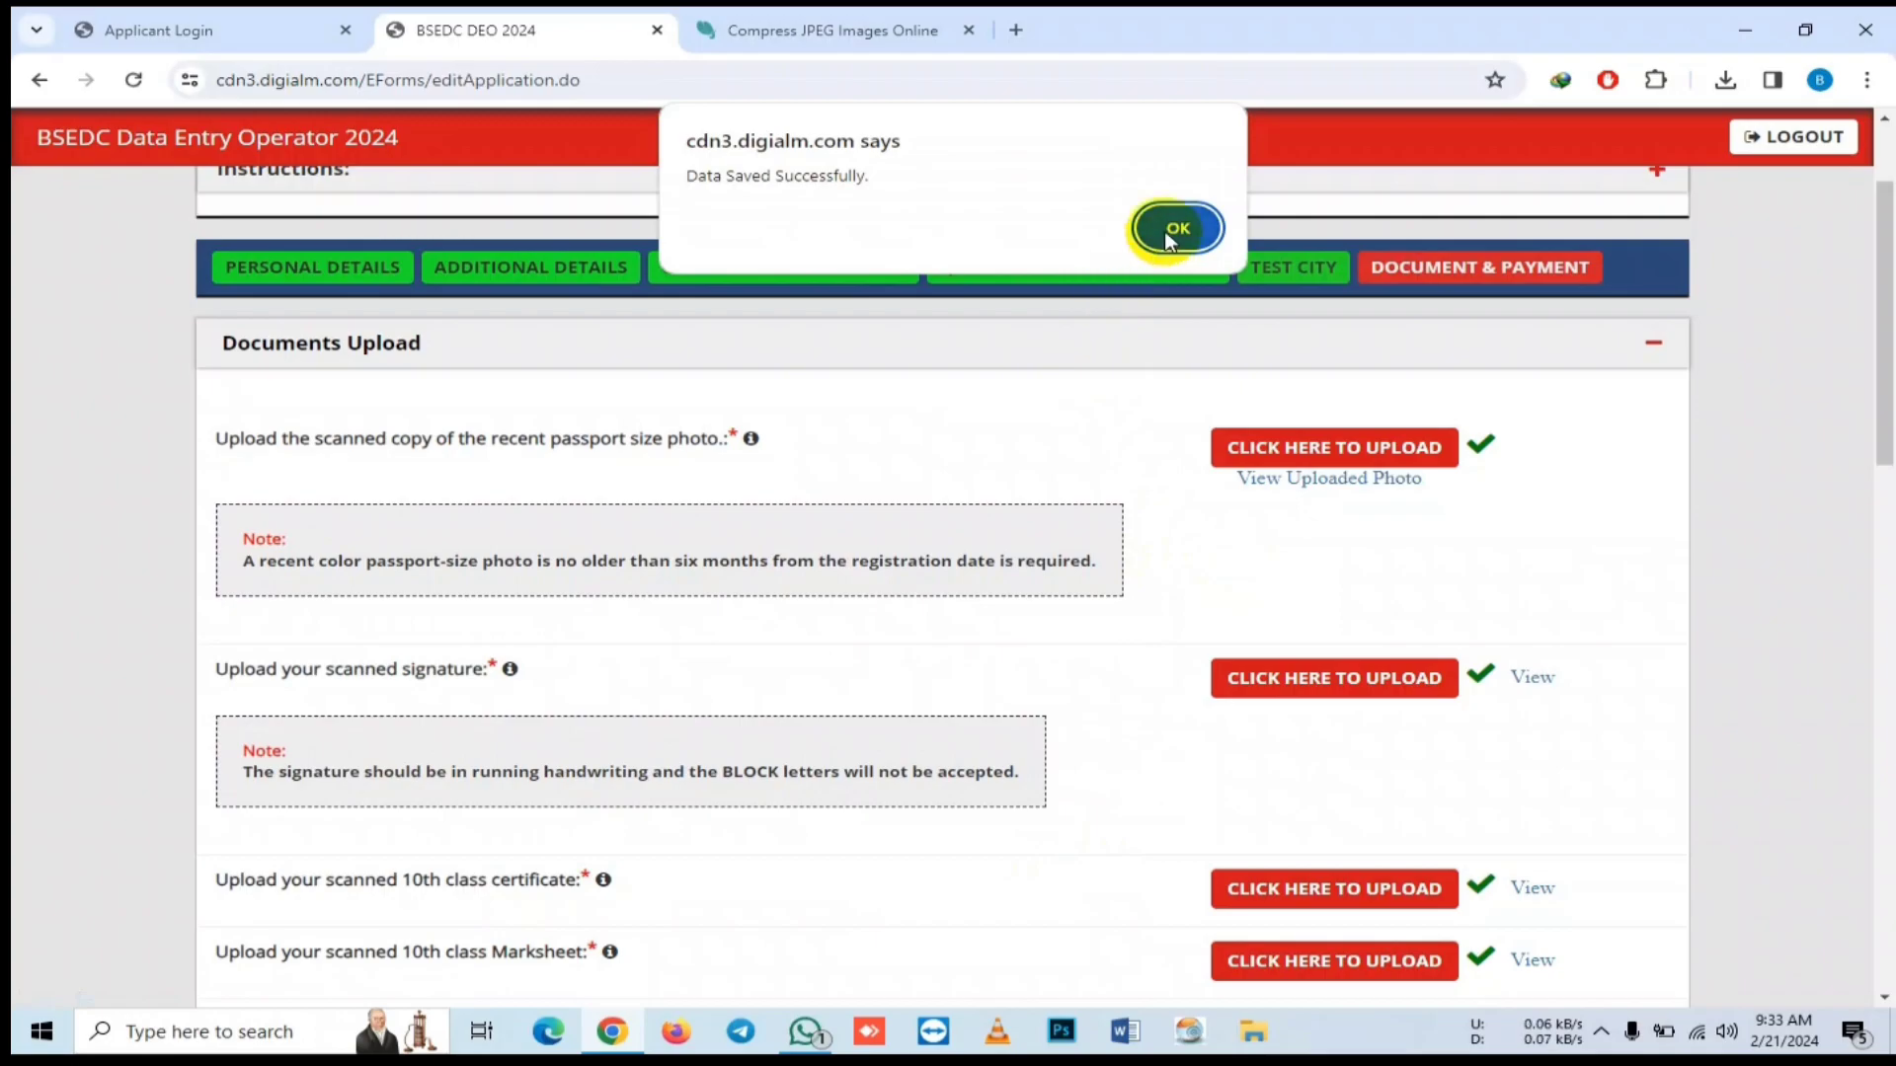
left_click(1173, 229)
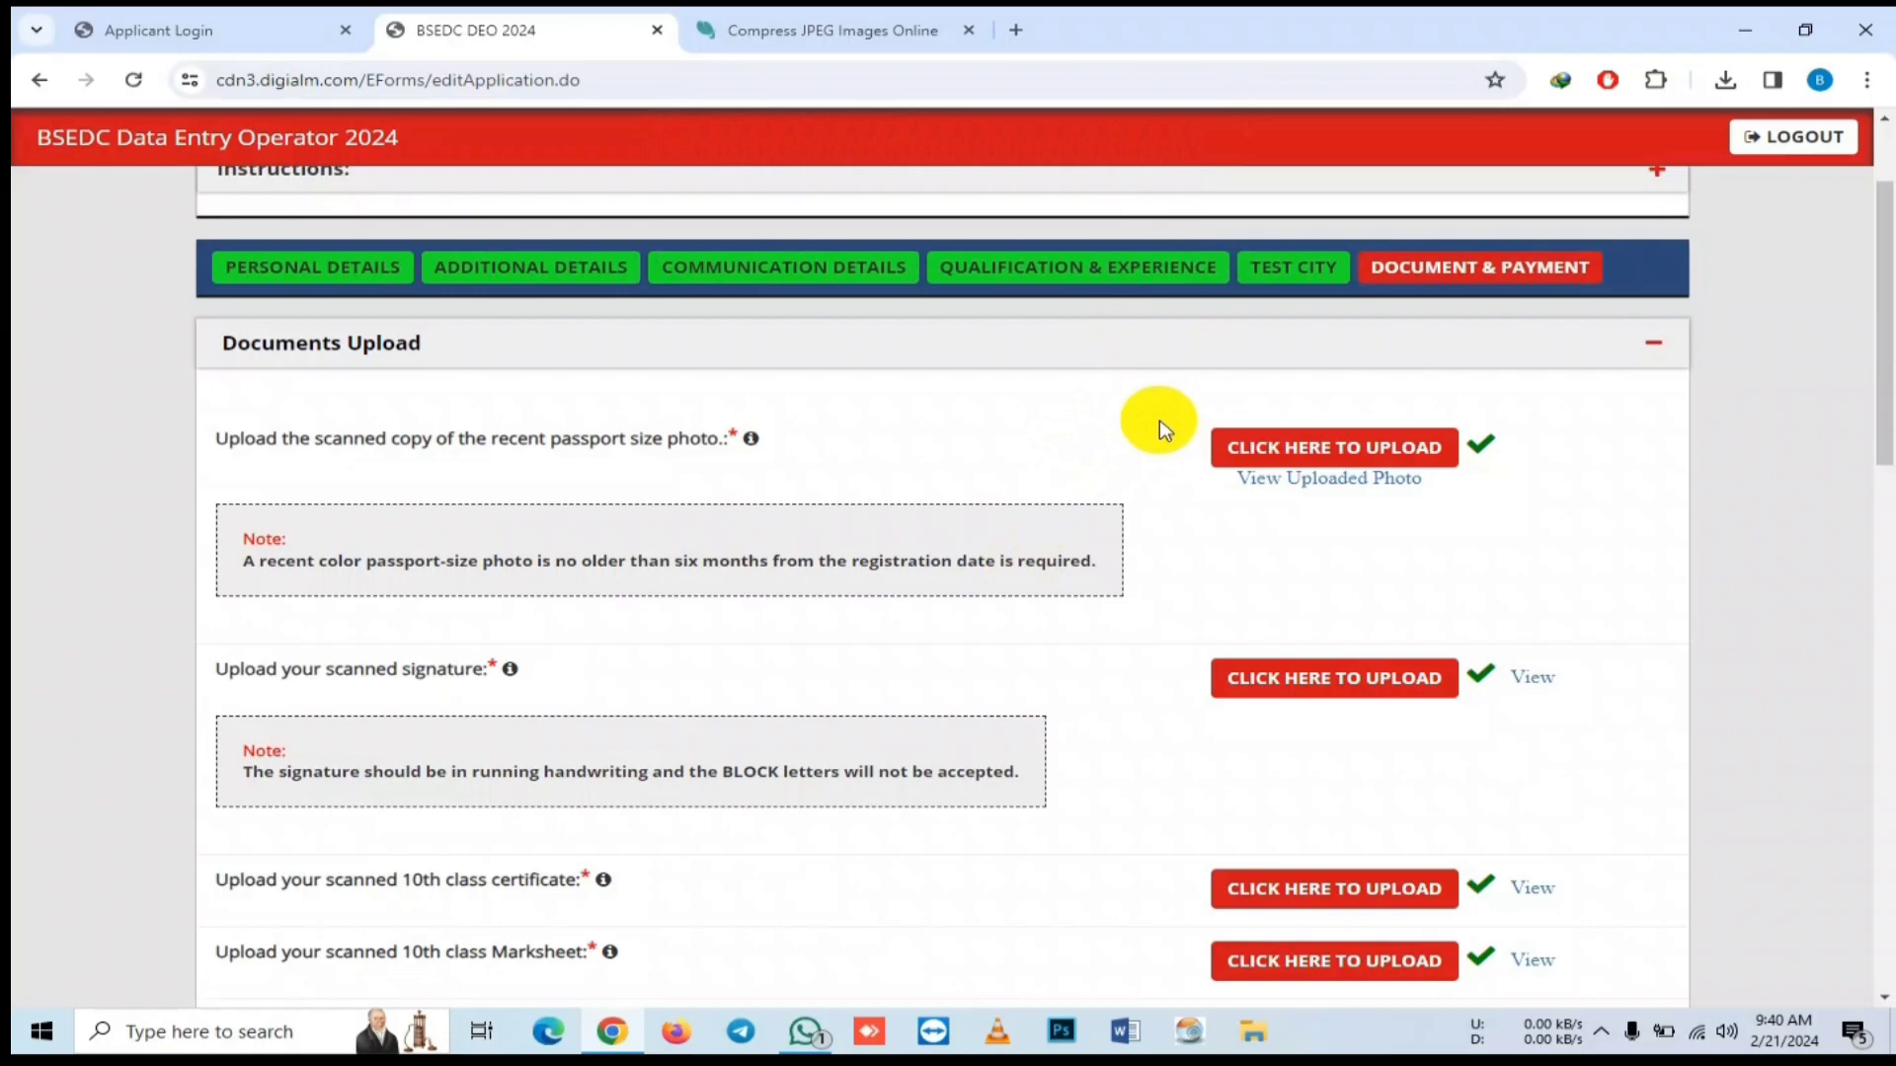
- Open the upload dialog for the passport size photo and check its file size requirement
scroll(1159, 418, "down", 5)
scroll(1159, 424, "up", 7)
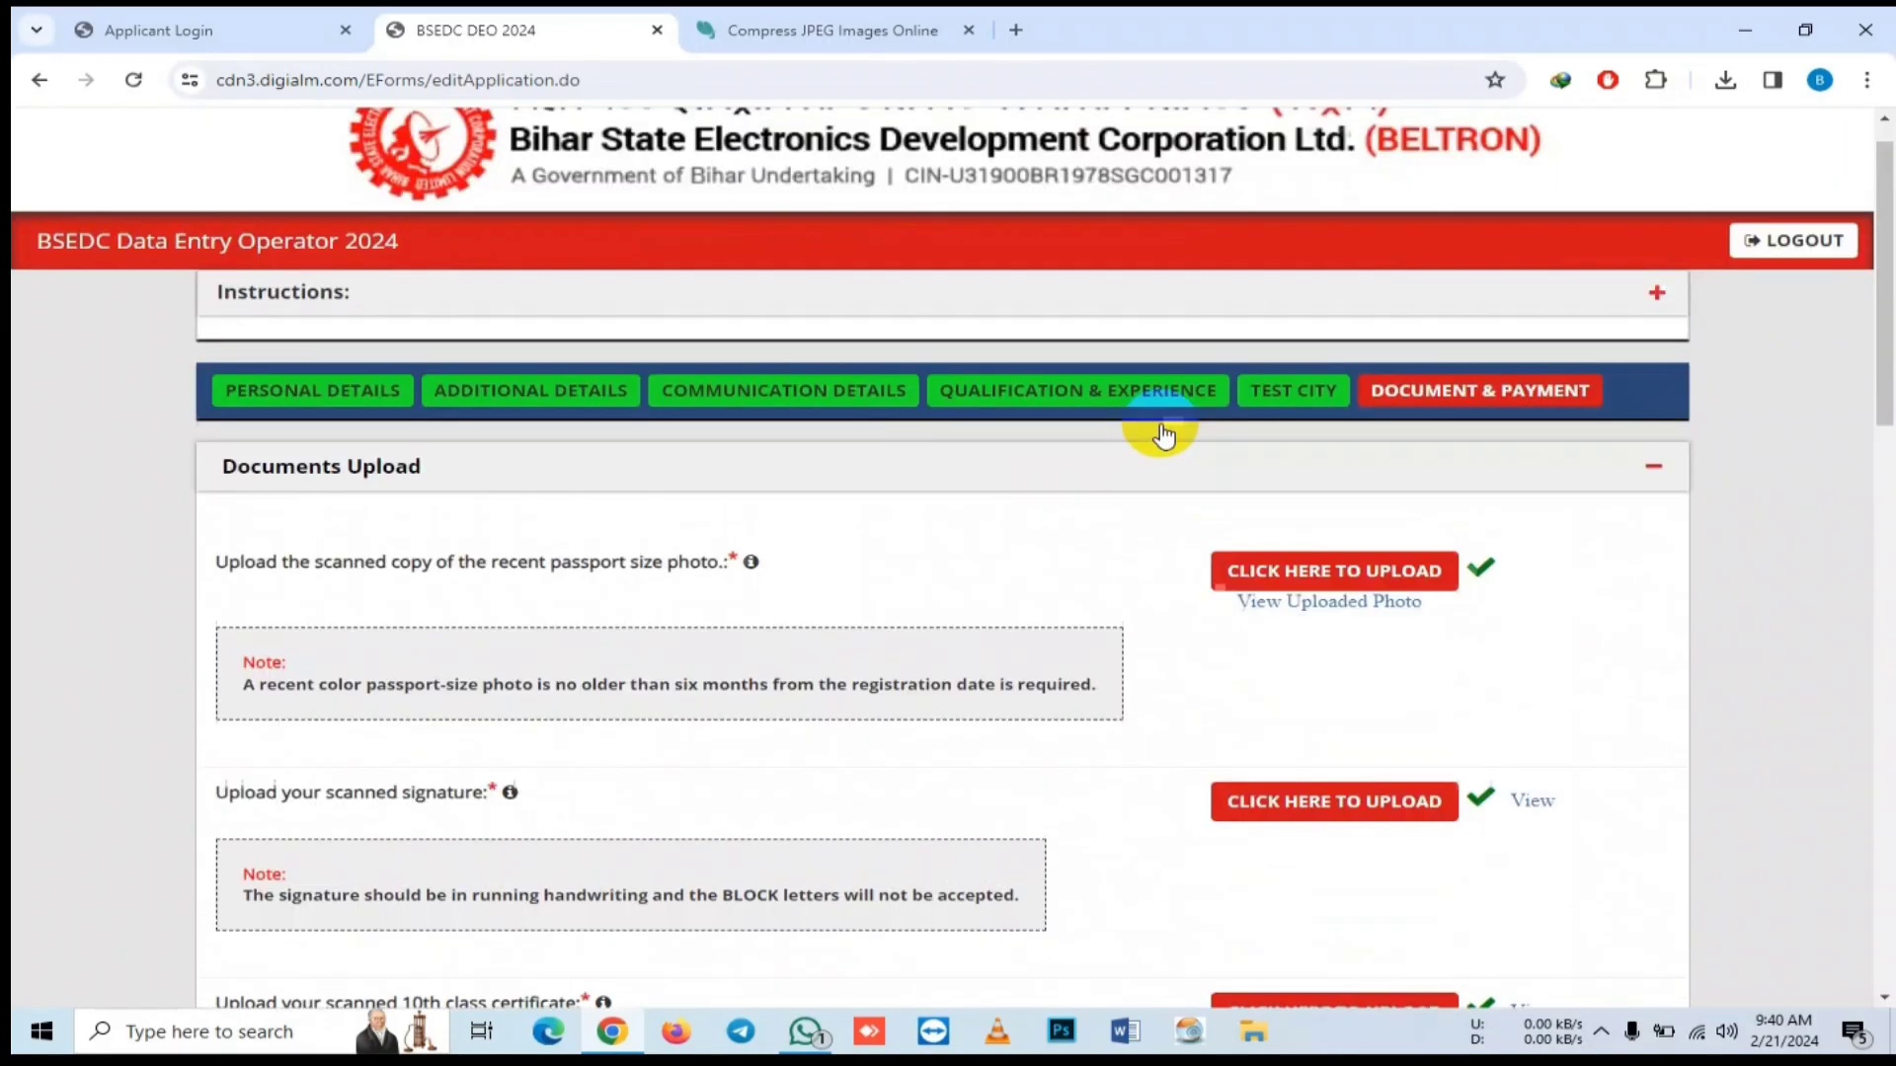
scroll(1136, 504, "down", 2)
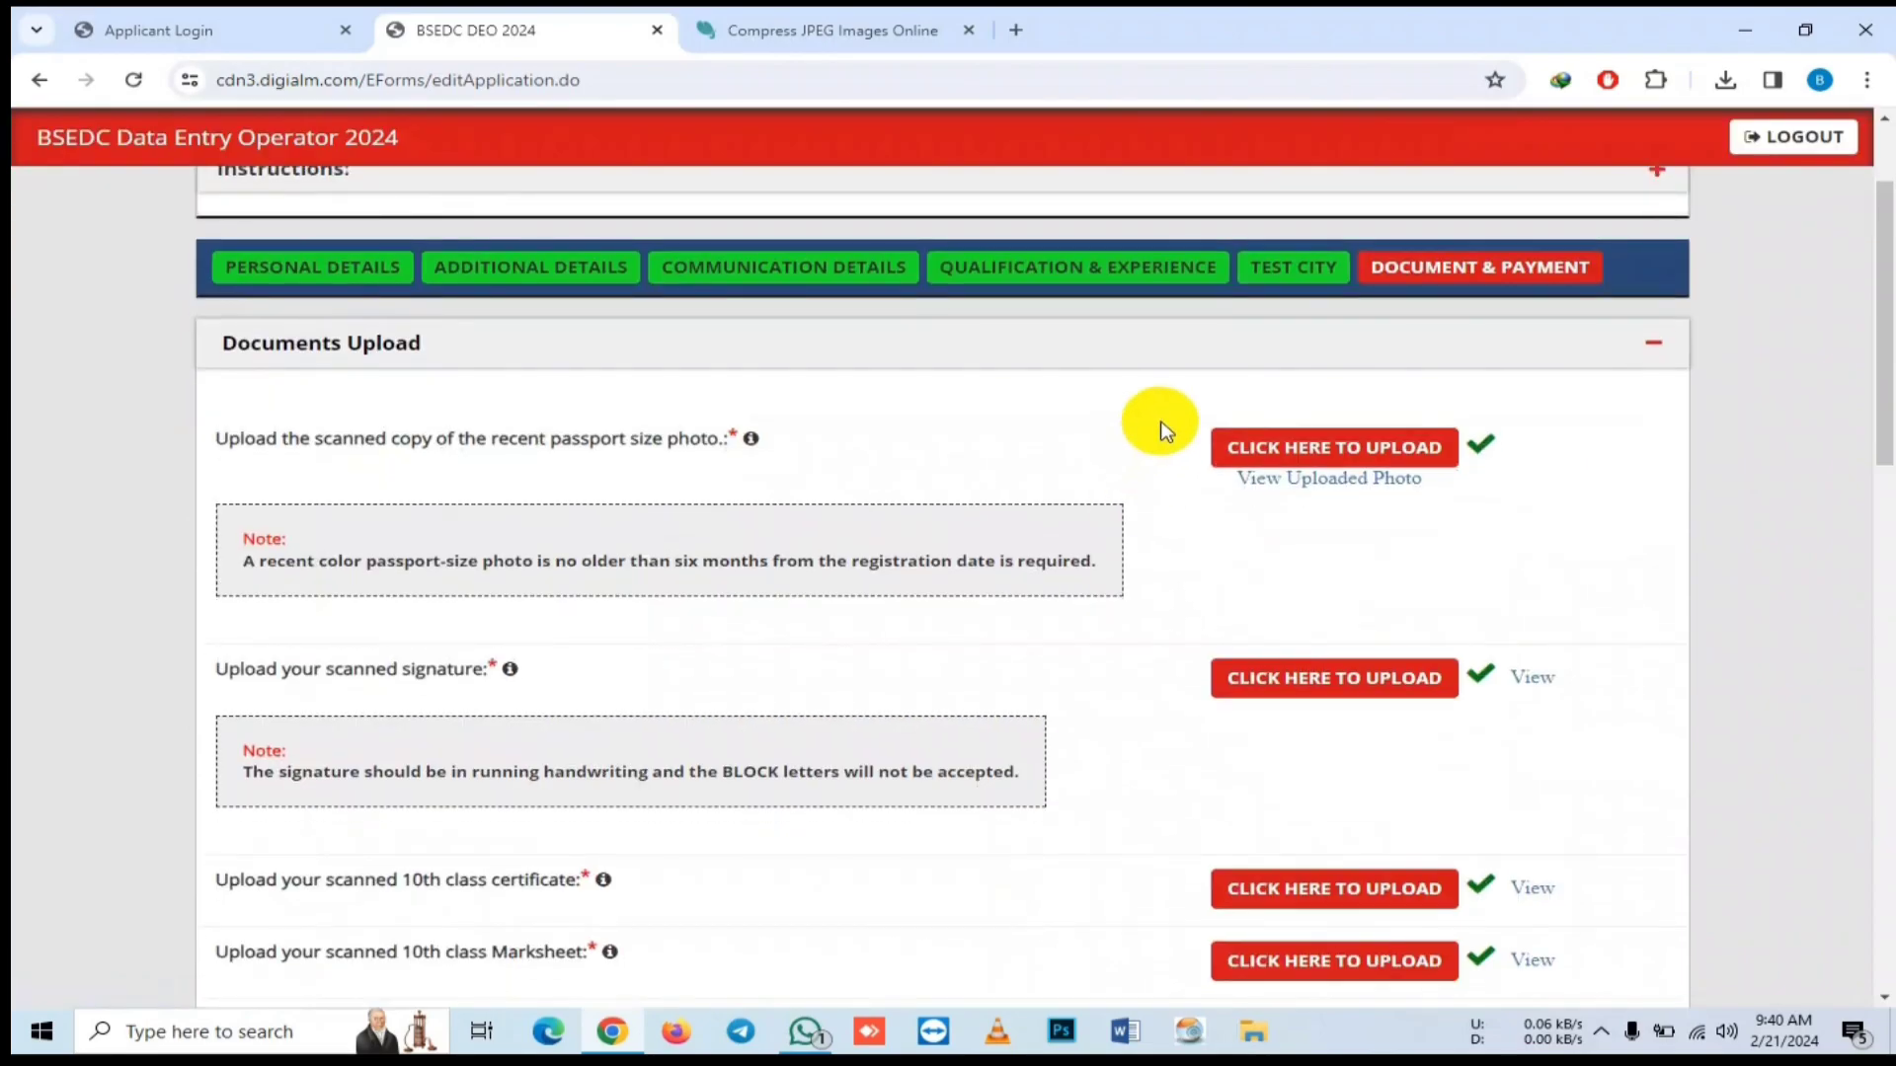
left_click(1282, 453)
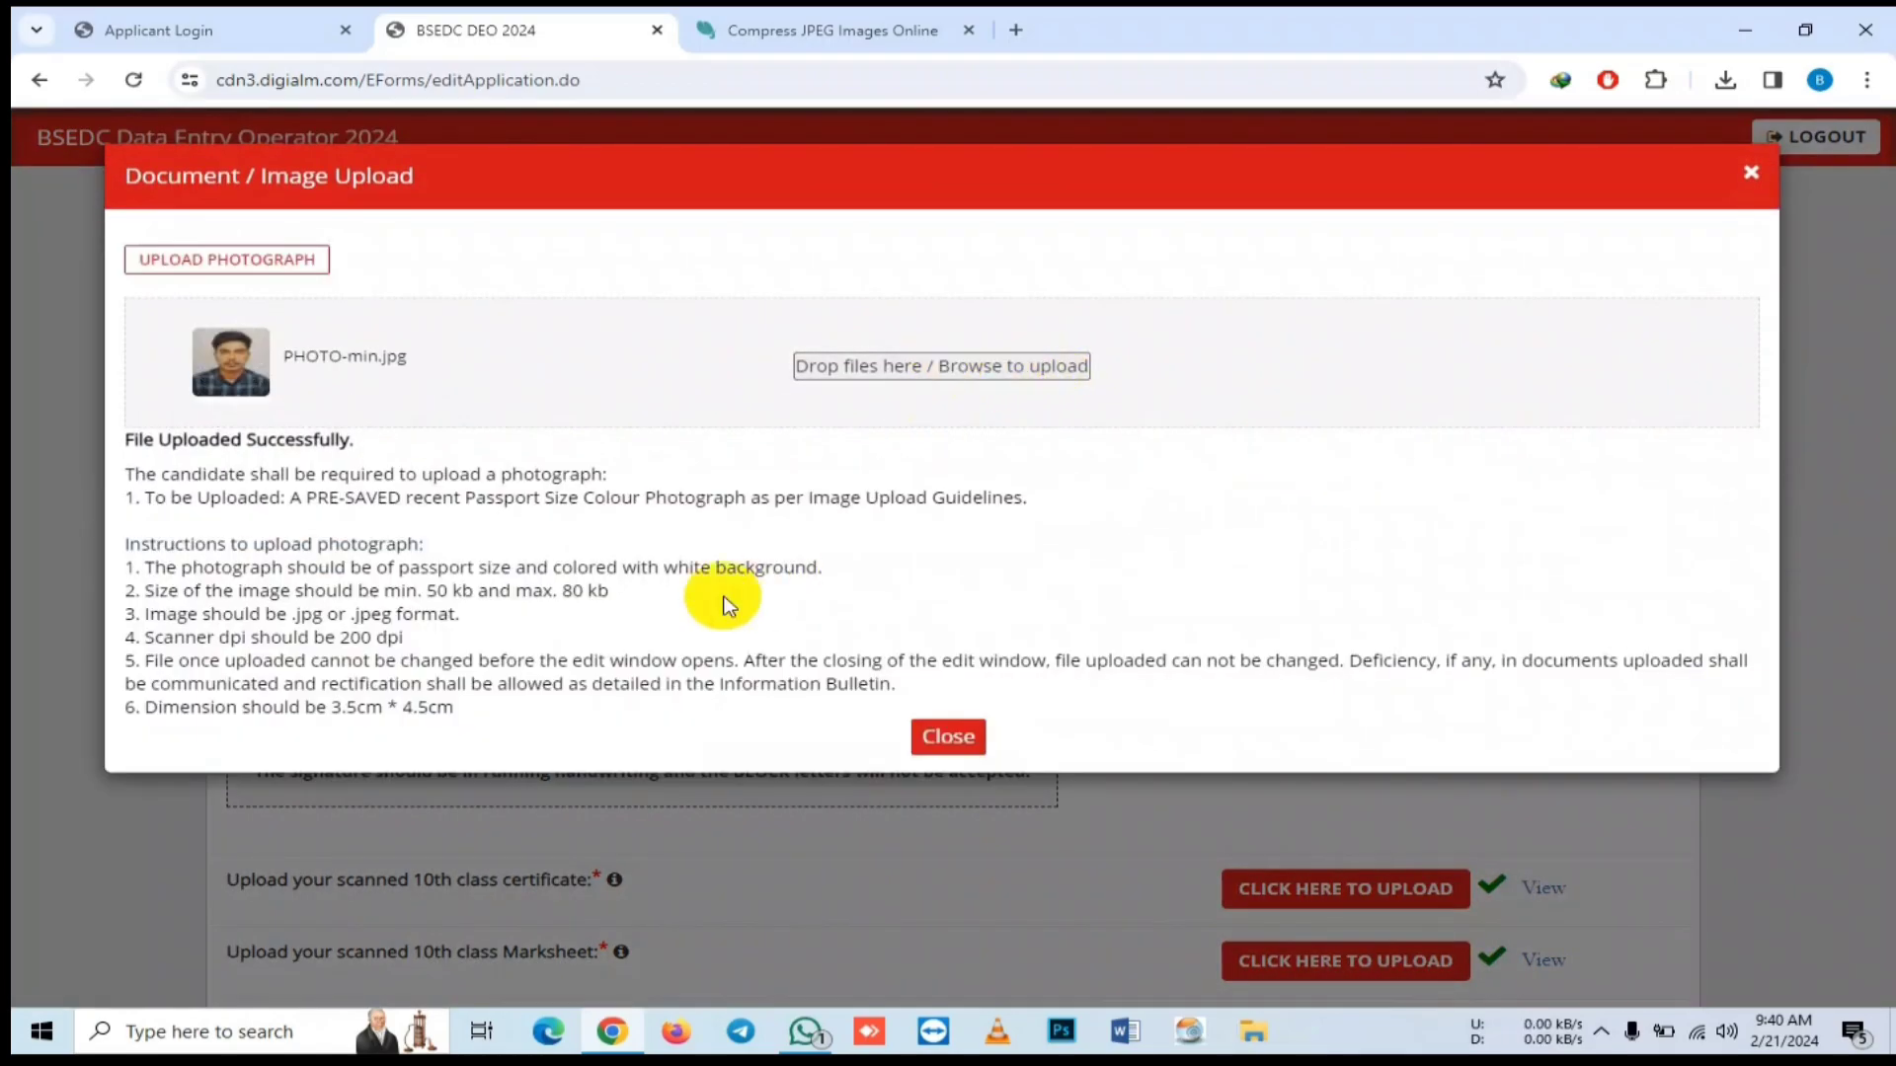
left_click_drag(424, 593, 593, 592)
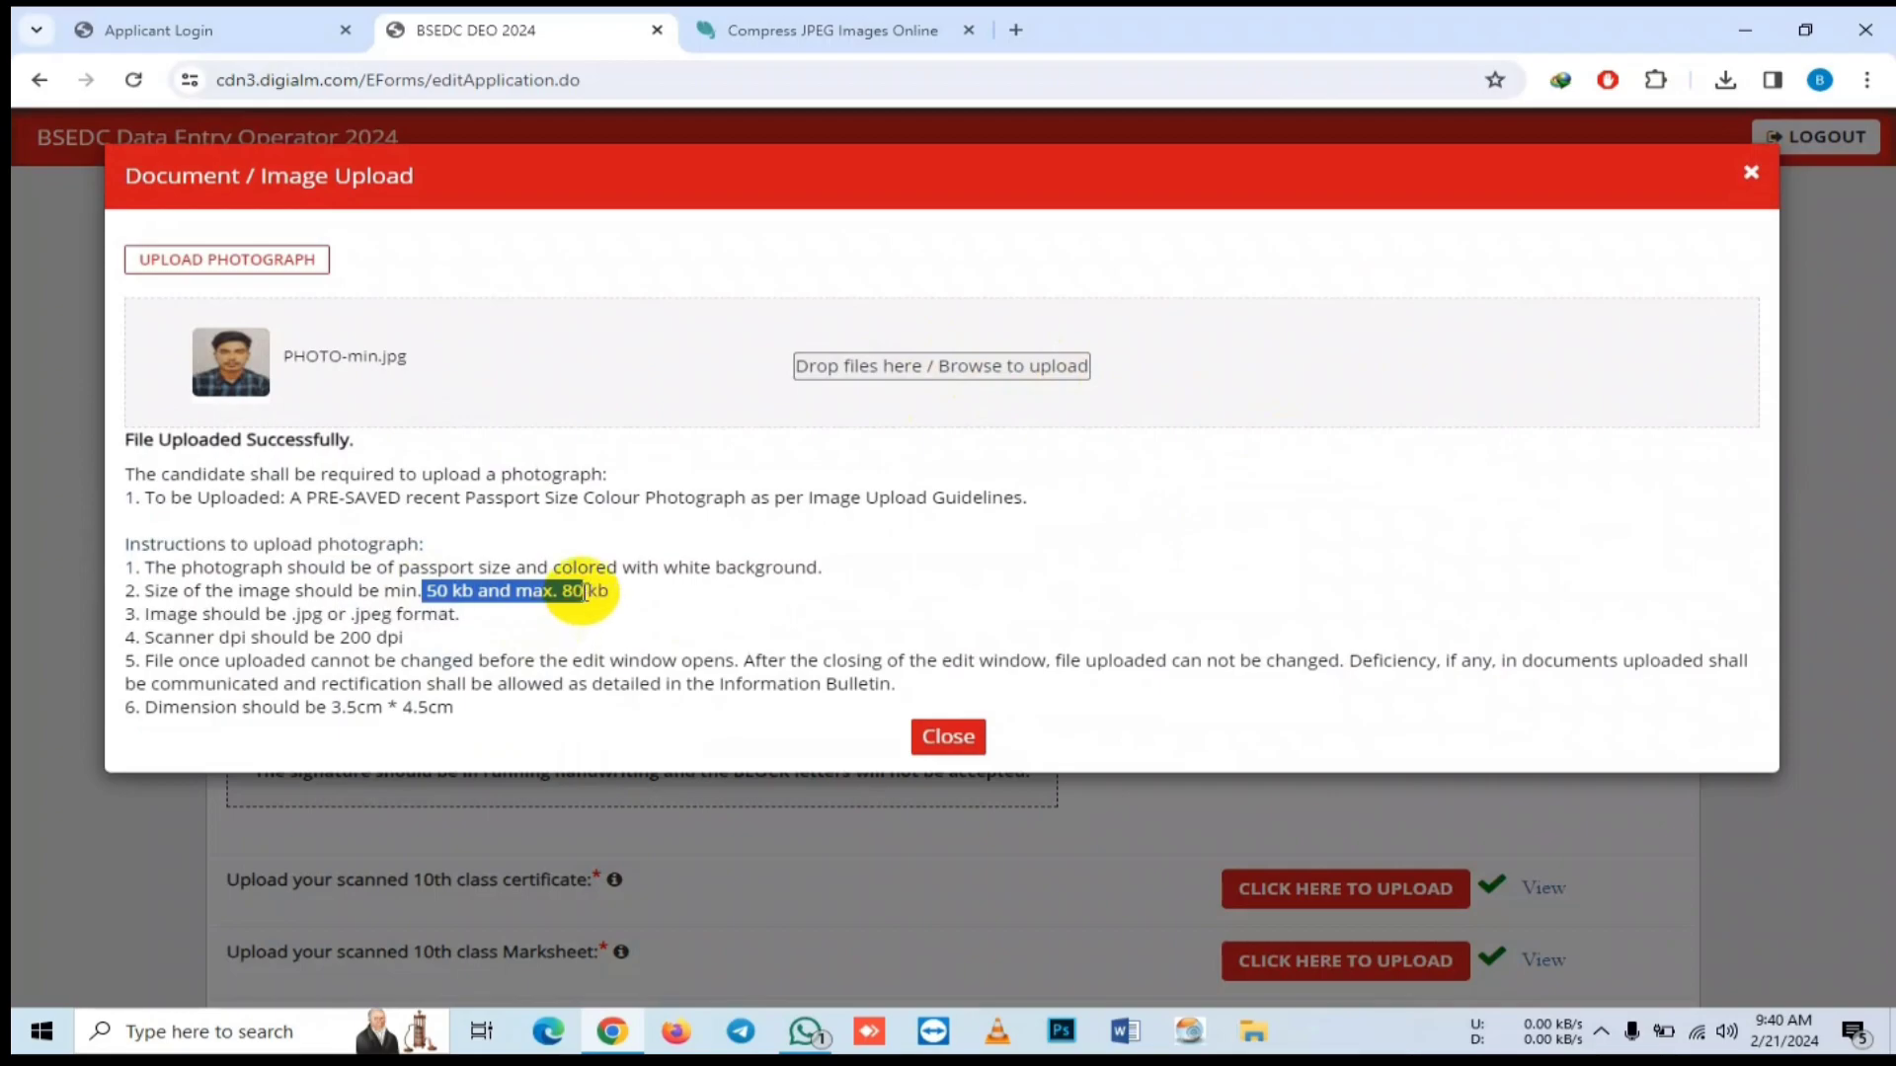
left_click(589, 593)
- Upload PHOTO-min as the passport size photo and close the upload dialog
left_click(926, 368)
left_click(919, 206)
left_click(1672, 970)
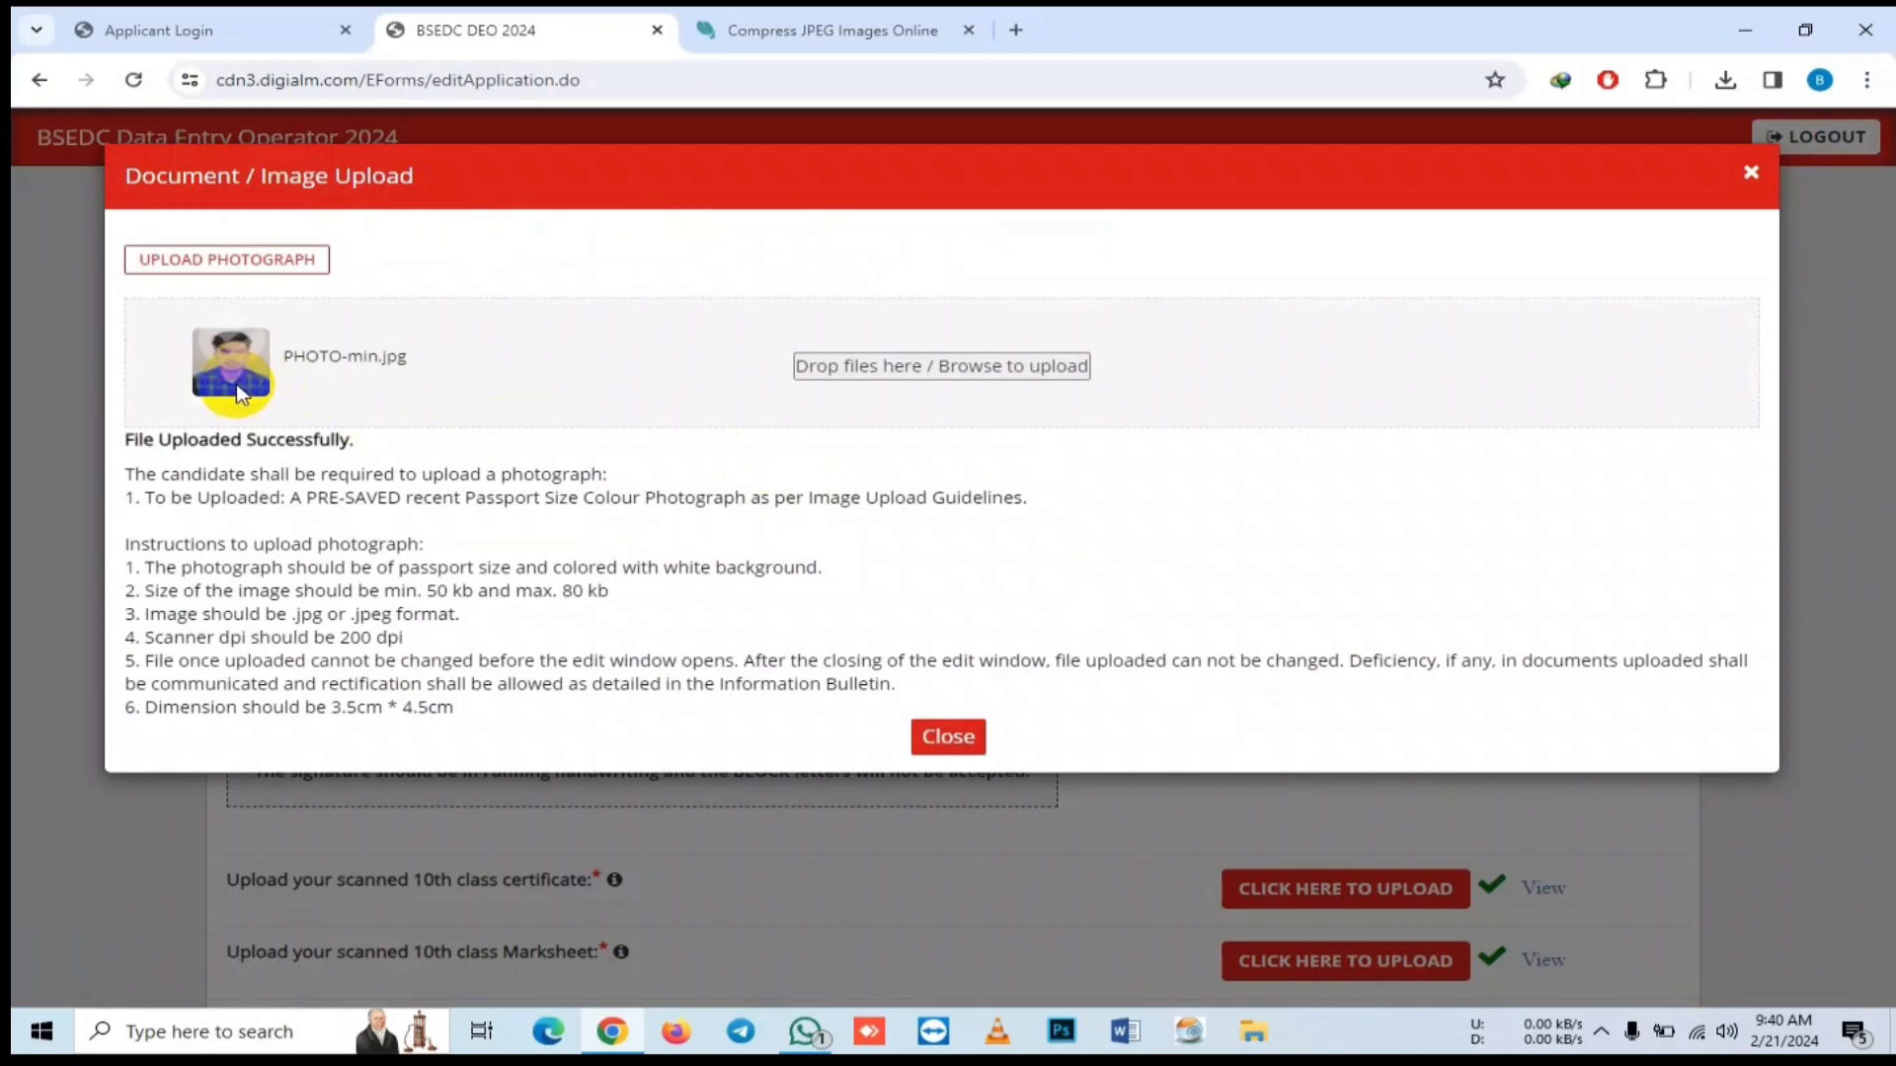
left_click(943, 740)
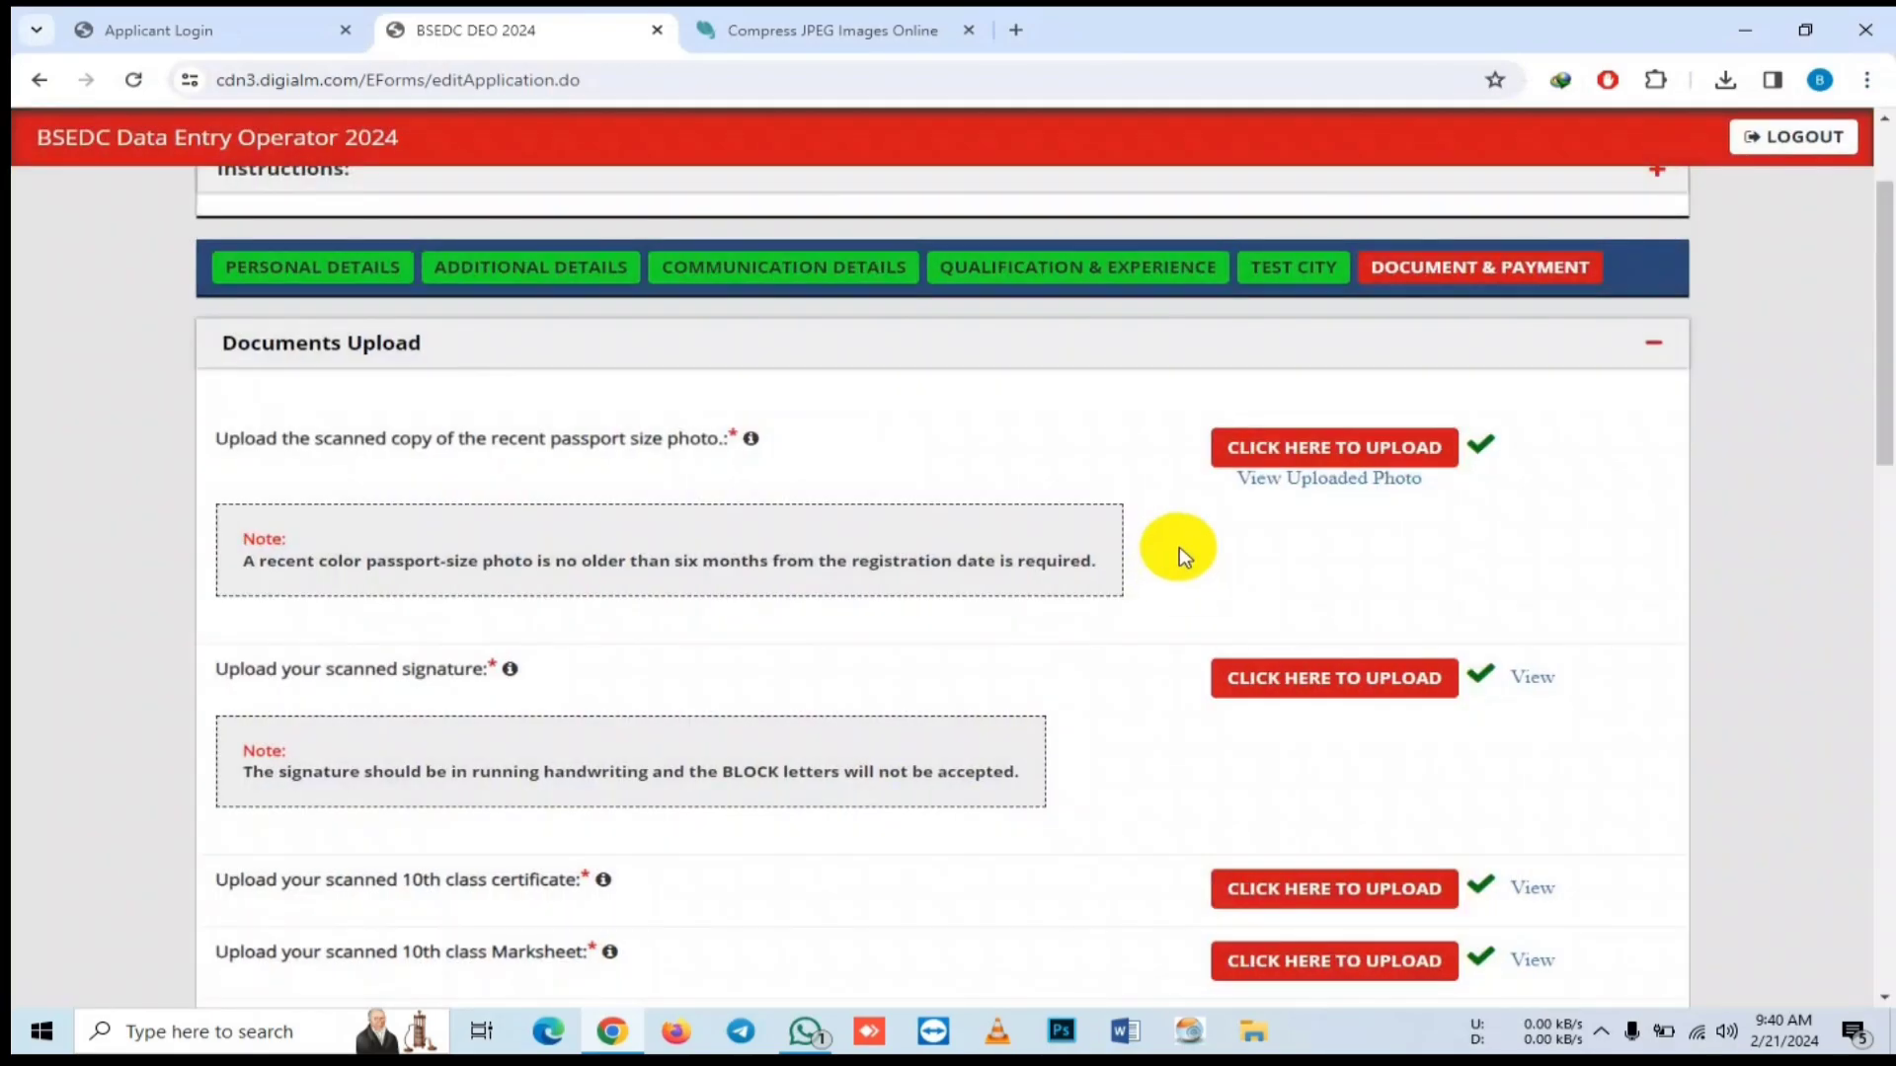
- Switch to the compressjpeg.com page and add PHOTO-min for compression
scroll(1181, 553, "down", 2)
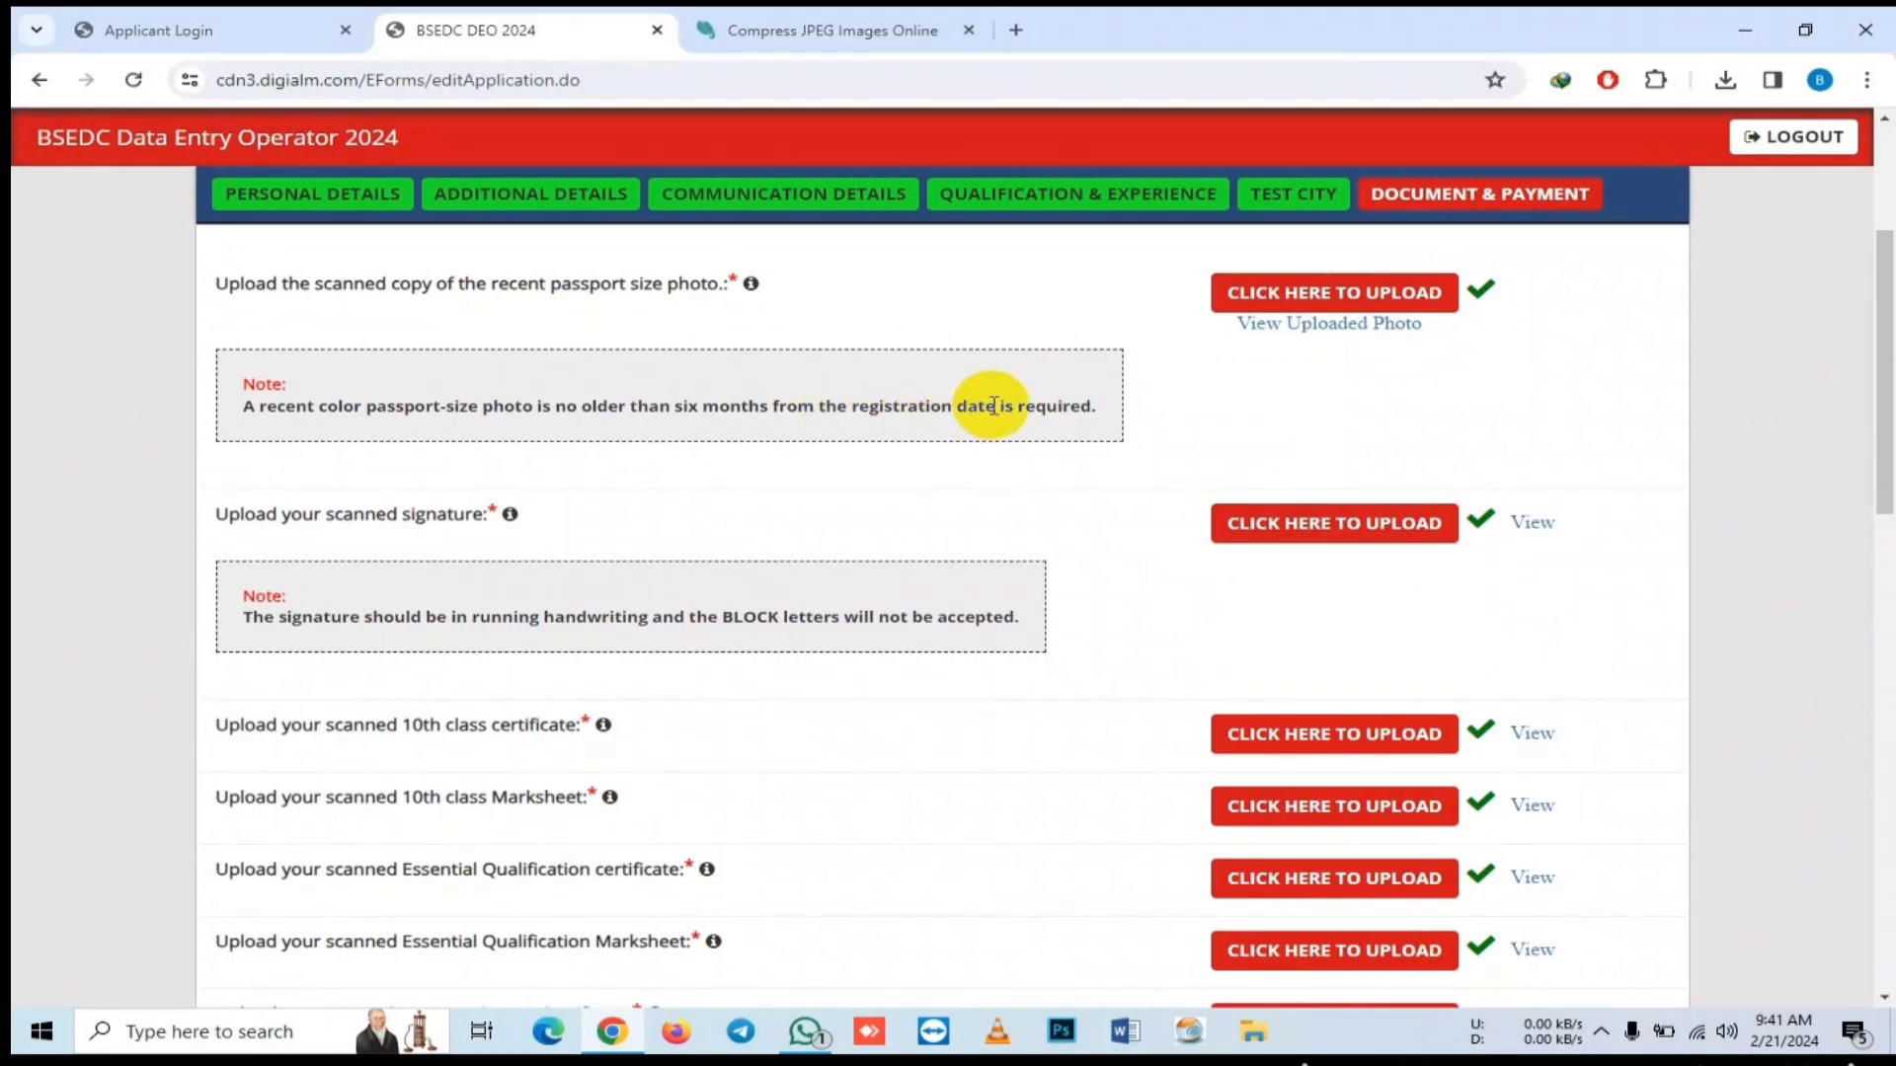
scroll(918, 581, "down", 2)
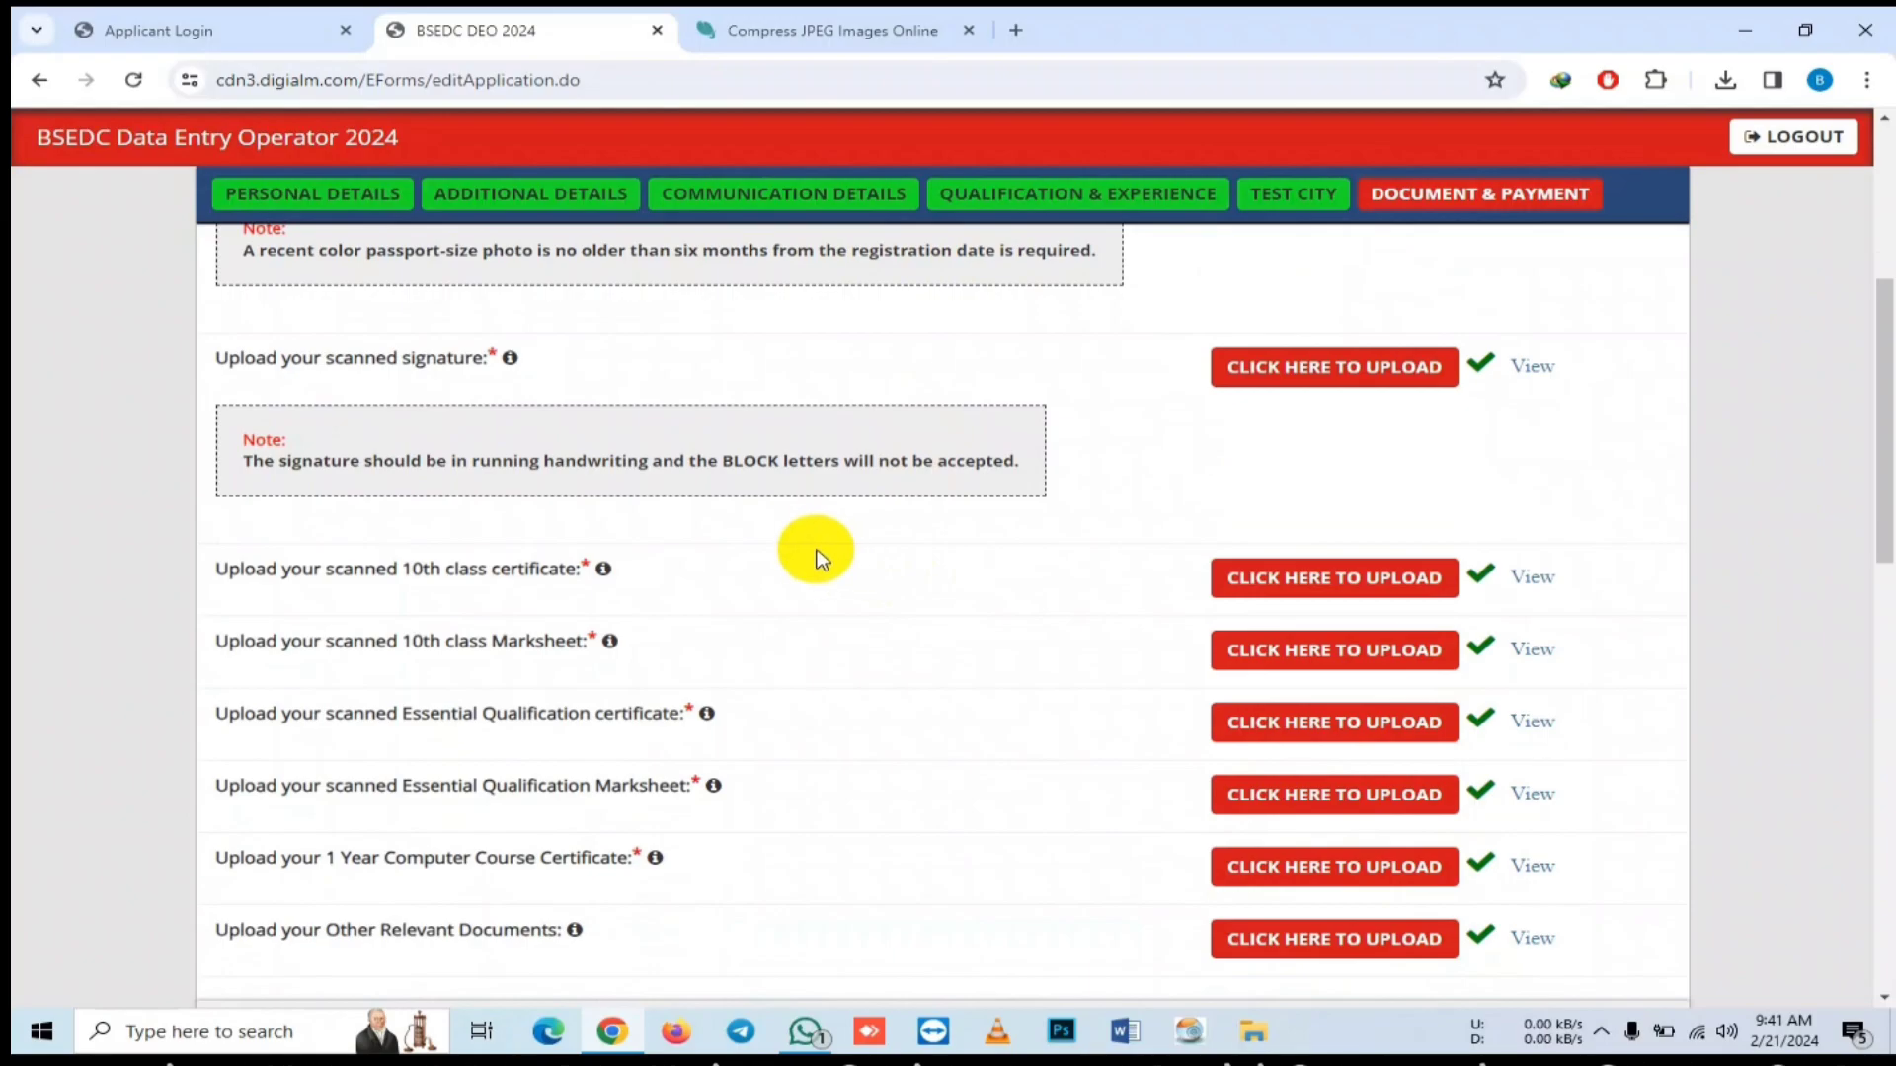
scroll(819, 560, "down", 1)
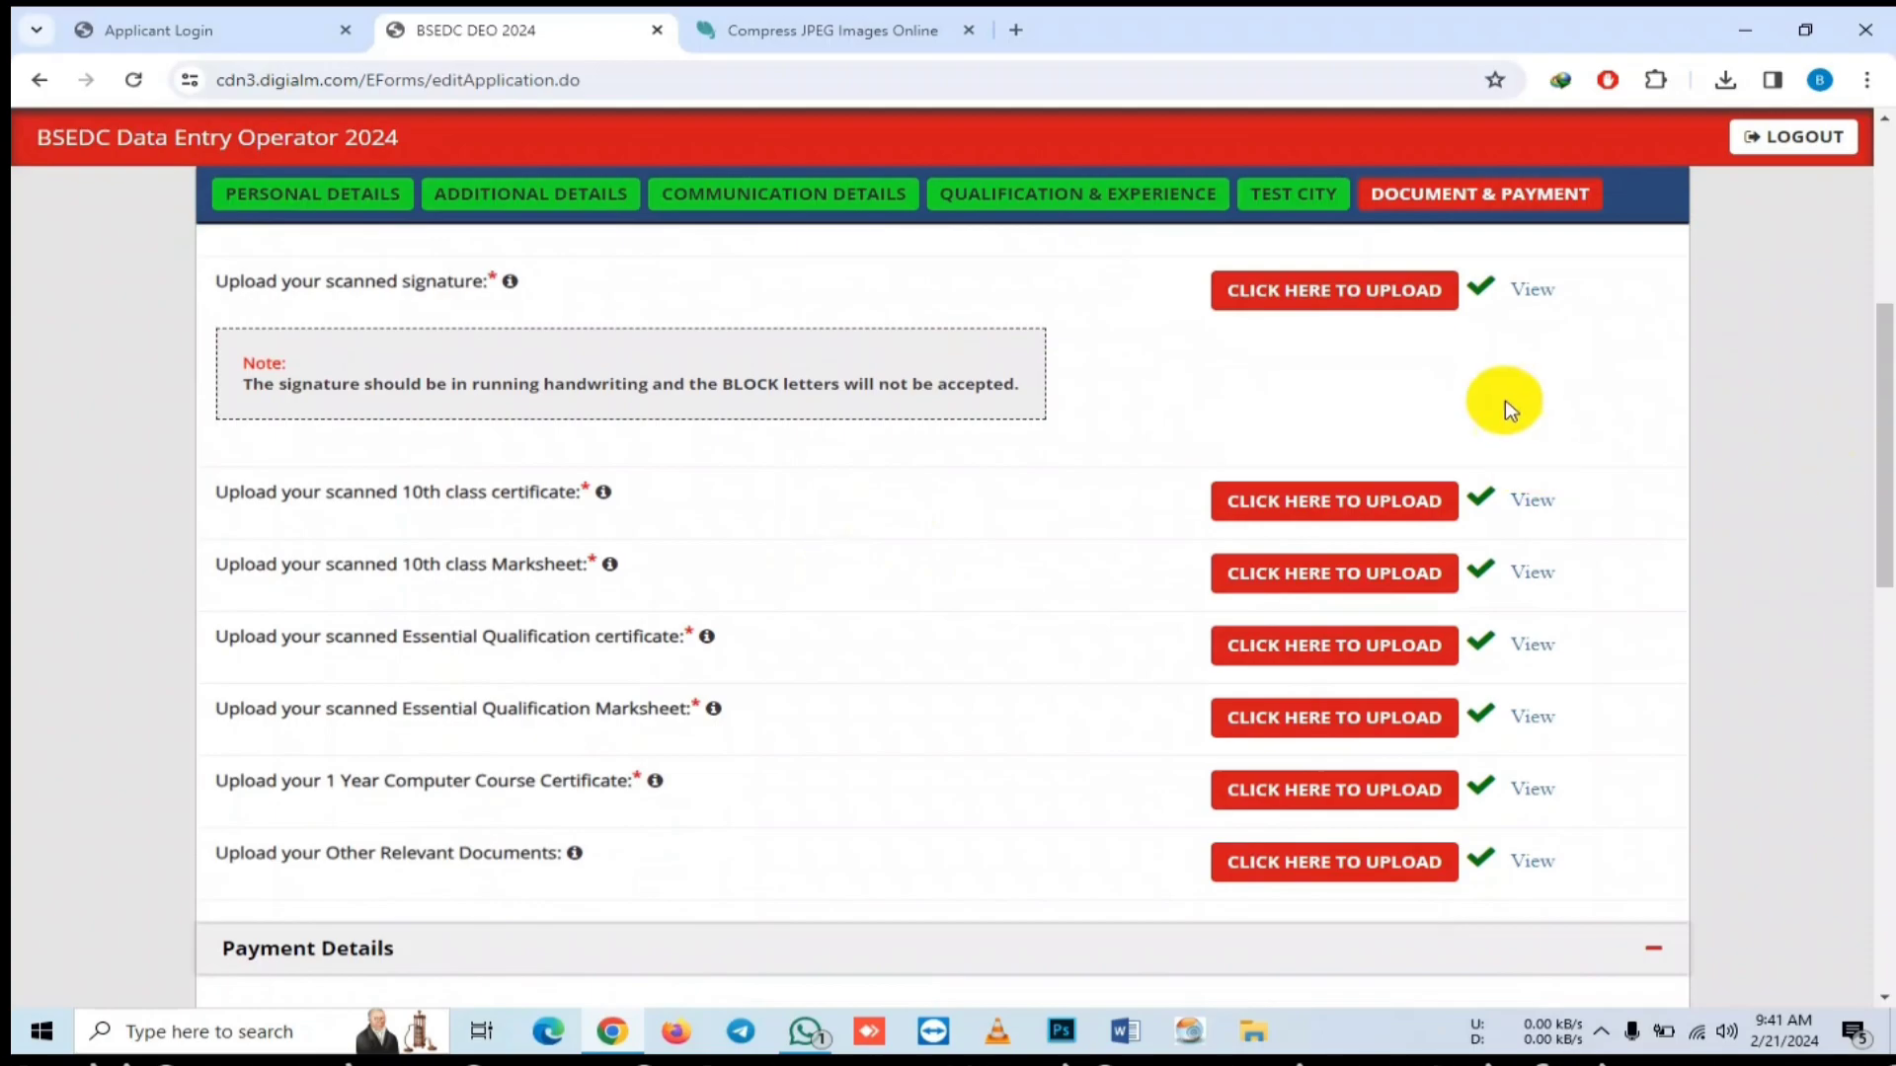
left_click(867, 28)
left_click(865, 84)
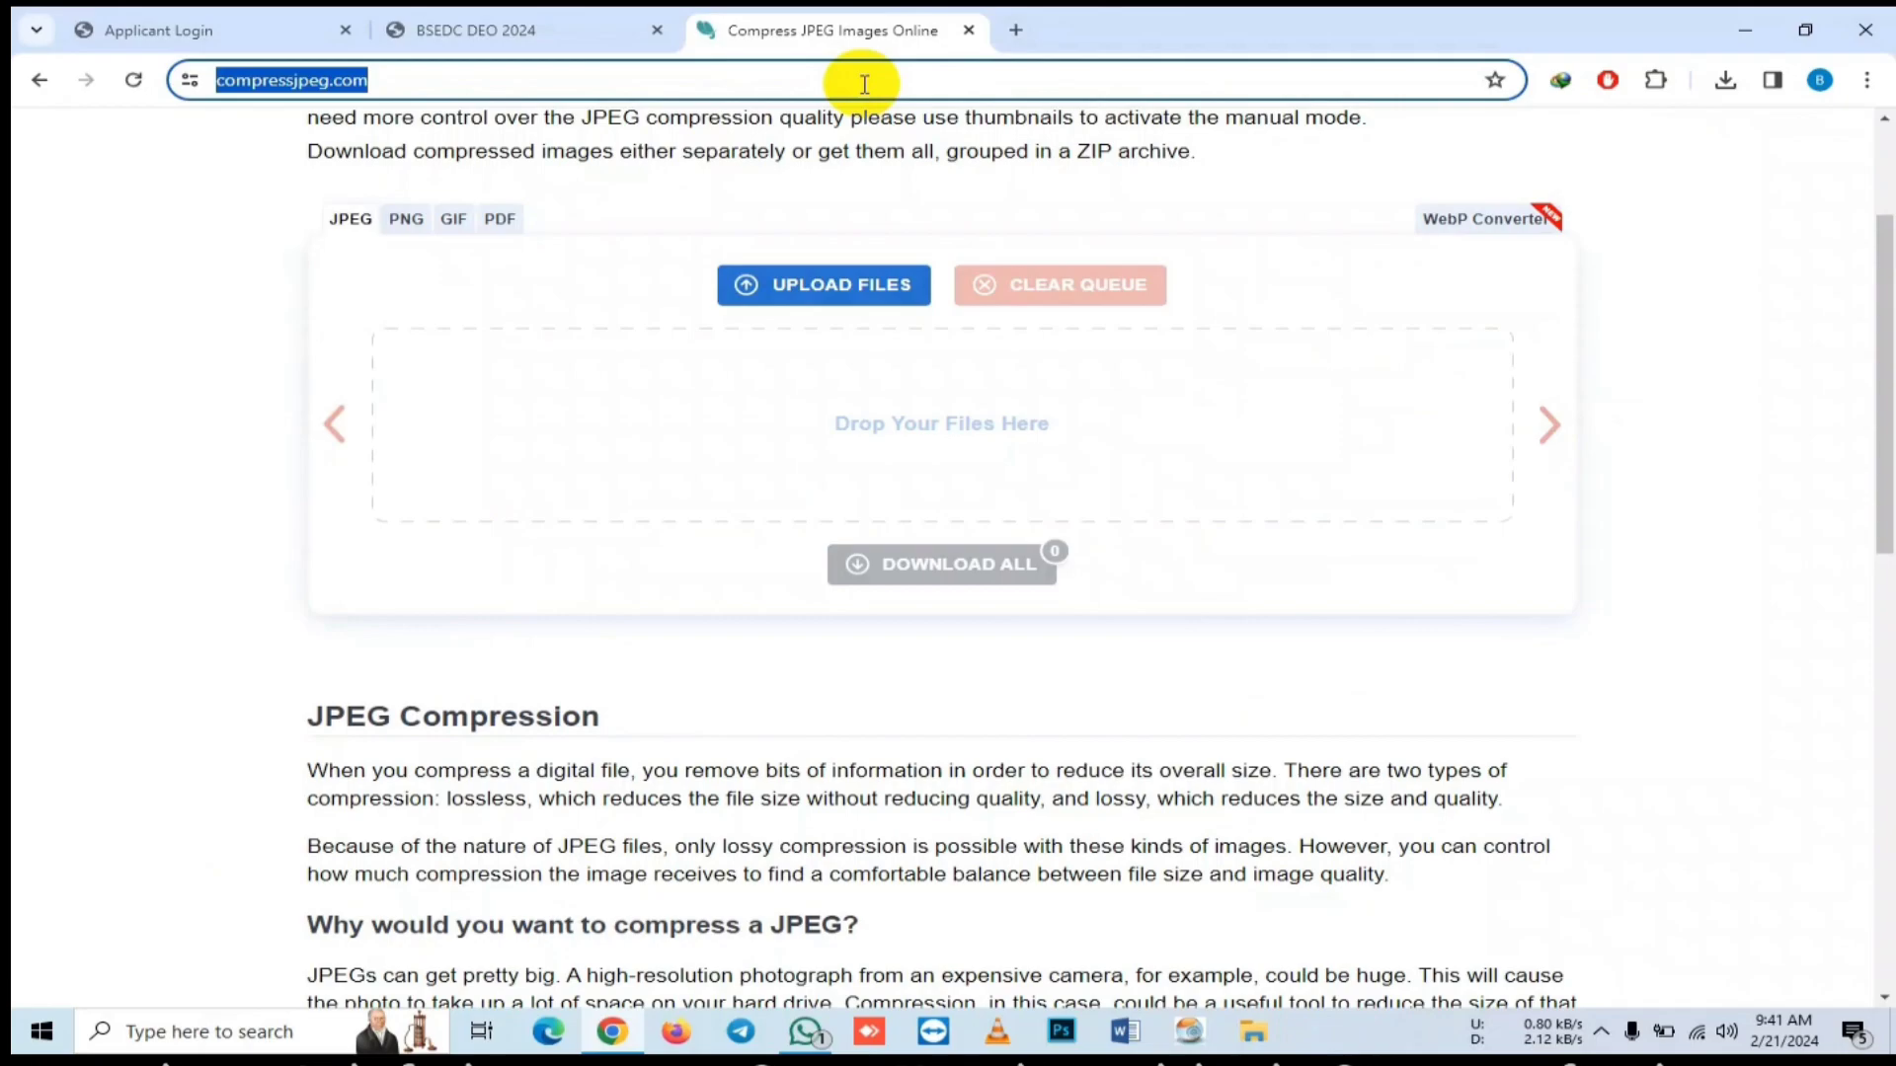
left_click(865, 84)
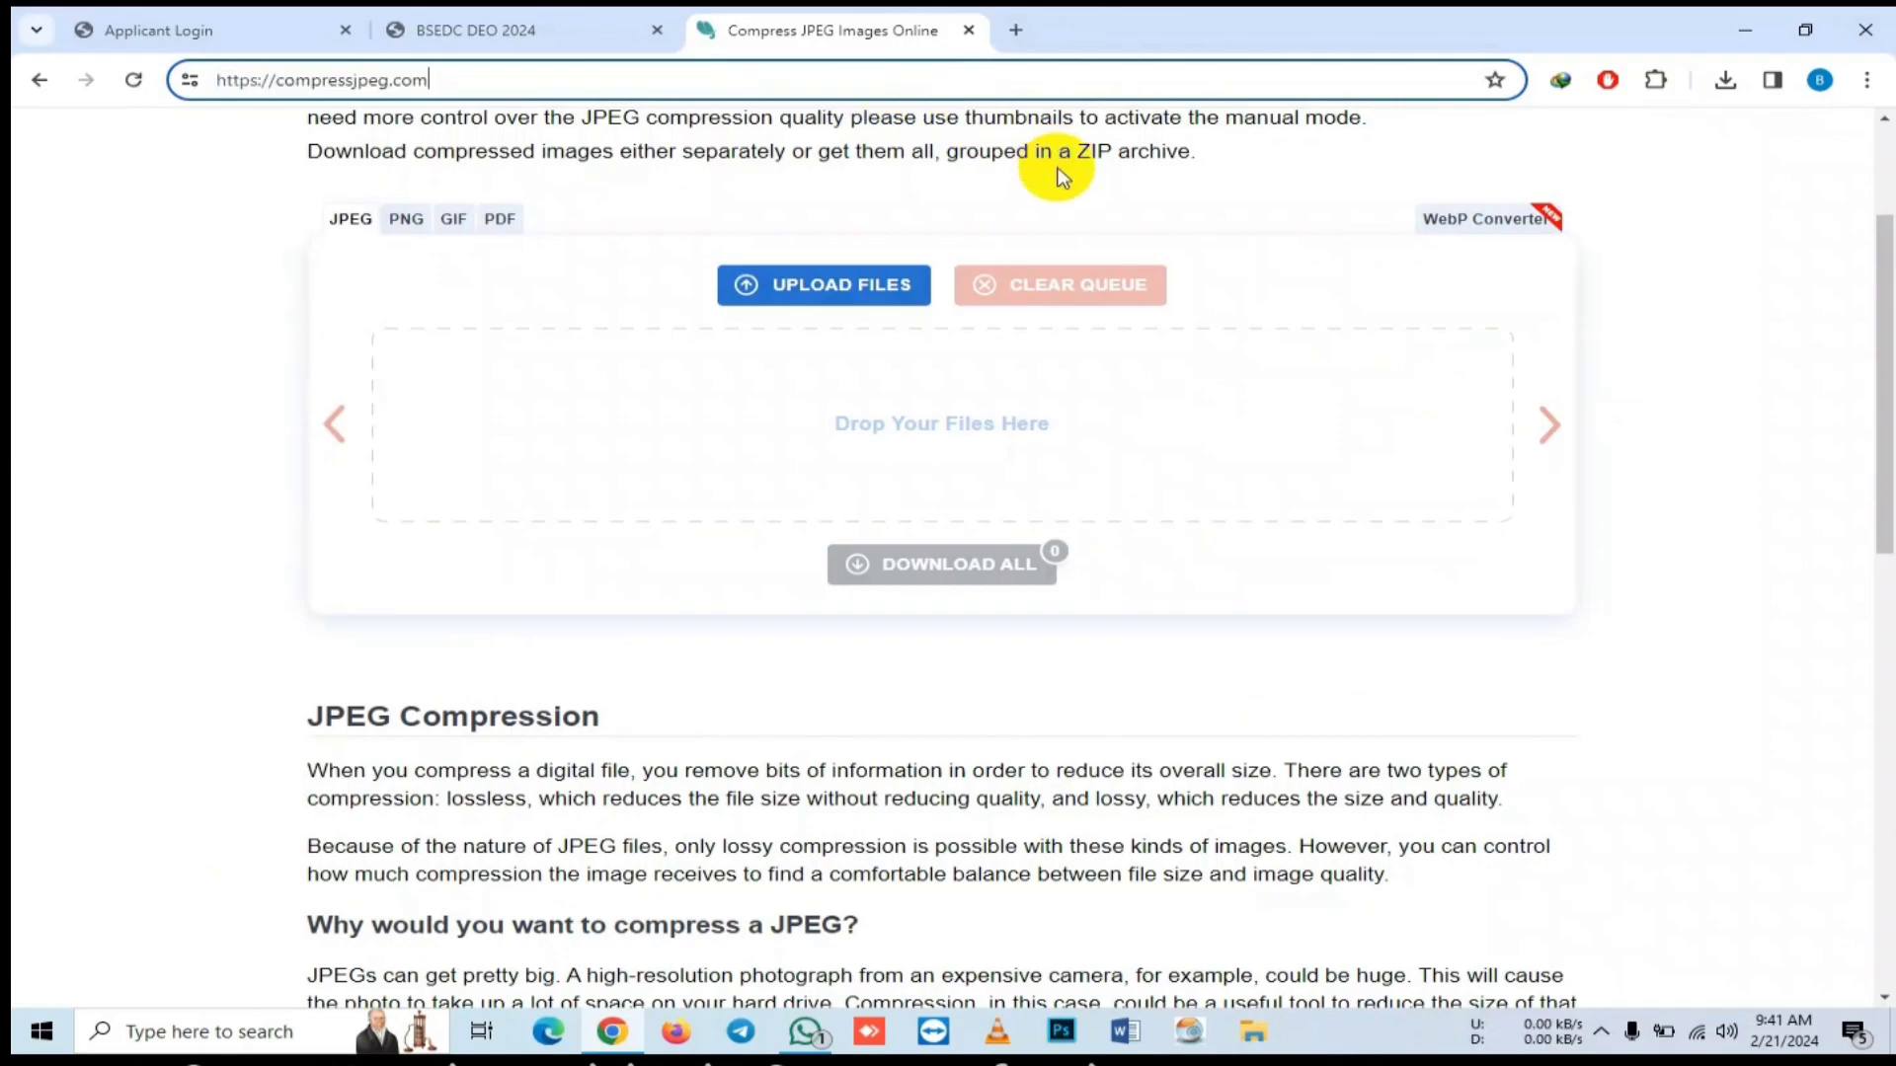
left_click(858, 284)
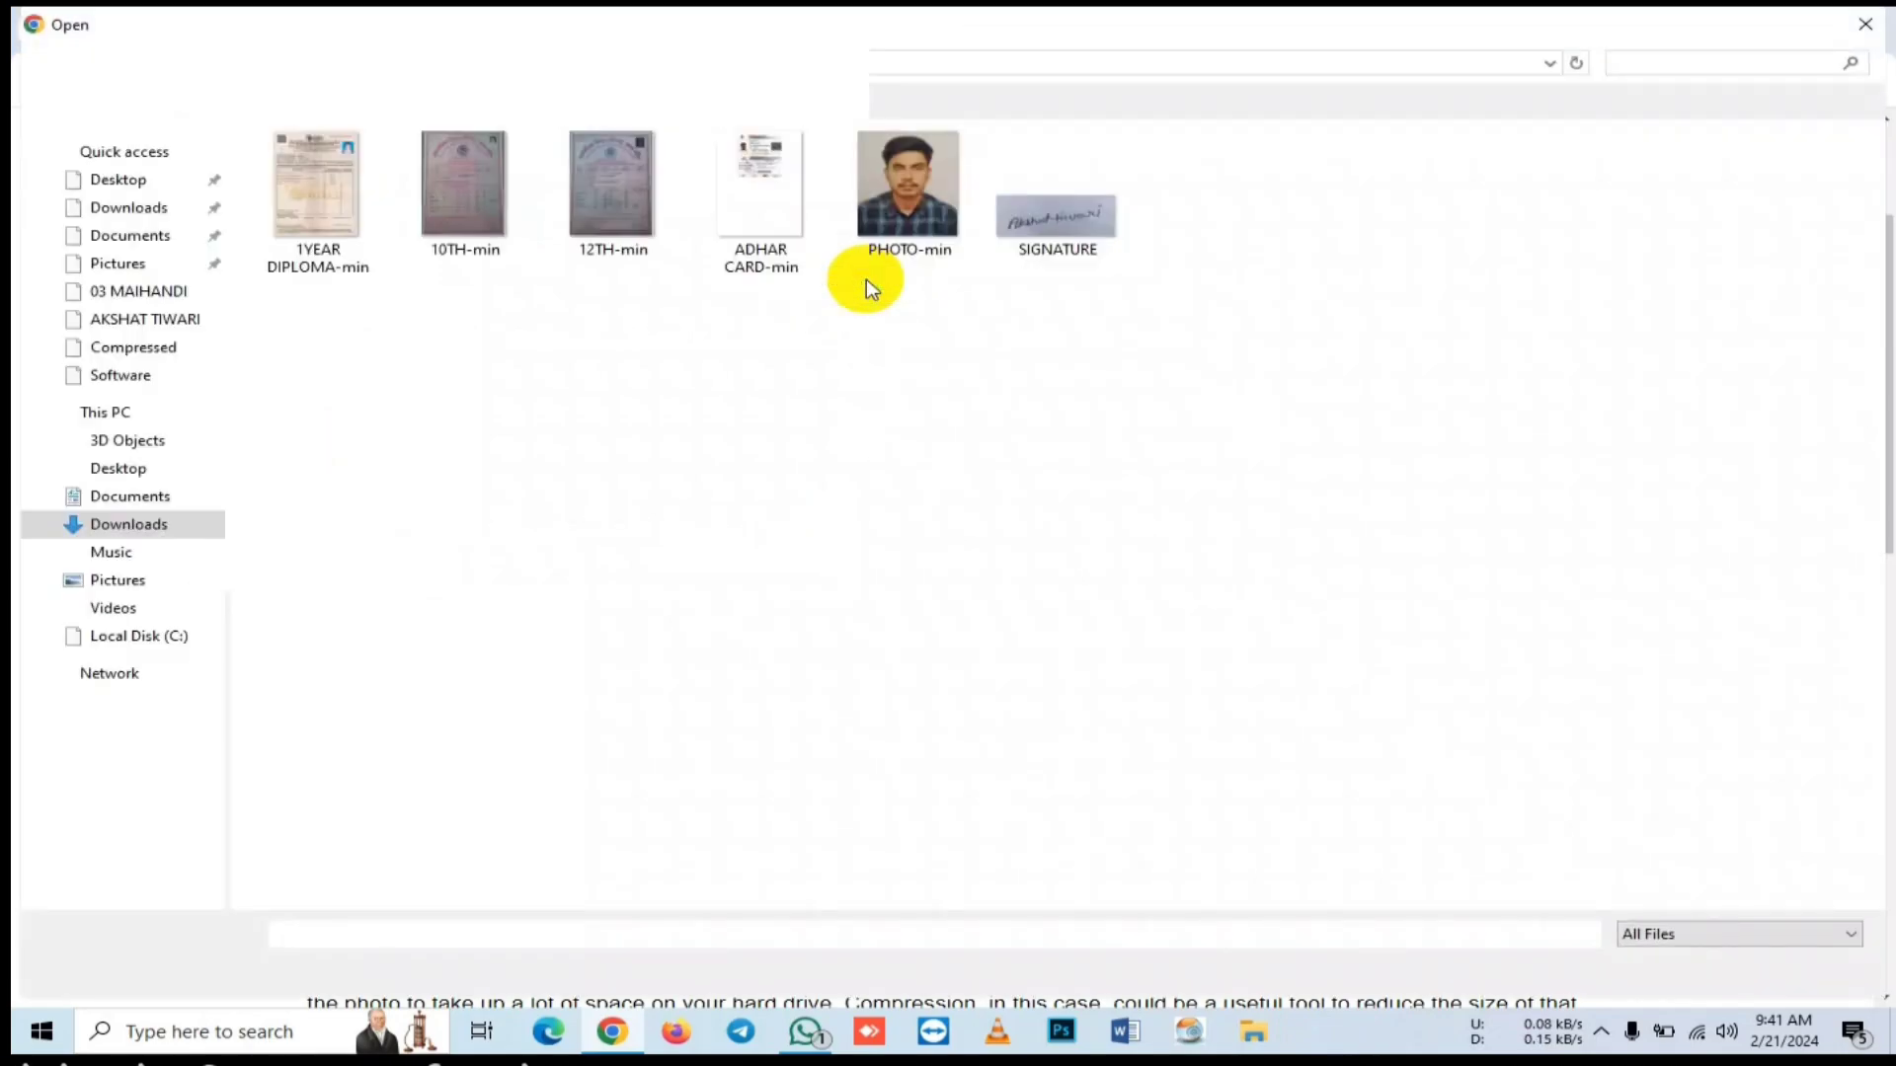
double_click(886, 208)
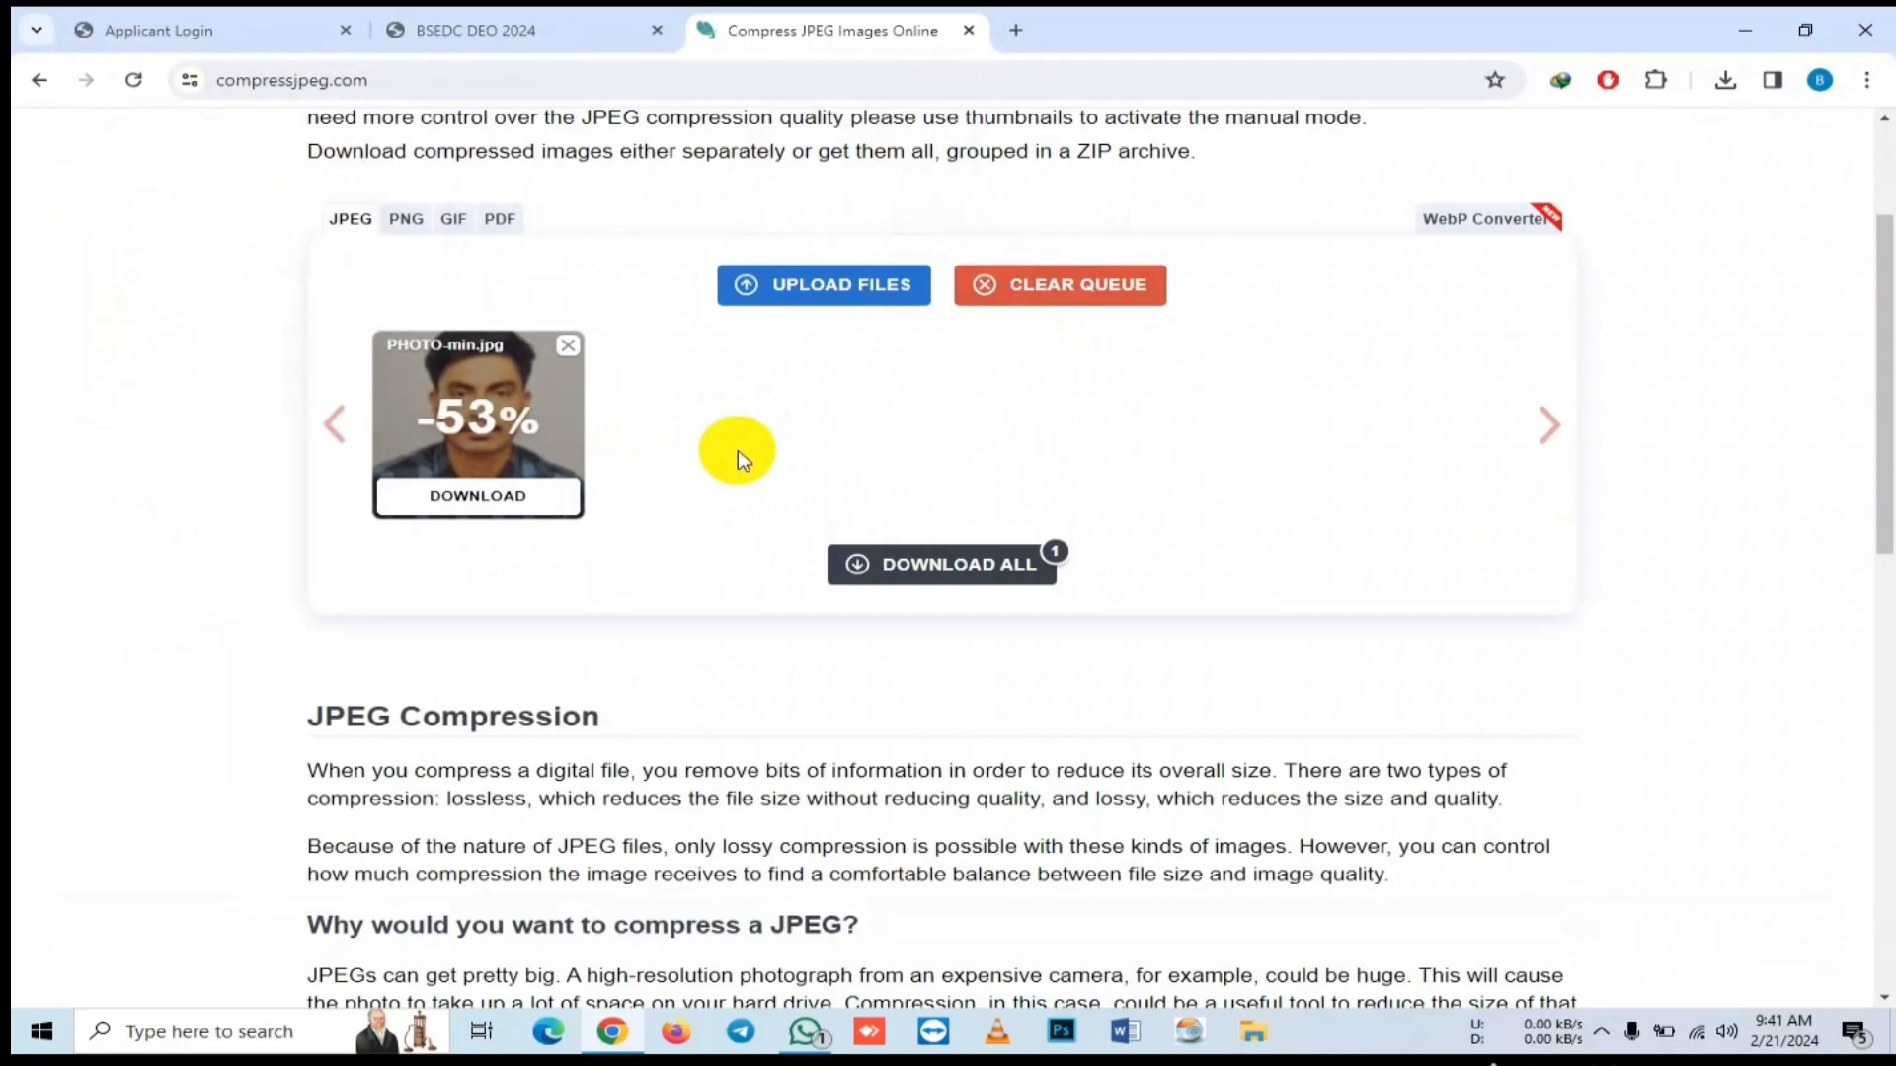
- Open the compression details of PHOTO-min and compare its original and compressed file sizes
scroll(738, 449, "up", 2)
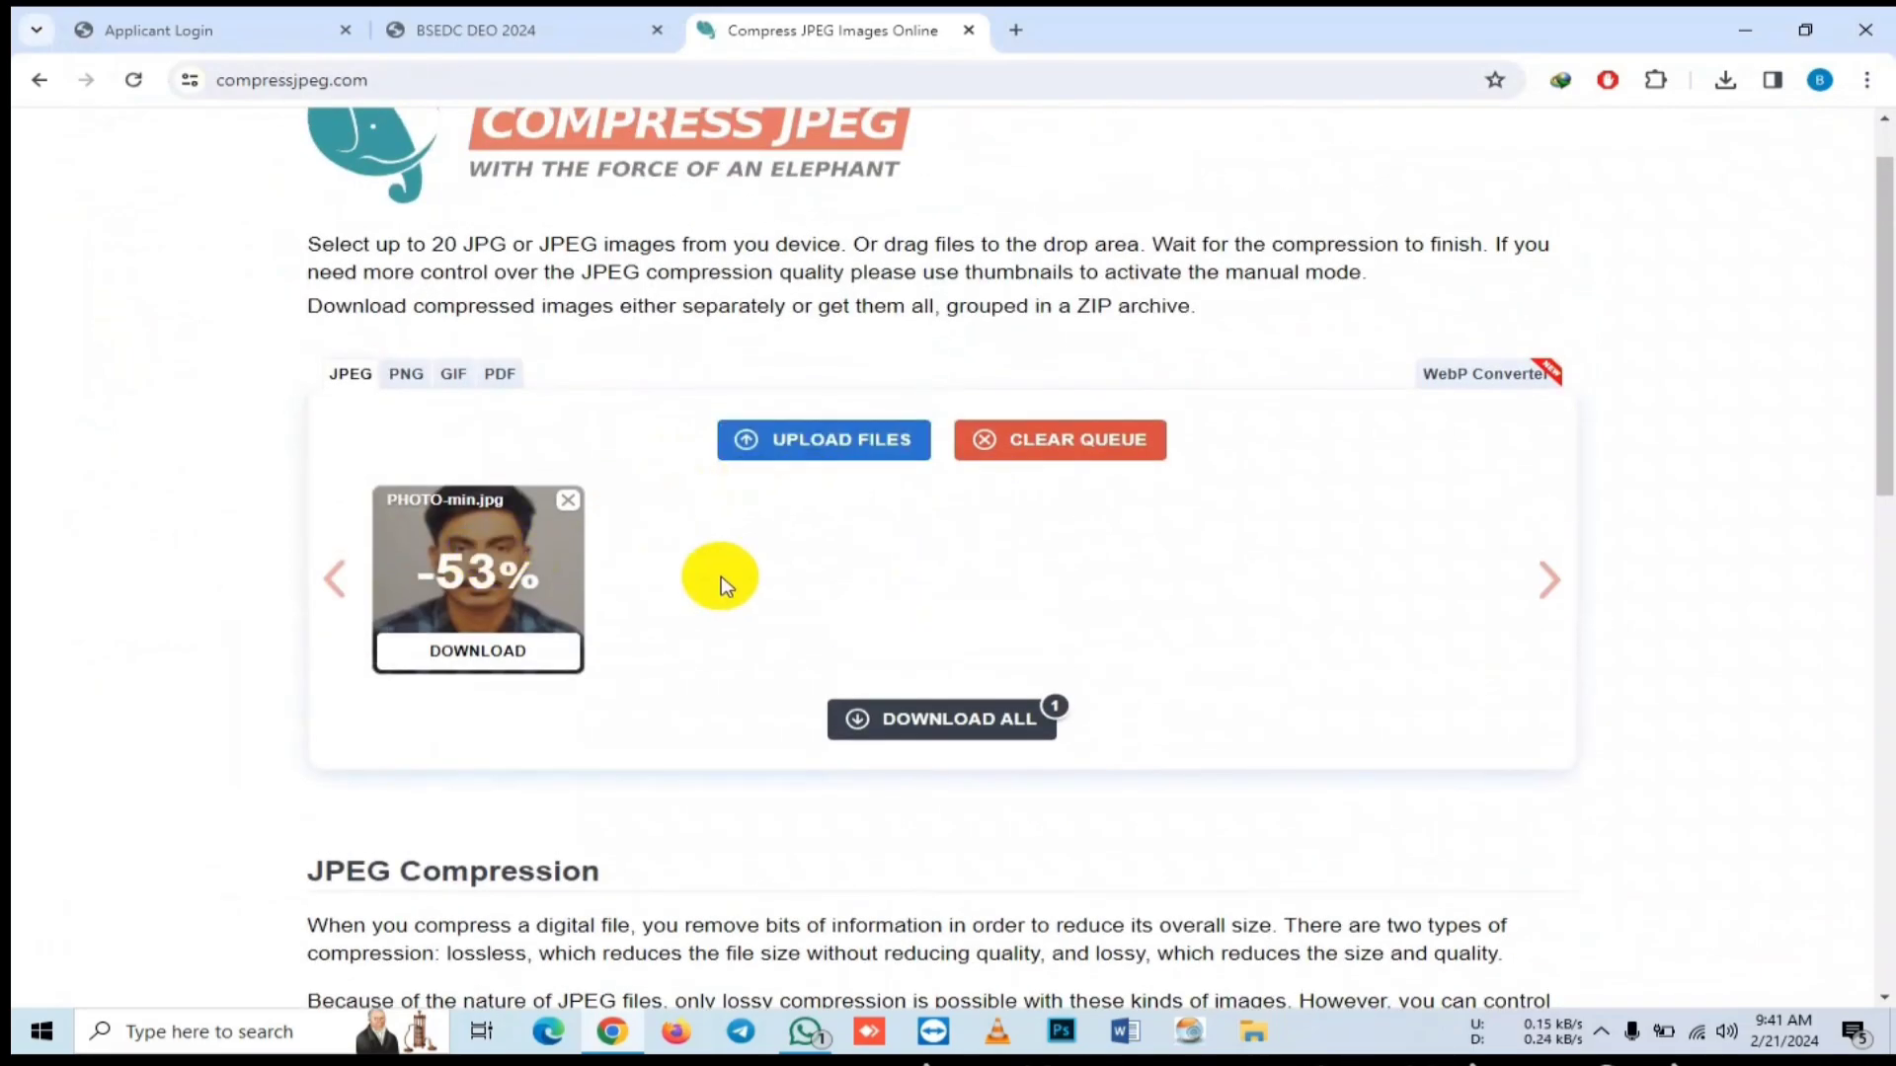
scroll(736, 543, "down", 1)
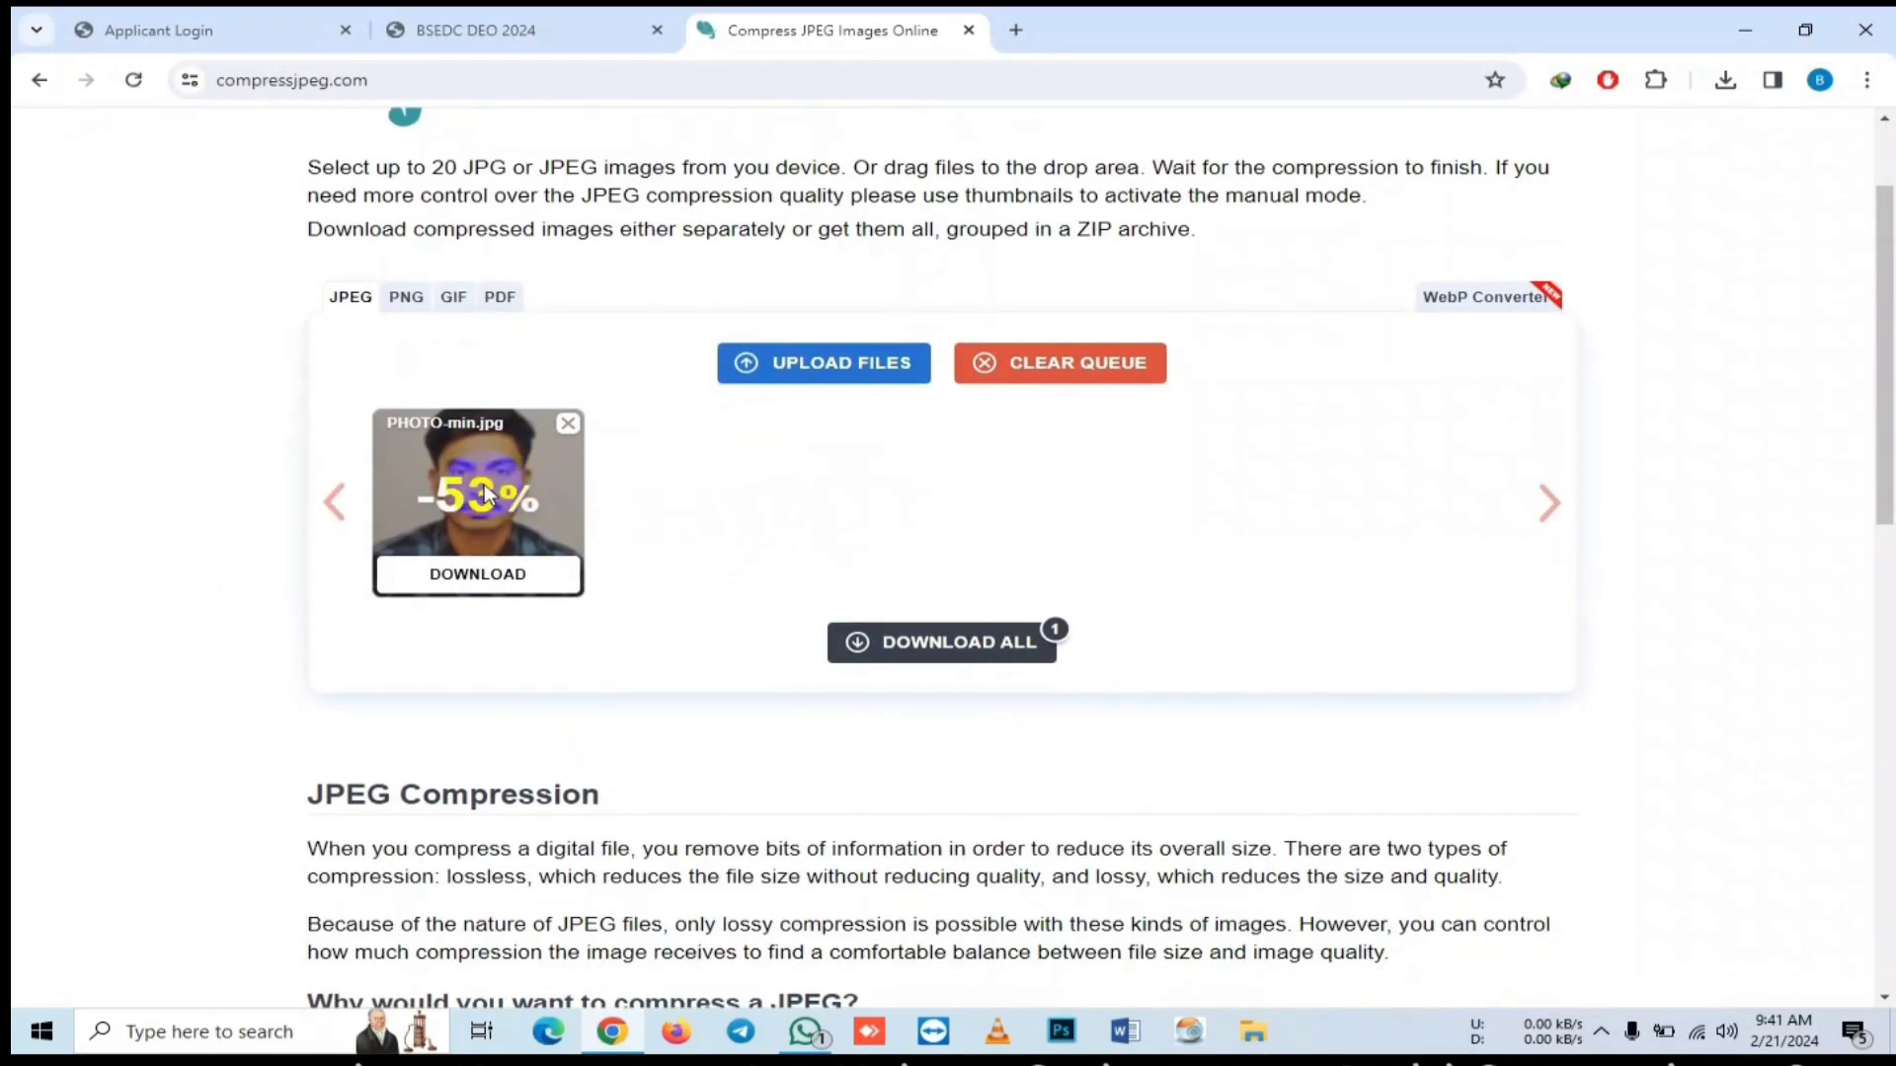
left_click(484, 494)
scroll(1142, 419, "down", 4)
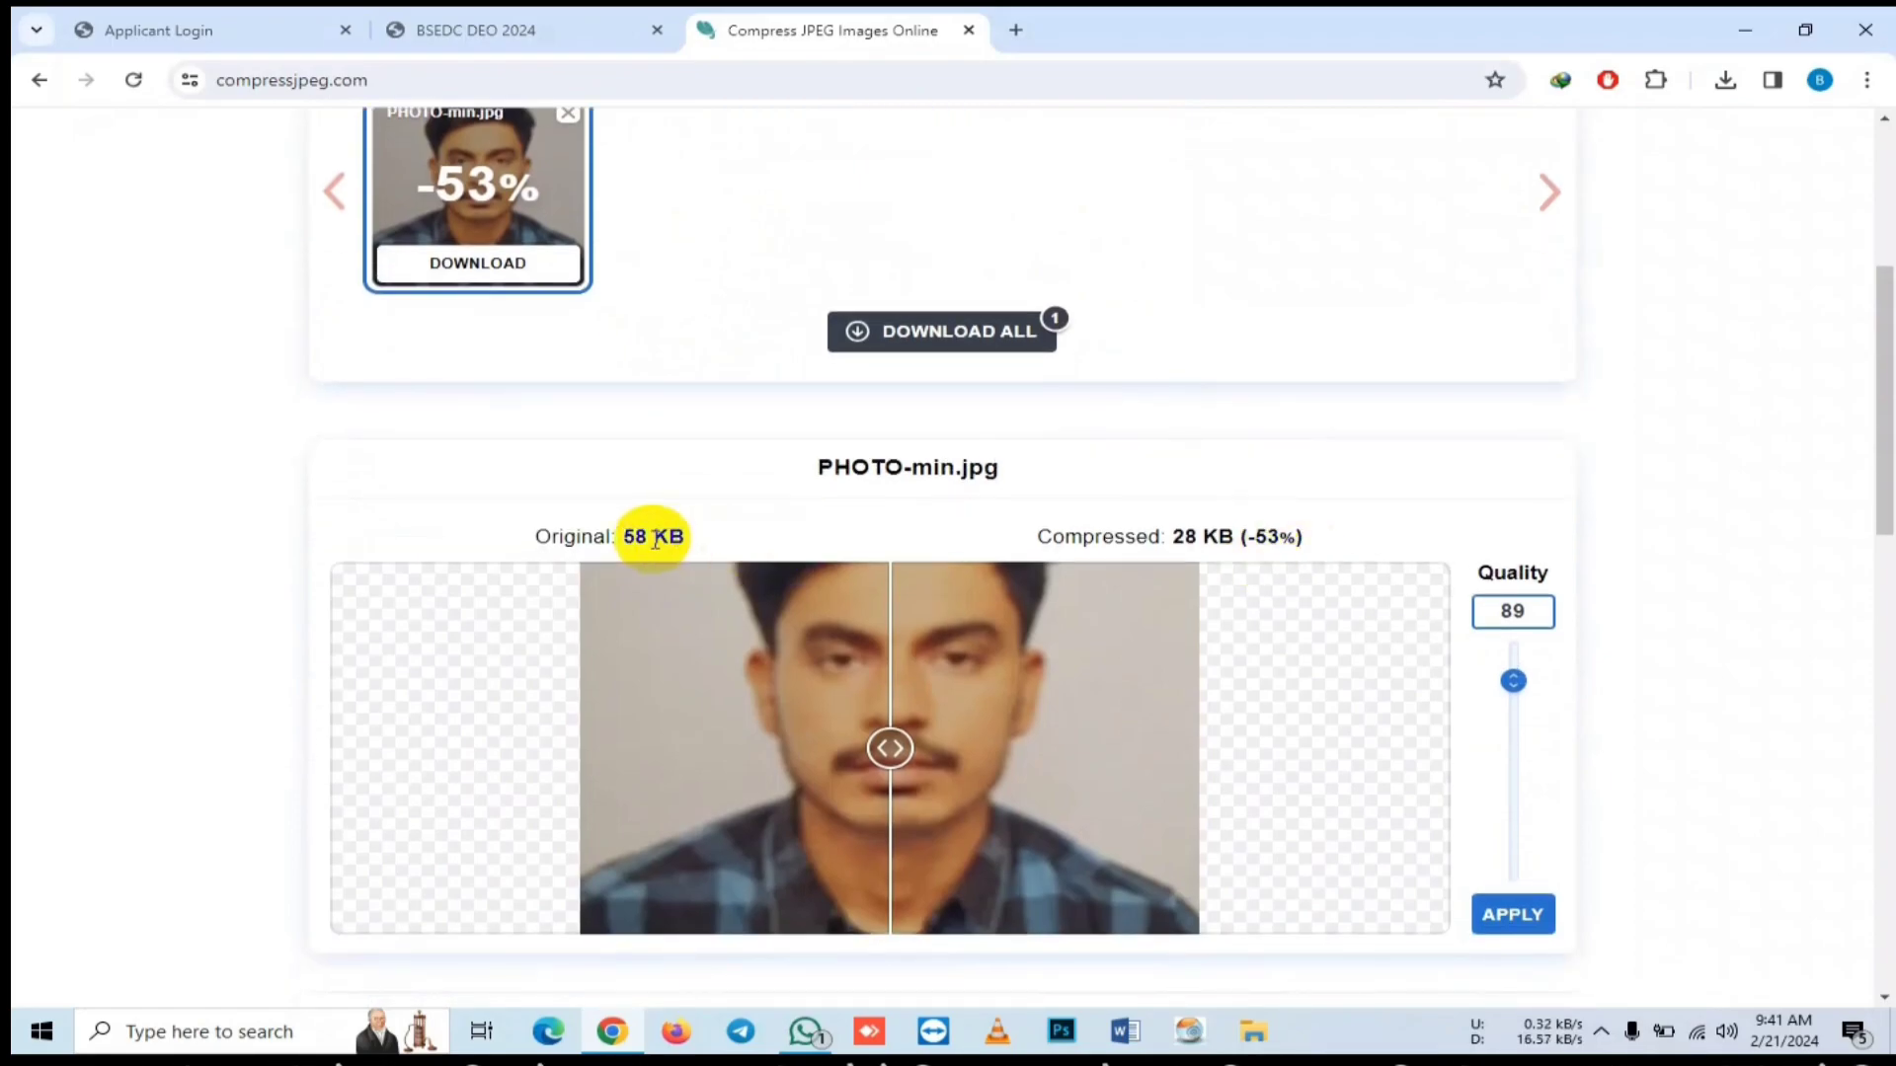
double_click(635, 536)
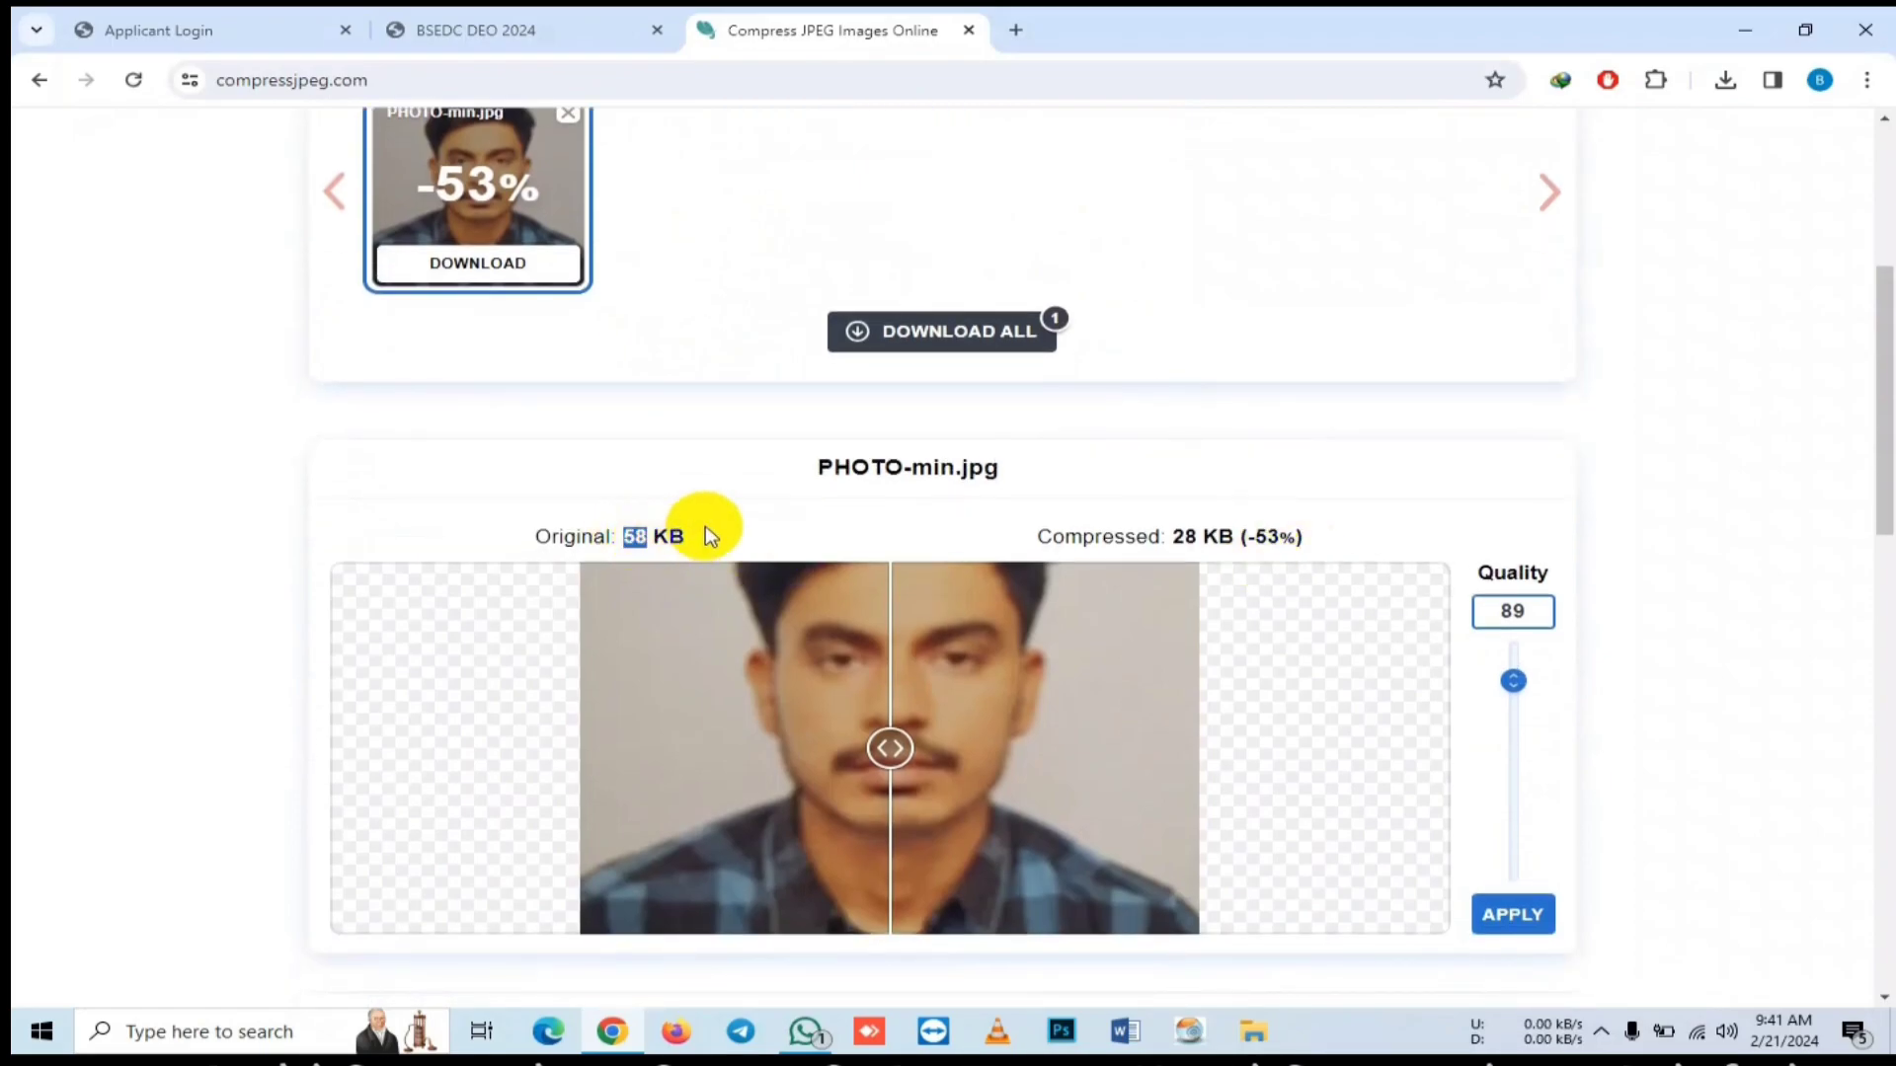
scroll(1139, 453, "down", 2)
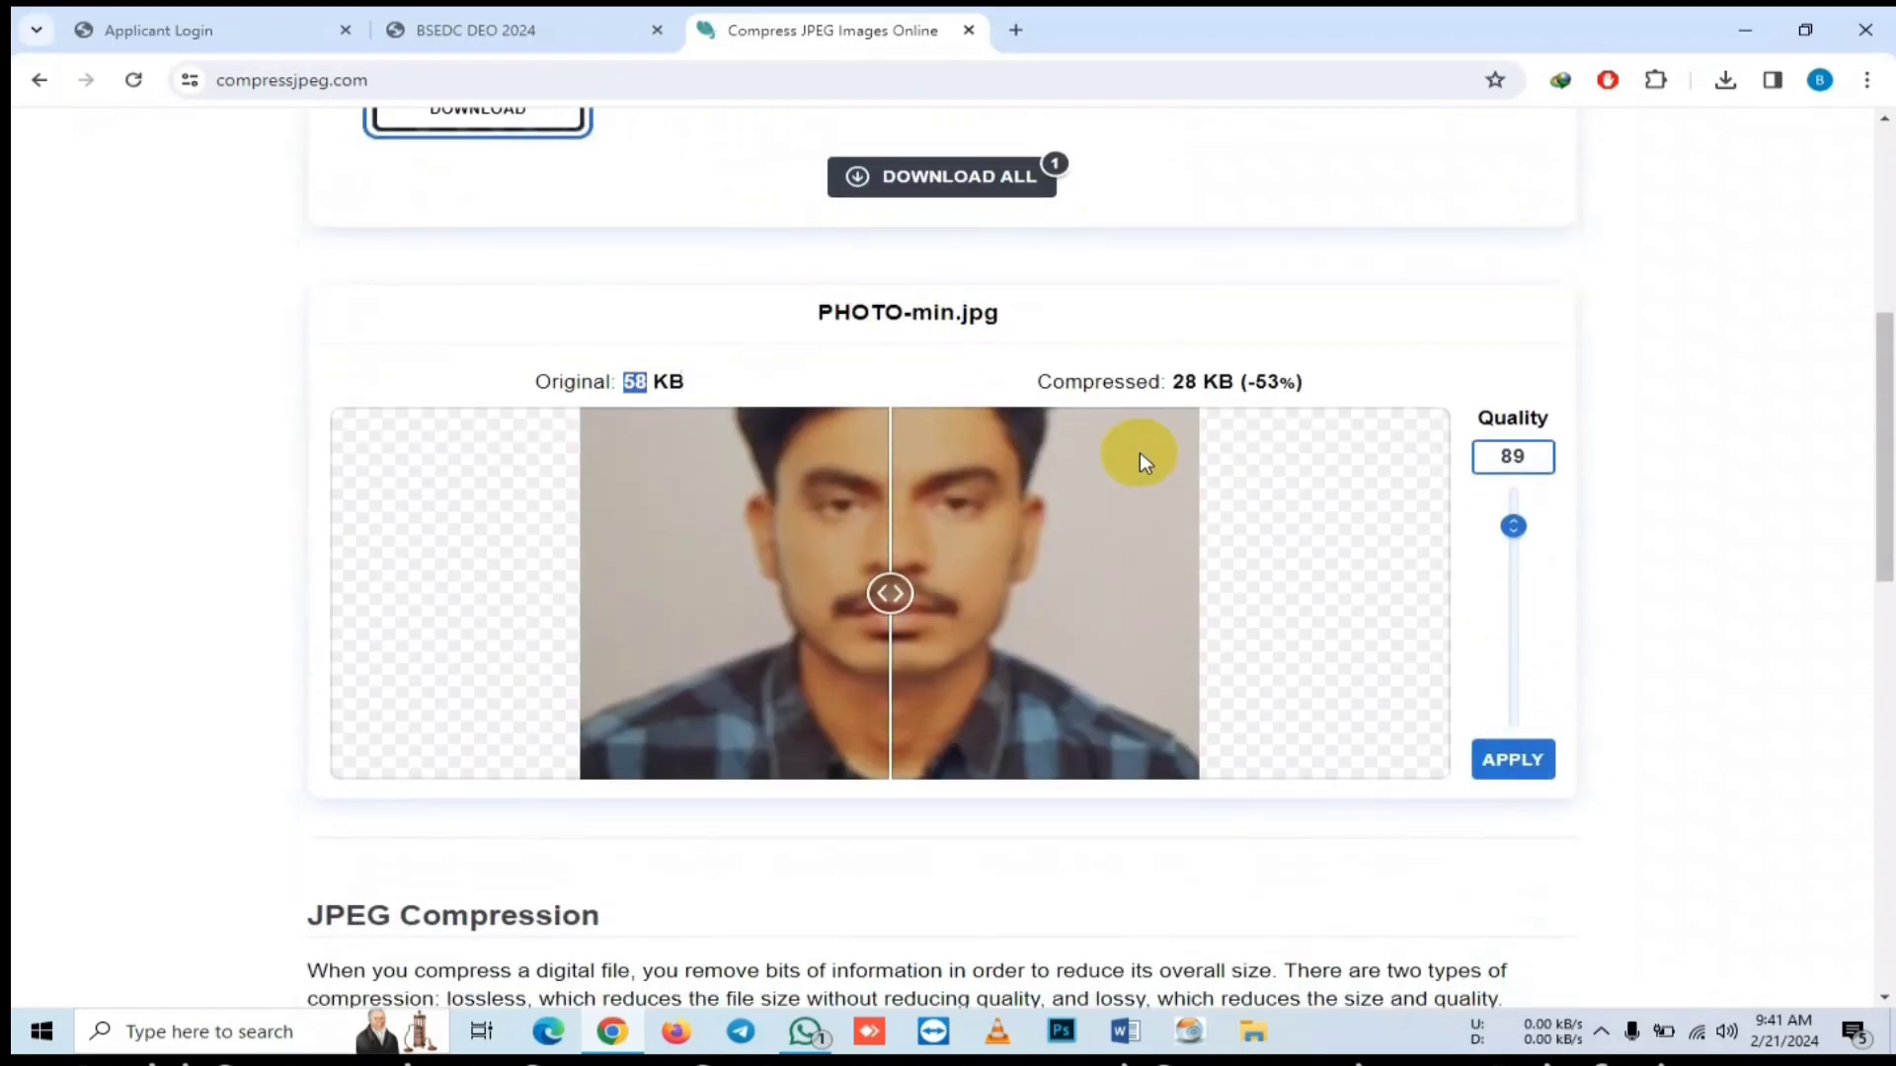
left_click(1178, 385)
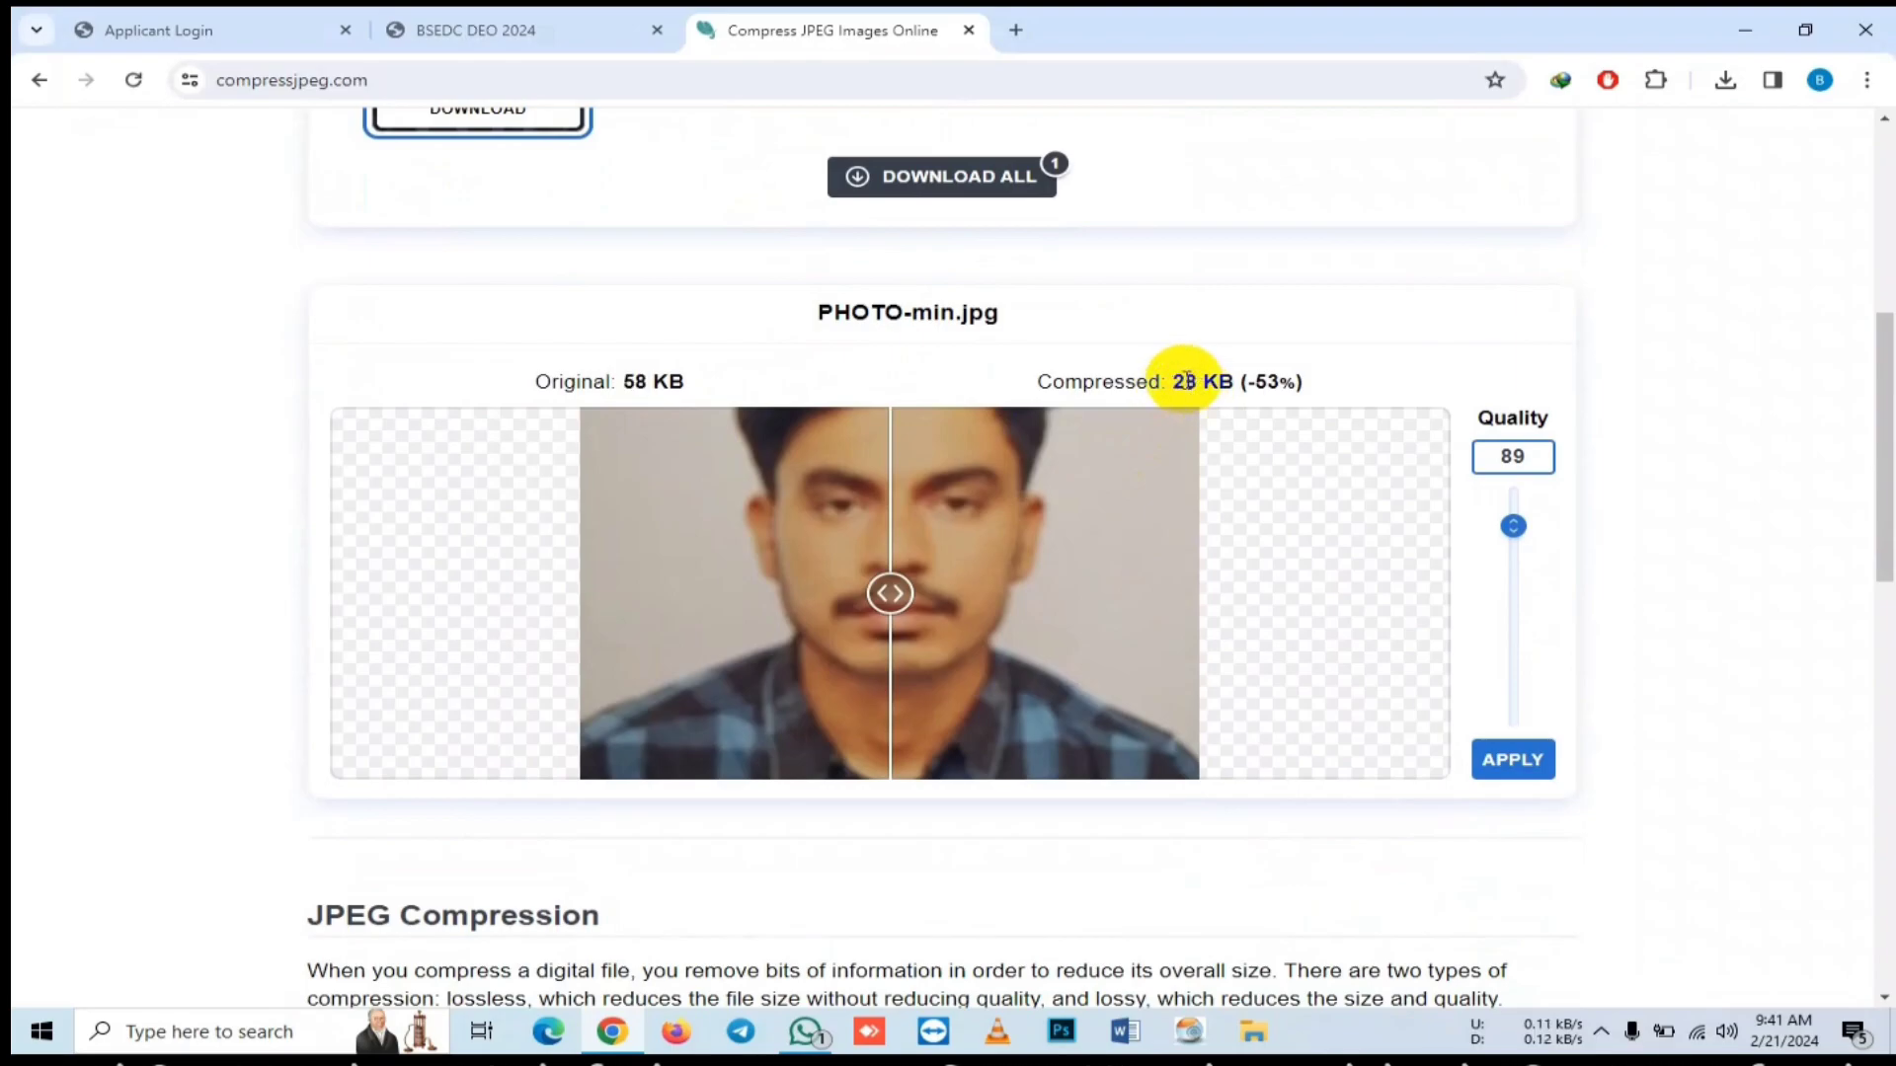
- Try quality values of 100 and 46 on the photo and check the previewed file size
left_click_drag(1513, 524, 1503, 395)
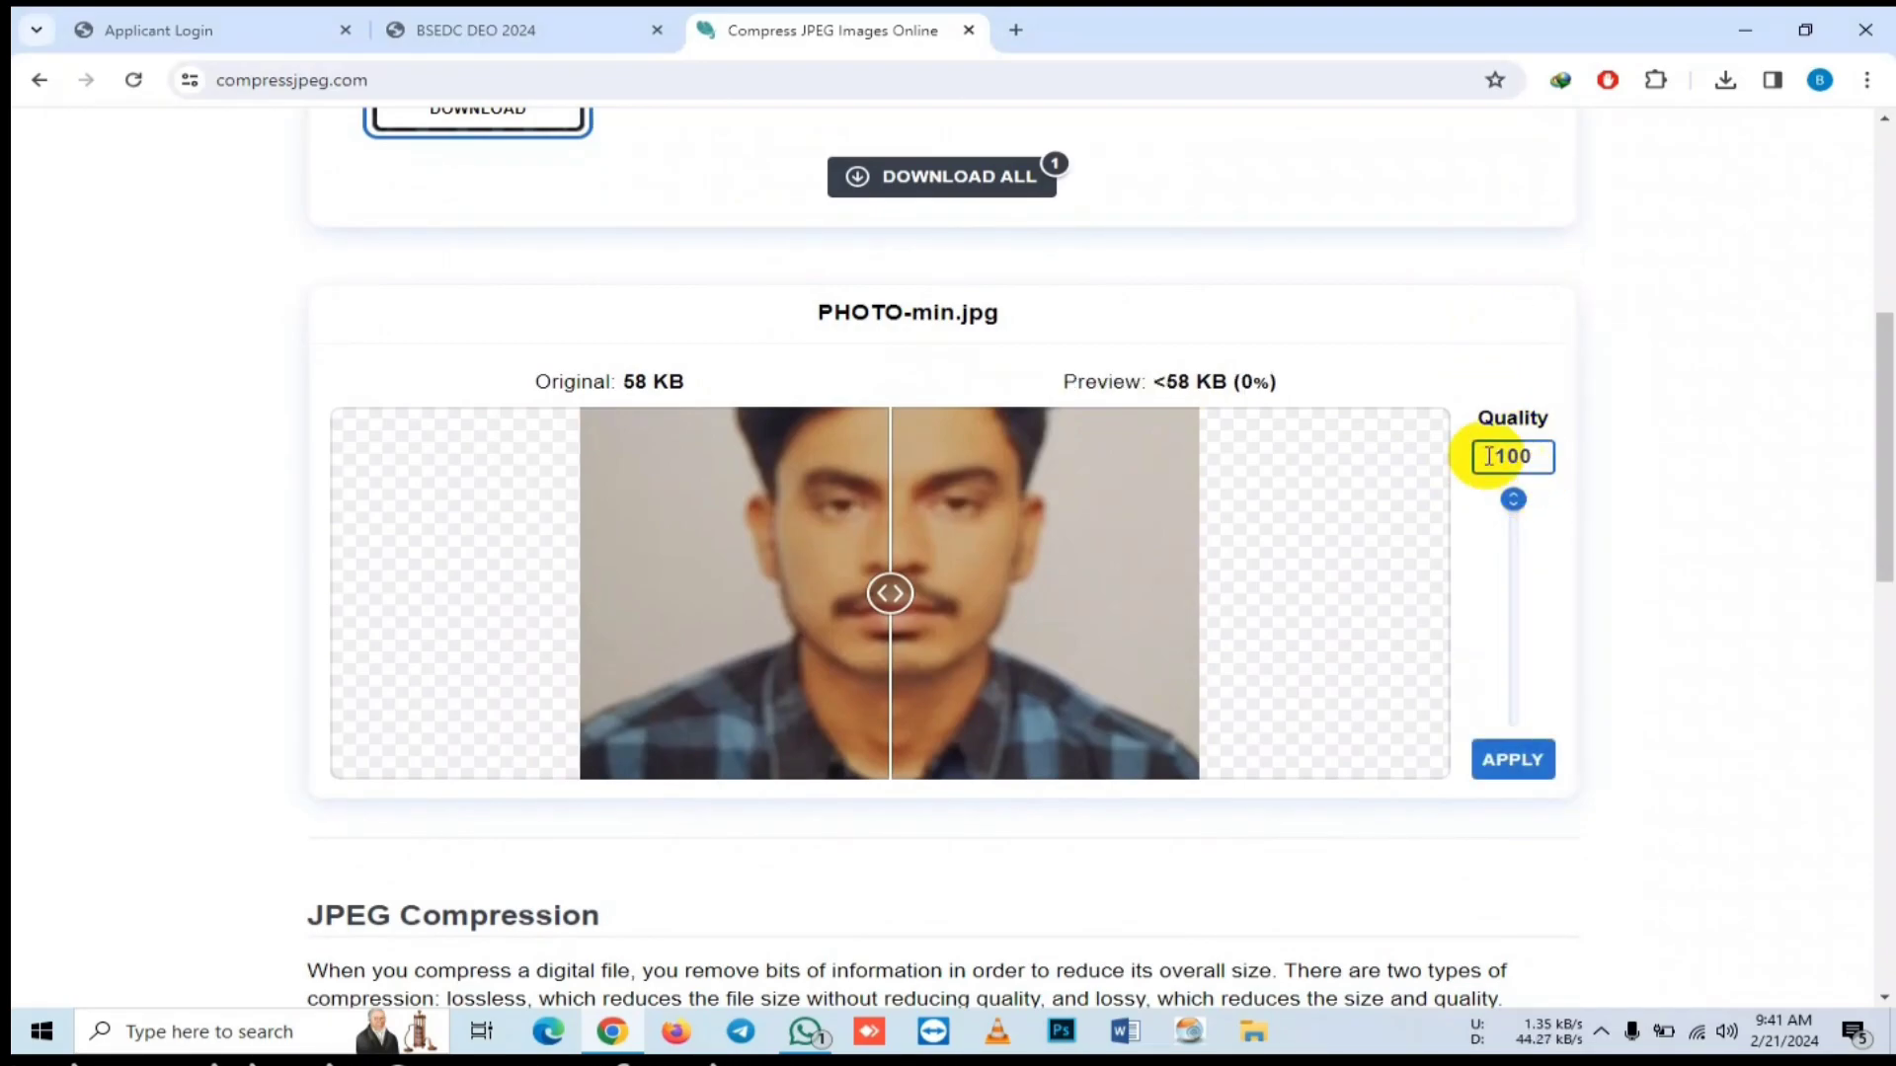
left_click_drag(1165, 383, 1210, 383)
left_click_drag(1512, 501, 1514, 628)
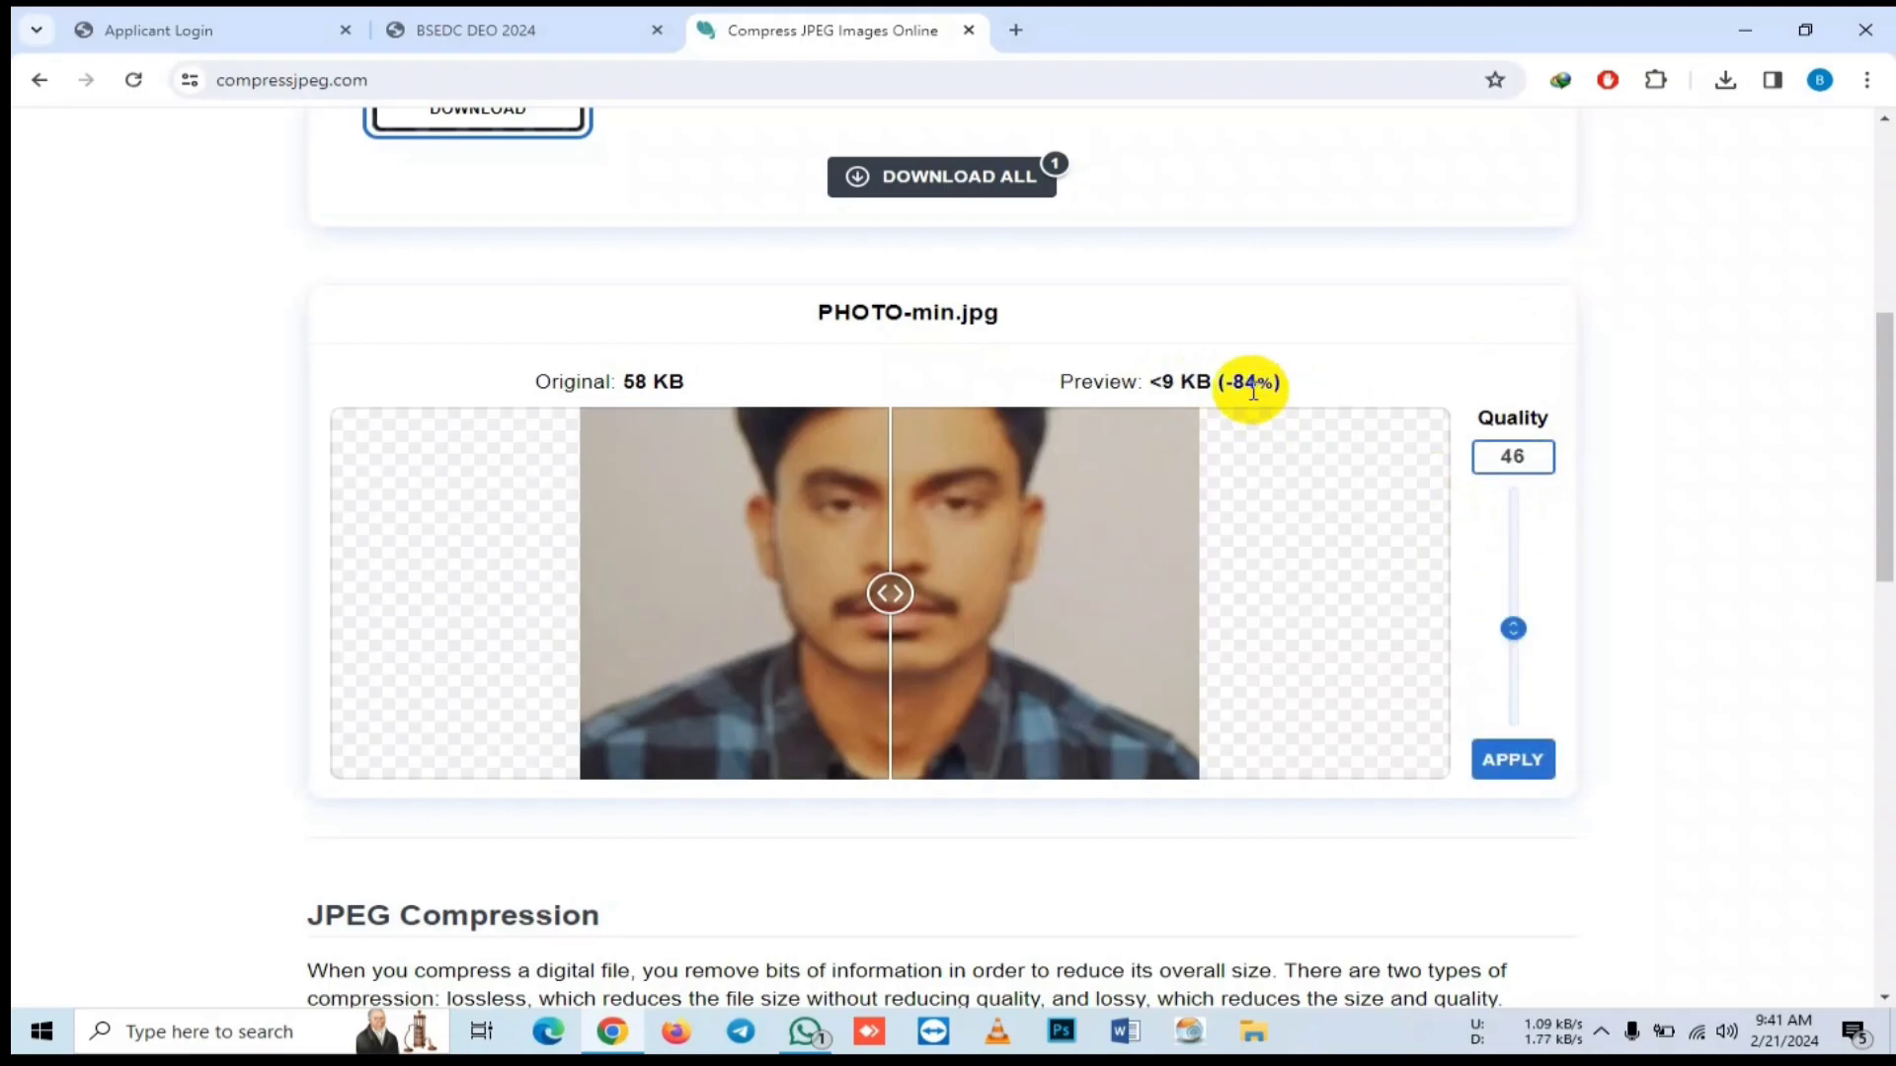
double_click(1170, 381)
- Compress the photo at quality 100, then download the result and check it in the download list
left_click_drag(1512, 628, 1515, 496)
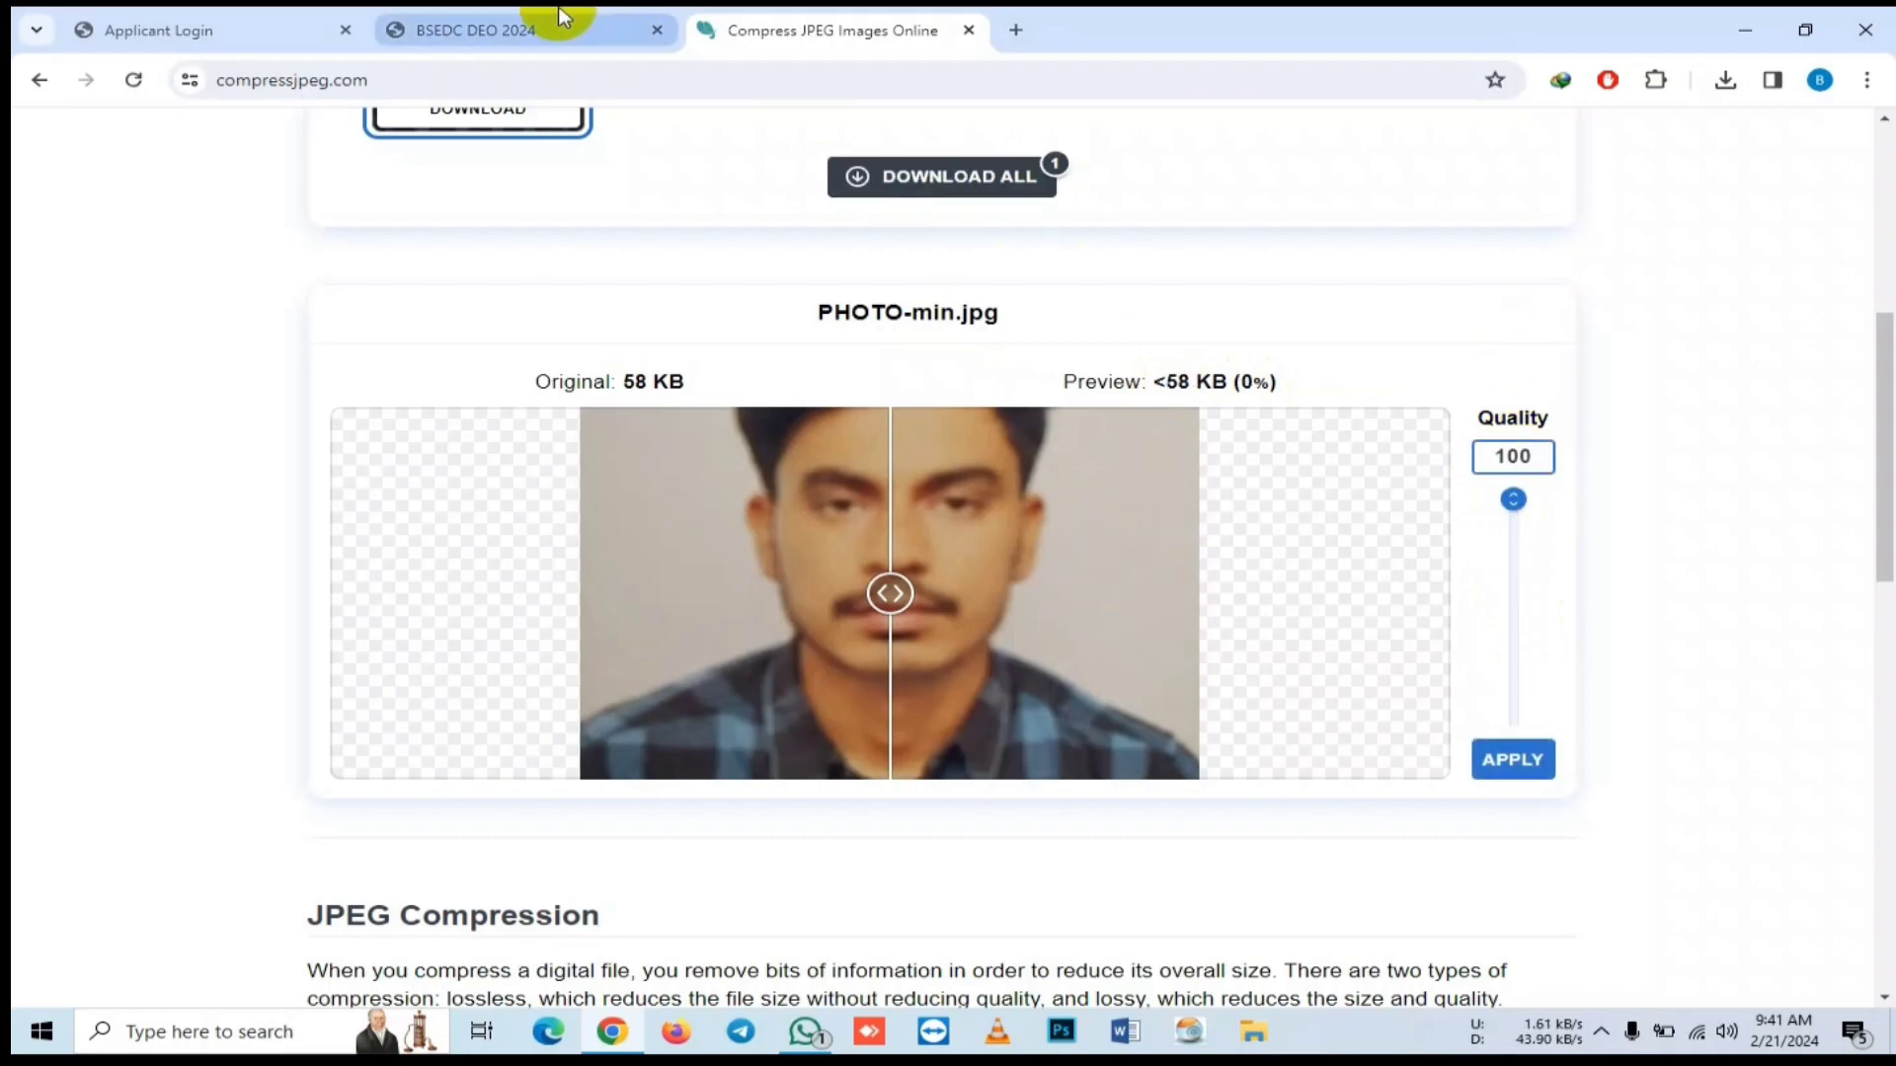
left_click(1513, 759)
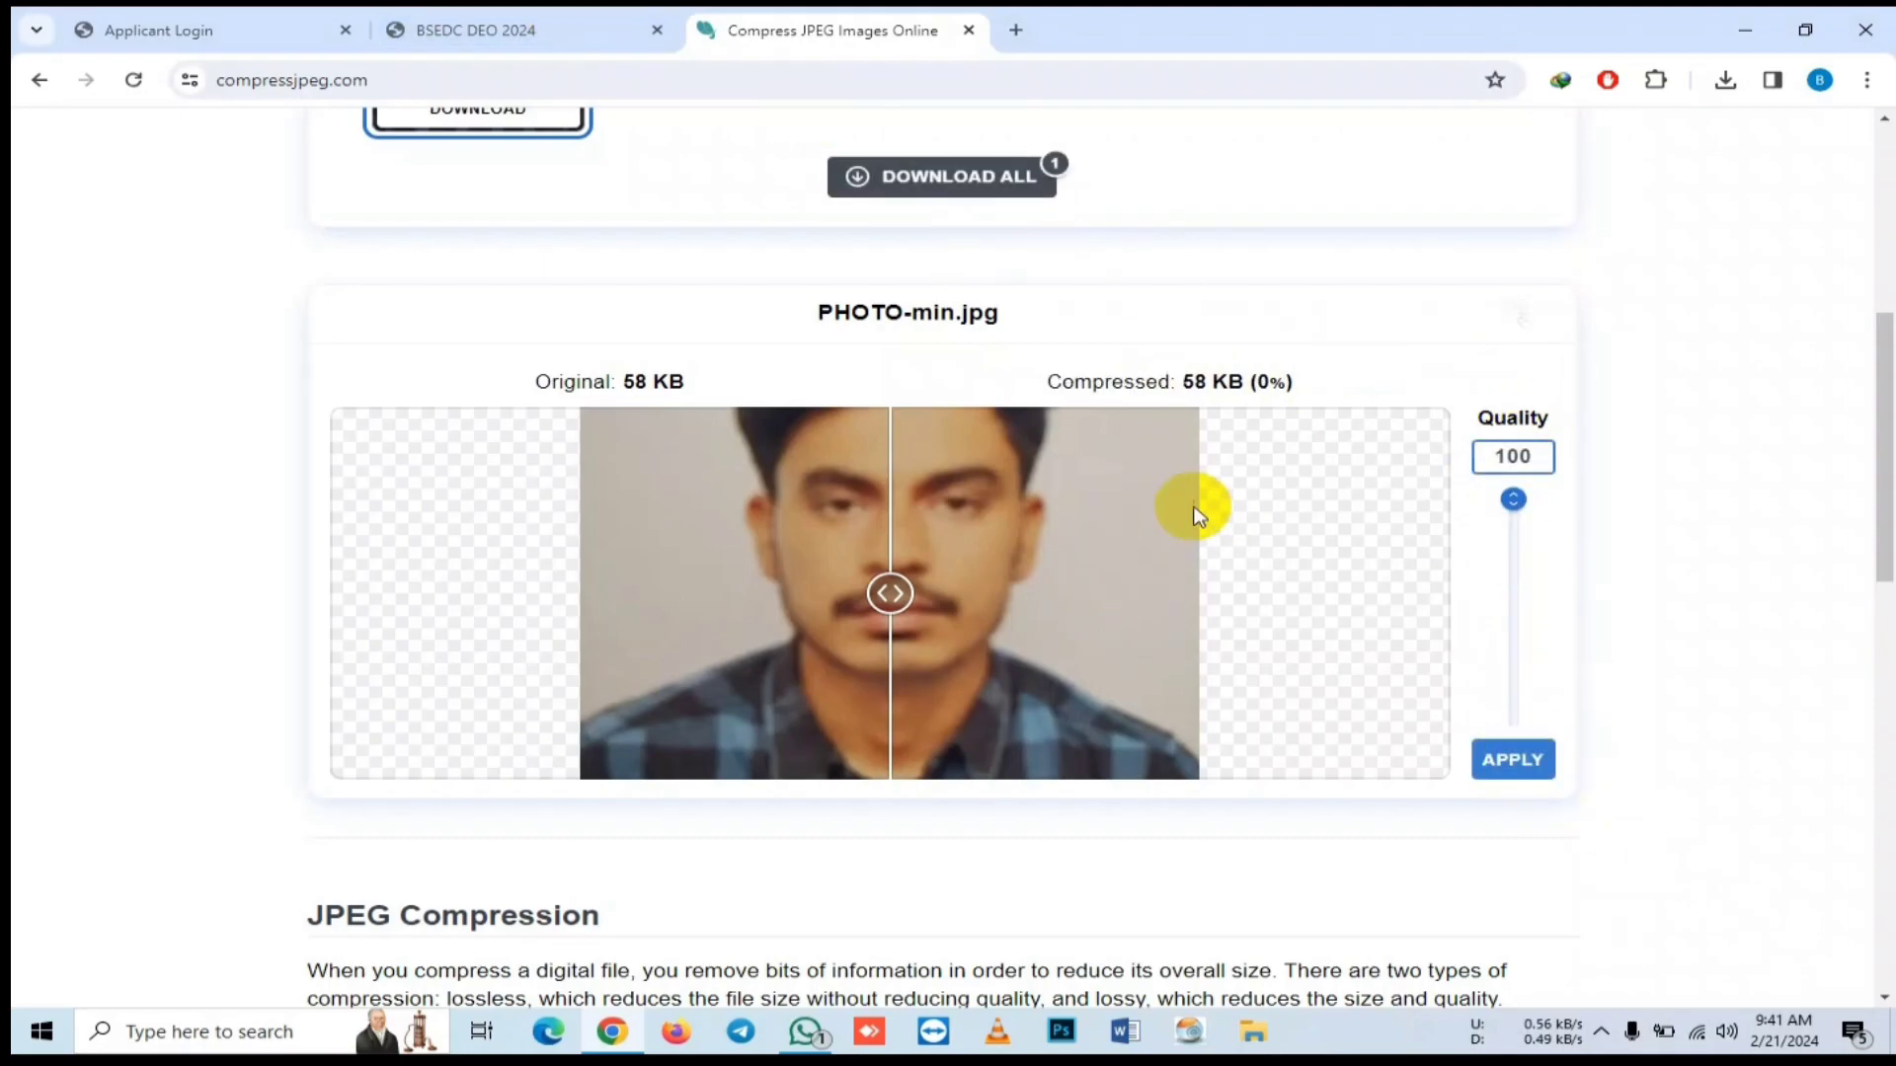
scroll(987, 444, "up", 1)
scroll(879, 410, "up", 2)
scroll(1152, 369, "up", 3)
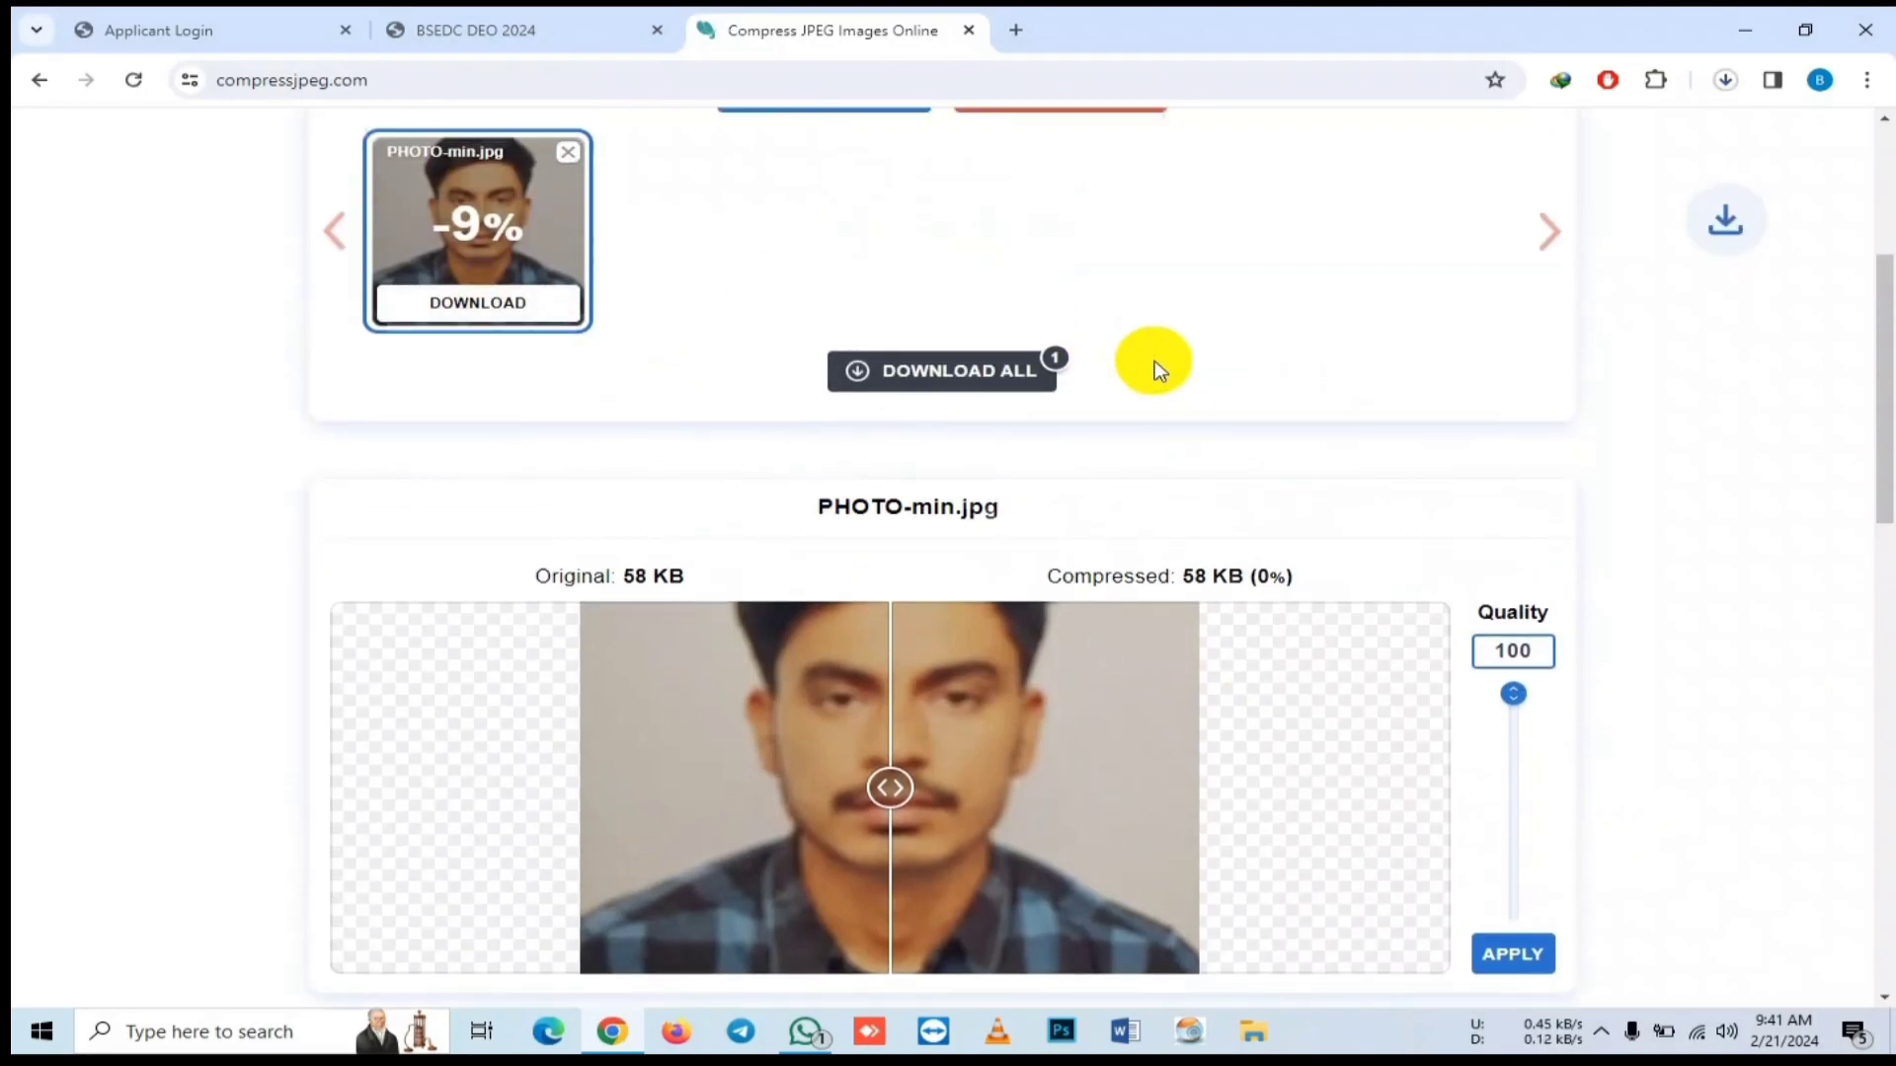
left_click(1725, 80)
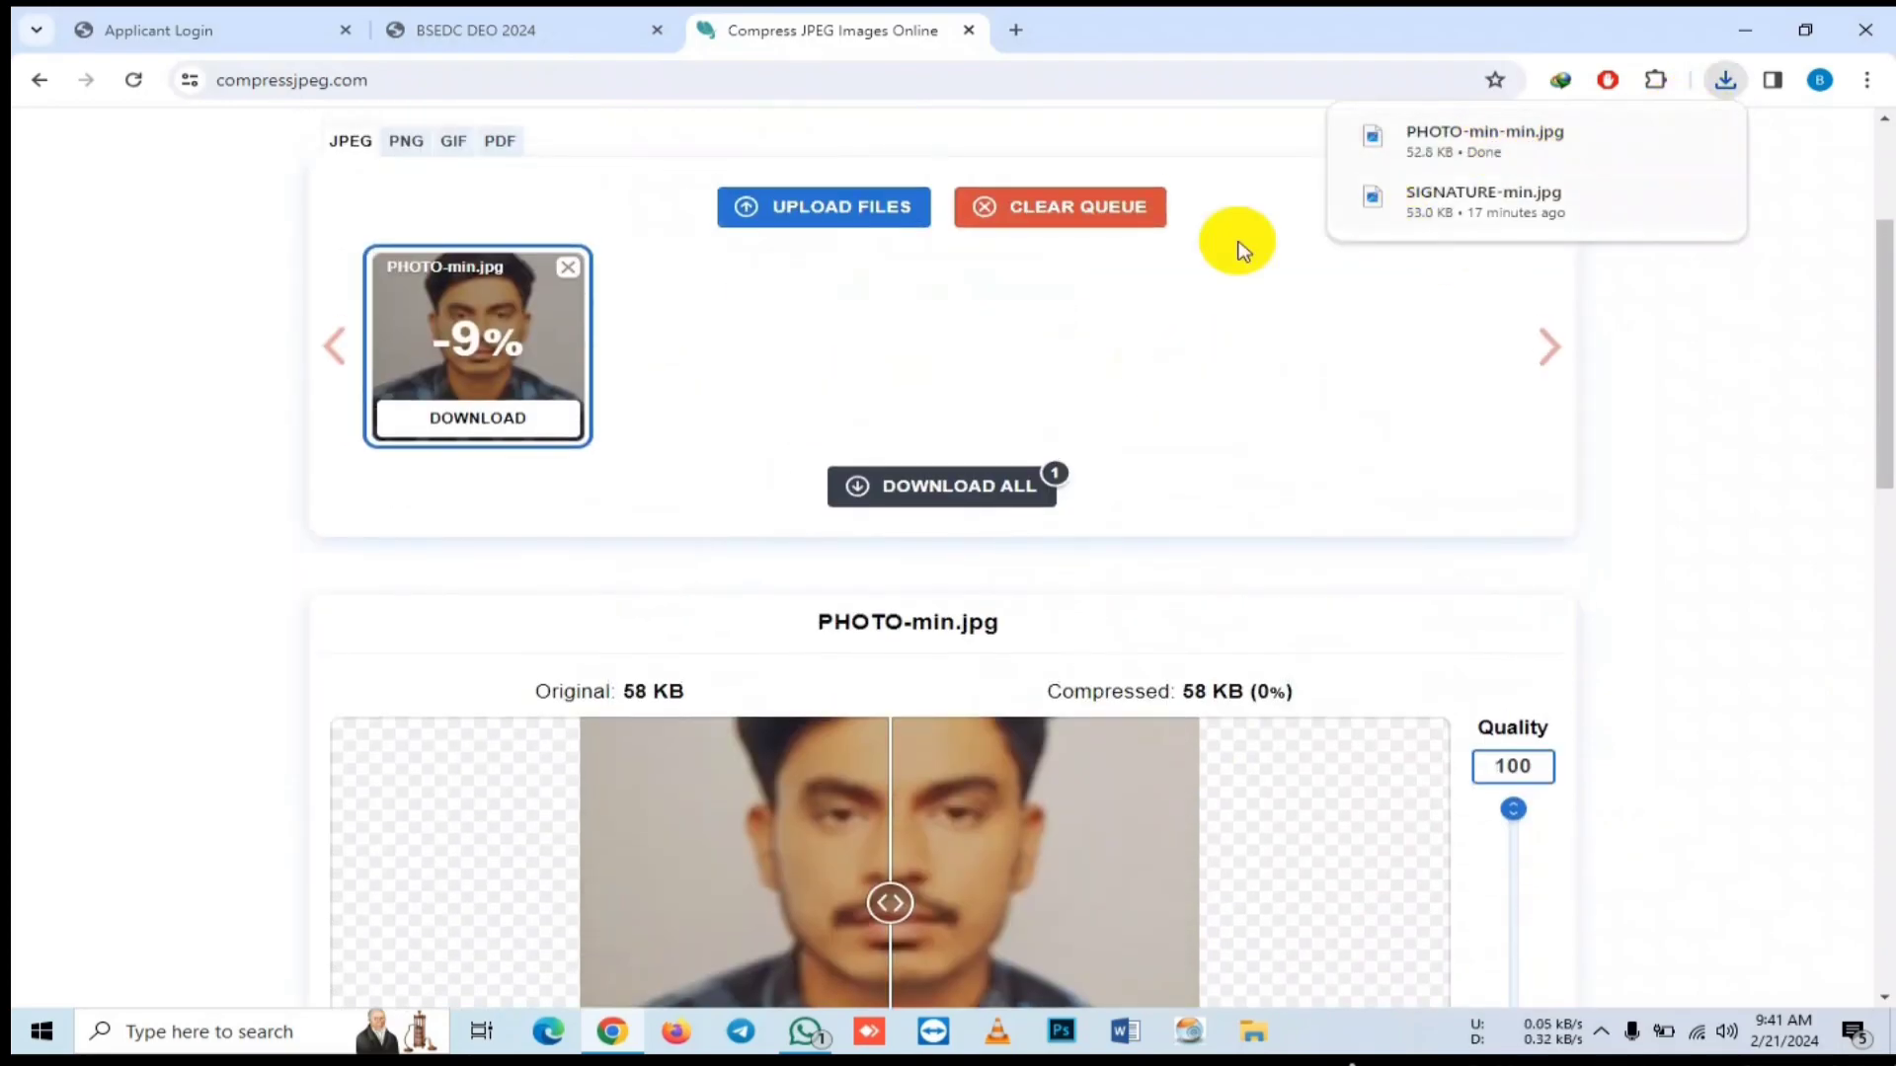
- Close the image compression page and view the signature uploaded to the application
left_click(971, 30)
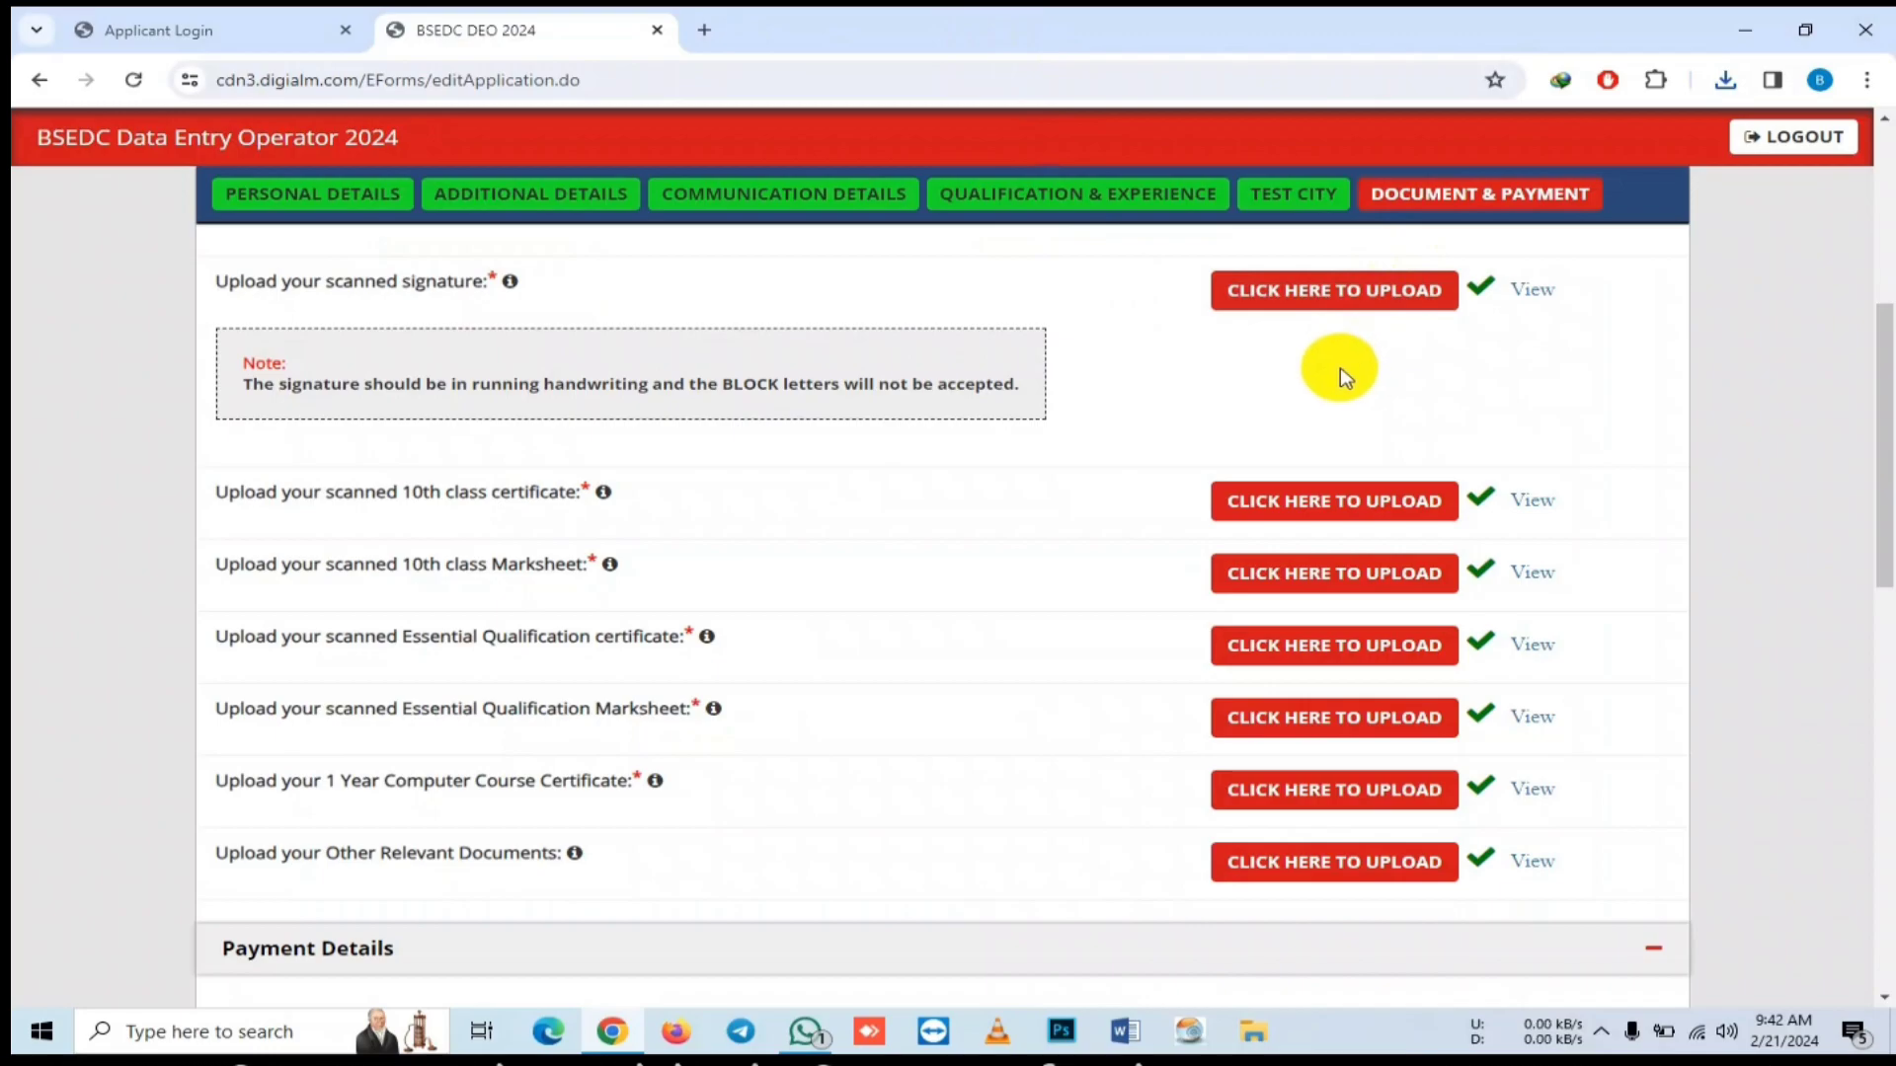
left_click(1523, 297)
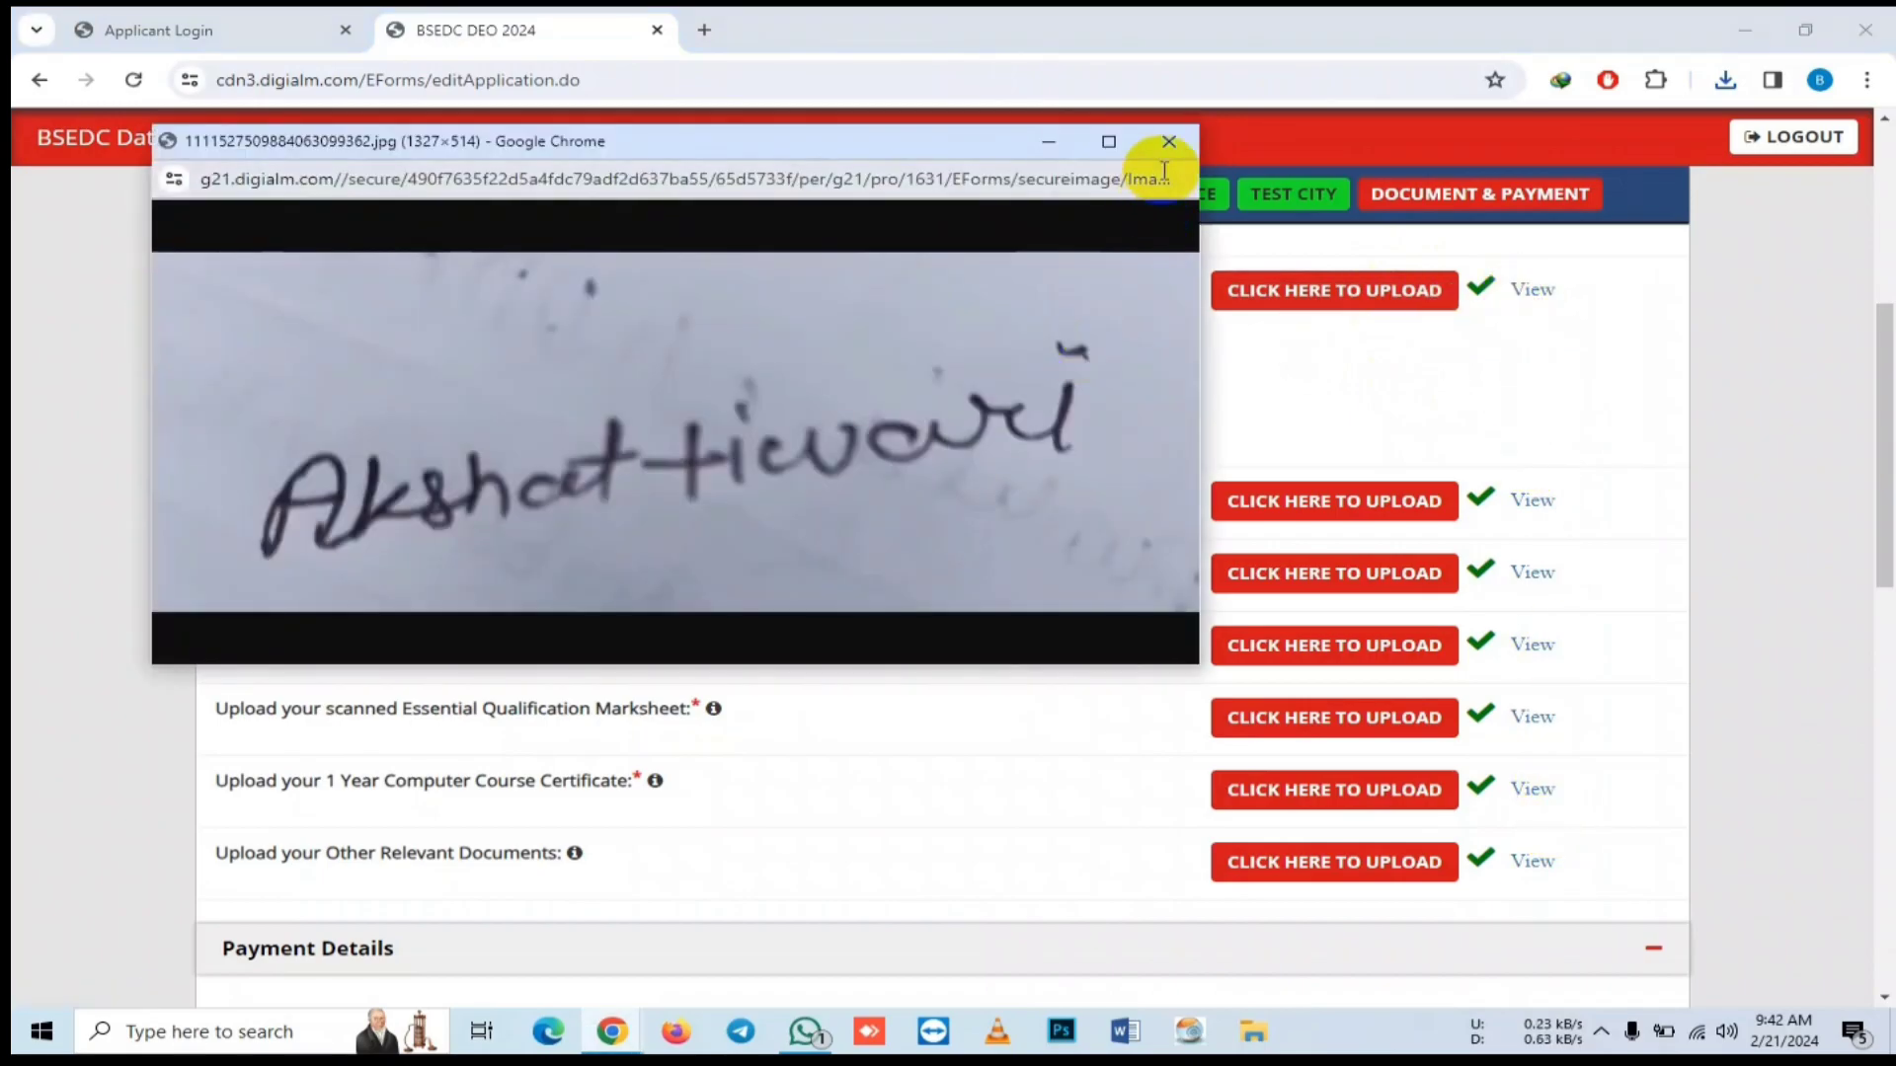
left_click(1167, 145)
scroll(1282, 395, "up", 2)
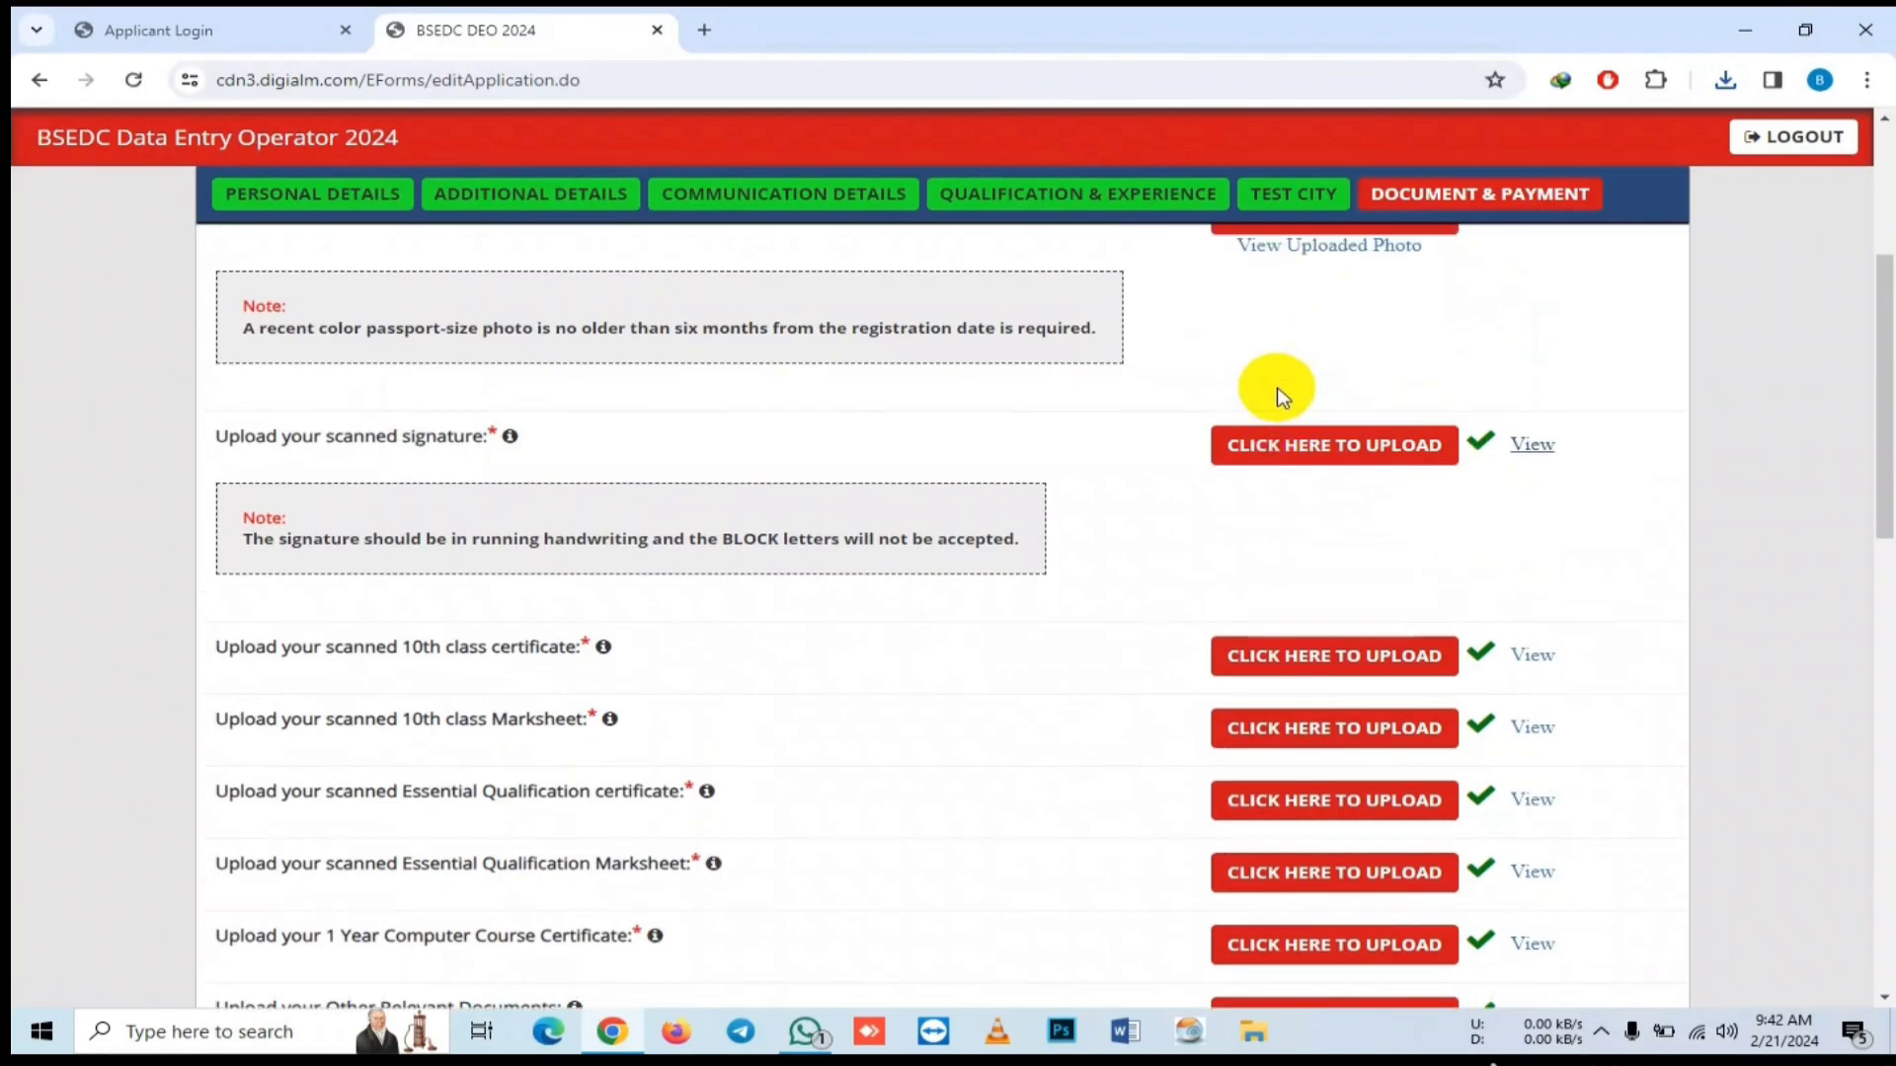
- View the uploaded passport photo and the scanned 10th class marksheet, closing each preview after checking it
scroll(1273, 390, "up", 3)
scroll(1304, 399, "down", 2)
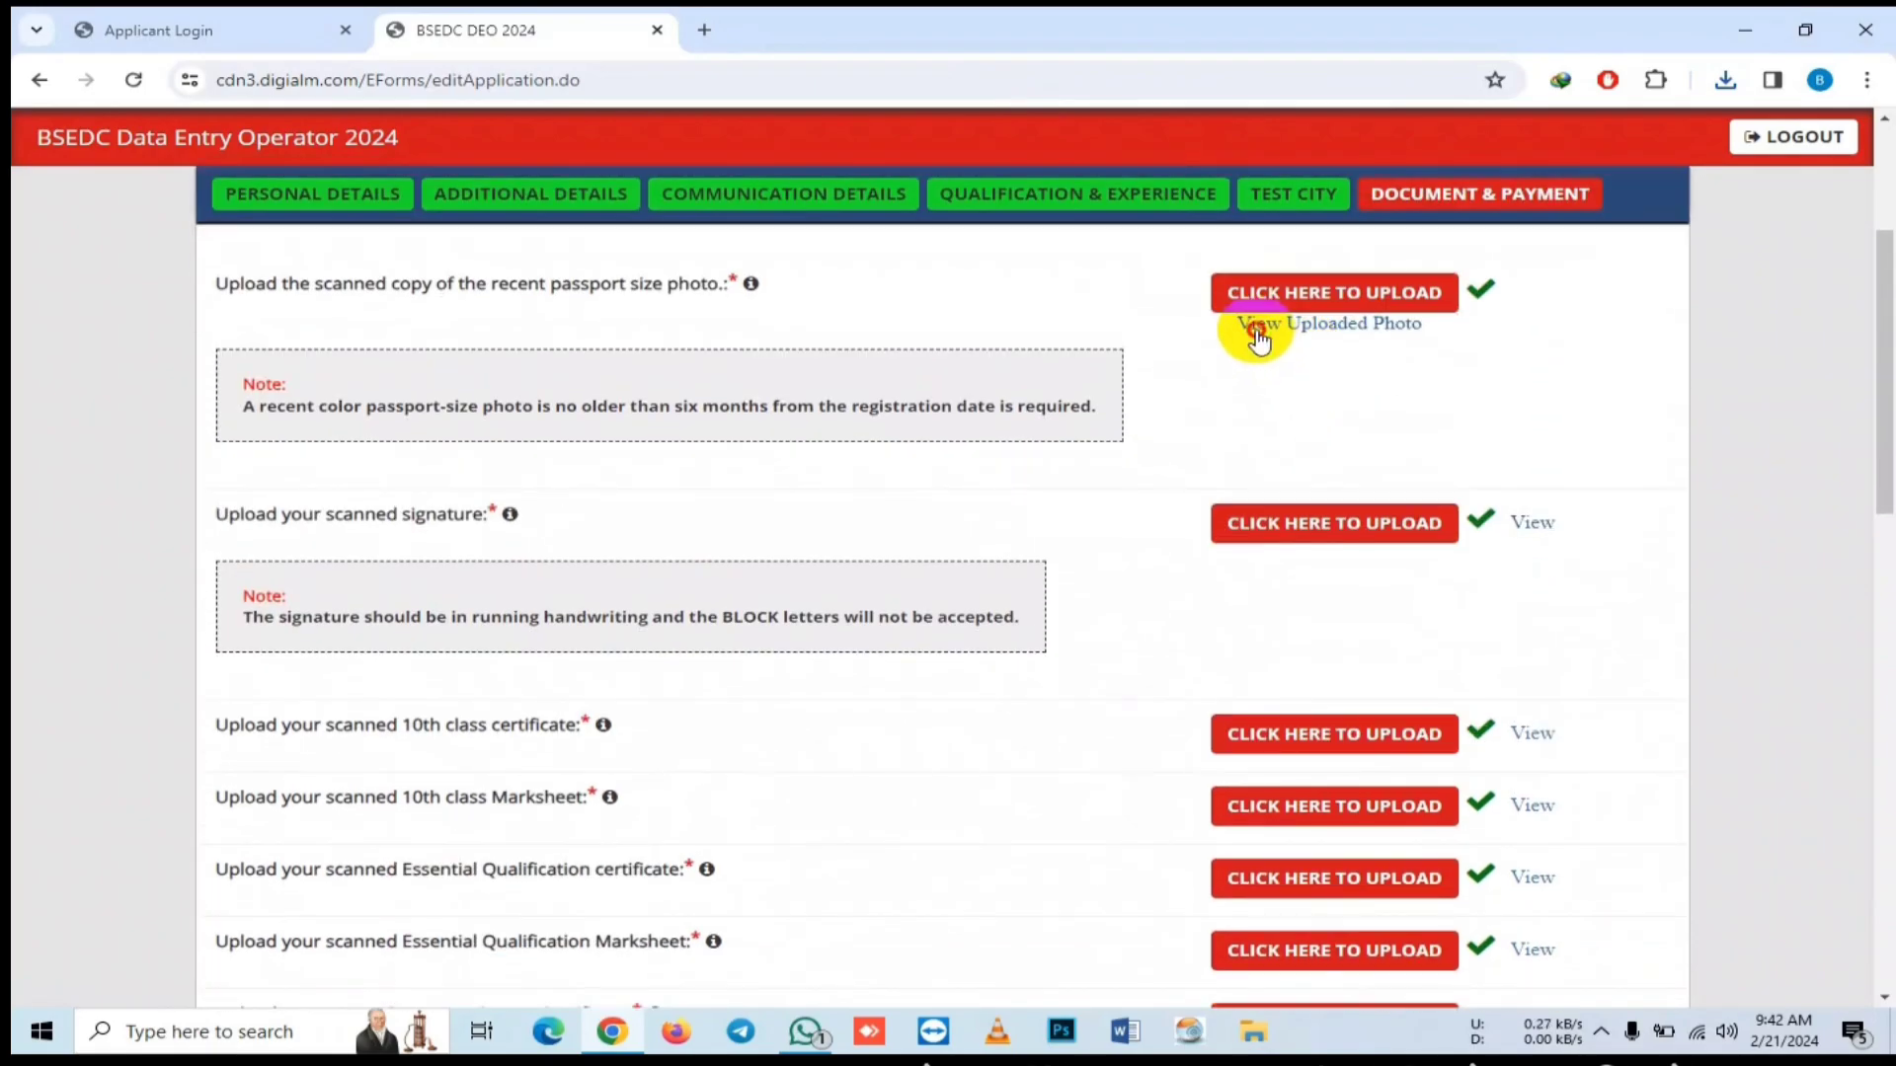
left_click(1259, 335)
left_click(1170, 144)
scroll(1498, 415, "down", 1)
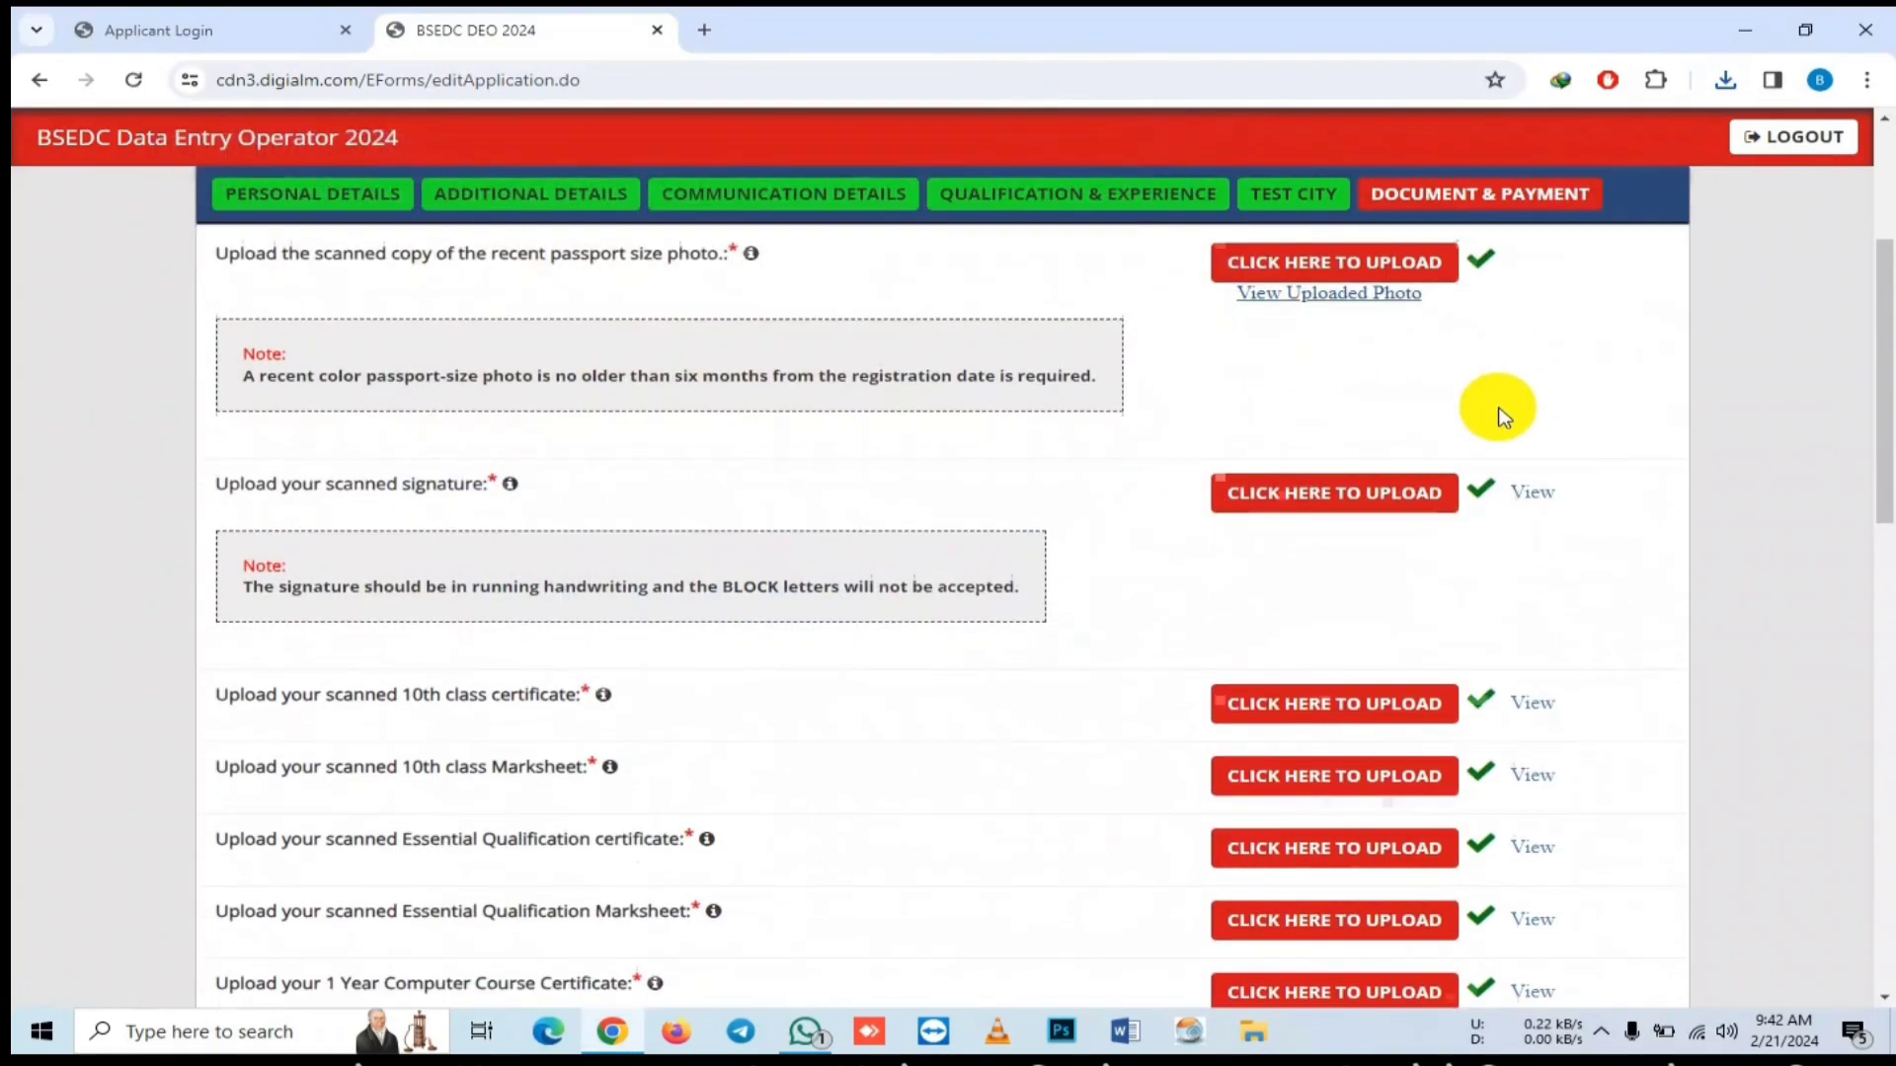
scroll(1498, 415, "down", 2)
scroll(1502, 500, "down", 1)
left_click(1532, 581)
left_click(1165, 144)
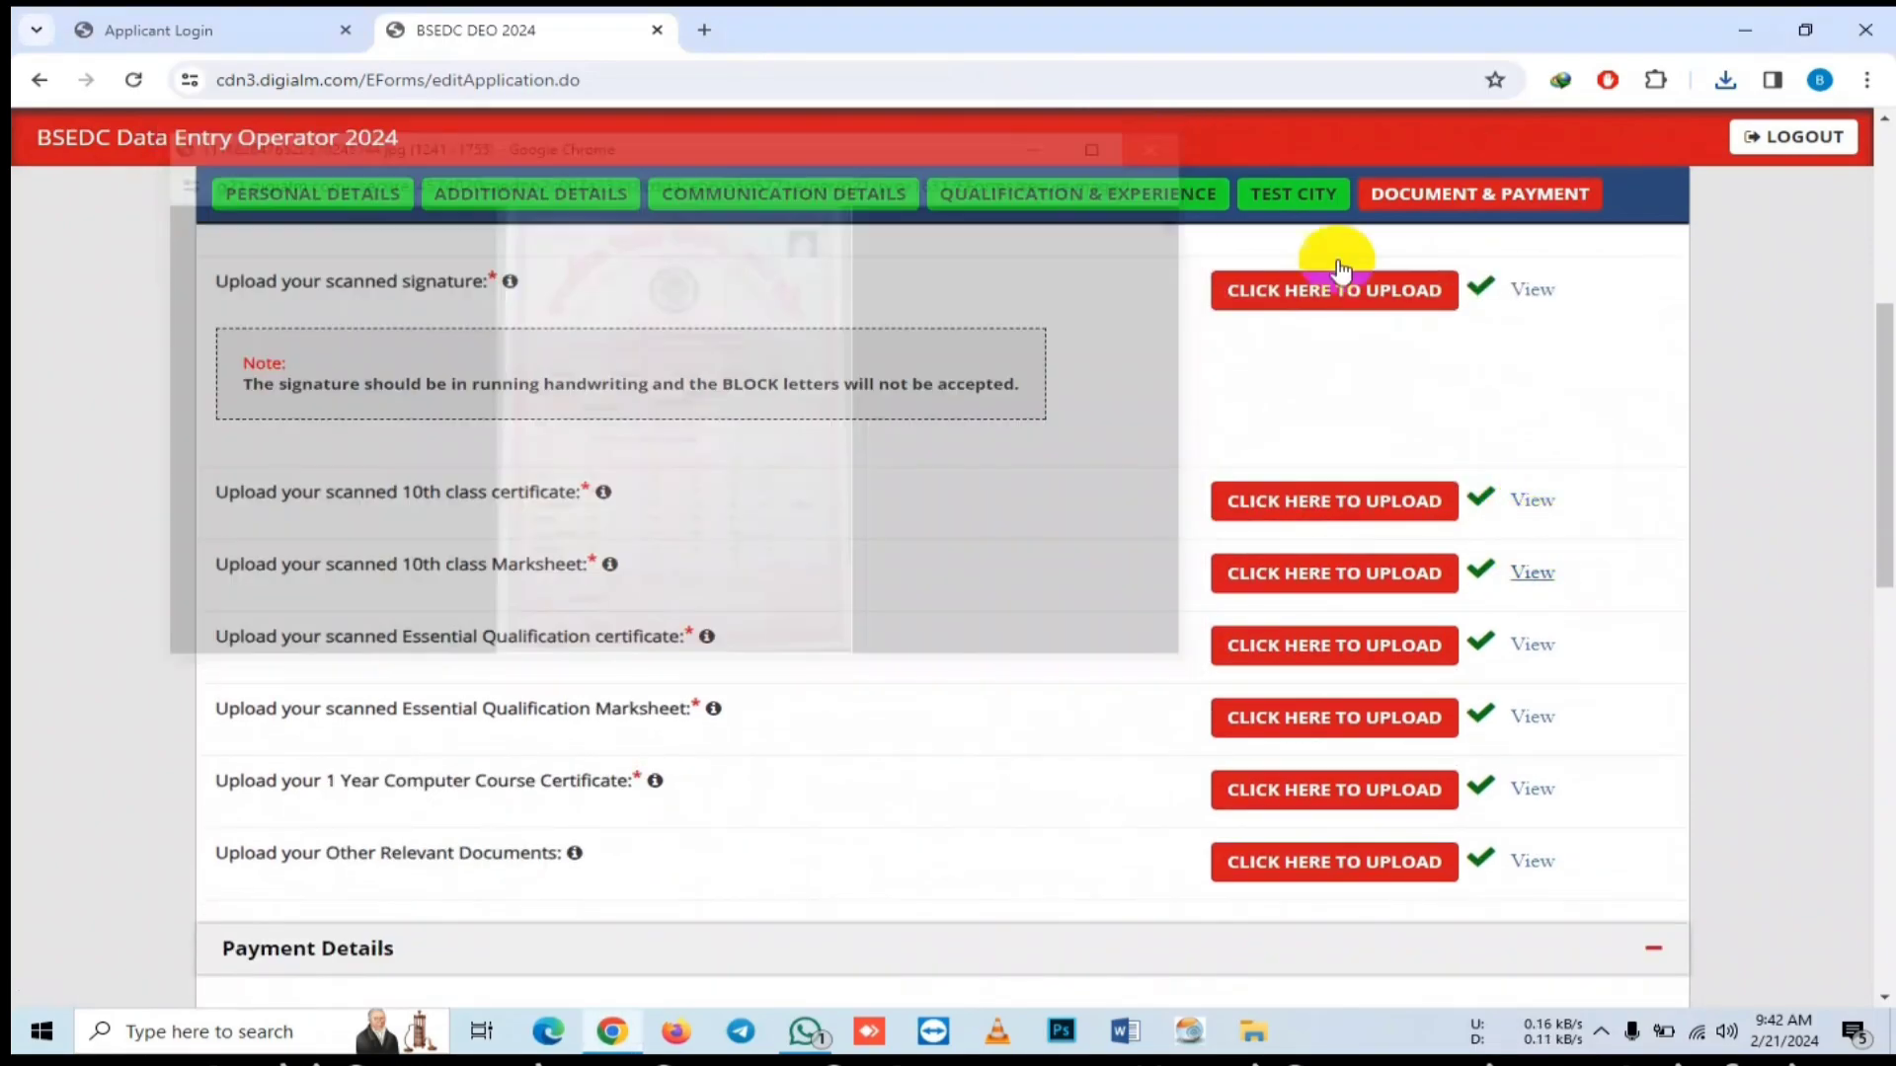
- Check the applicable registration fee in the payment details and choose Online as the payment mode
scroll(1500, 501, "down", 5)
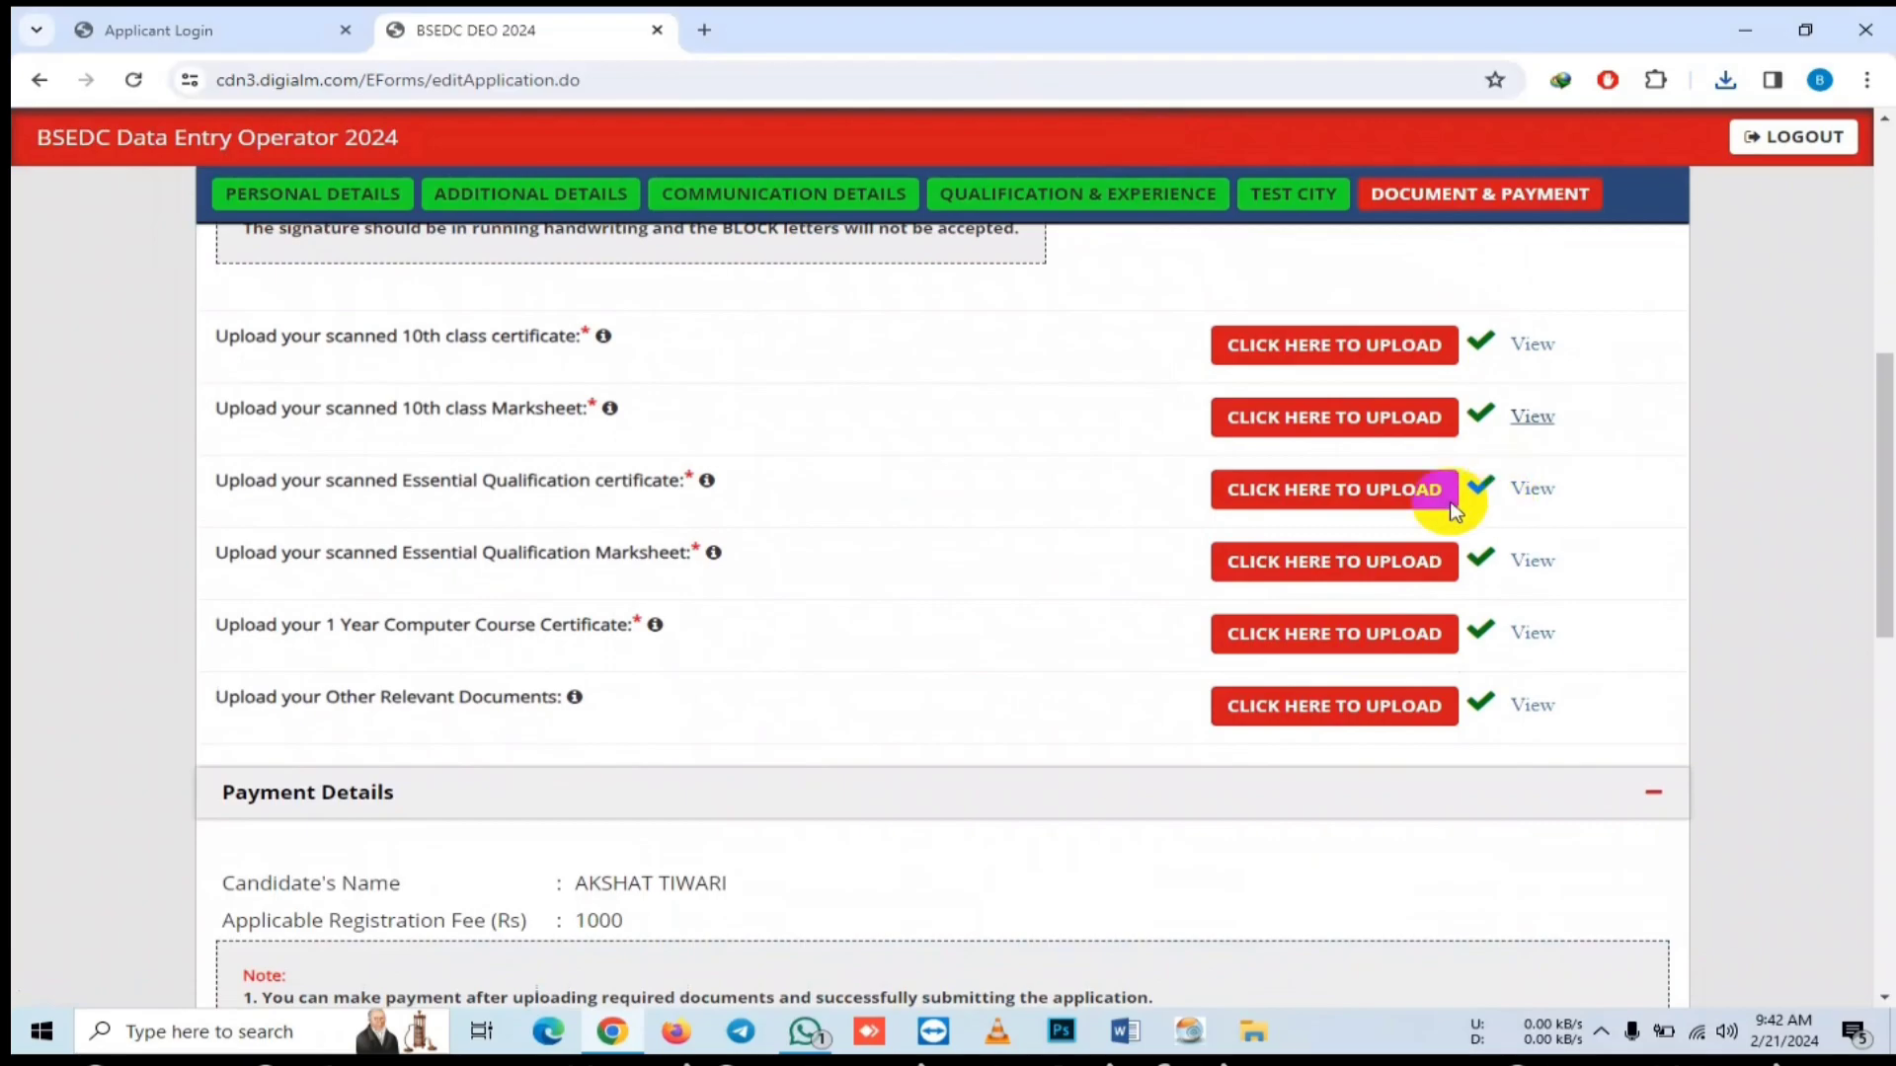
scroll(1129, 597, "down", 4)
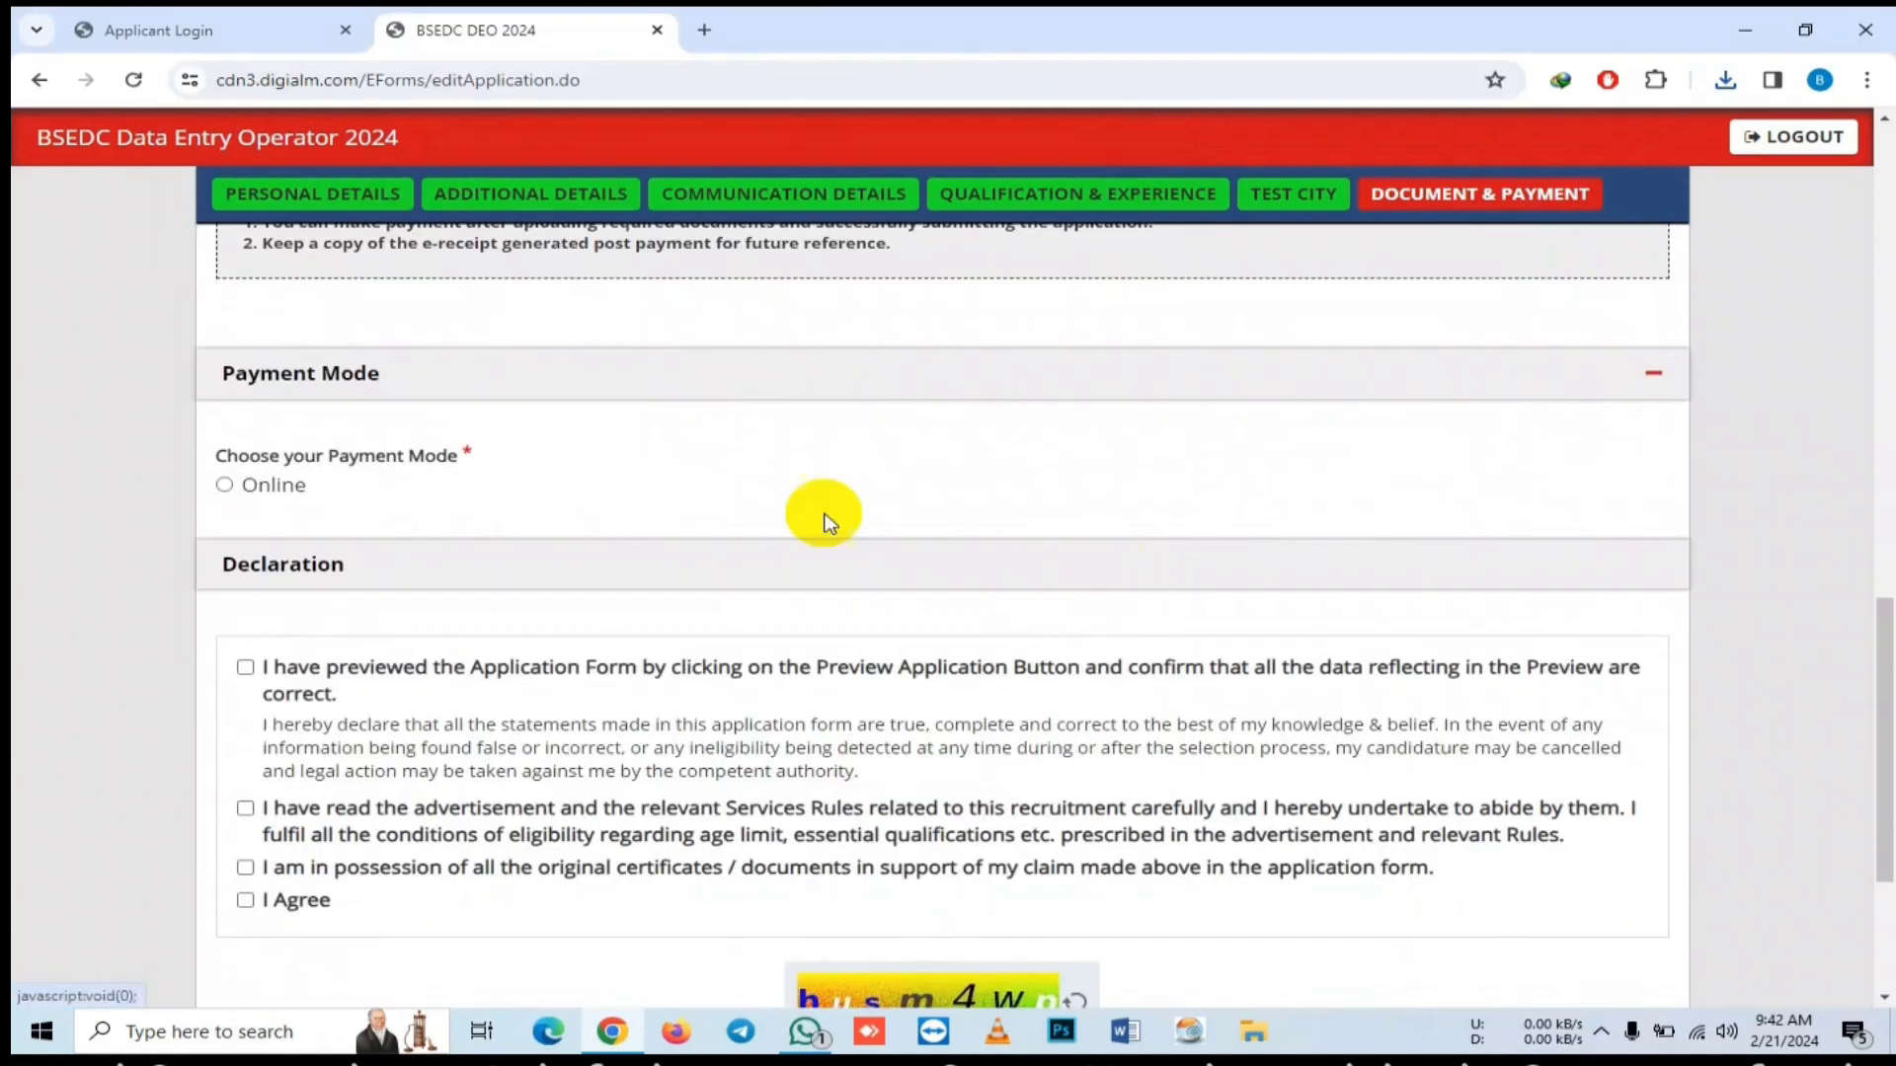
scroll(802, 502, "up", 3)
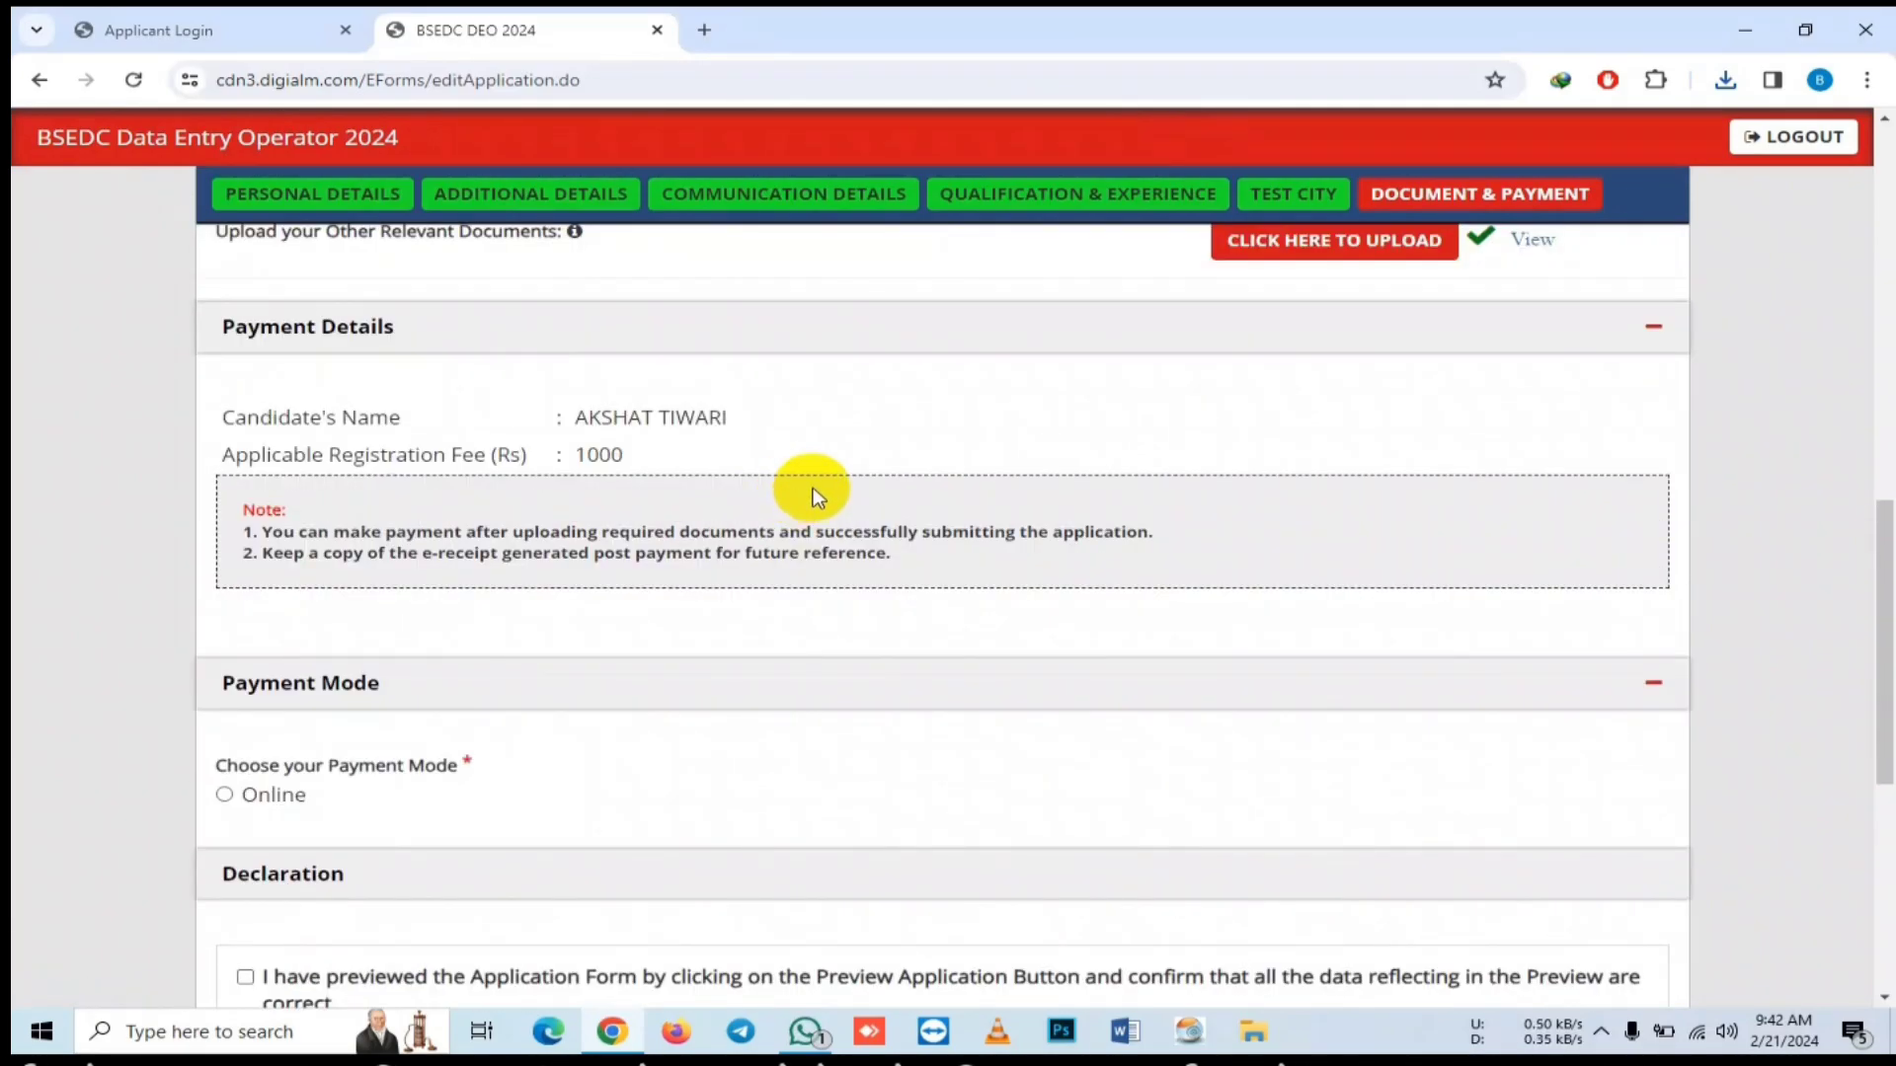
scroll(812, 489, "down", 1)
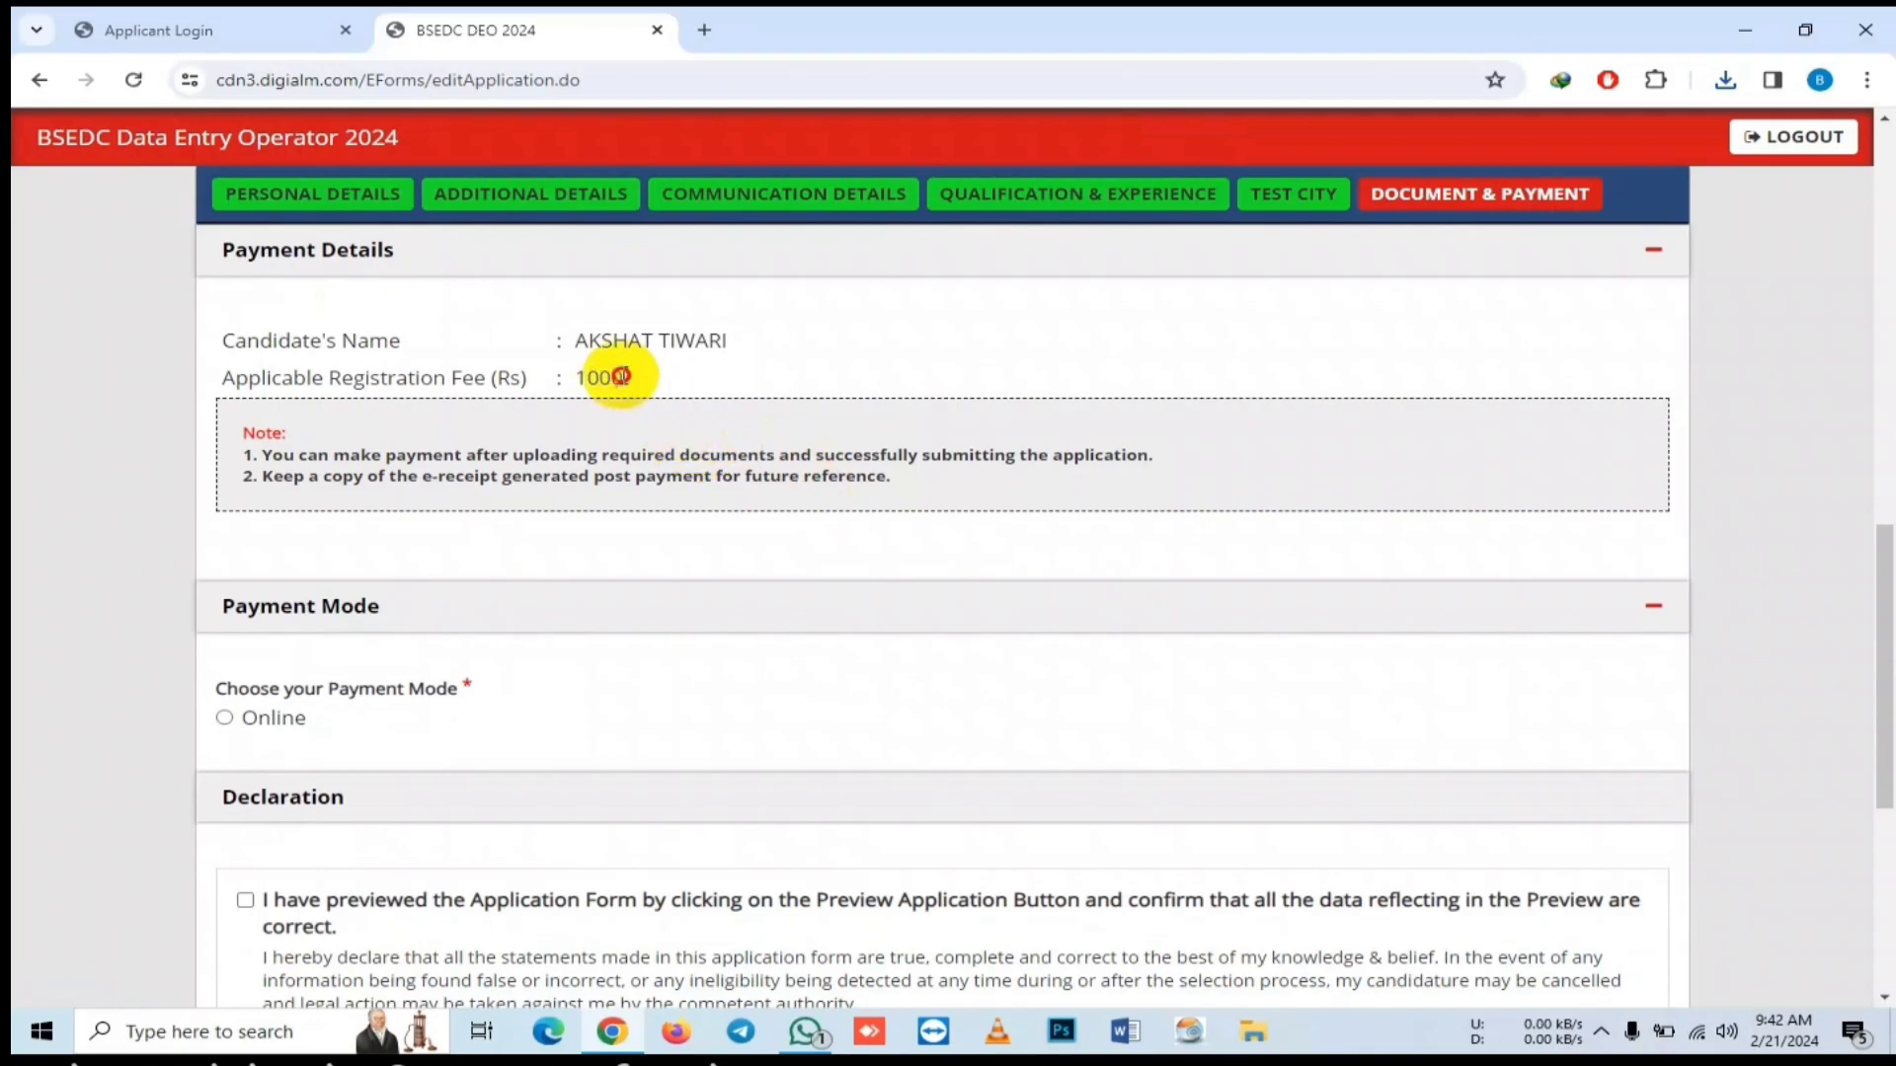
left_click_drag(625, 376, 573, 379)
scroll(573, 379, "down", 2)
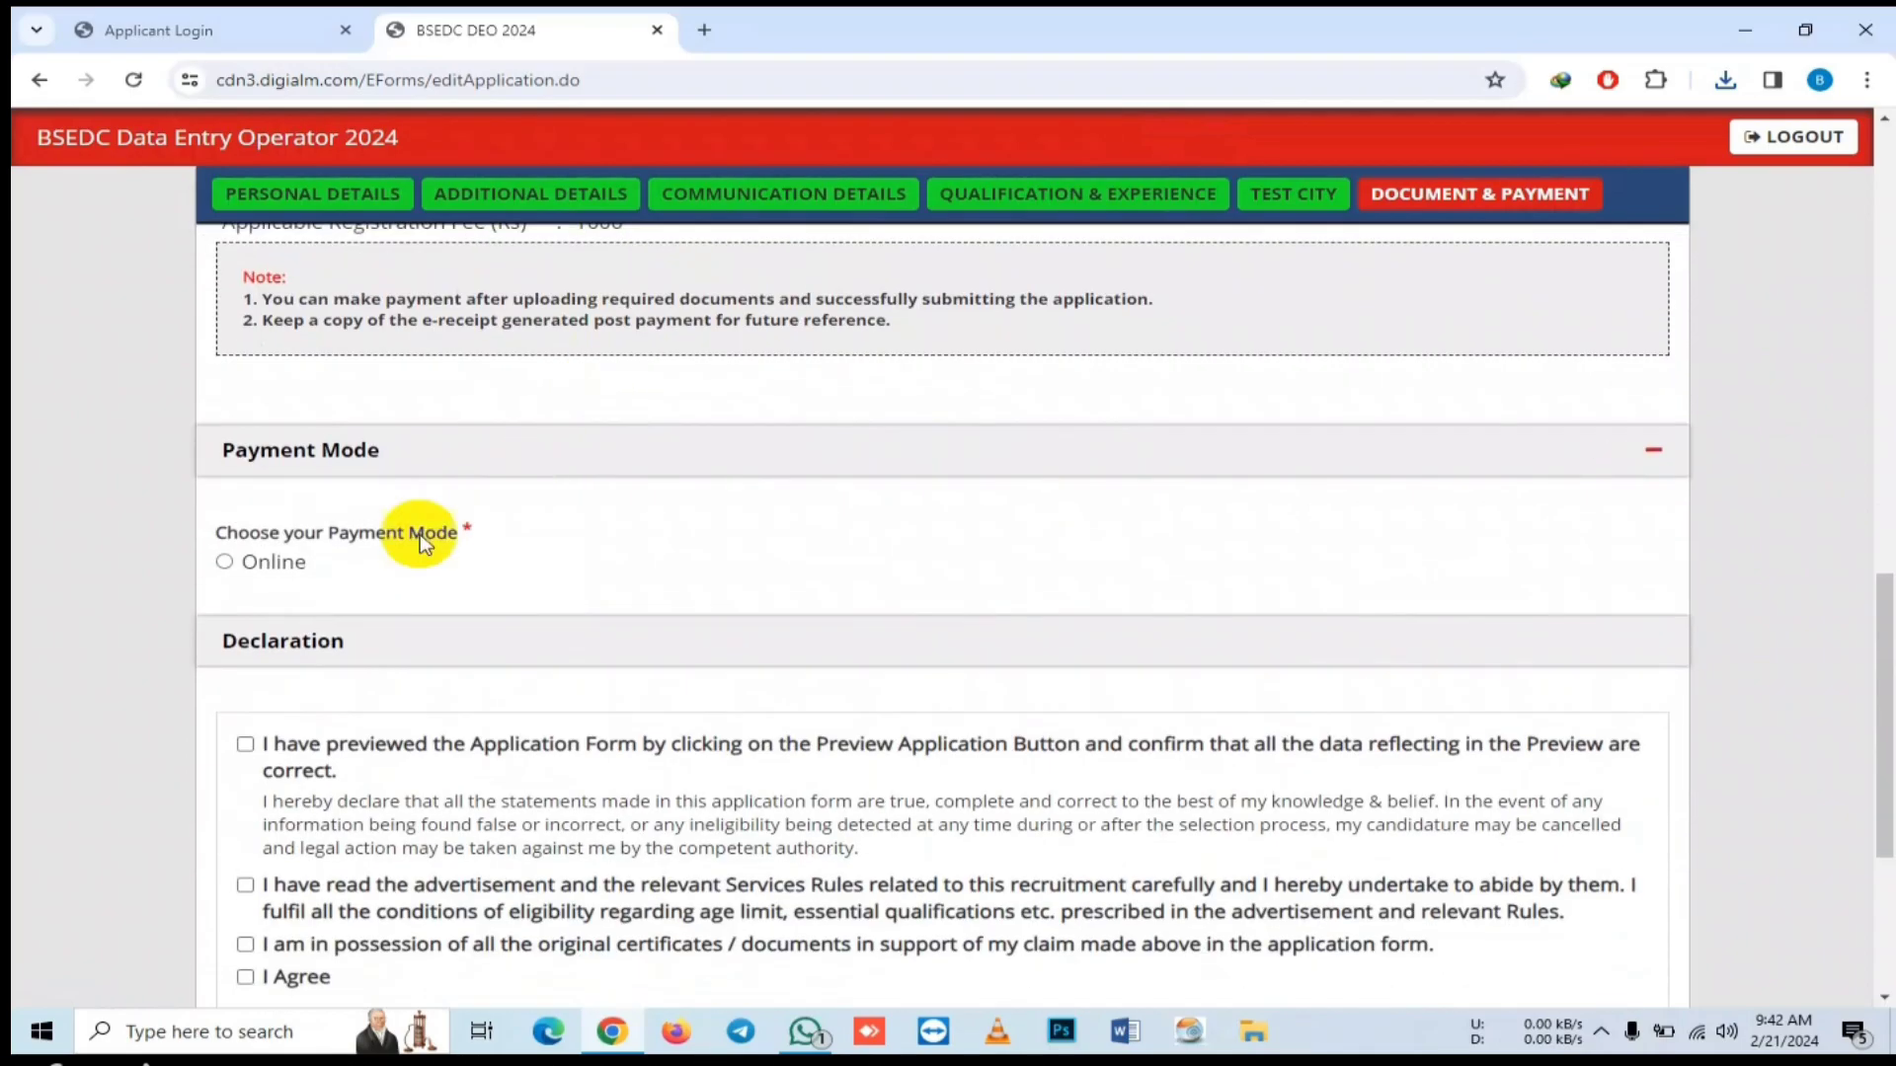
left_click(225, 563)
- Accept all four declaration statements, including I Agree, and enter the captcha characters shown in the image
scroll(395, 494, "down", 4)
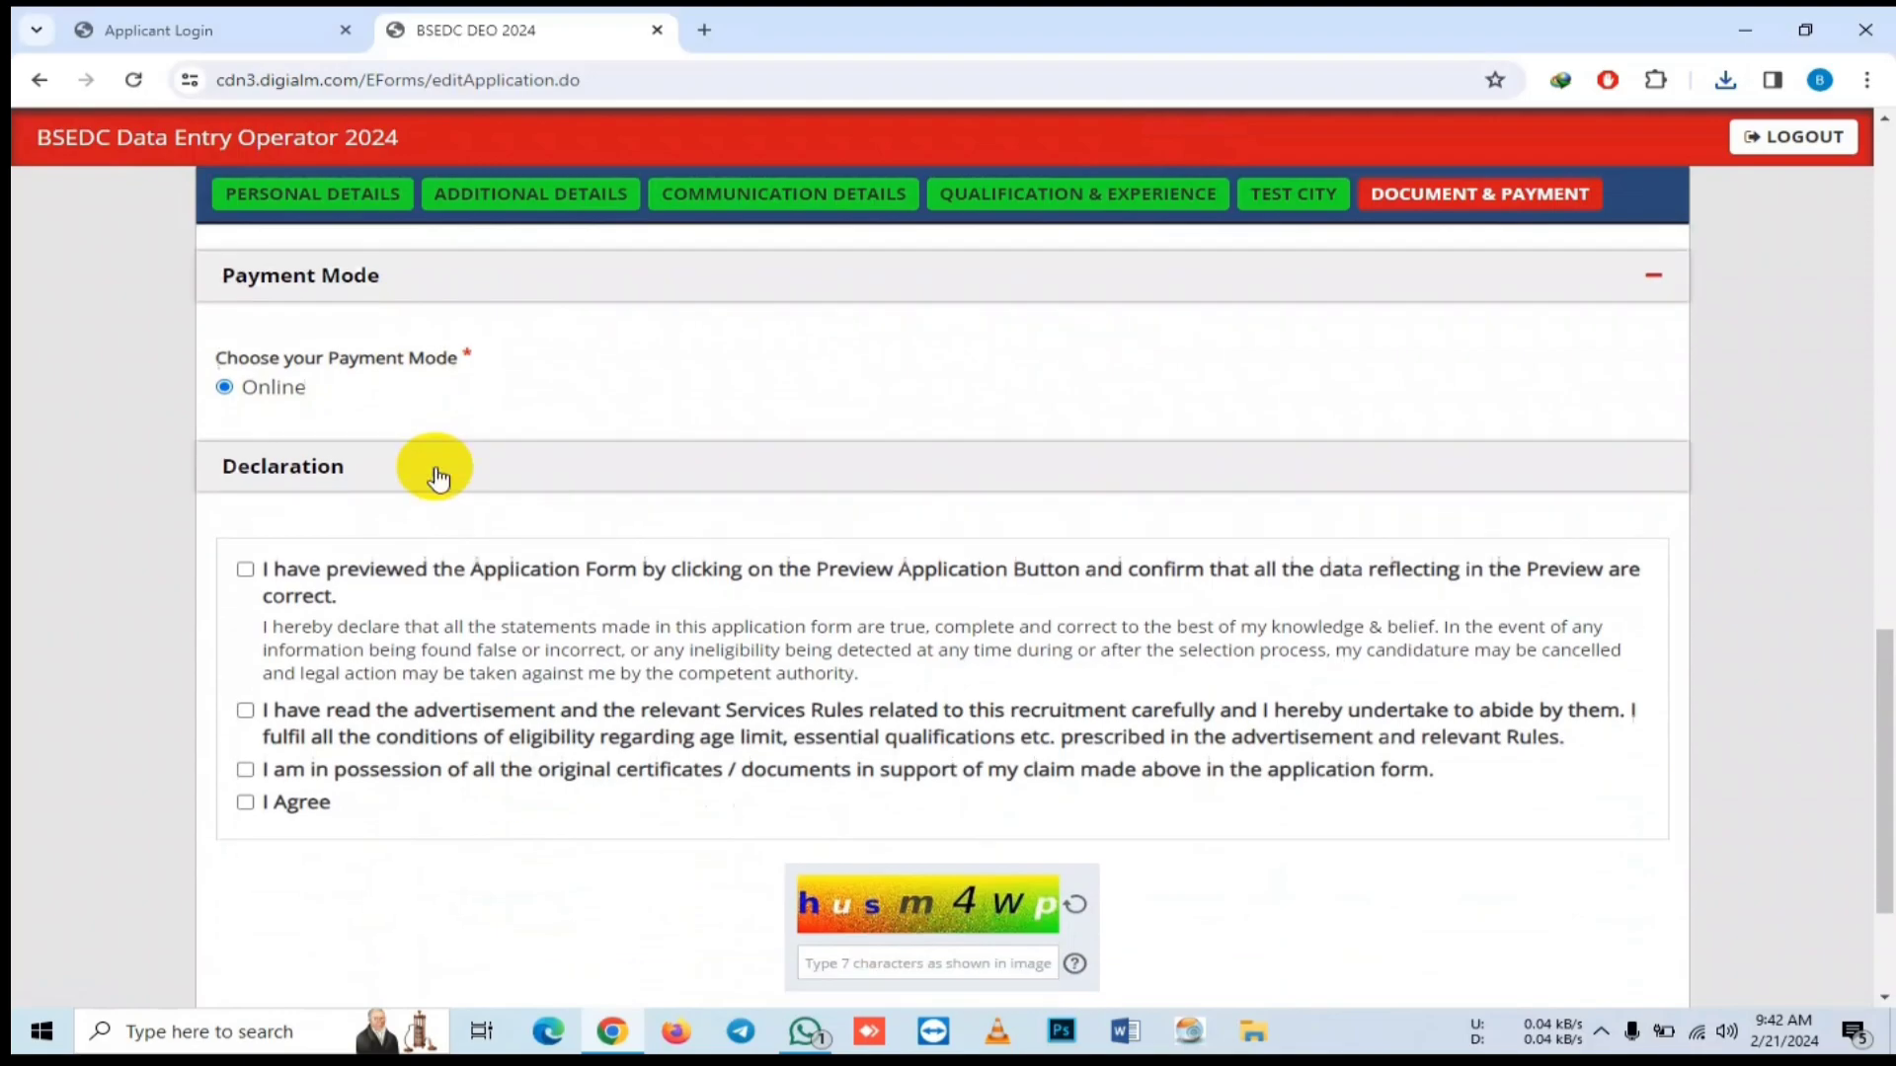
left_click(245, 435)
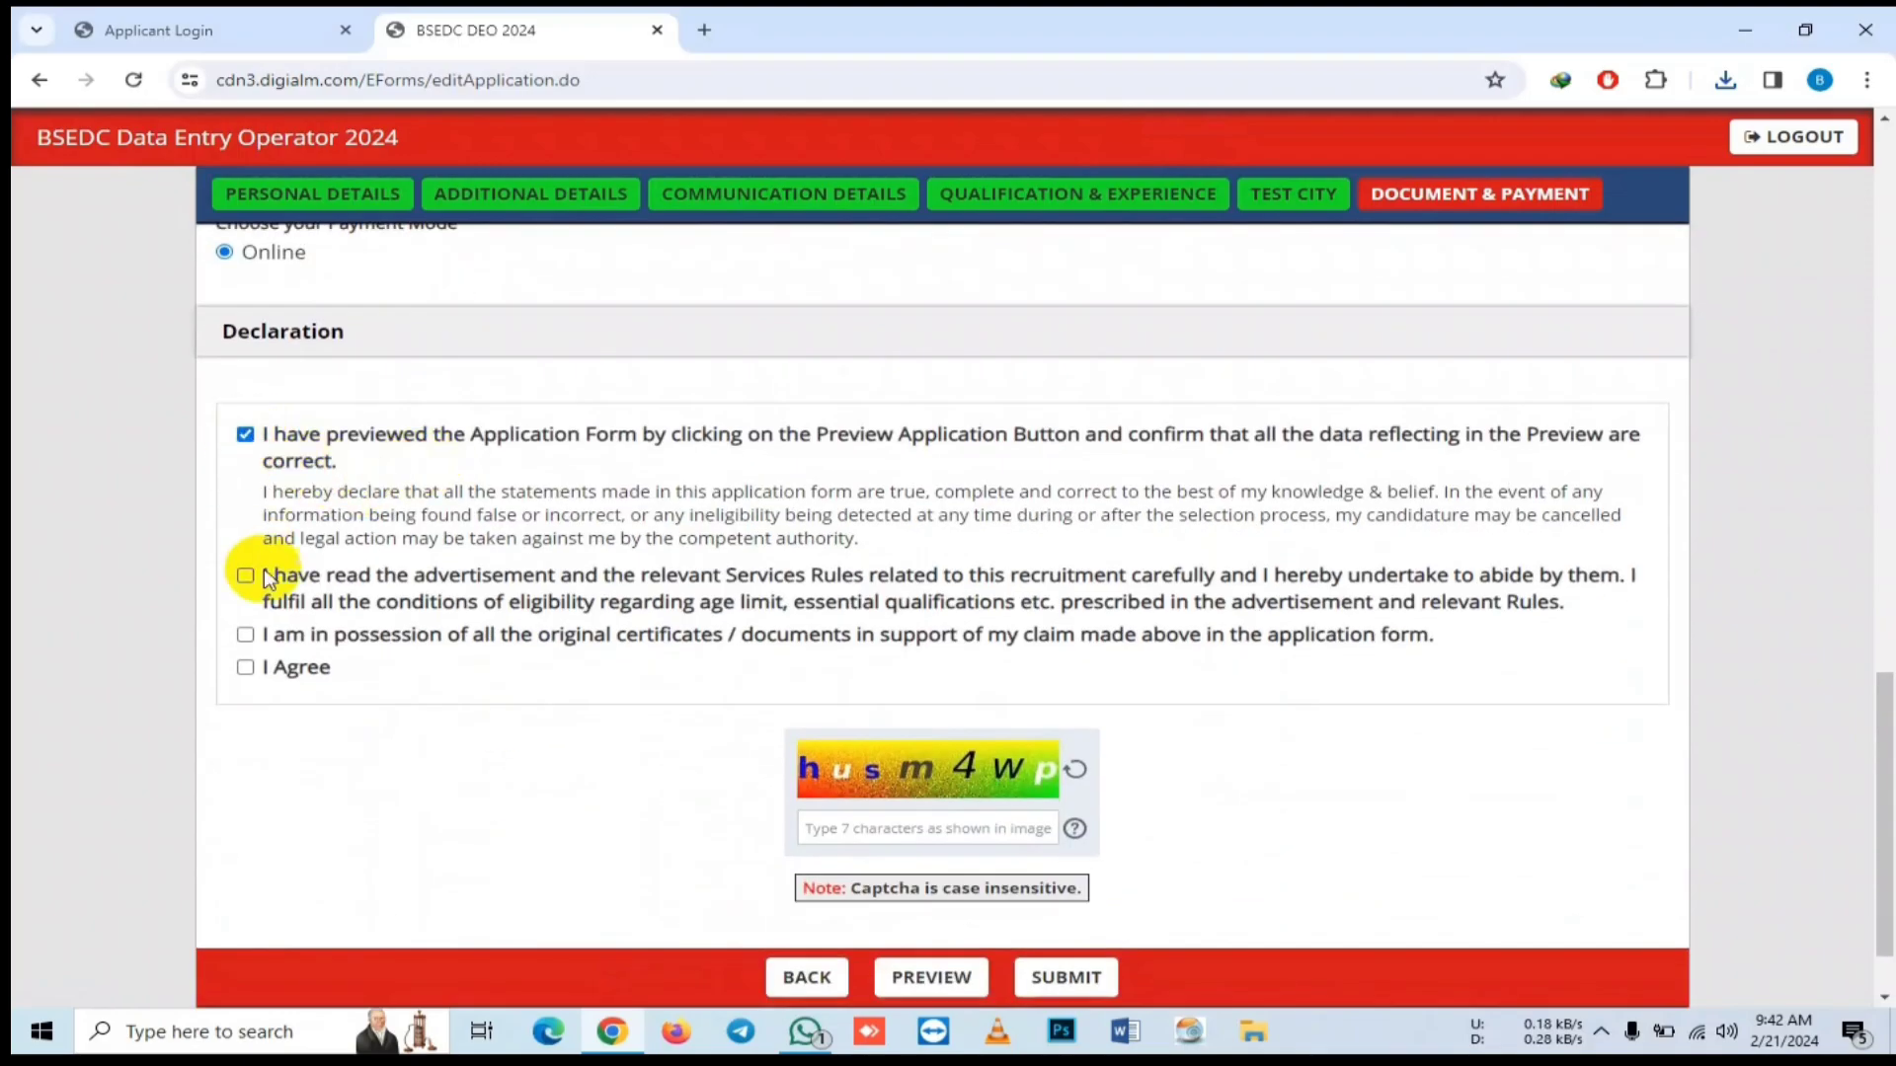
left_click(244, 634)
left_click(245, 666)
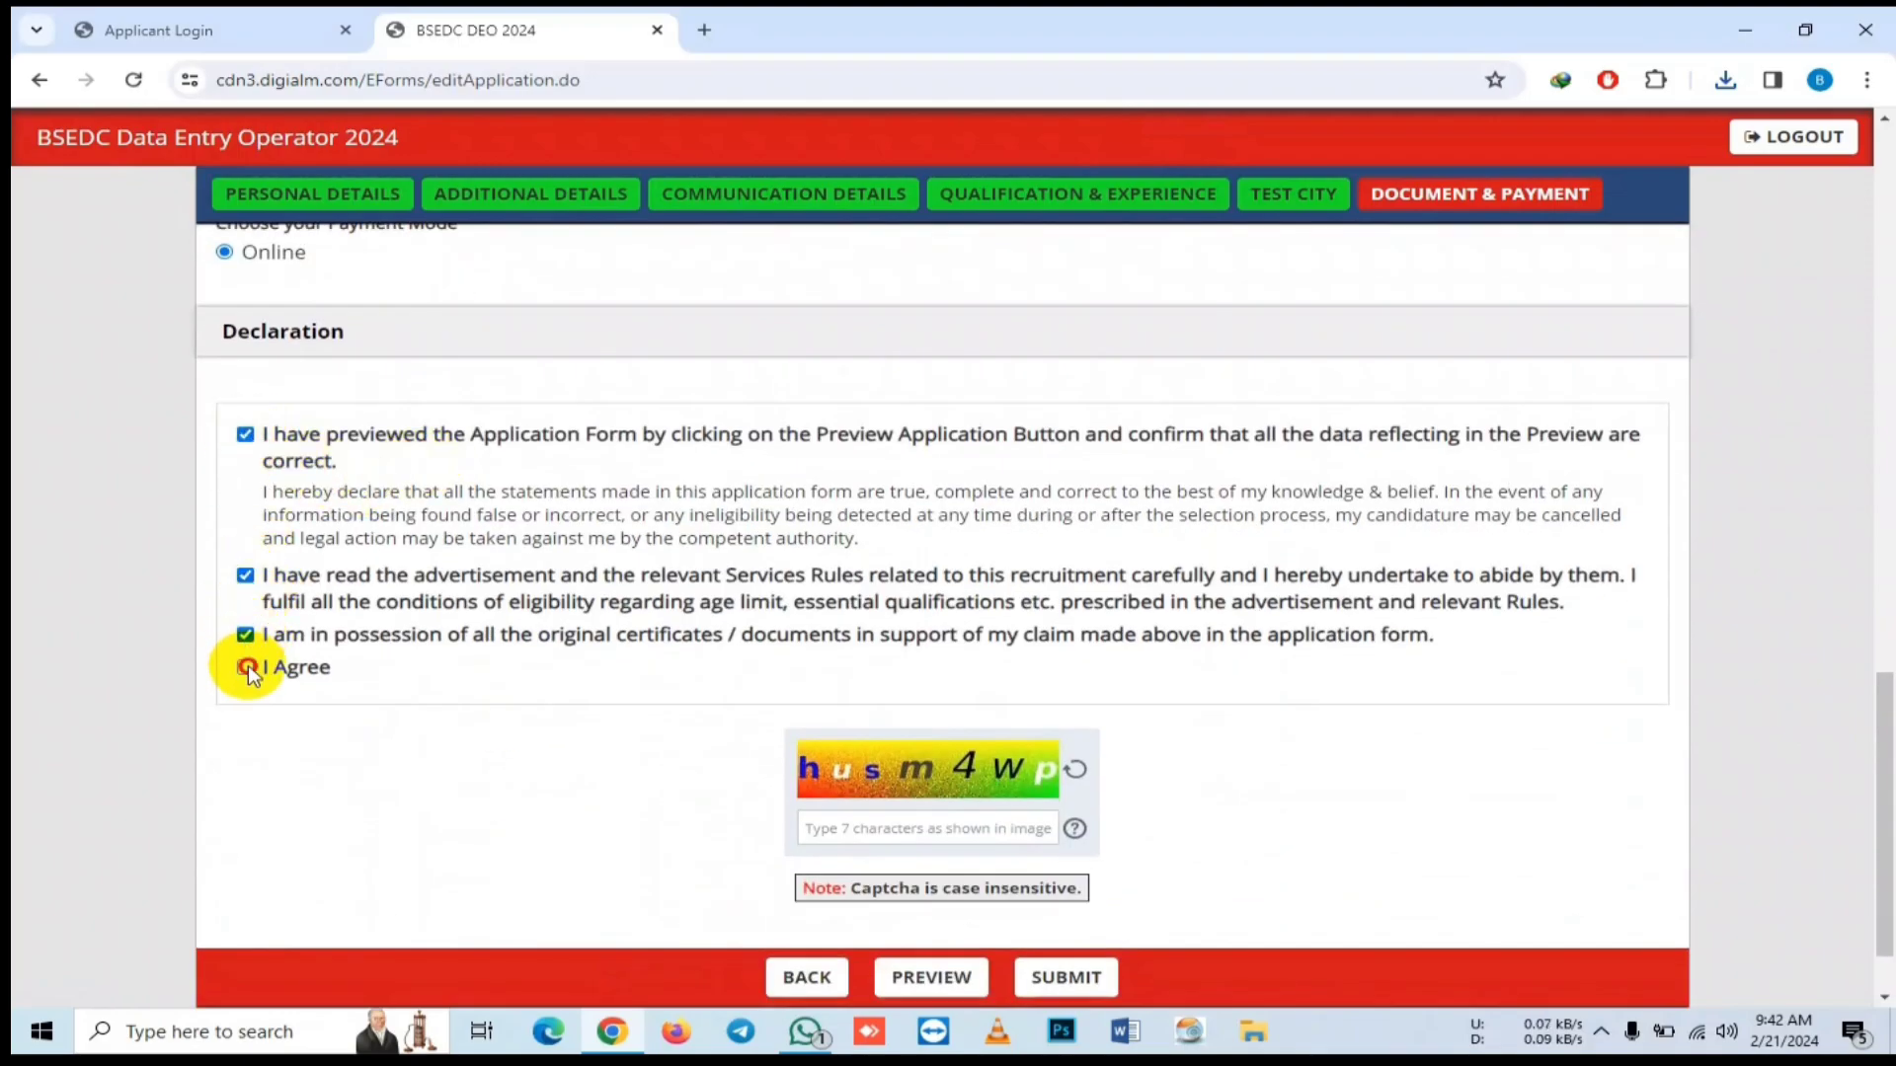
scroll(677, 481, "down", 1)
left_click(874, 731)
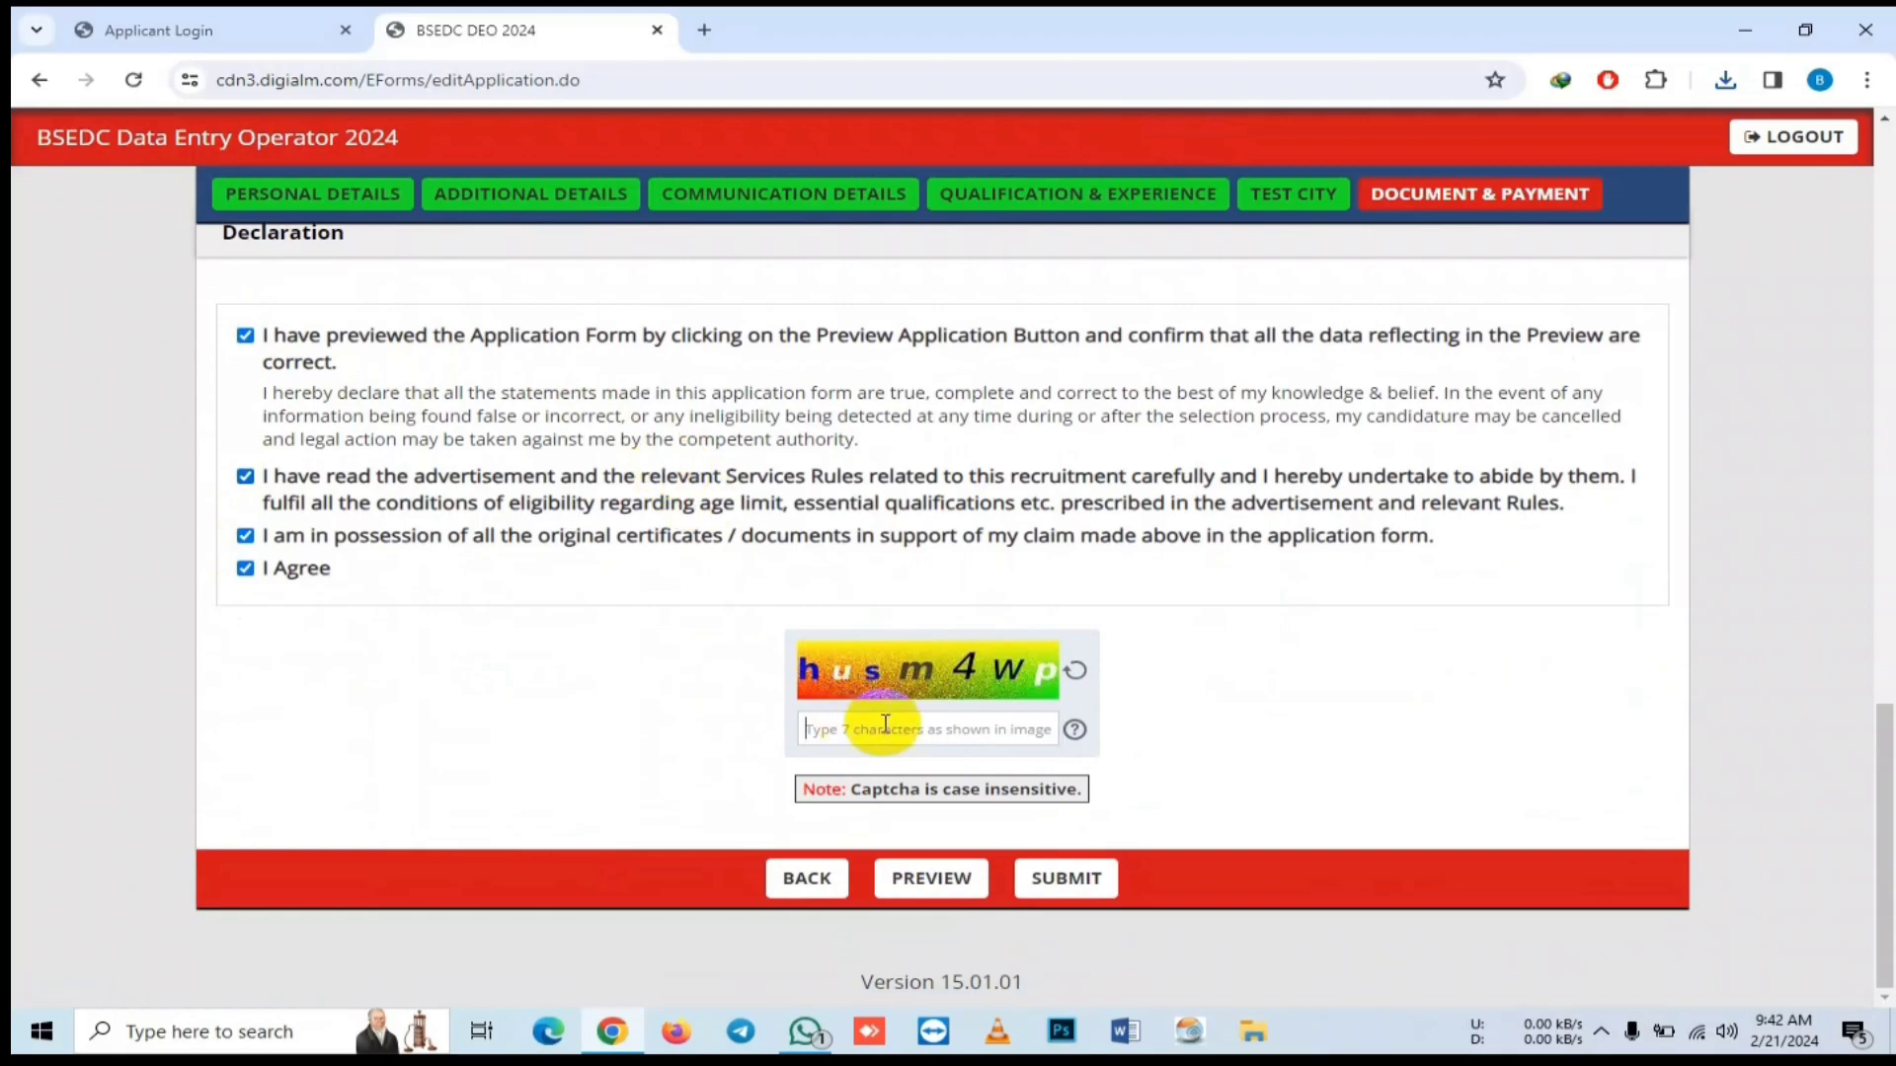
type("HU")
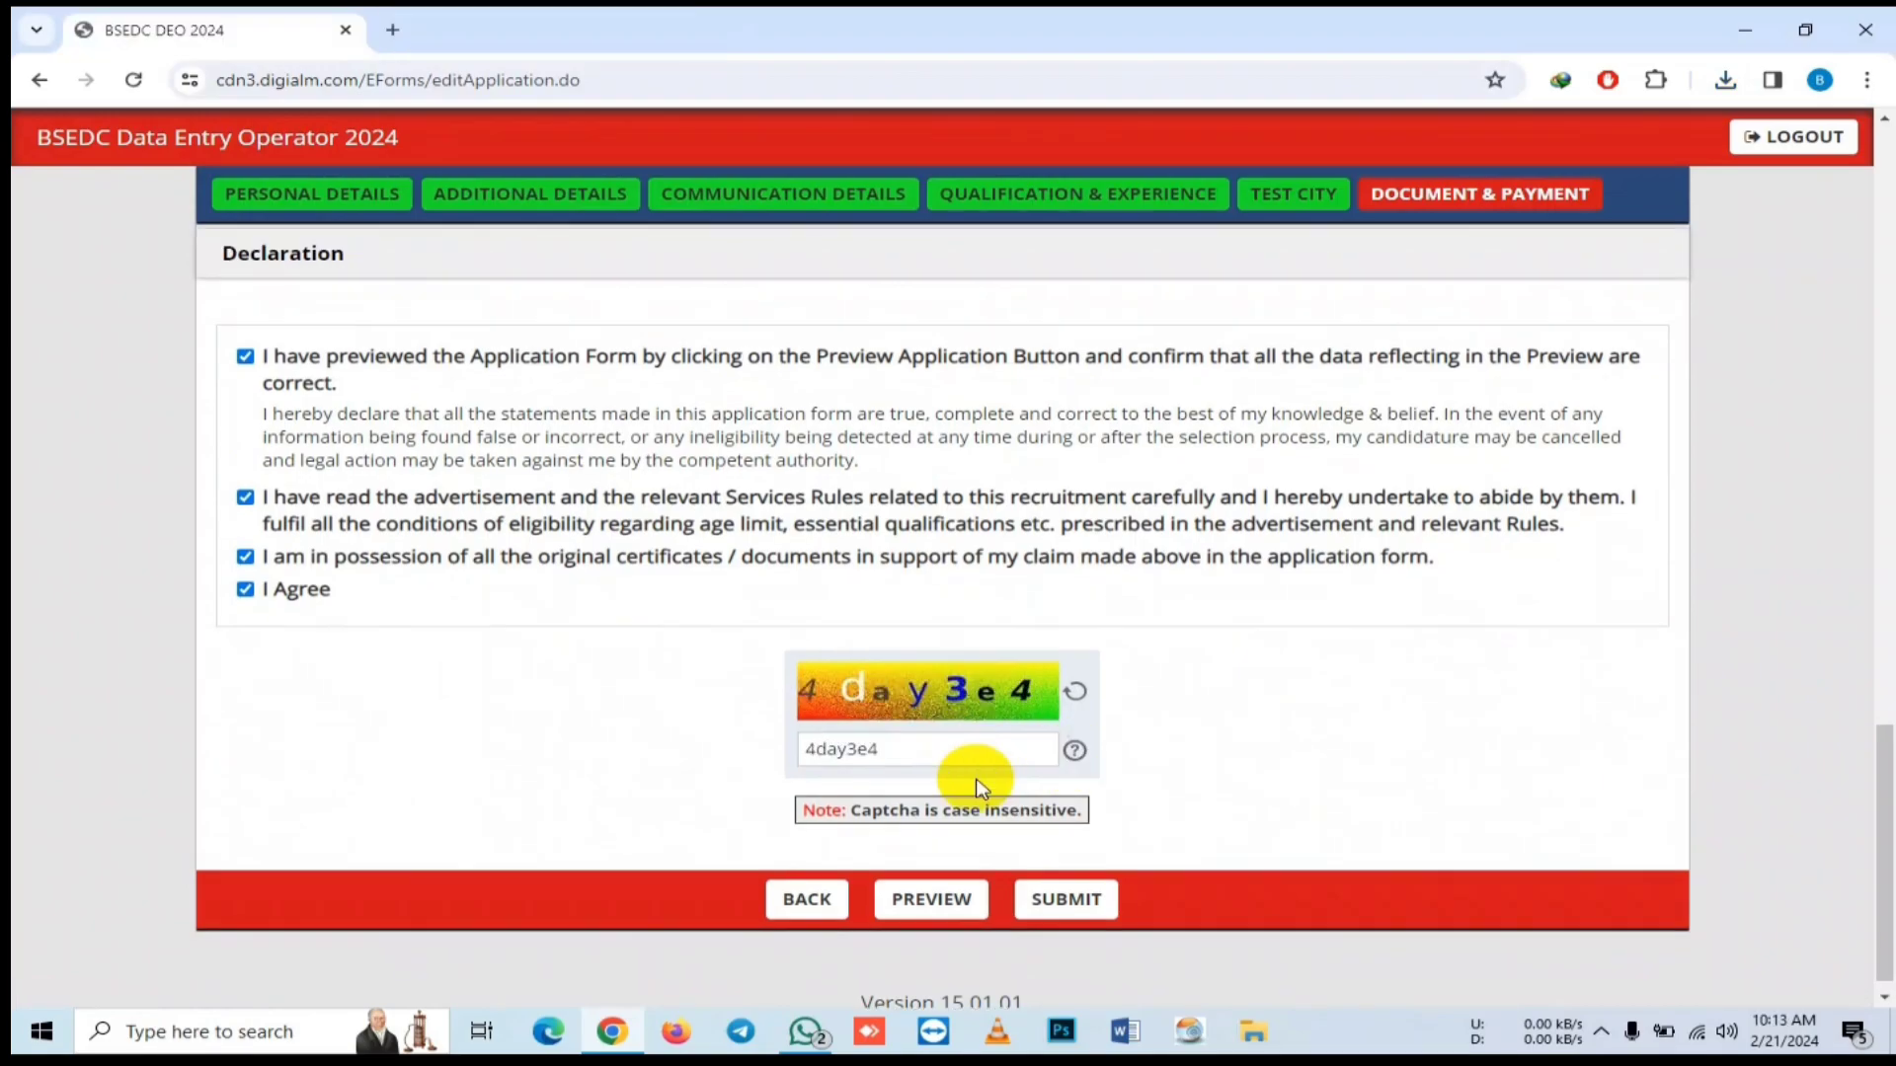
- Preview the application, review it from the personal details to the declaration, and close the preview
left_click(944, 879)
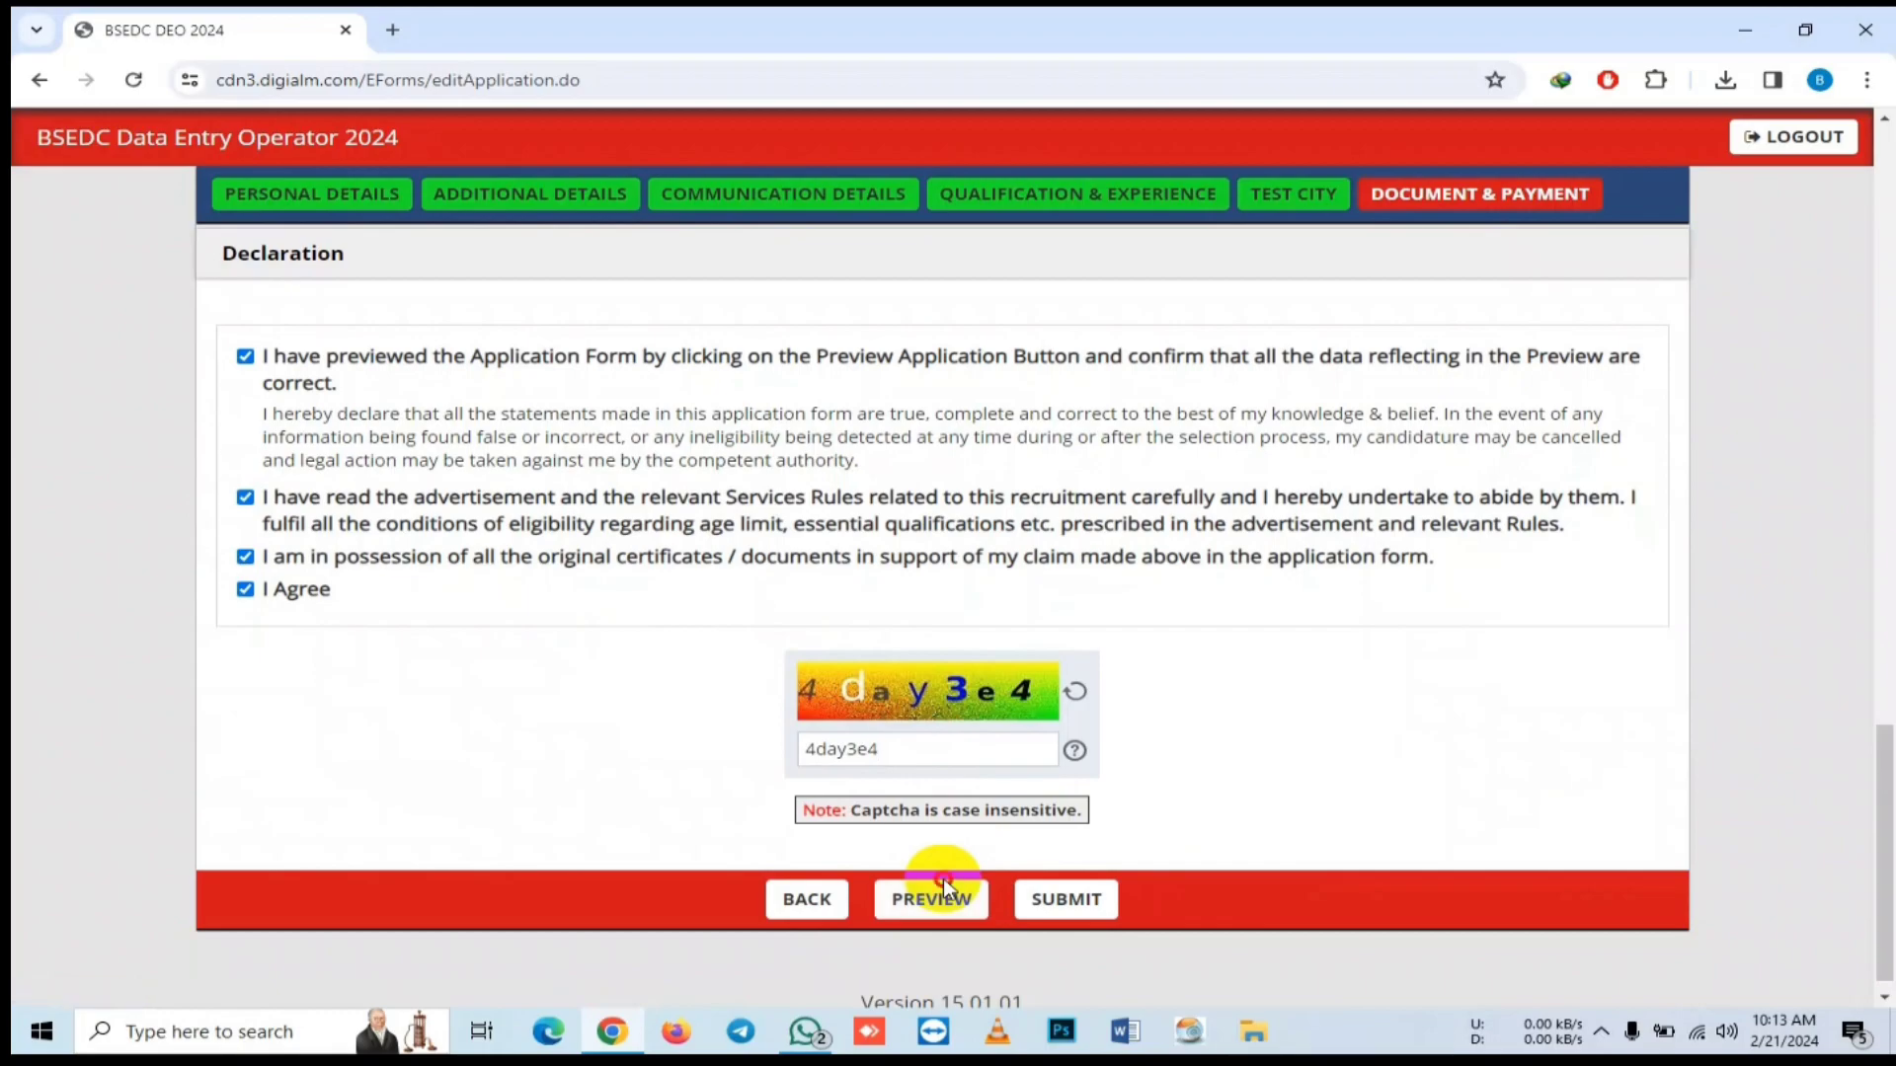
left_click(939, 895)
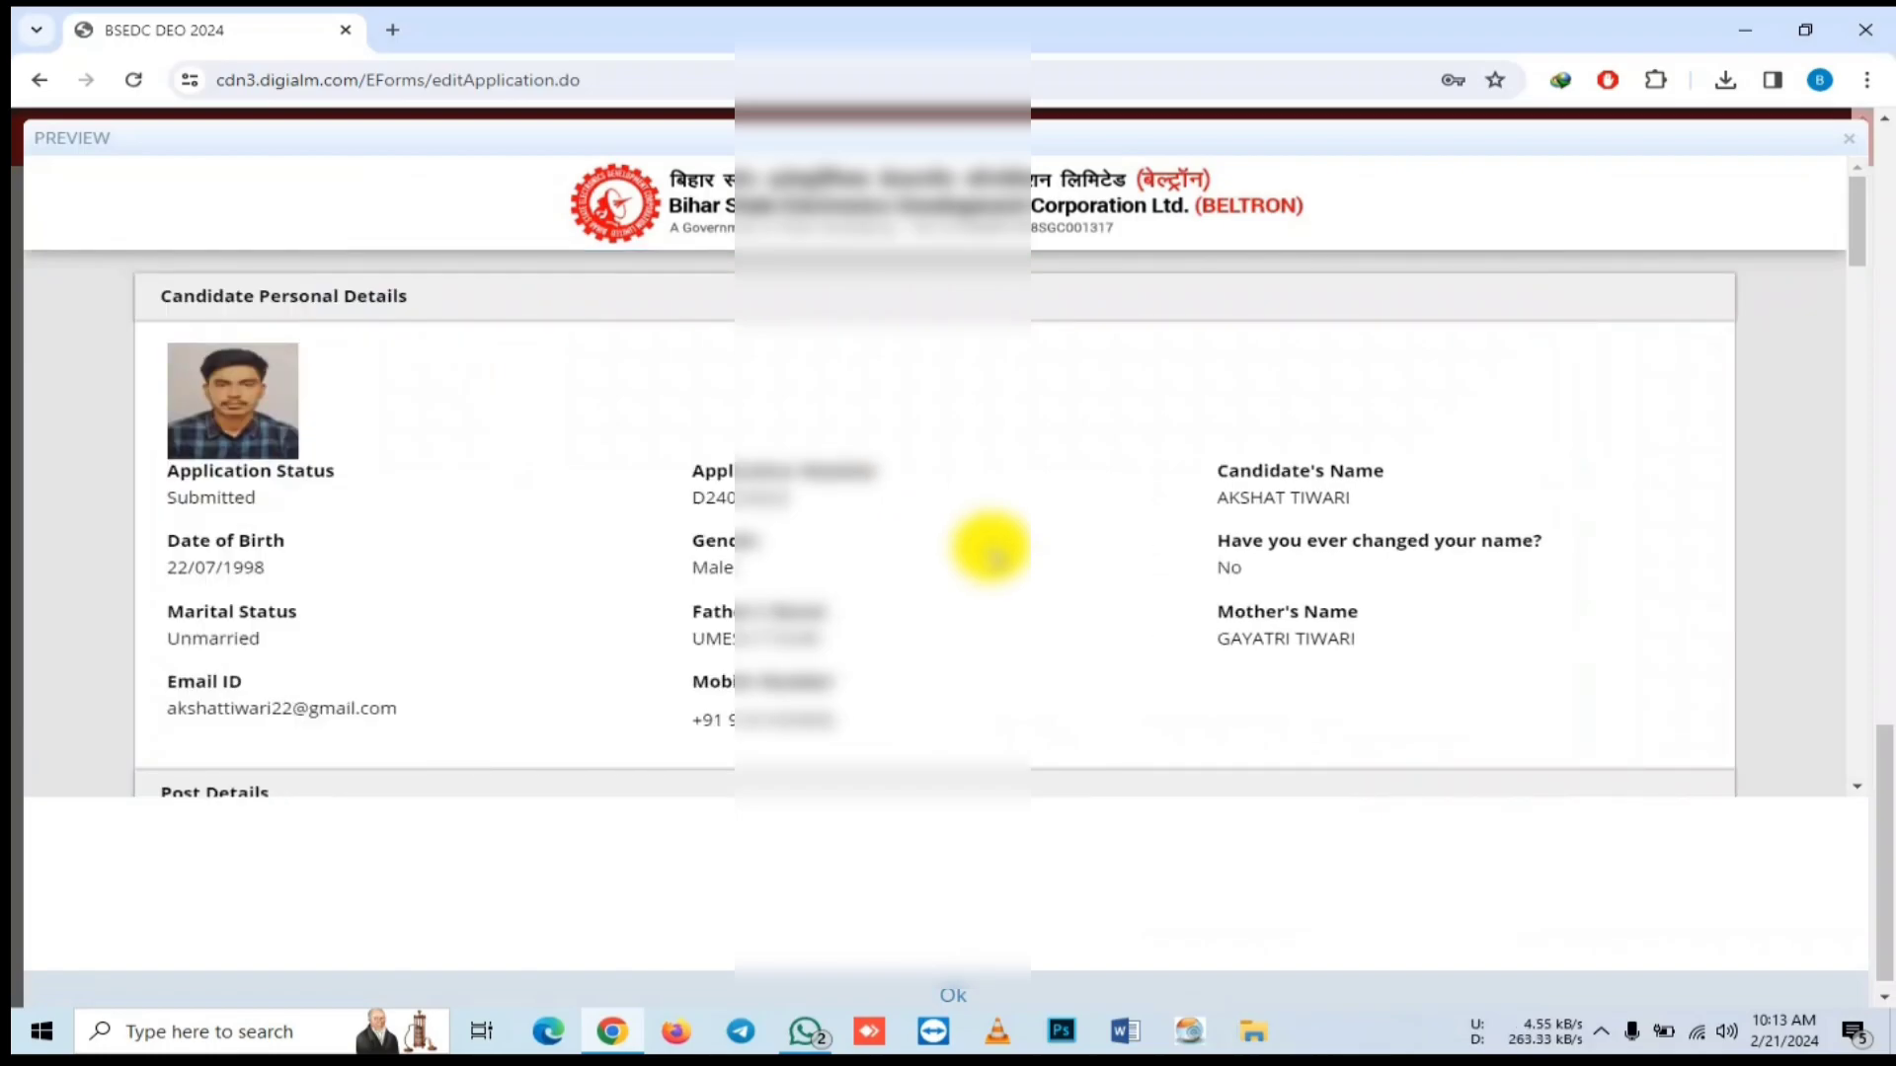
scroll(995, 556, "down", 1)
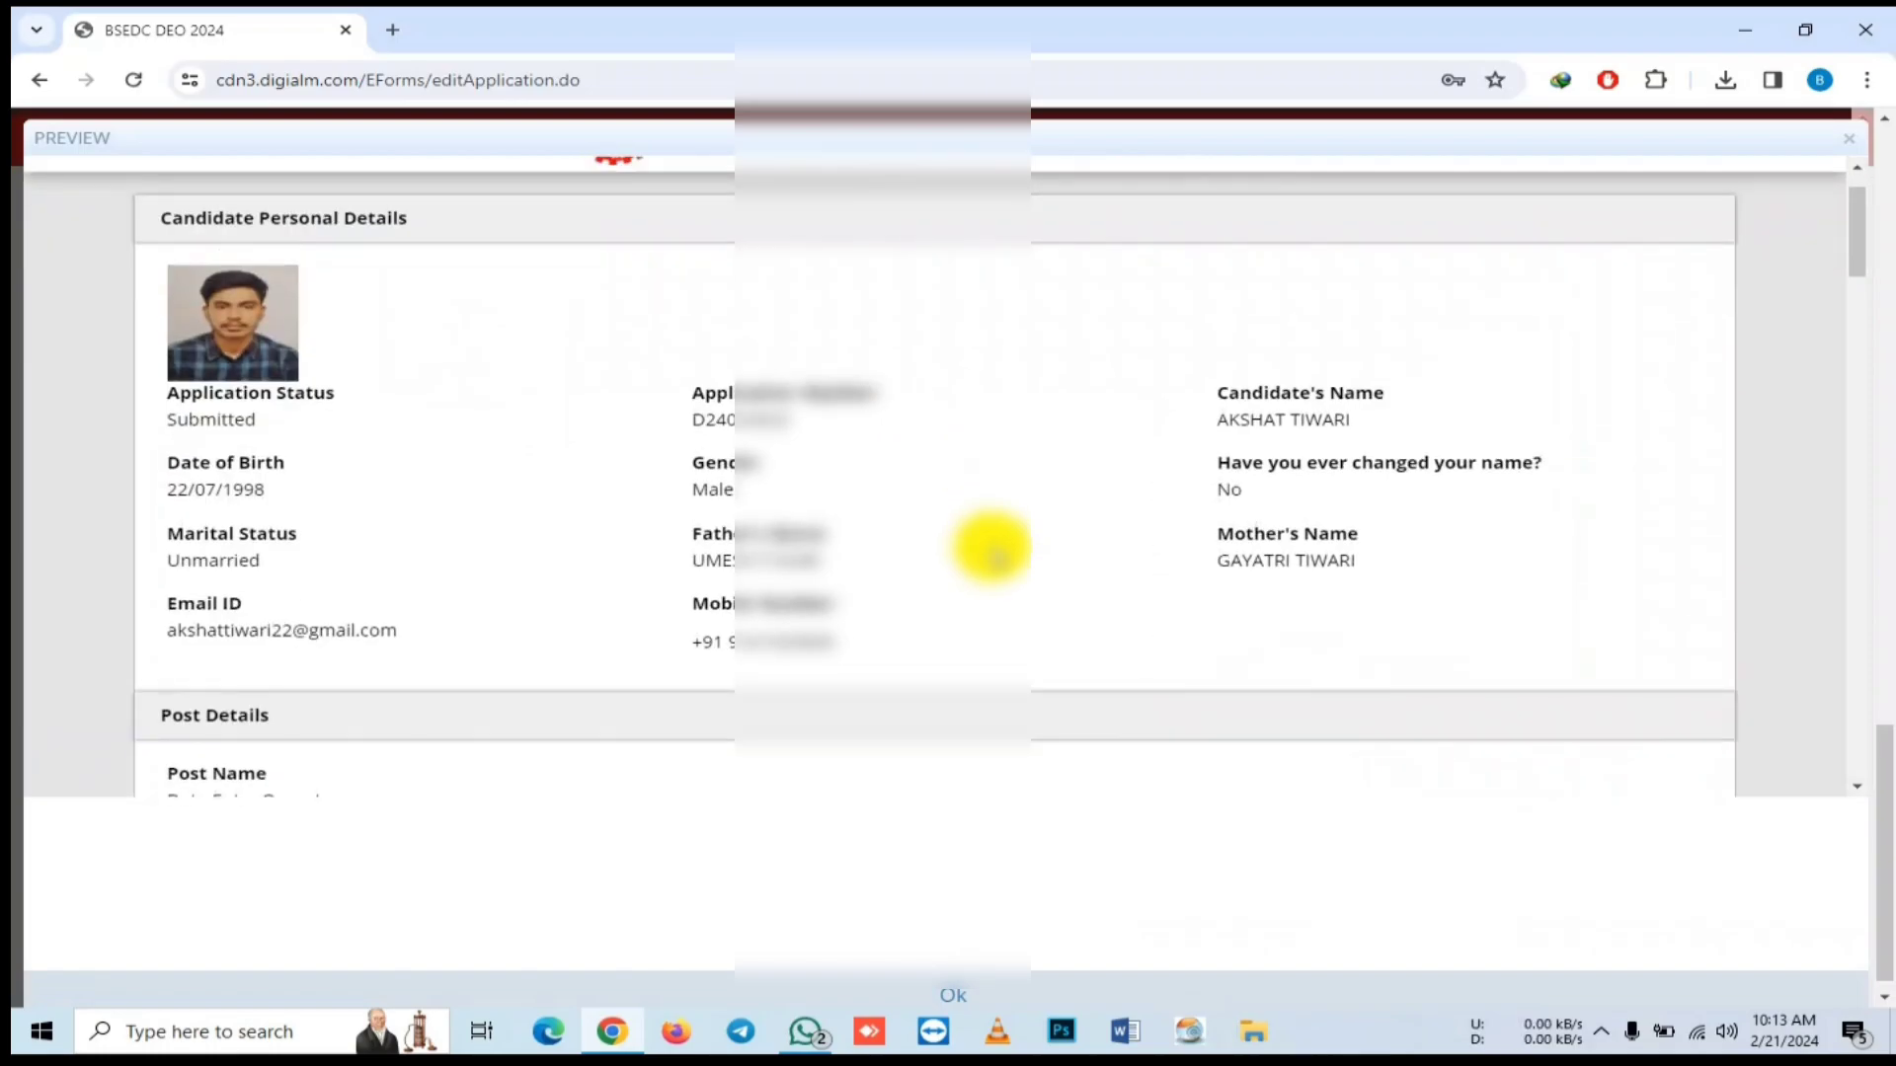
scroll(993, 549, "down", 4)
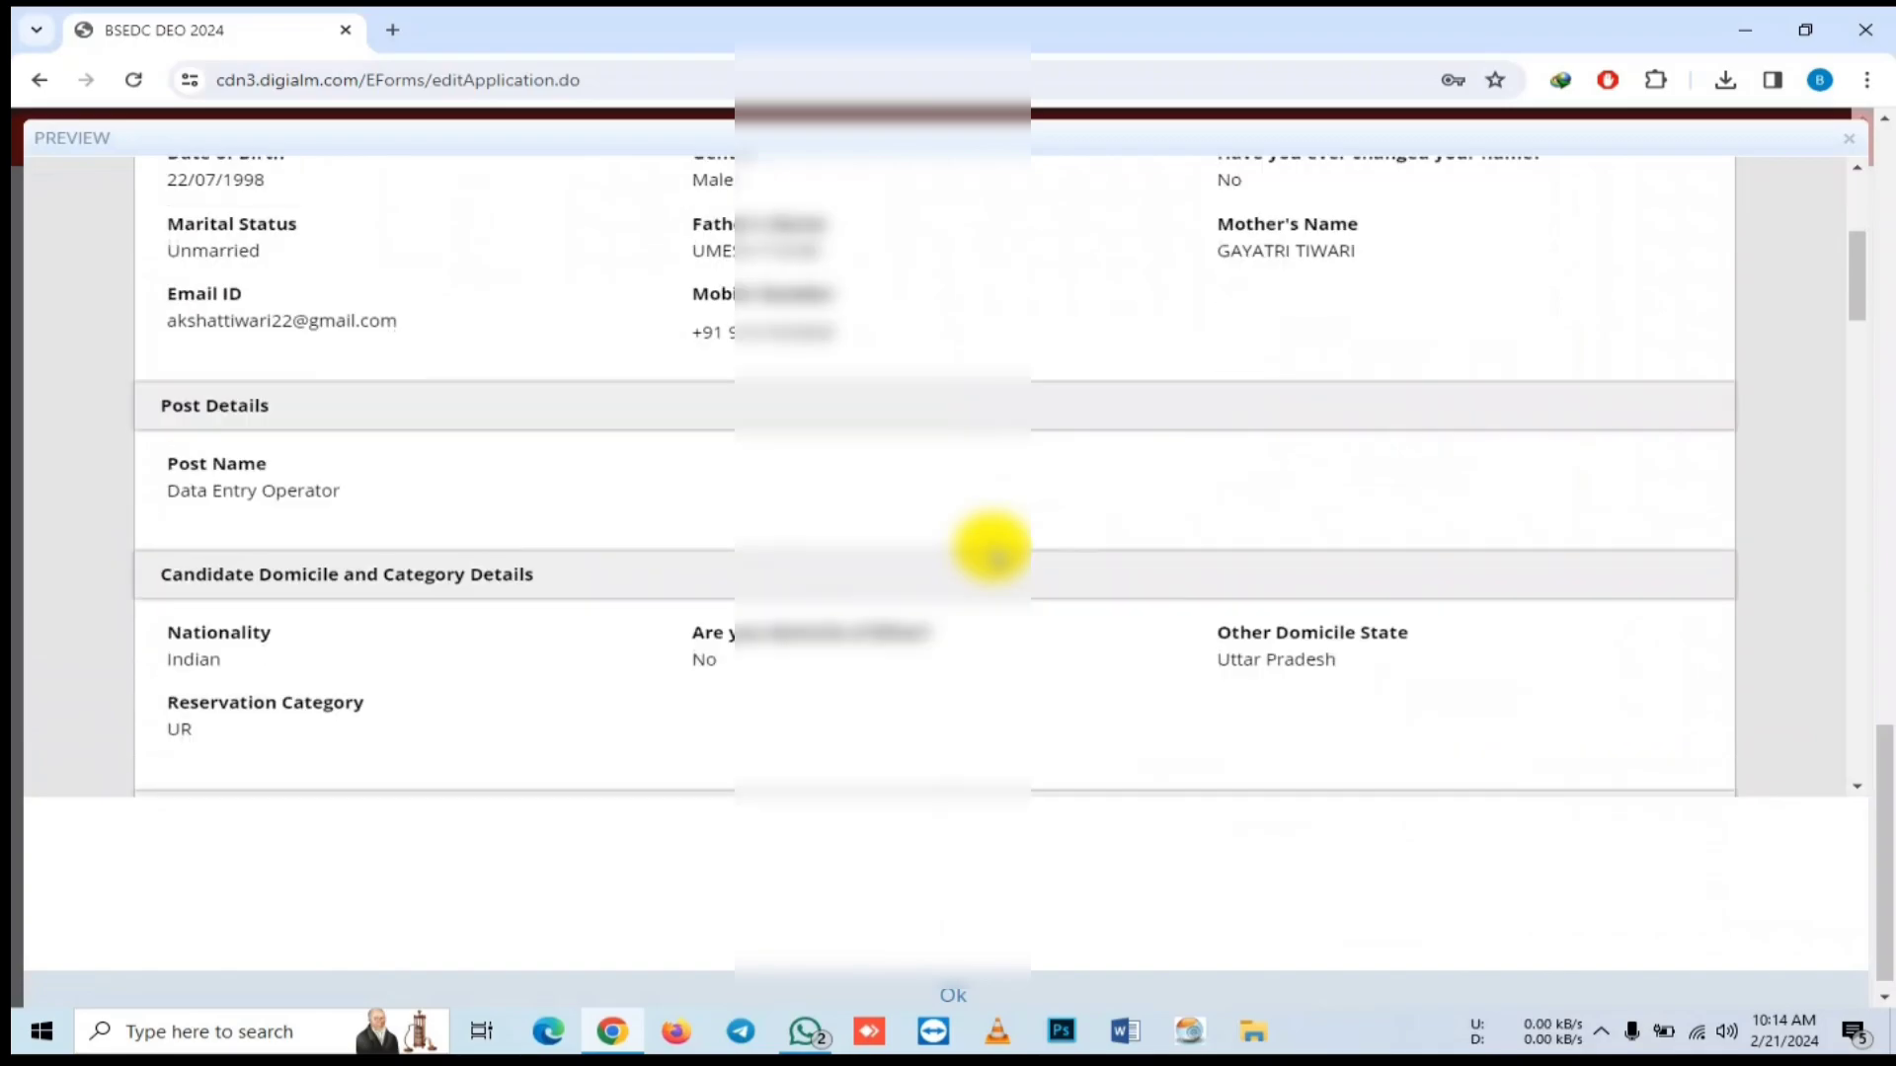
scroll(992, 549, "down", 3)
scroll(995, 556, "down", 3)
scroll(996, 556, "down", 6)
scroll(995, 556, "down", 10)
scroll(993, 547, "down", 14)
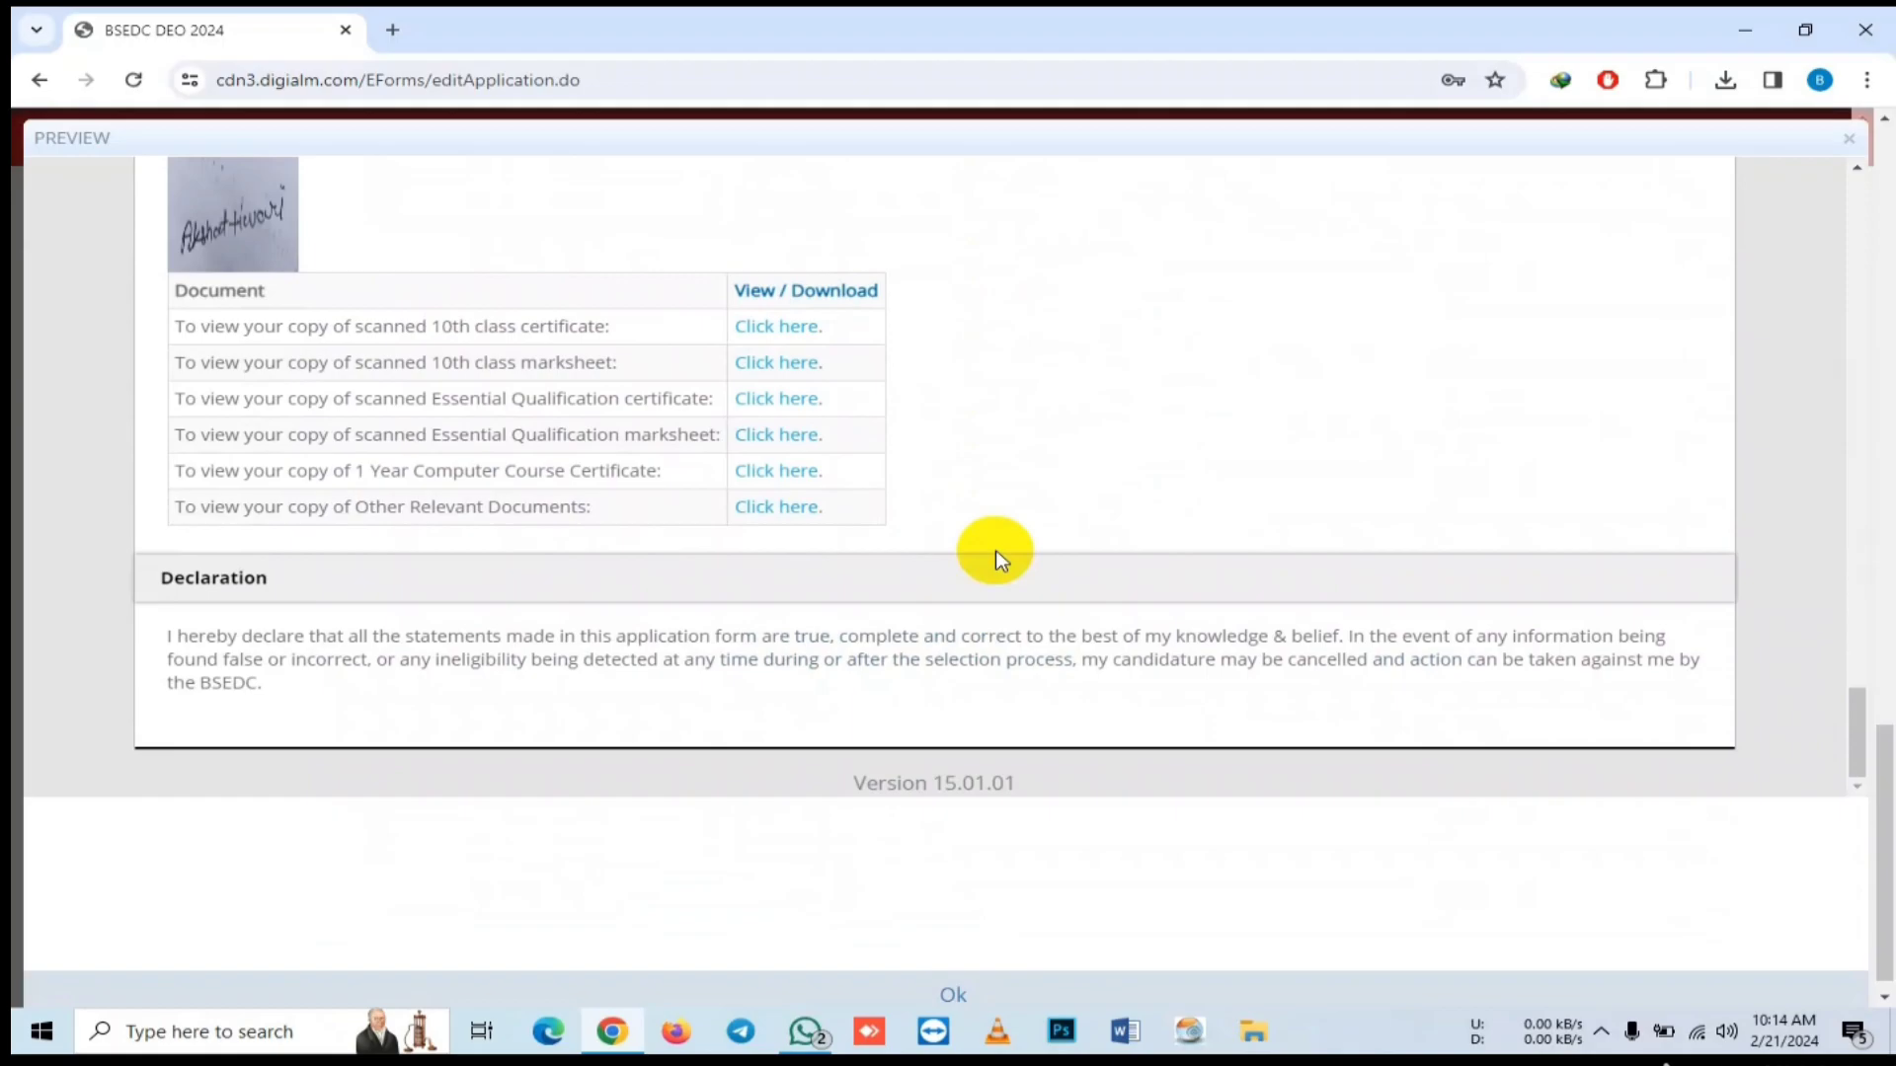
scroll(996, 549, "up", 20)
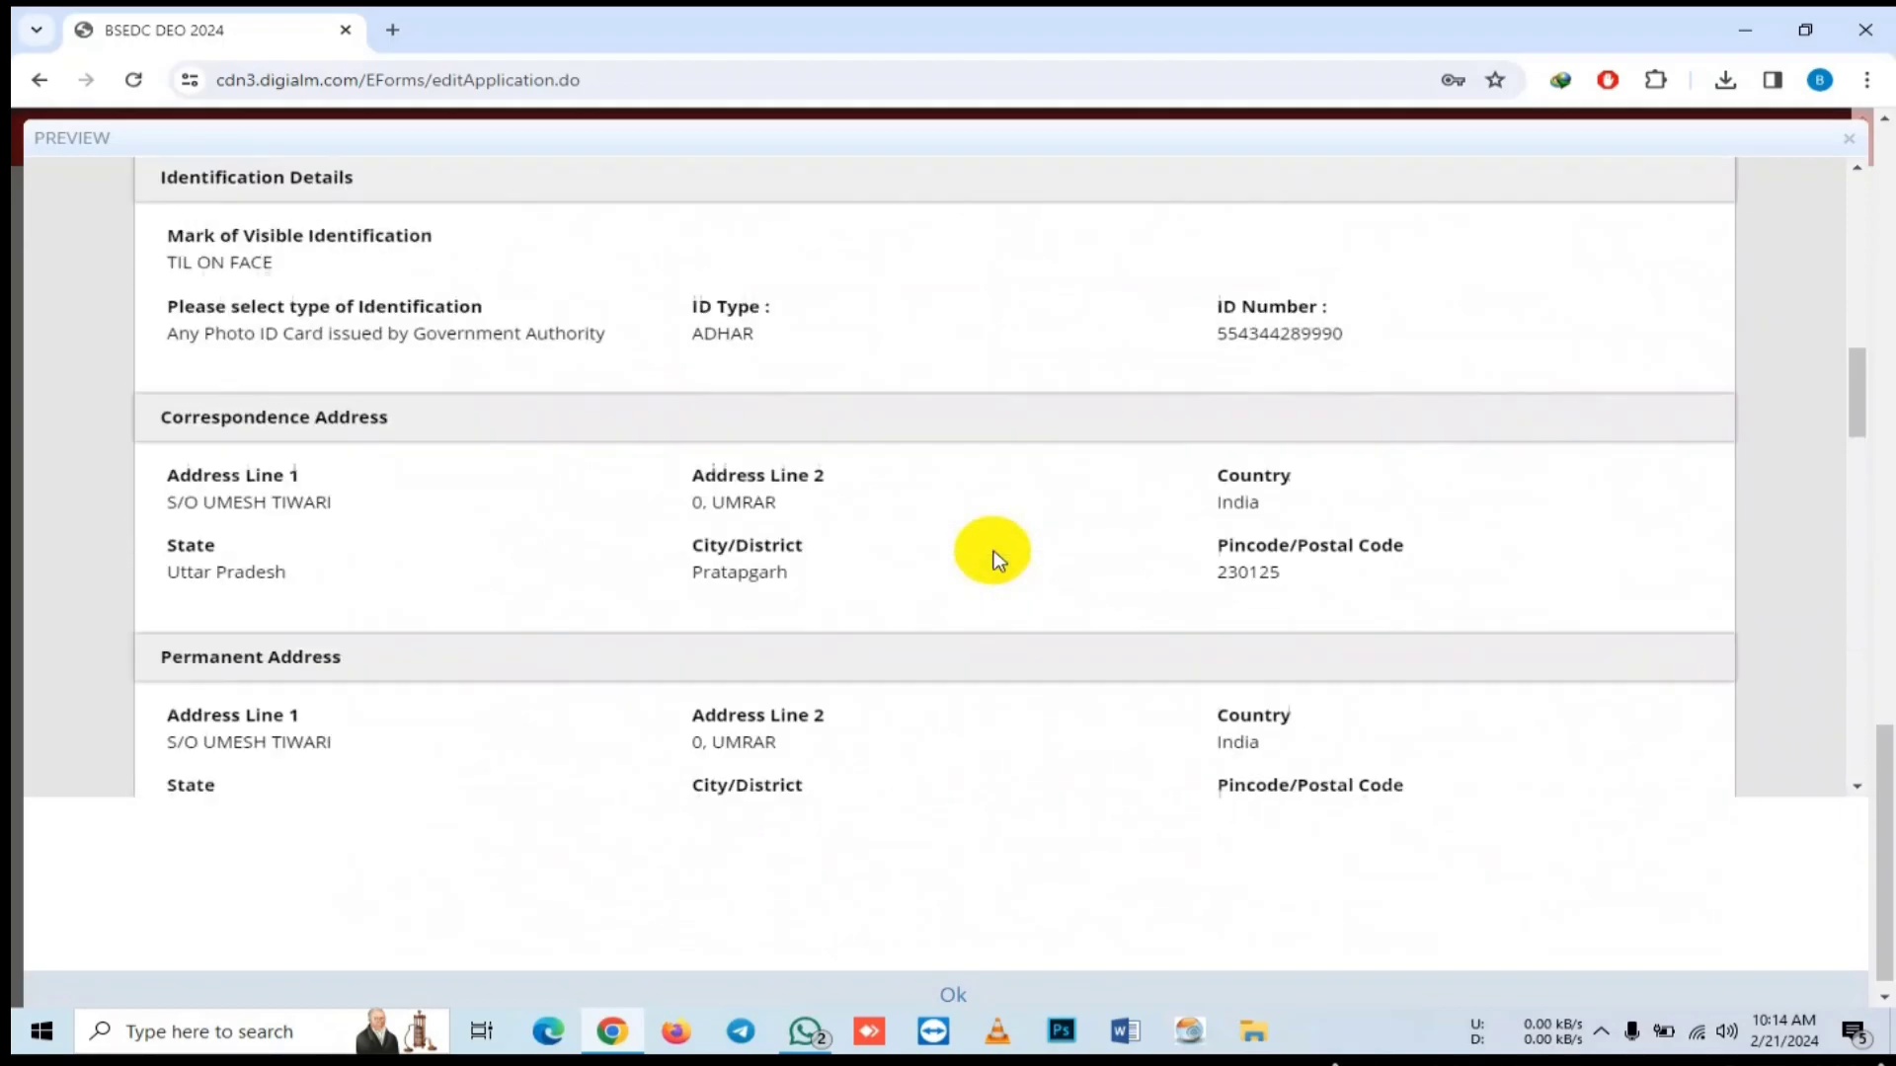
scroll(994, 549, "up", 8)
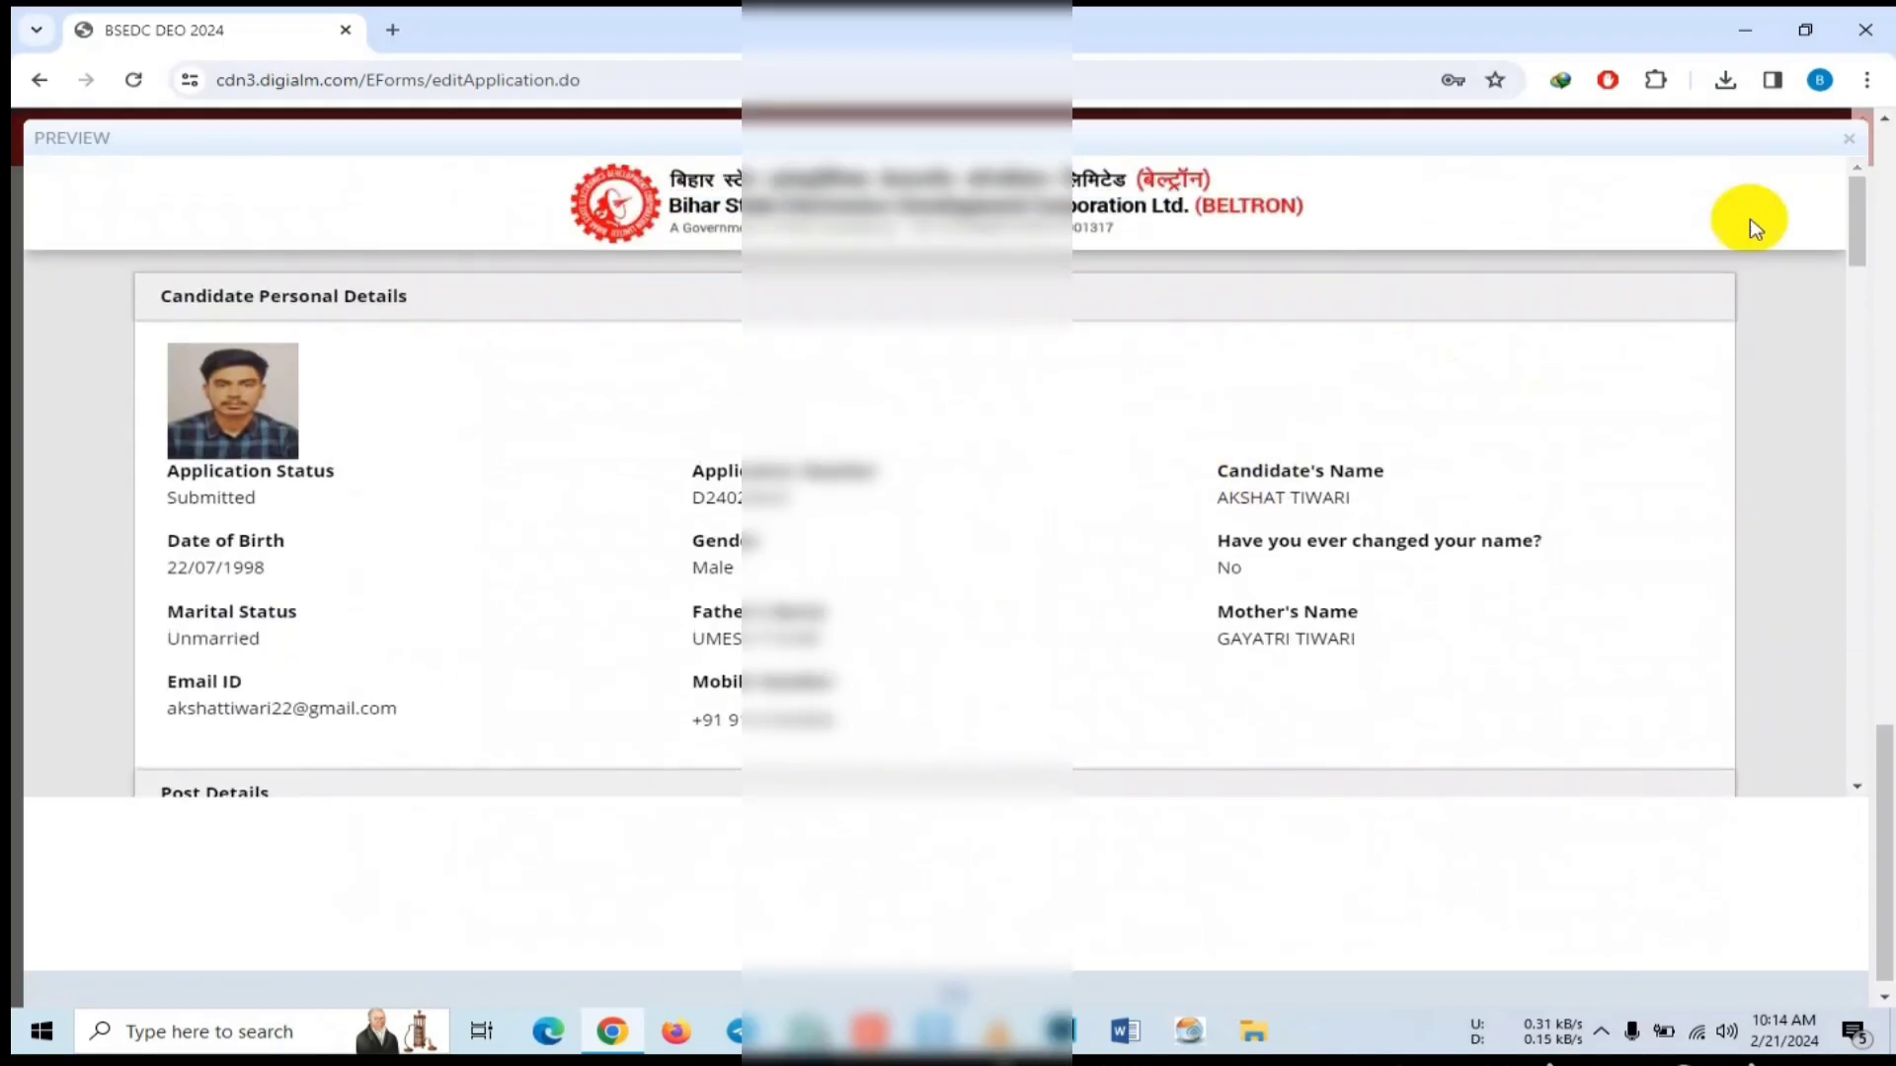
left_click(1846, 144)
- Submit the application, proceed with the Rs. 1000 payment by BHIM UPI QR, and reveal the QR code for scanning
left_click(1072, 877)
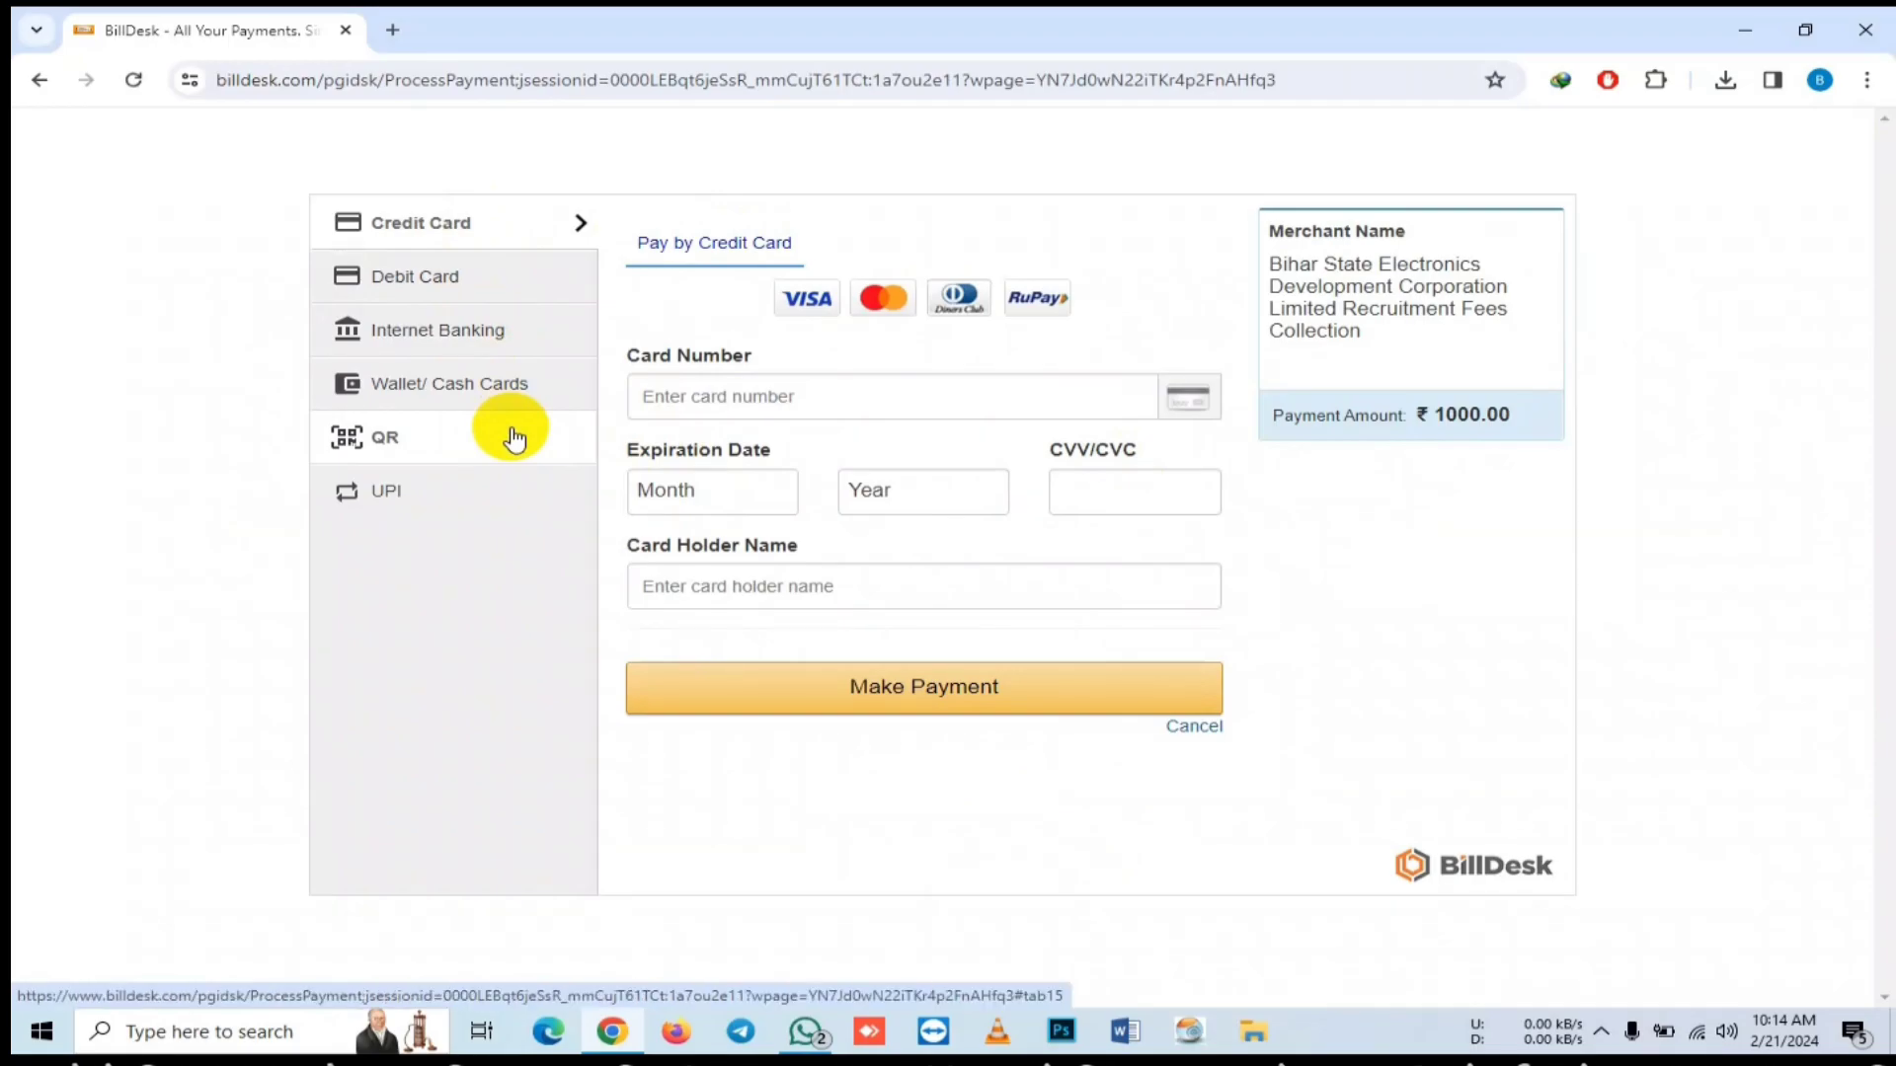
left_click(513, 435)
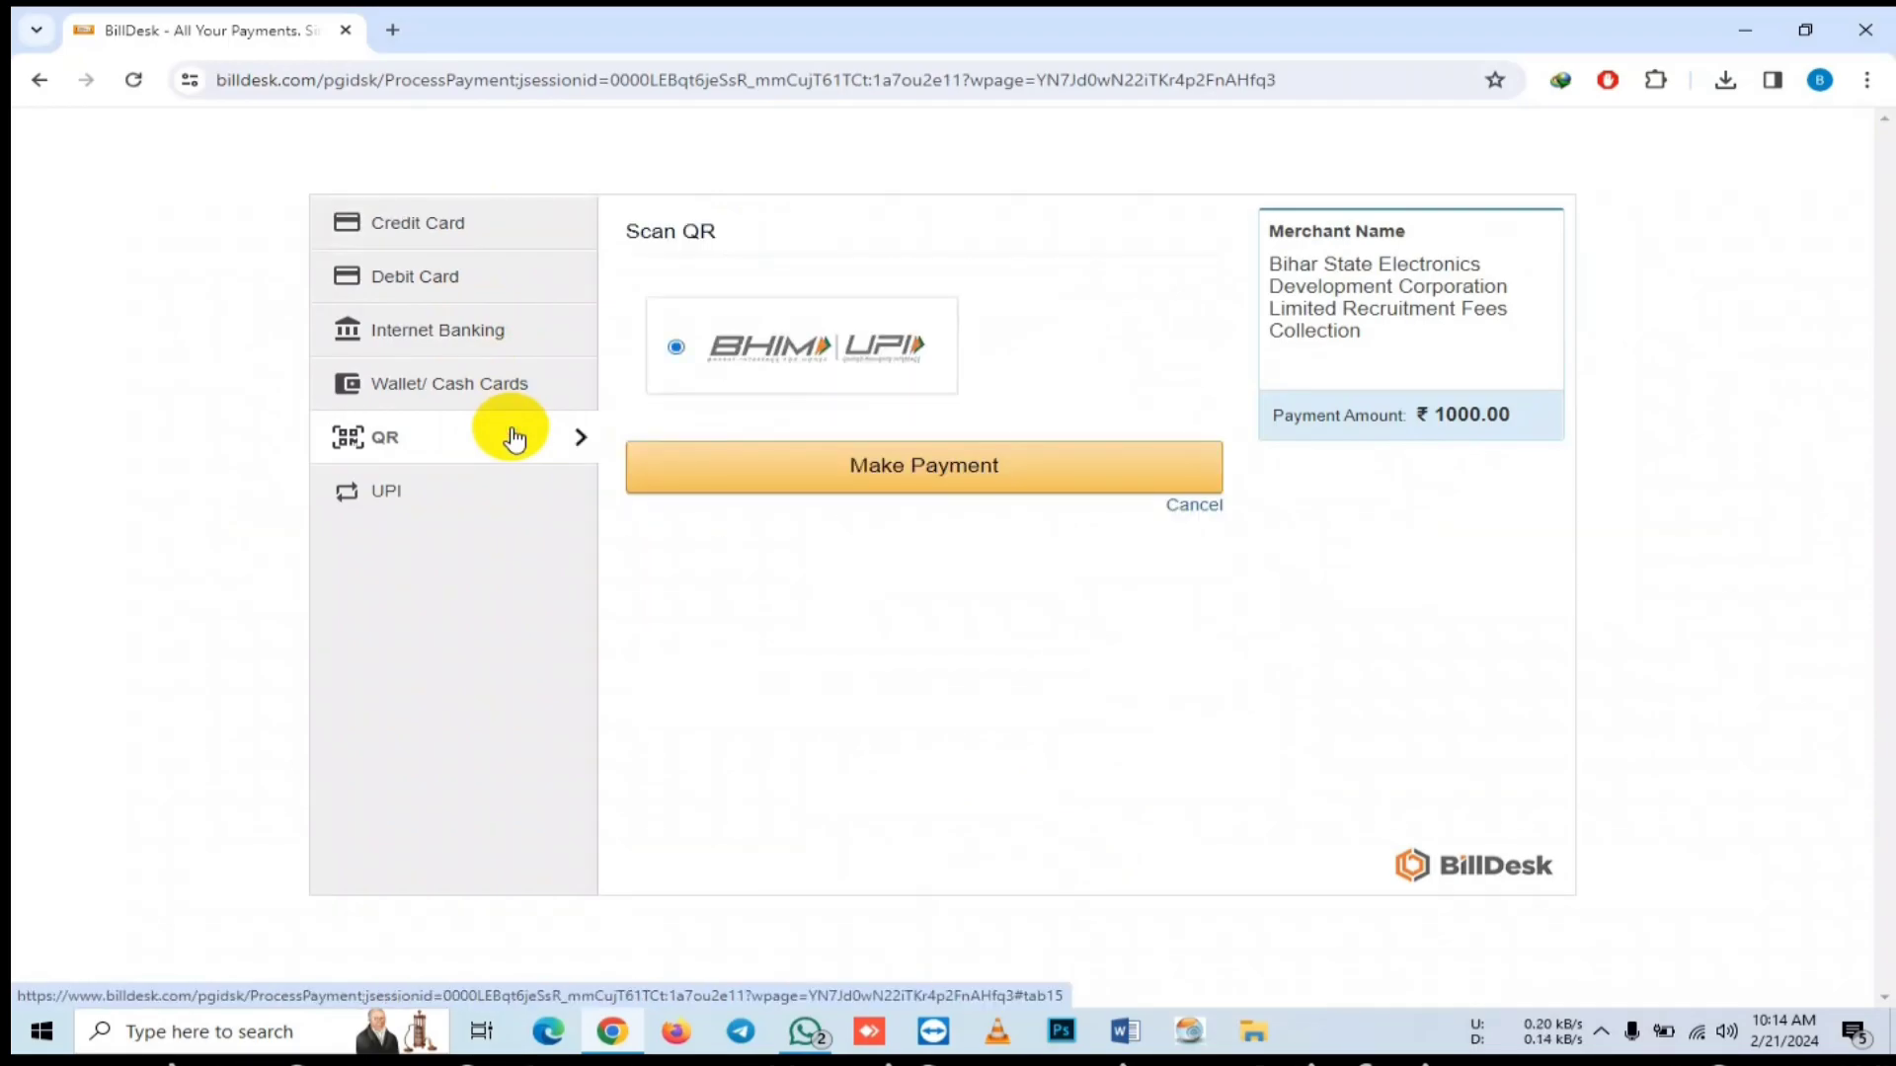
left_click(834, 484)
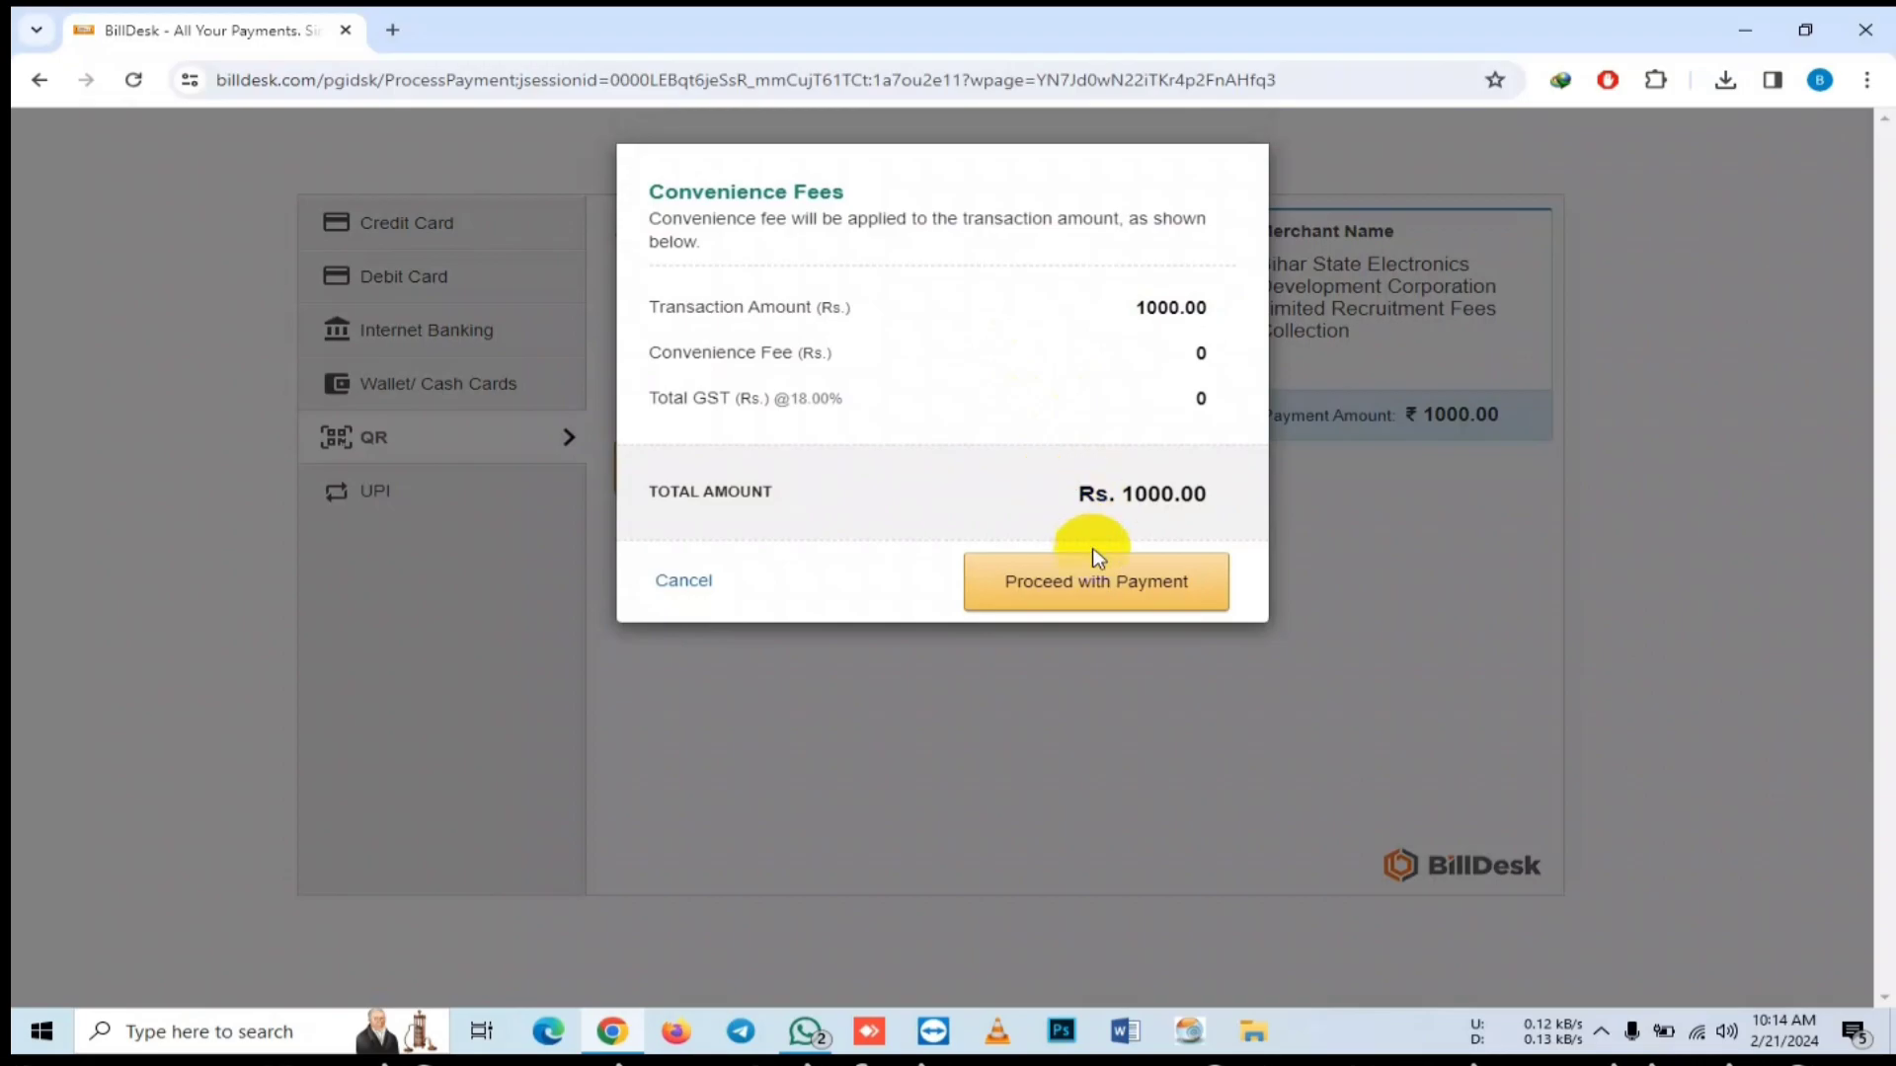
left_click(1094, 585)
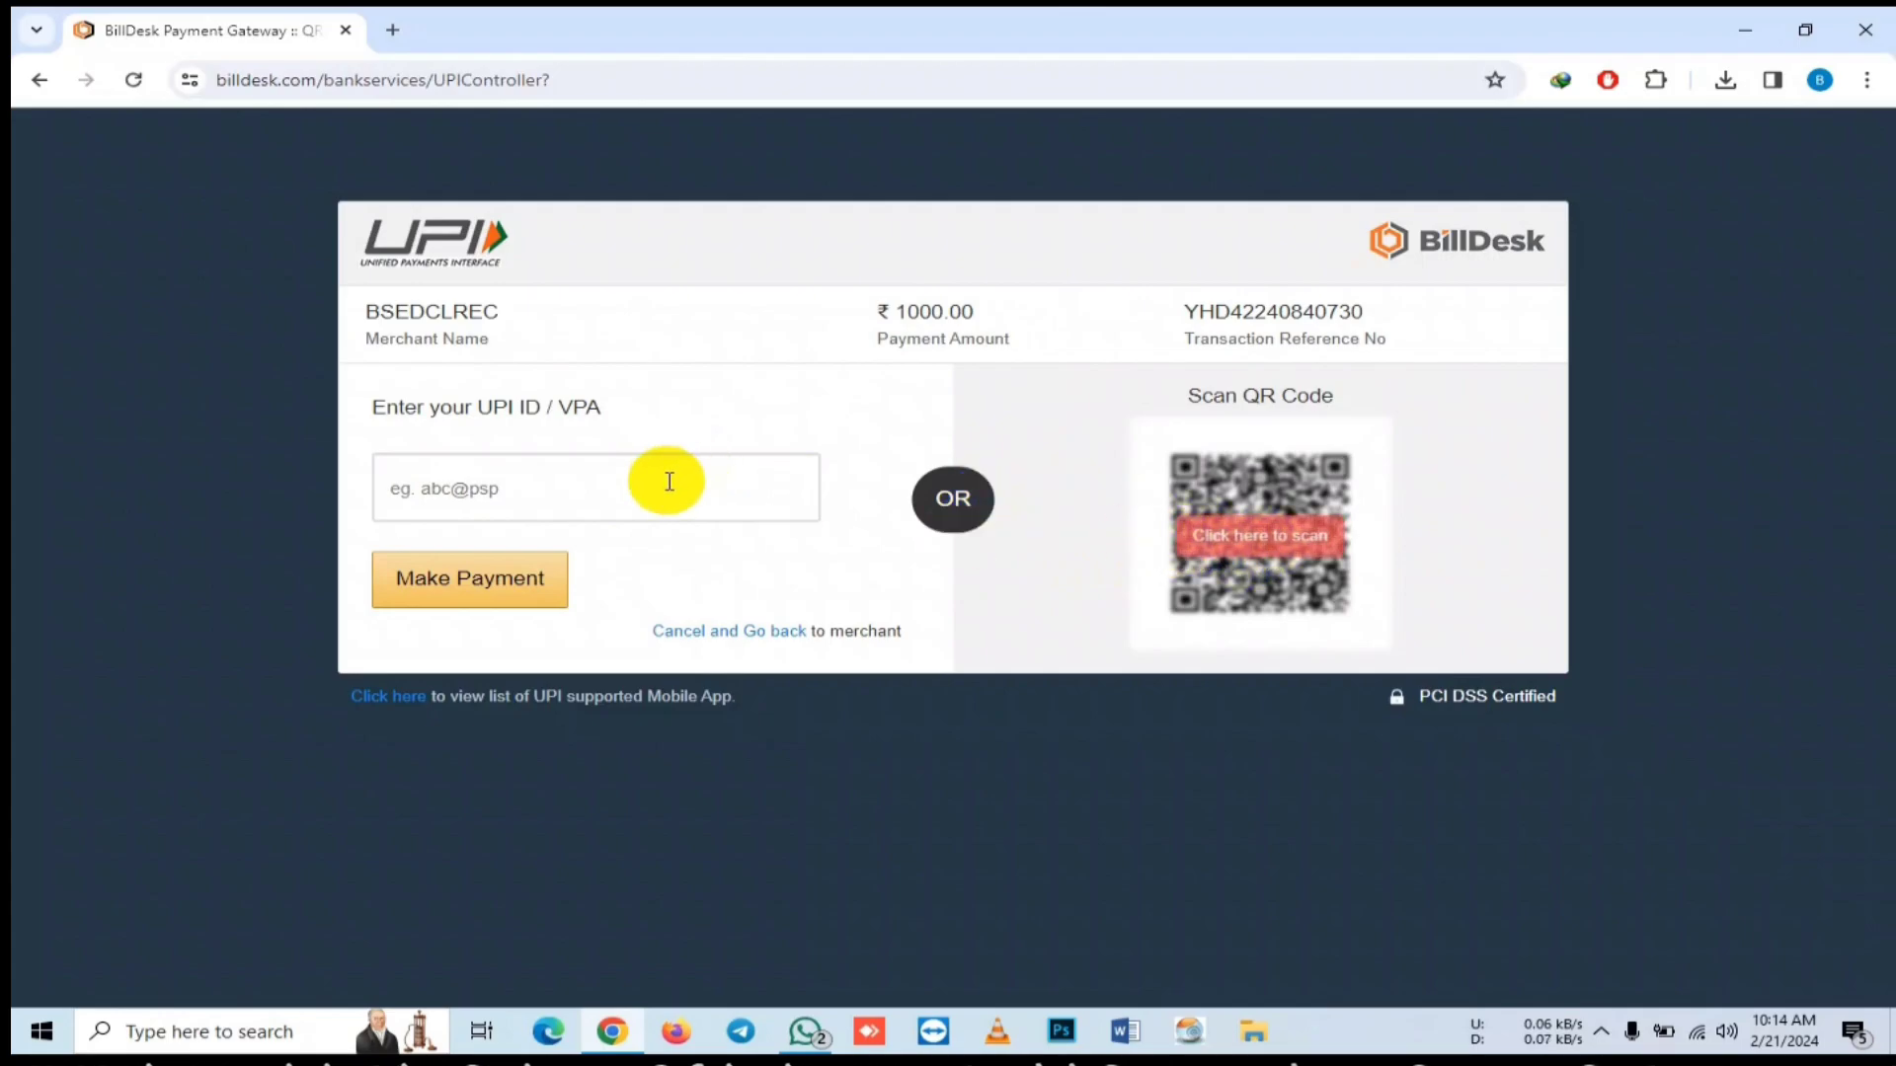
left_click(1179, 555)
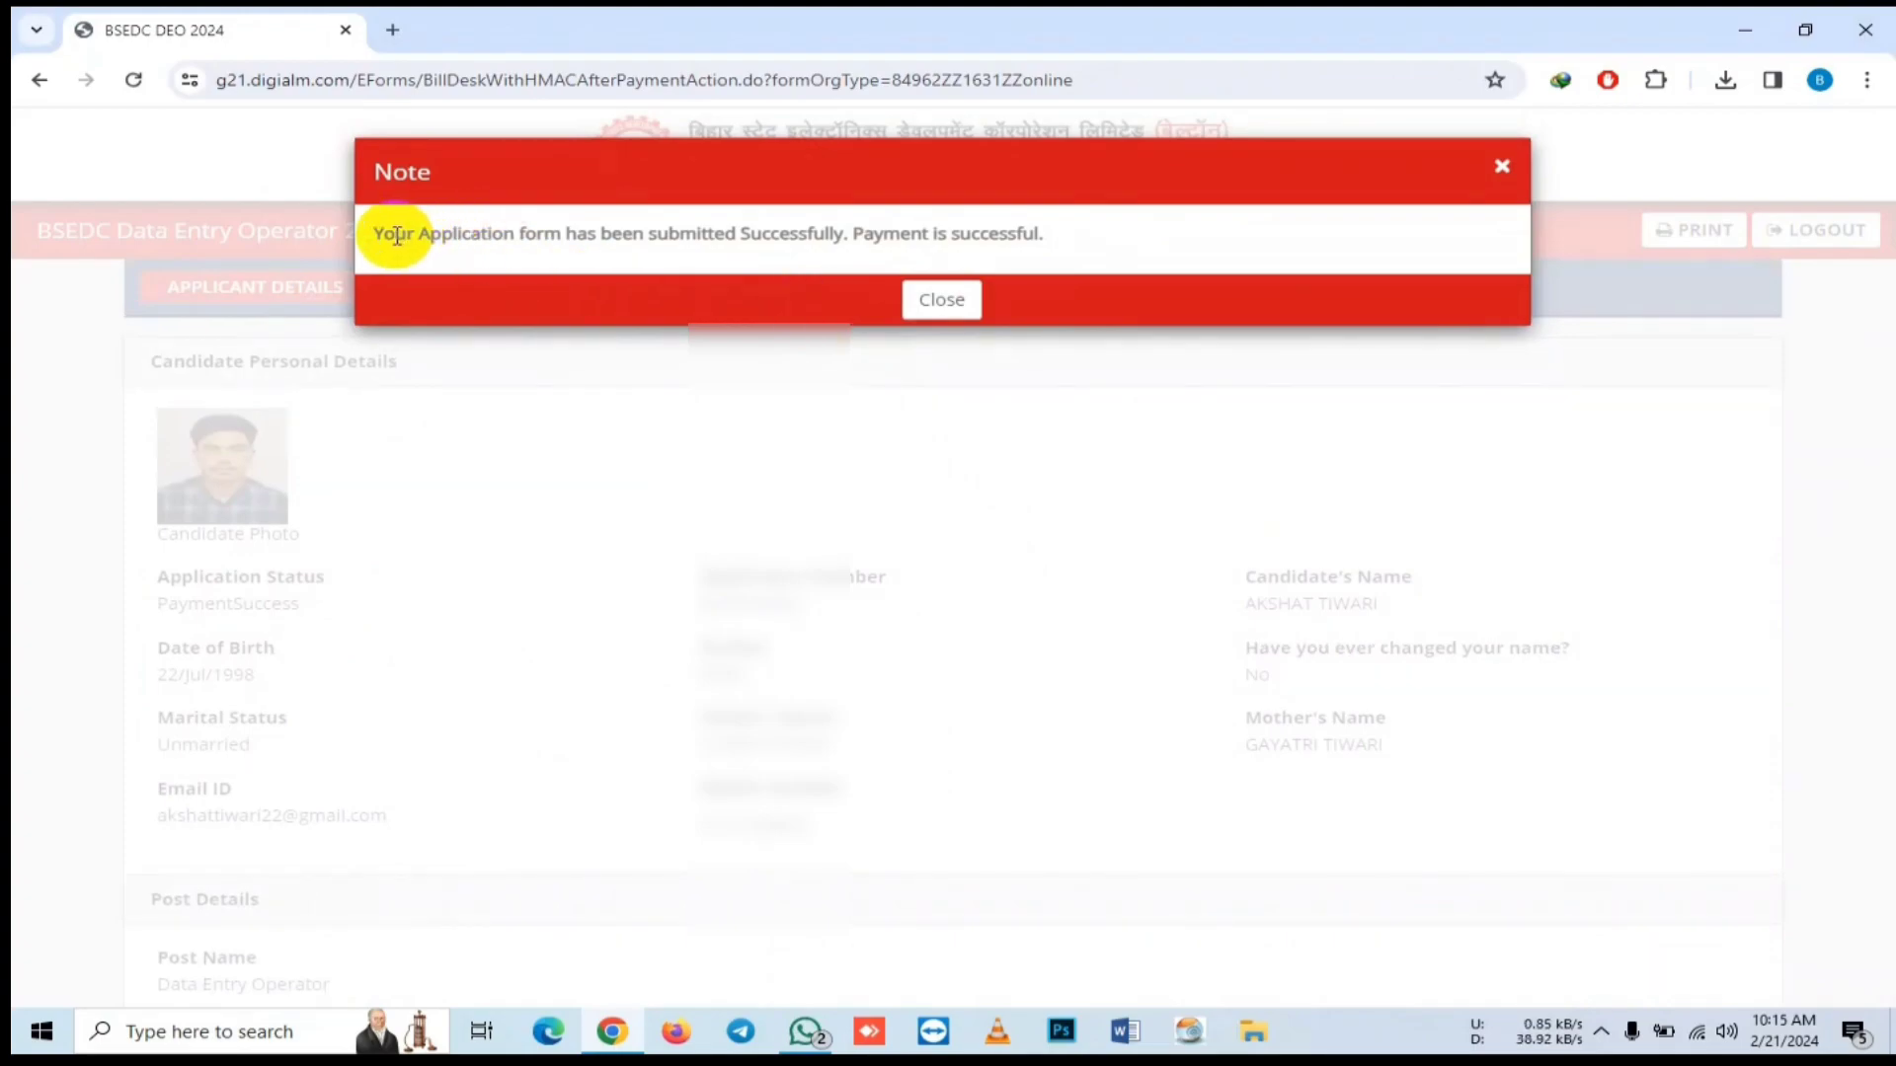
- Read the note about the application submission and payment, and dismiss it
left_click_drag(383, 235, 697, 245)
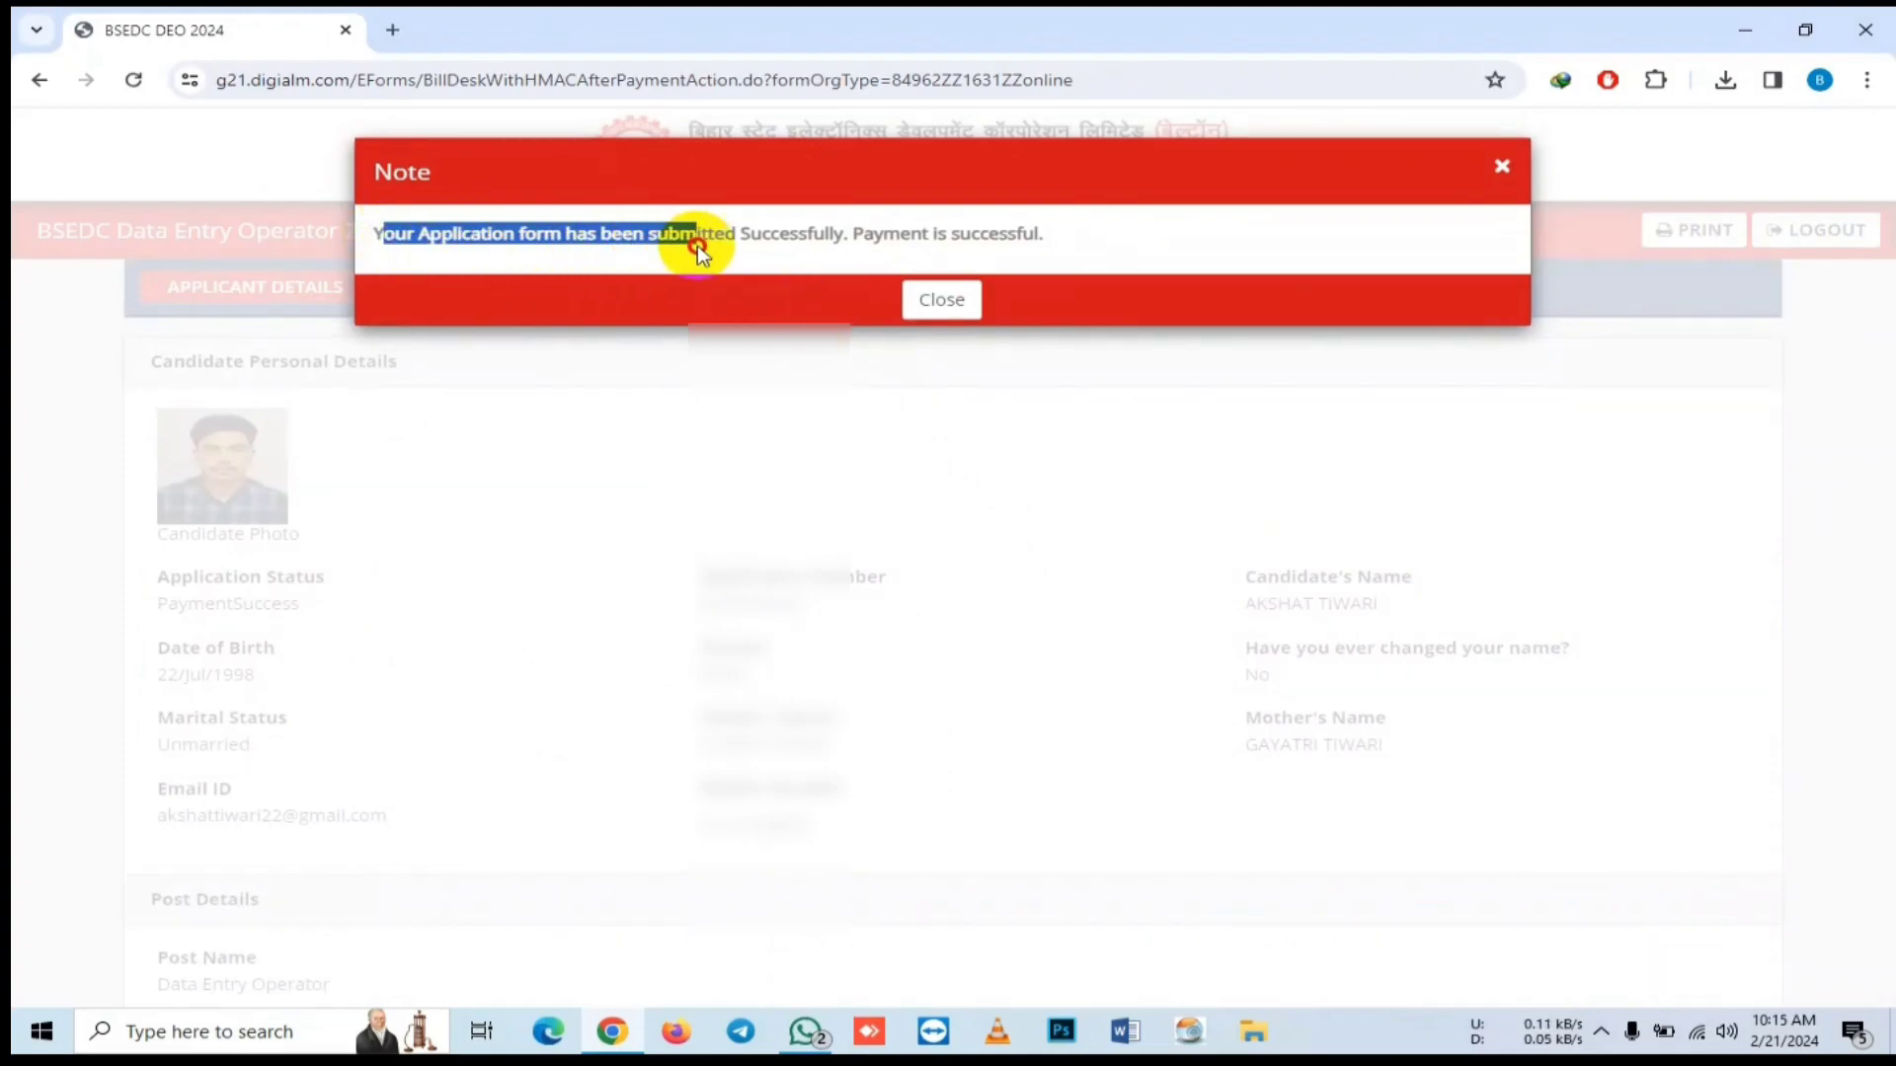
left_click(938, 235)
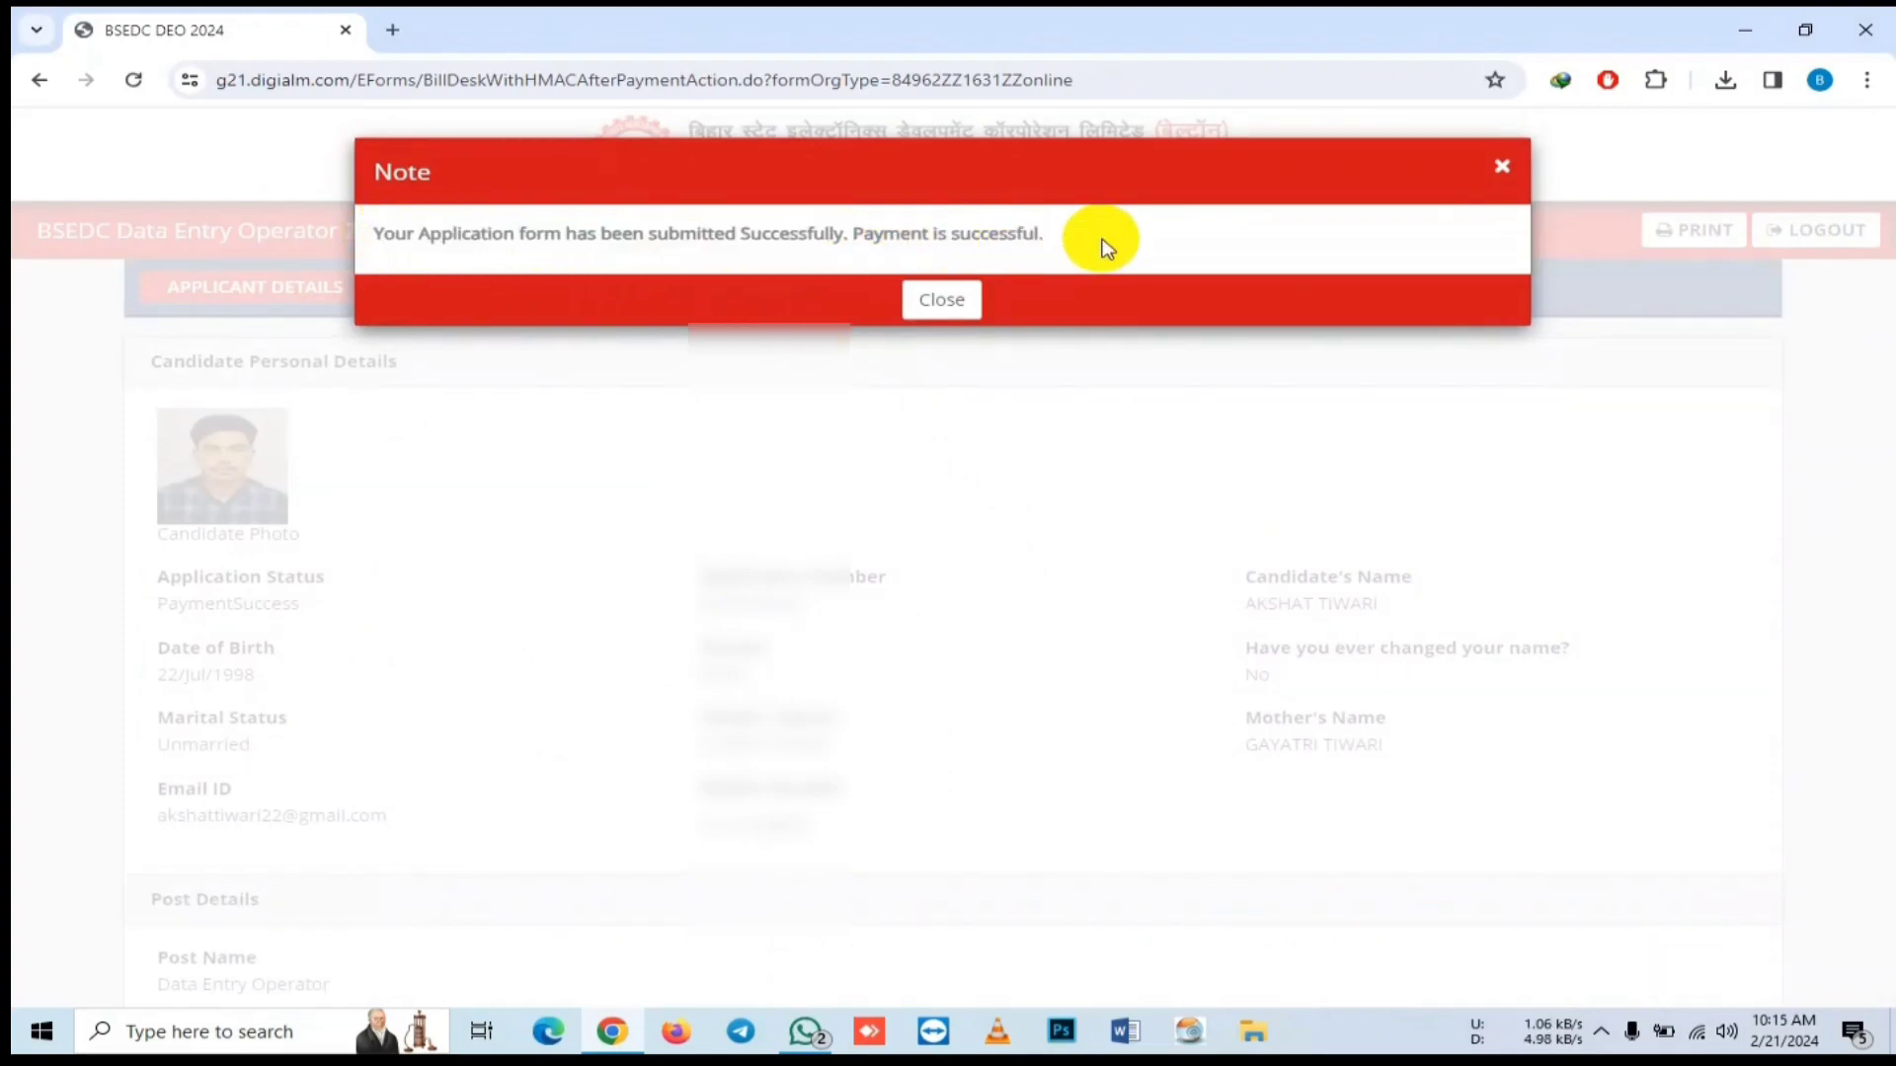
left_click(943, 300)
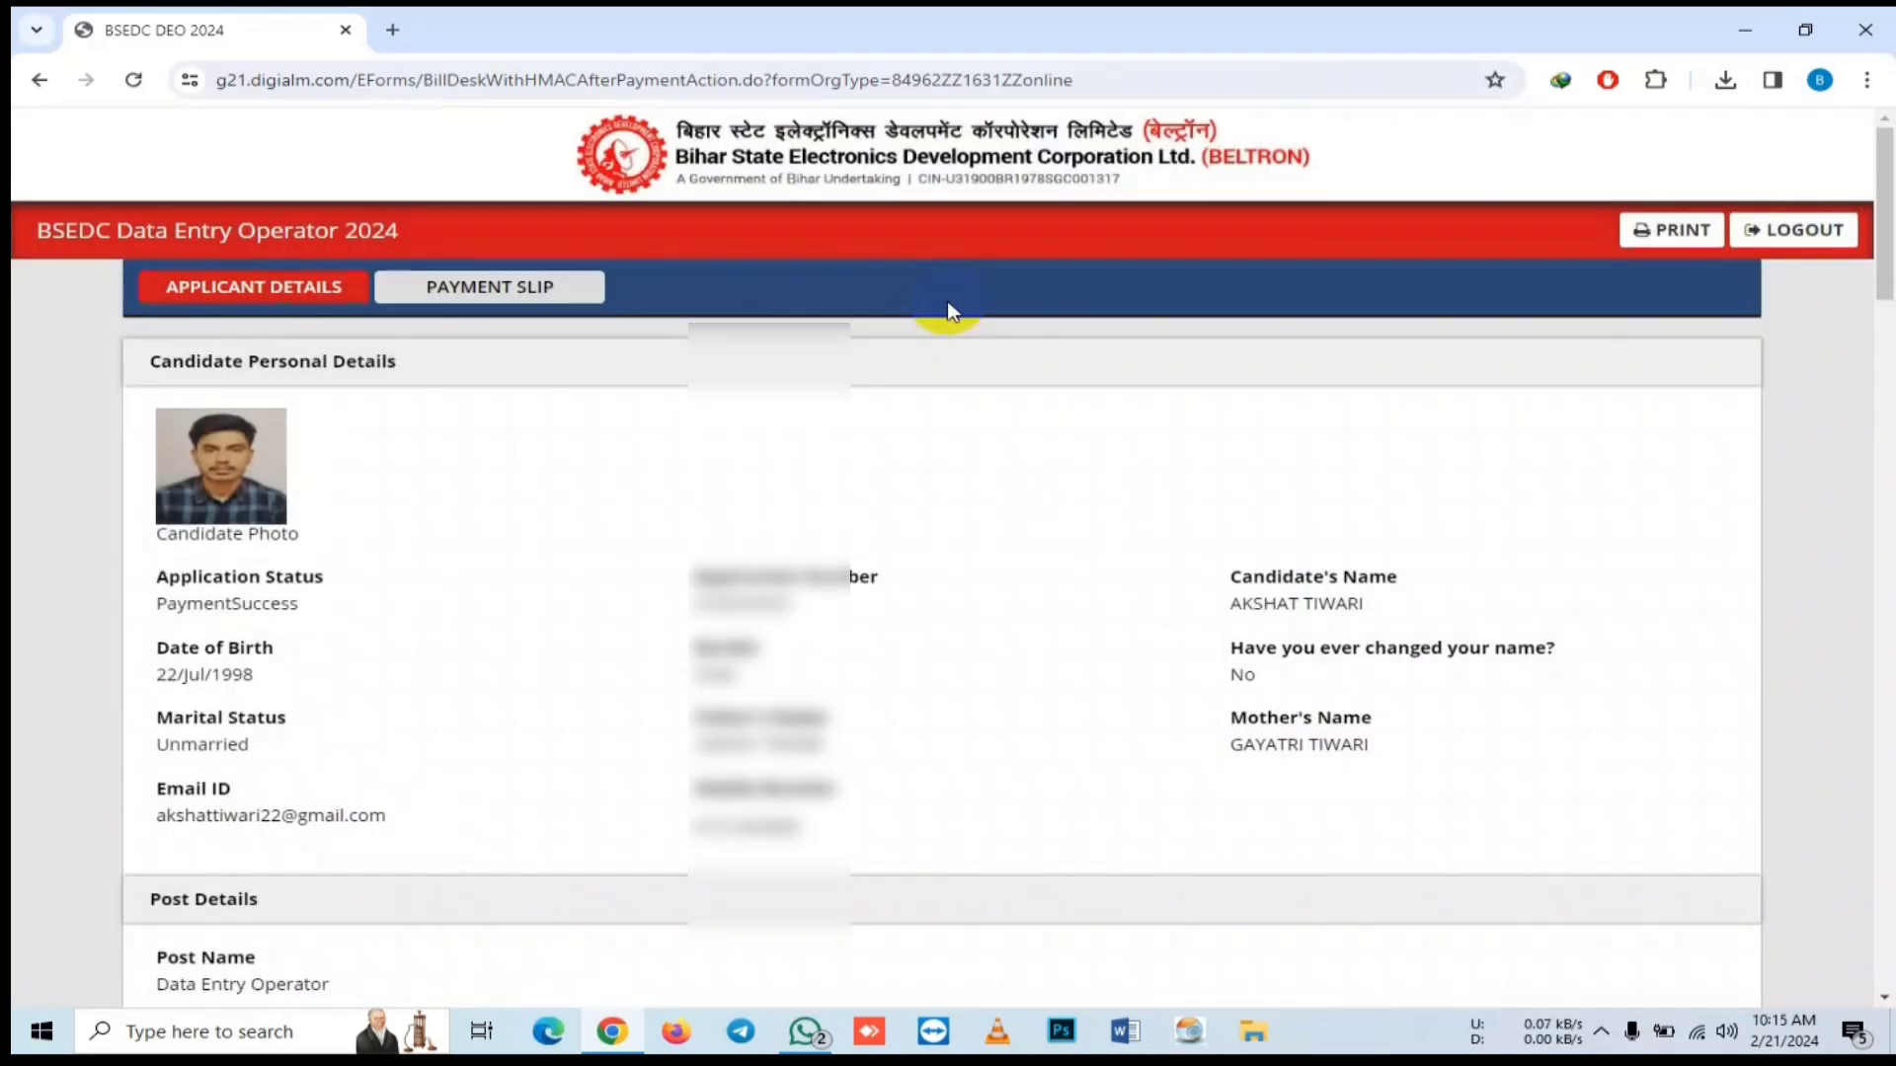
- Save the application printout as the PDF file BSEDC DEO 2024 in the Downloads folder
scroll(1086, 494, "down", 2)
left_click(1663, 138)
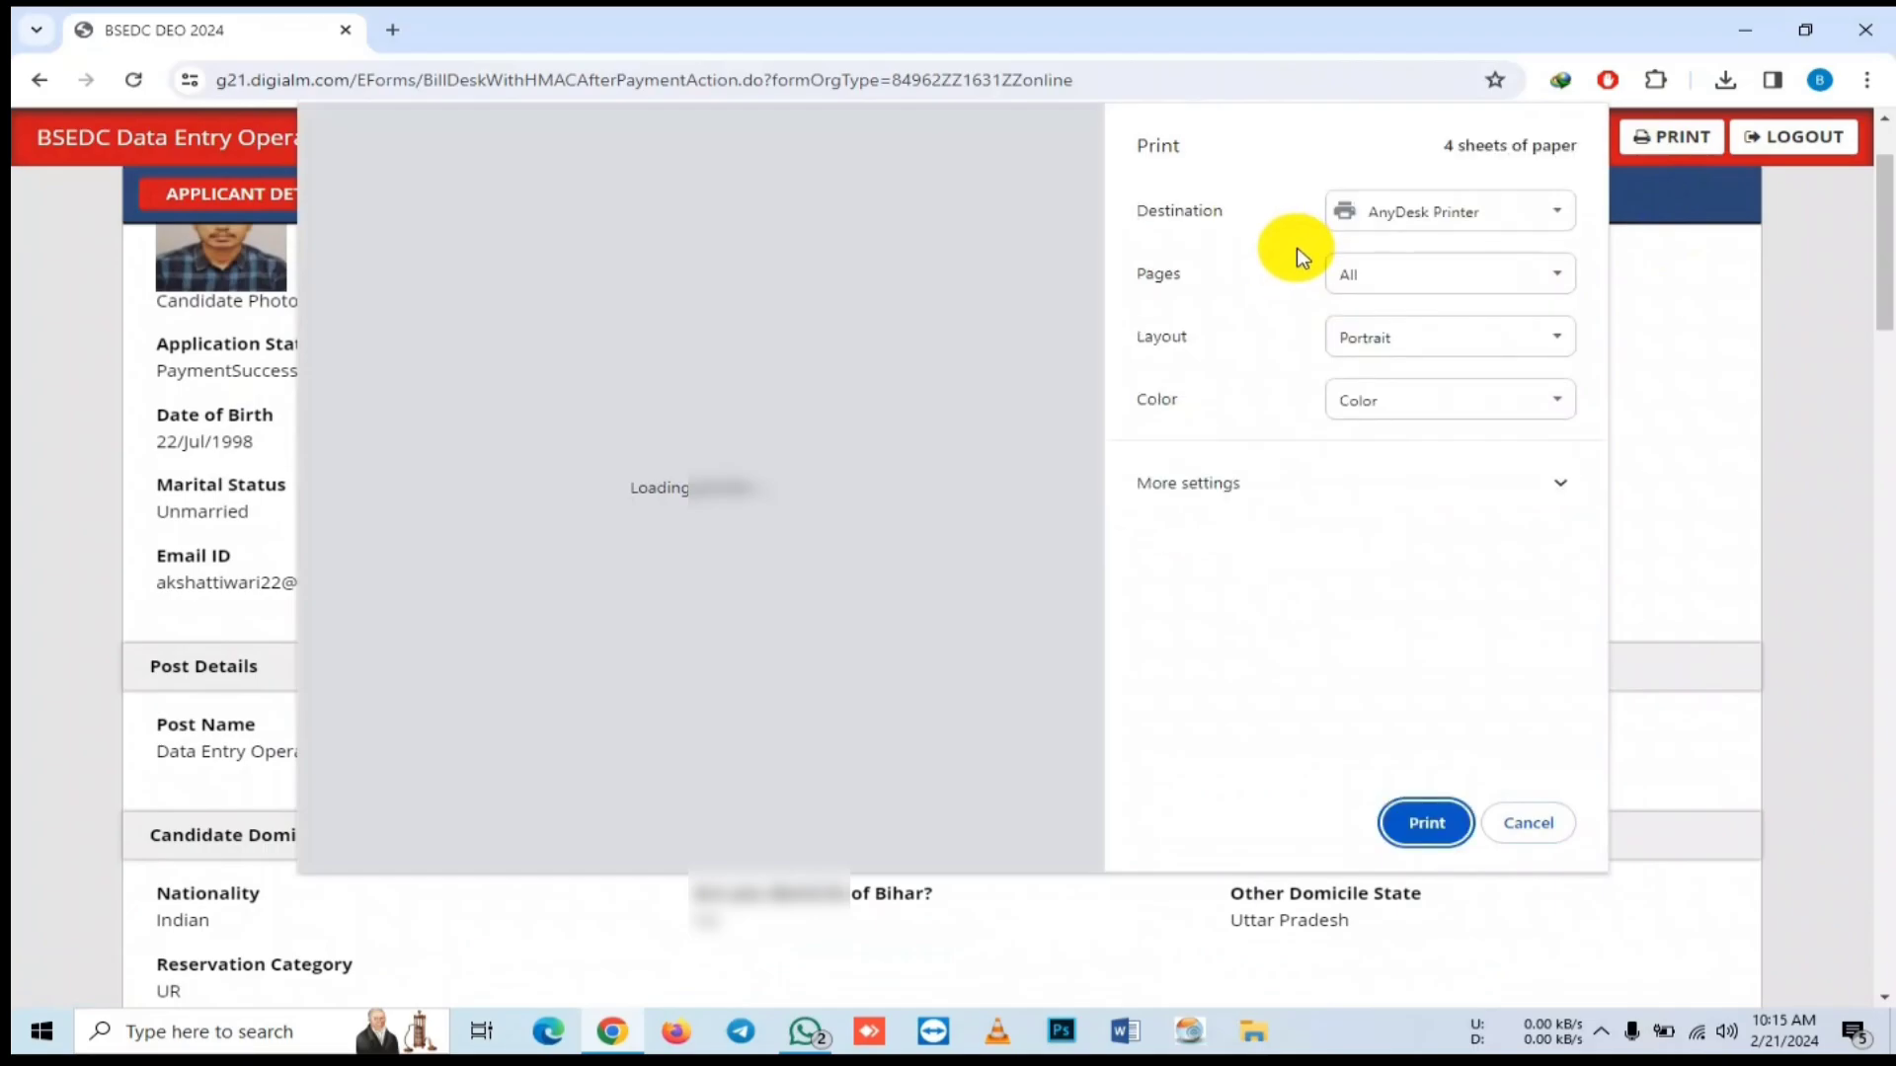
left_click(1418, 212)
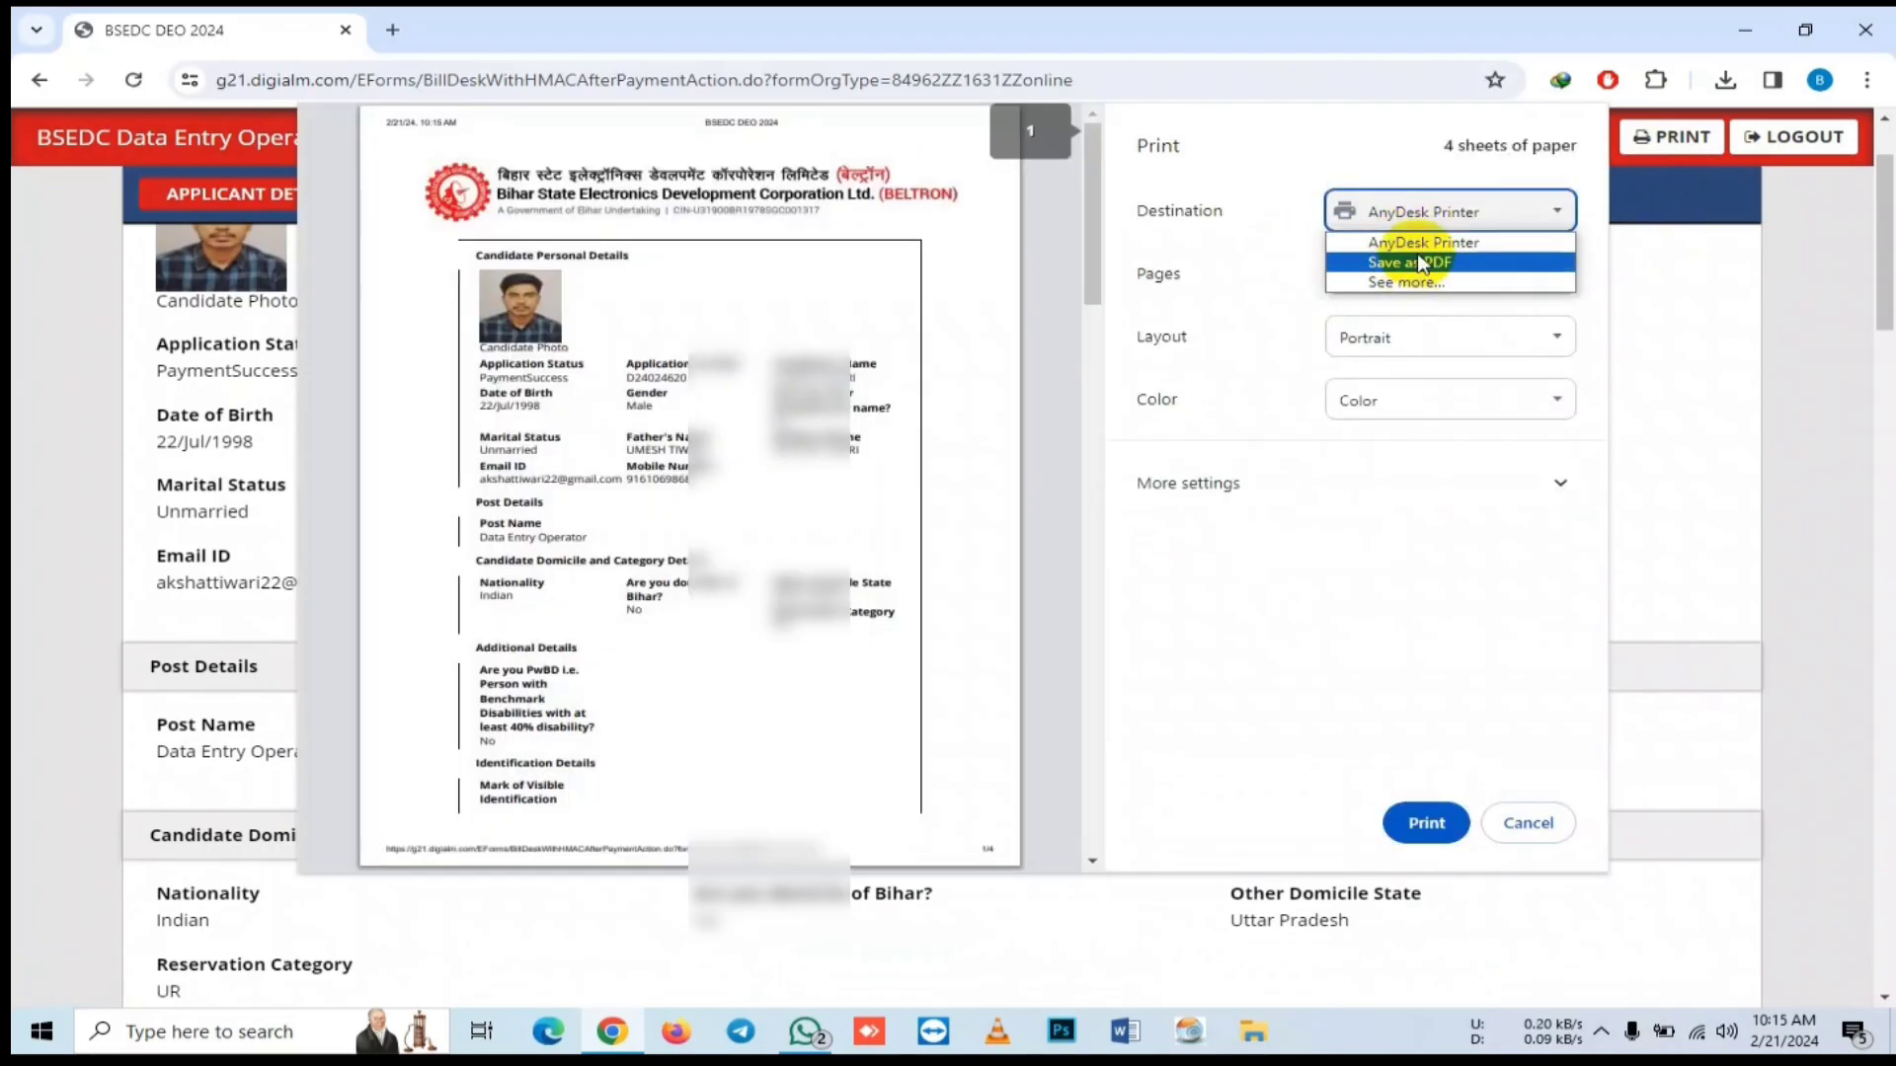
left_click(1422, 263)
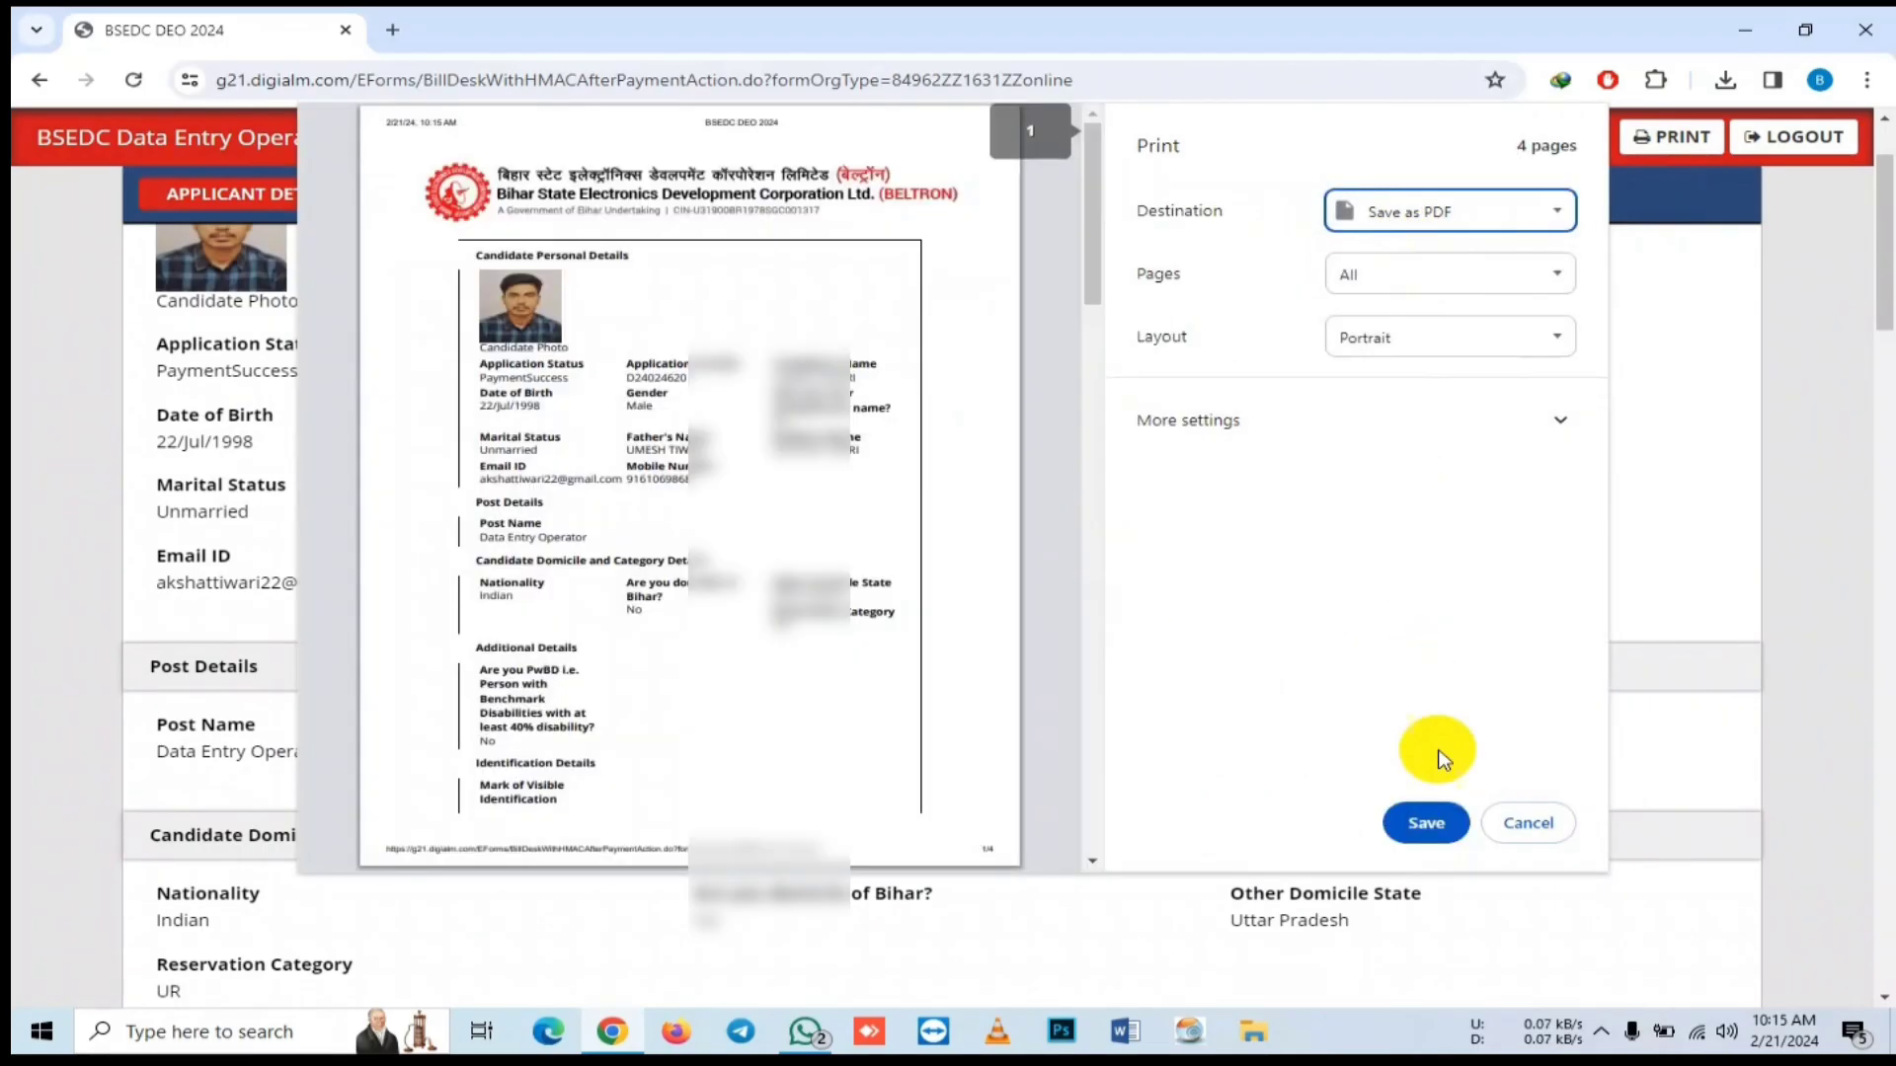
left_click(1363, 420)
scroll(1337, 698, "down", 2)
scroll(910, 669, "down", 7)
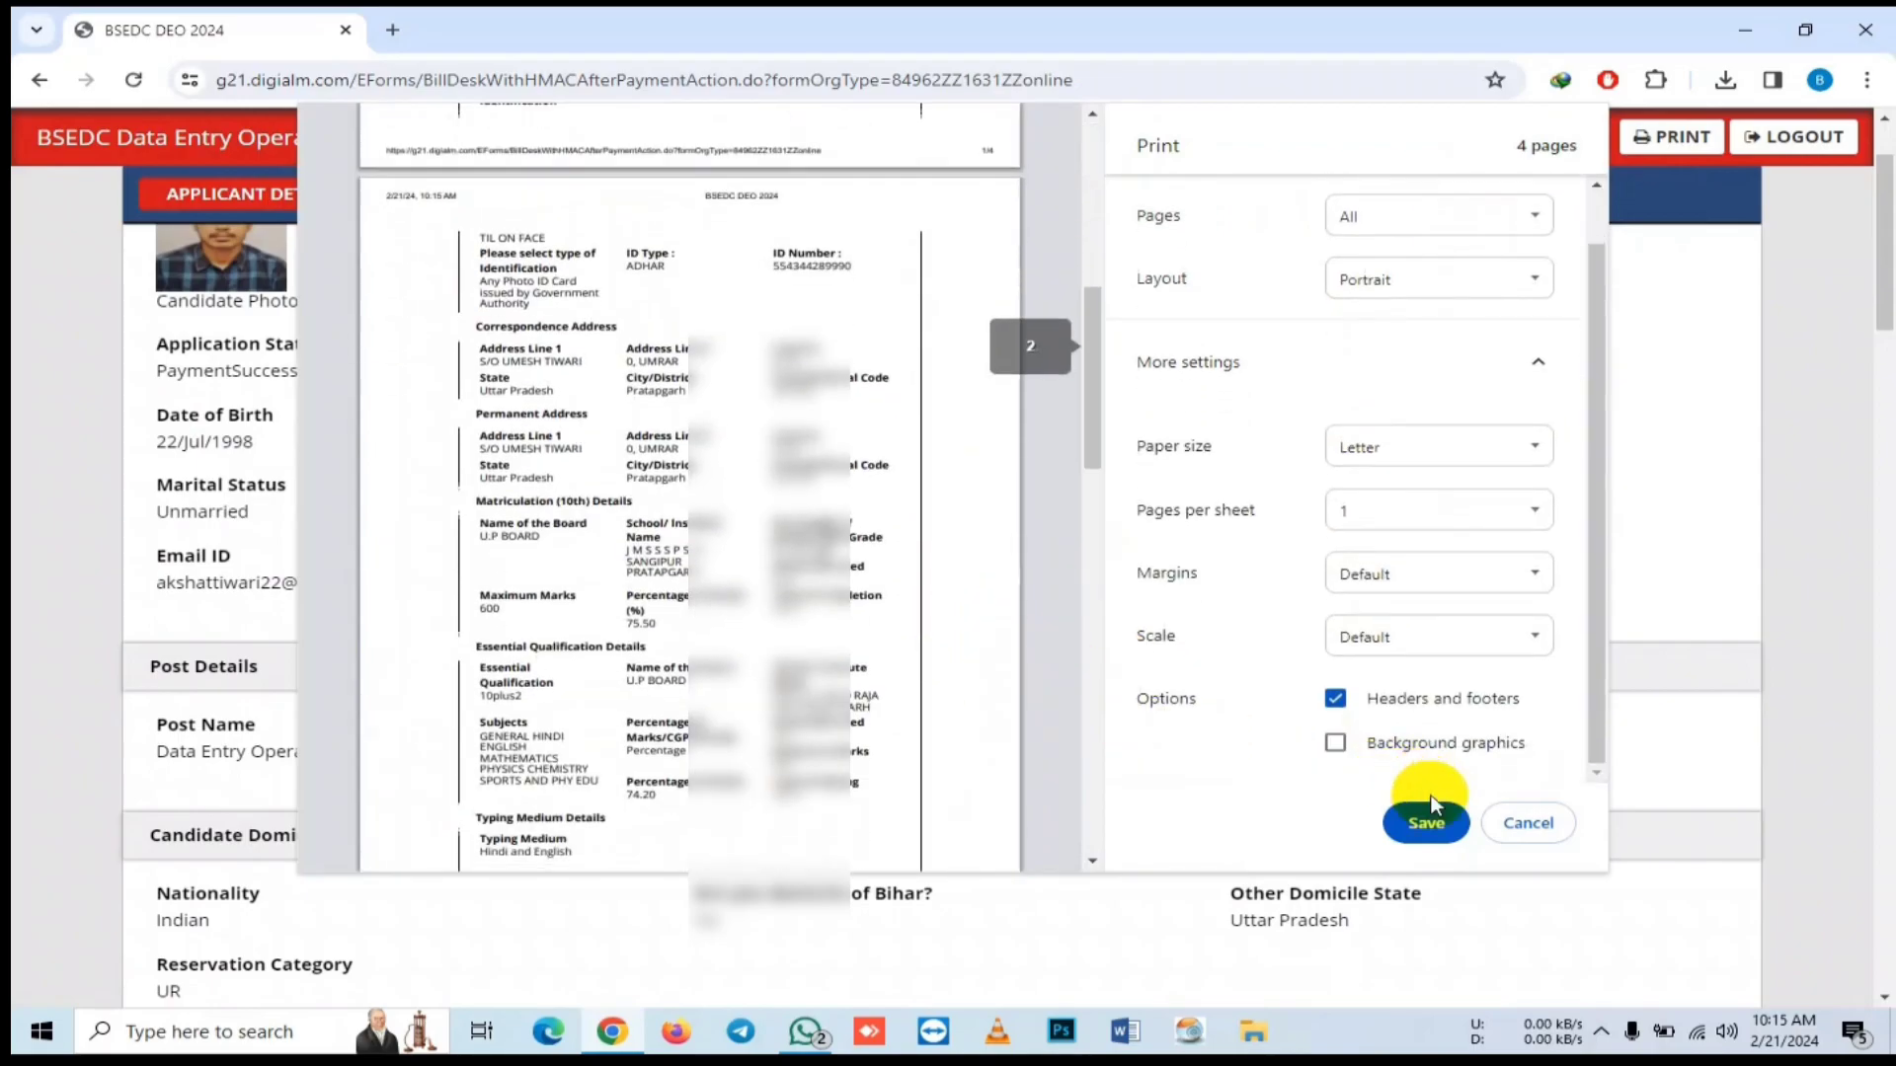
left_click(1426, 819)
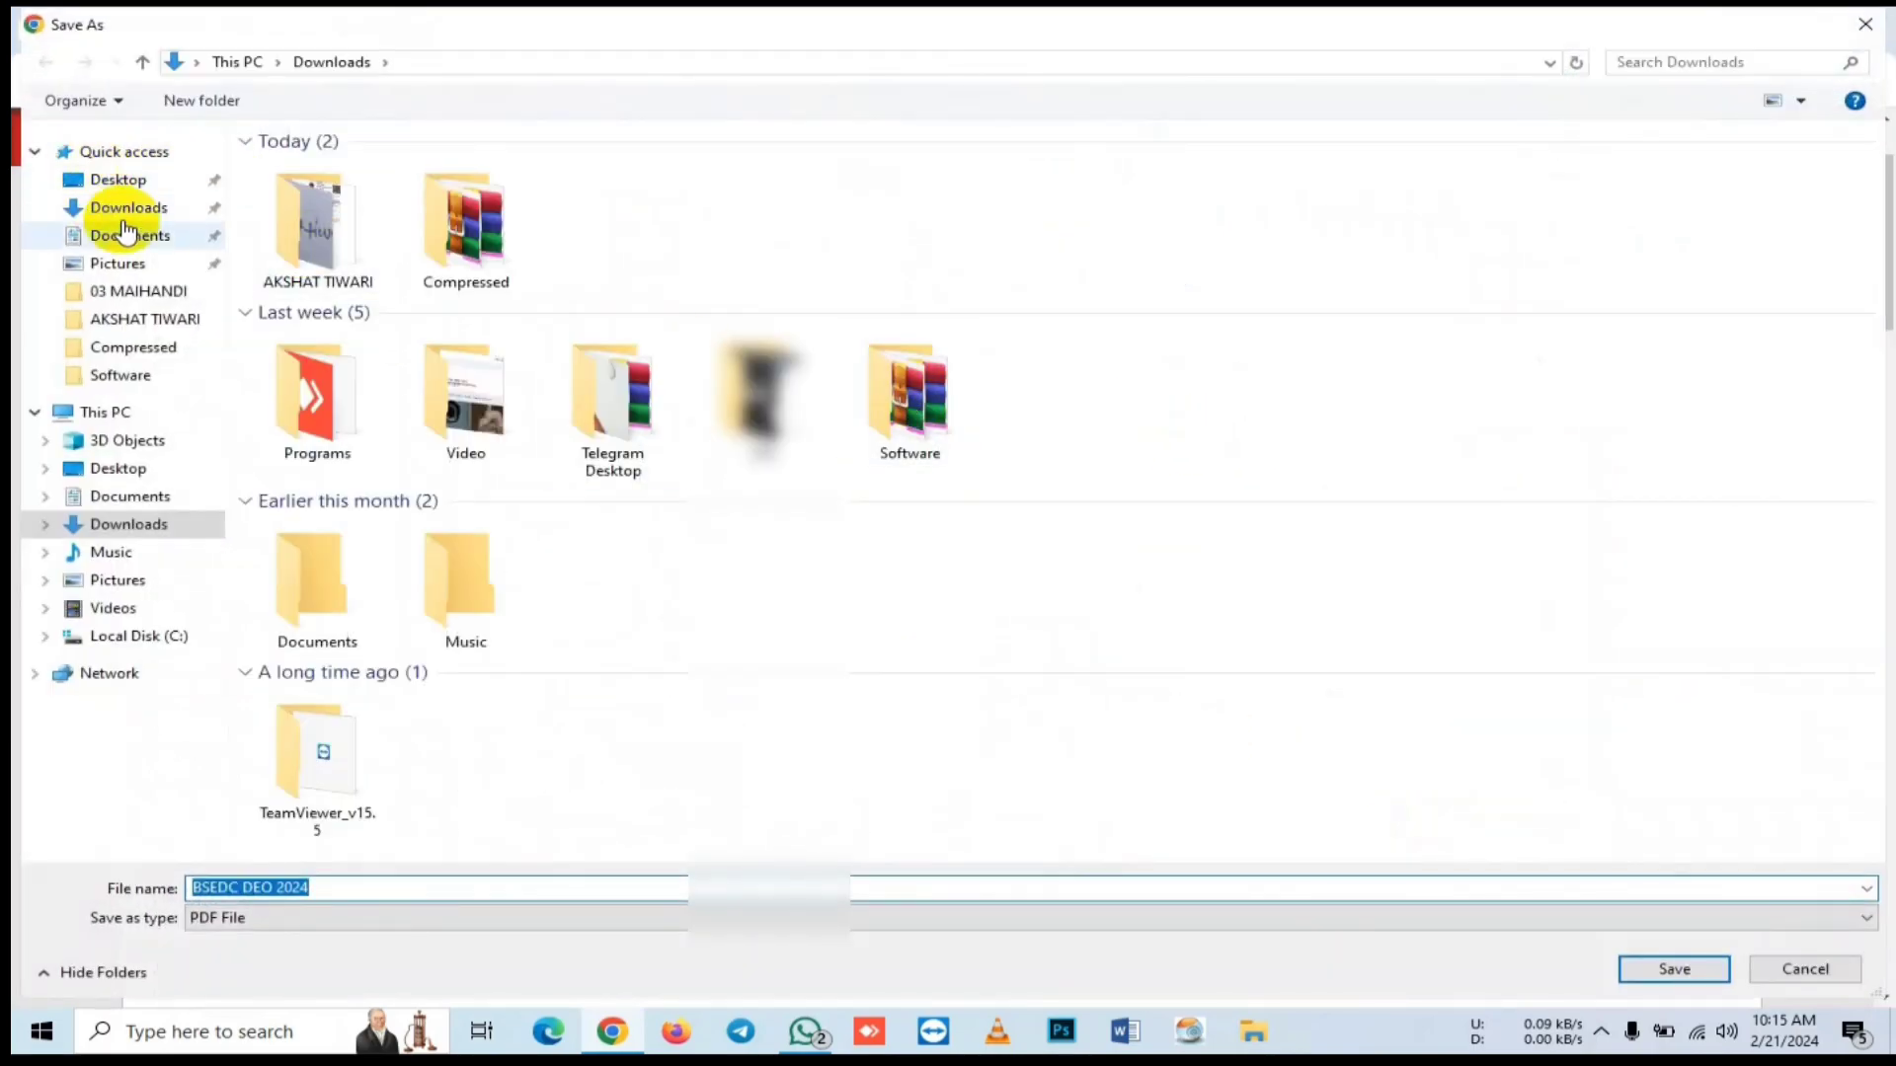
left_click(119, 208)
left_click(1669, 968)
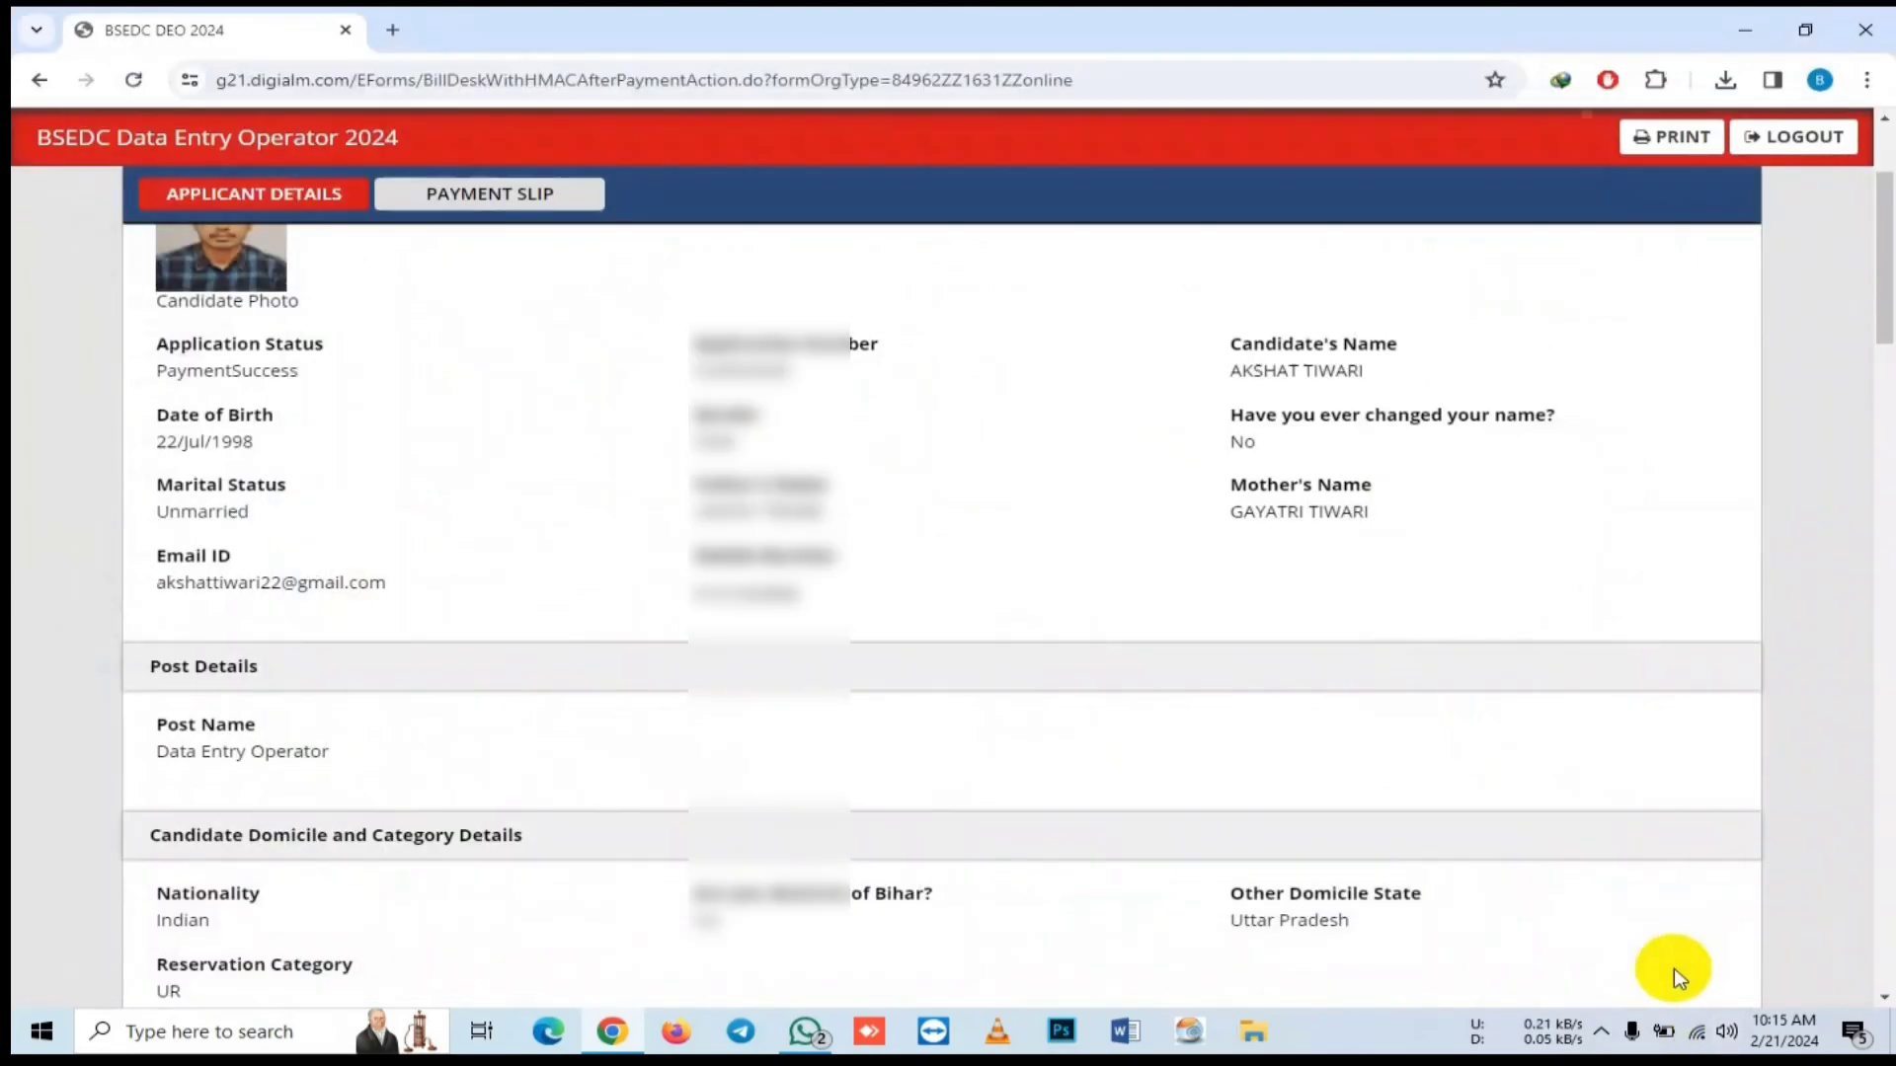
- Review the submitted applicant details from the personal details through qualifications and uploaded documents to the declaration
scroll(1165, 553, "down", 15)
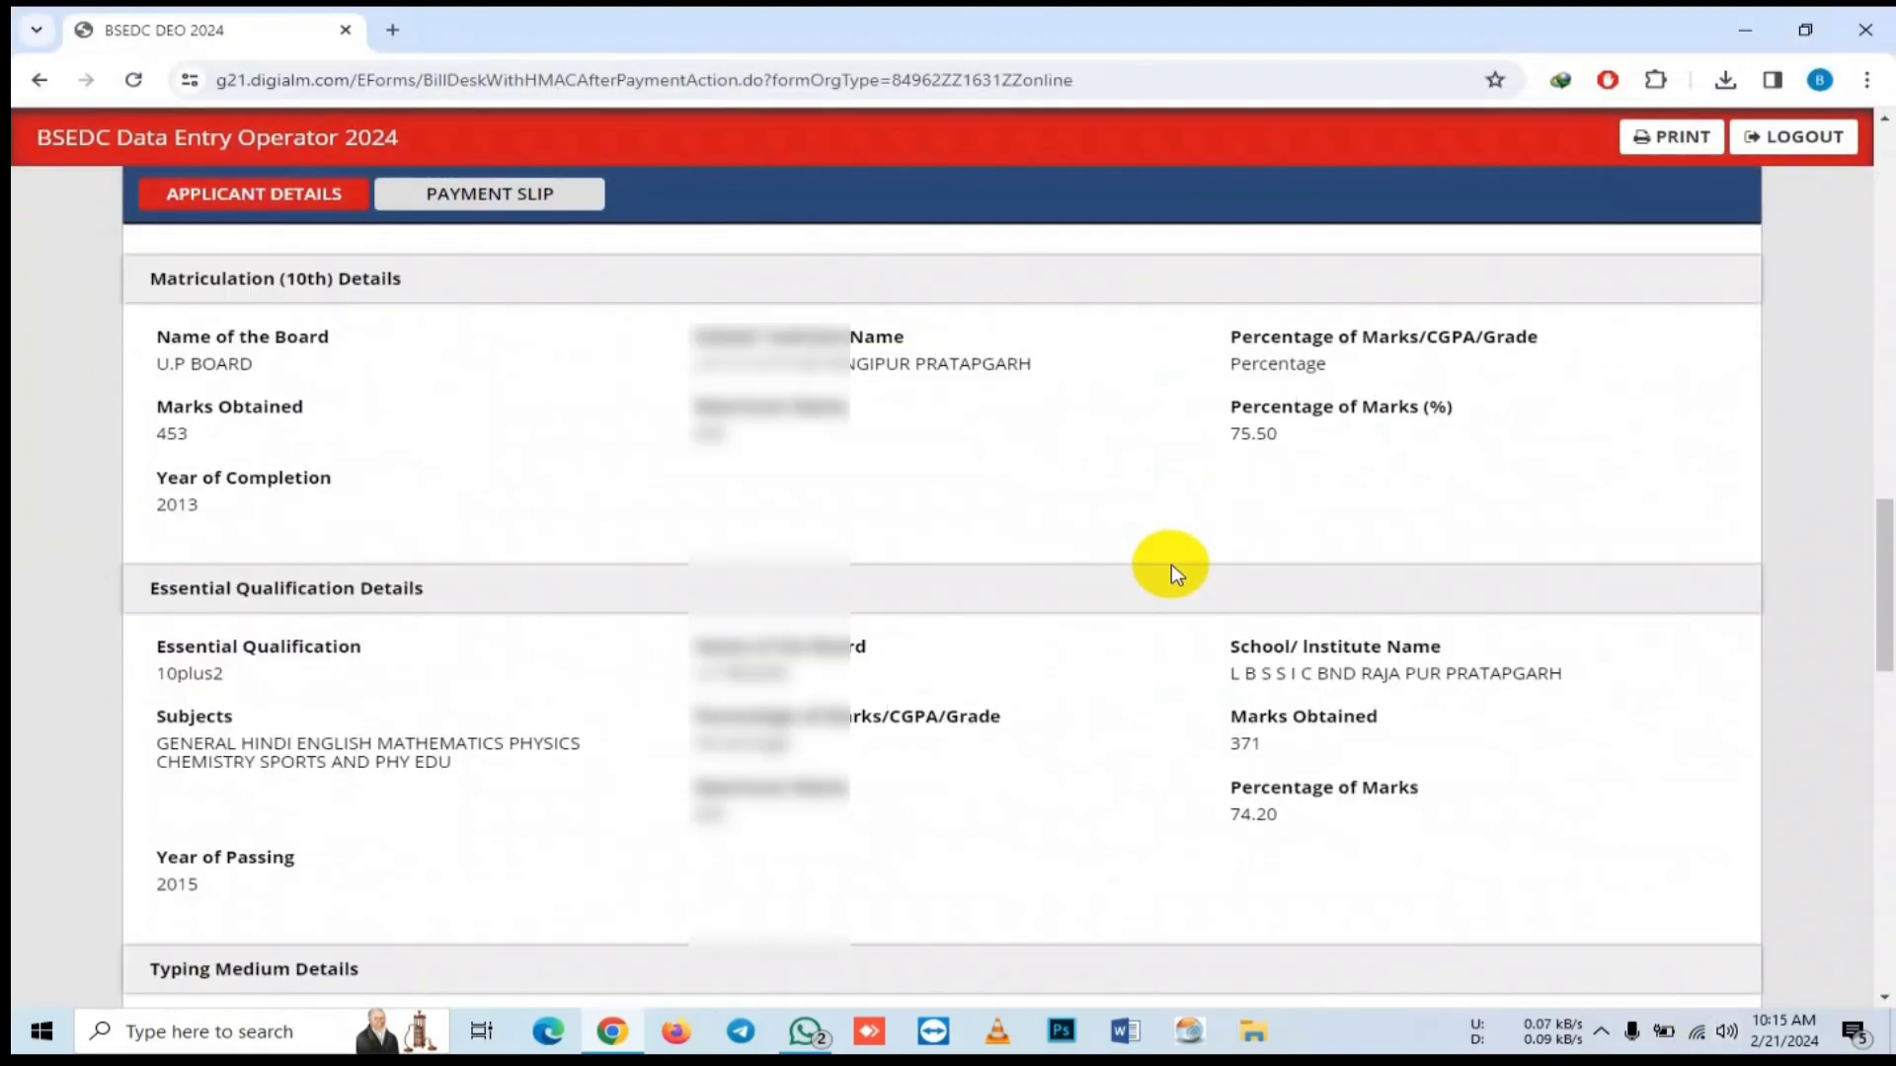
scroll(1175, 575, "down", 15)
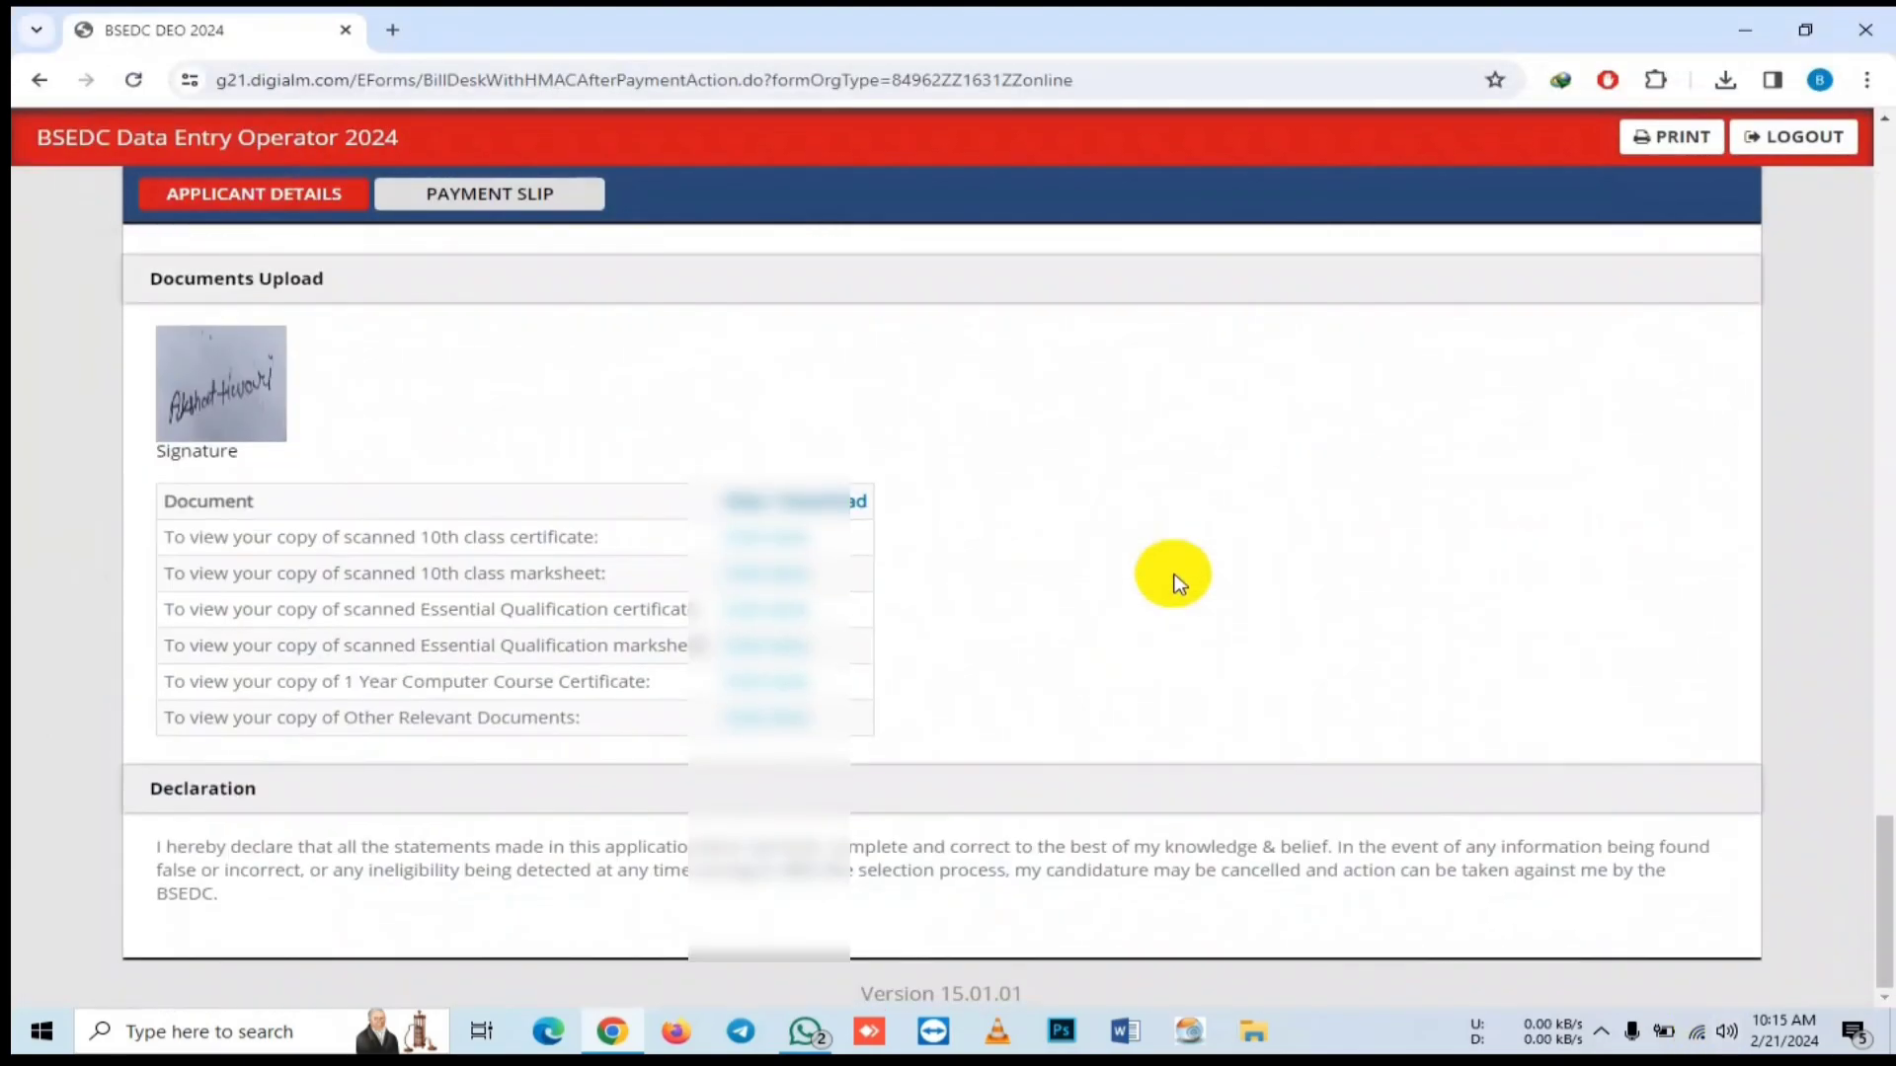
scroll(1177, 583, "up", 20)
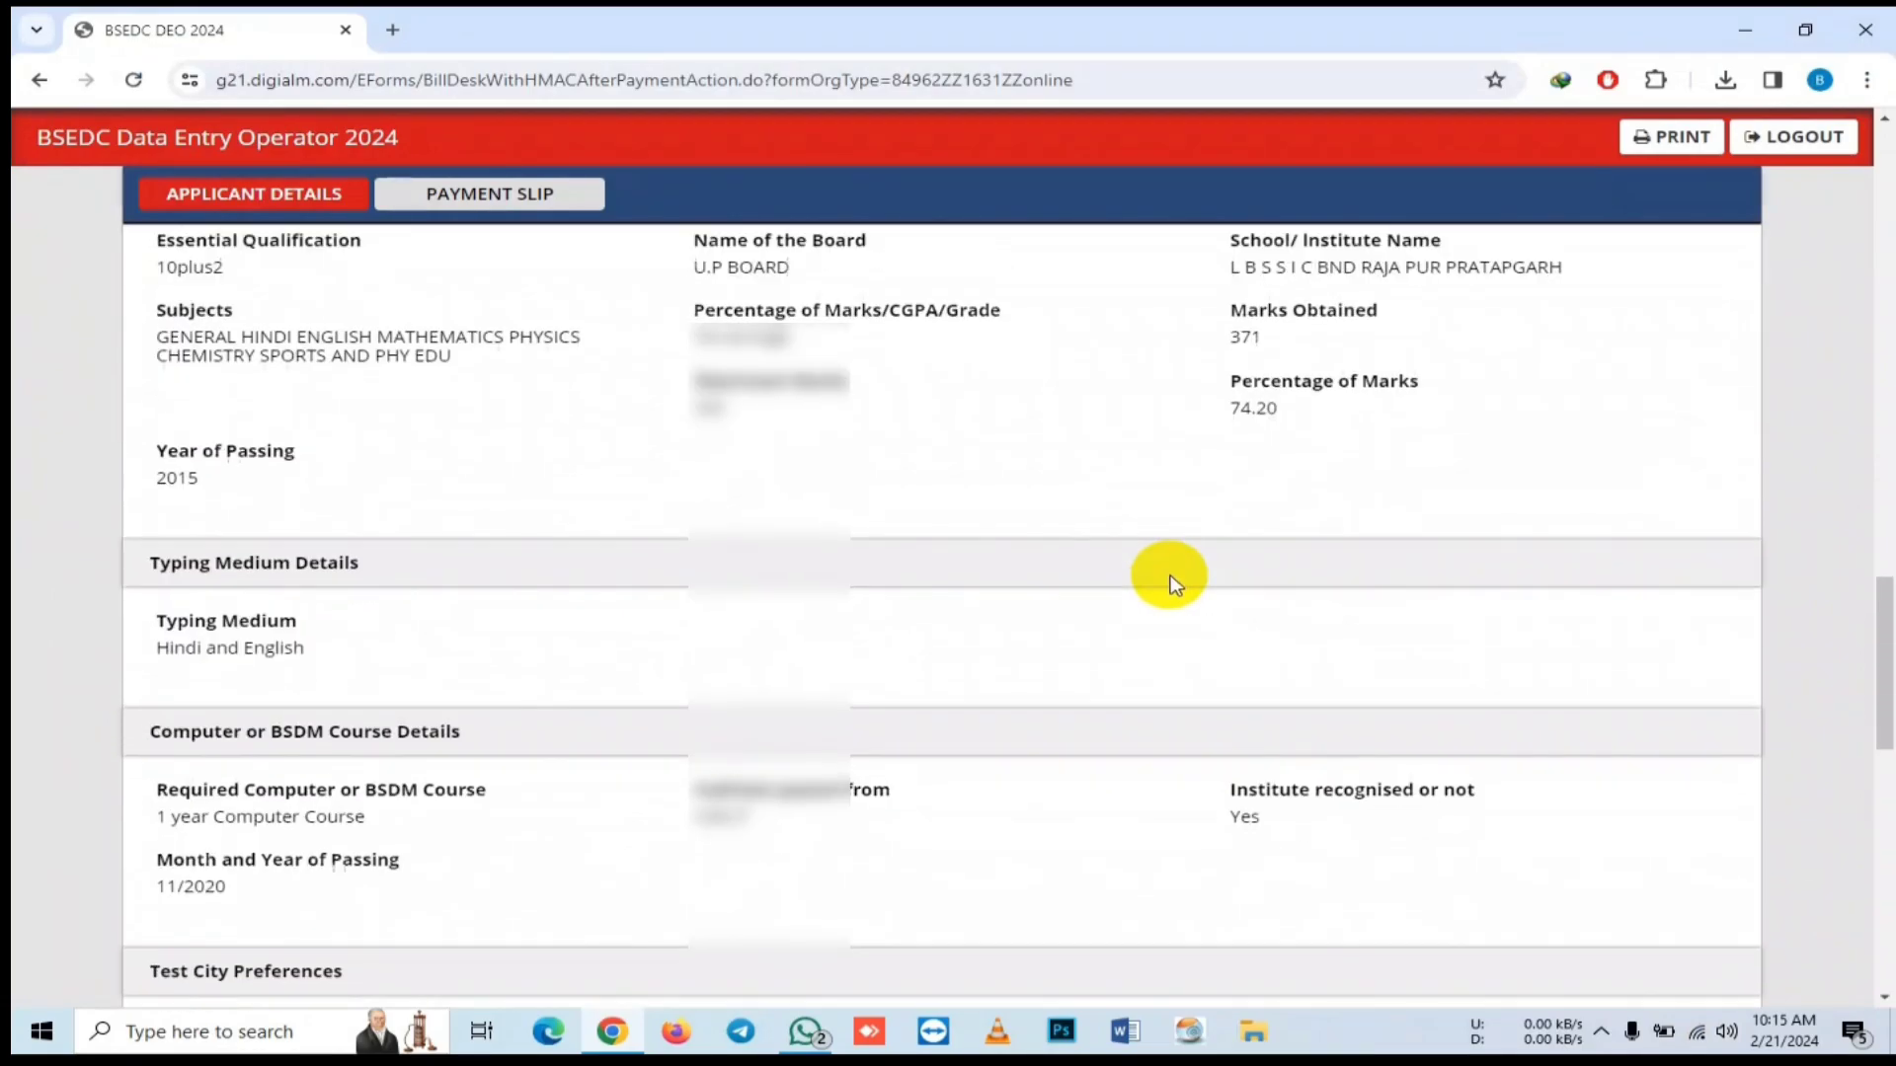
scroll(1185, 568, "up", 3)
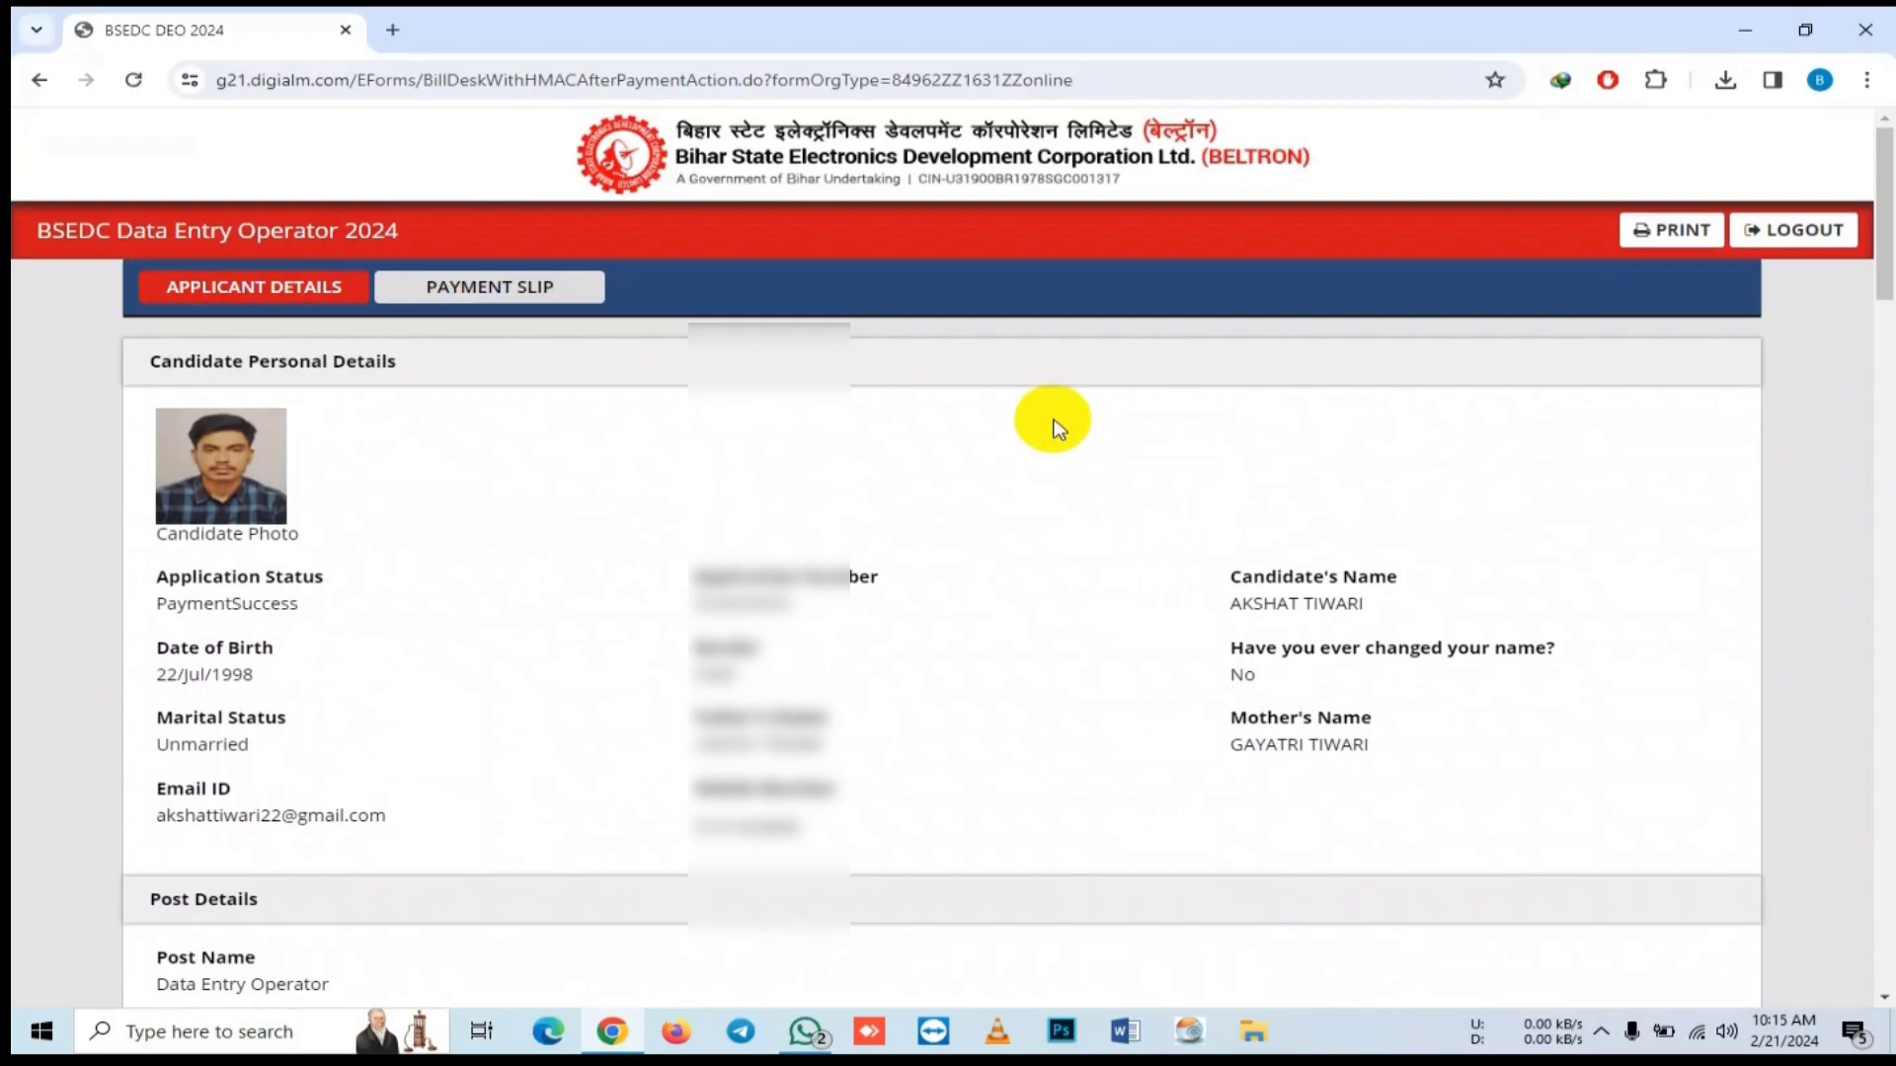
- Download the payment slip of the submitted application as a PDF
left_click(569, 316)
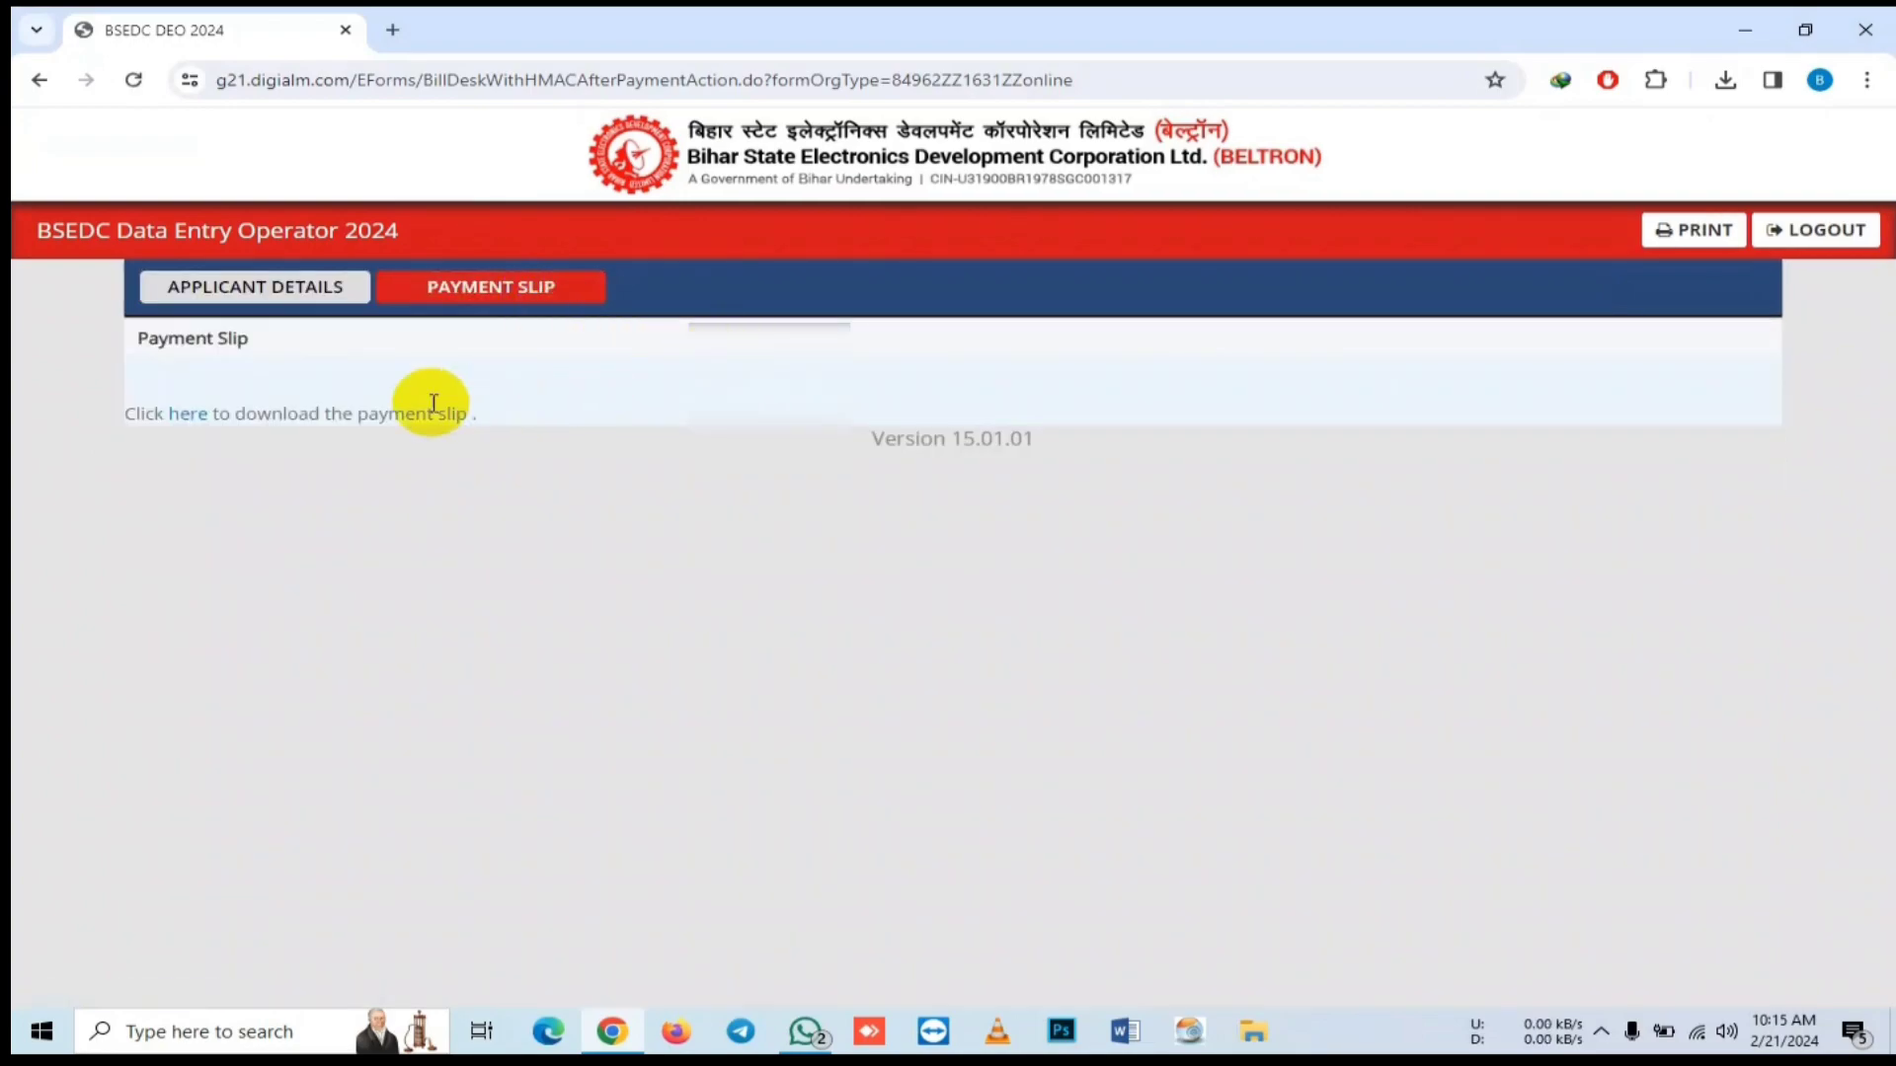
left_click(200, 419)
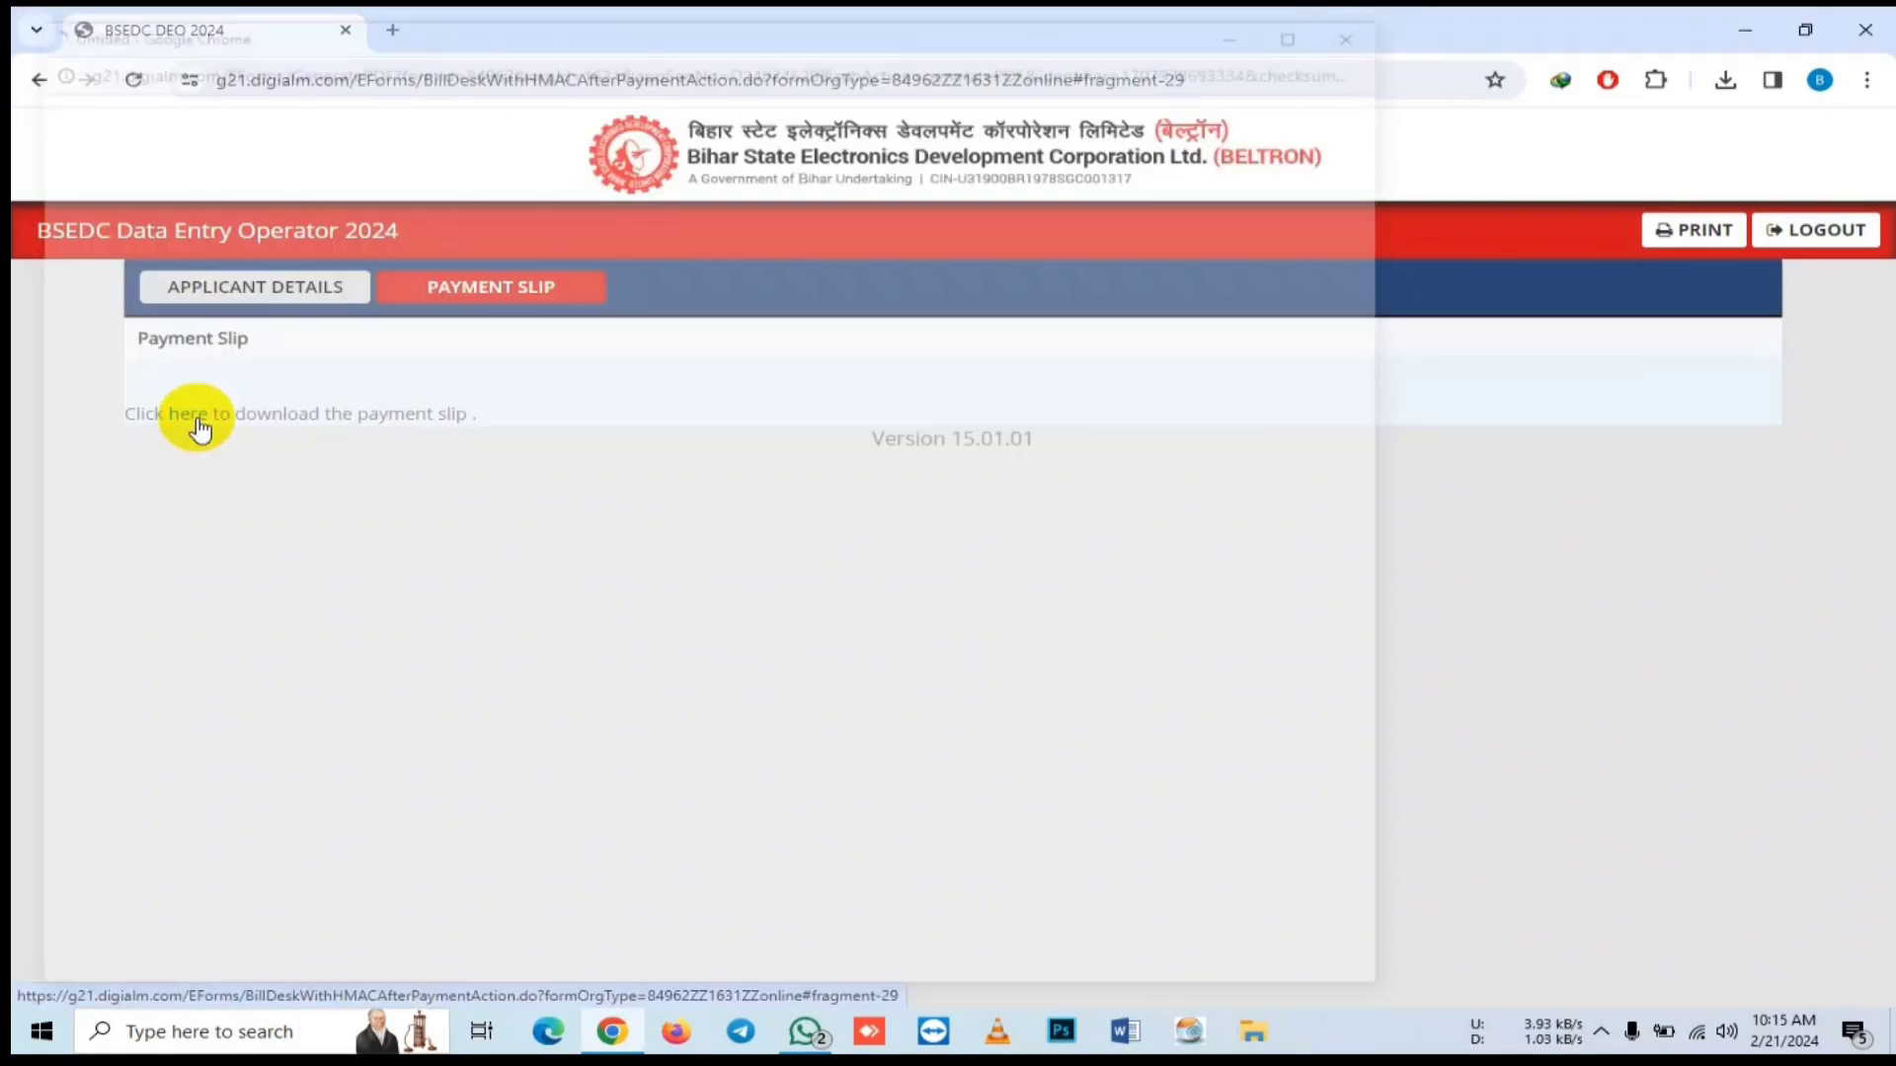
left_click(962, 617)
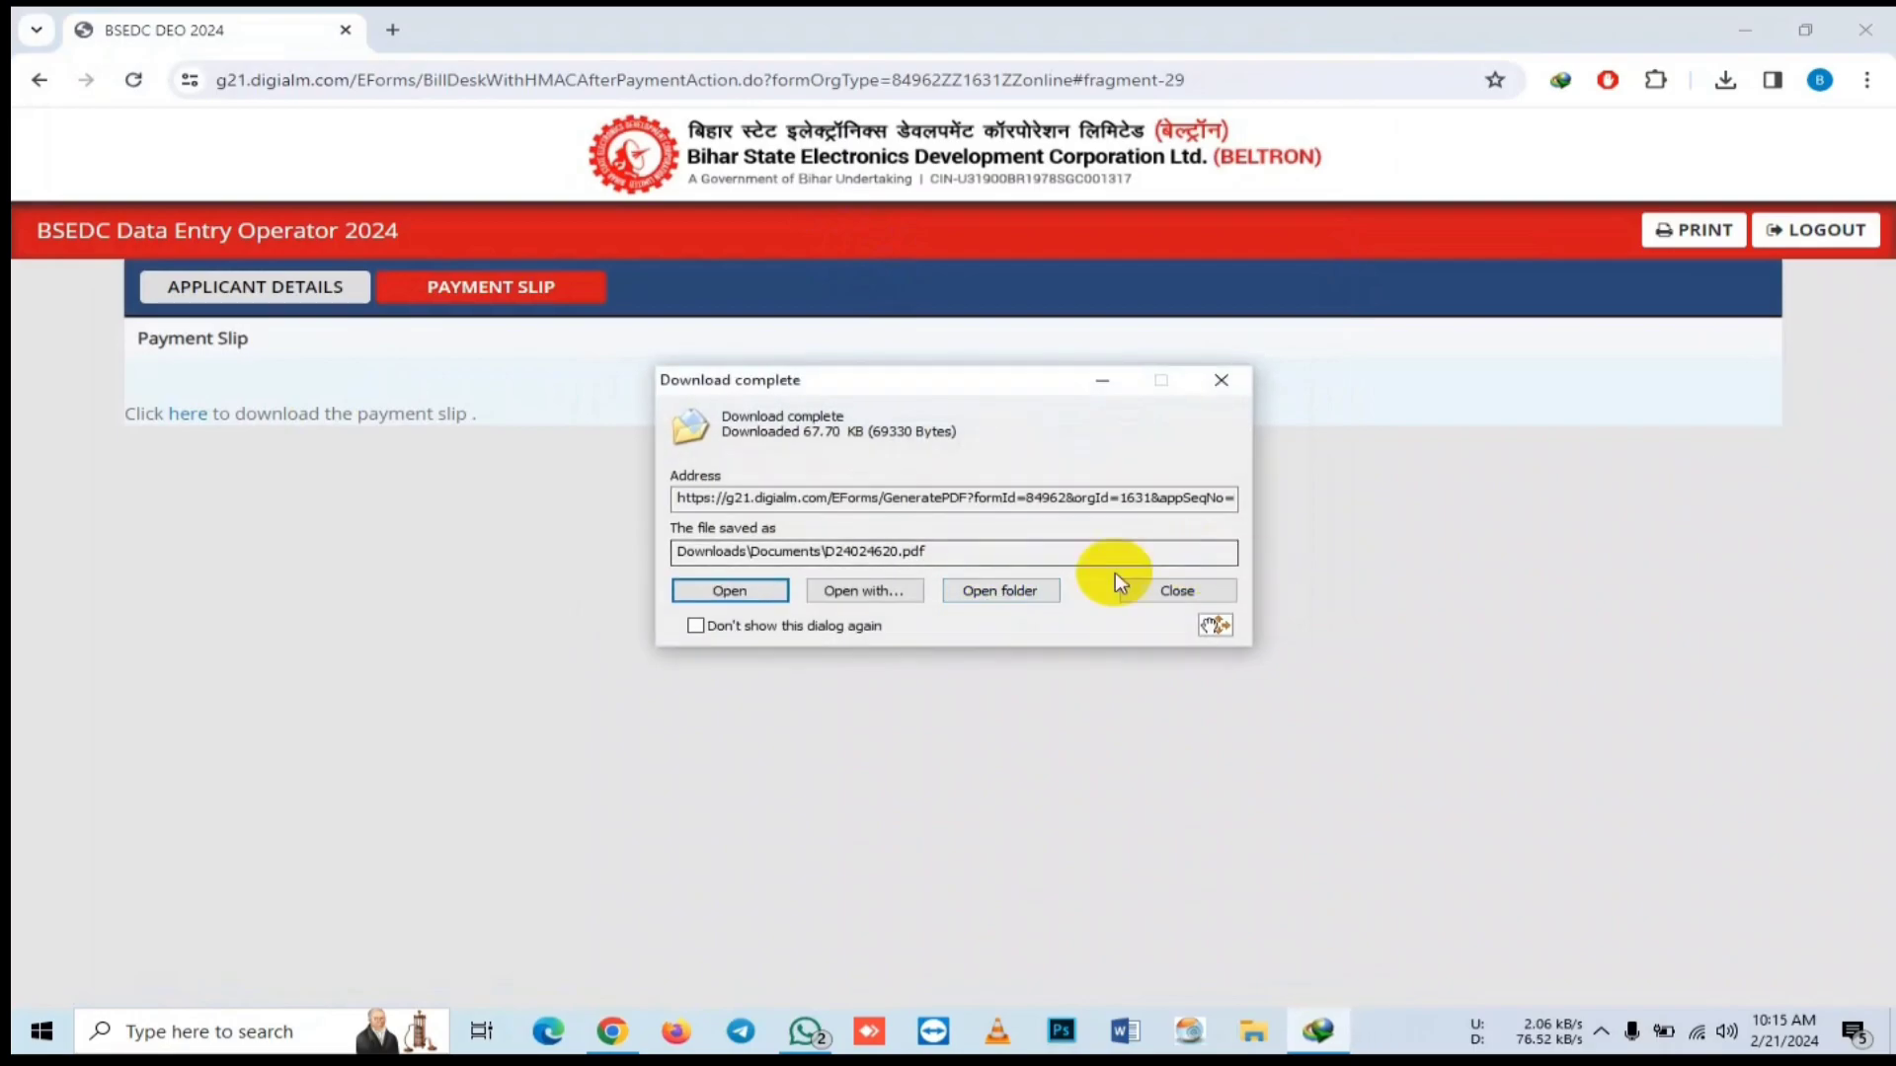
- Open the downloaded payment slip PDF, check its transaction details, and close it
left_click(751, 588)
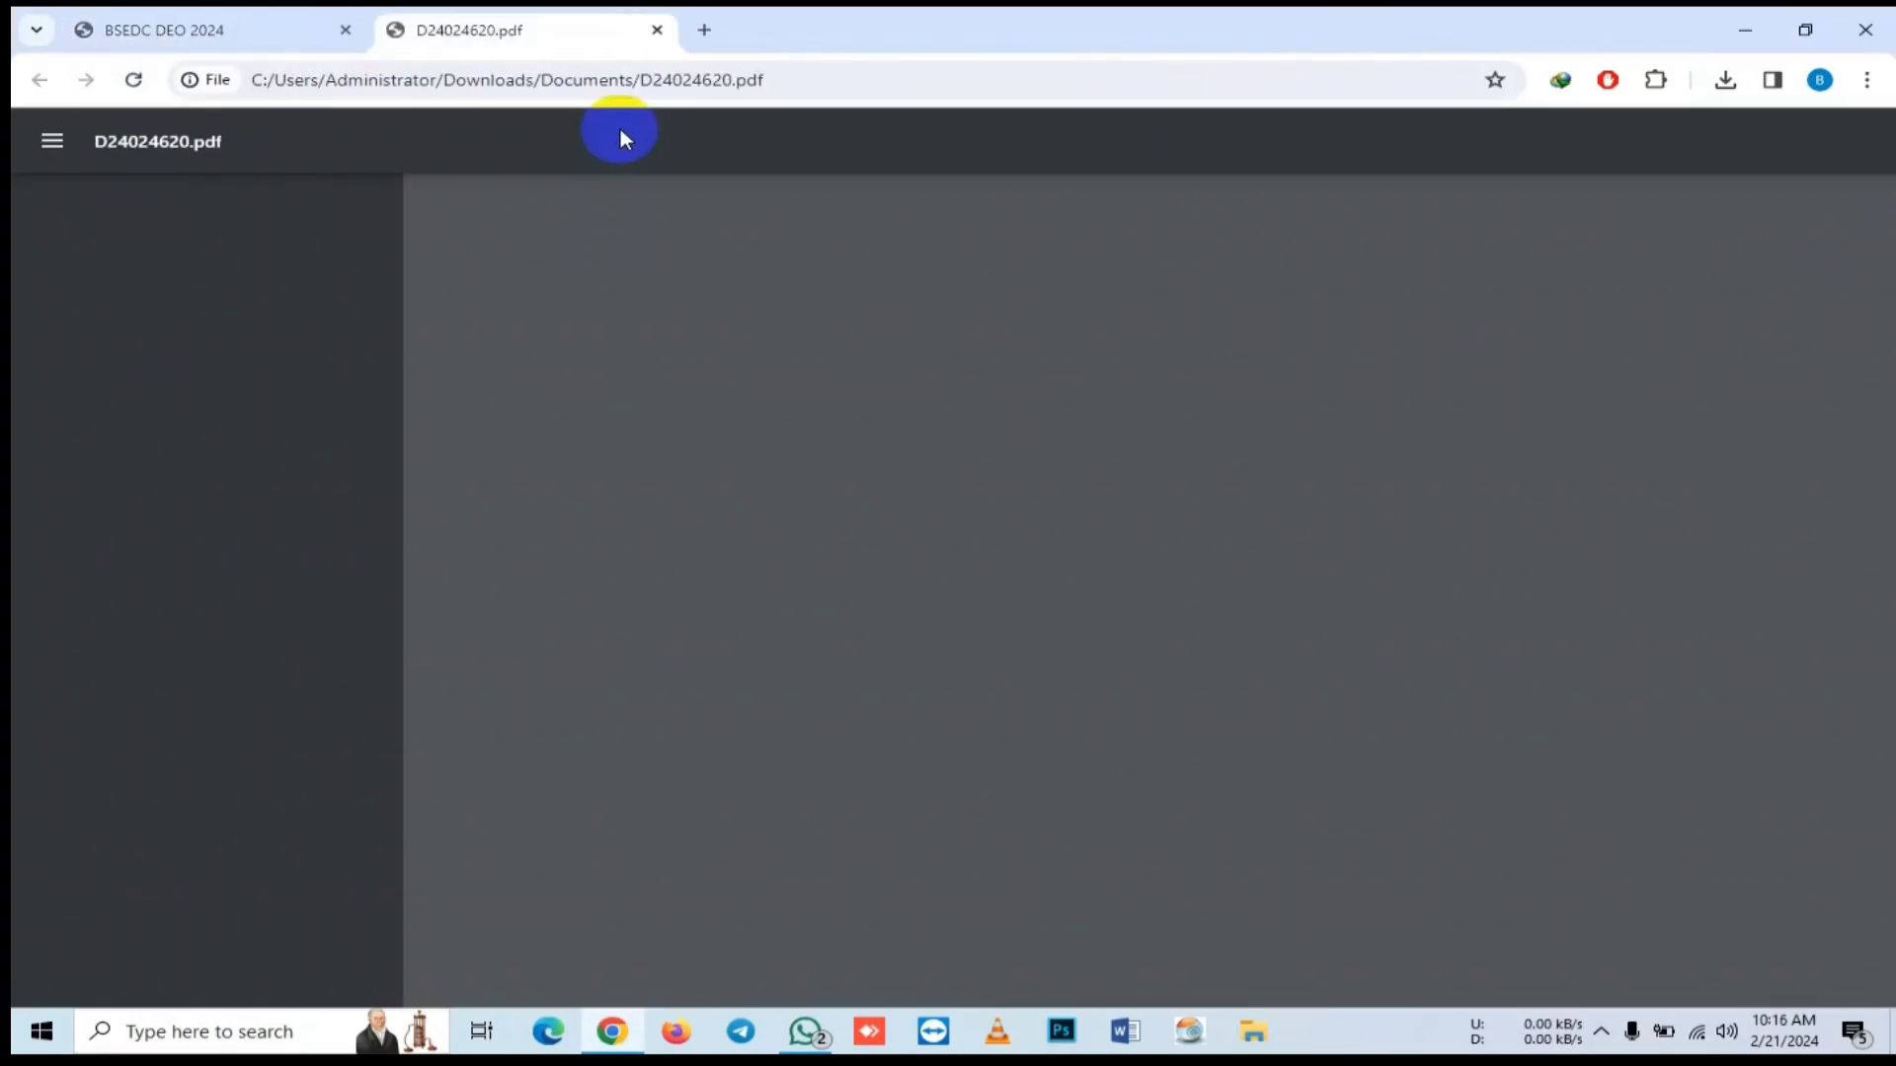
scroll(1153, 442, "down", 4)
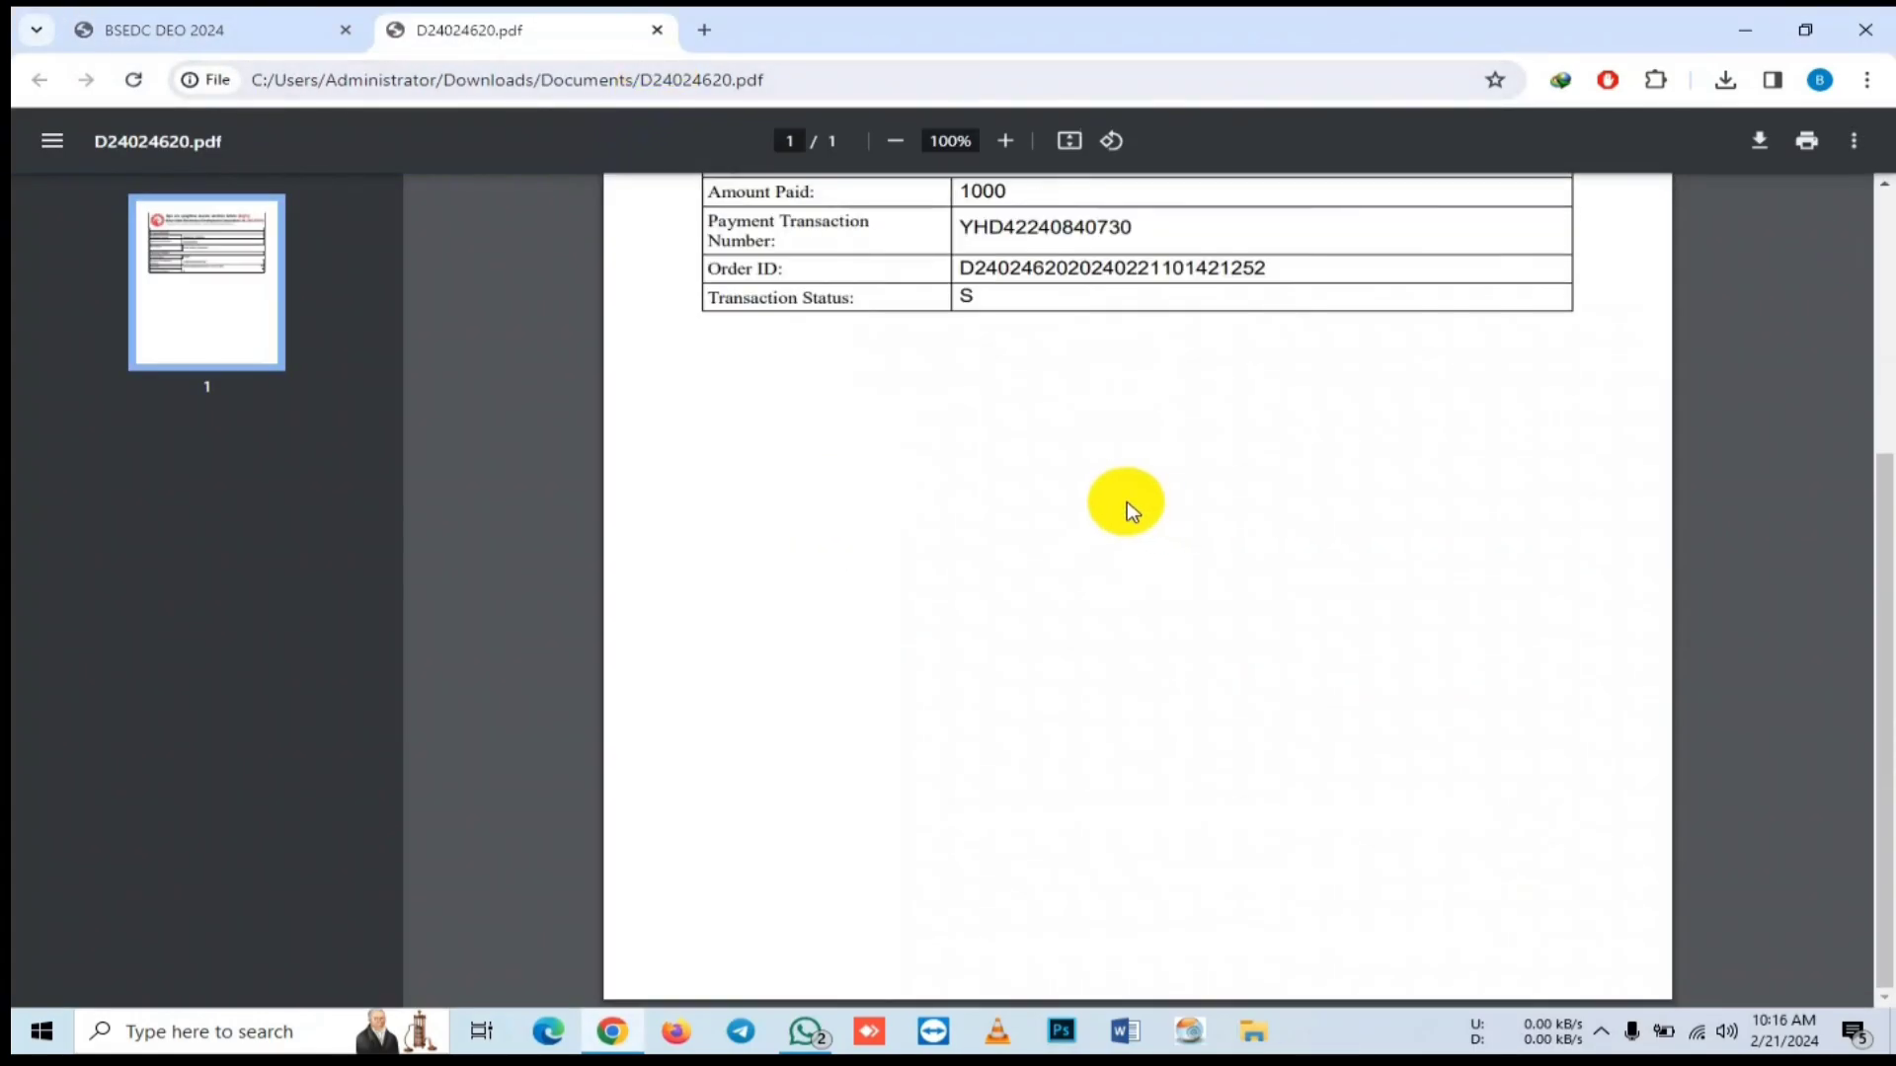
scroll(1007, 453, "up", 4)
left_click(657, 30)
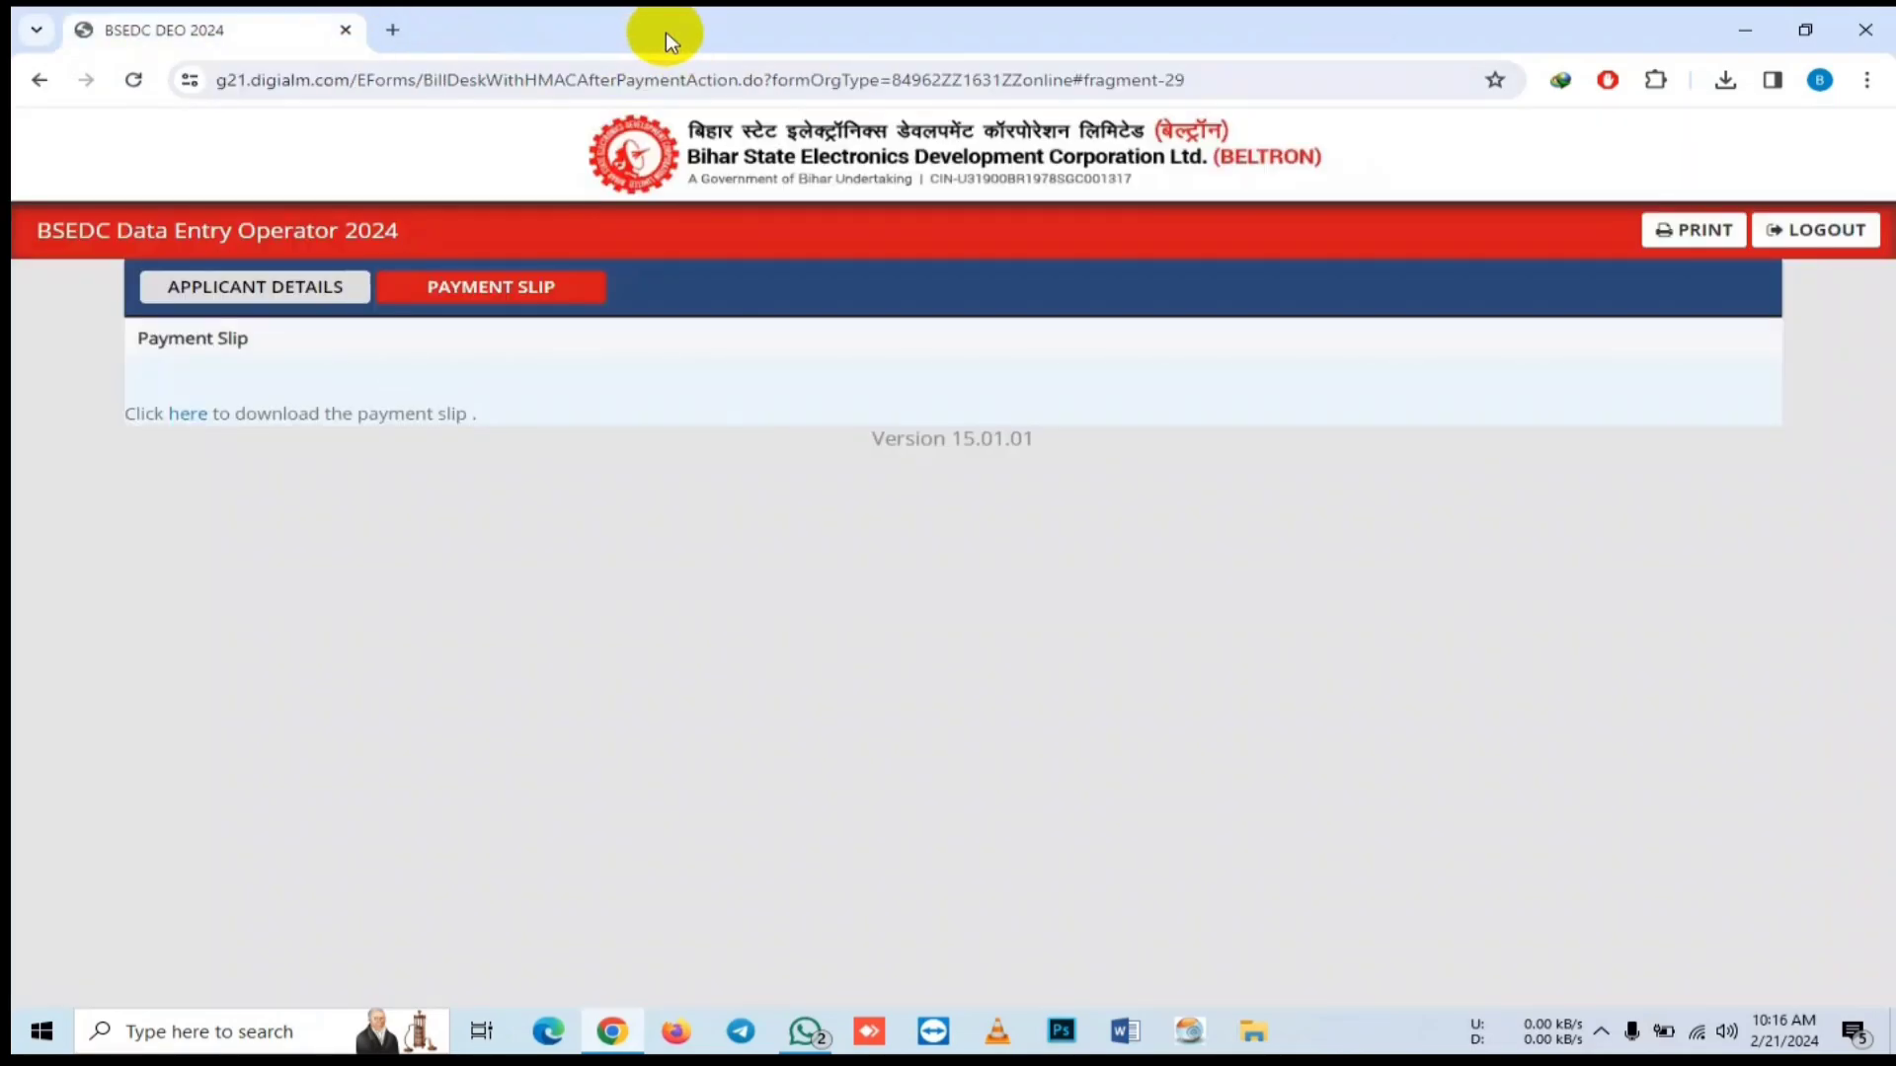